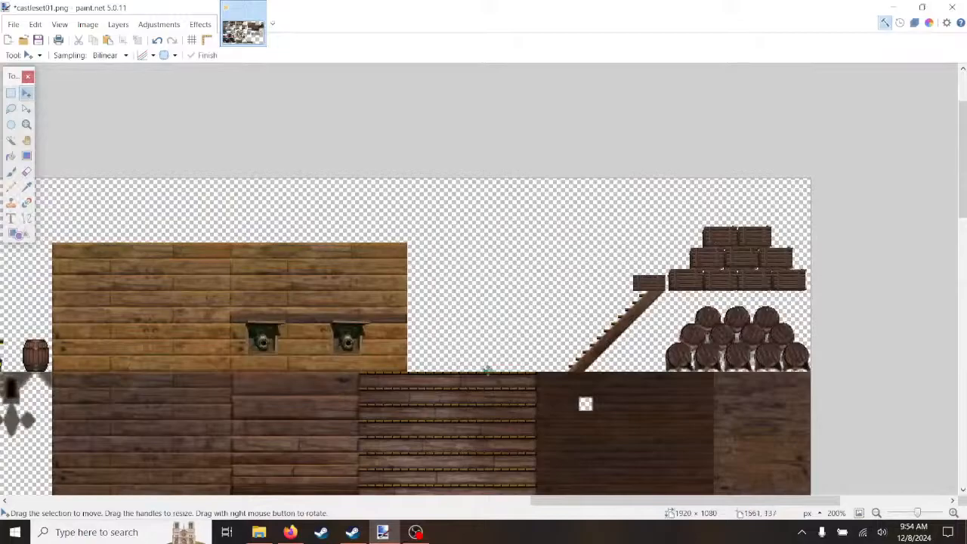
Step: Switch to Steam, view the FlowScape page from the library home, and return to the library home
click(352, 532)
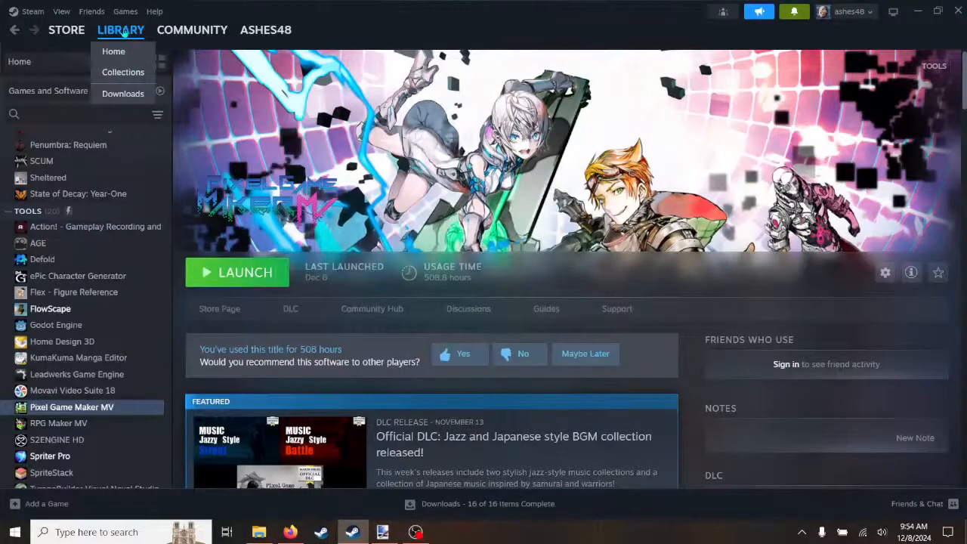
click(124, 34)
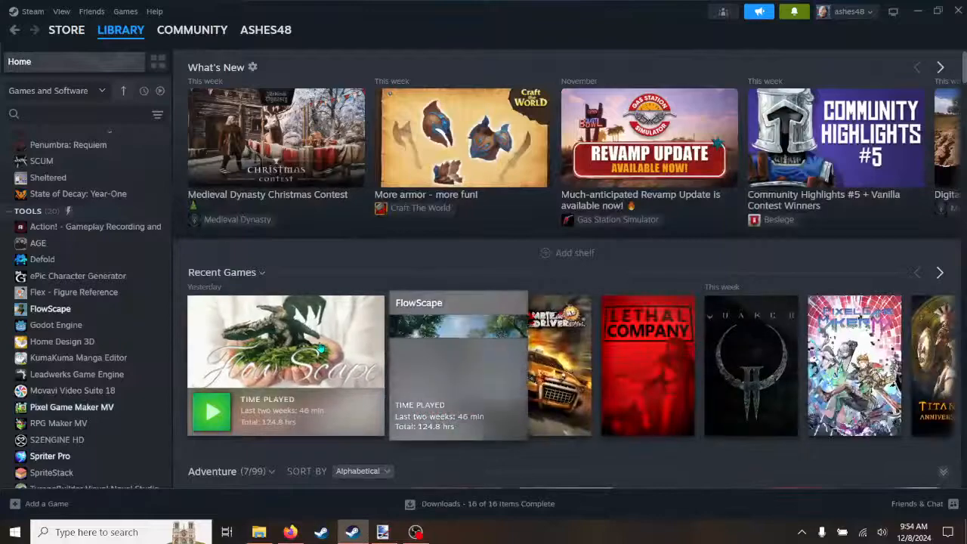
click(319, 345)
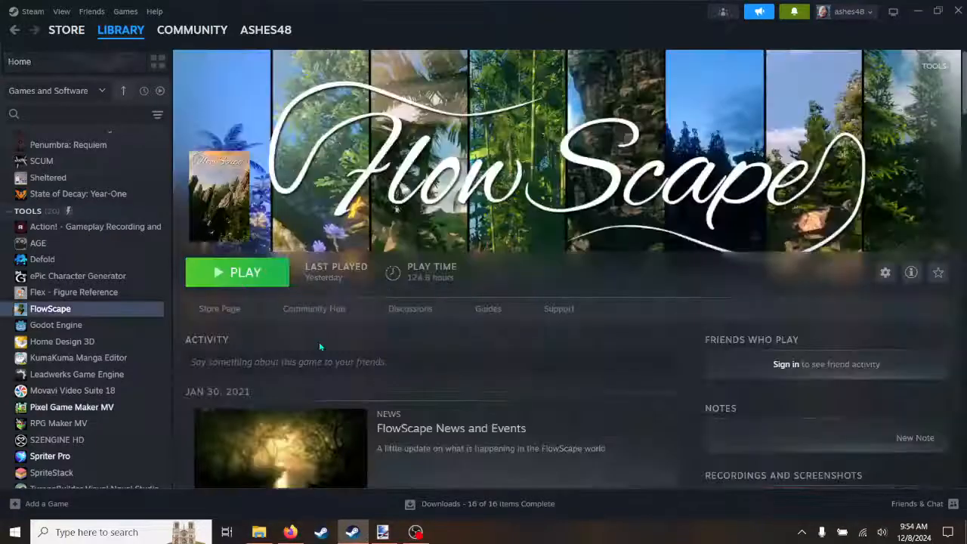
click(133, 35)
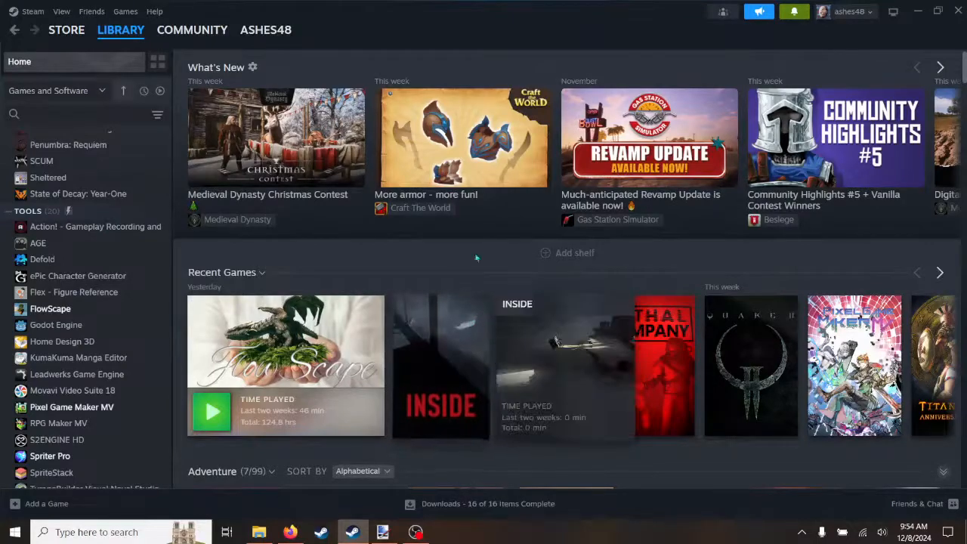
Step: Look through the Recent Games shelf on the library home, up to the oldest entries and back to the first ones
mouse_move(546, 344)
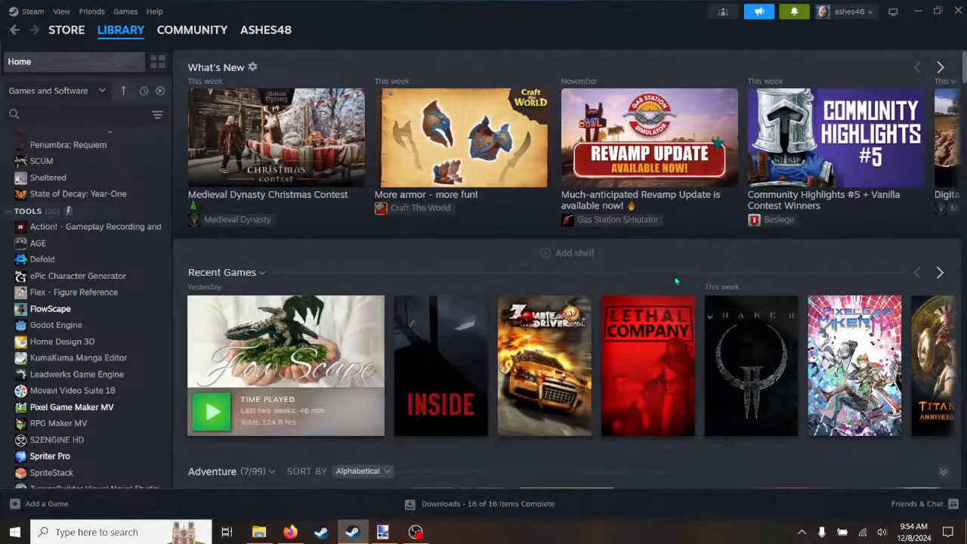
mouse_move(639, 356)
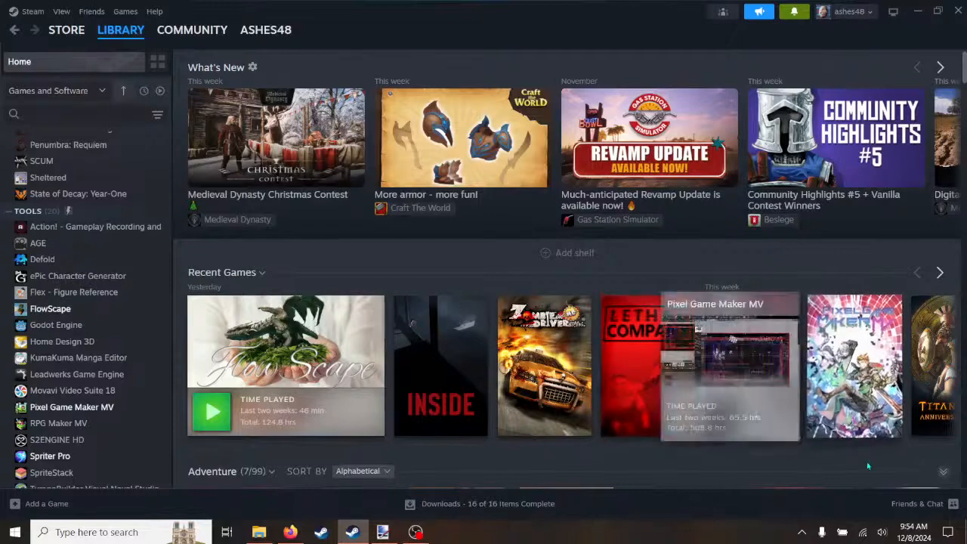
click(941, 273)
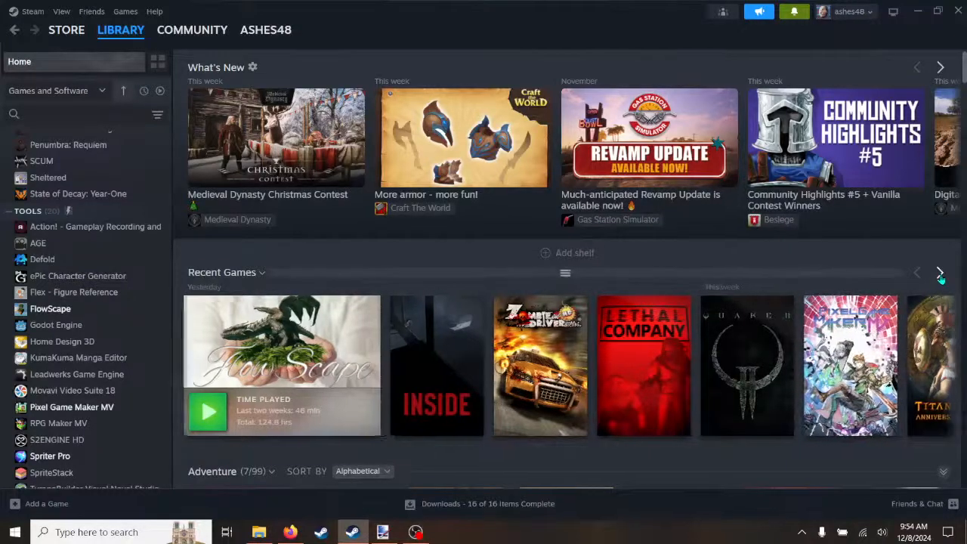
mouse_move(257, 368)
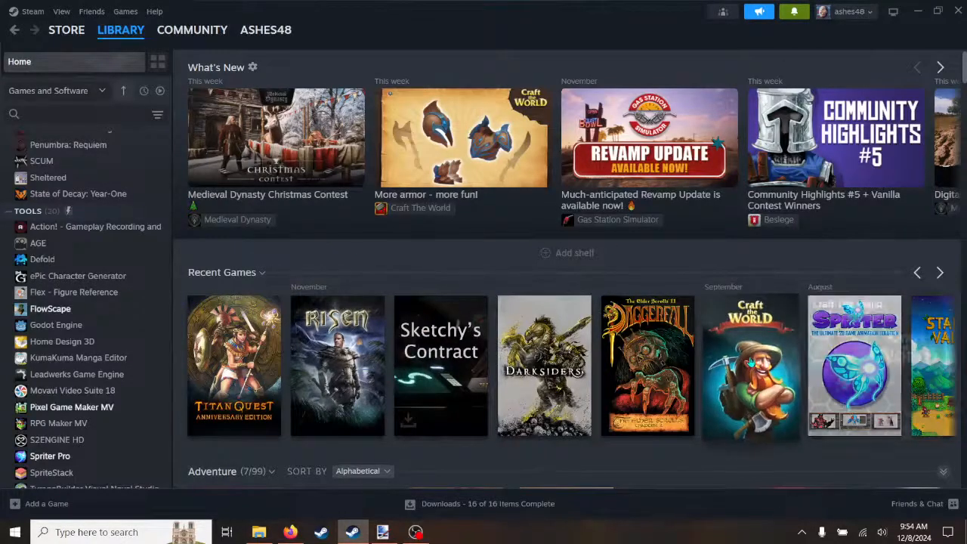
mouse_move(751, 363)
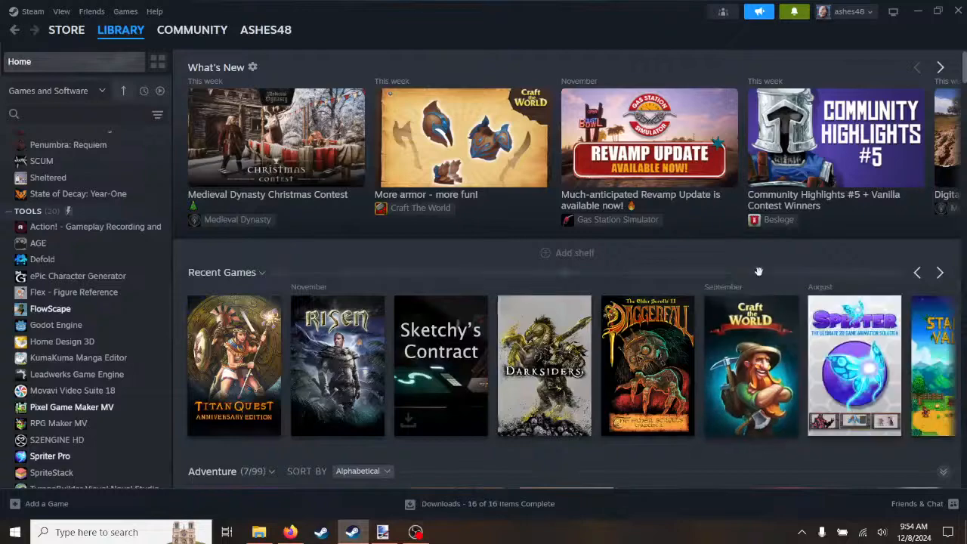
click(941, 273)
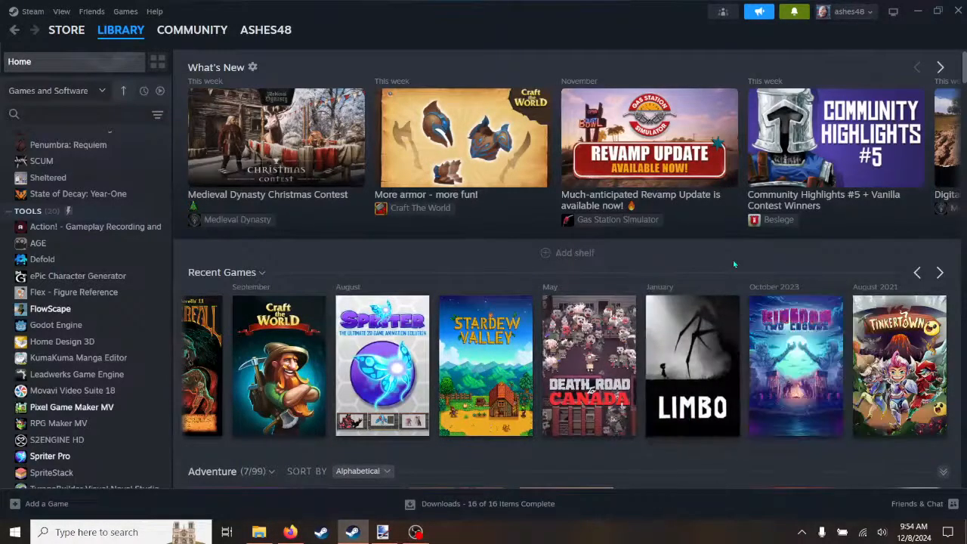
mouse_move(802, 358)
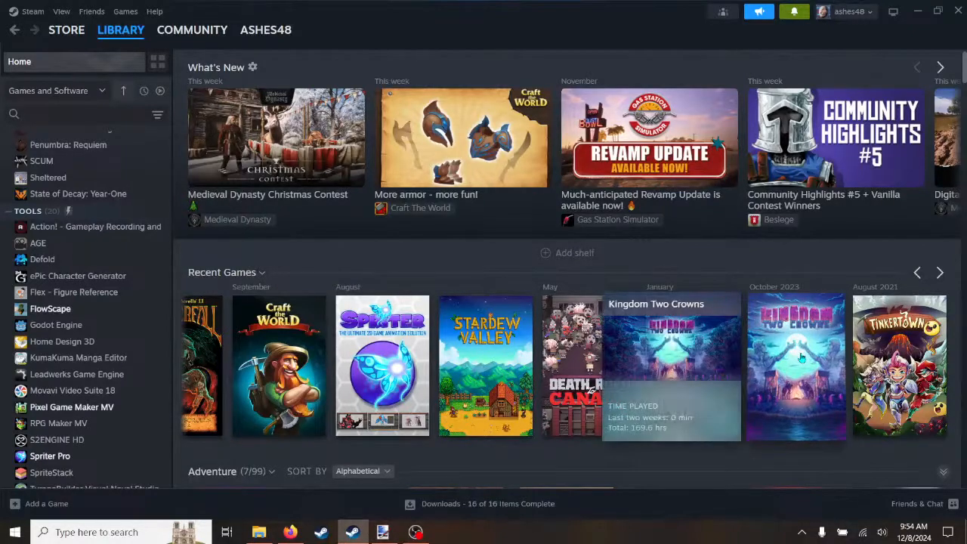
mouse_move(917, 323)
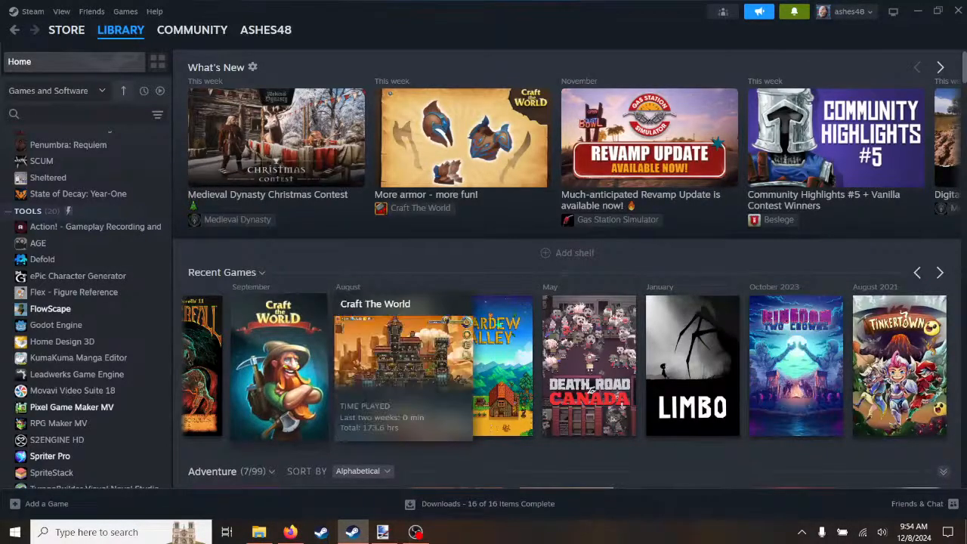
click(917, 274)
click(917, 273)
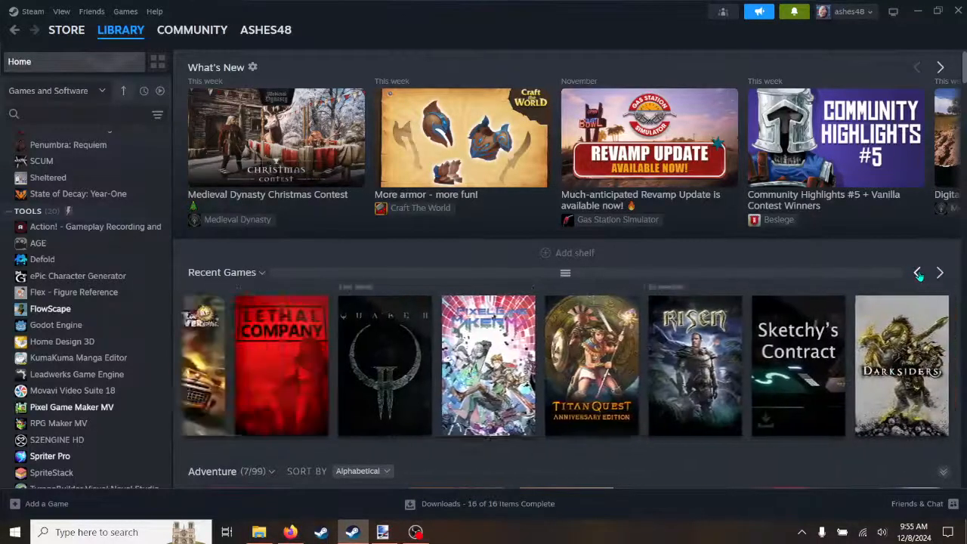
click(918, 274)
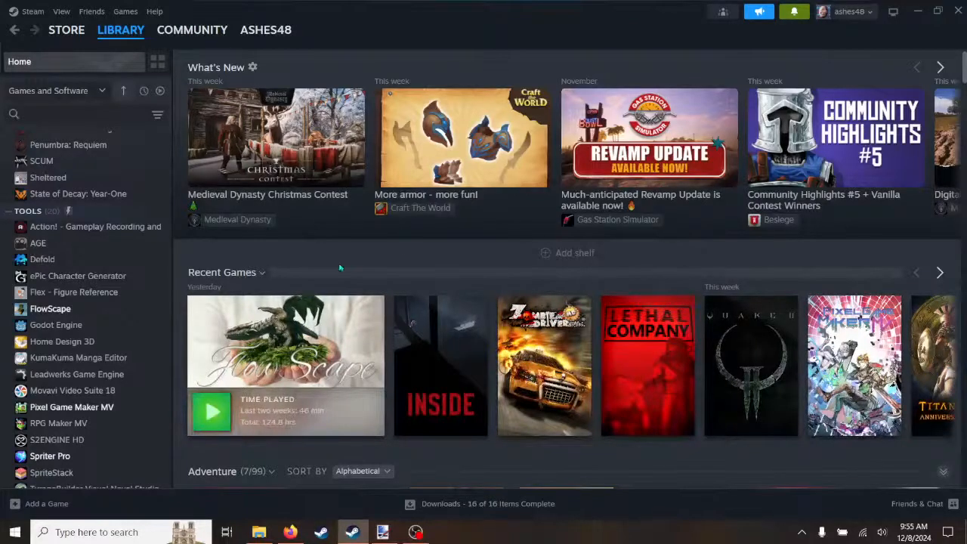
Step: Open FlowScape's library page and browse its local files folder
click(303, 340)
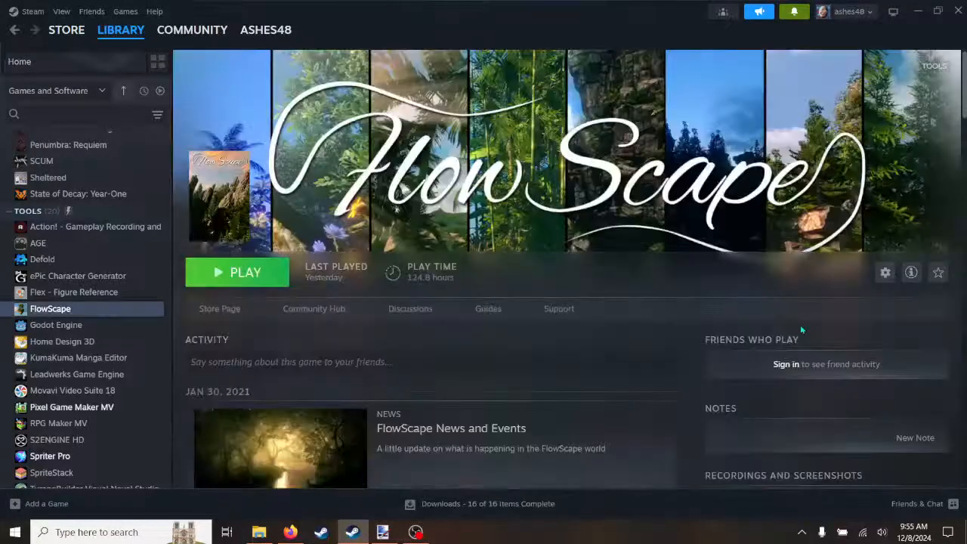
click(887, 273)
mouse_move(862, 369)
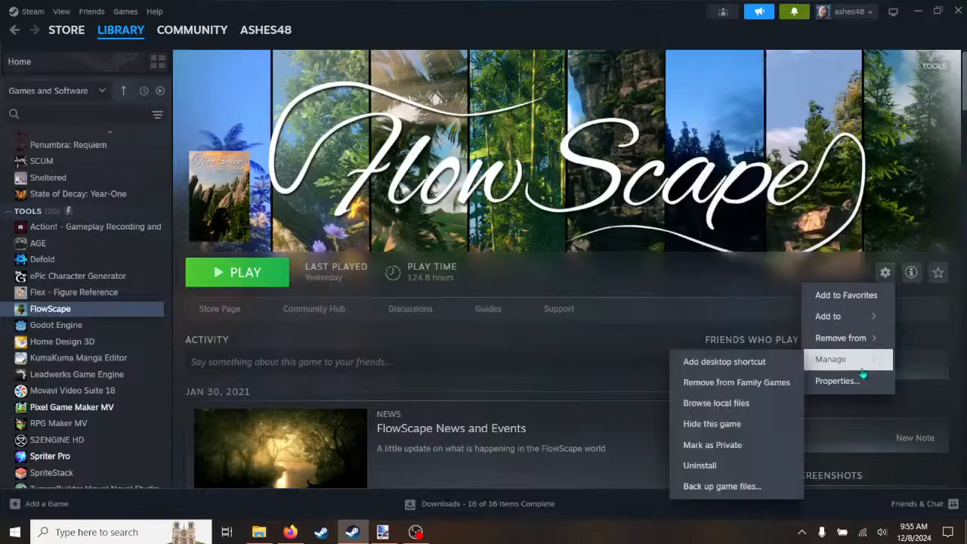
click(735, 403)
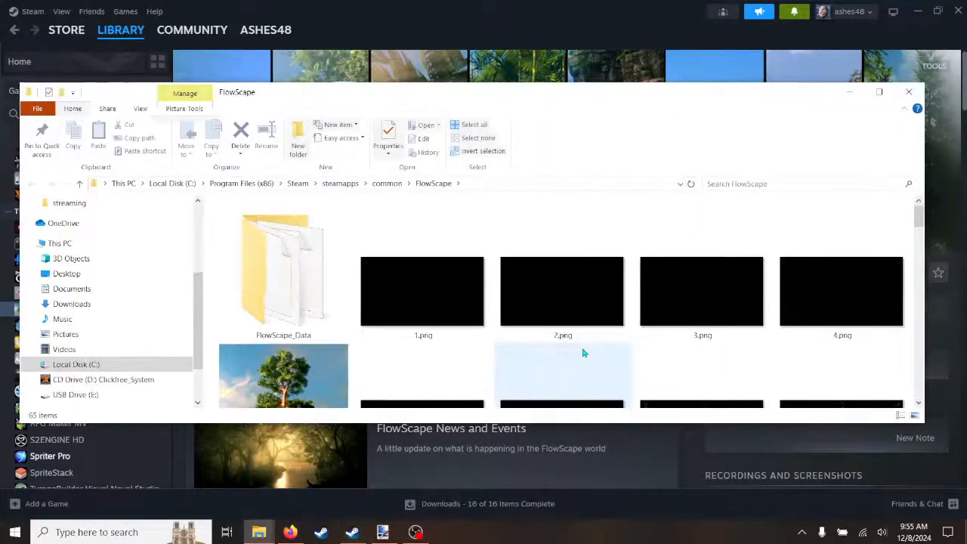
Step: Open the ship screenshot Photo_1920x1080_2024-12-07_18-27-55.png from the FlowScape folder in paint.net
scroll(586, 338, down, 8)
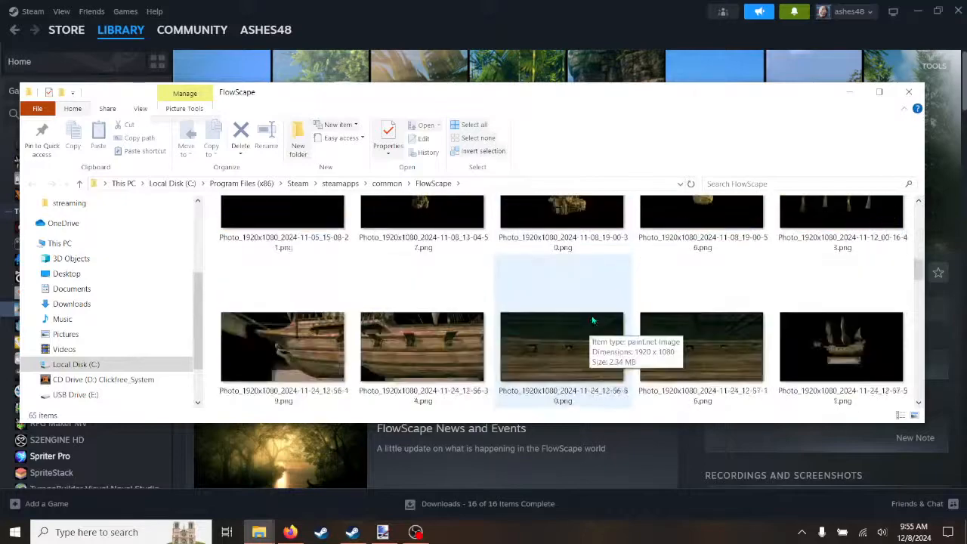
drag(919, 300, 919, 382)
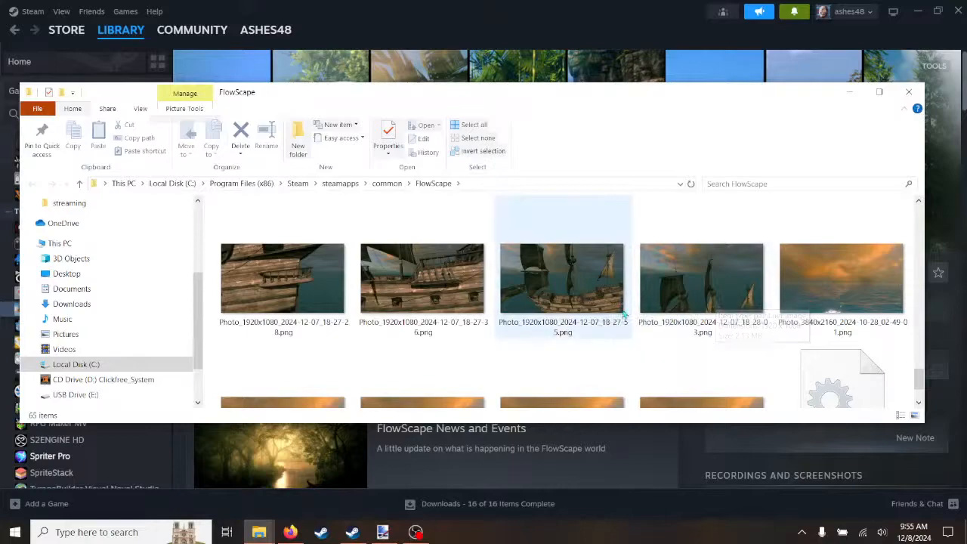
click(570, 298)
right_click(569, 297)
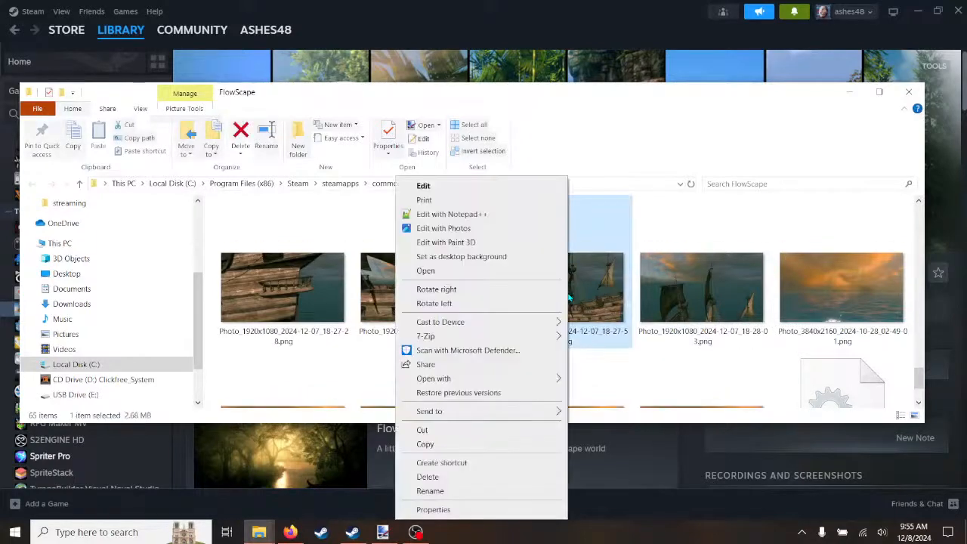
mouse_move(529, 379)
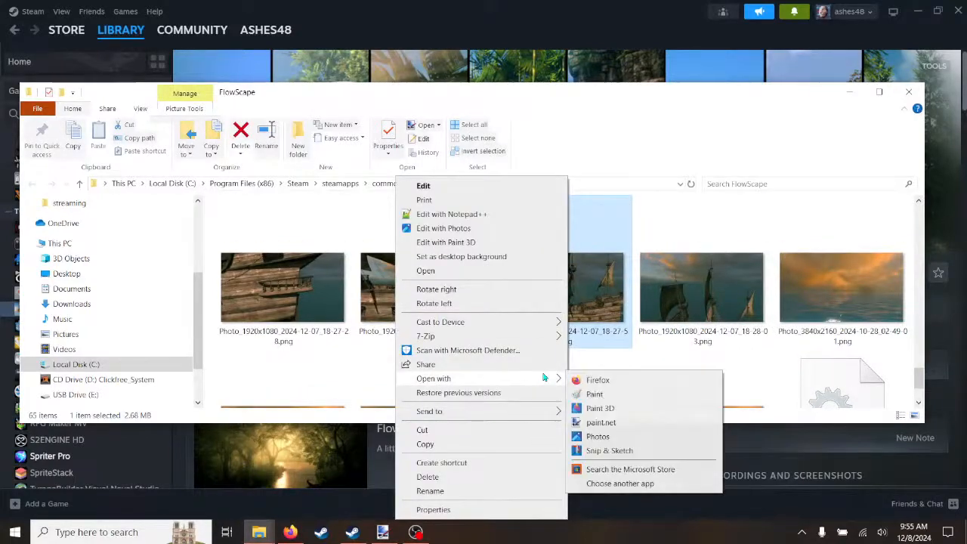
click(600, 423)
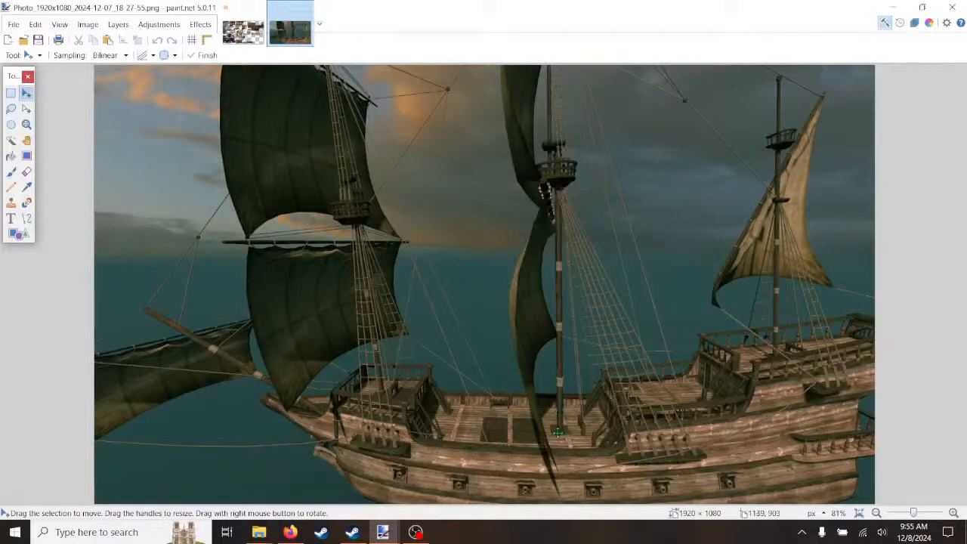
Step: Display the ship image at actual size with the deck and hull in view
click(83, 25)
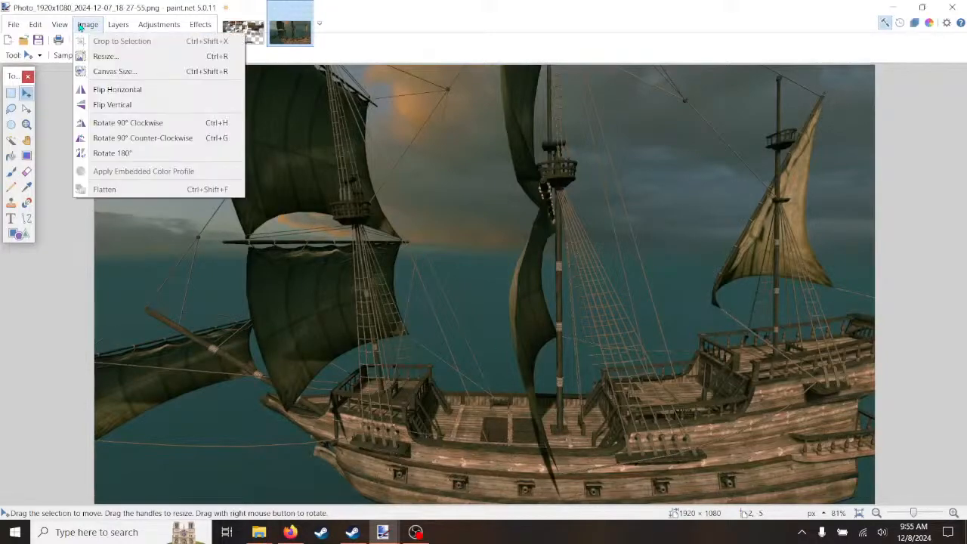
click(60, 24)
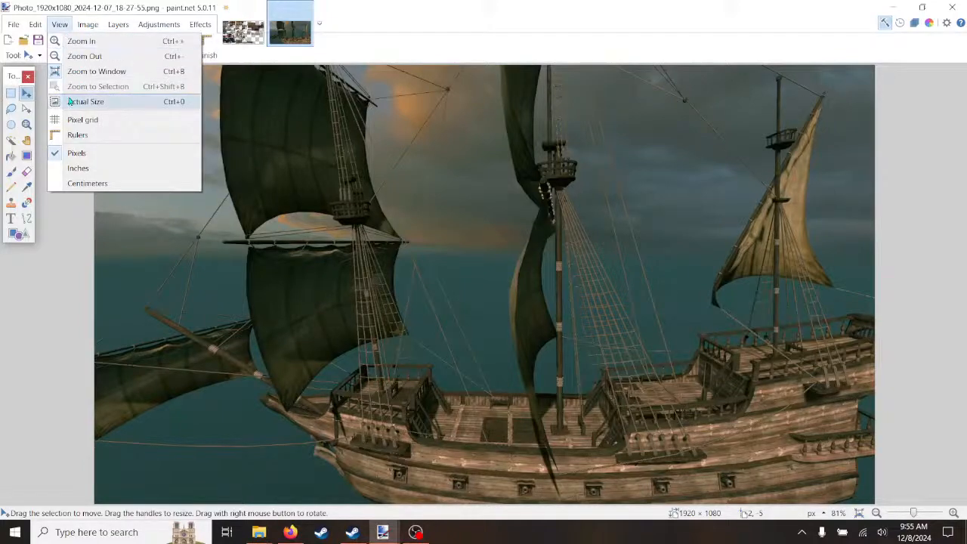
click(76, 103)
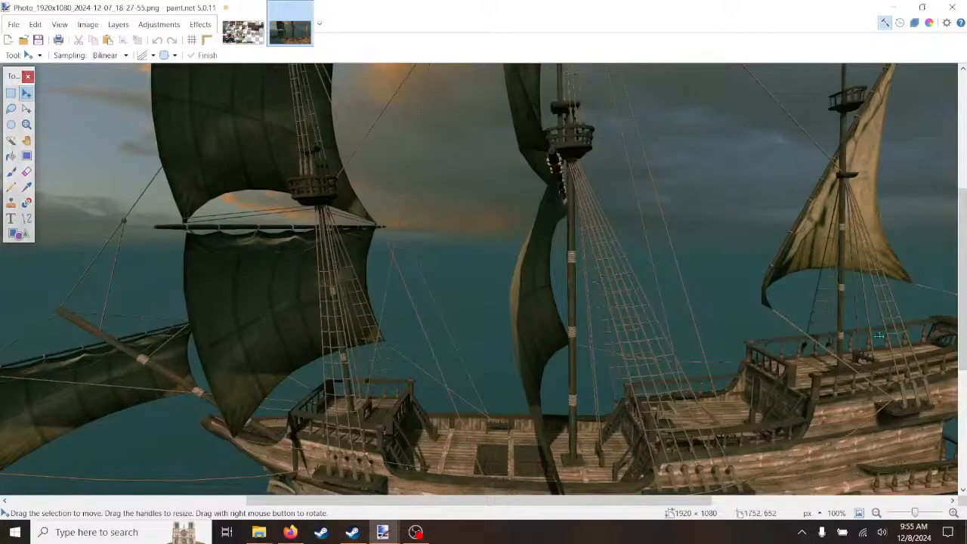
scroll(771, 408, down, 3)
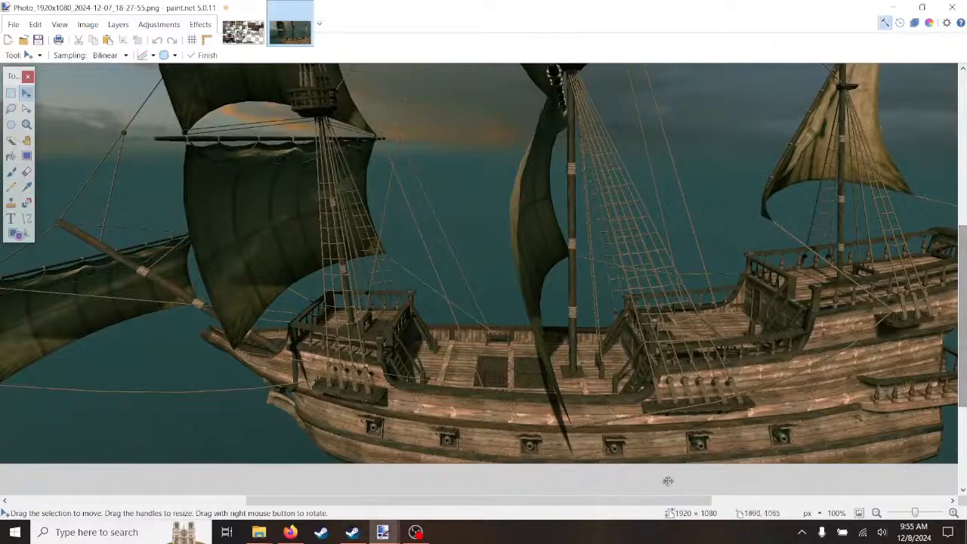
drag(628, 503, 677, 504)
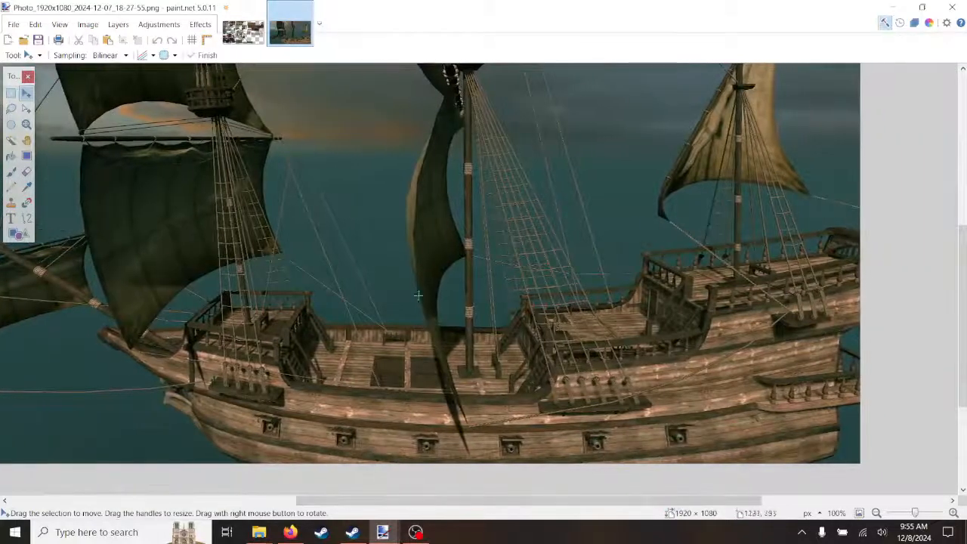
Step: Make a rectangular selection of about 16 × 11 pixels on the middle mast, just below its lowest rope binding
click(11, 92)
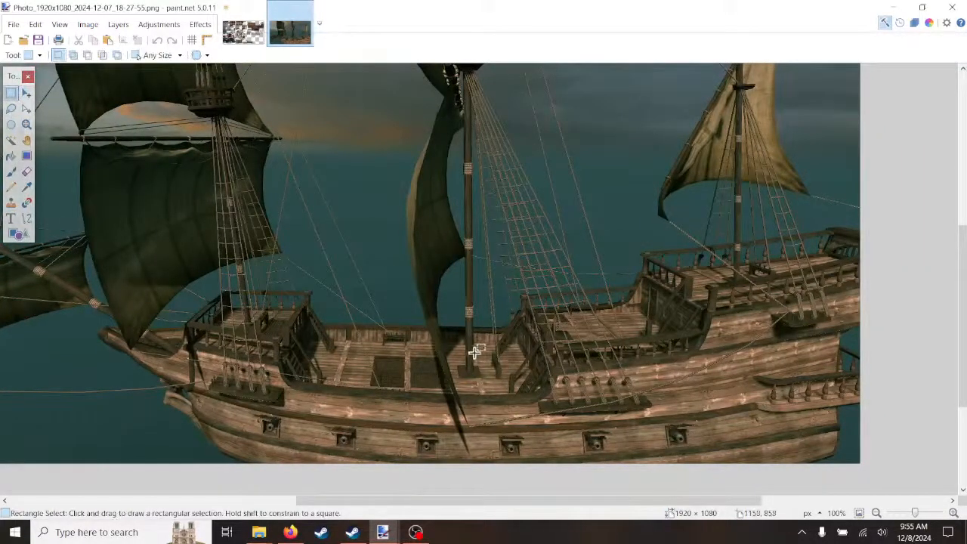
ctrl+scroll(469, 355, up, 8)
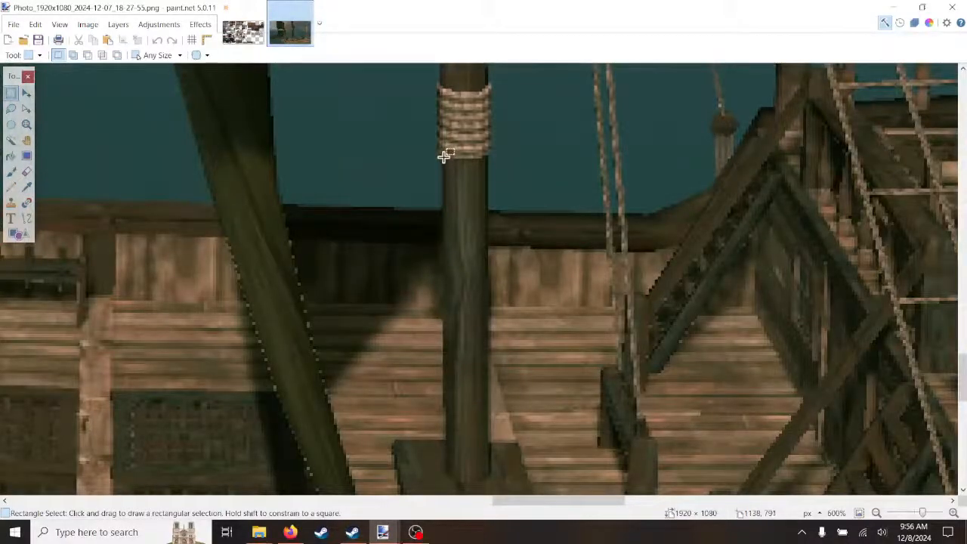
drag(444, 157, 487, 193)
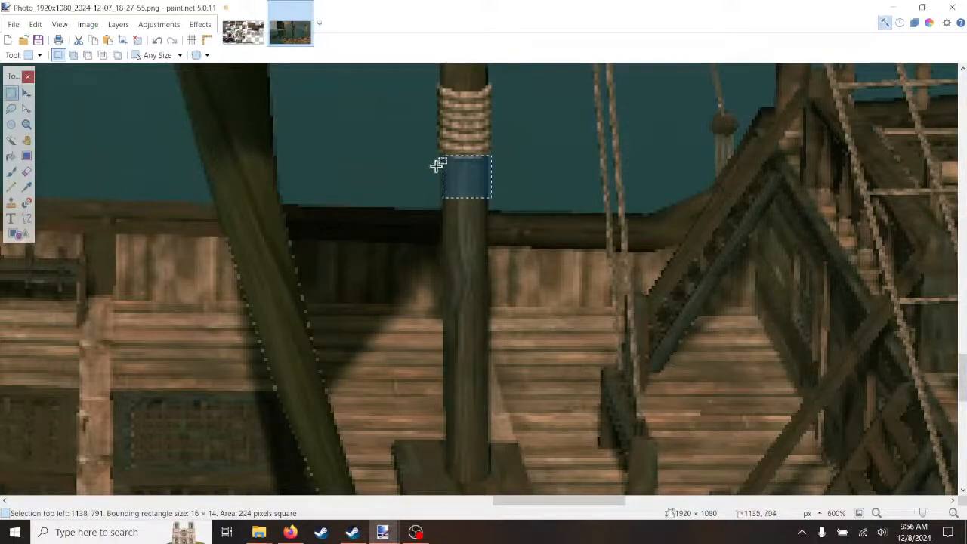
drag(440, 159, 489, 190)
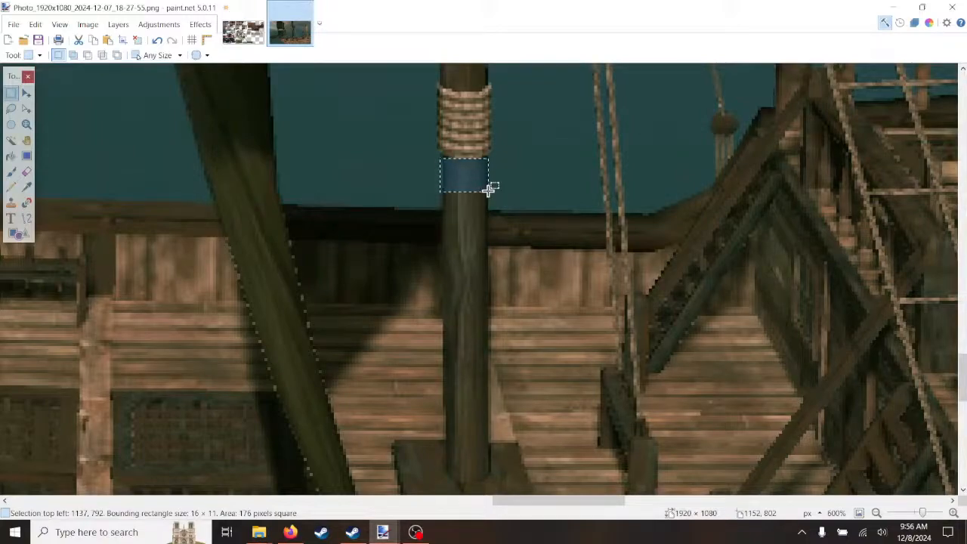
Step: Examine the middle mast and its rope bindings from the rigging down to the deck
scroll(493, 235, up, 15)
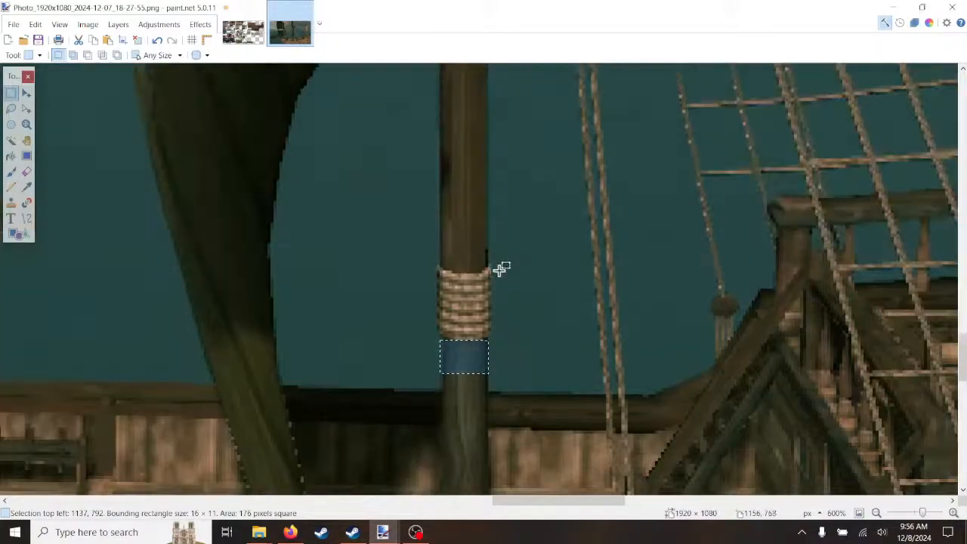
scroll(490, 252, up, 8)
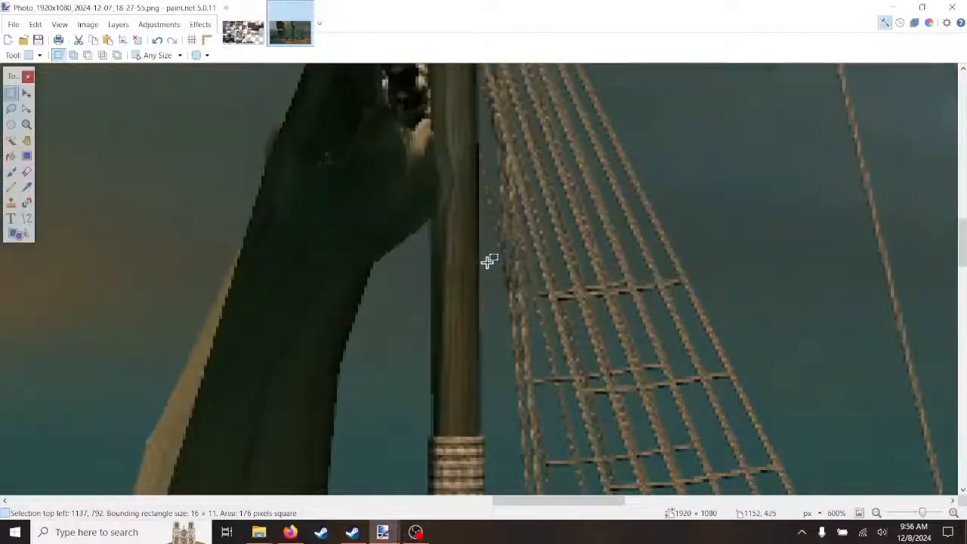
scroll(489, 257, down, 10)
scroll(489, 259, down, 16)
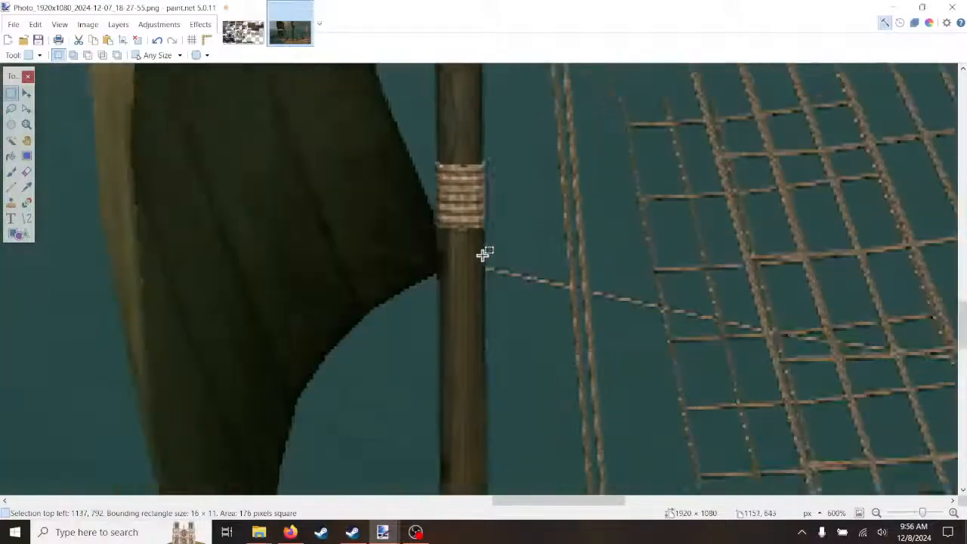
scroll(482, 258, down, 2)
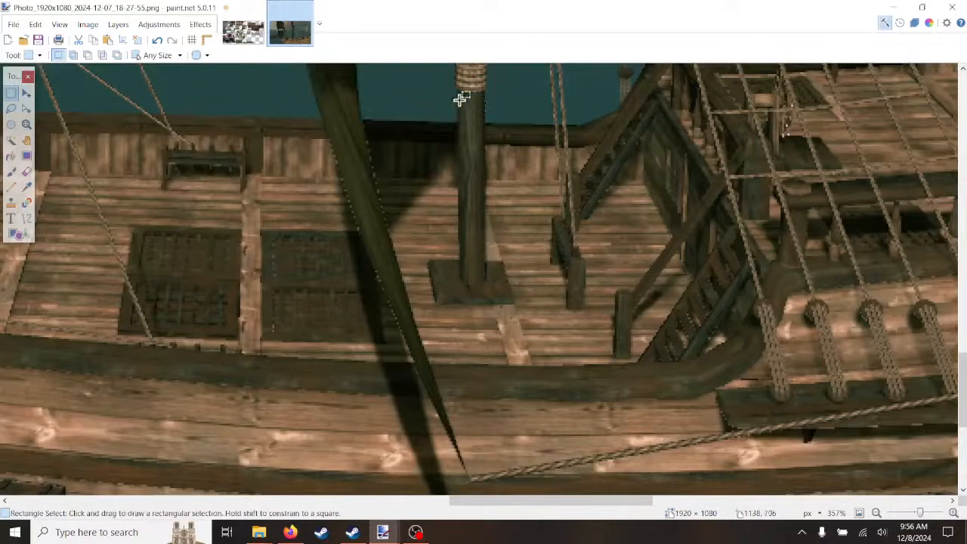
Step: Make a rectangular selection of 16 × 103 pixels on the middle mast, from below its lowest rope binding down to the deck
drag(459, 97, 485, 282)
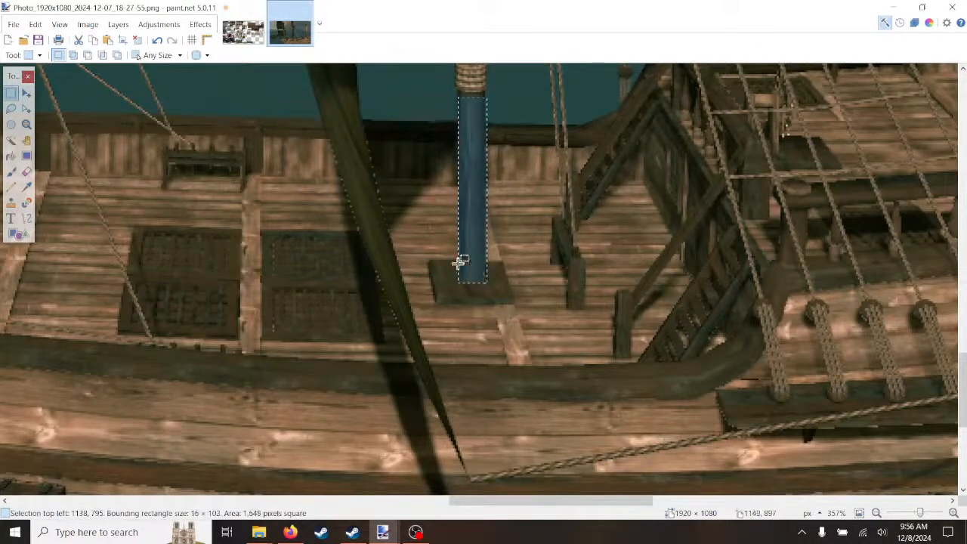
scroll(525, 242, up, 2)
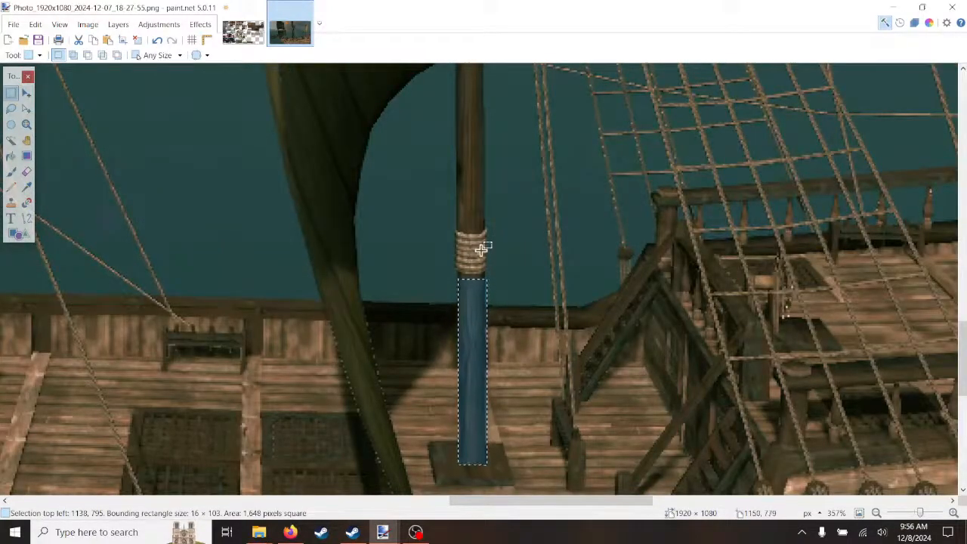
scroll(475, 259, up, 3)
scroll(473, 264, down, 3)
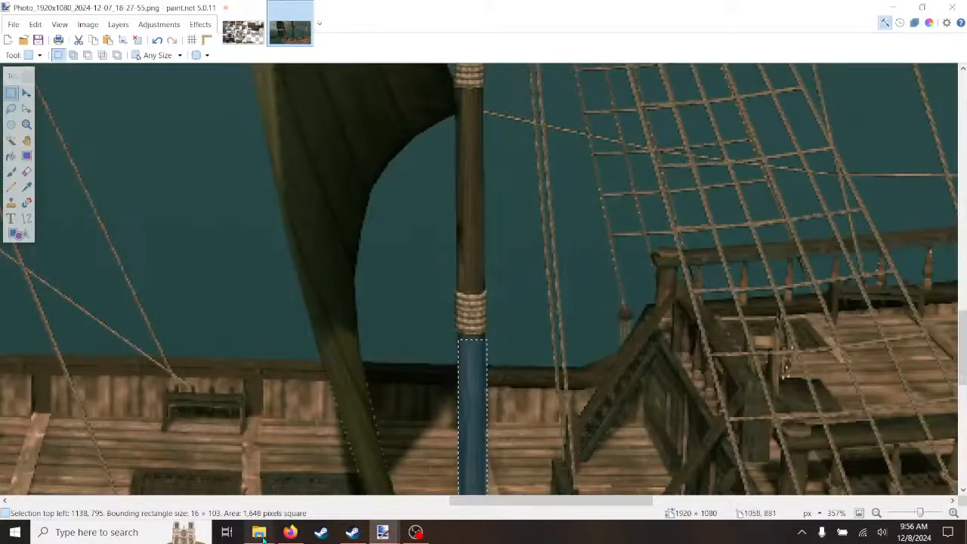
Step: Switch to the FlowScape File Explorer window and go to the my2Dstuff folder in Documents\MV
mouse_move(259, 532)
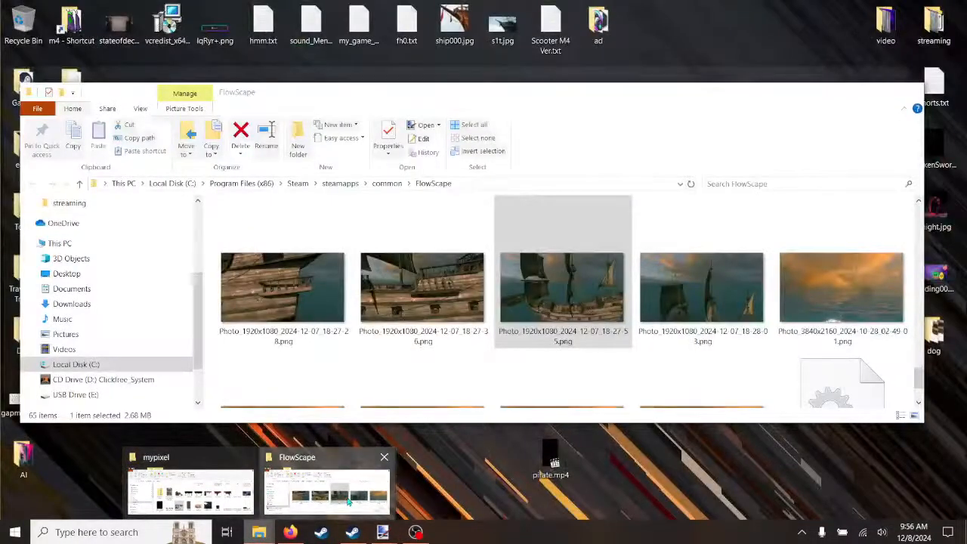
click(349, 500)
scroll(185, 249, up, 3)
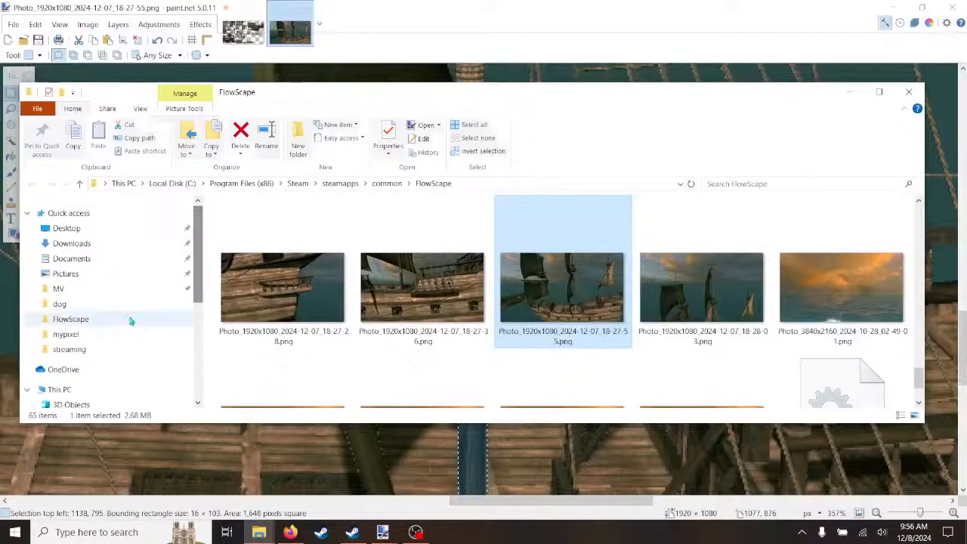
click(66, 334)
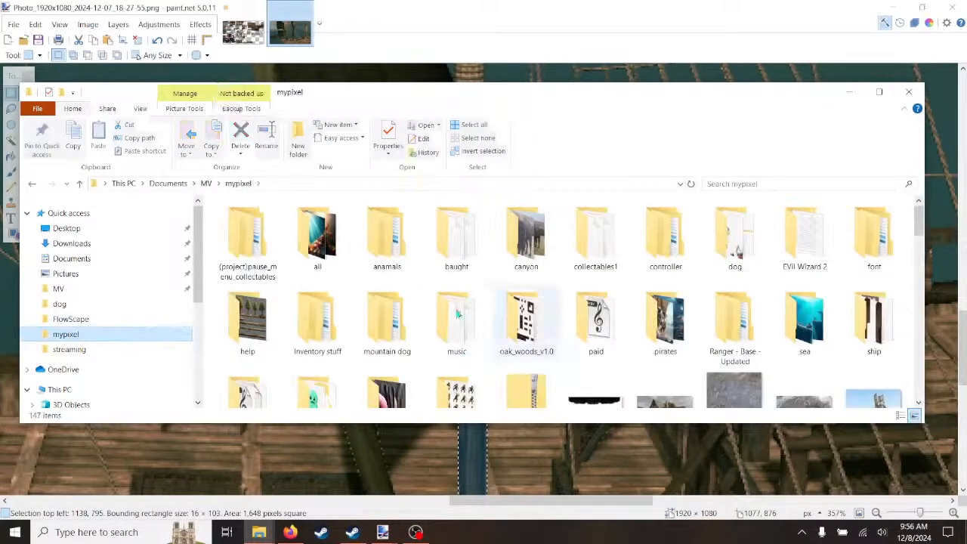
click(205, 184)
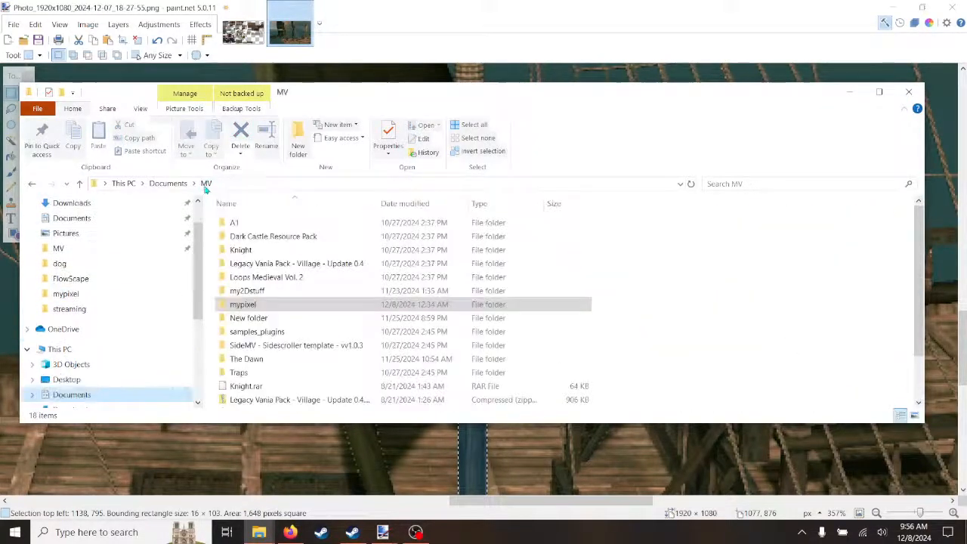
click(222, 292)
double_click(223, 292)
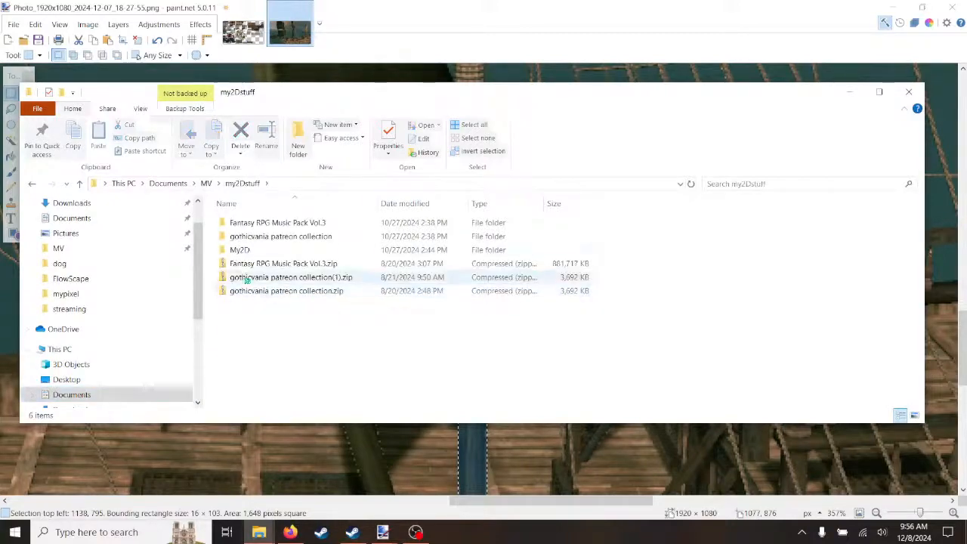
Step: Open the nested folders My2D, myMVstuff, textures and my_textures
double_click(224, 254)
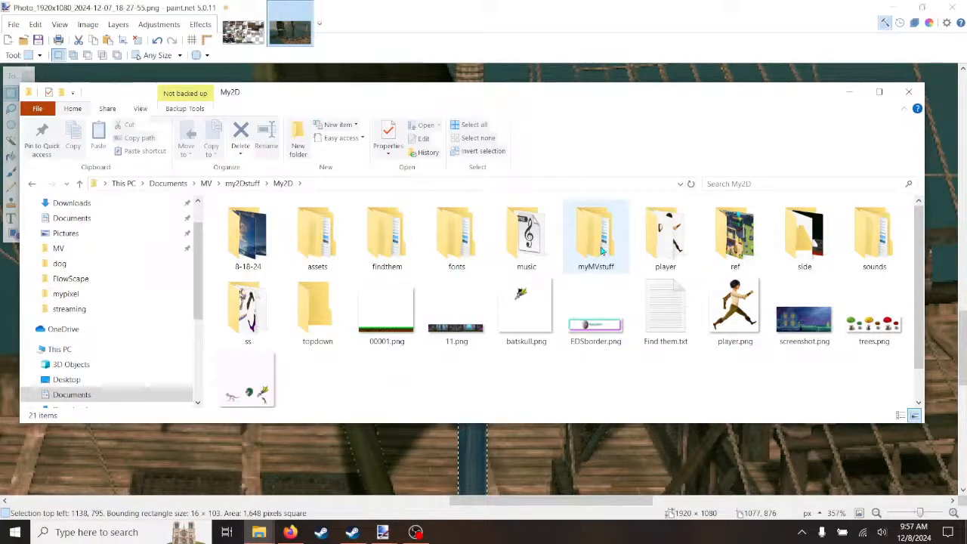
double_click(603, 251)
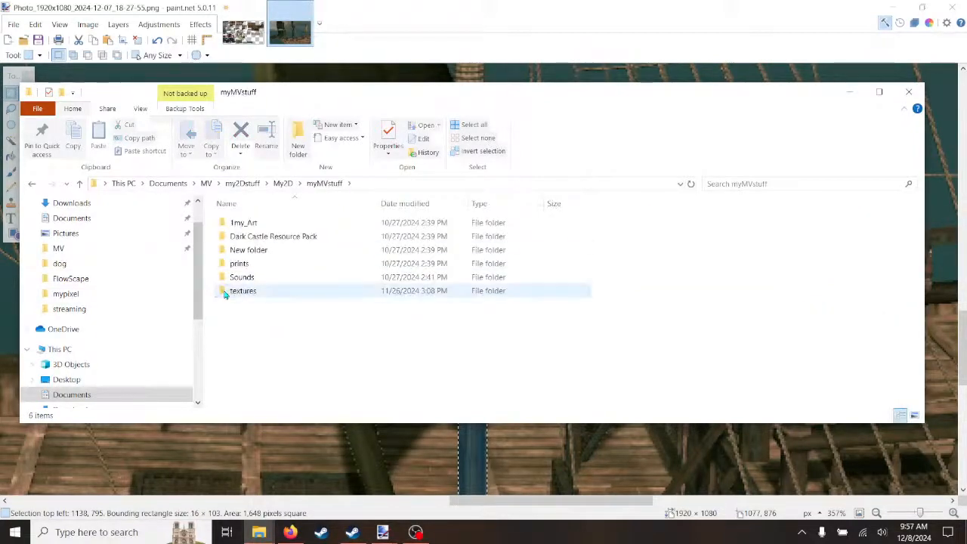
double_click(240, 291)
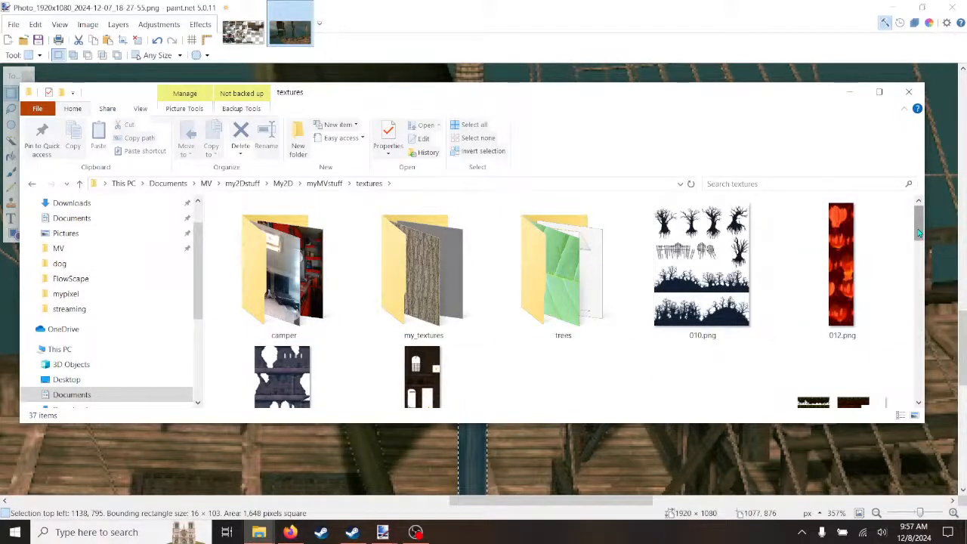
mouse_move(920, 233)
mouse_down()
mouse_move(919, 382)
mouse_move(919, 221)
mouse_up()
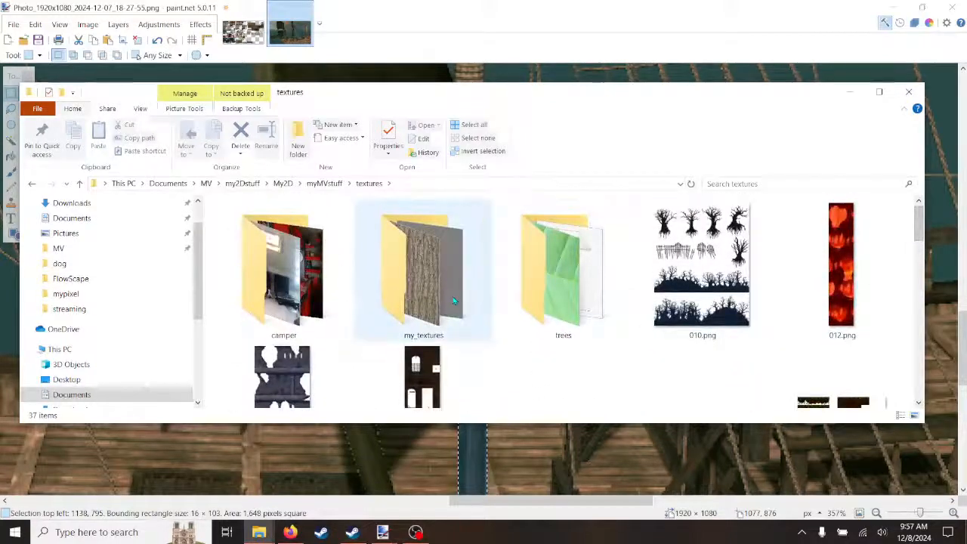
double_click(453, 297)
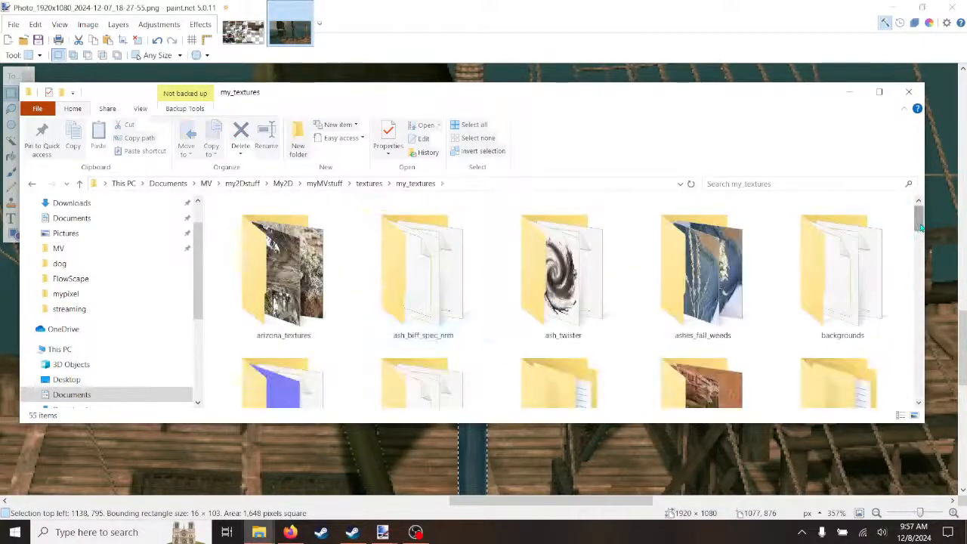
Step: Browse the my_textures subfolders, open the one with the orange preview, and select fav_orange.bmp
drag(920, 226, 914, 385)
drag(914, 386, 915, 352)
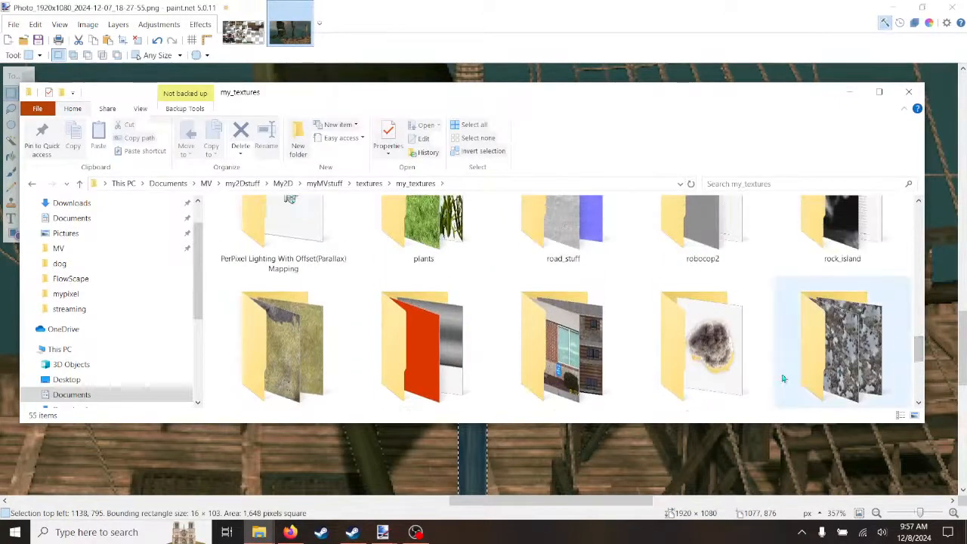
double_click(437, 336)
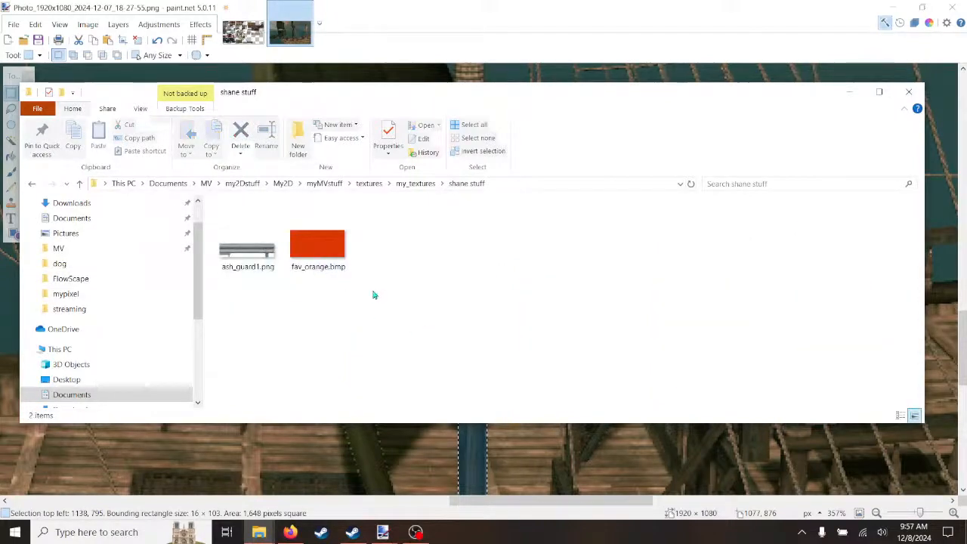
click(80, 184)
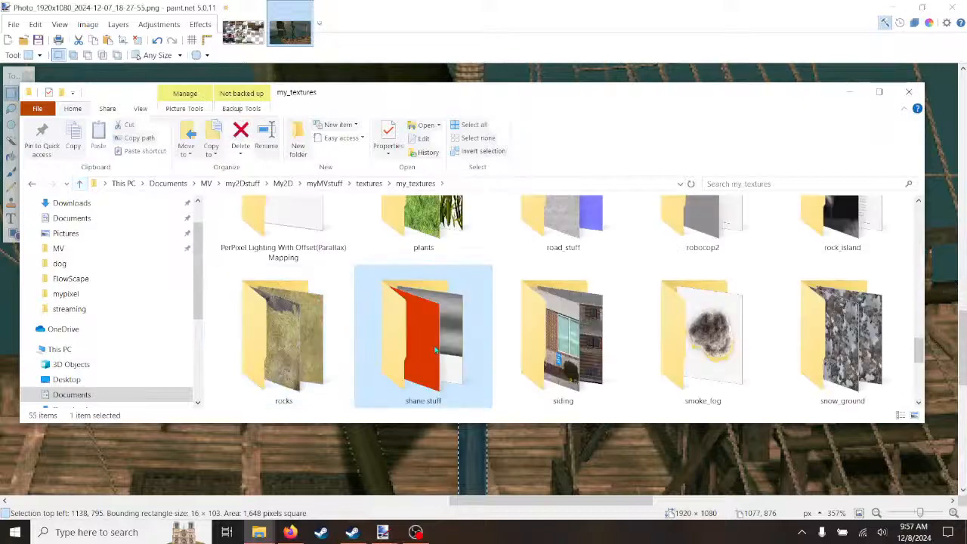
double_click(436, 350)
click(318, 220)
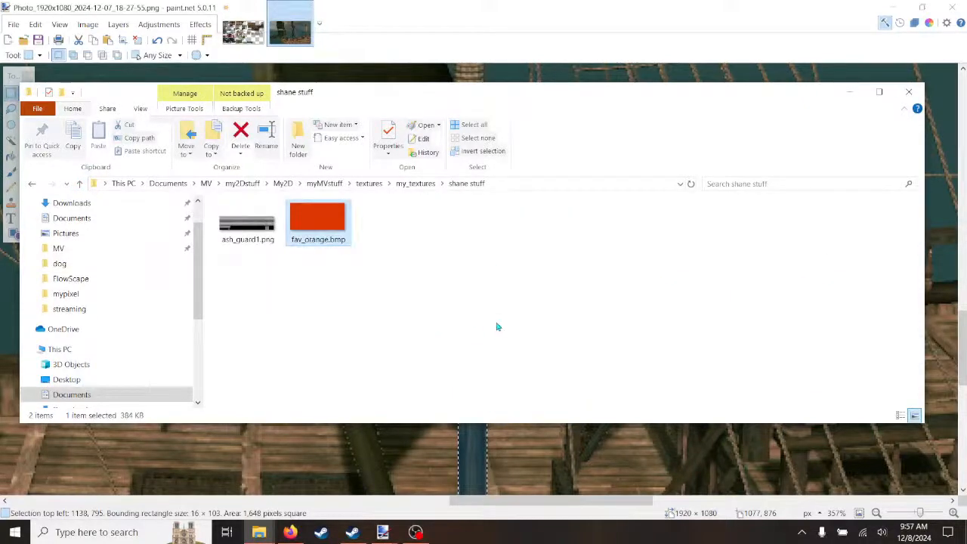
Step: View fav_orange.bmp enlarged in Photos, then close the viewer
double_click(327, 236)
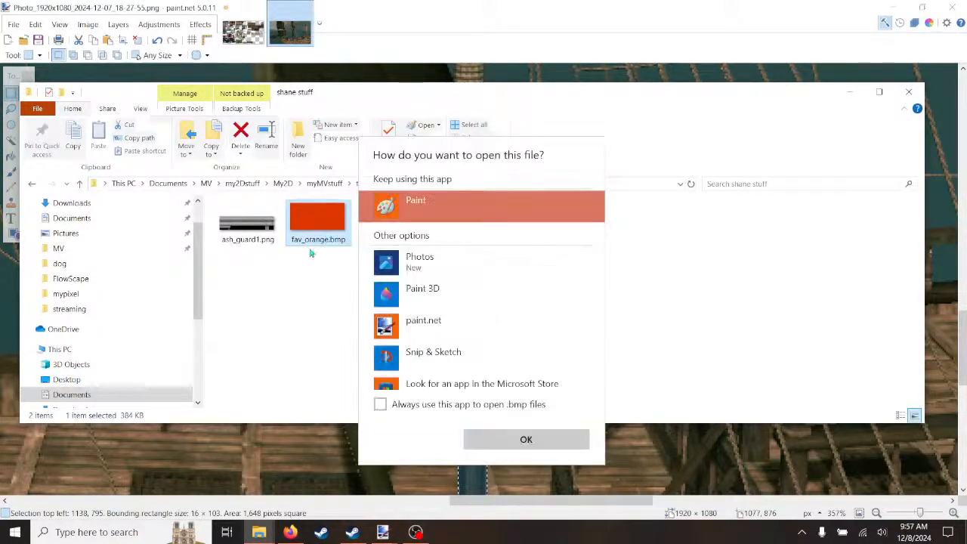
click(425, 264)
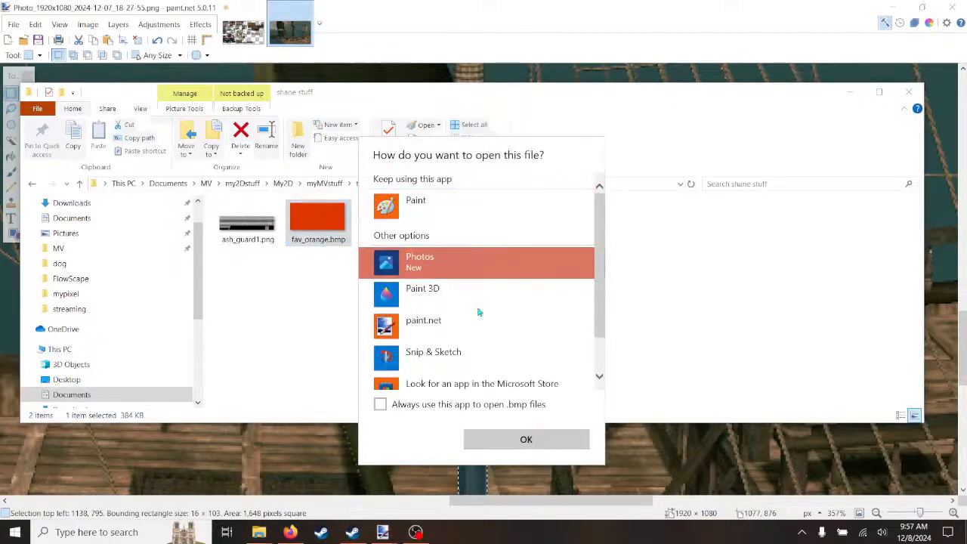
click(573, 446)
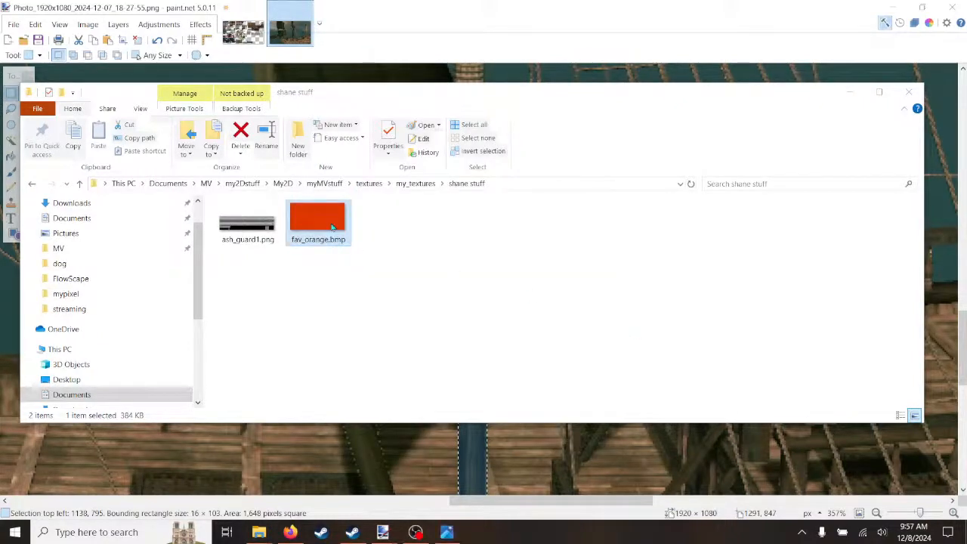
click(445, 539)
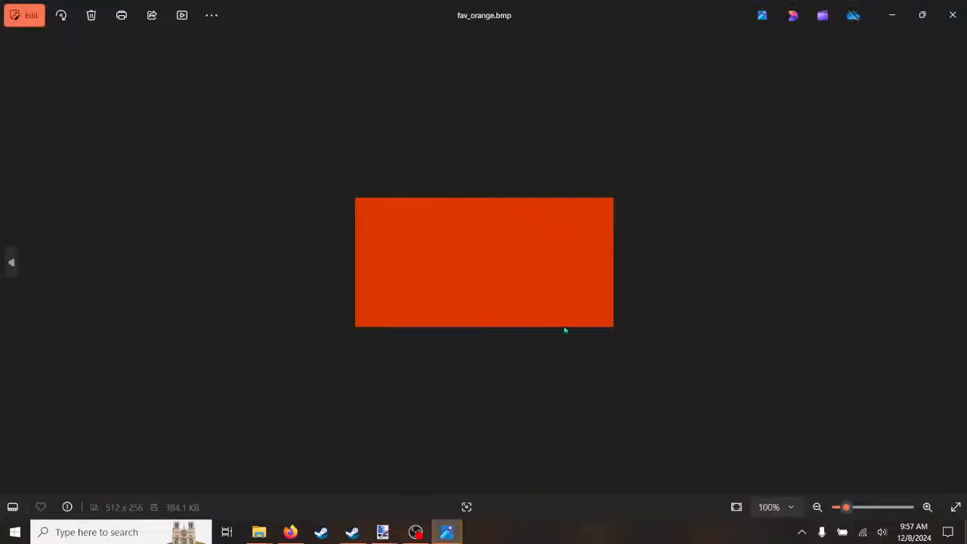
scroll(529, 318, up, 3)
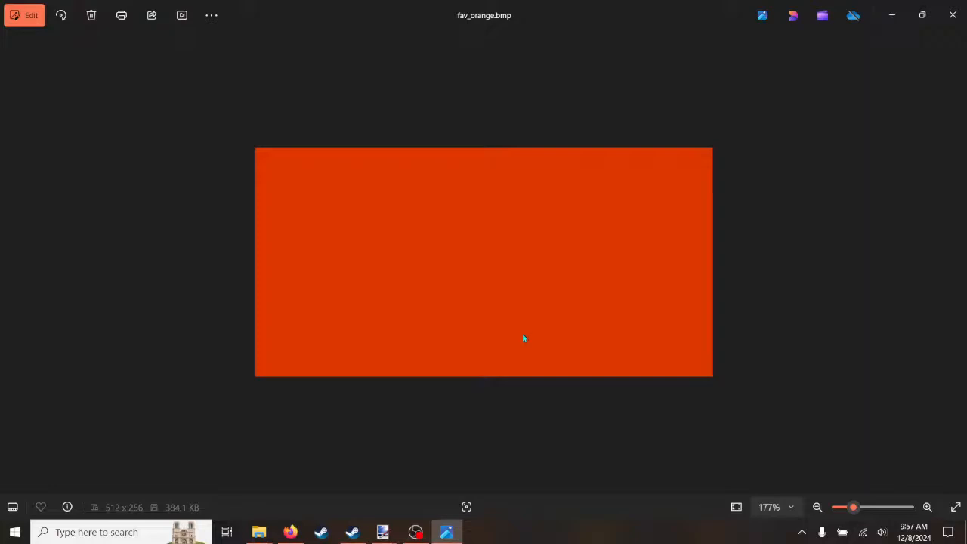
click(954, 15)
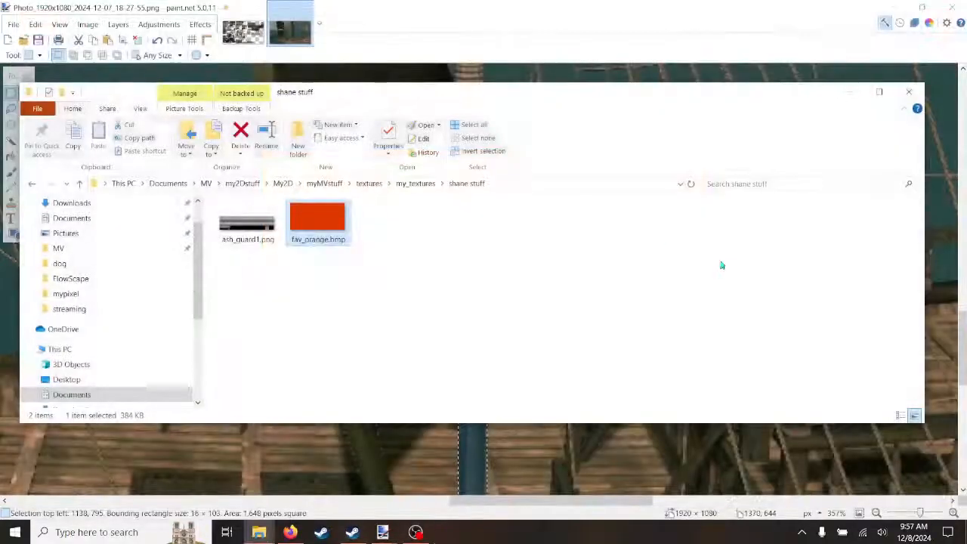
Step: Return to the my_textures folder and open its logs subfolder
click(421, 186)
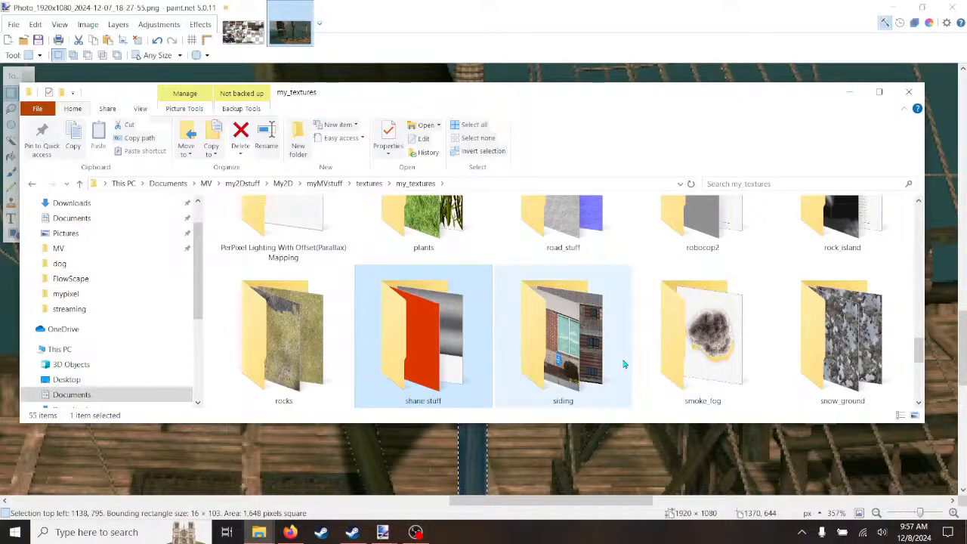
scroll(627, 363, up, 1)
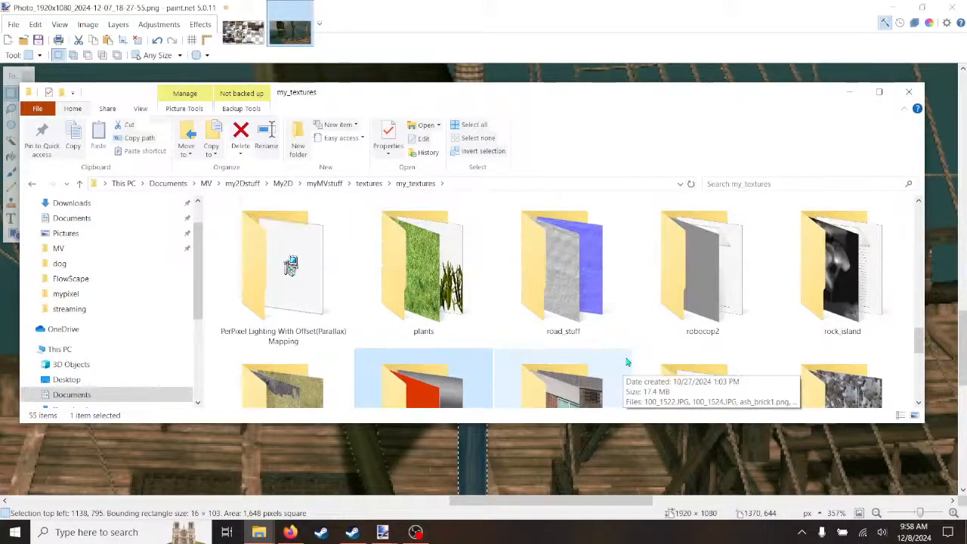
scroll(627, 363, up, 1)
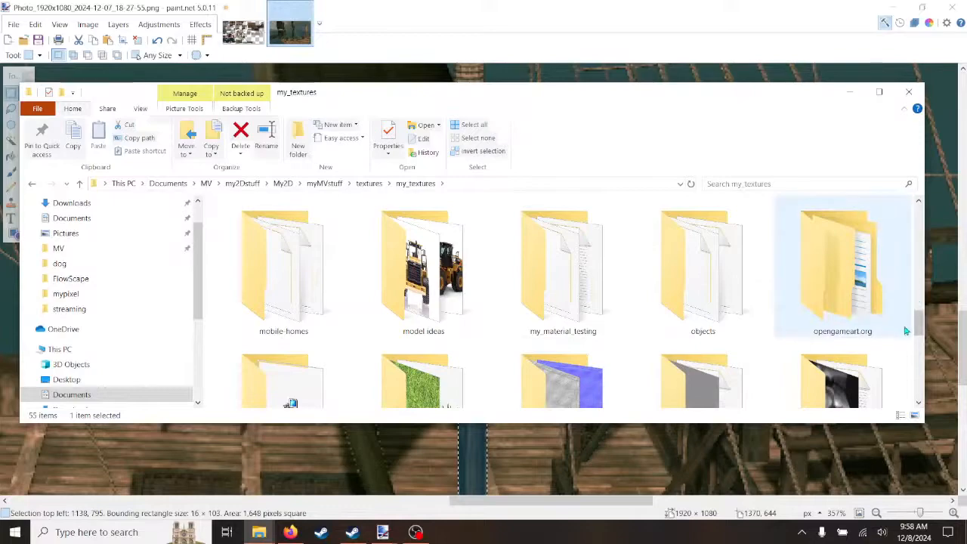
drag(923, 325, 922, 301)
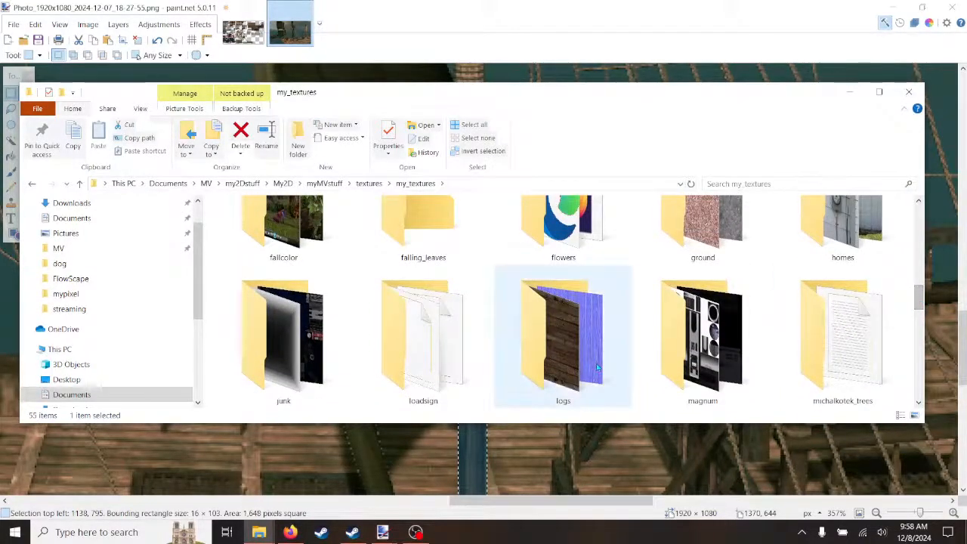
double_click(574, 348)
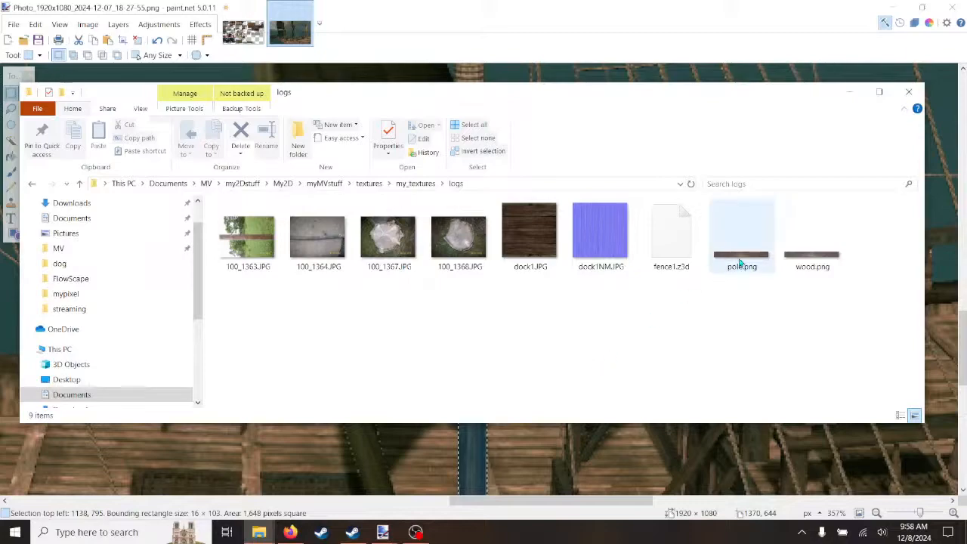
Step: View the wooden pole photo 100_1363.JPG, close it, and open pole.png in paint.net
double_click(255, 243)
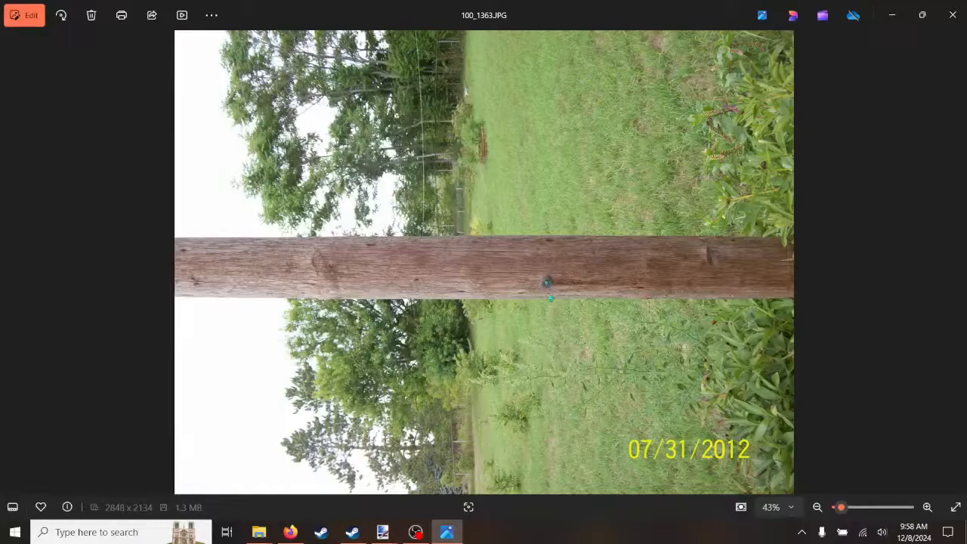
click(953, 14)
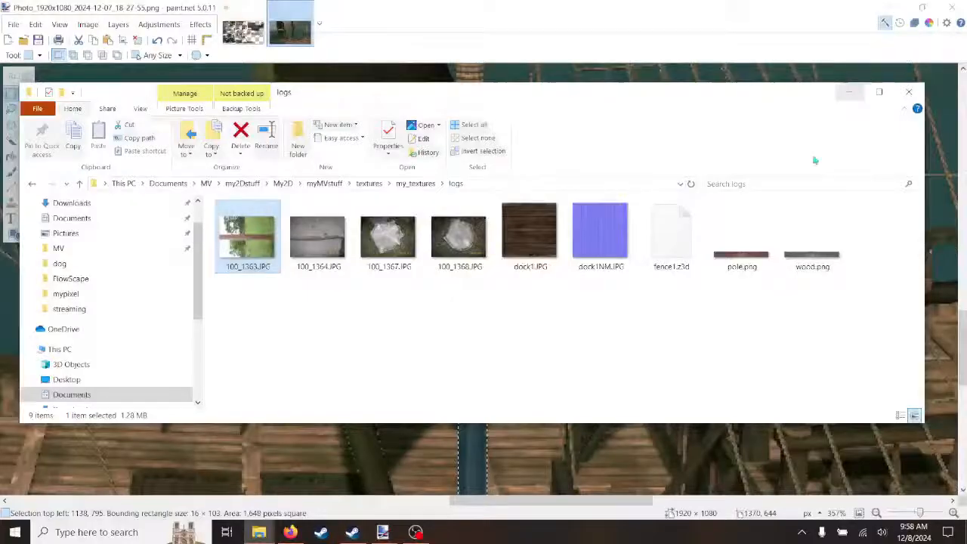
double_click(746, 259)
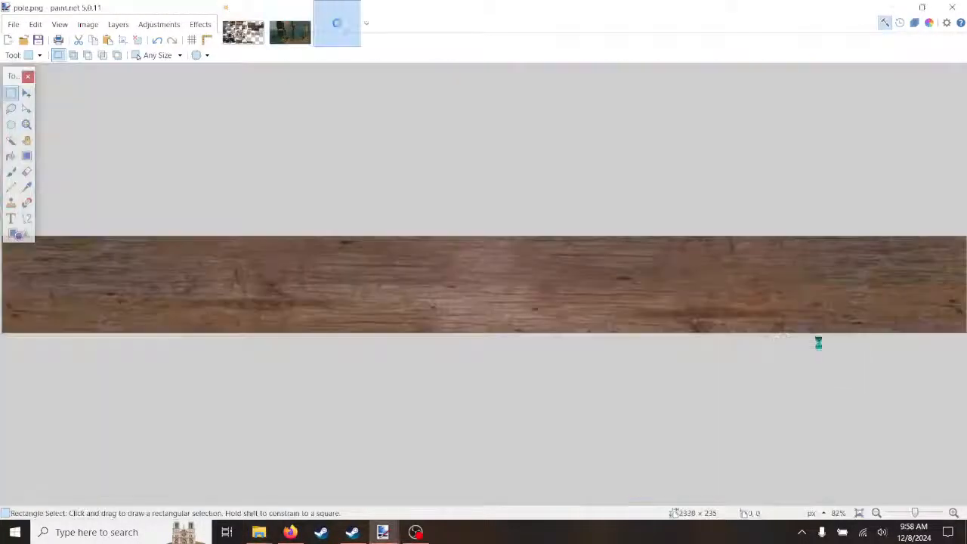
scroll(674, 368, down, 3)
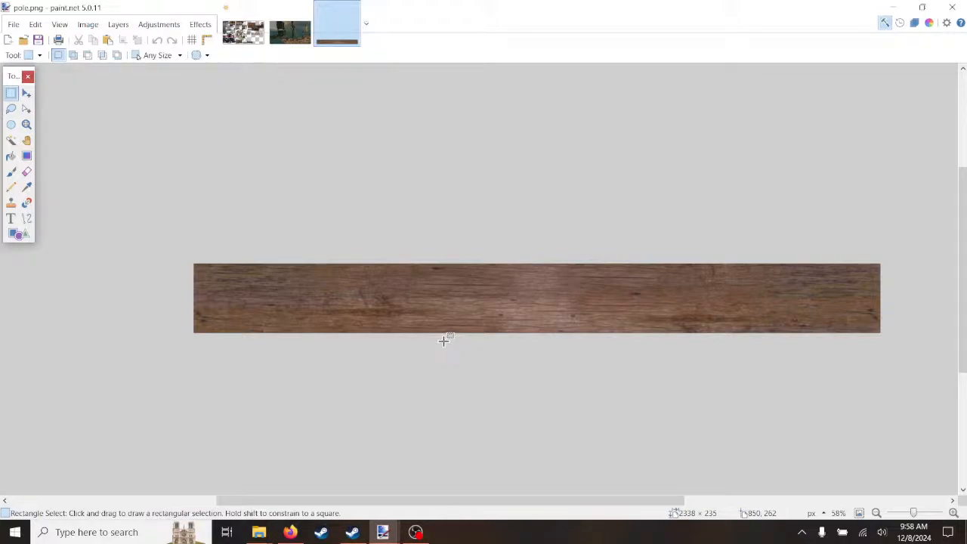
Step: Return to the castleset01.png image and inspect the tileset down to the empty area at its lower right
click(250, 17)
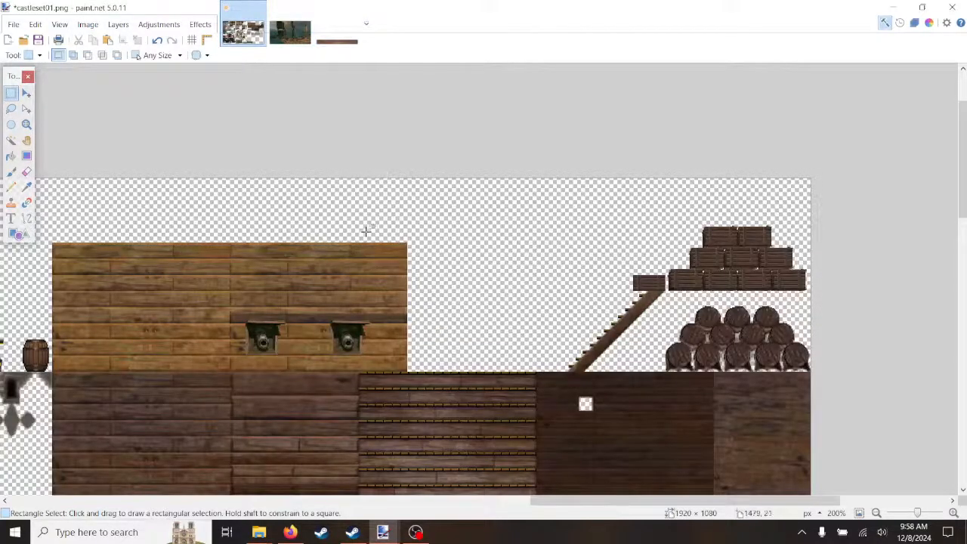
scroll(424, 257, down, 10)
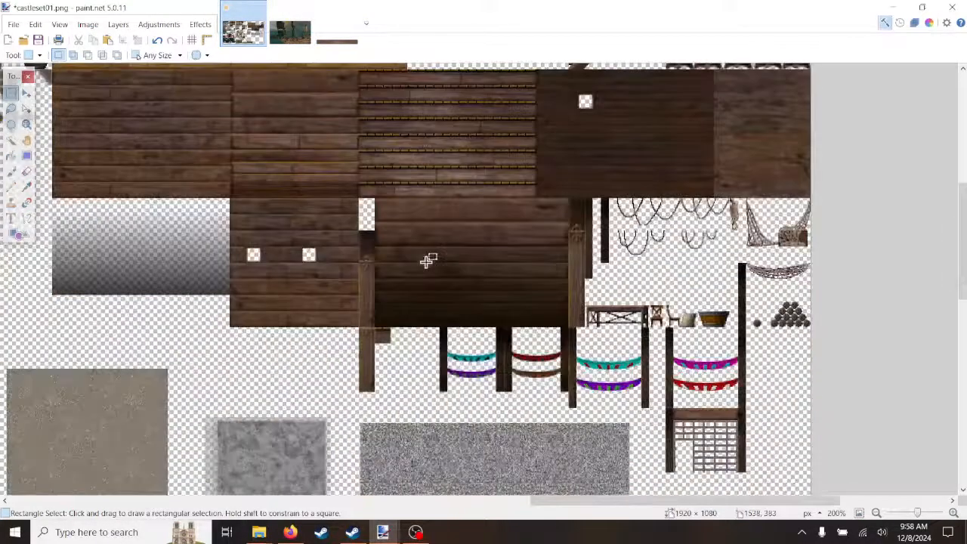
scroll(428, 260, down, 3)
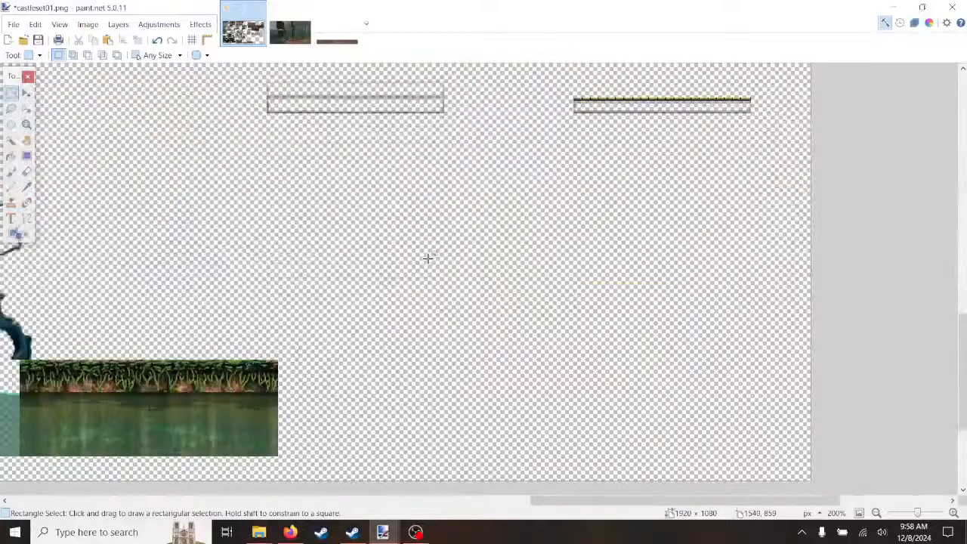
Step: Inspect the right side of the castleset01.png tileset, view the ship screenshot's mast, and bring up pole.png
scroll(511, 226, down, 6)
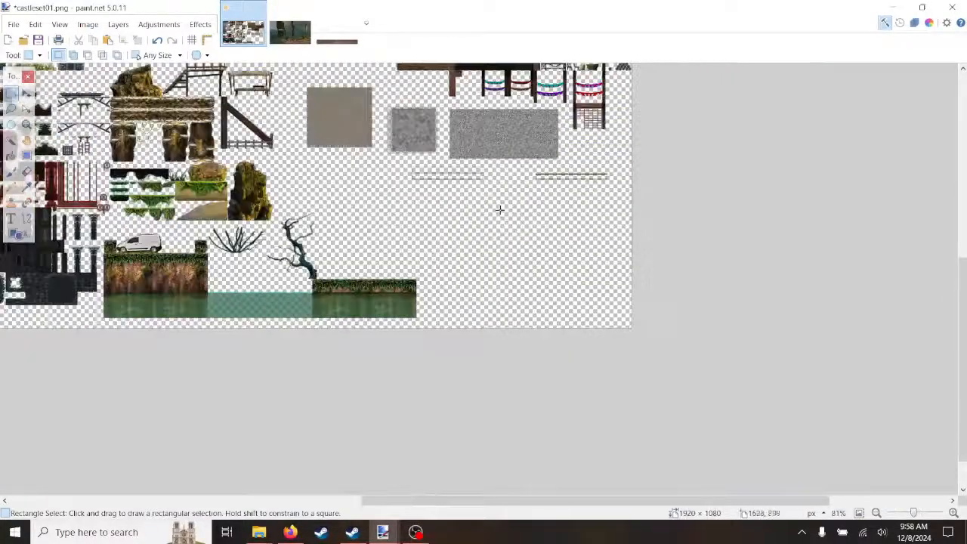
scroll(511, 302, up, 5)
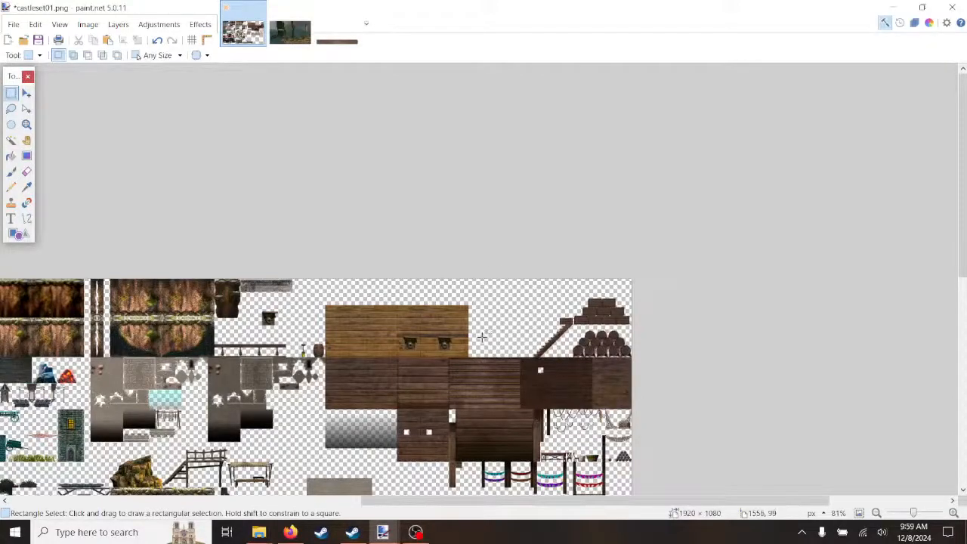
scroll(483, 336, down, 3)
scroll(484, 338, down, 2)
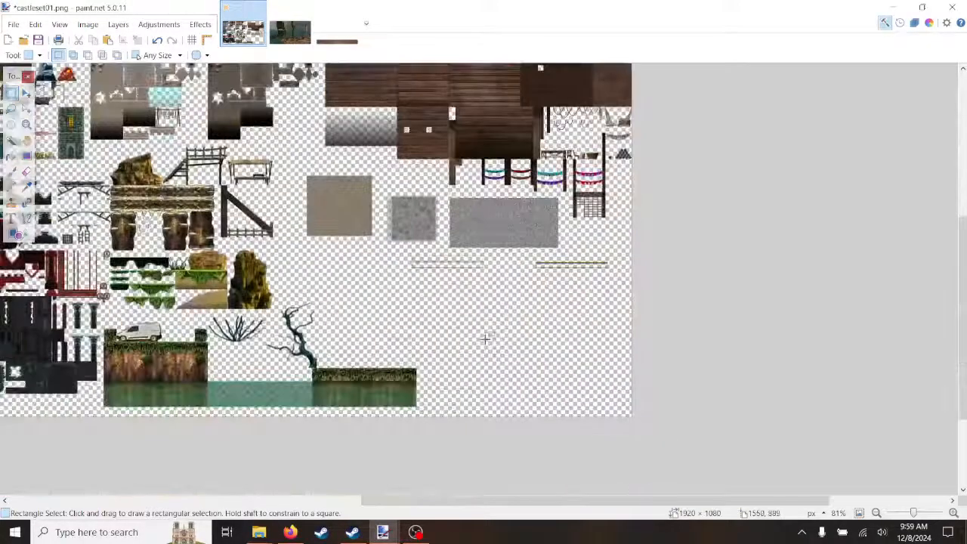
scroll(488, 337, up, 3)
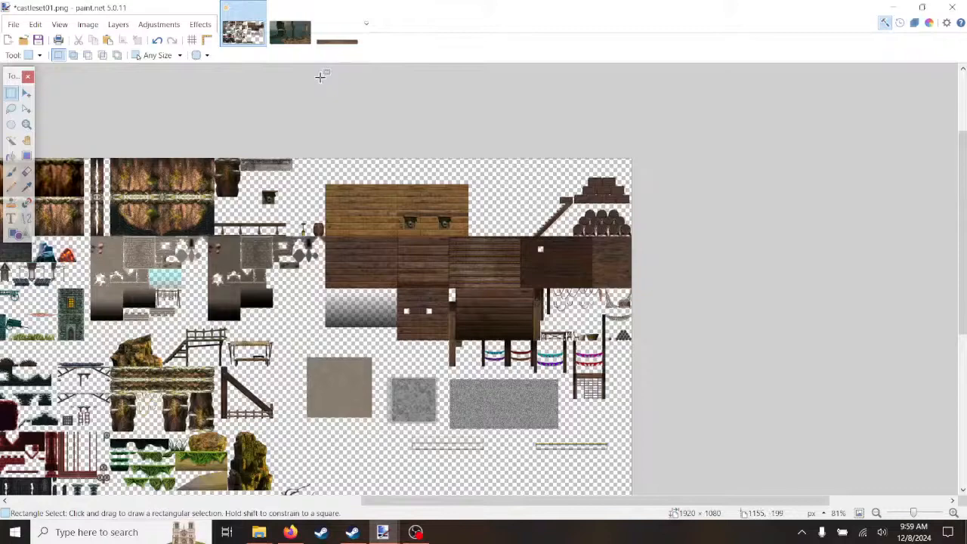
click(281, 13)
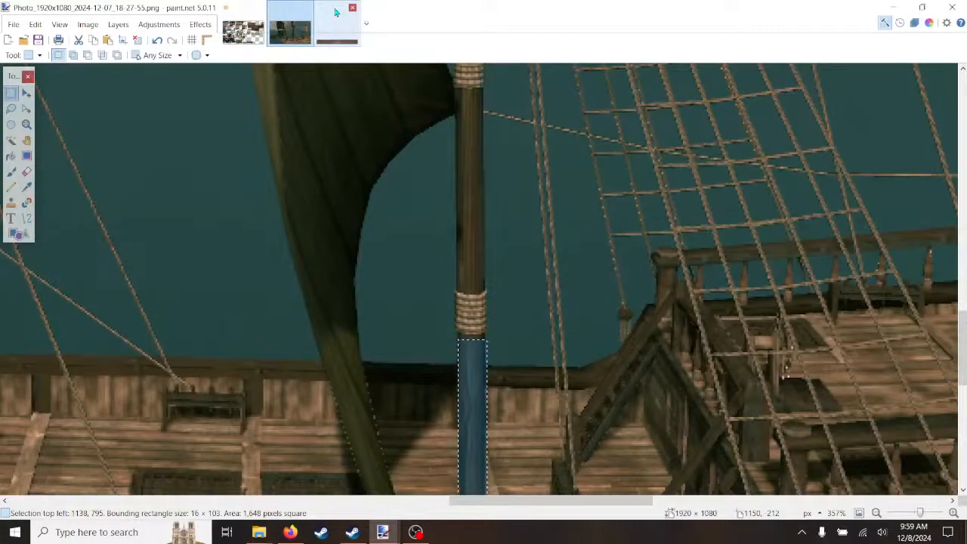
click(337, 12)
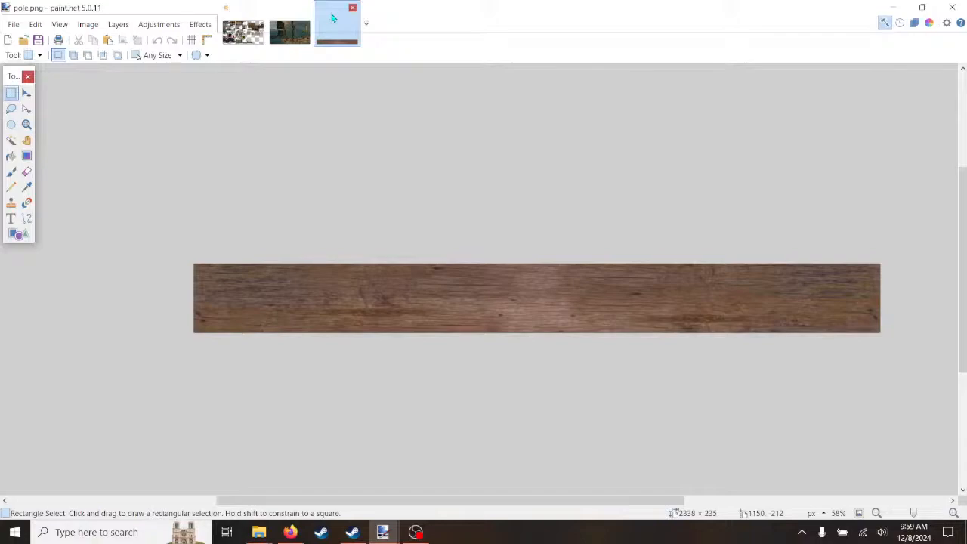
Step: Create a new 1920 × 1080 pixel image and erase its entire white background to transparency
click(14, 26)
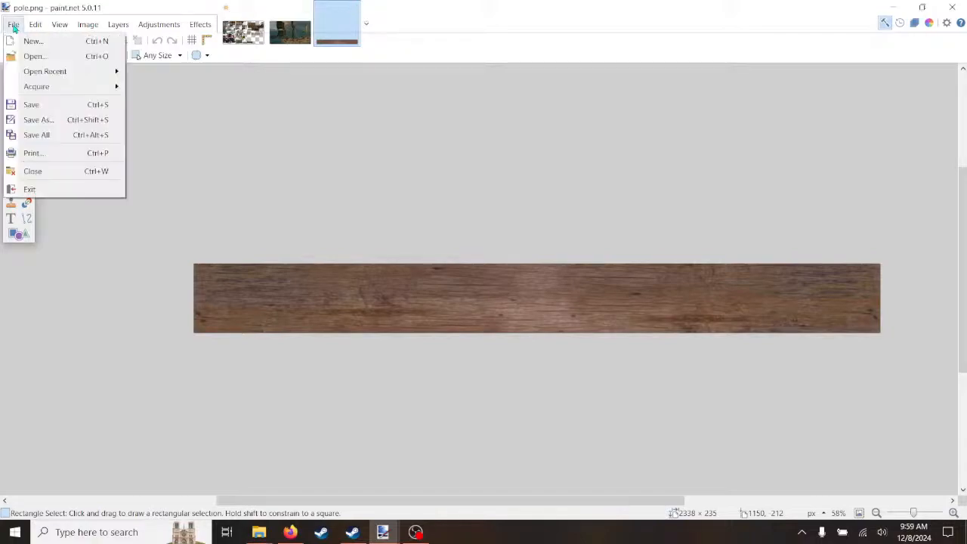
click(32, 41)
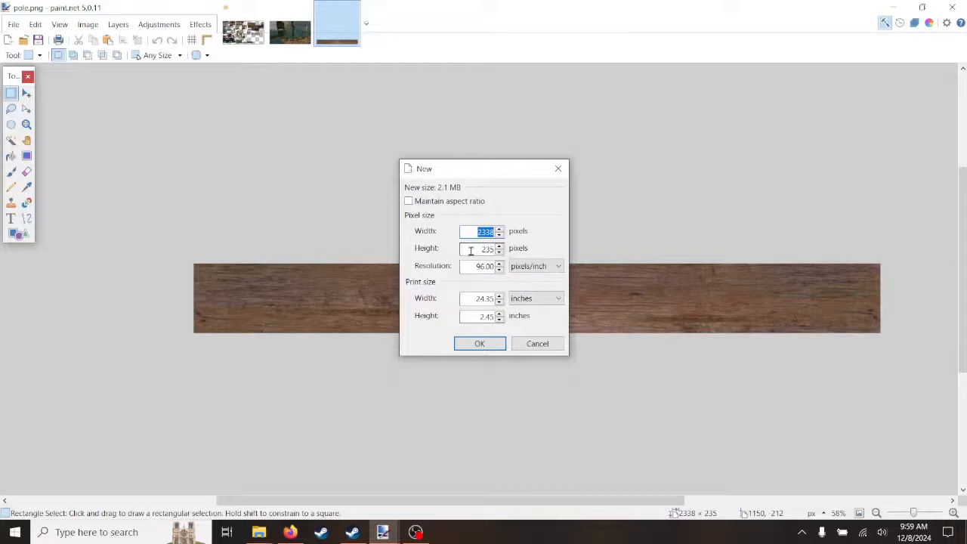
click(470, 250)
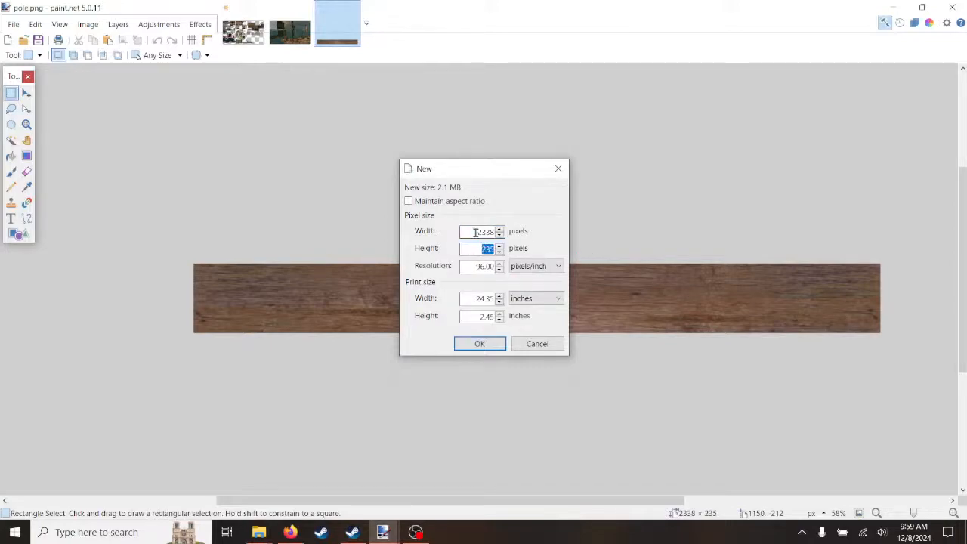
click(475, 232)
text(1920)
click(476, 249)
text(1)
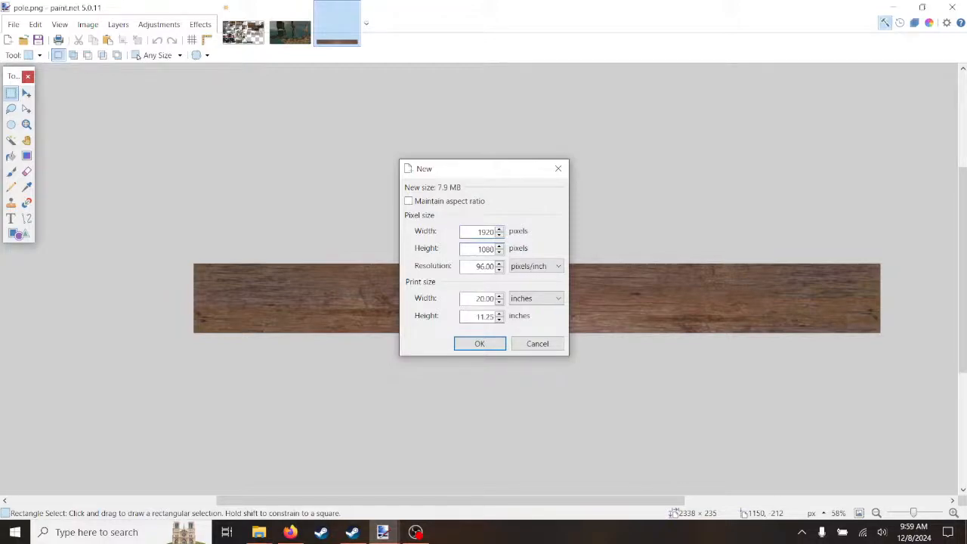
click(479, 344)
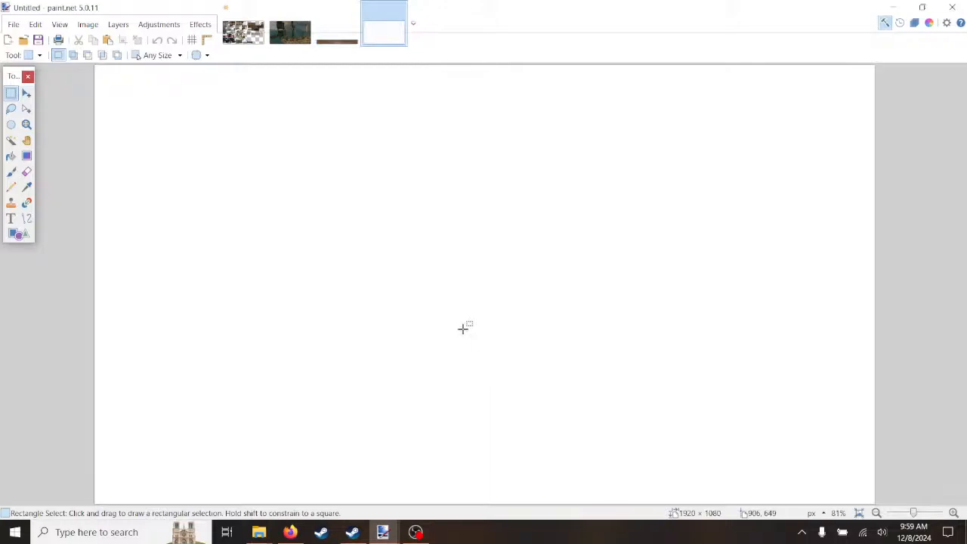
key(ctrl+a)
key(Delete)
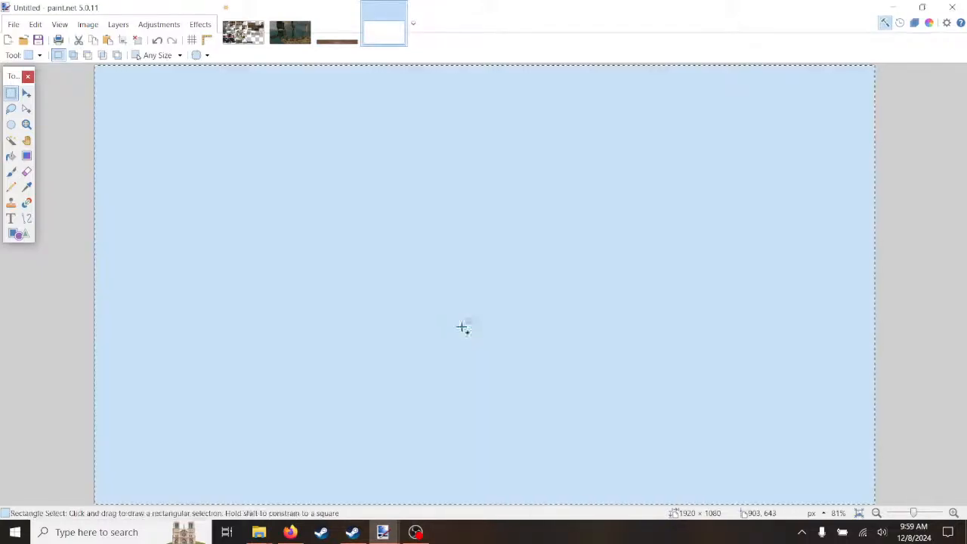
Step: Copy the whole pole.png wood texture and paste it into the new transparent image, keeping the canvas size
click(338, 26)
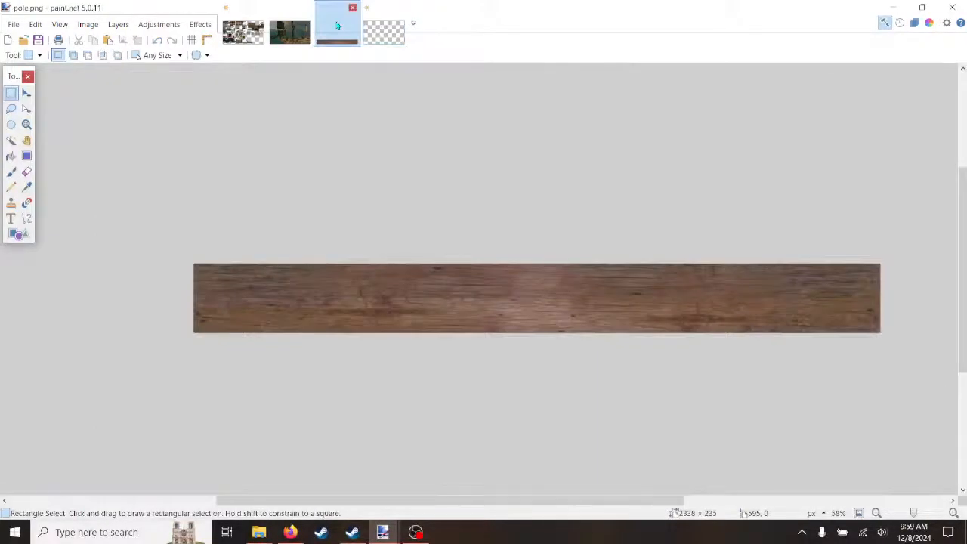
click(387, 28)
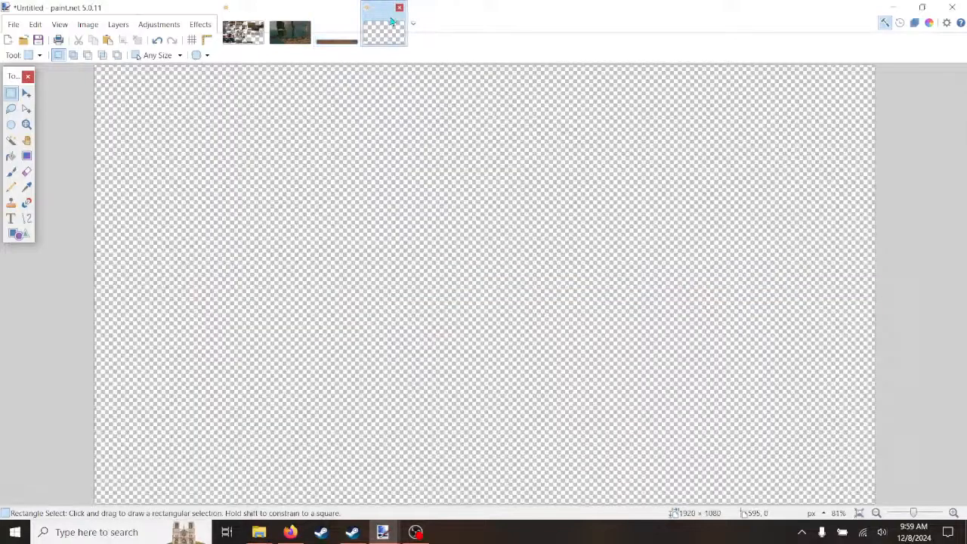
key(ctrl+v)
click(413, 329)
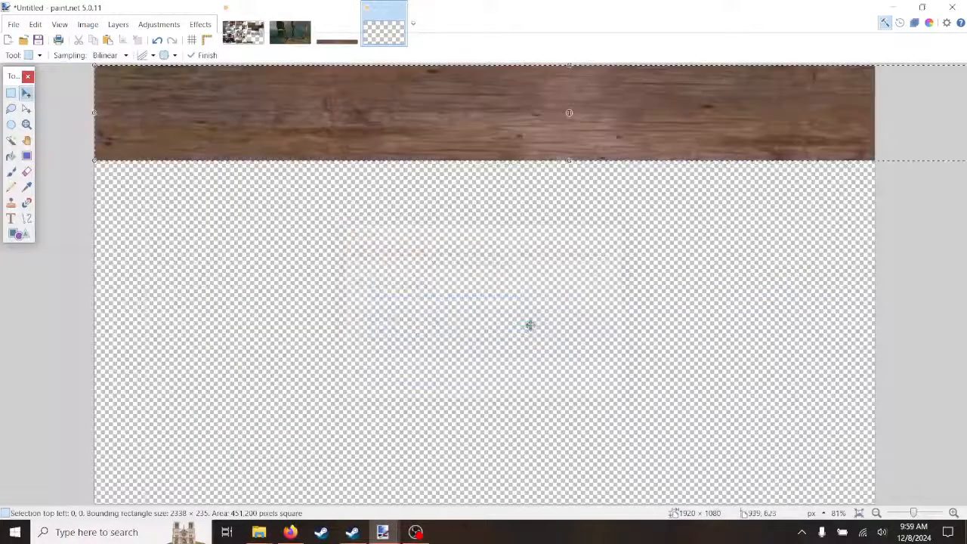
Step: Move the pasted plank down into the canvas and scale it proportionally to about 1296 × 130 pixels
drag(624, 126, 615, 171)
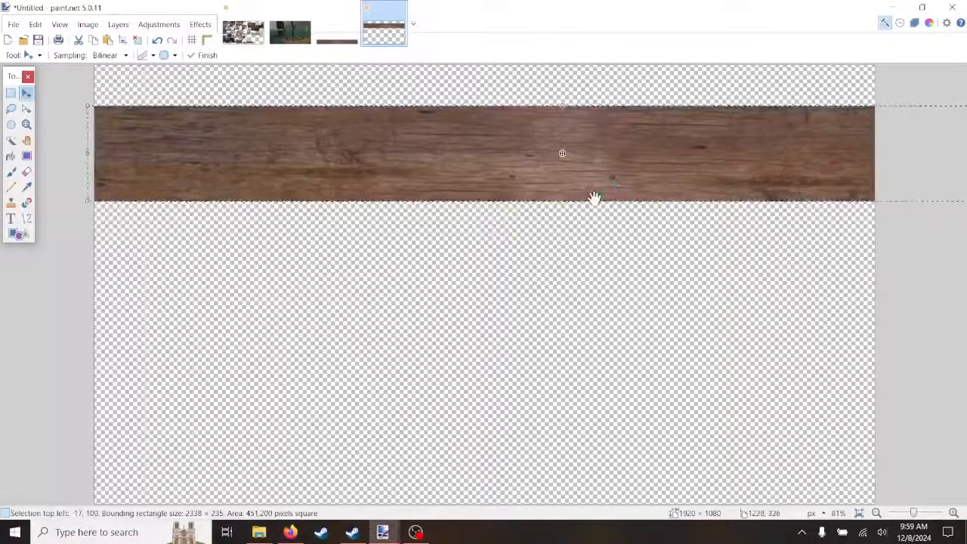
scroll(595, 198, down, 2)
drag(574, 134, 492, 219)
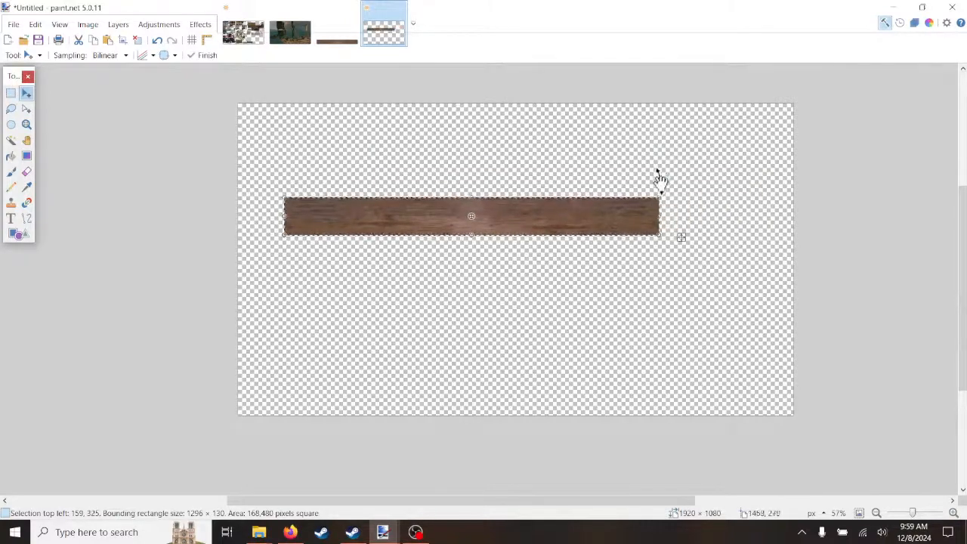
Step: Rotate the plank to exactly -90° so it stands vertically
drag(668, 188, 487, 393)
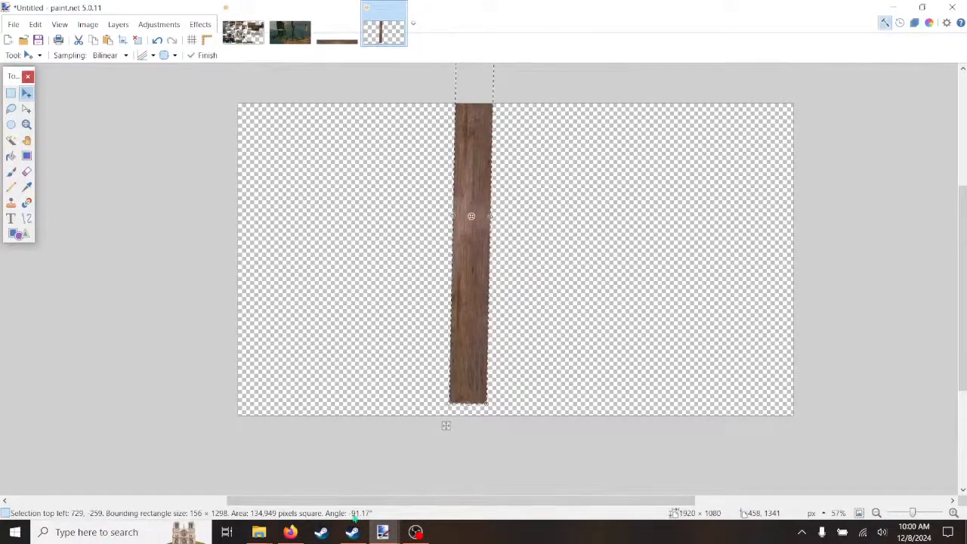
scroll(488, 418, up, 3)
scroll(486, 418, up, 5)
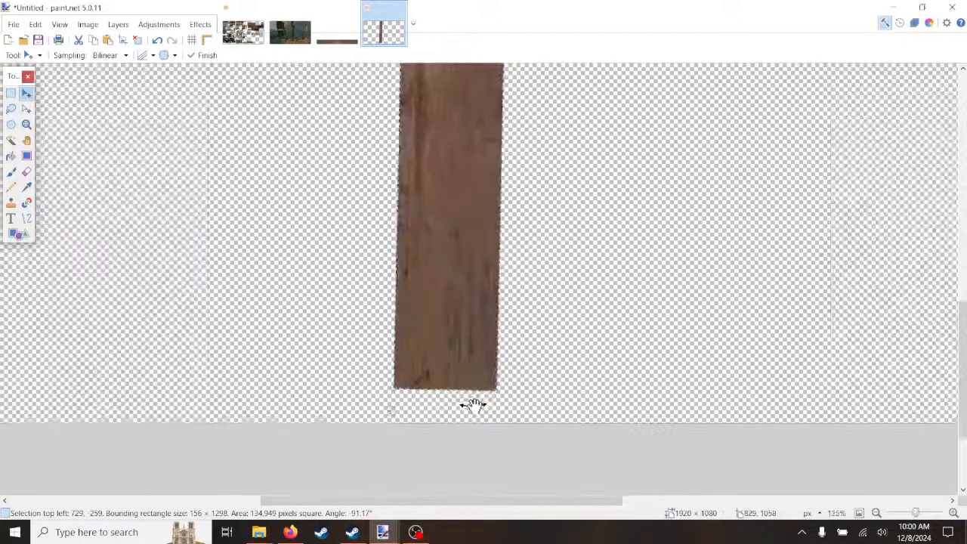
drag(517, 382, 538, 376)
scroll(435, 266, down, 1)
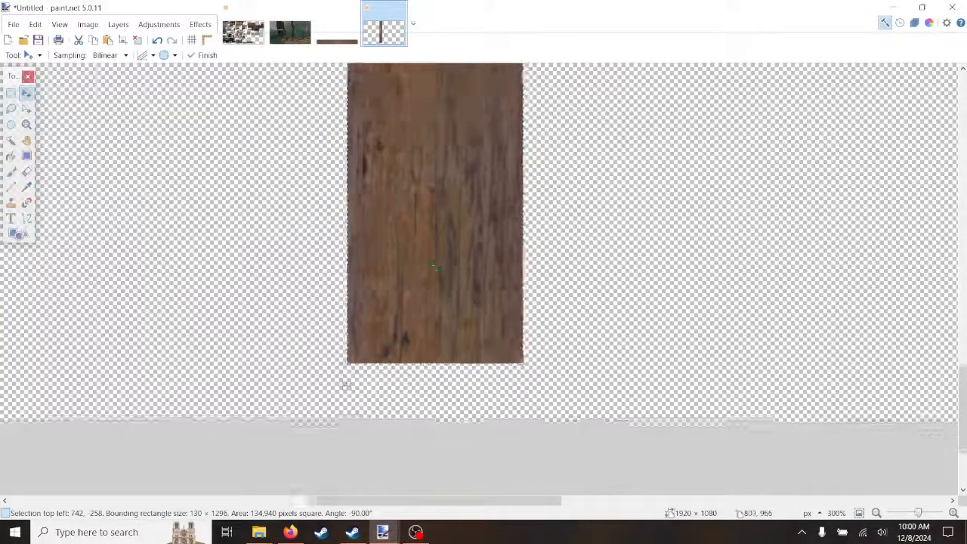
scroll(435, 265, down, 5)
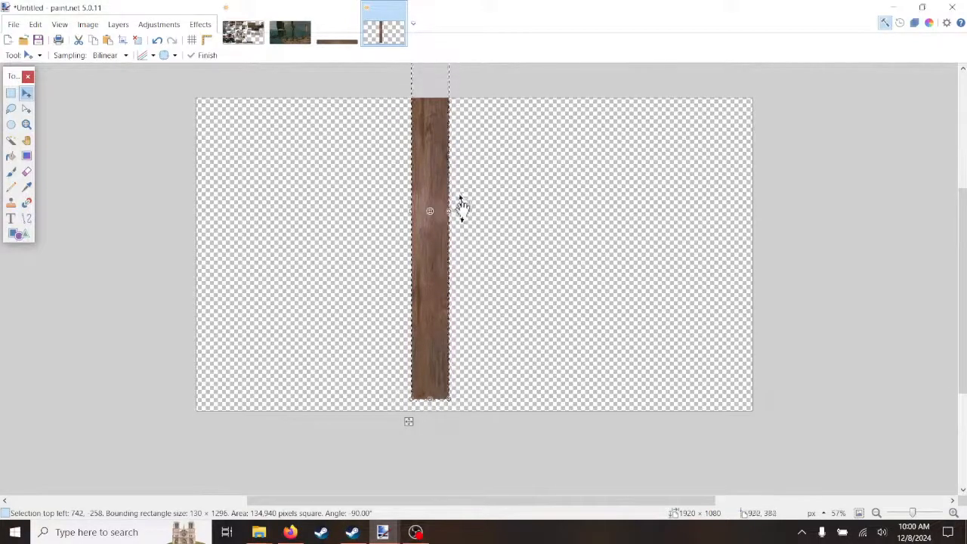
Step: Shrink the vertical plank to 32 × 312 pixels and place it in the left part of the canvas
drag(460, 204, 268, 189)
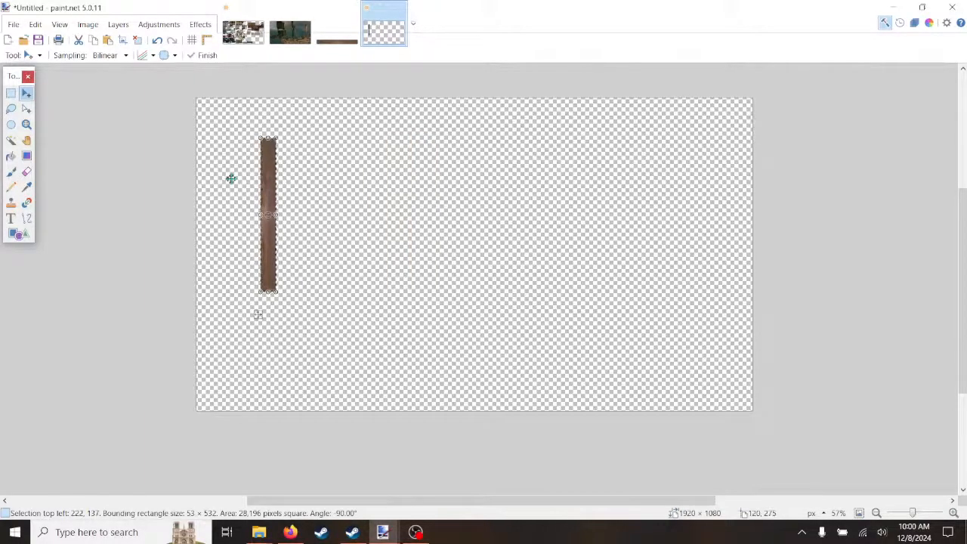
scroll(230, 179, up, 5)
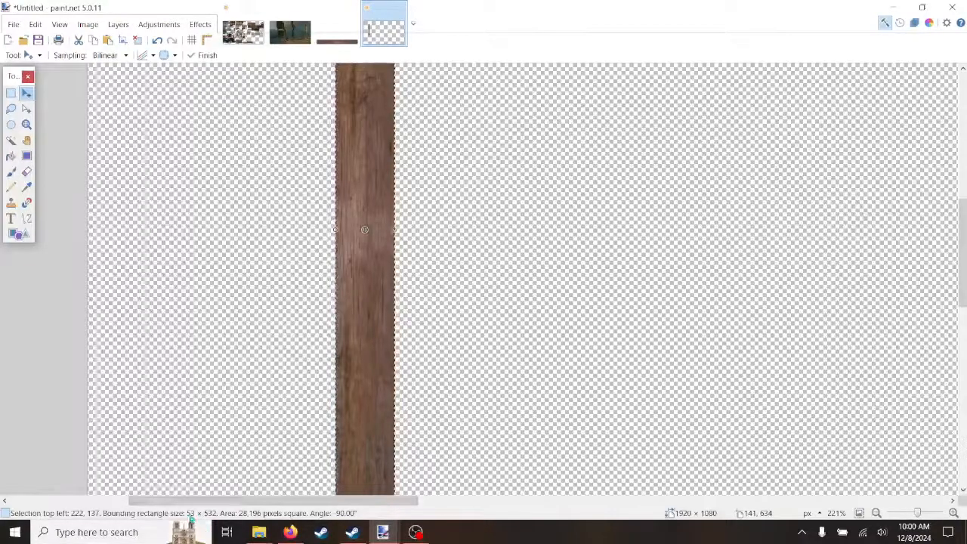
drag(396, 229, 393, 230)
drag(395, 231, 367, 229)
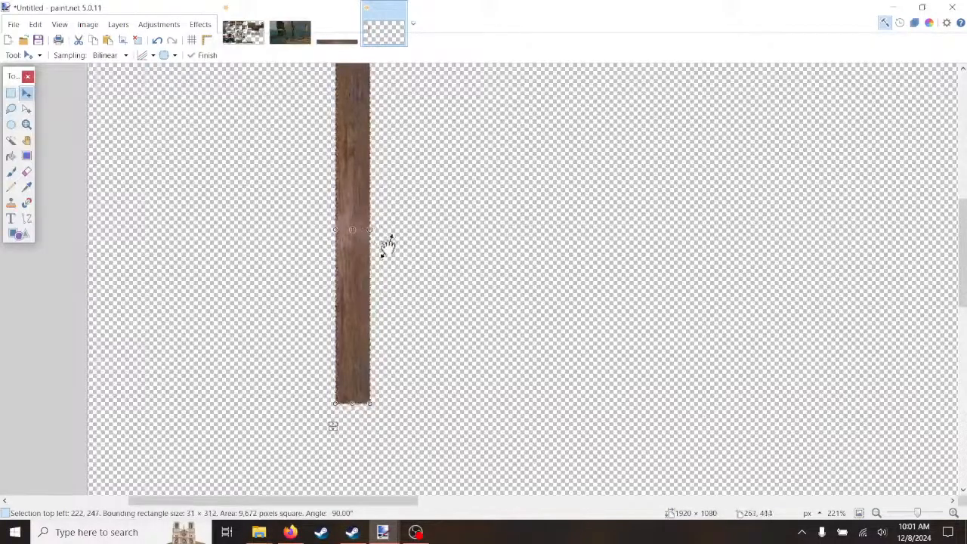
drag(352, 183, 354, 210)
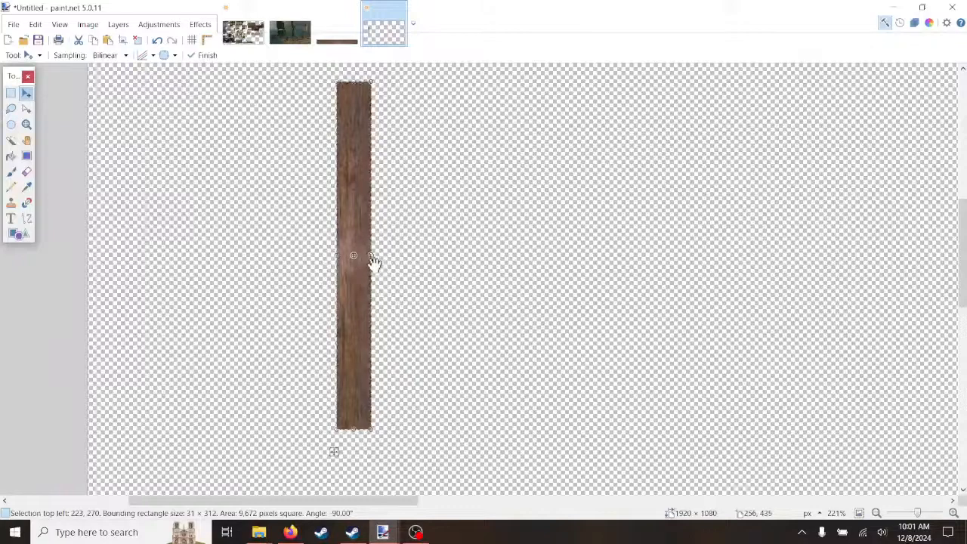
scroll(374, 261, up, 1)
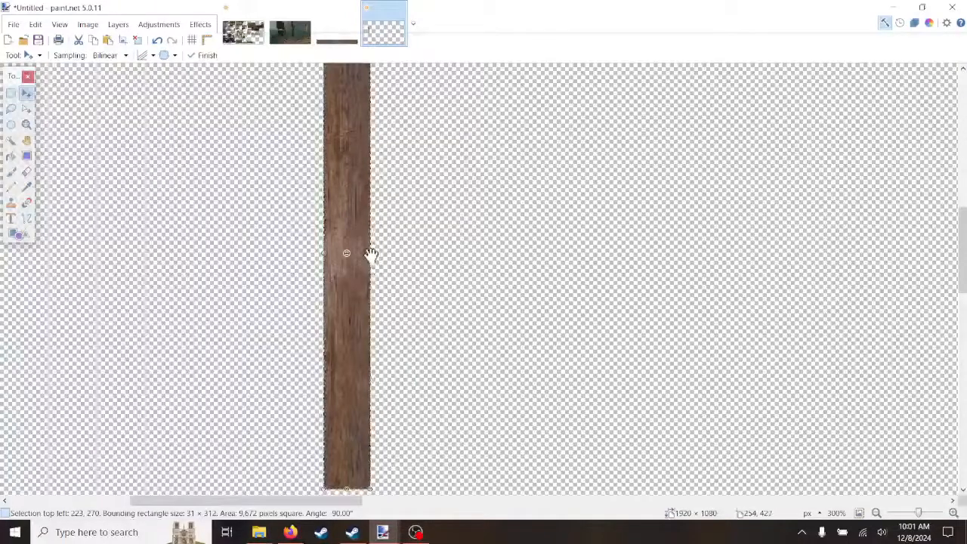
drag(371, 257, 373, 256)
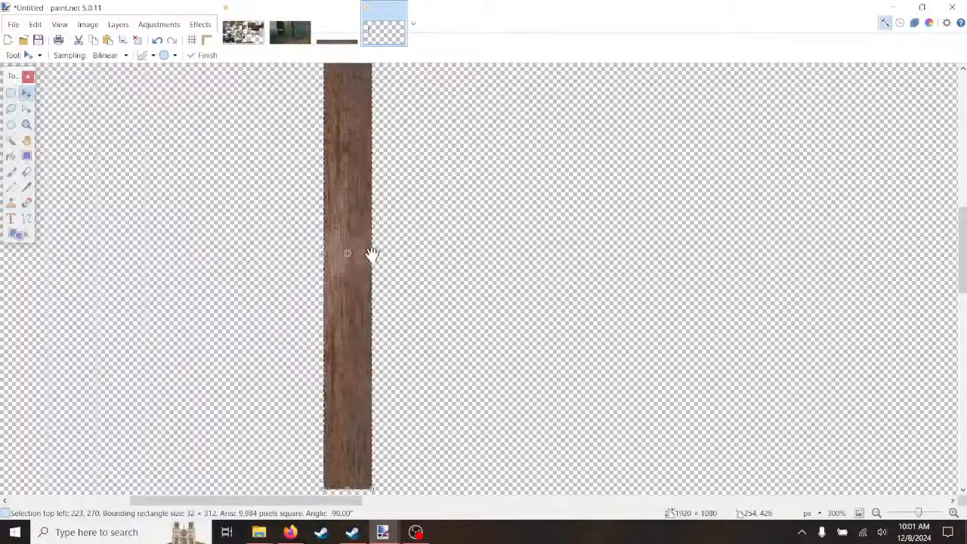
Step: Move the plank closer to the canvas's left edge and stretch its length to about 401 pixels, keeping it 32 pixels wide
scroll(390, 275, down, 3)
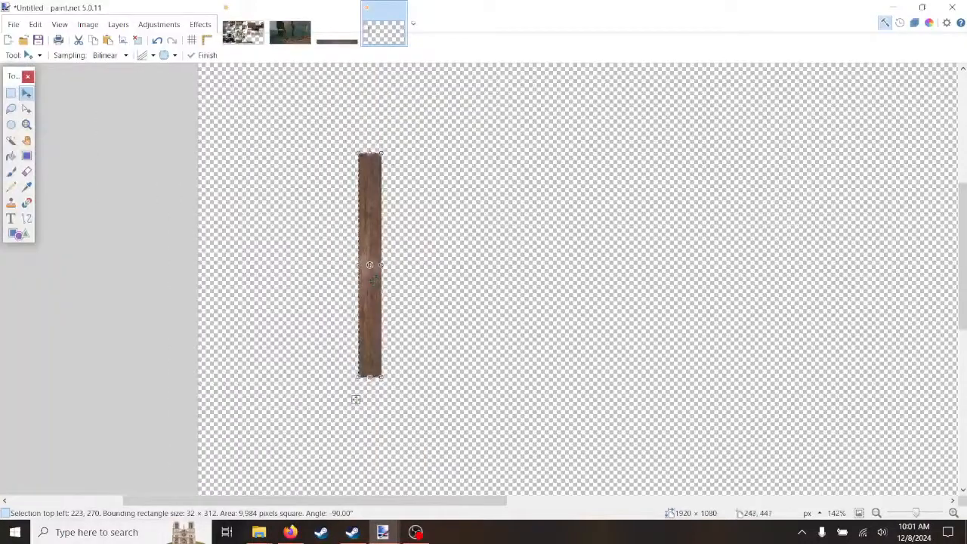
drag(356, 400, 288, 433)
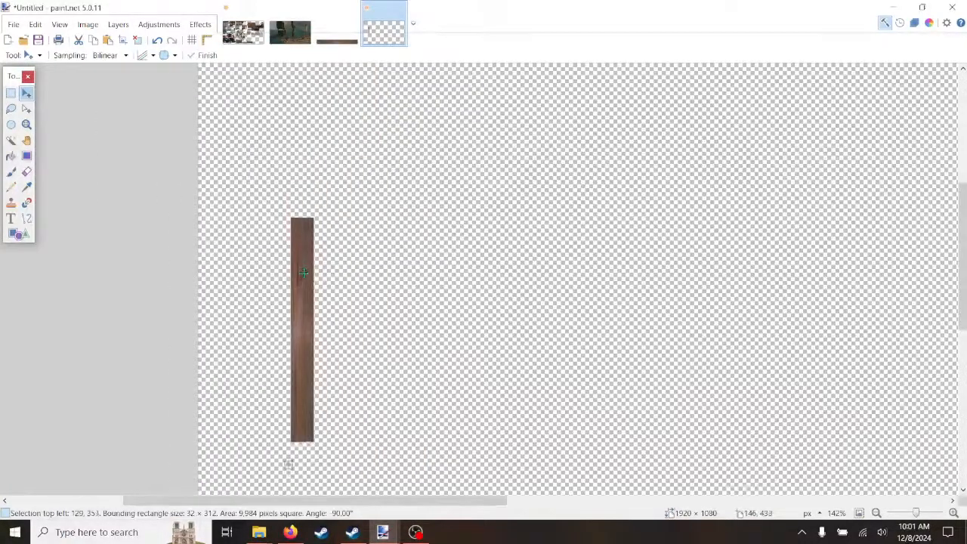
drag(303, 230, 303, 215)
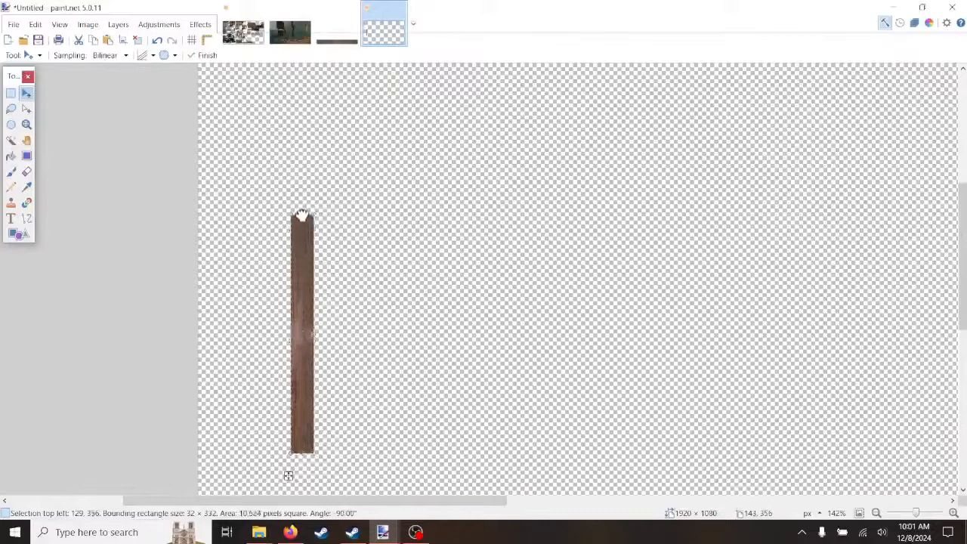
scroll(299, 337, up, 4)
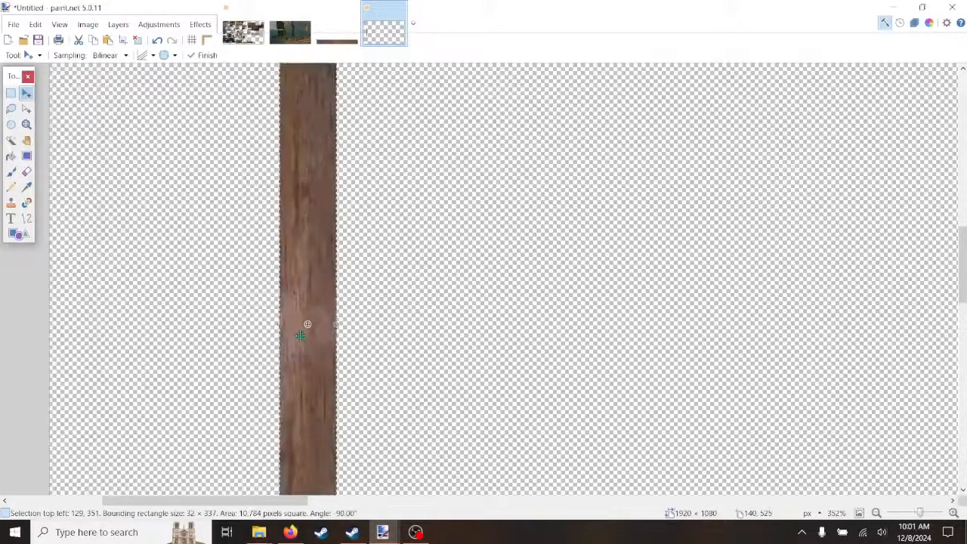
scroll(305, 333, down, 3)
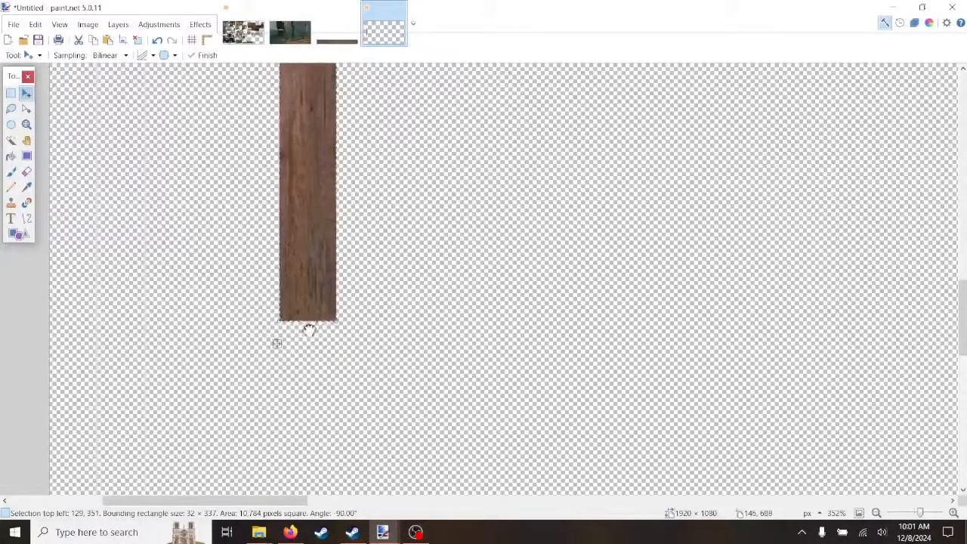
drag(306, 324, 303, 442)
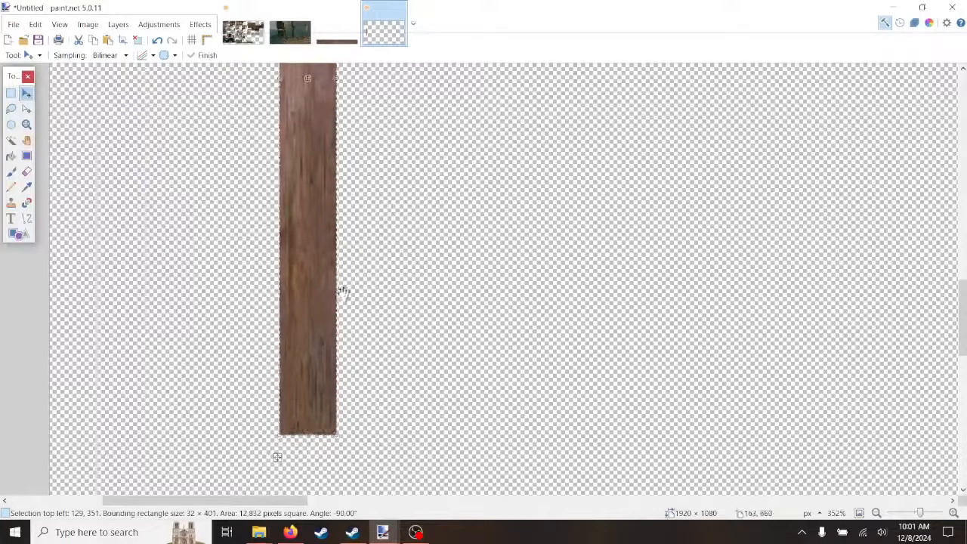
scroll(340, 272, up, 3)
scroll(340, 264, down, 5)
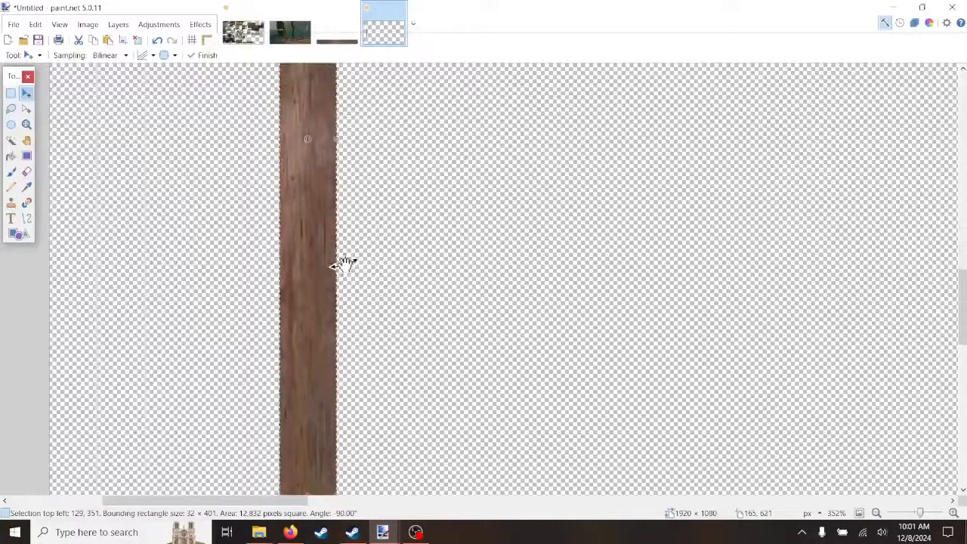
scroll(344, 264, down, 7)
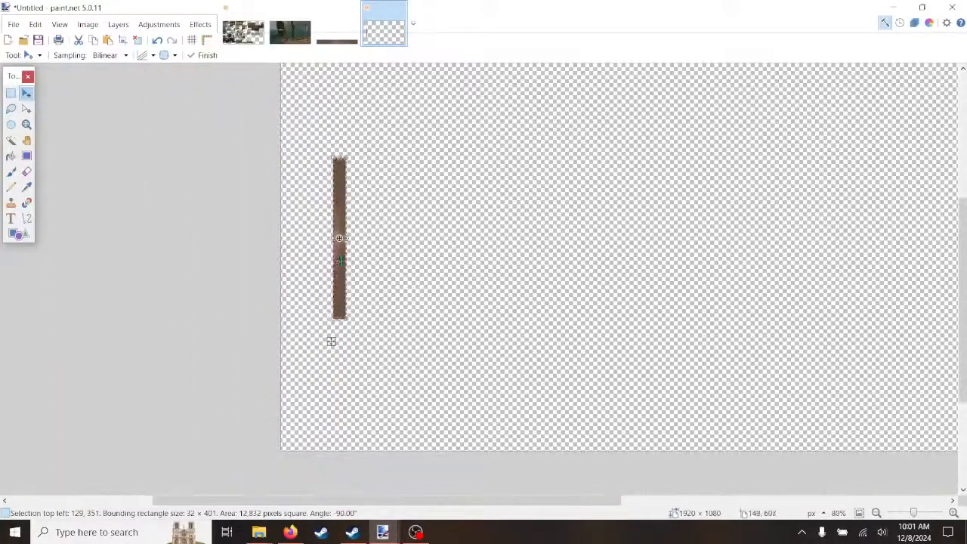
Step: Move the plank down to the canvas's lower edge, stack a second copy flush on top of it at 239, 277, and deselect
drag(341, 260, 384, 391)
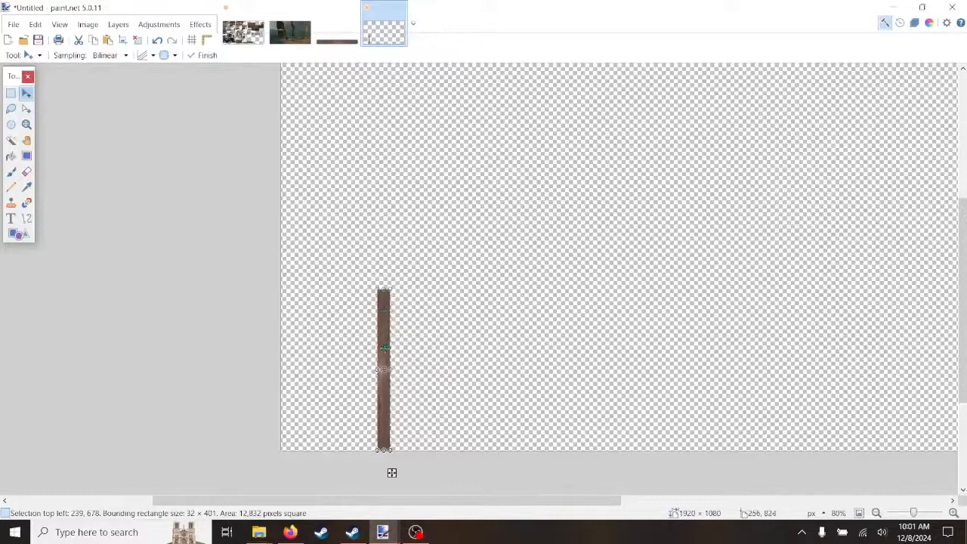
drag(387, 352, 385, 188)
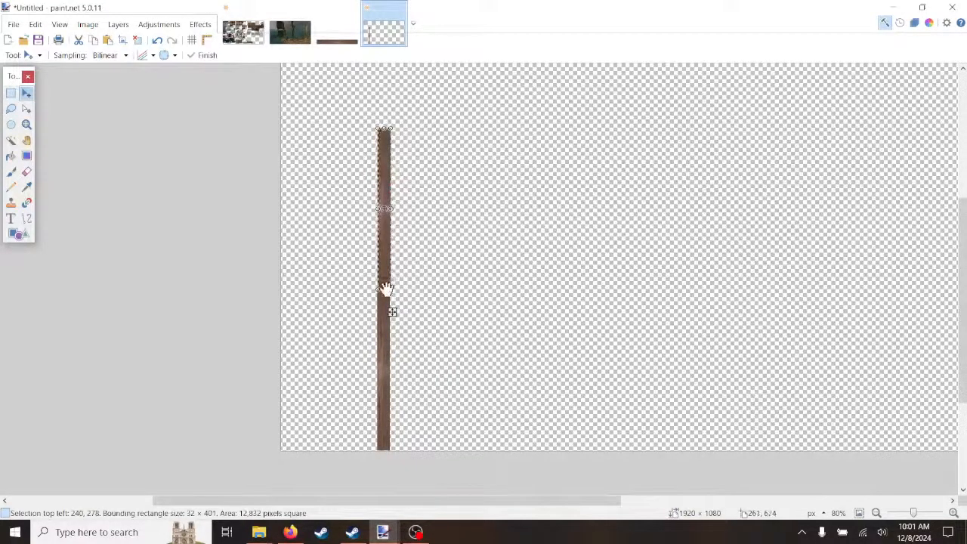
scroll(386, 287, up, 7)
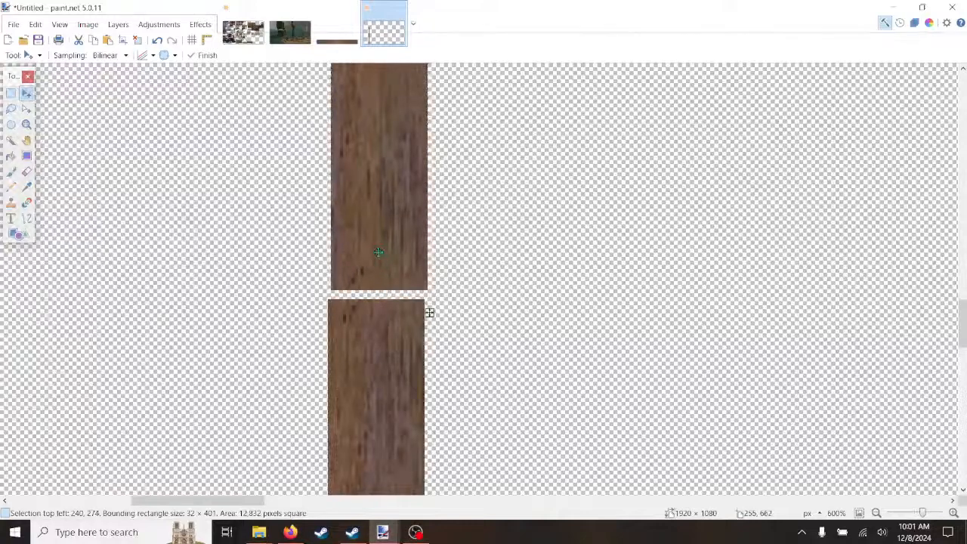
drag(381, 266, 375, 263)
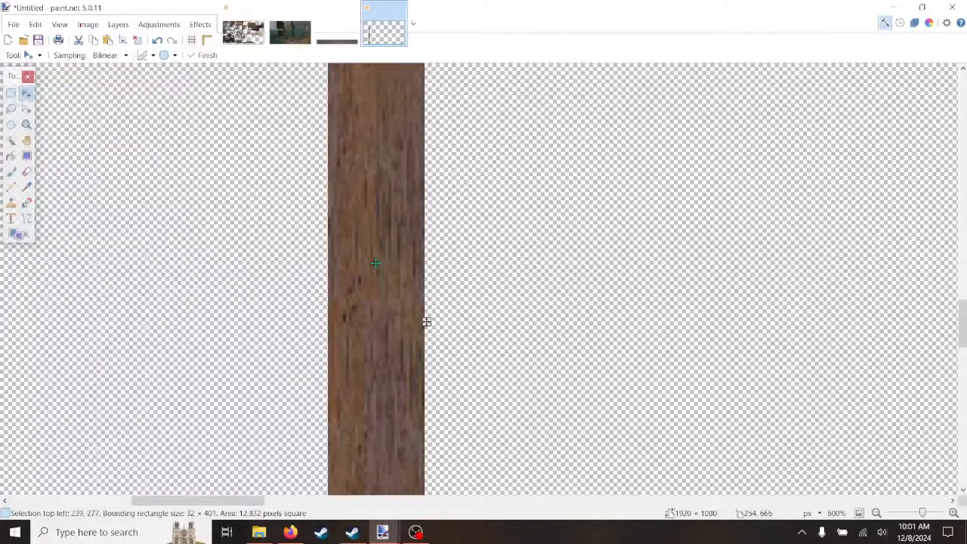
scroll(441, 266, down, 3)
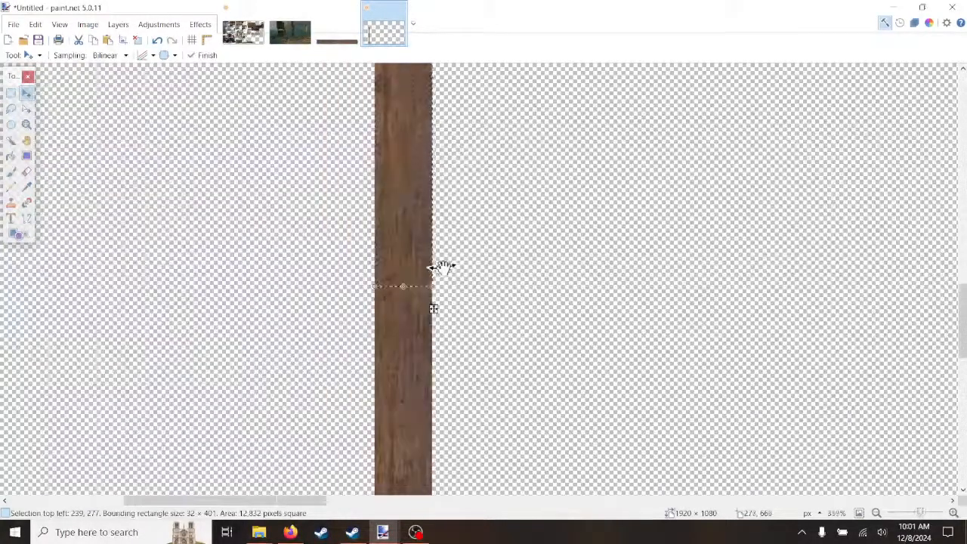
scroll(442, 264, down, 3)
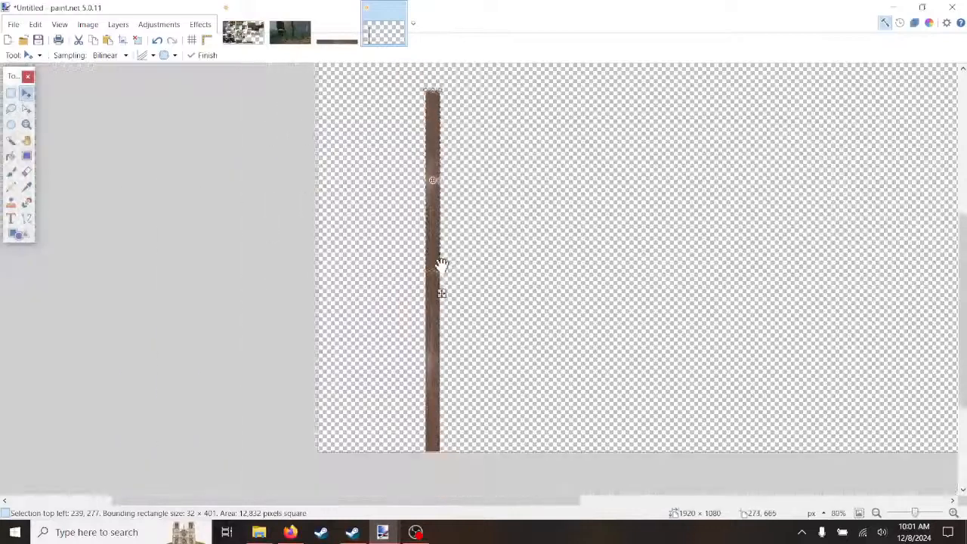
click(35, 25)
click(59, 261)
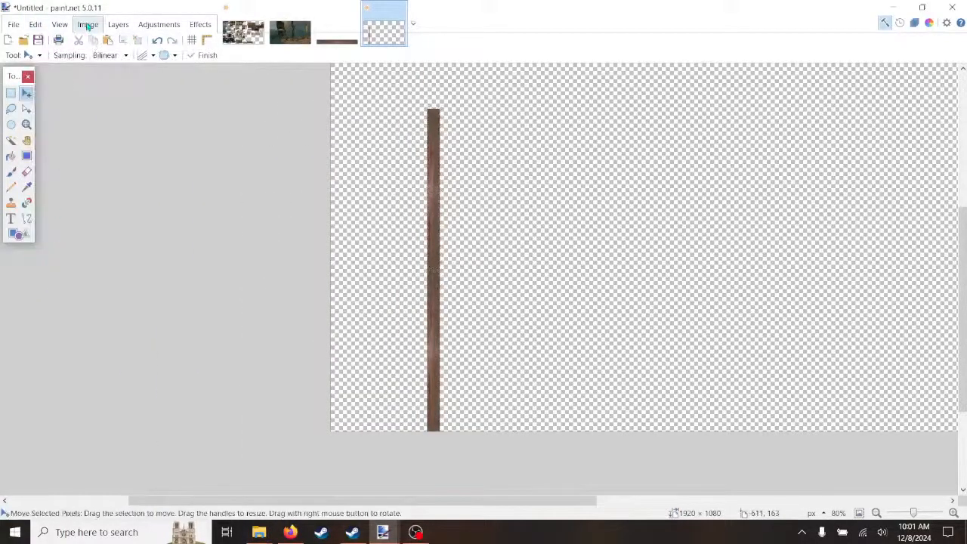
click(88, 25)
click(113, 189)
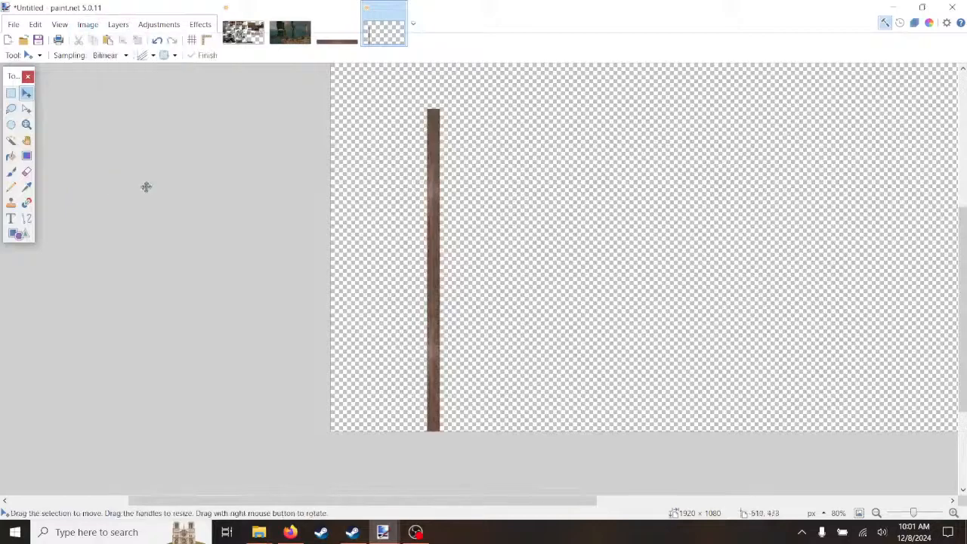
Step: Switch to the ship photo and select the lowest rope binding on the central mast with an 18 × 25 pixel rectangle
click(294, 22)
scroll(473, 219, up, 6)
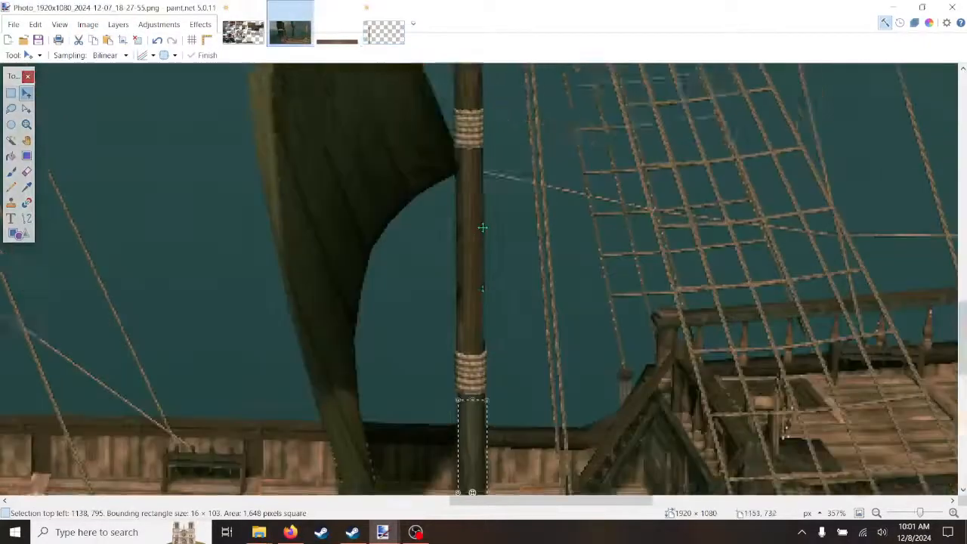
scroll(465, 207, up, 4)
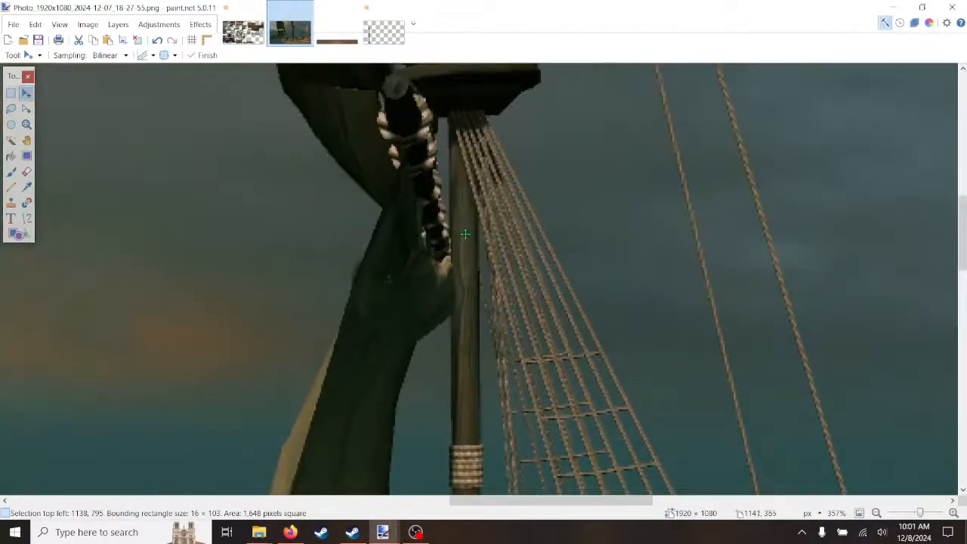
scroll(466, 234, down, 3)
scroll(489, 238, down, 8)
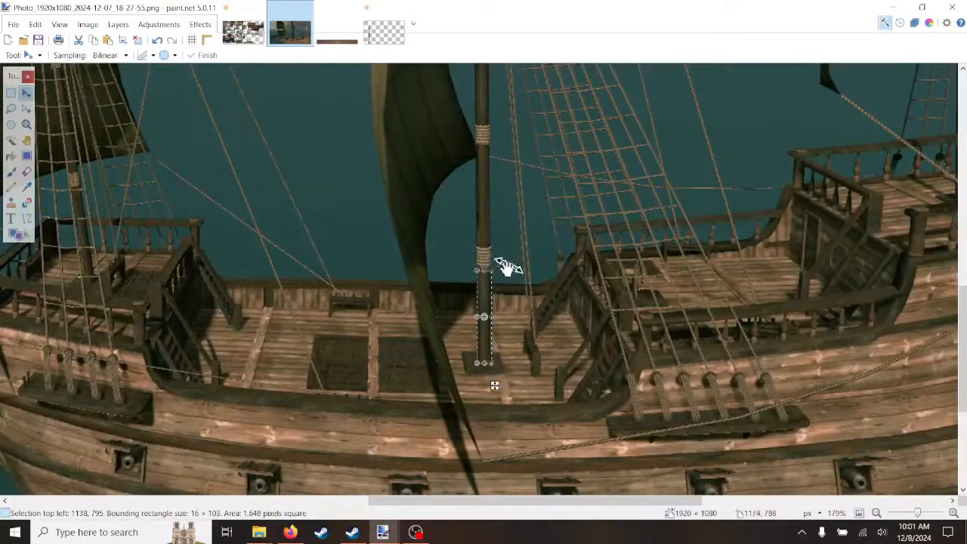
scroll(483, 273, up, 6)
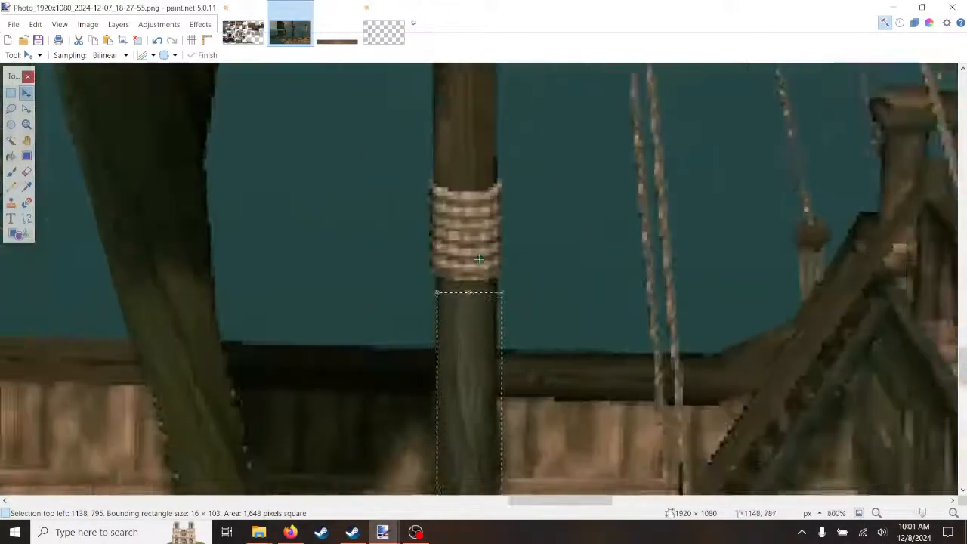
click(11, 92)
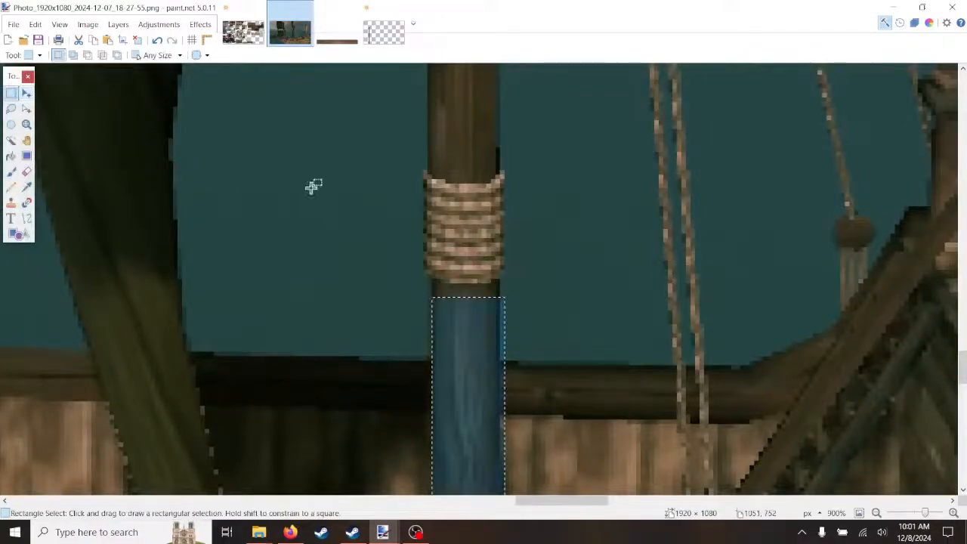
drag(426, 172, 500, 282)
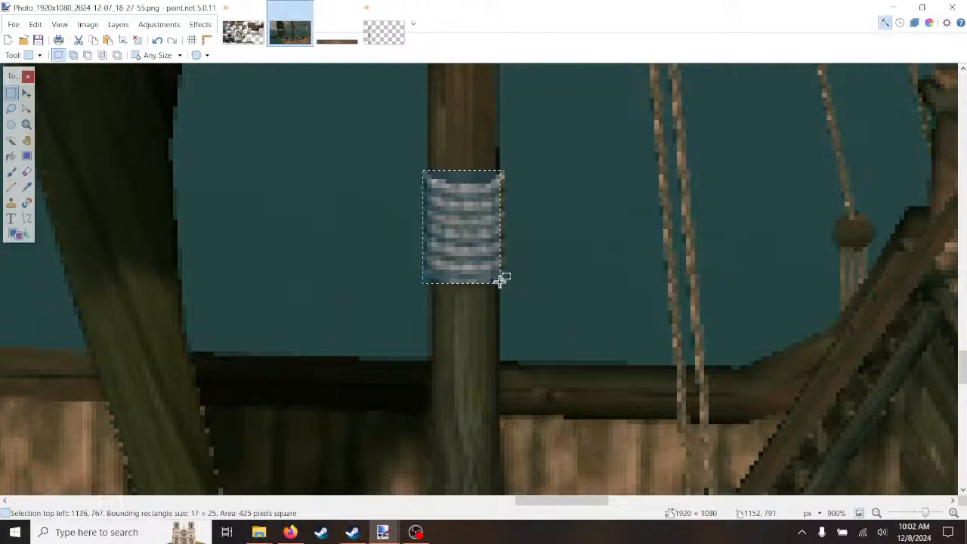
click(25, 108)
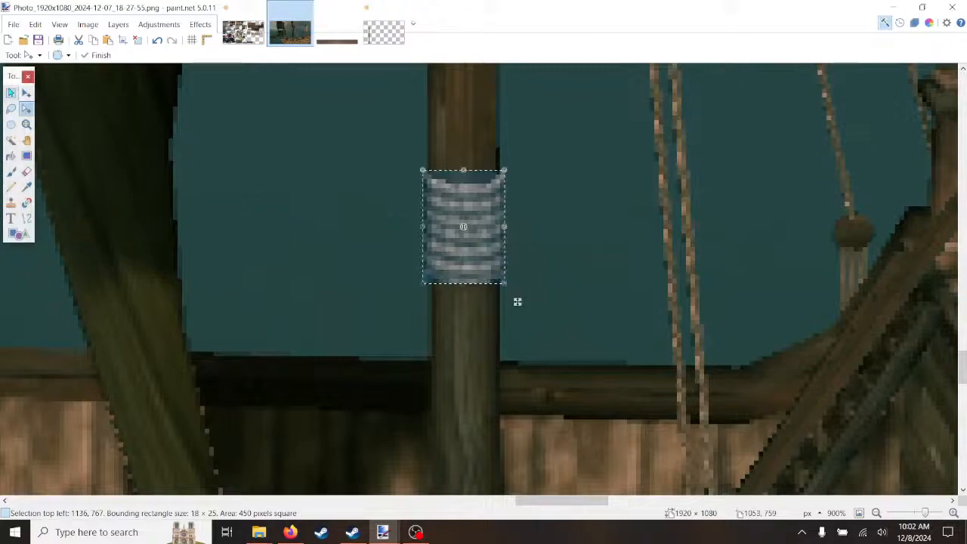
click(11, 92)
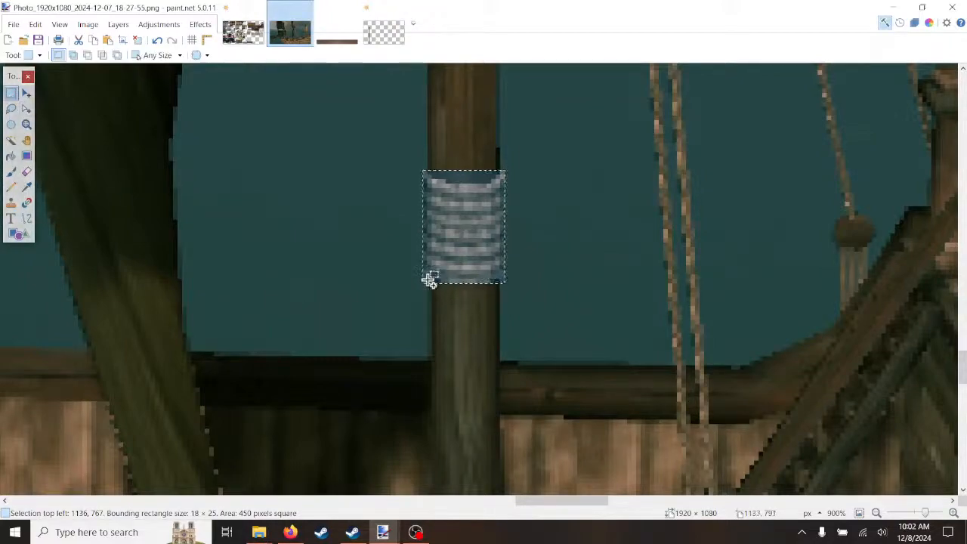
Step: Subtract the two-pixel background corners on both sides of the rope binding's lower end from the selection
scroll(429, 280, up, 5)
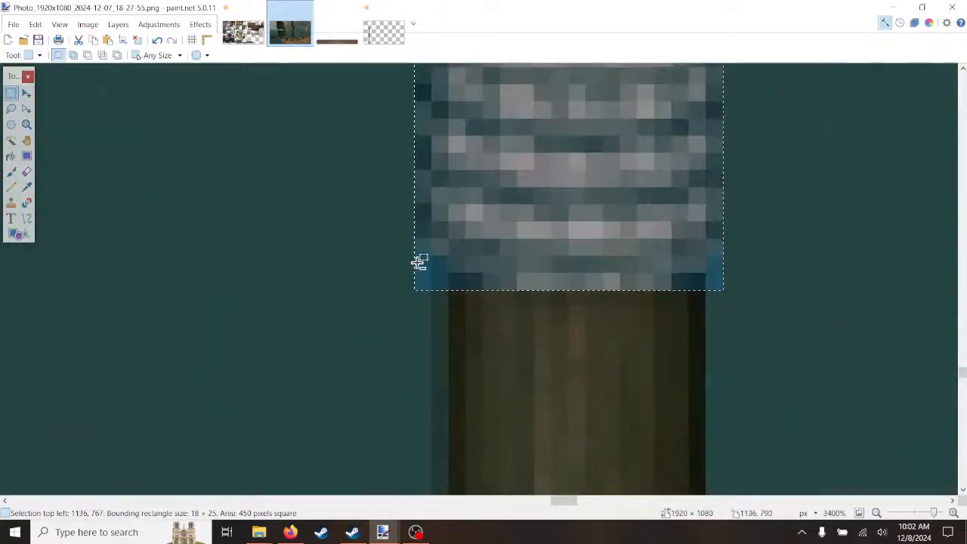
drag(418, 262, 426, 307)
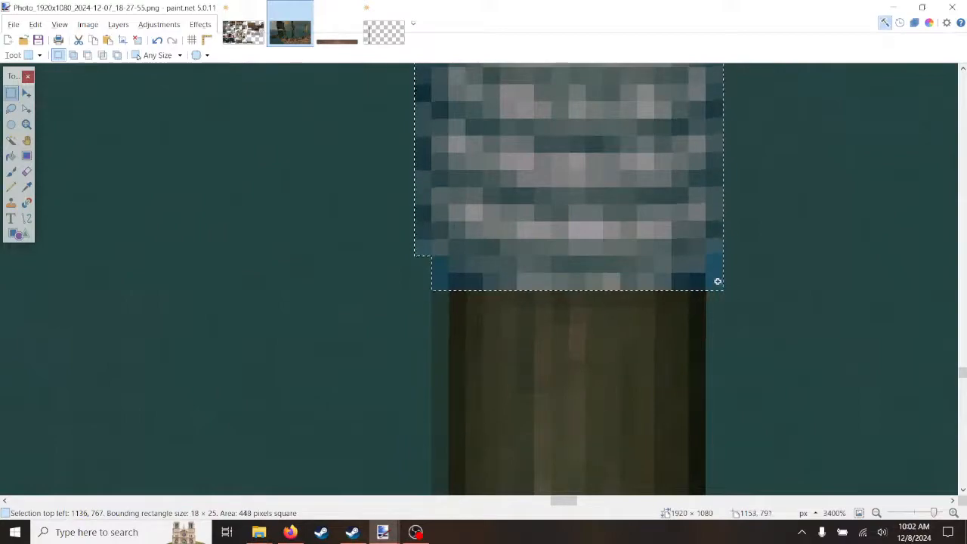
drag(719, 261, 721, 307)
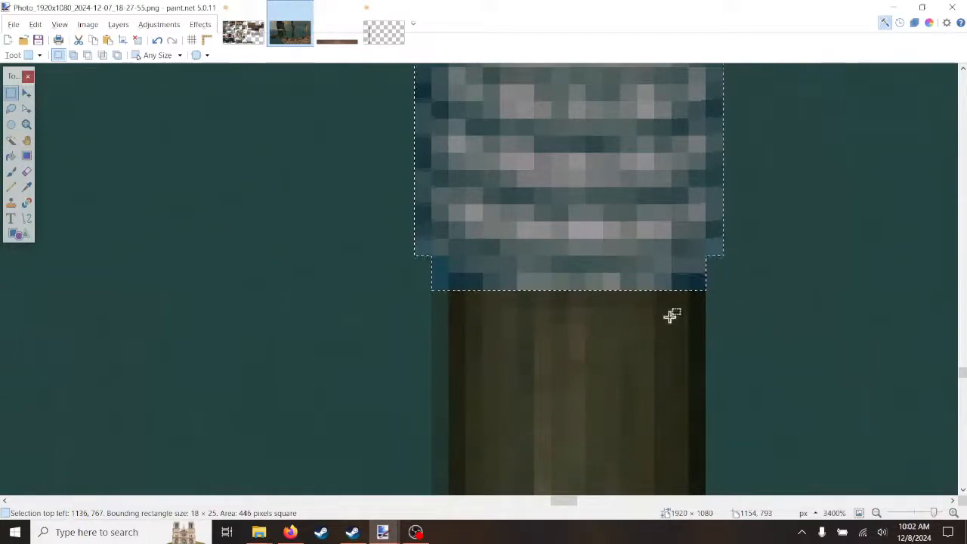
scroll(426, 300, down, 5)
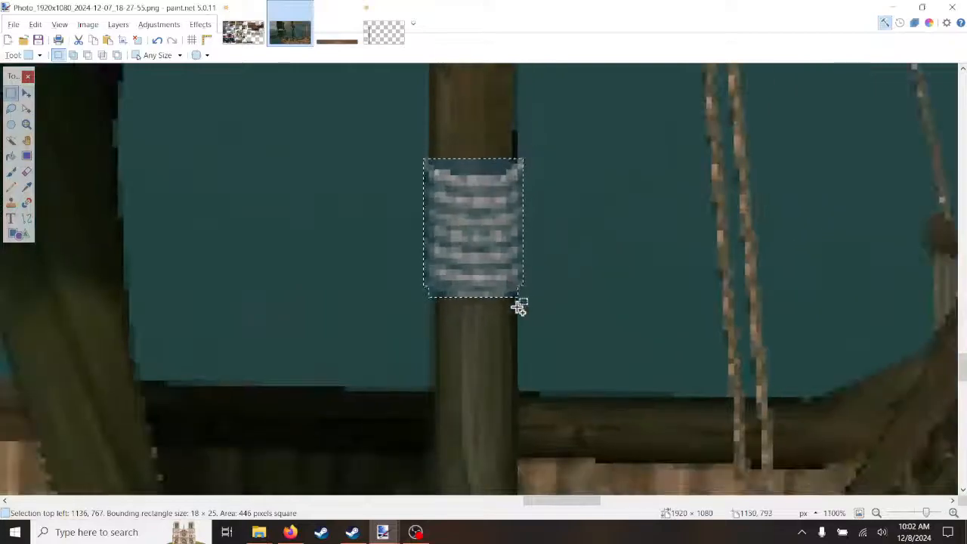
Step: Subtract the wood pixels above the rope binding's curved upper edge from the selection in stepped blocks
scroll(502, 162, up, 5)
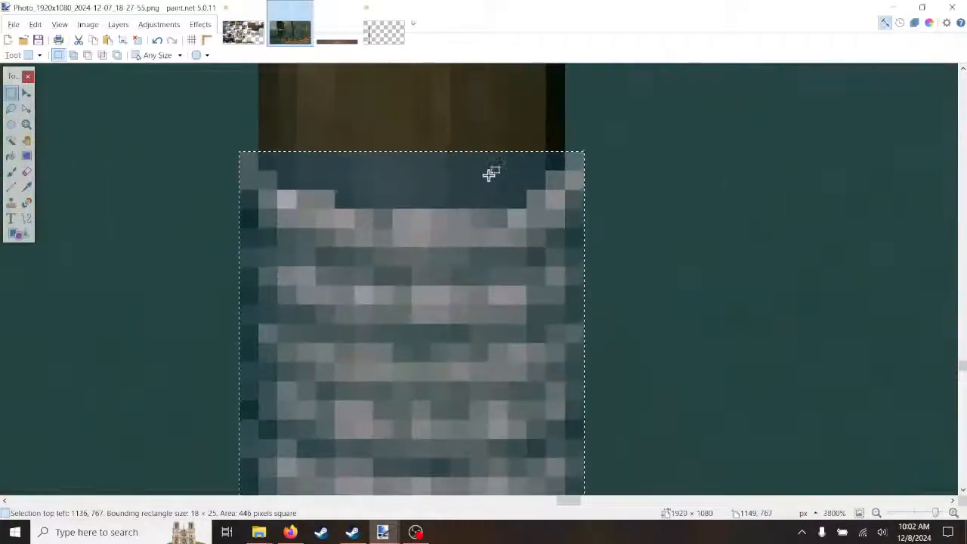
drag(517, 200, 346, 141)
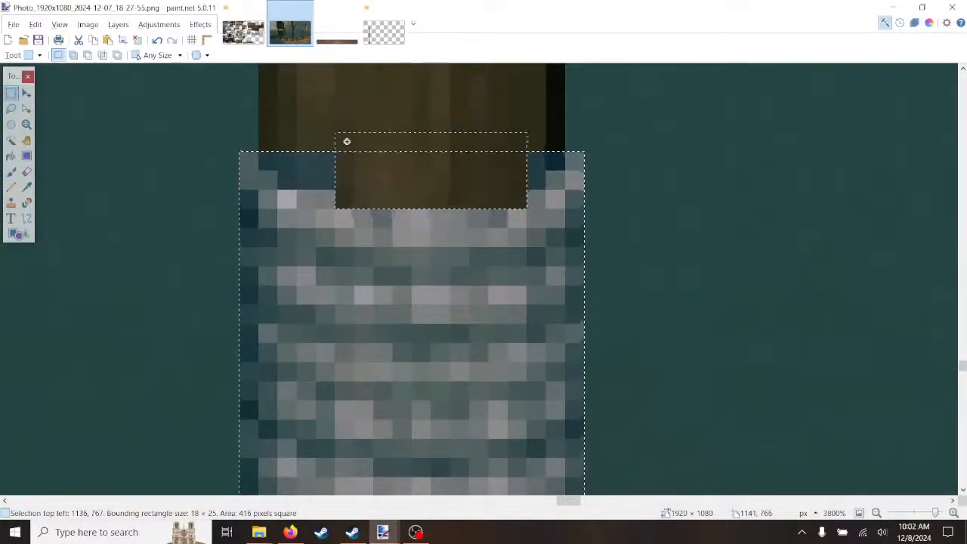
drag(536, 180, 561, 156)
drag(331, 181, 267, 162)
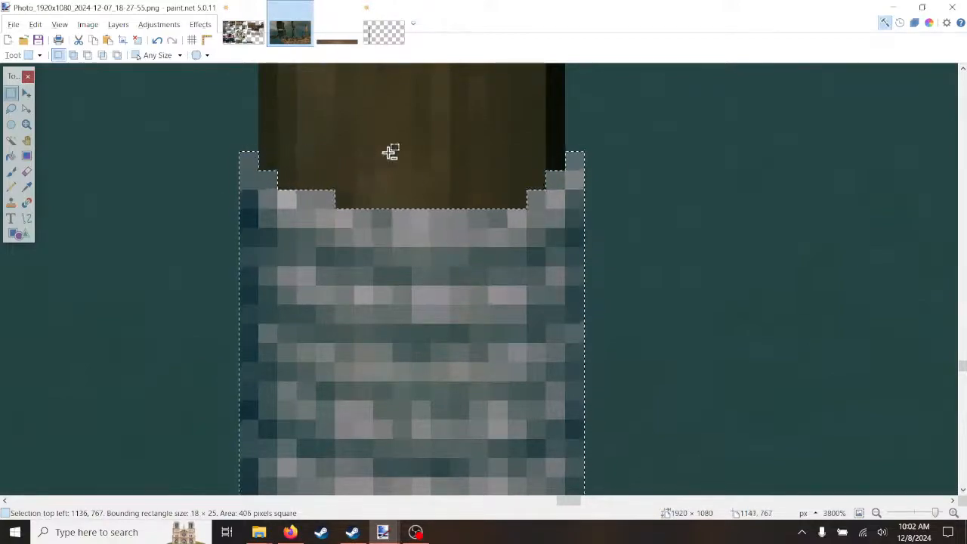
scroll(391, 155, down, 2)
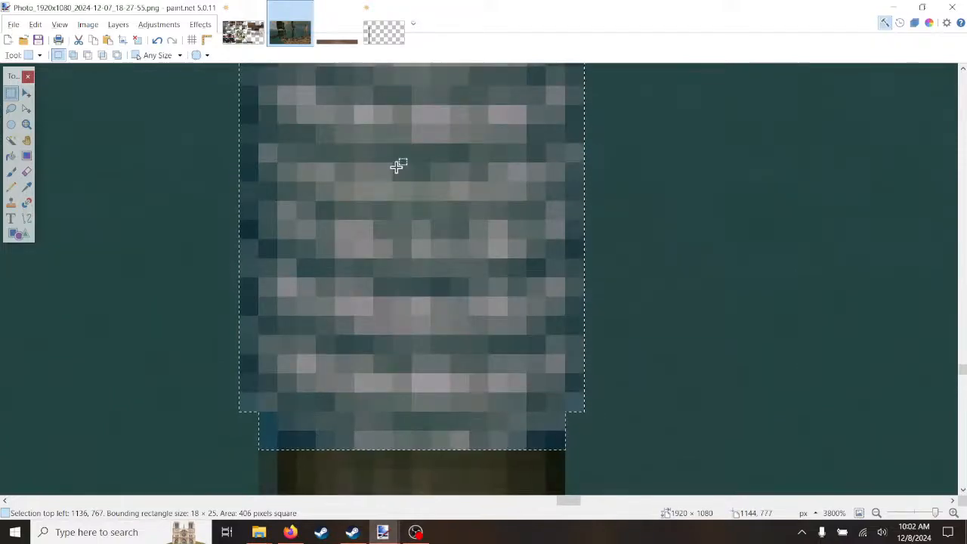
ctrl+scroll(396, 166, down, 5)
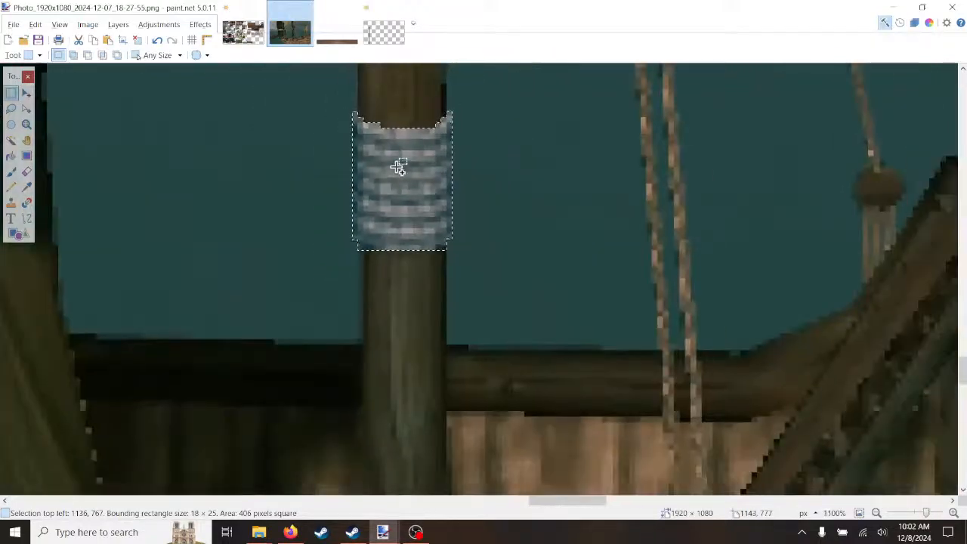
Step: Copy the selected rope binding into the untitled canvas, place it across the lower half of the mast and enlarge it to 34 × 49 pixels
click(385, 30)
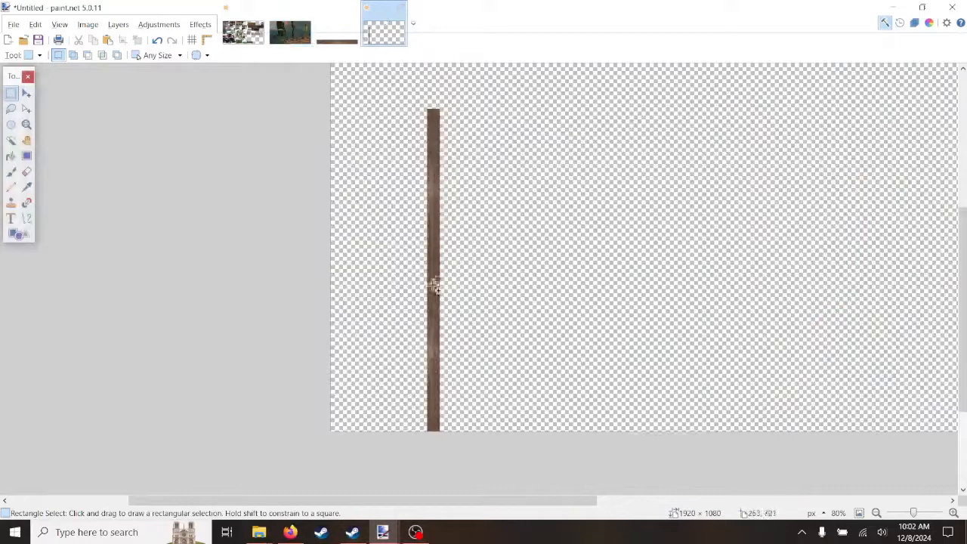
key(ctrl+v)
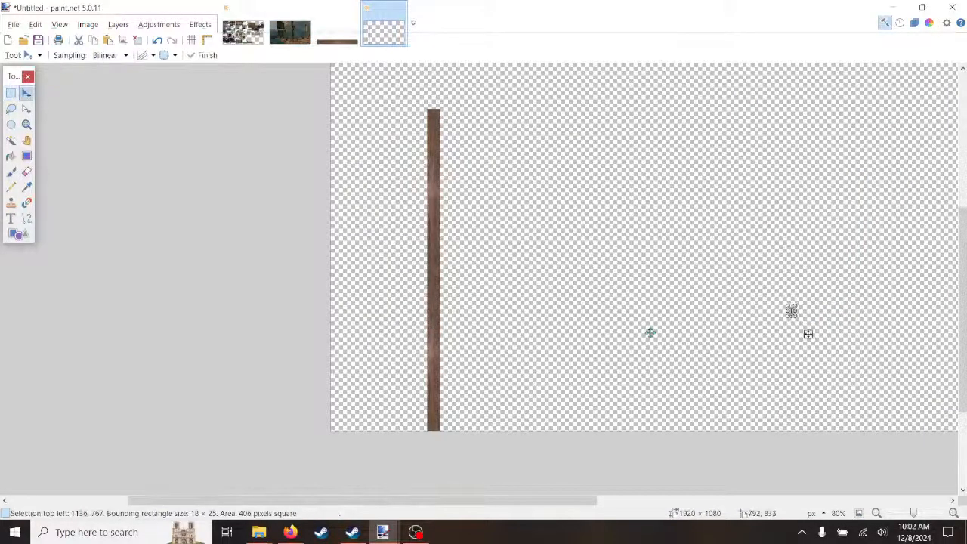
ctrl+scroll(794, 314, up, 8)
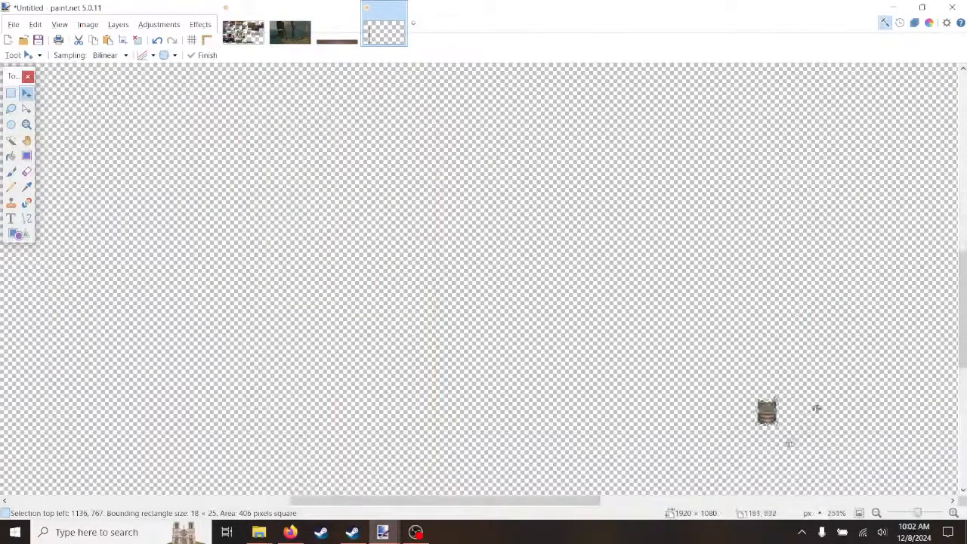
drag(746, 417, 359, 373)
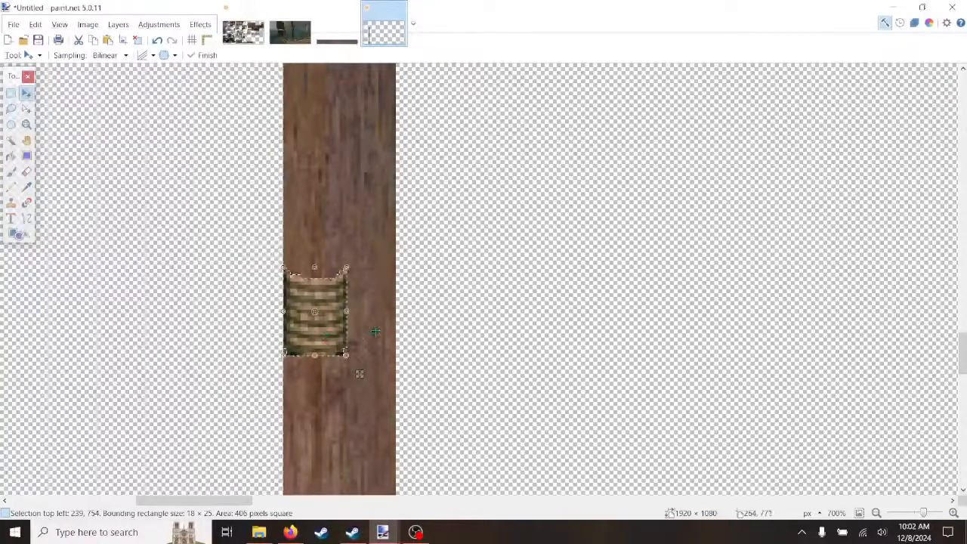
drag(351, 310, 404, 316)
drag(370, 286, 369, 287)
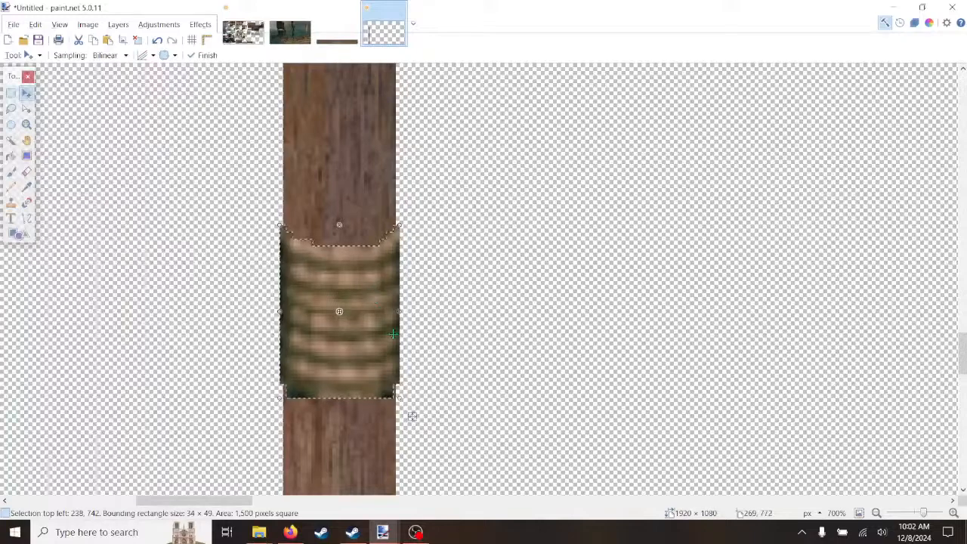
Step: Try to sharpen the selected rope binding on the mast with an amount of about 2.55 and a threshold of 0
click(201, 24)
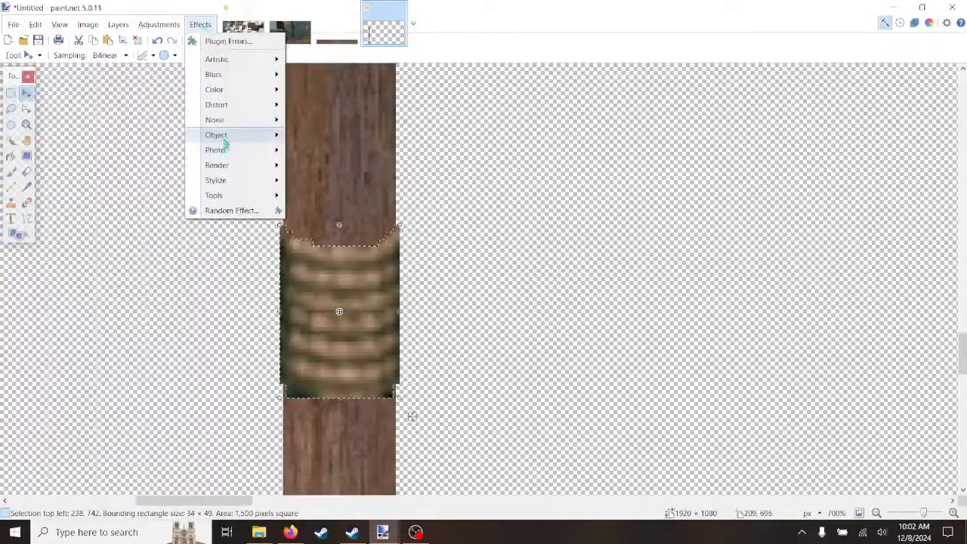
mouse_move(228, 155)
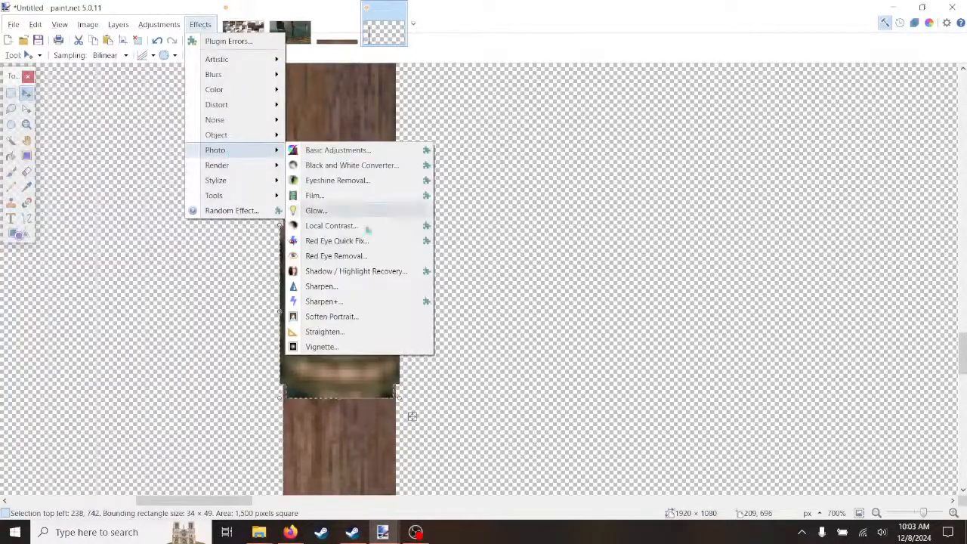
click(319, 288)
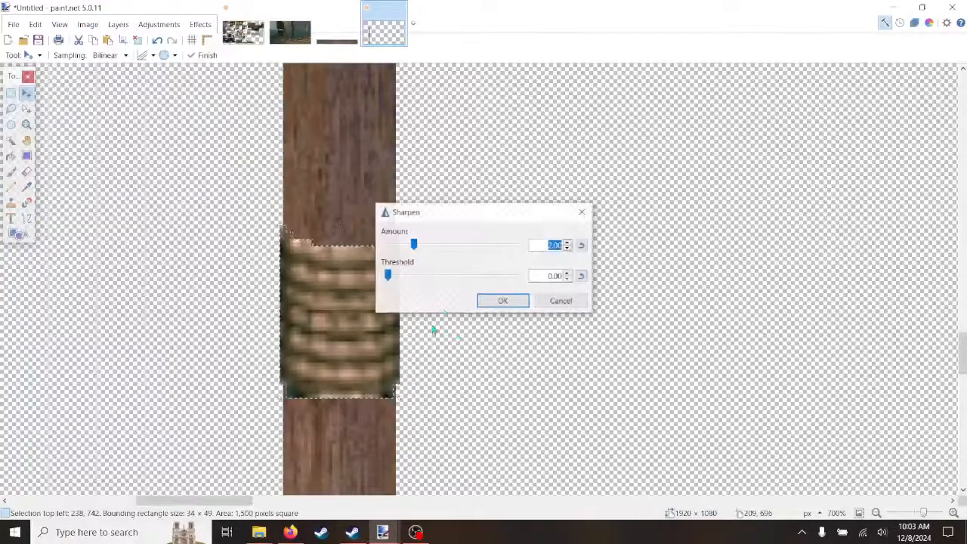
drag(465, 219, 510, 213)
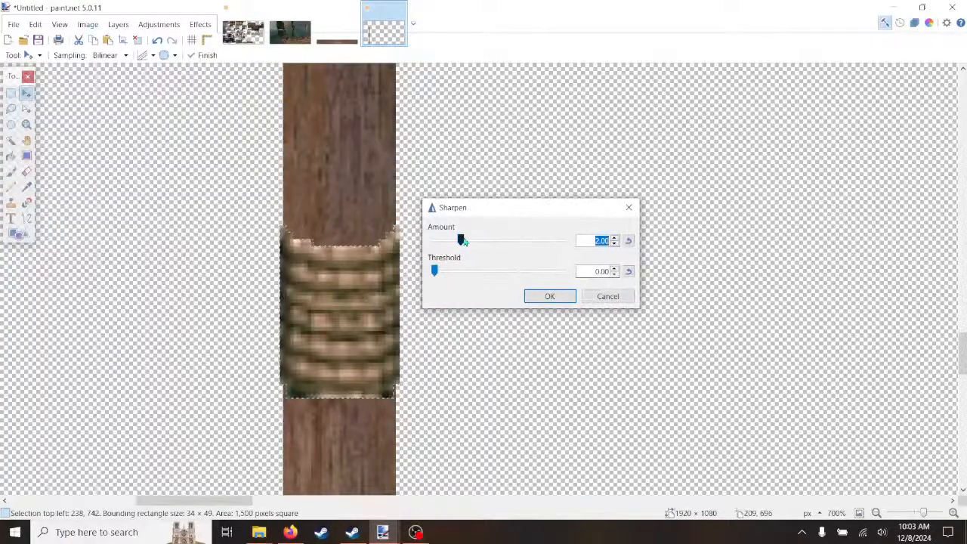
mouse_move(470, 241)
mouse_down()
mouse_move(479, 240)
mouse_move(466, 240)
mouse_up()
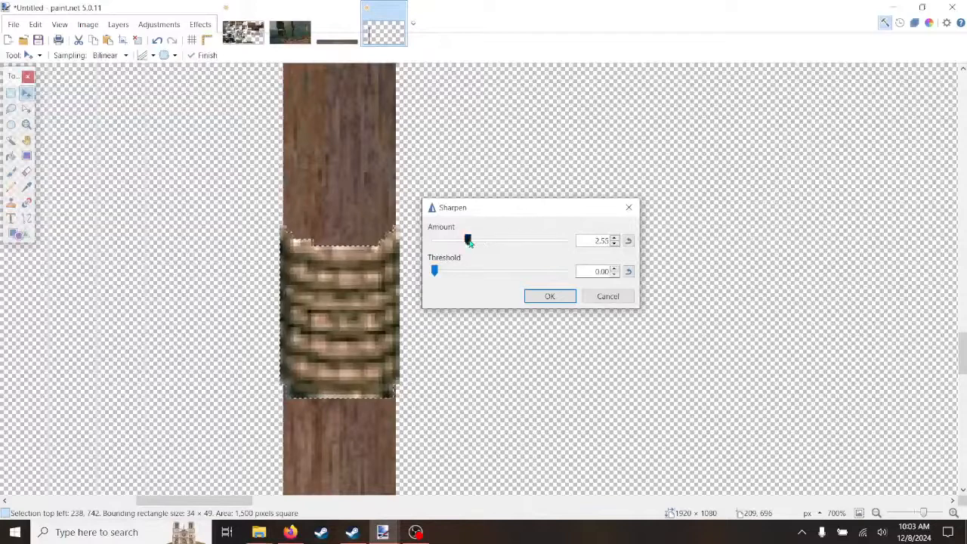
click(550, 296)
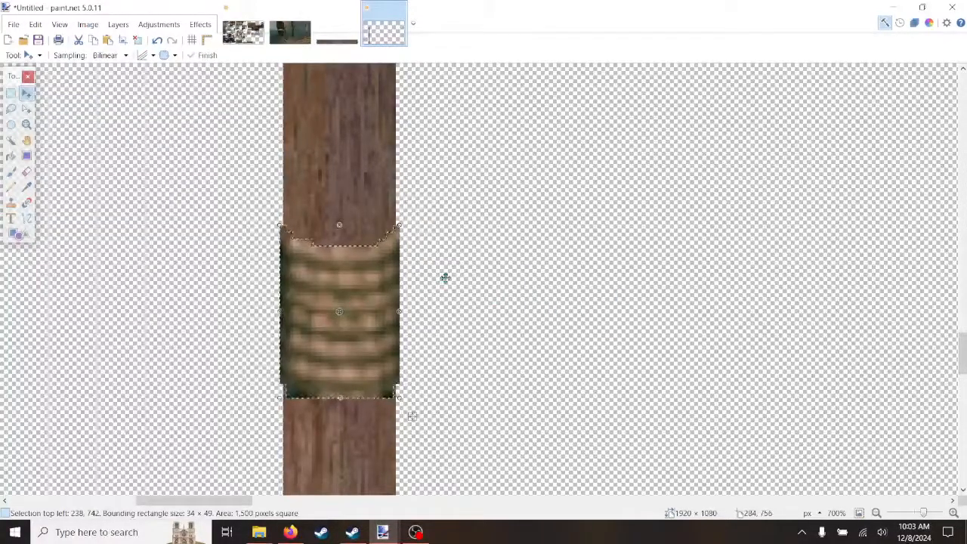
scroll(446, 277, down, 5)
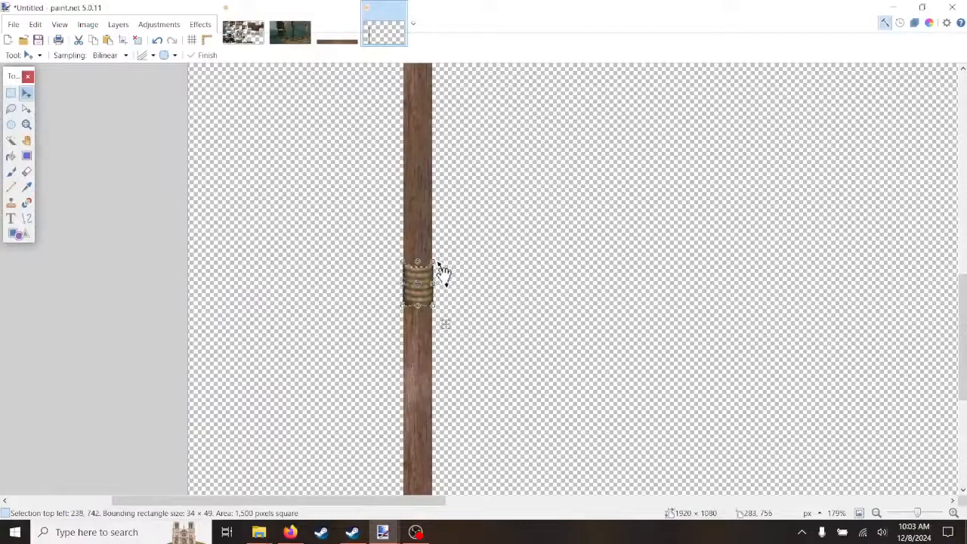
scroll(444, 275, down, 2)
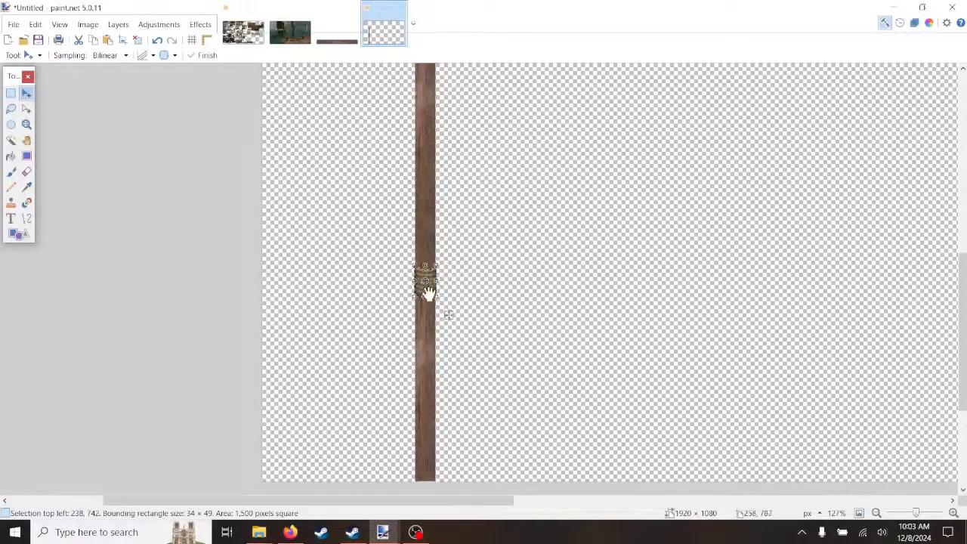
click(201, 25)
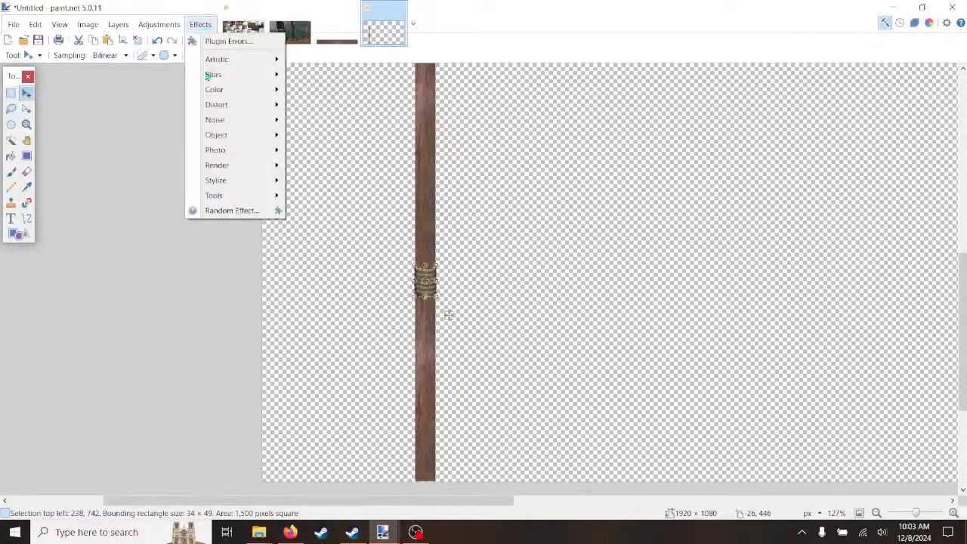
mouse_move(220, 138)
mouse_move(220, 155)
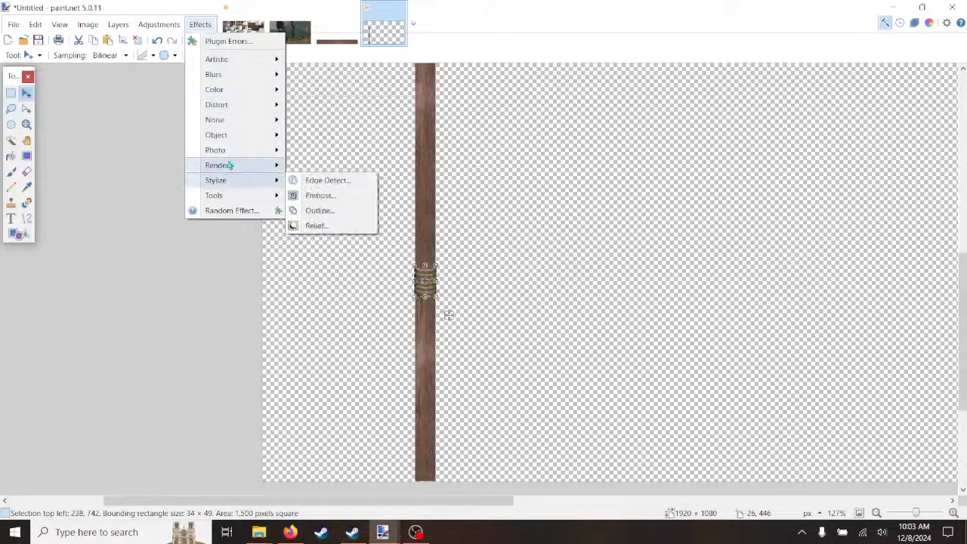
mouse_move(255, 149)
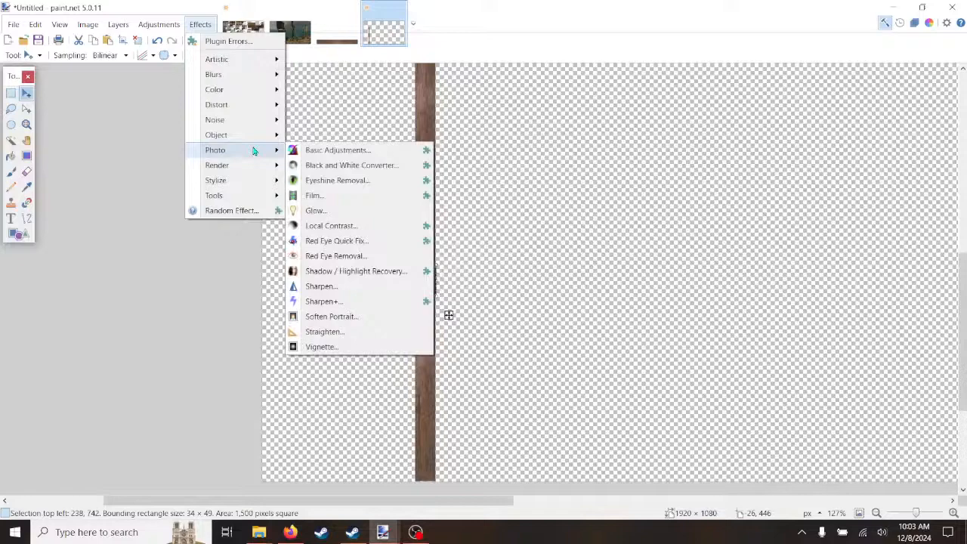
click(324, 301)
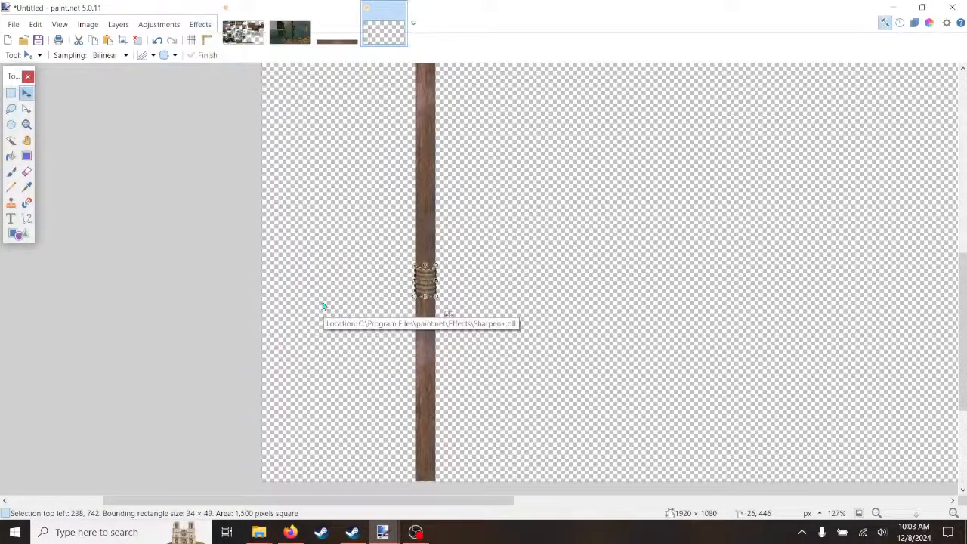
drag(481, 110, 628, 146)
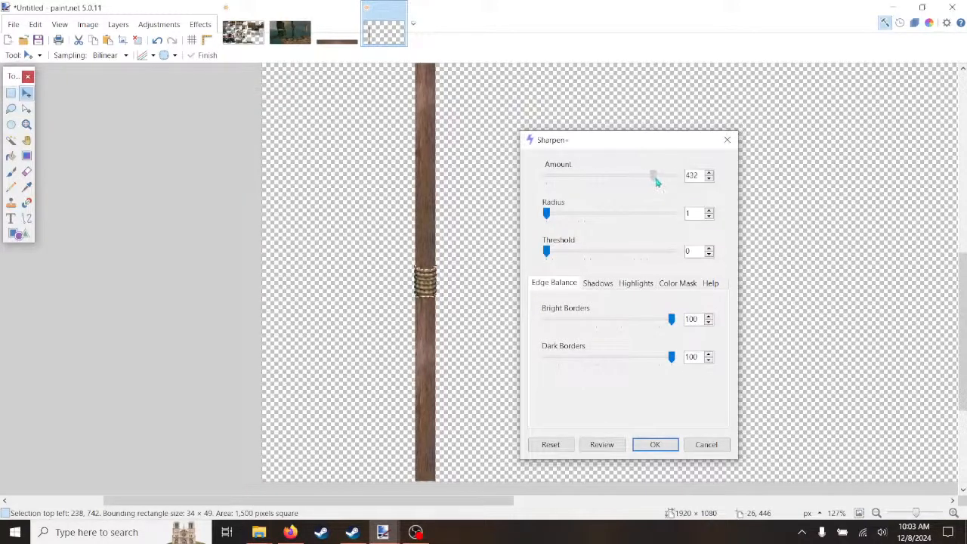
drag(657, 181, 668, 195)
click(683, 284)
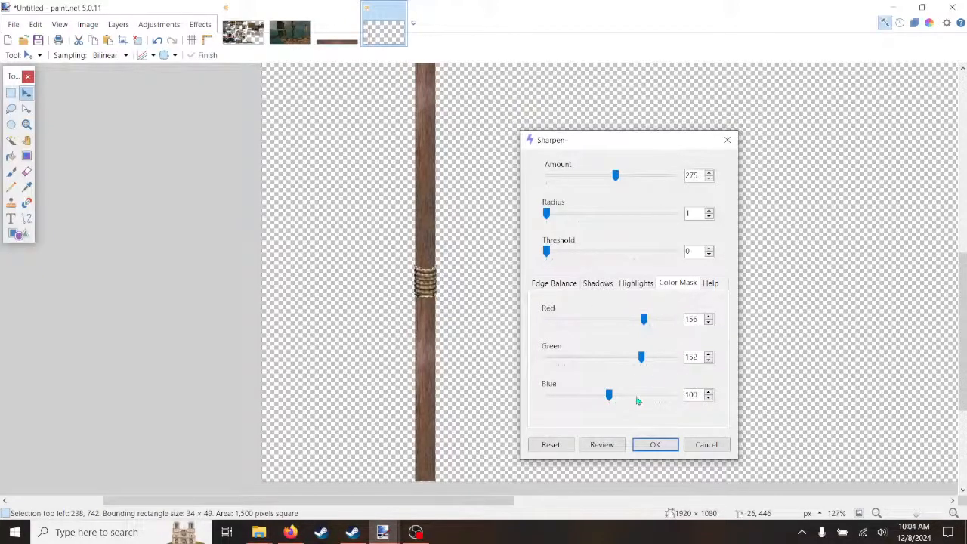
click(601, 286)
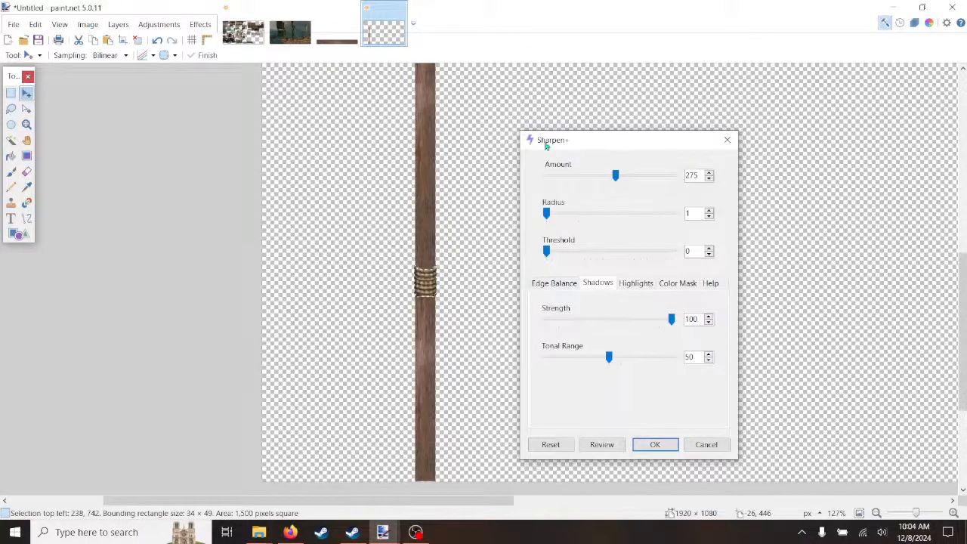
click(706, 446)
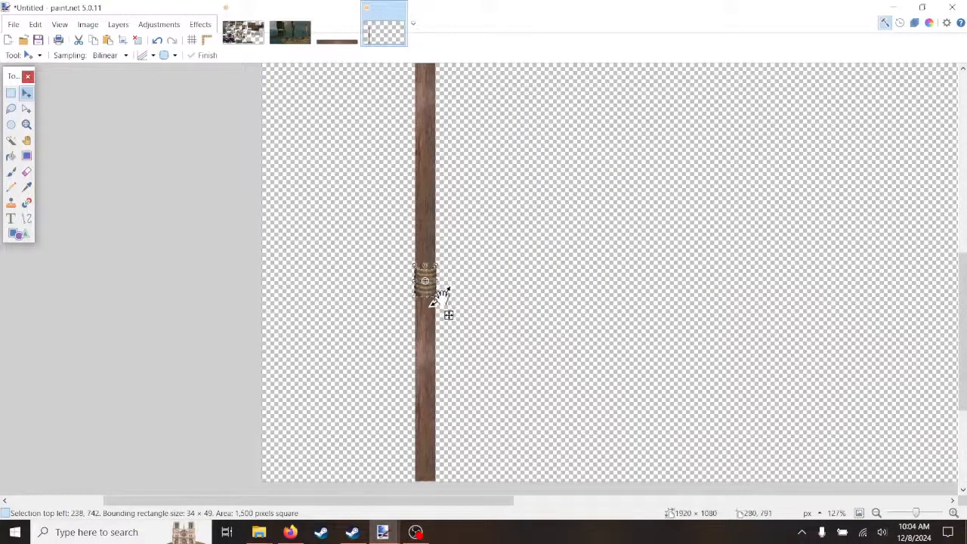
scroll(439, 296, up, 2)
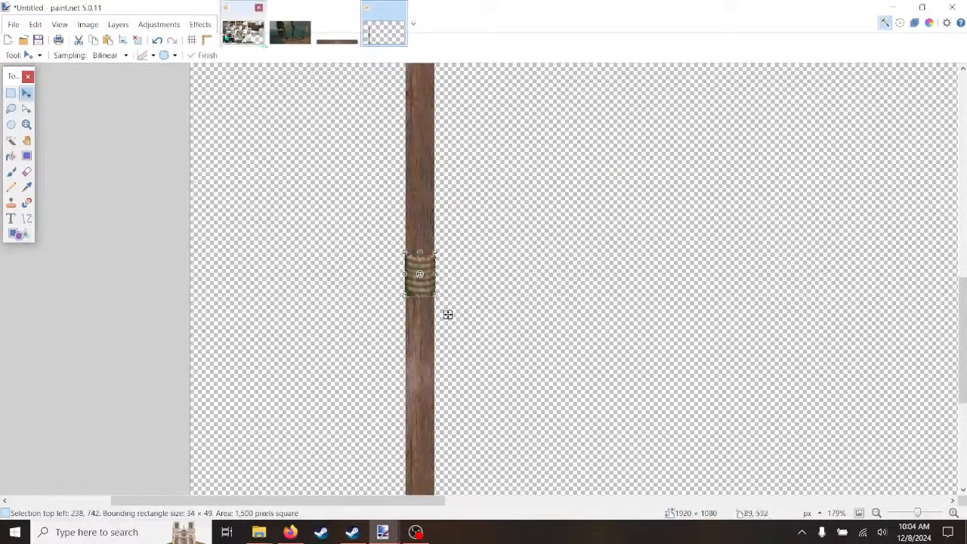
click(209, 28)
mouse_move(230, 134)
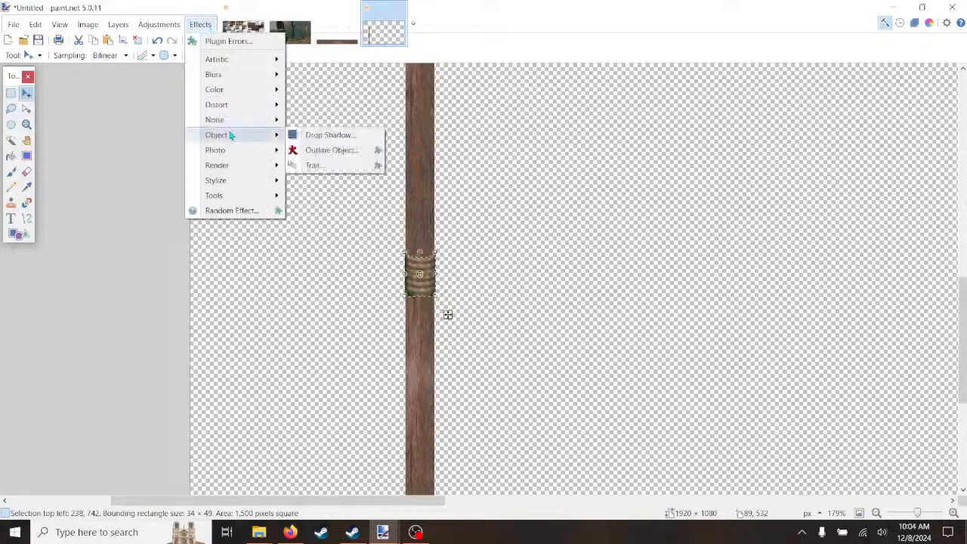
mouse_move(220, 150)
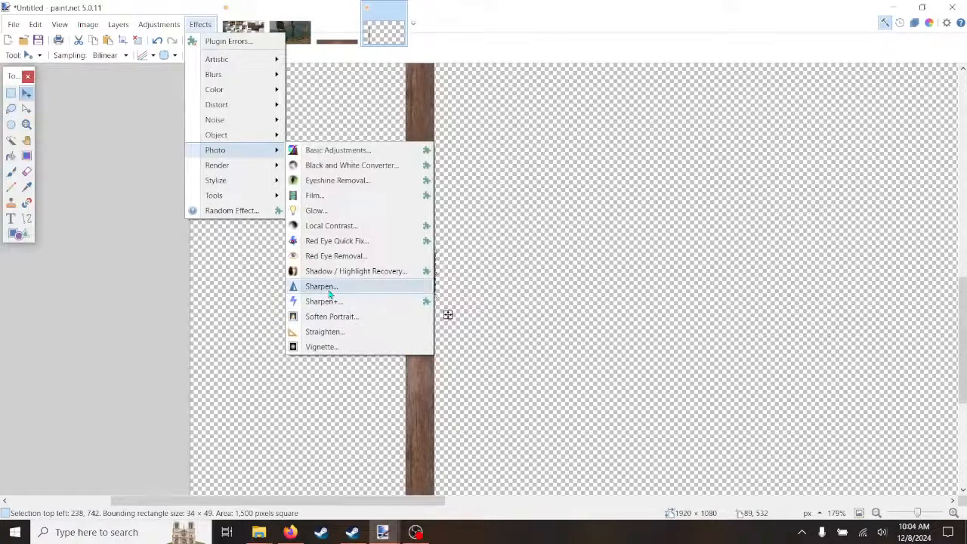
click(520, 30)
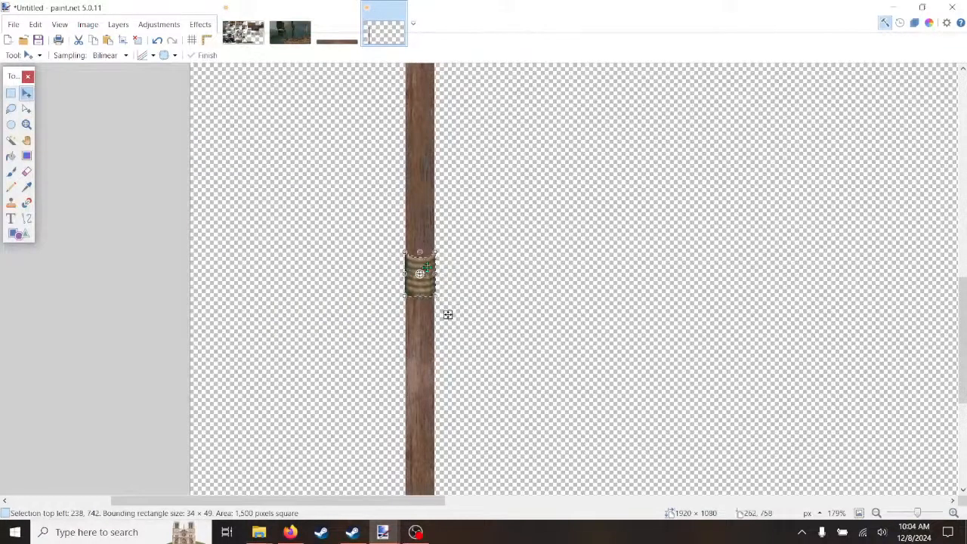
Step: Move the rope binding off the mast onto the empty canvas beside it, at about 378, 754
drag(448, 315, 573, 325)
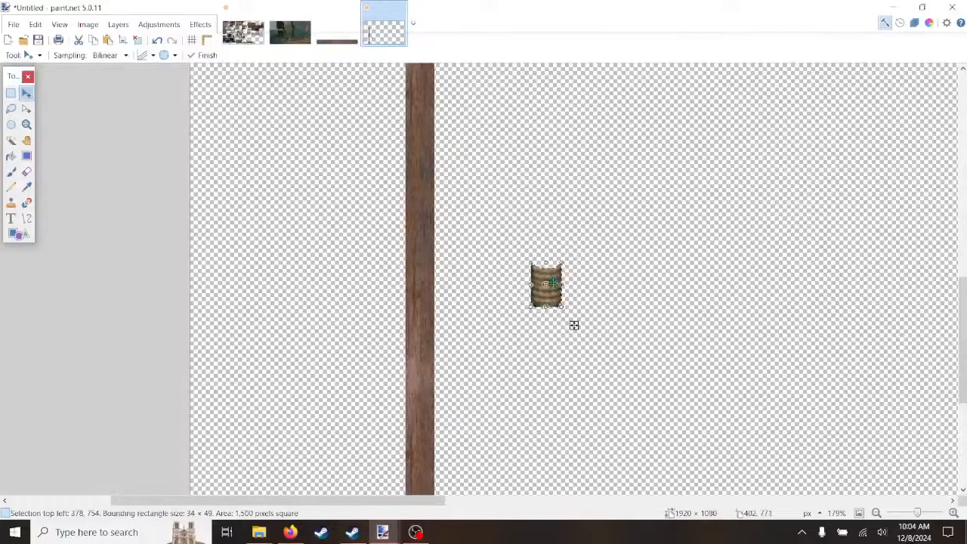
Step: Cut the rope binding from the canvas and paste it into a new image
key(Delete)
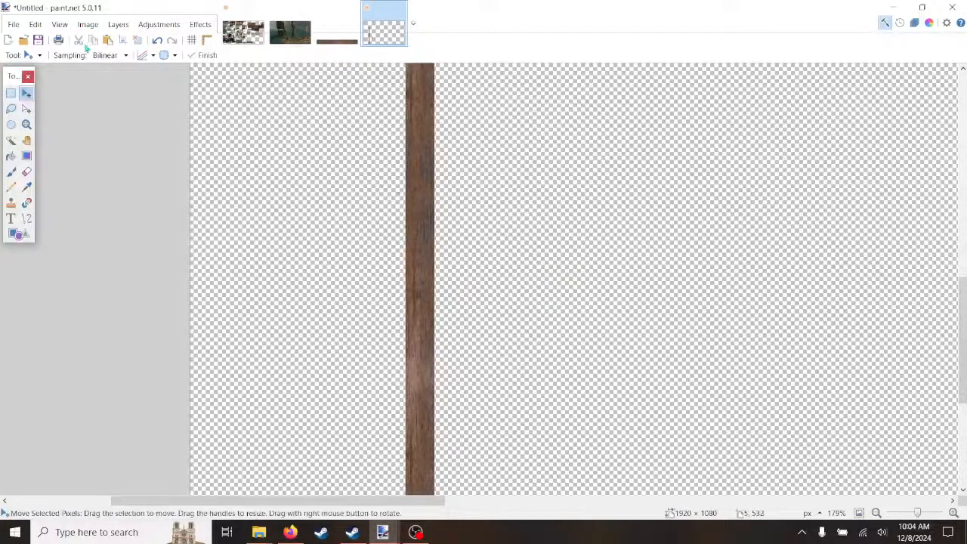
click(35, 24)
click(83, 151)
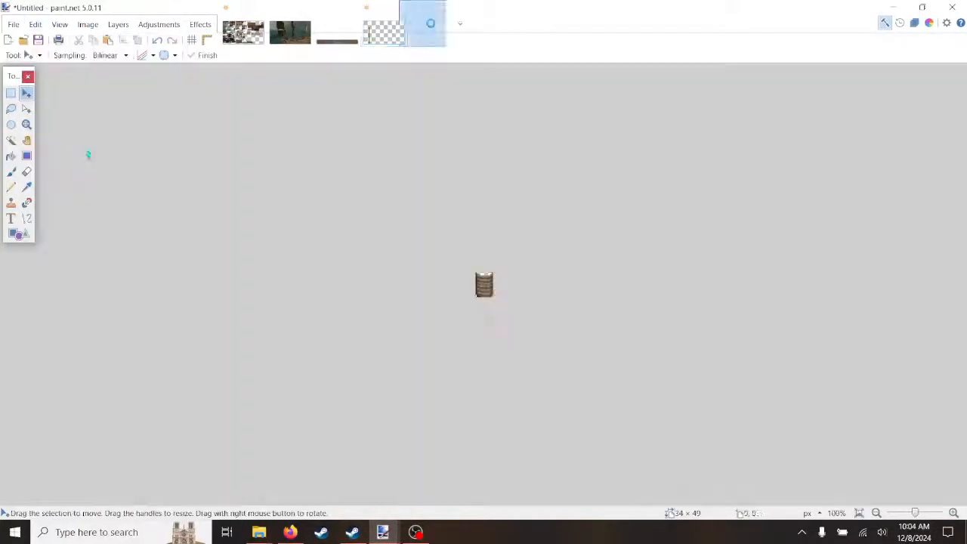
Step: Check which file types are offered for saving the new rope binding image, then leave it unsaved
click(13, 27)
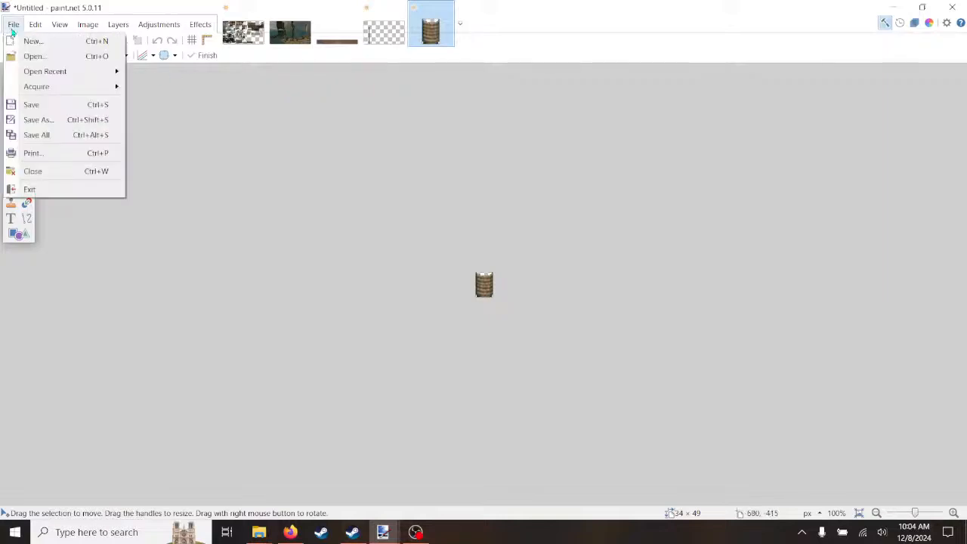
click(39, 123)
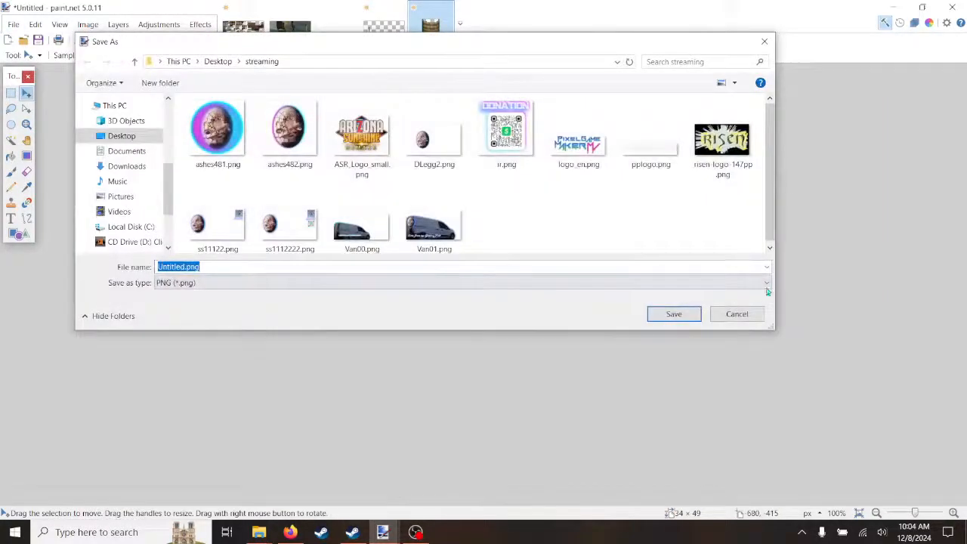
click(767, 284)
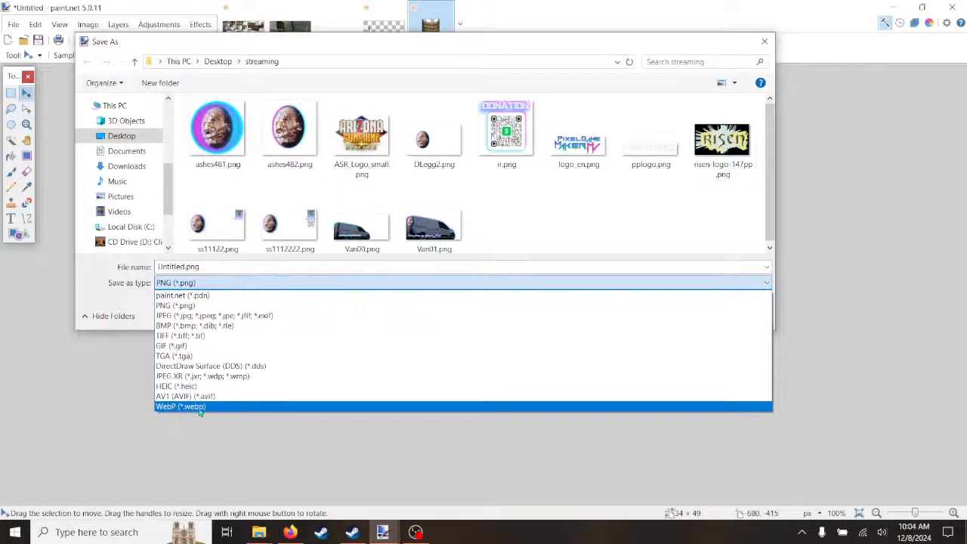
click(661, 37)
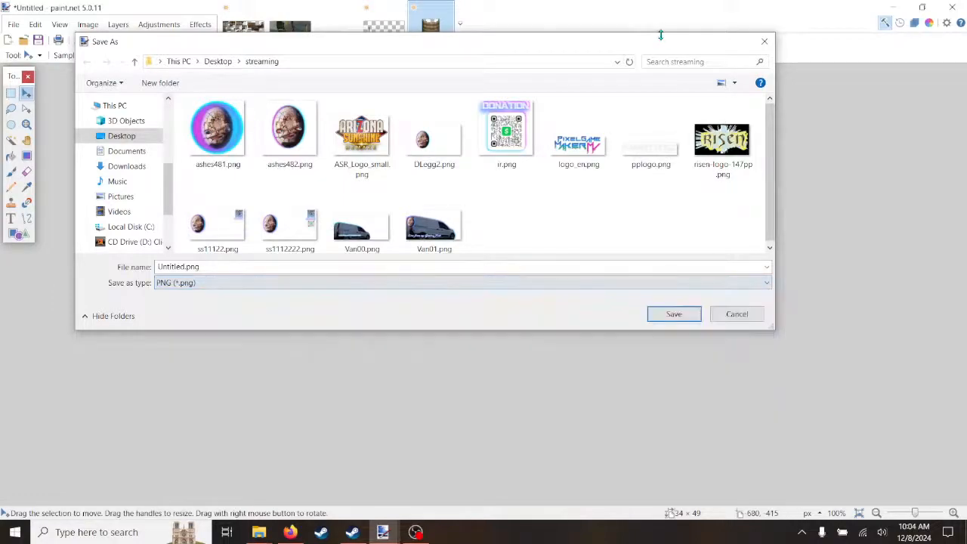
click(756, 318)
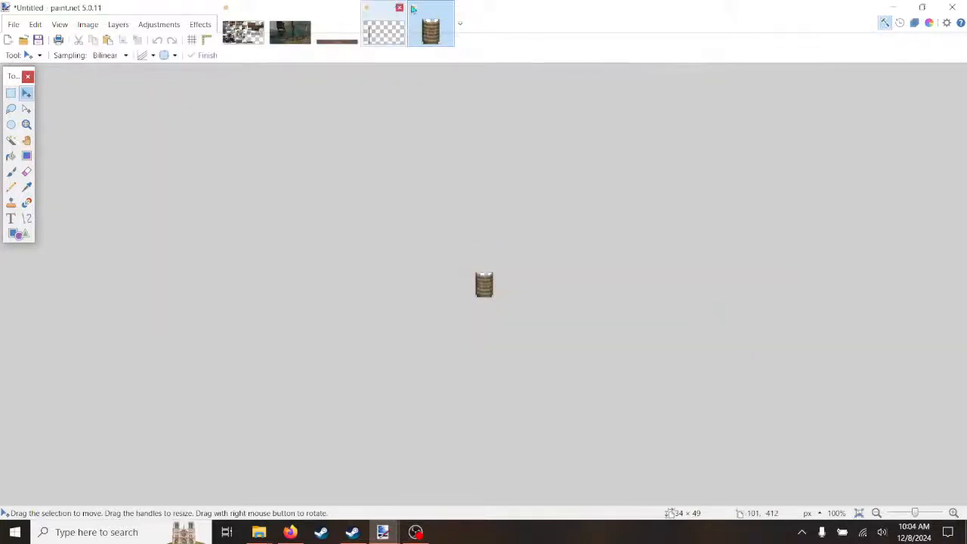
Step: Close the new rope binding image without saving and undo the cut on the mast canvas
click(446, 7)
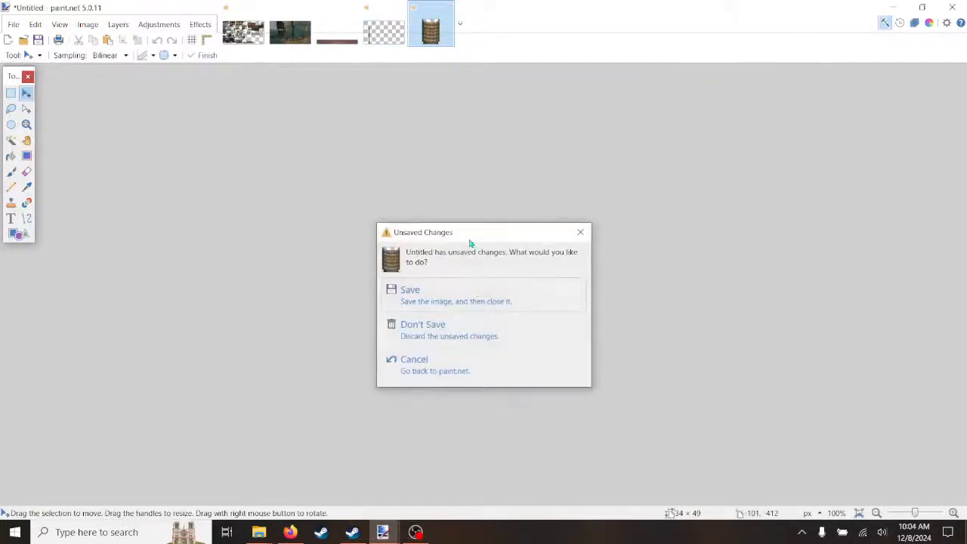
click(420, 334)
click(158, 39)
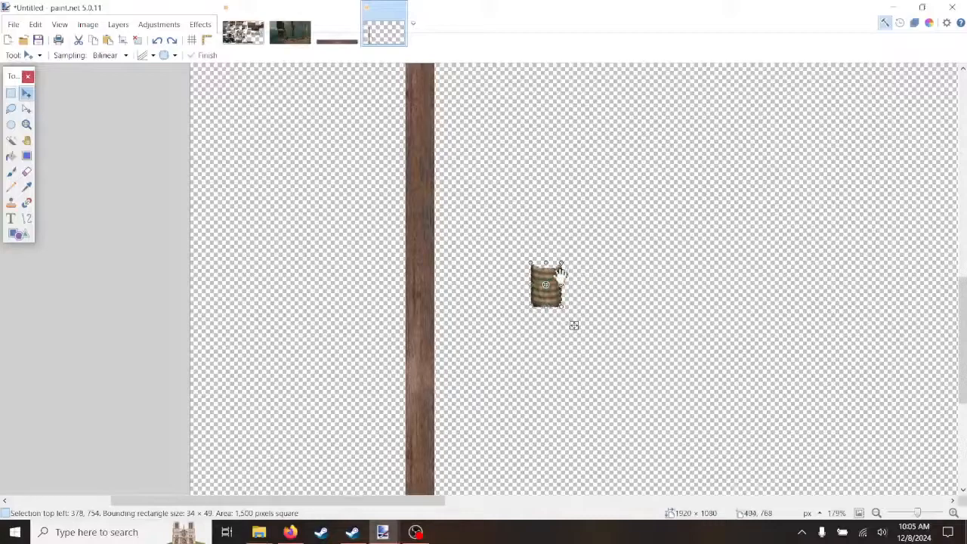
Step: Apply the Sharpen effect to the rope binding beside the mast with an amount of 2.00 and a threshold of 0
click(200, 25)
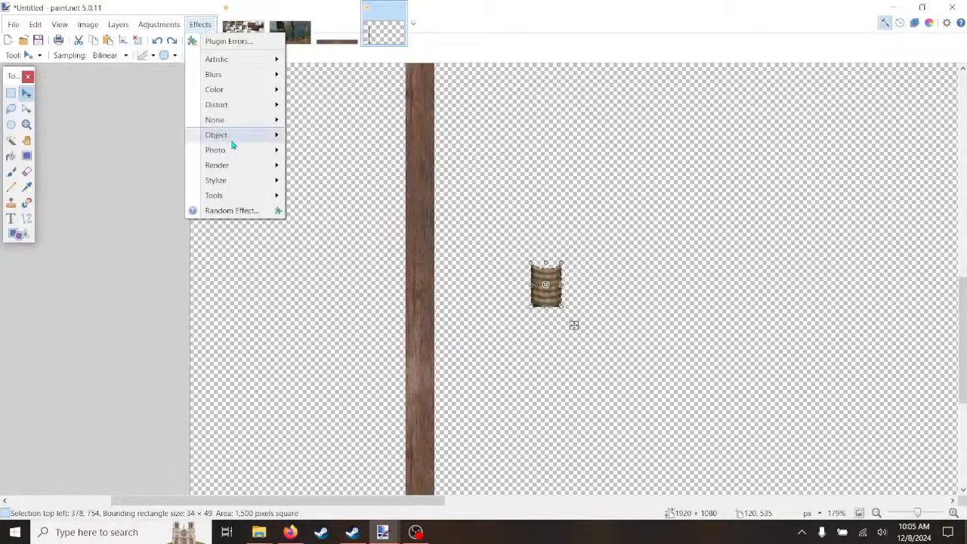
mouse_move(239, 144)
mouse_move(250, 160)
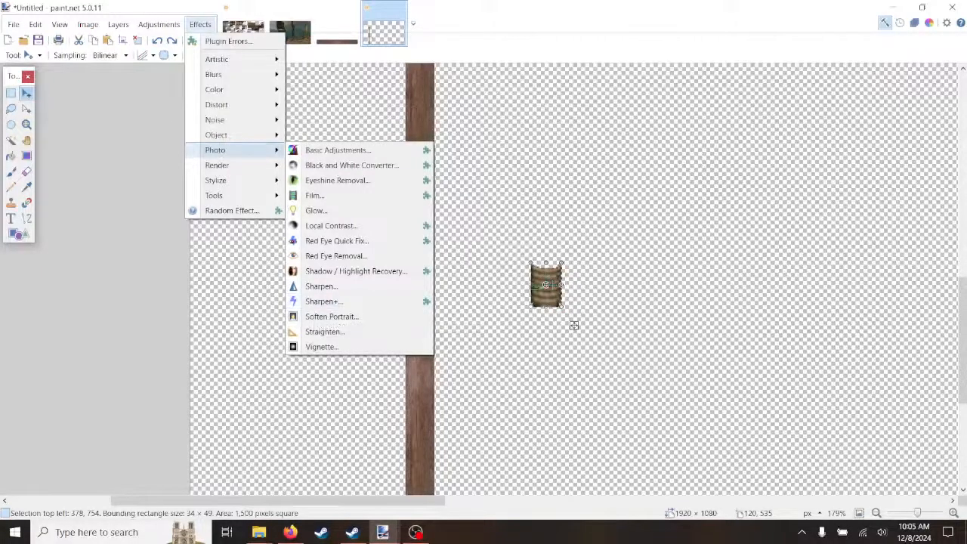
click(331, 287)
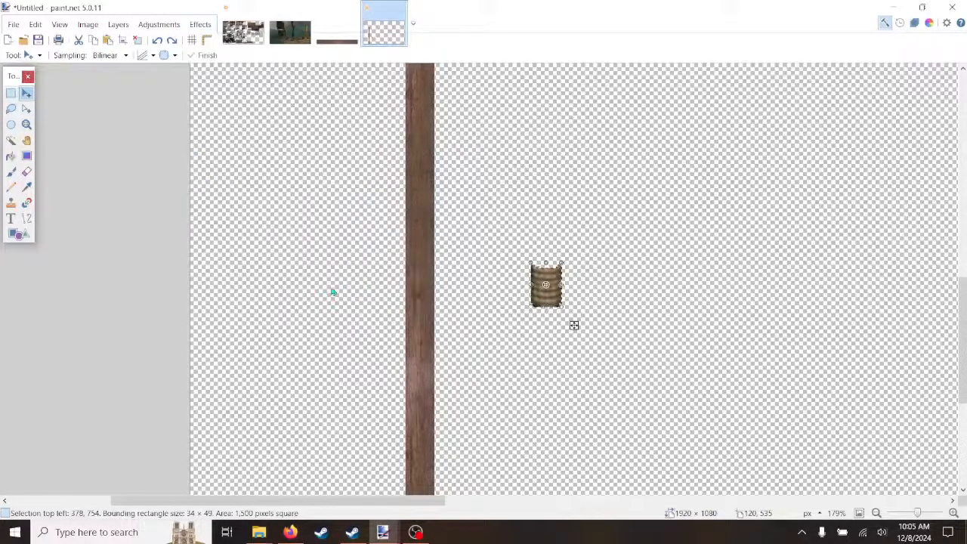
drag(485, 217, 302, 187)
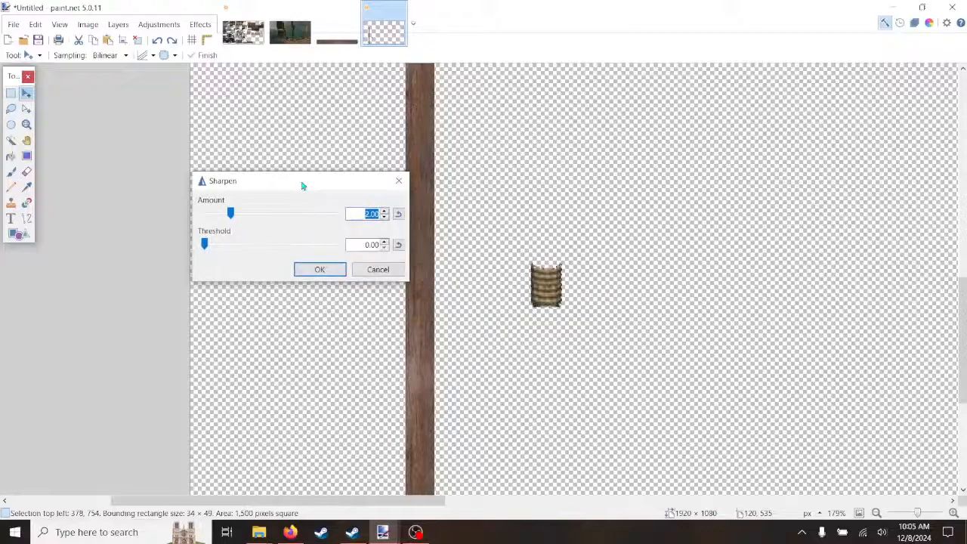
click(317, 270)
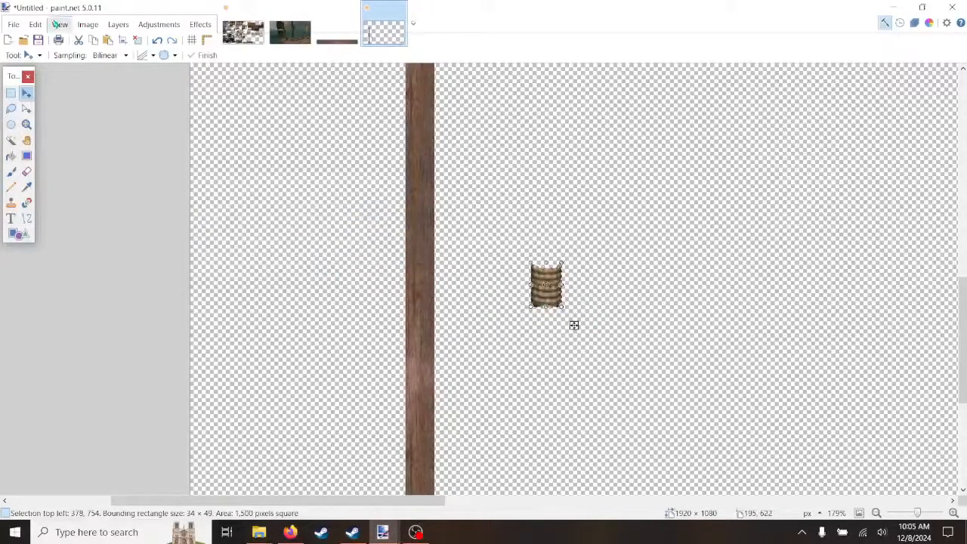
click(35, 24)
click(68, 261)
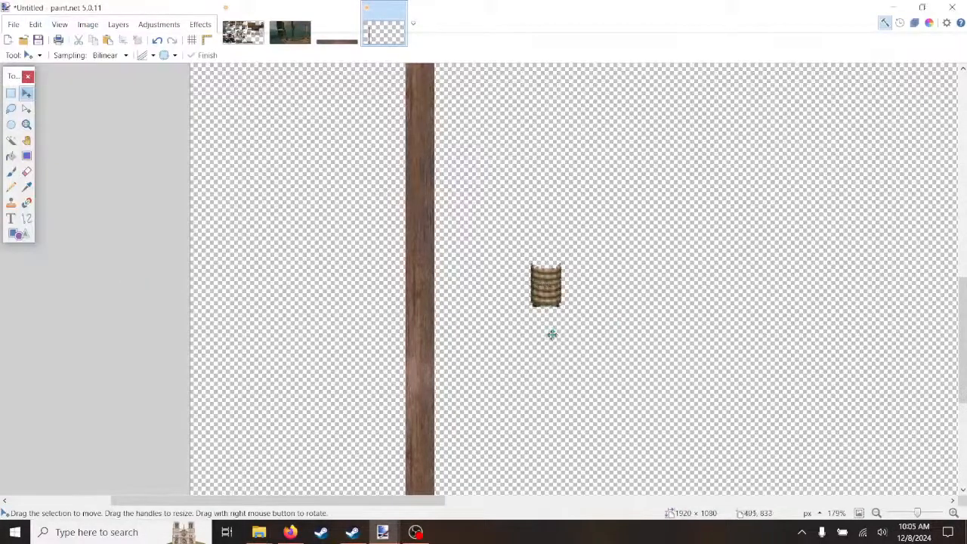
click(157, 39)
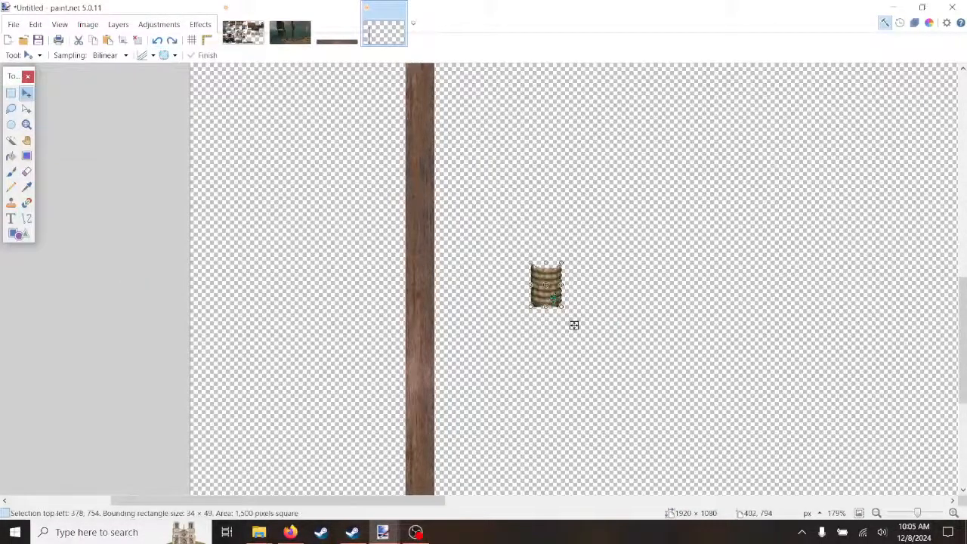
Step: Move the sharpened rope binding onto the mast, centred across the wood near its lower end
drag(574, 325, 514, 341)
scroll(514, 341, down, 3)
scroll(515, 341, up, 1)
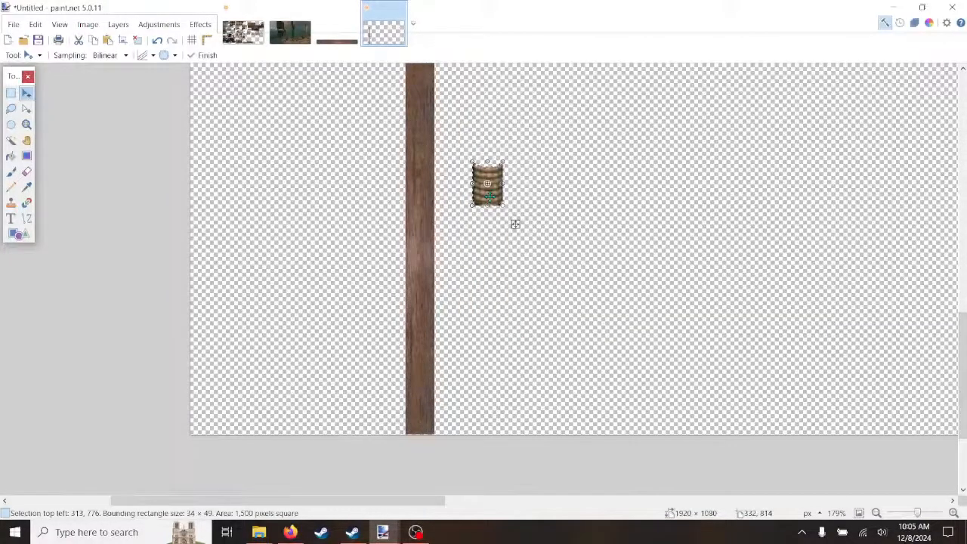
drag(515, 224, 448, 407)
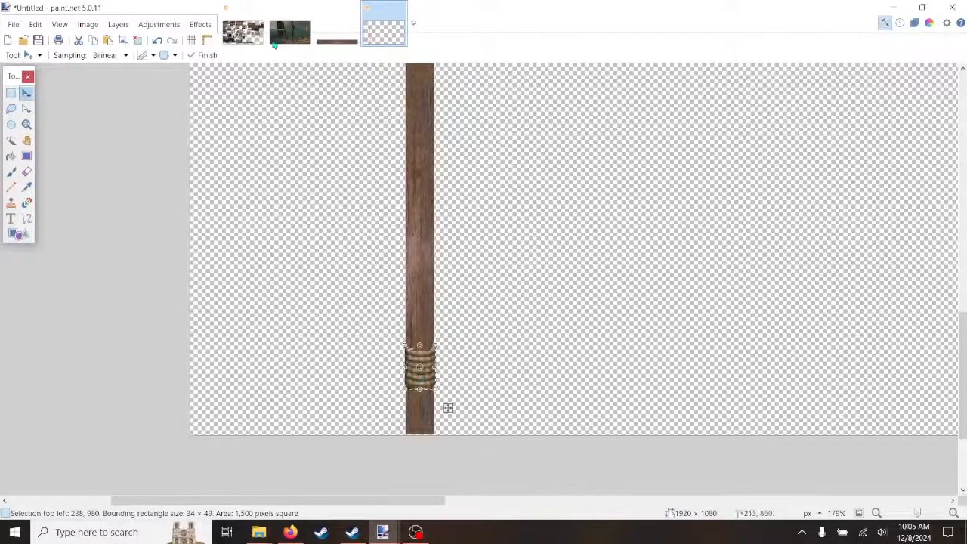
Step: Compare the binding's placement with the ship photo, and move the rope binding farther up the mast to about 238, 866
click(294, 21)
scroll(465, 269, down, 6)
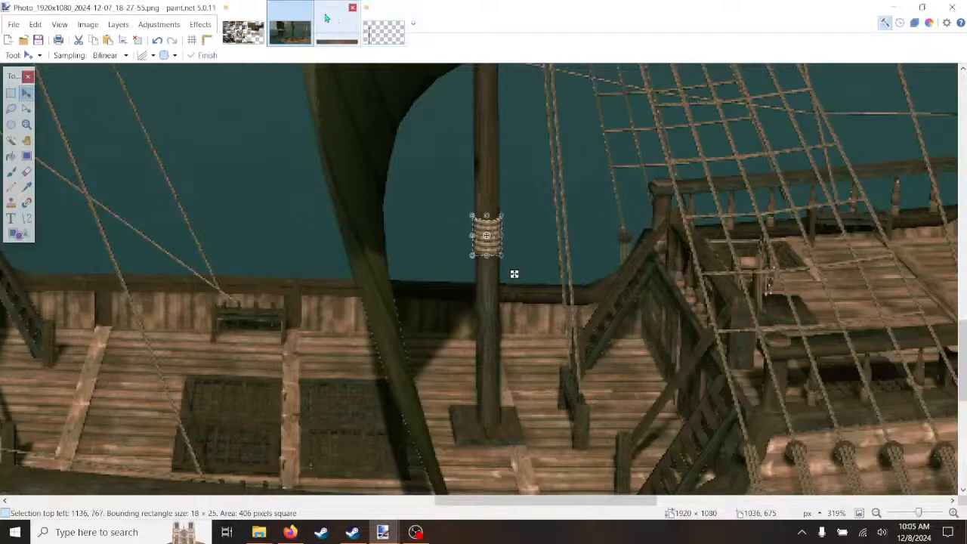
click(381, 26)
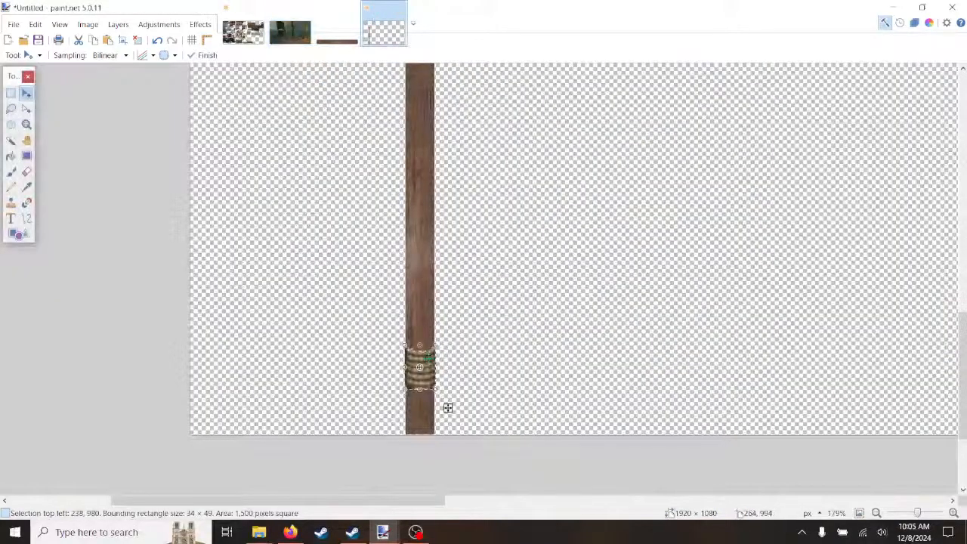
drag(448, 408, 449, 326)
drag(428, 276, 428, 276)
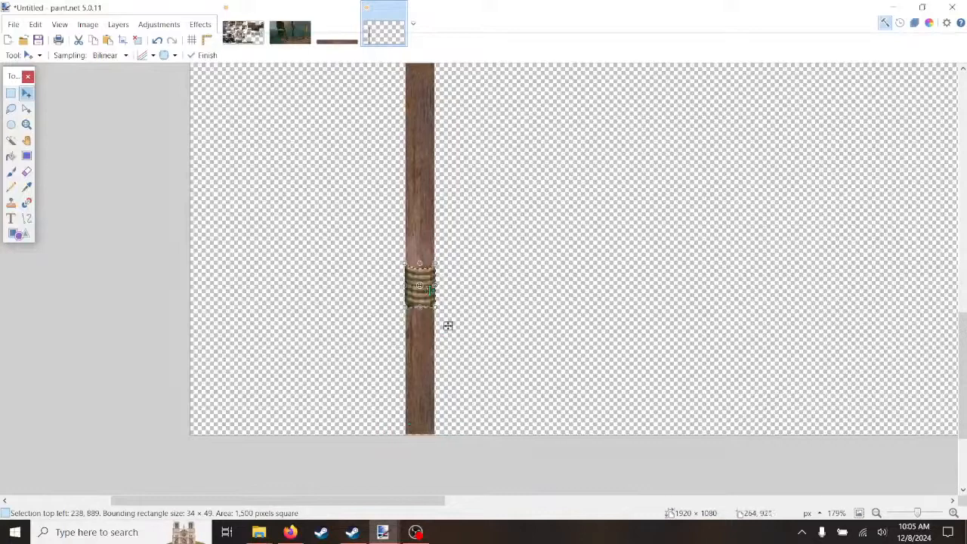
drag(448, 325, 449, 305)
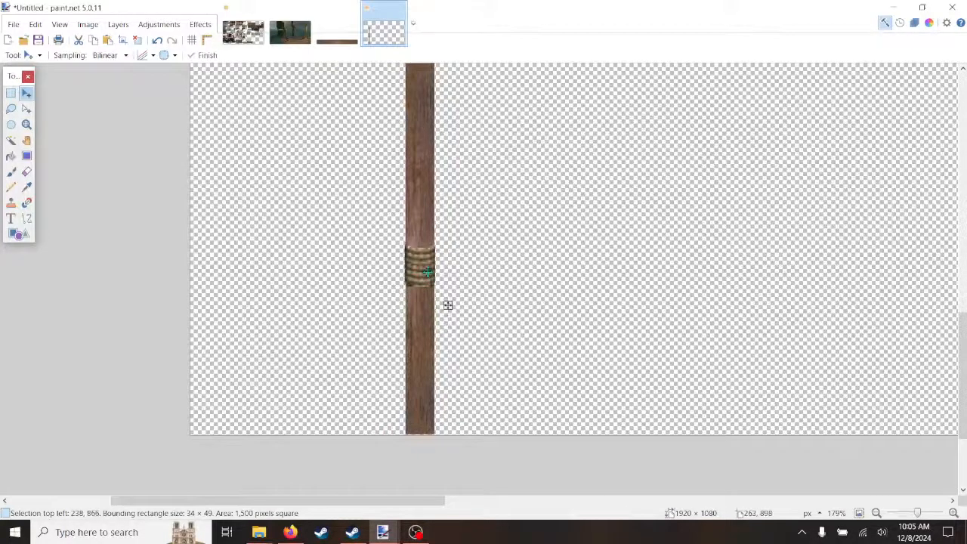
scroll(454, 307, up, 5)
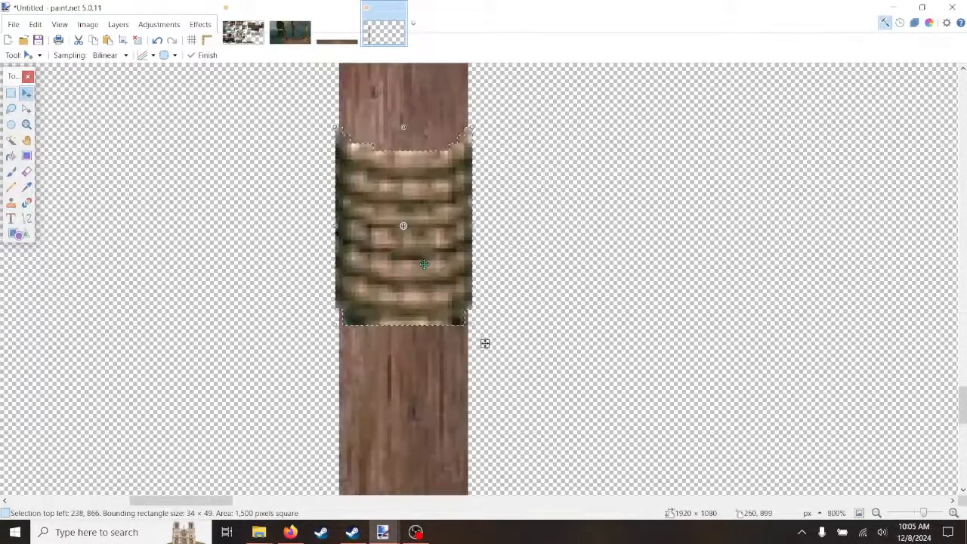
drag(484, 343, 484, 341)
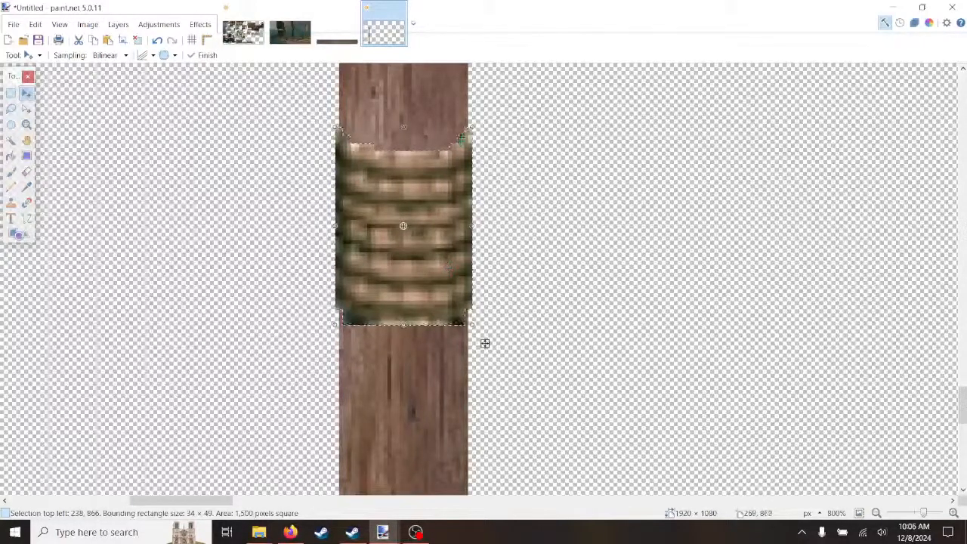
Step: Place a copy of the rope binding beside the mast at about 301, 867, deselect it and flatten the image
drag(485, 343, 739, 347)
click(36, 24)
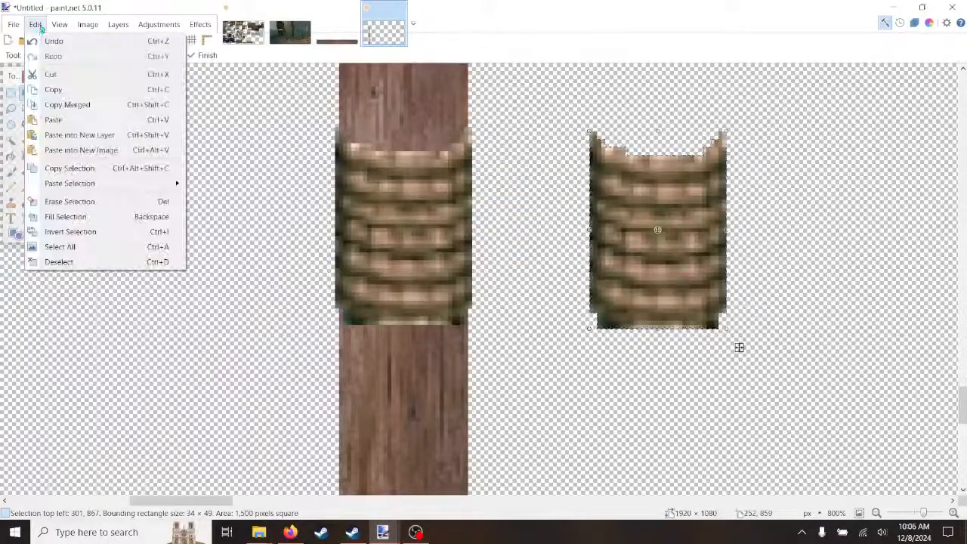
click(60, 261)
click(87, 24)
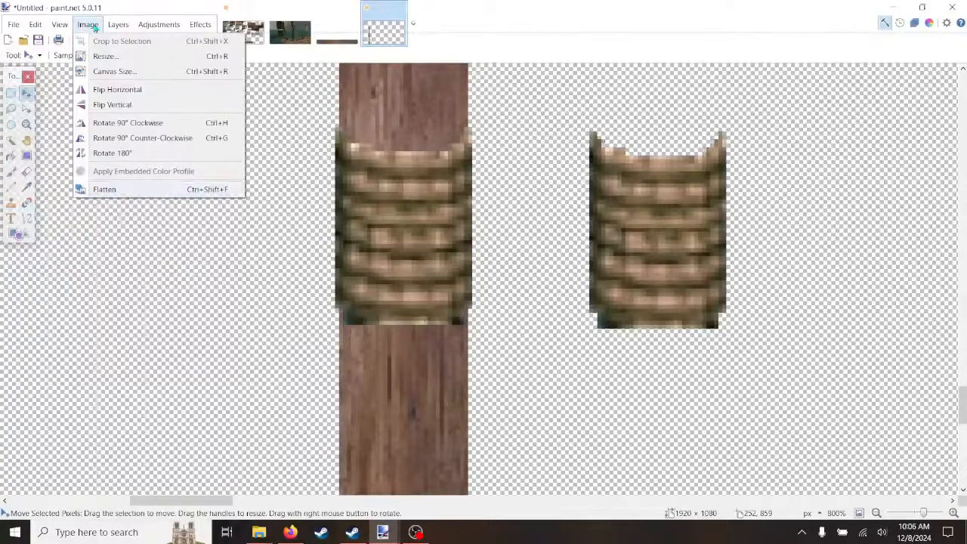
click(124, 190)
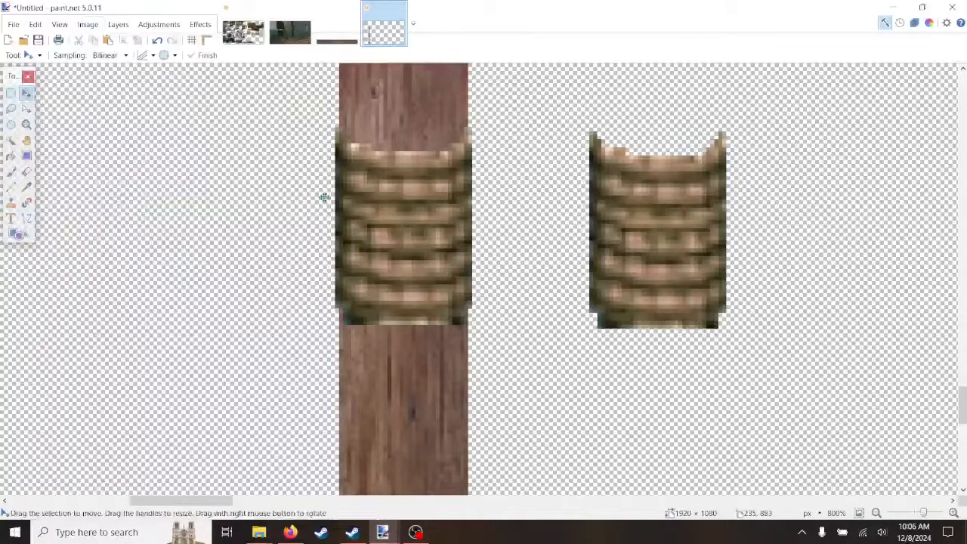
Step: Examine the masts, rope bindings, deck and stern of the ship in the ship photo
click(289, 32)
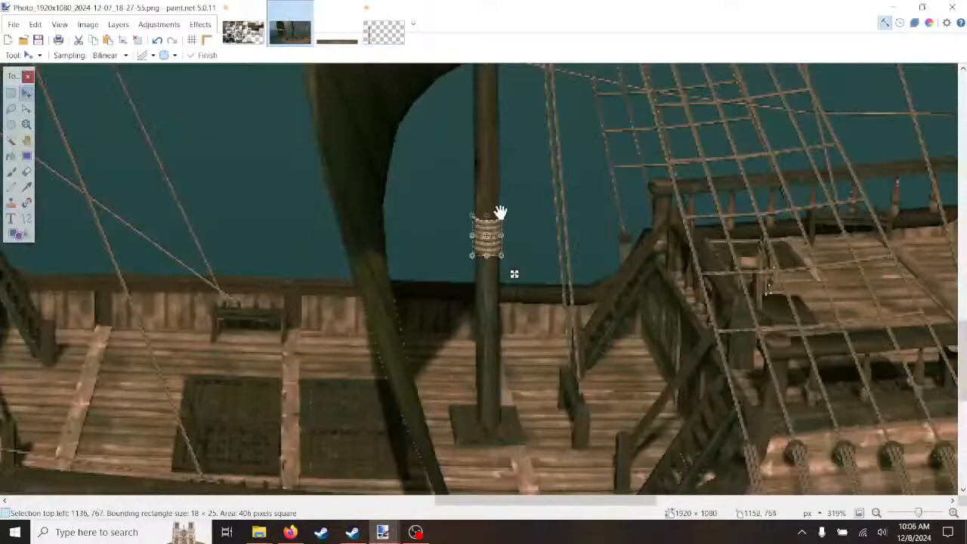
scroll(502, 209, down, 6)
scroll(526, 204, up, 2)
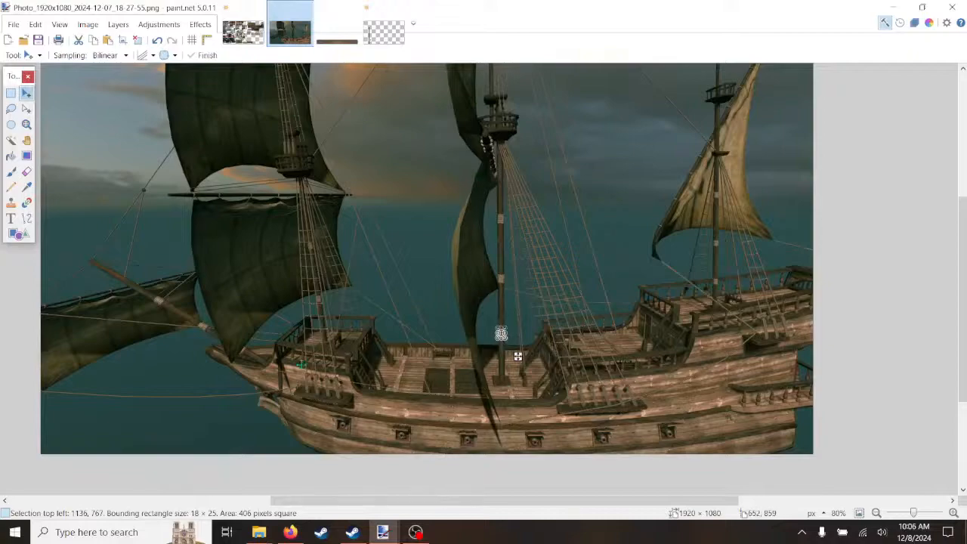
scroll(518, 356, up, 3)
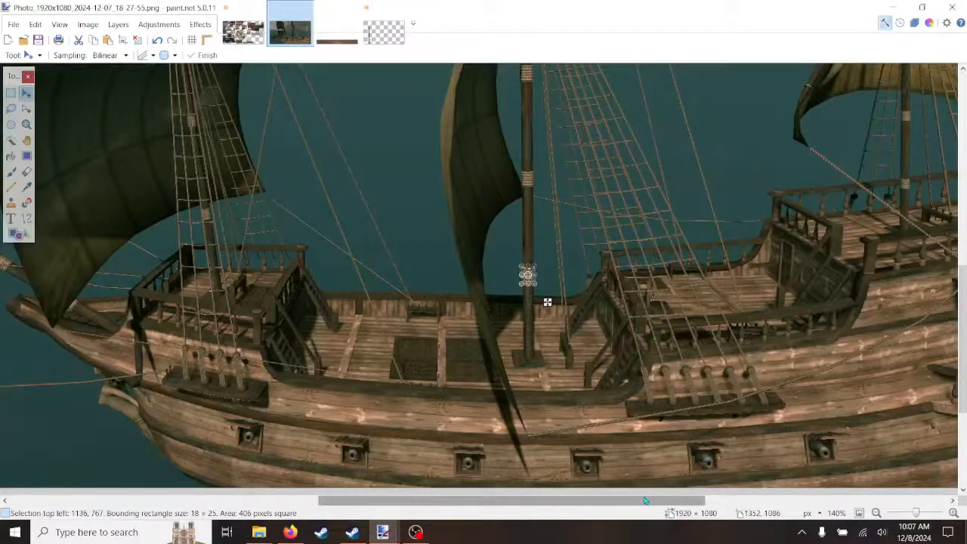
drag(644, 500, 772, 501)
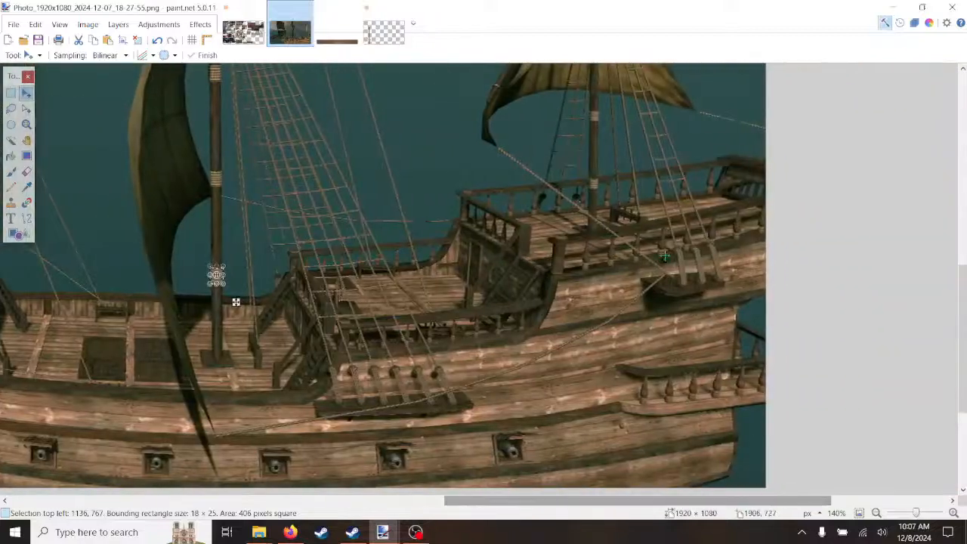
Step: Close pole.png and view the original wooden pole photo 100_1363.JPG from the logs folder
click(337, 18)
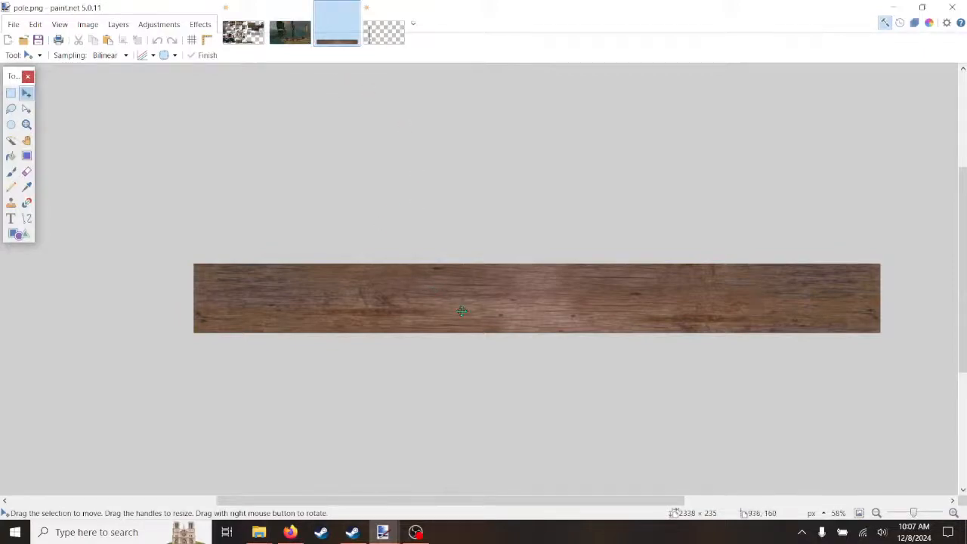
click(352, 9)
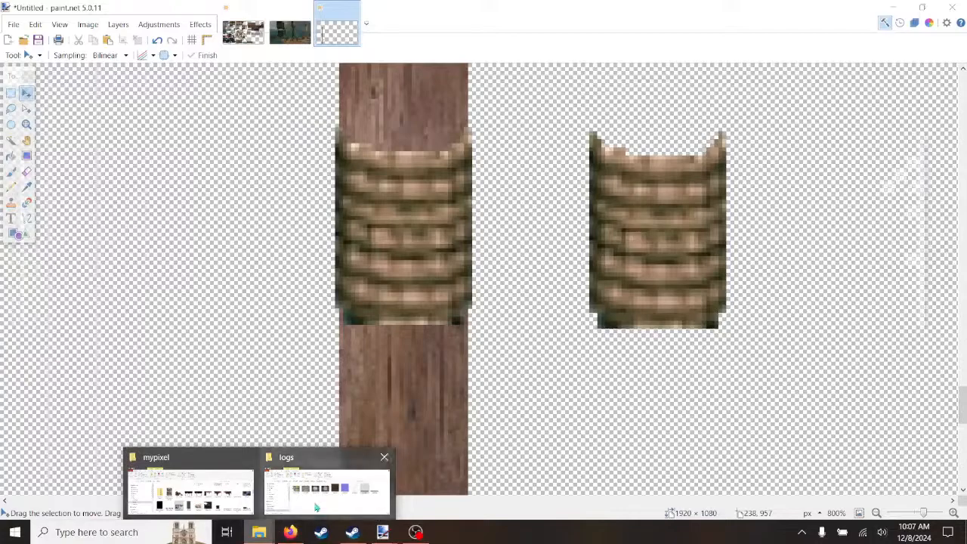
click(327, 487)
double_click(256, 239)
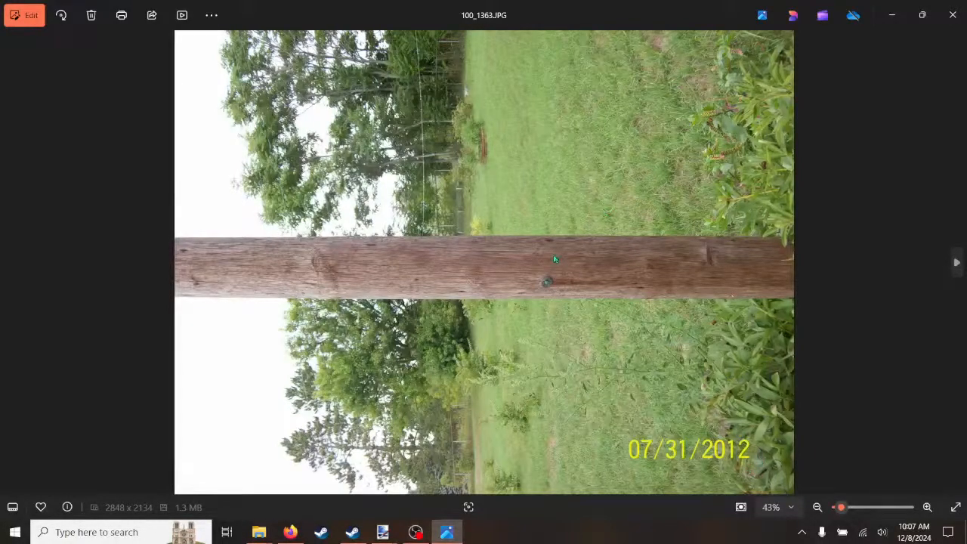
click(944, 12)
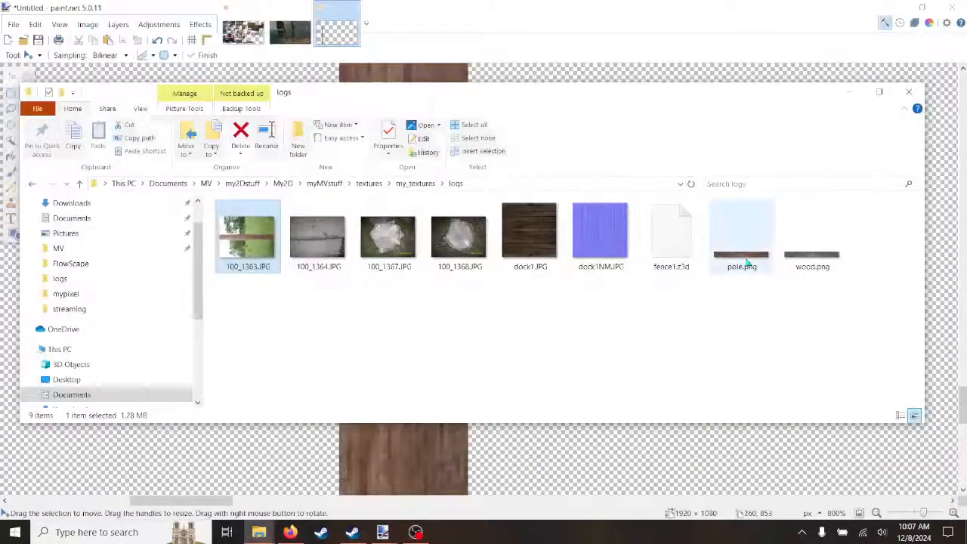
Step: Reopen the pole.png wood texture from the logs folder and view its full length
click(749, 249)
double_click(749, 257)
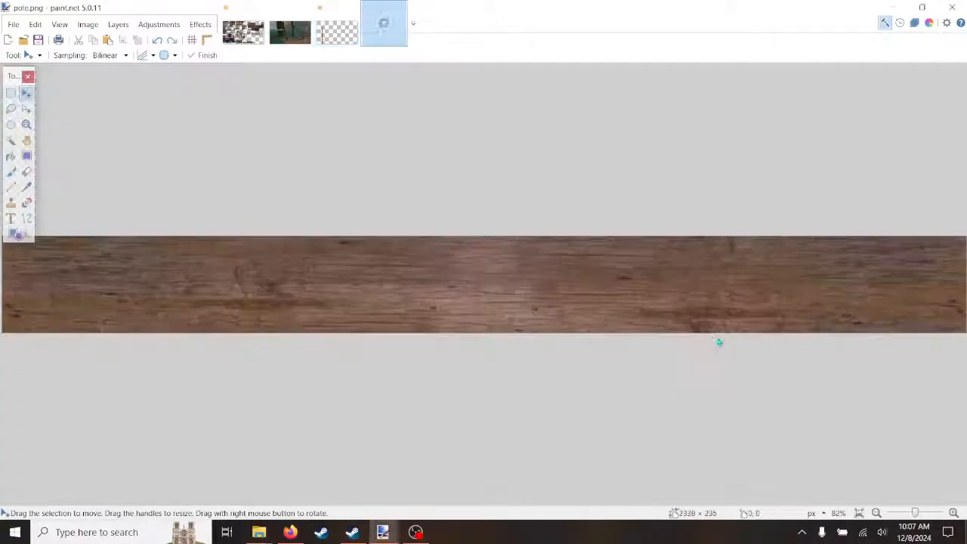
scroll(717, 338, down, 2)
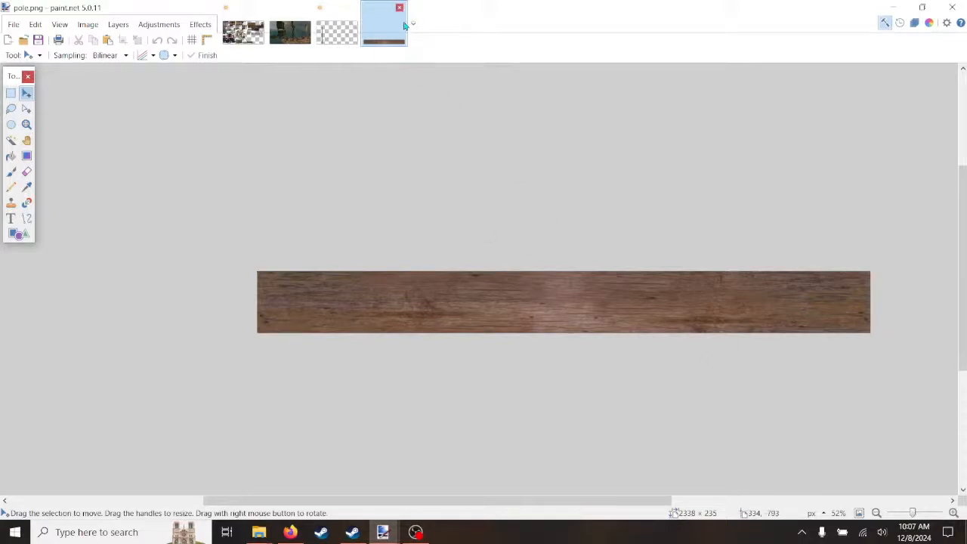
Step: Examine the ship plank and hull textures in the castleset01.png tileset
click(243, 30)
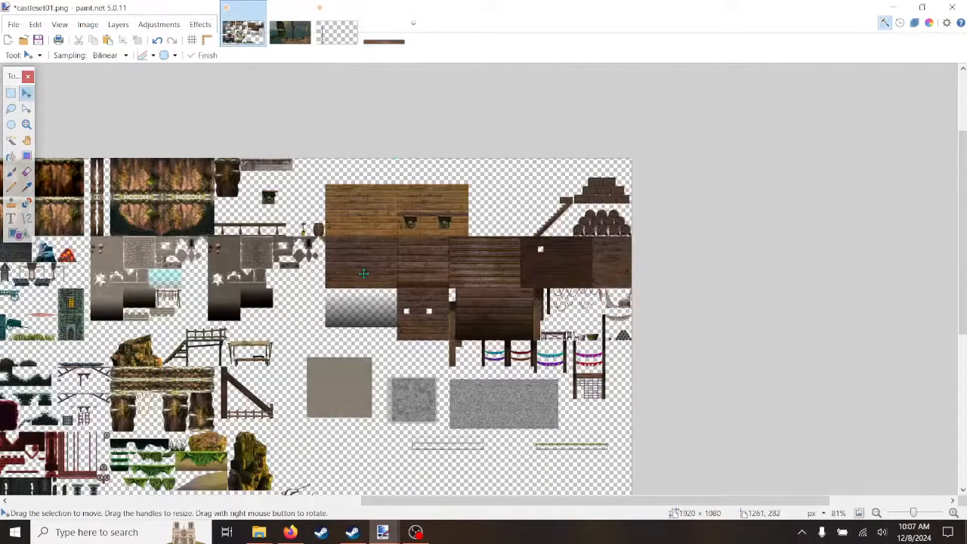
ctrl+scroll(364, 273, up, 5)
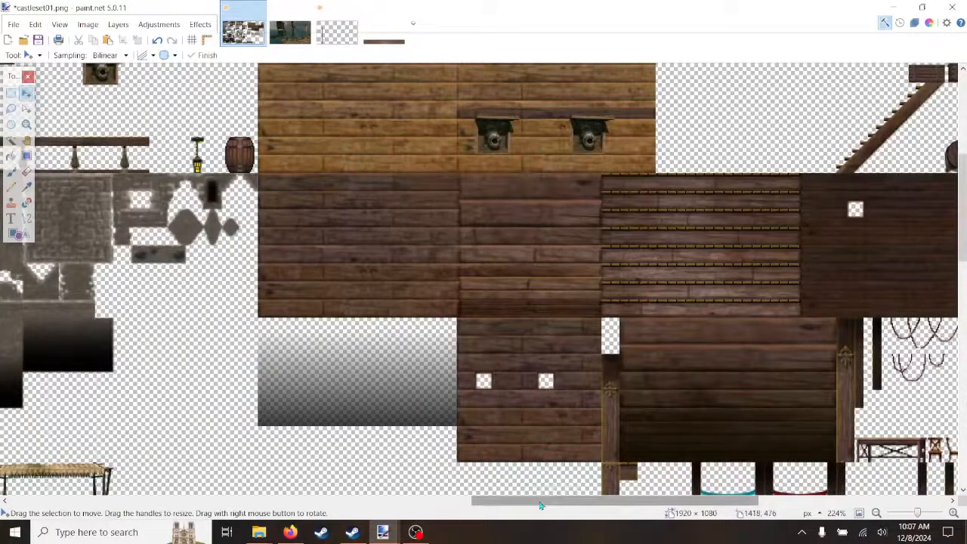
drag(541, 501, 517, 496)
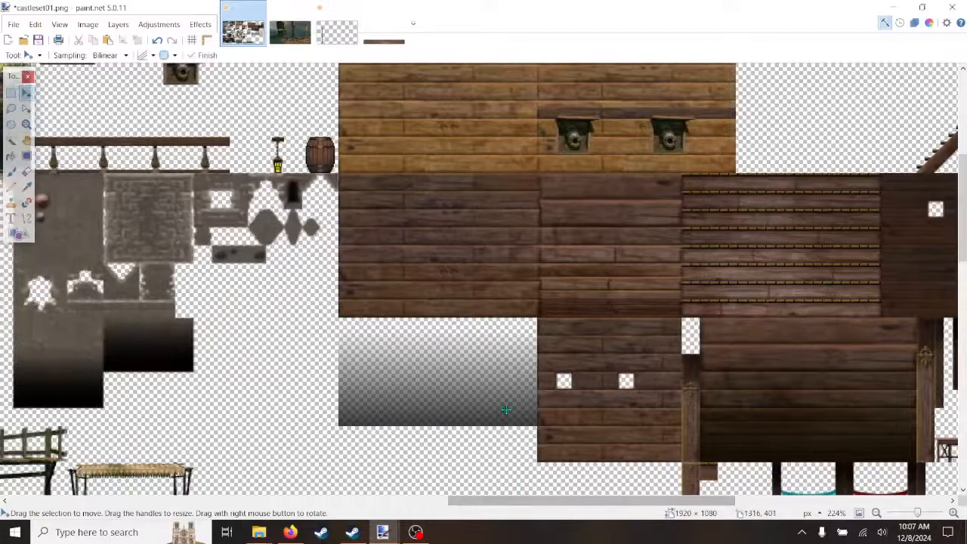
scroll(505, 349, up, 2)
scroll(505, 348, up, 1)
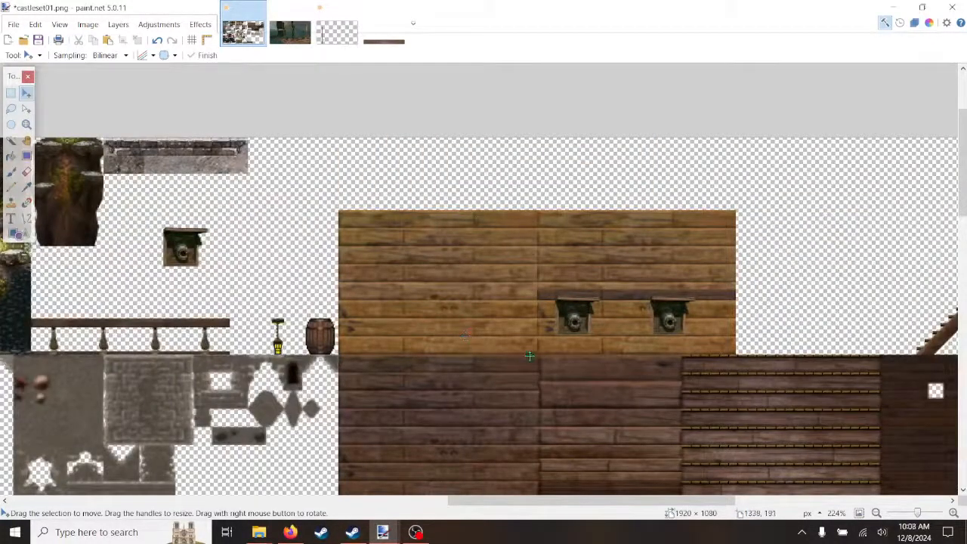
Step: Close the pole.png image and bring up the ship photo
click(386, 9)
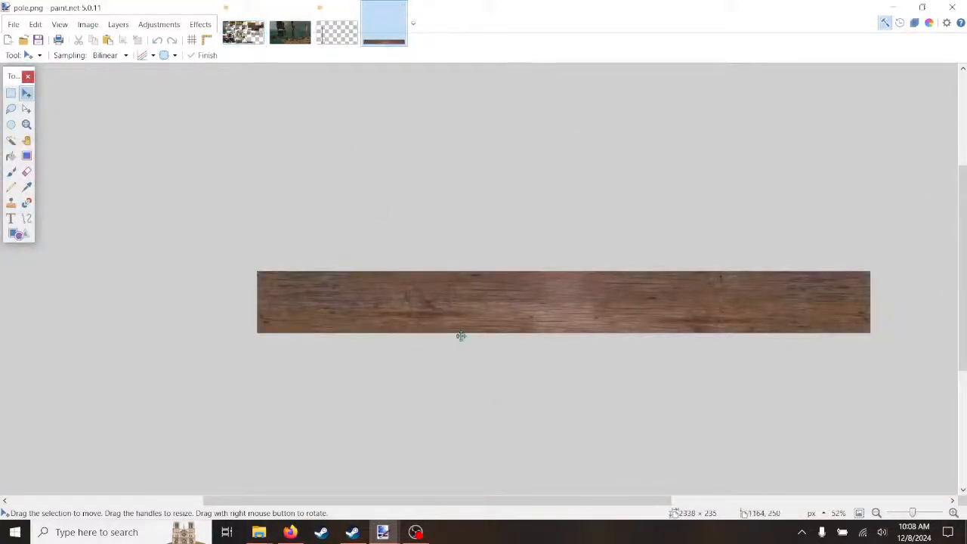
click(400, 9)
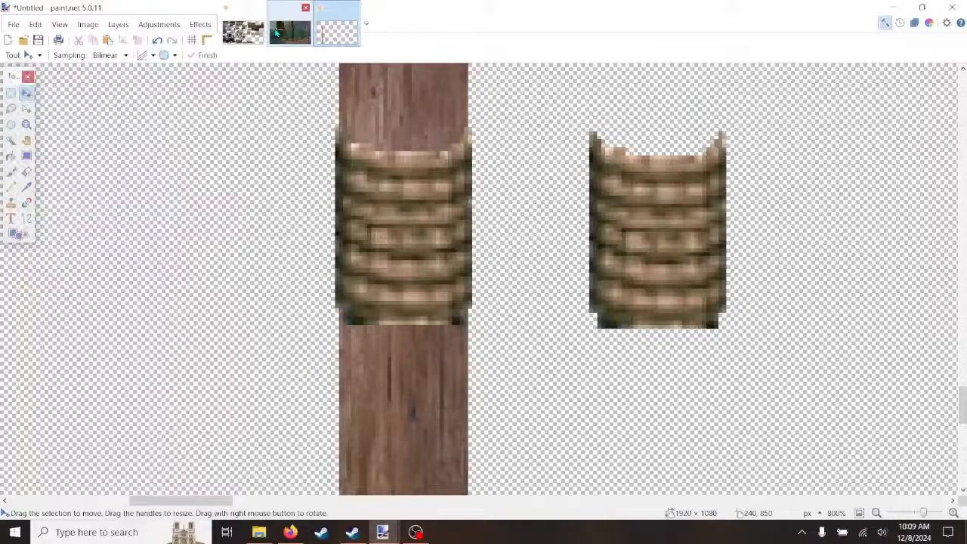
right_click(277, 32)
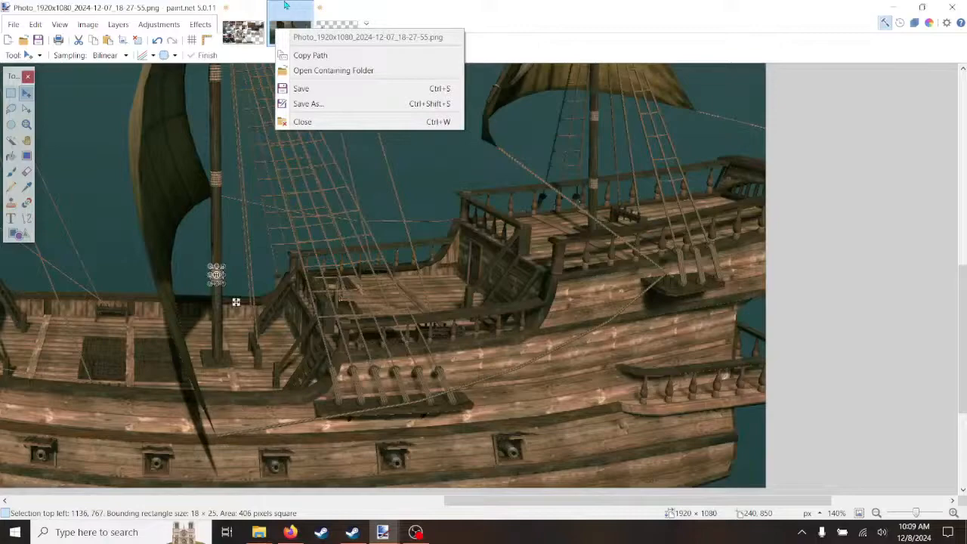
click(510, 31)
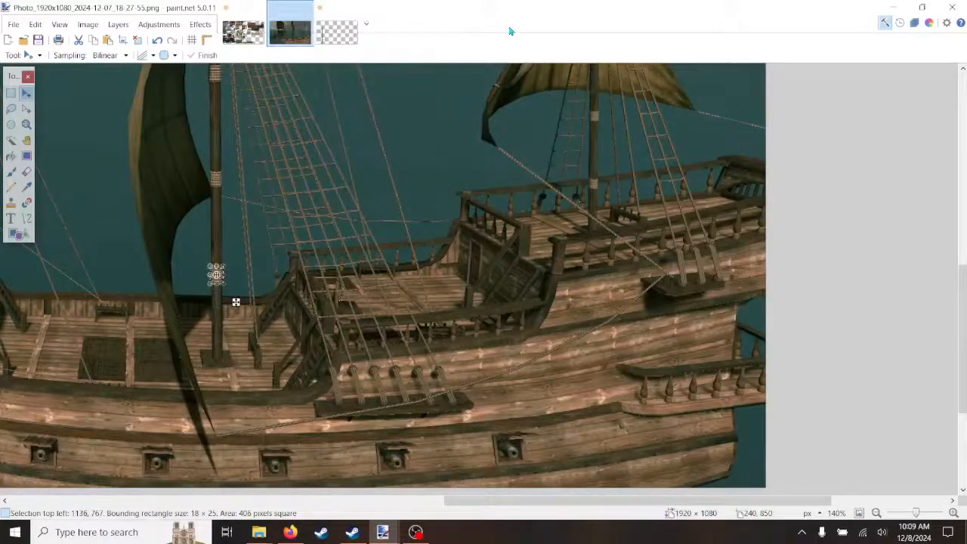
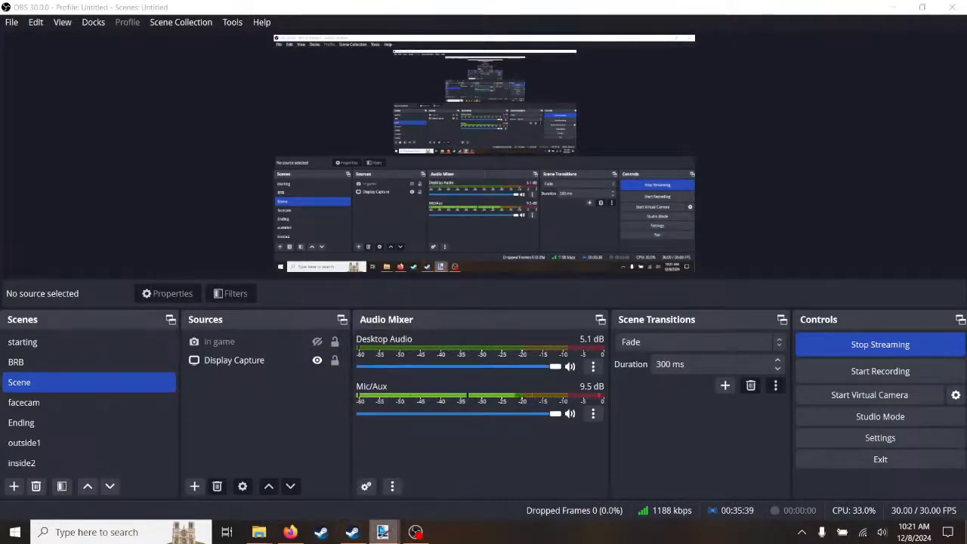
Step: Switch back to the untitled mast canvas in paint.net and view the mast with both rope bindings
mouse_move(383, 533)
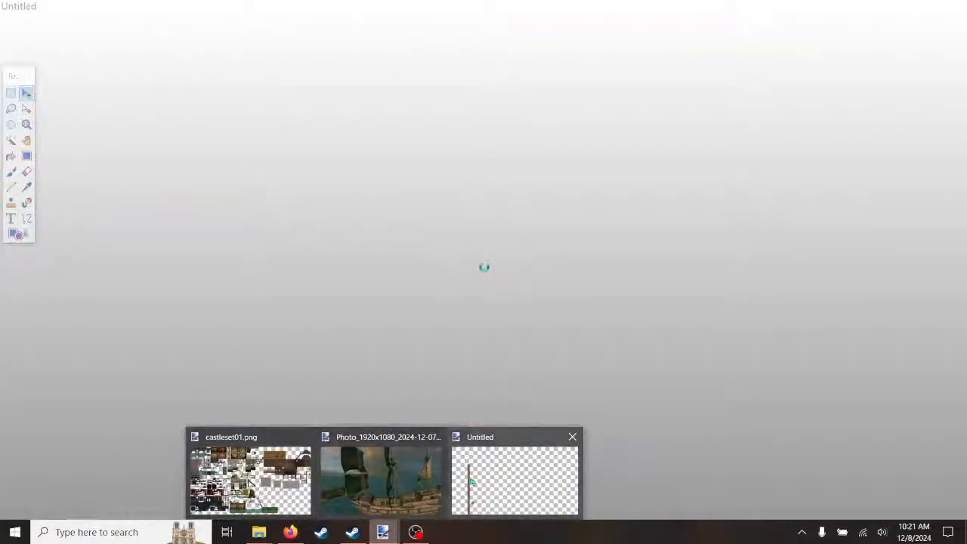
click(543, 457)
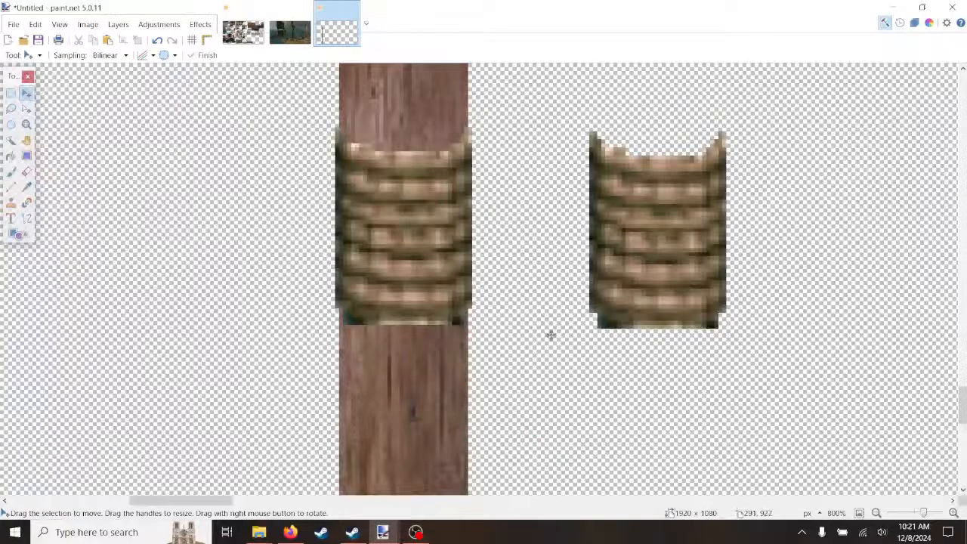
scroll(557, 287, down, 10)
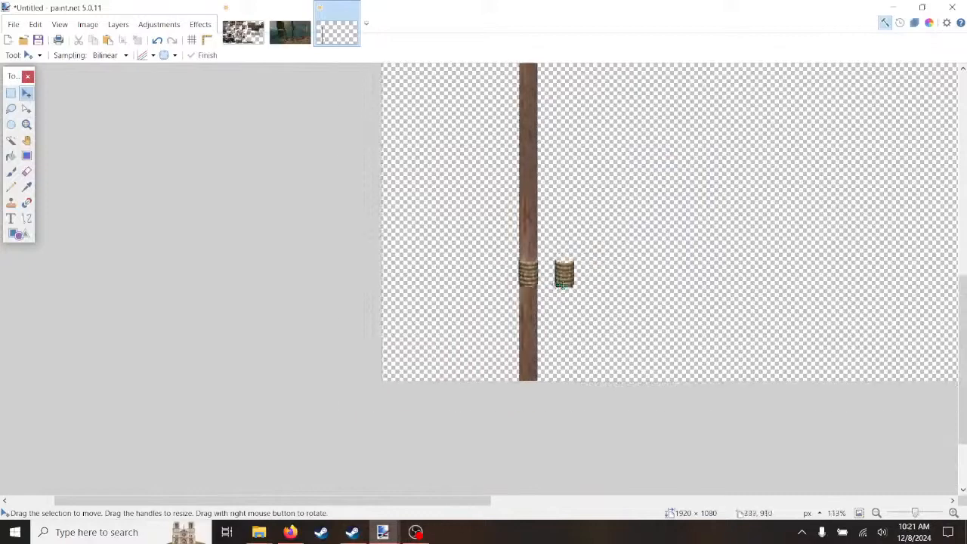
Step: Review the mast with its rope bindings, and examine the crow's nest up close in the ship photo
scroll(561, 284, down, 3)
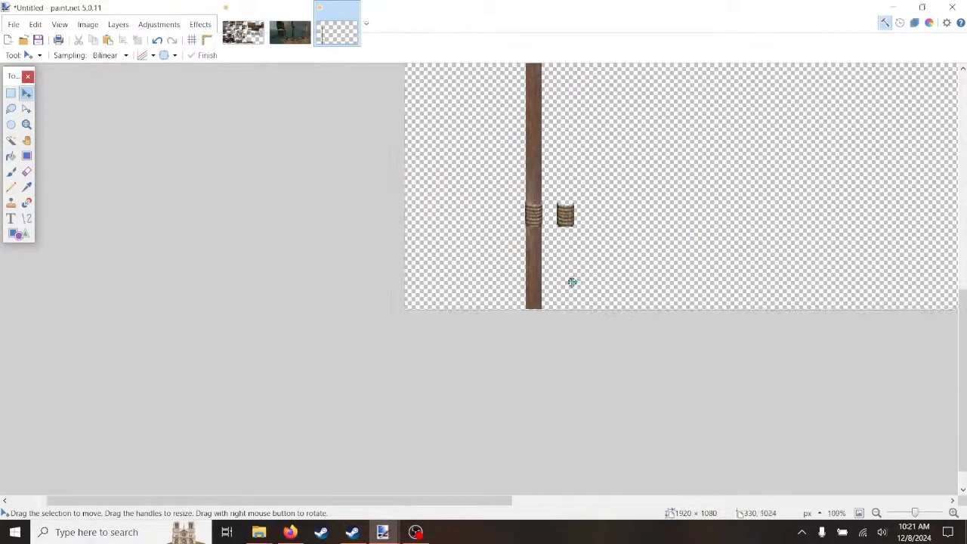
scroll(572, 282, up, 4)
scroll(572, 282, down, 3)
scroll(572, 282, up, 2)
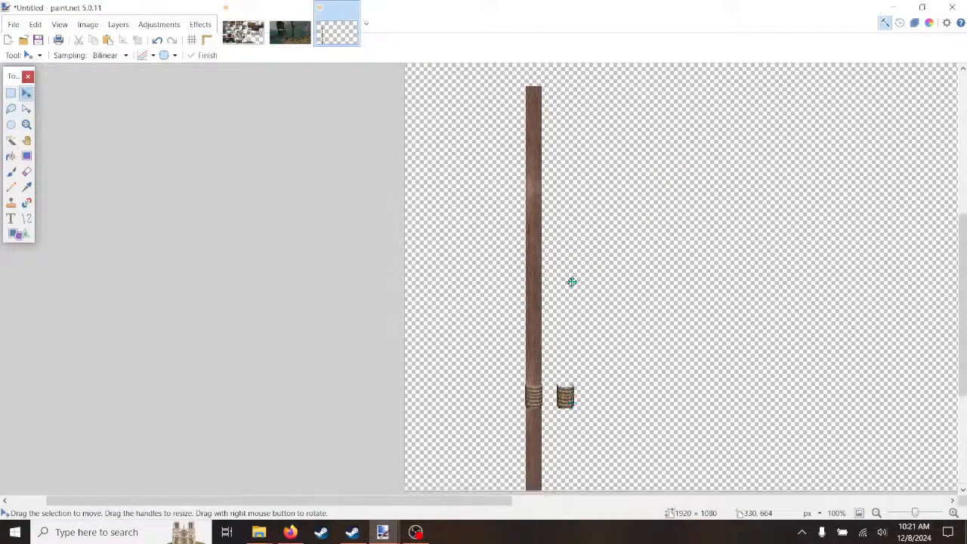
scroll(572, 282, up, 2)
scroll(572, 282, down, 2)
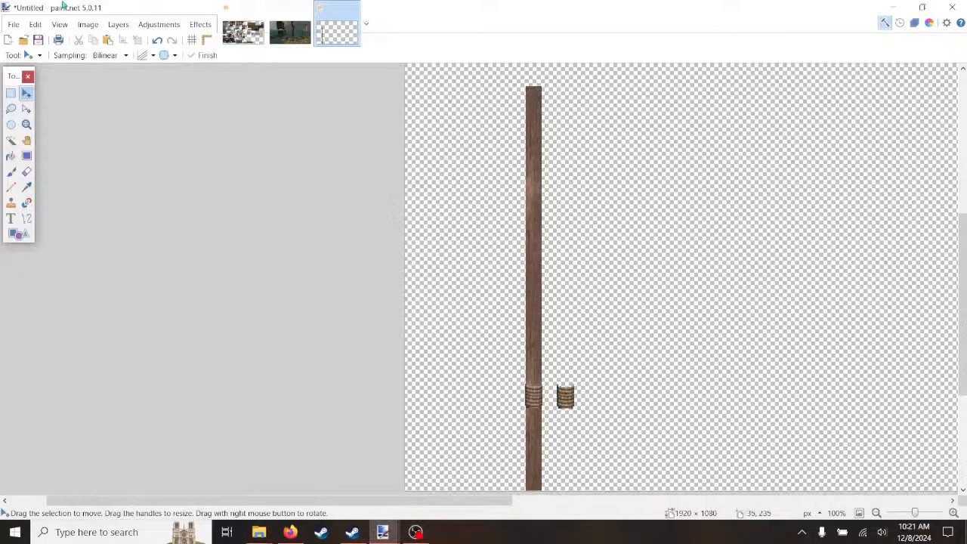
click(290, 32)
scroll(235, 207, up, 10)
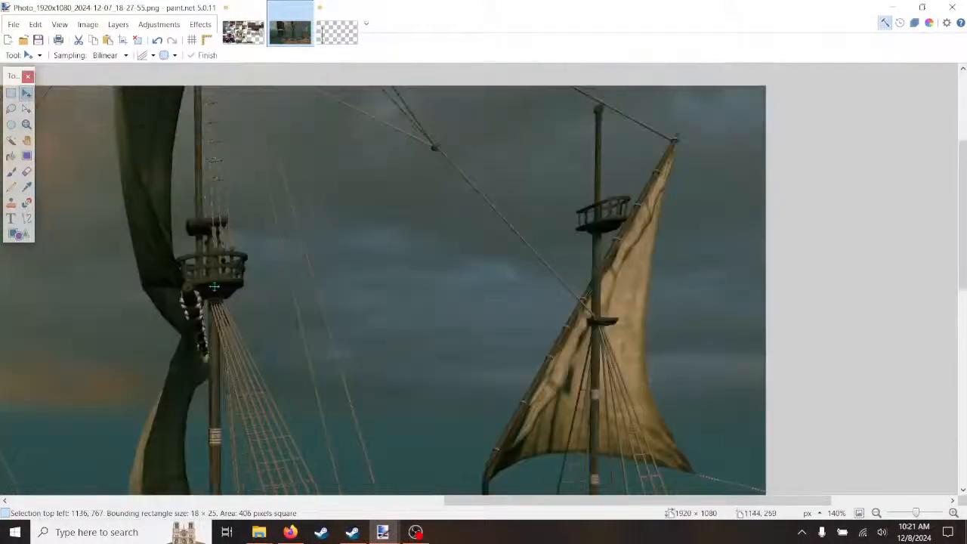
ctrl+scroll(204, 279, up, 6)
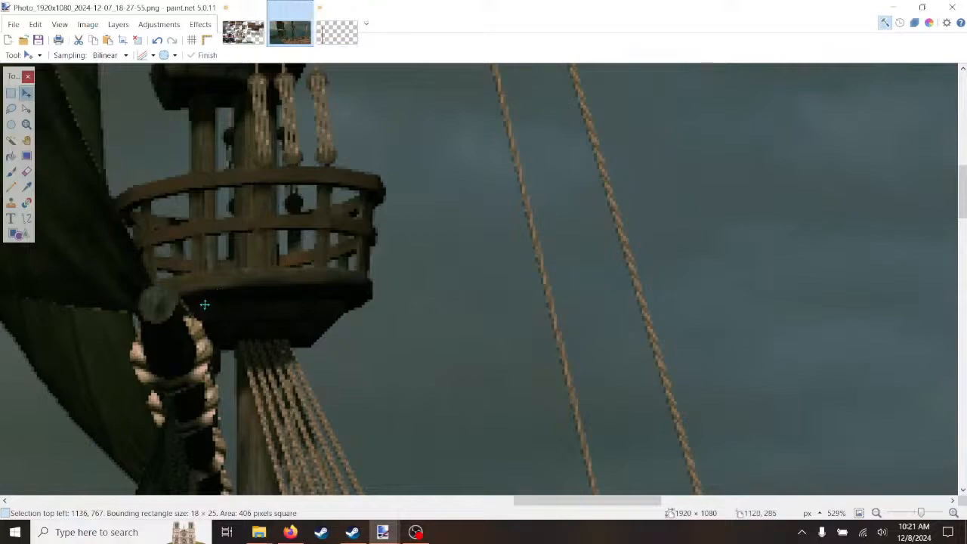
Step: Clear the full-image selection in castleset01.png and select a 176 × 16 px row of the light hull planks
click(242, 31)
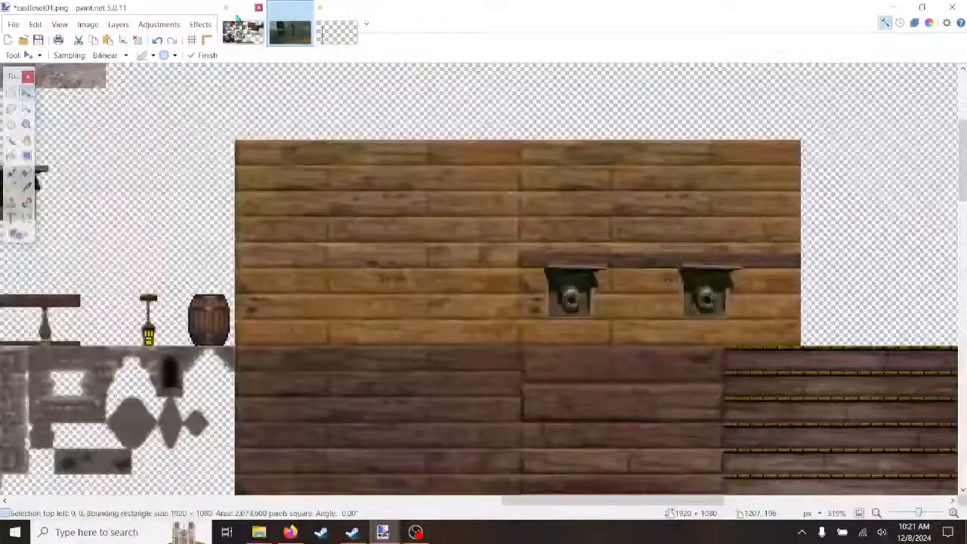
ctrl+scroll(756, 257, up, 2)
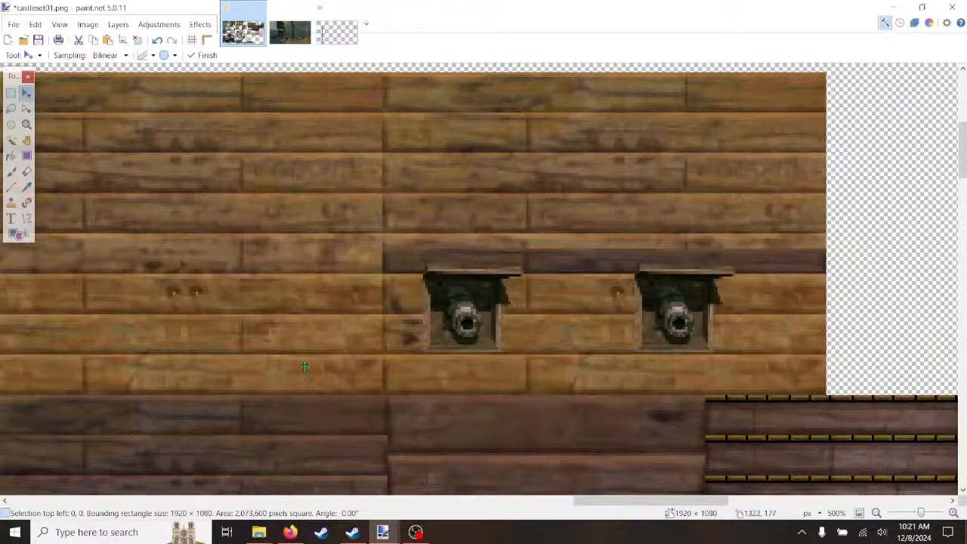
scroll(664, 505, left, 5)
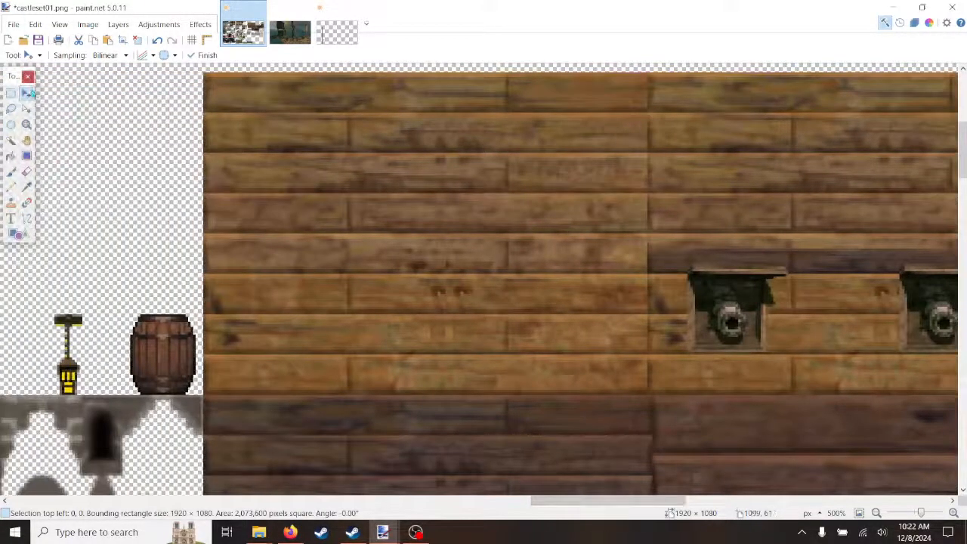
click(10, 92)
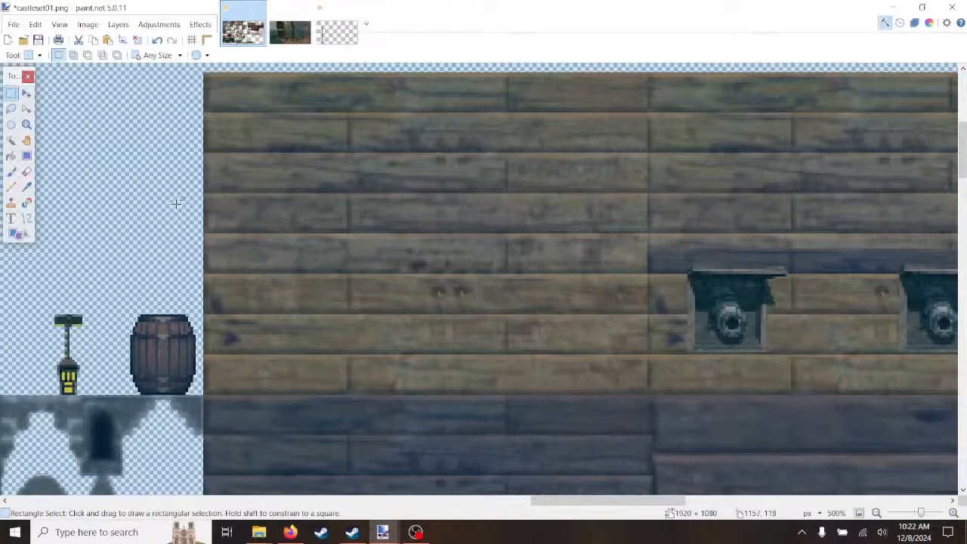
click(35, 24)
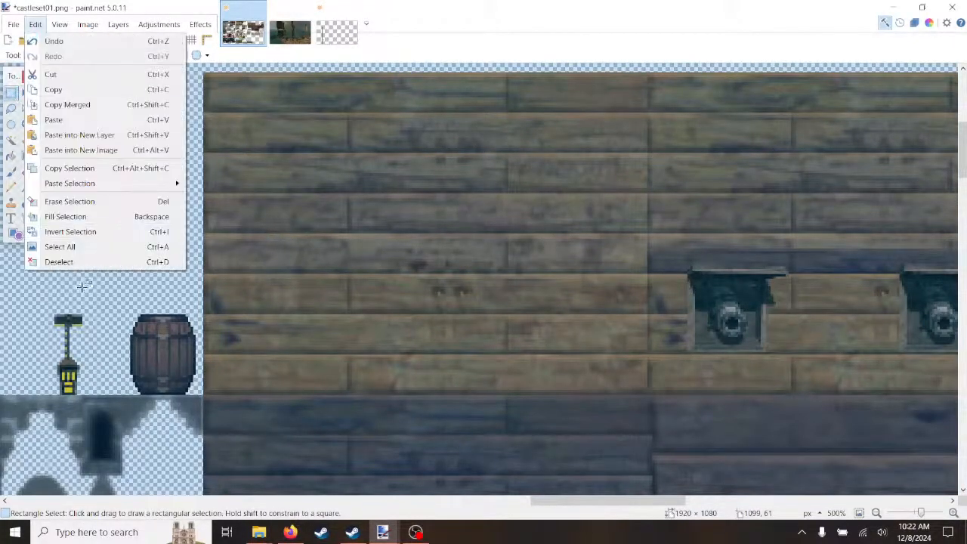
click(59, 261)
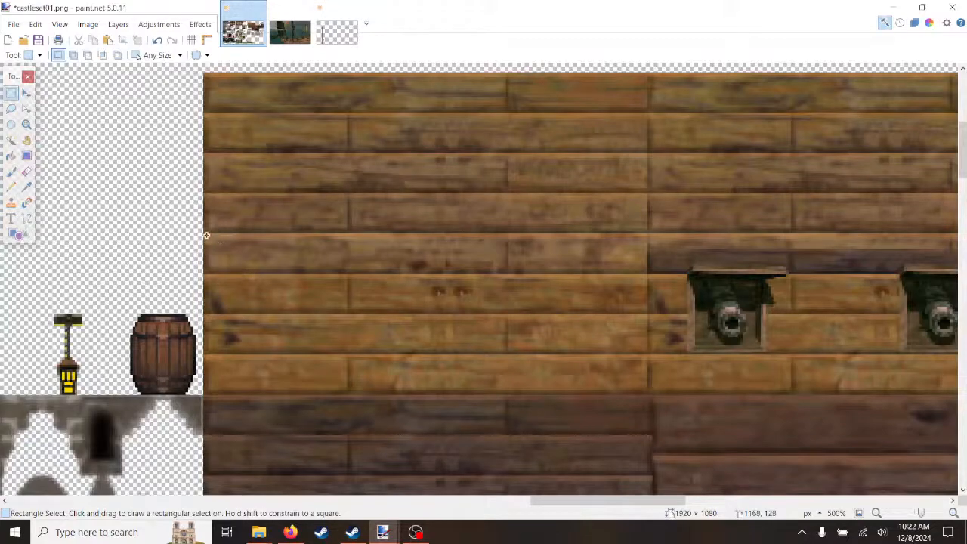
drag(206, 236, 638, 279)
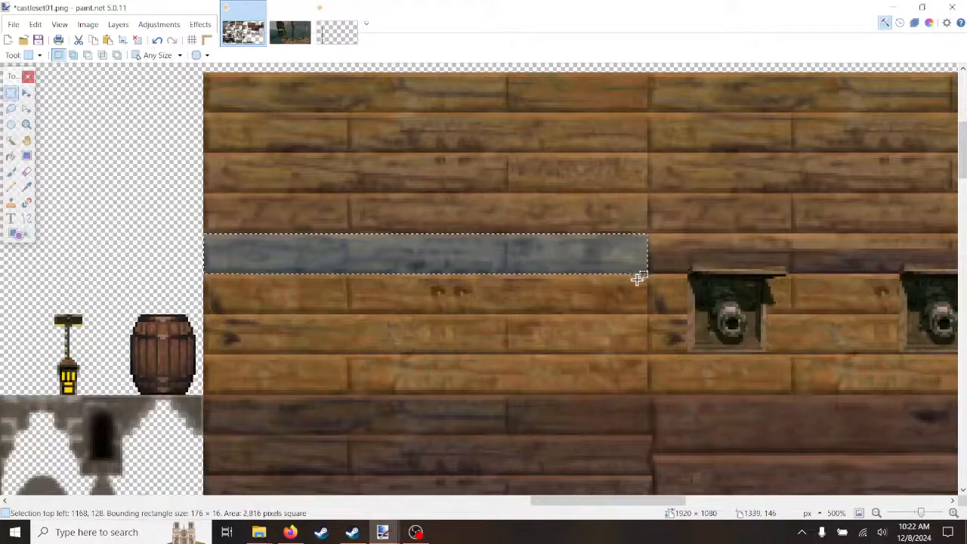
Step: Paste the copied plank row into the untitled mast canvas and place it across the top end of the mast
click(338, 32)
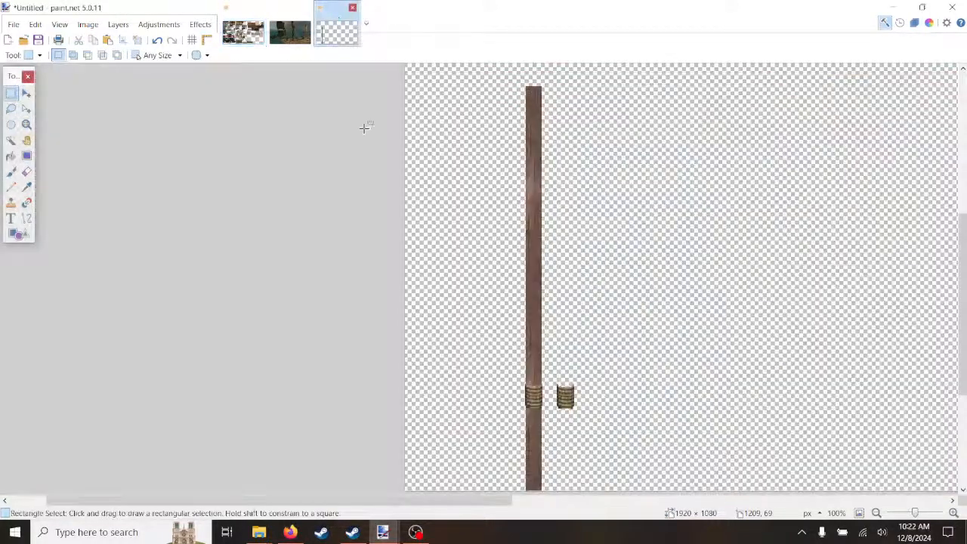
scroll(543, 249, up, 2)
key(ctrl+v)
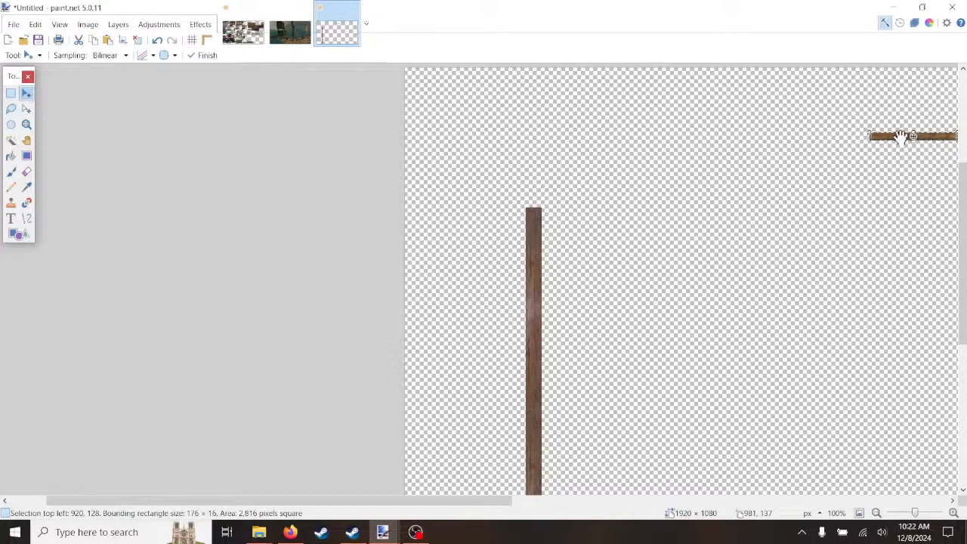
scroll(902, 136, up, 4)
drag(765, 147, 335, 334)
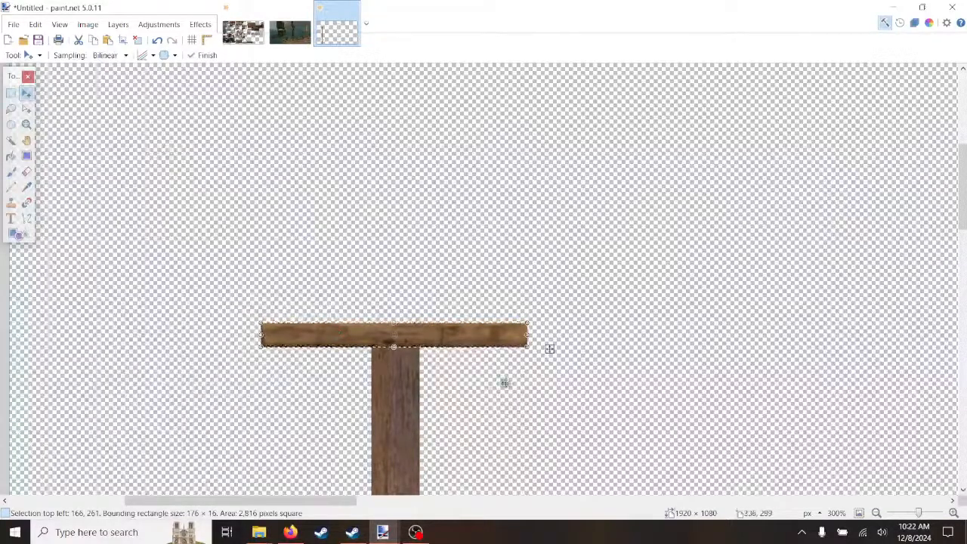
Step: Shorten the plank strip to 128 × 16 px and centre it over the top of the mast
scroll(514, 383, down, 5)
scroll(514, 383, down, 3)
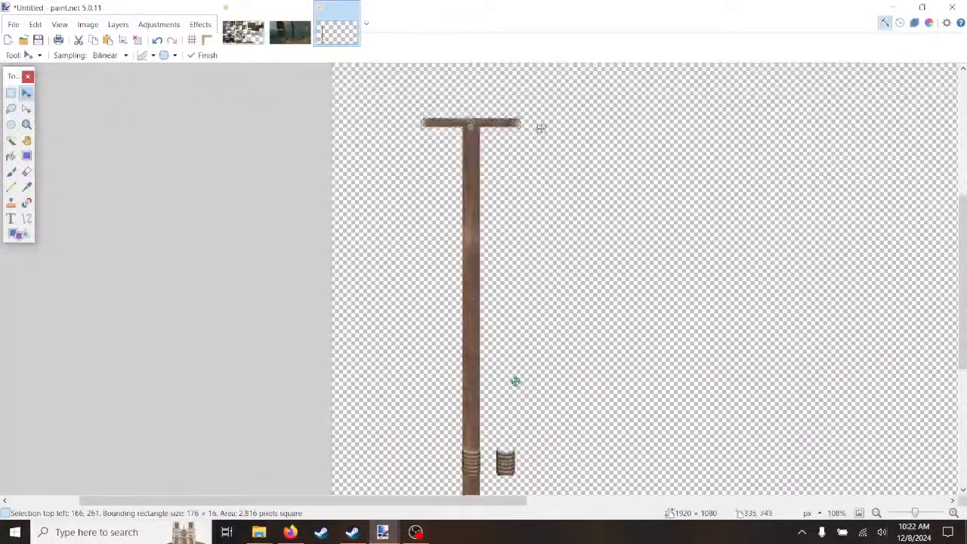
scroll(514, 380, down, 1)
scroll(514, 381, up, 3)
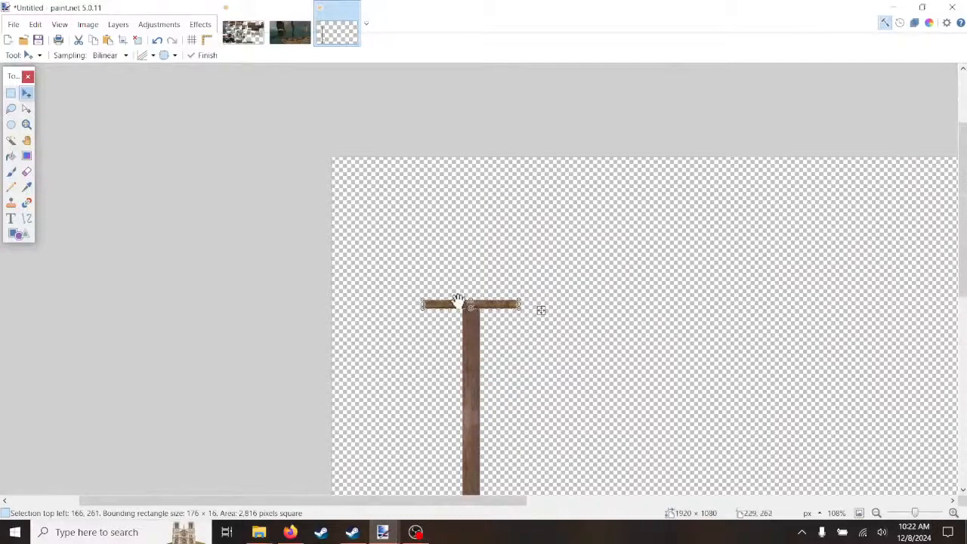
scroll(471, 308, up, 5)
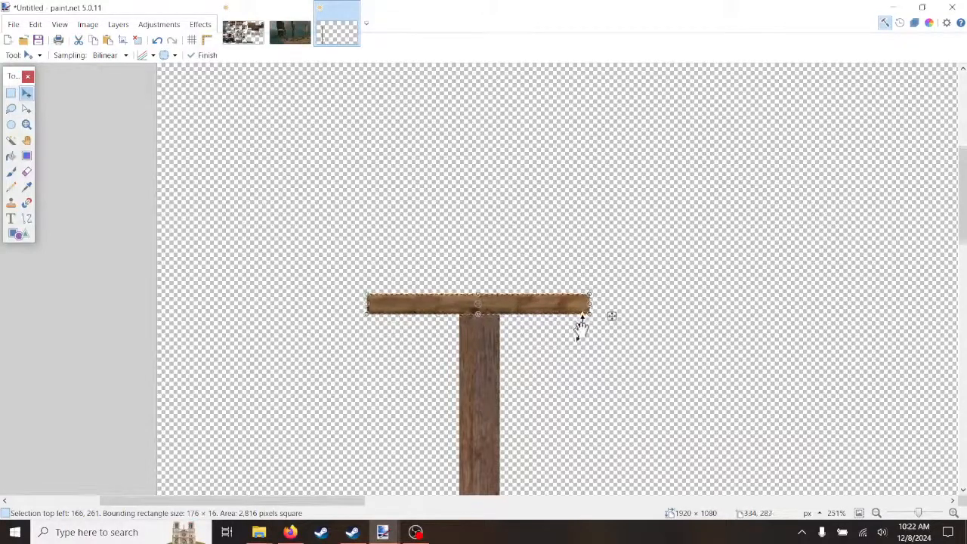
scroll(580, 326, up, 3)
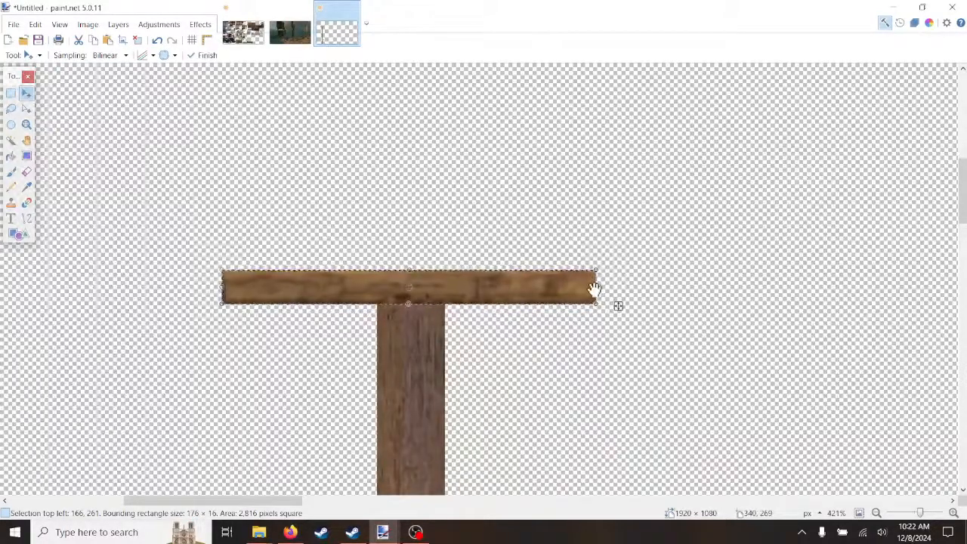
drag(594, 288, 528, 281)
drag(463, 283, 453, 289)
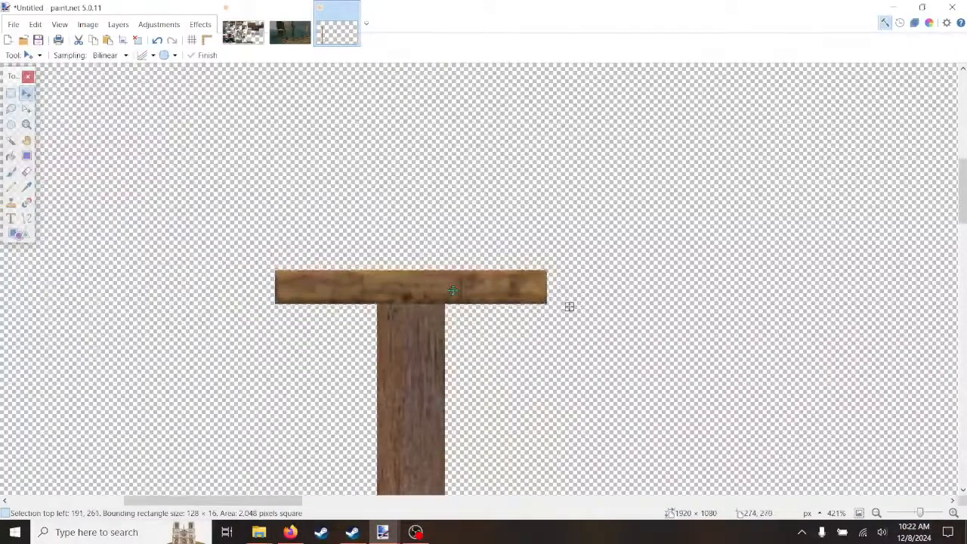
Step: Sharpen the plank strip with an amount of 1.00 and lift it slightly off the top of the mast
click(200, 24)
mouse_move(270, 177)
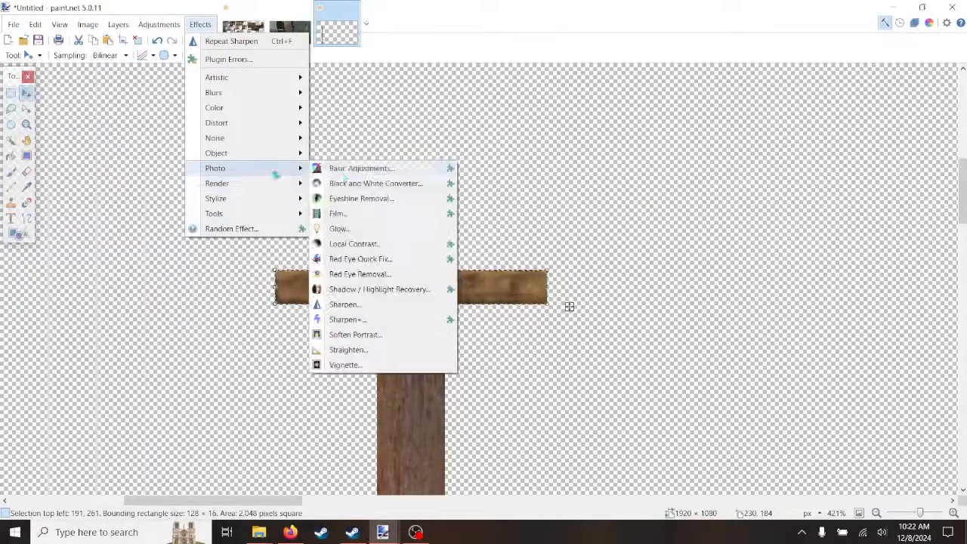
click(339, 309)
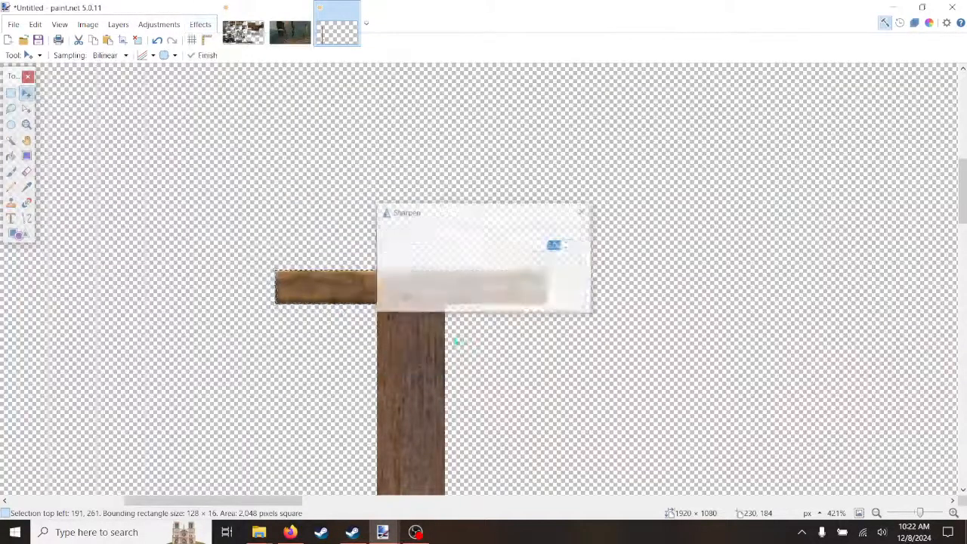
drag(497, 210, 714, 158)
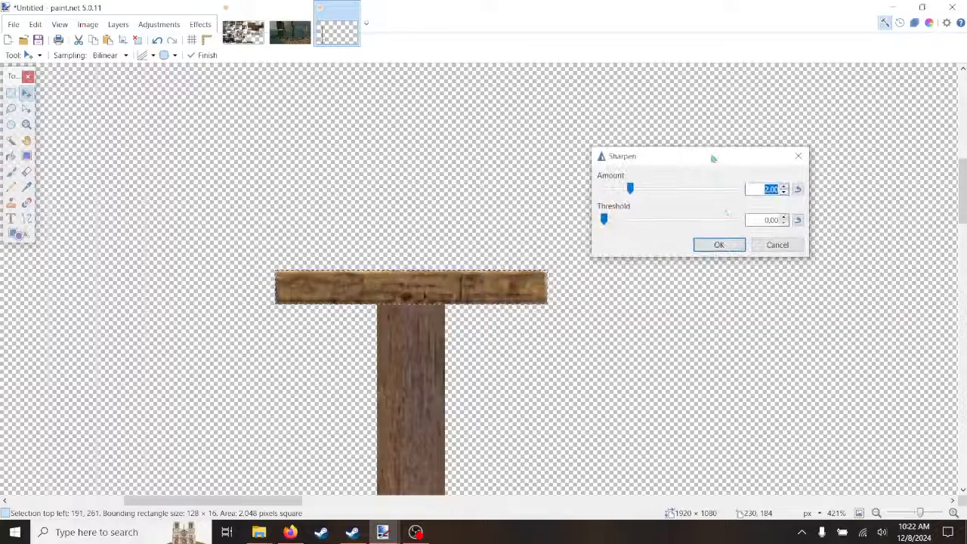
click(786, 193)
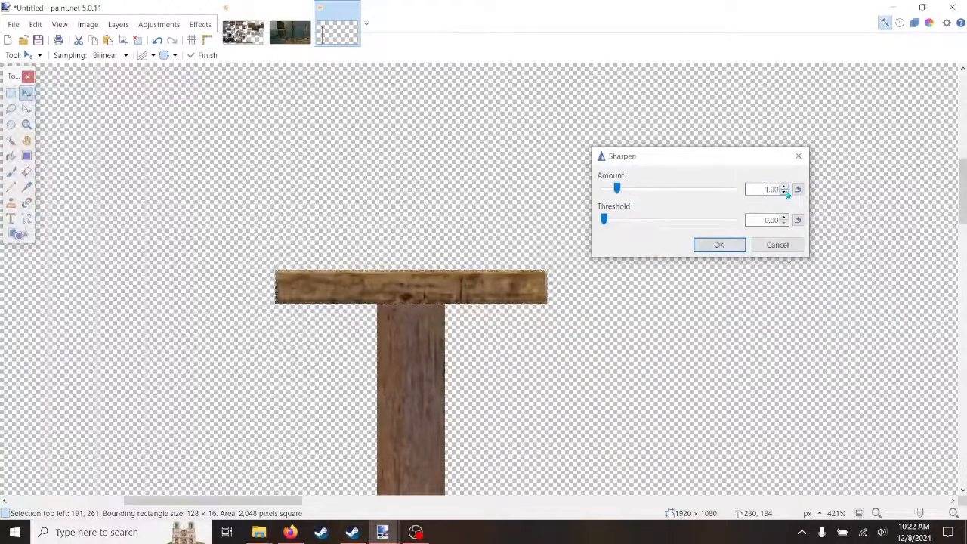
click(718, 244)
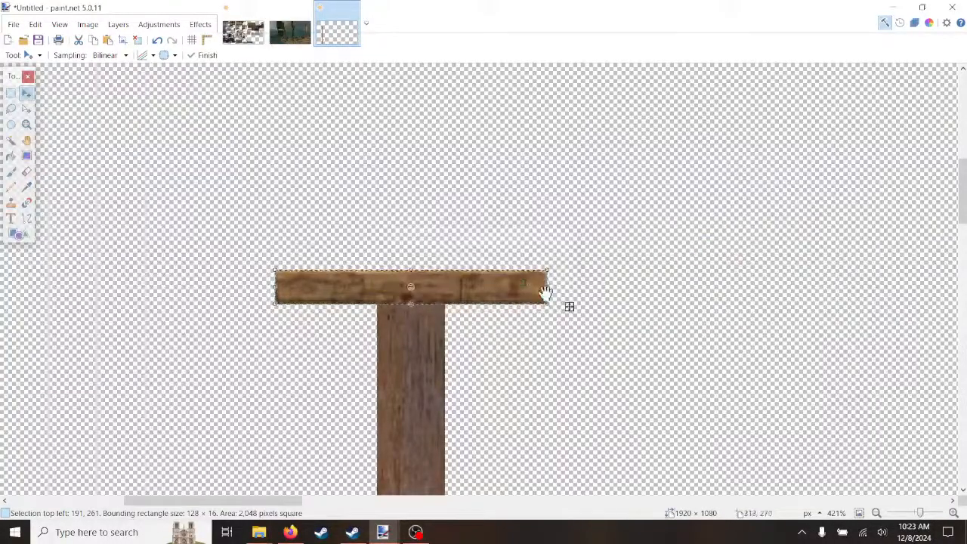
drag(570, 306, 567, 303)
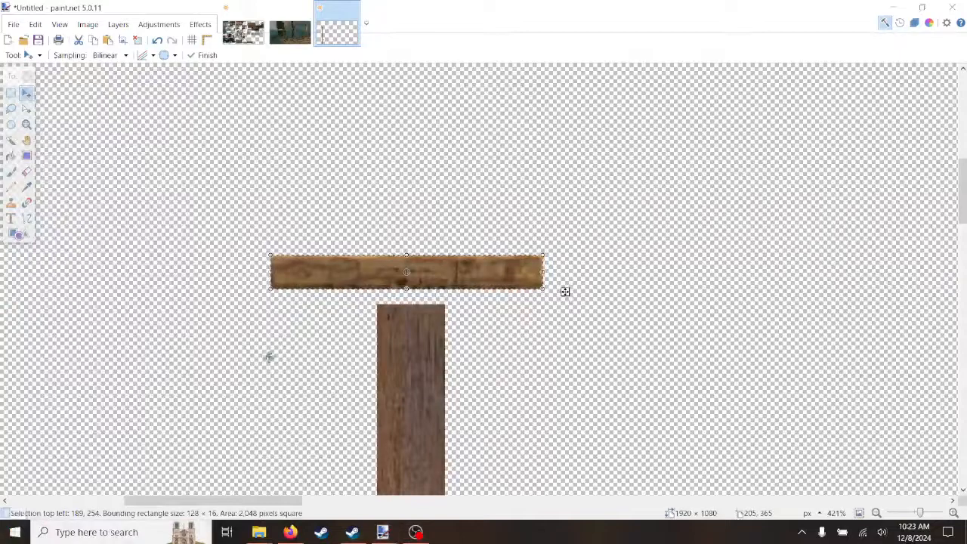
Step: Open Calculator, work out 3 × 32, and close it again
key(super)
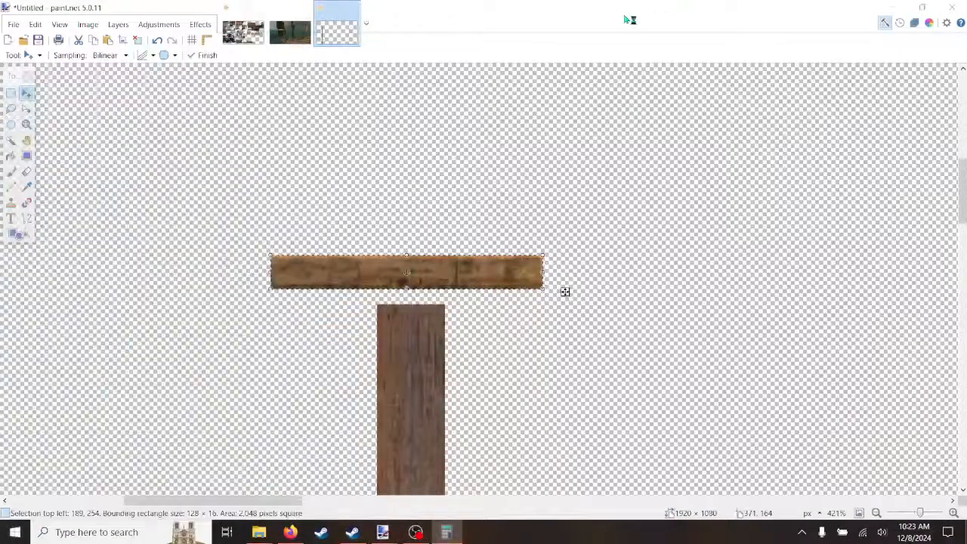
click(628, 19)
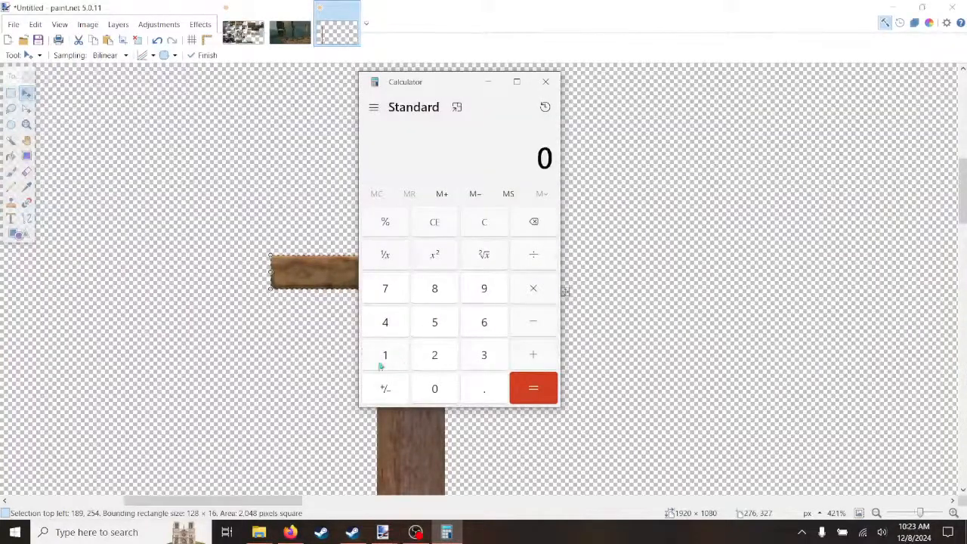
click(386, 359)
drag(449, 89, 738, 111)
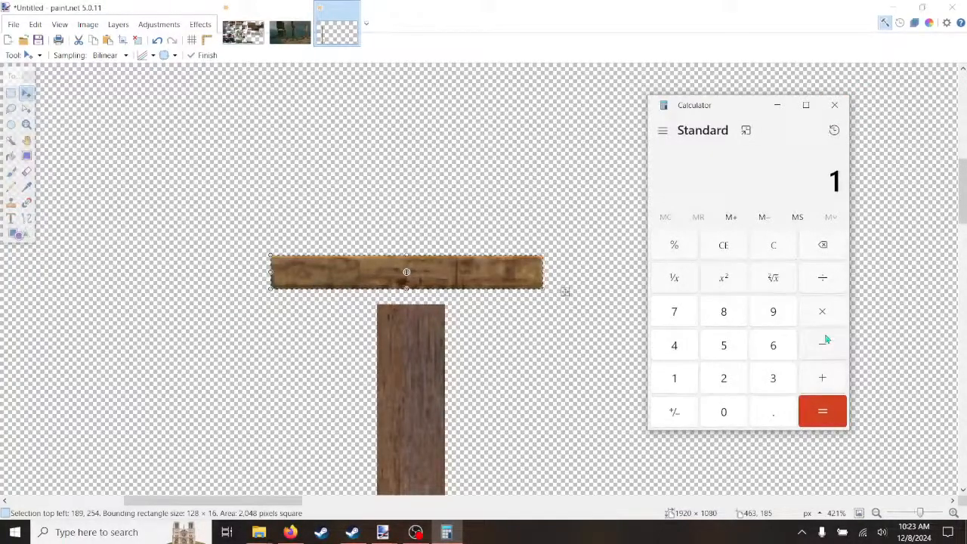
click(819, 250)
click(776, 382)
click(723, 378)
click(823, 411)
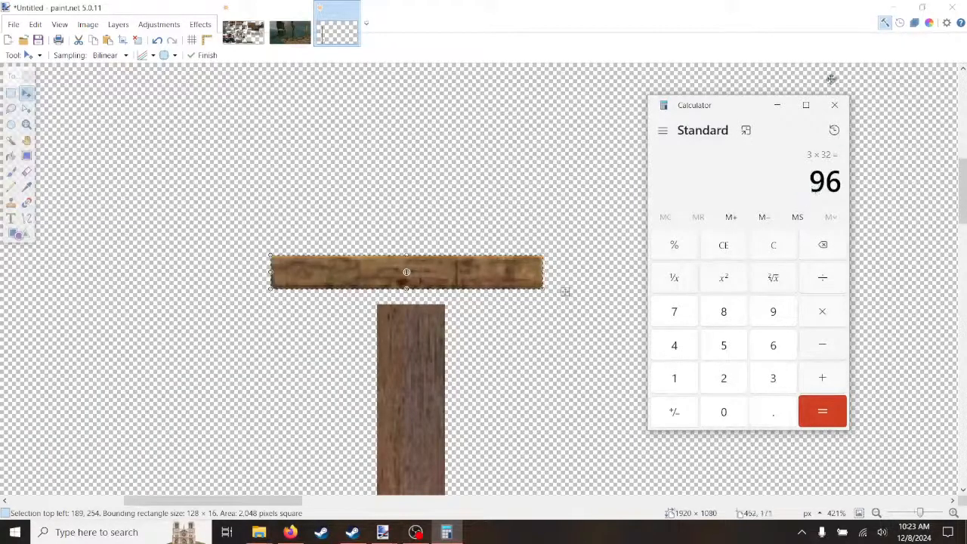
click(835, 105)
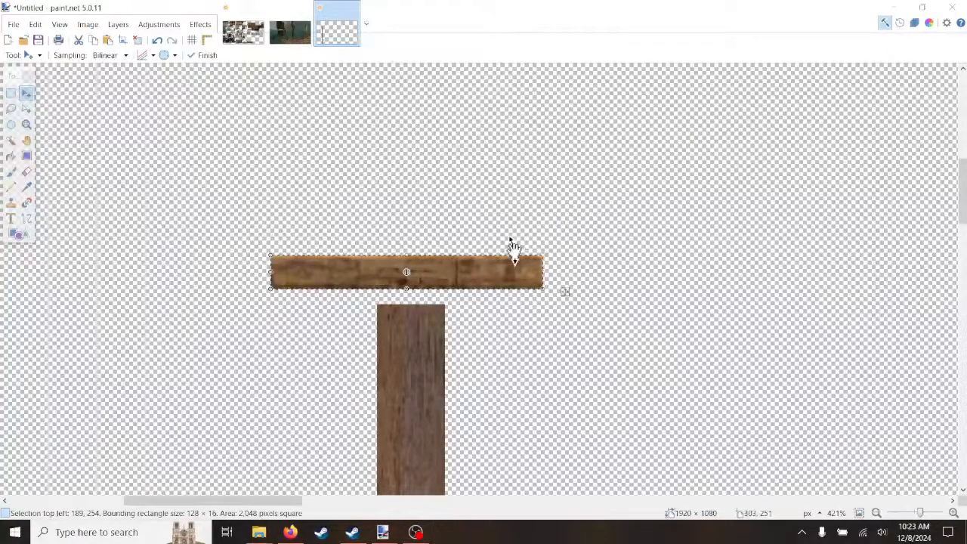
Step: Move the plank strip up to position 192, 223, clear of the mast, and deselect it
drag(454, 271, 461, 271)
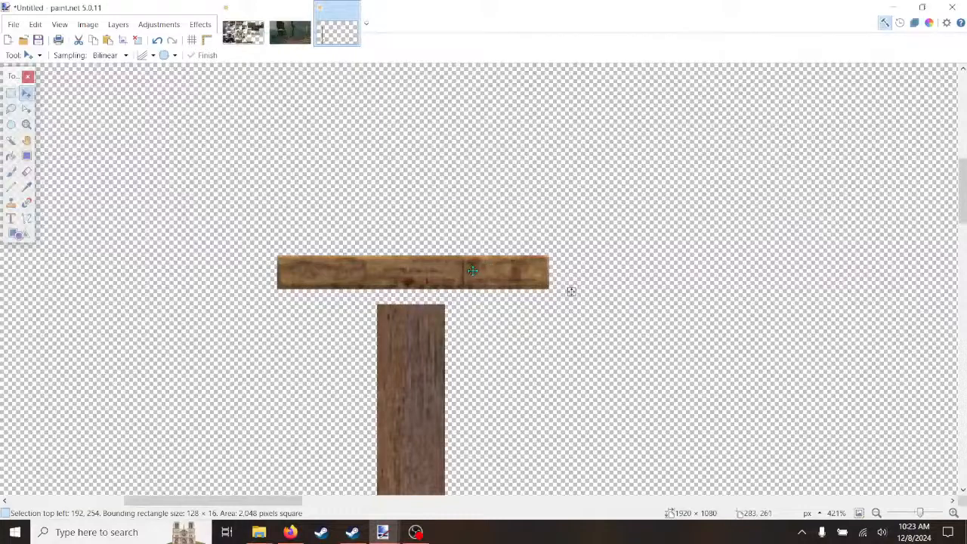
drag(571, 291, 568, 222)
key(s)
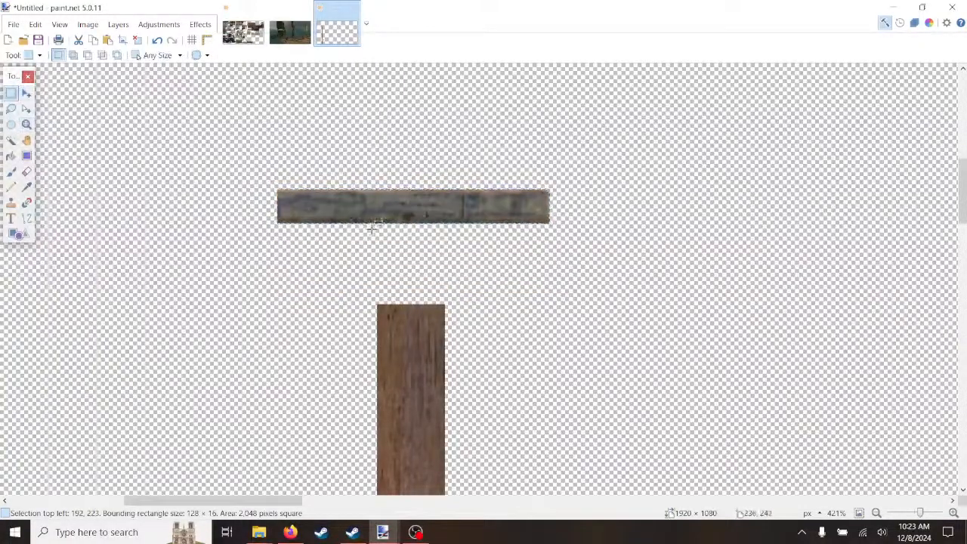
click(332, 265)
Step: Select a 48 × 16 px section at the plank strip's left end and slide the selection outline along the strip and back to compare section lengths
scroll(300, 204, up, 3)
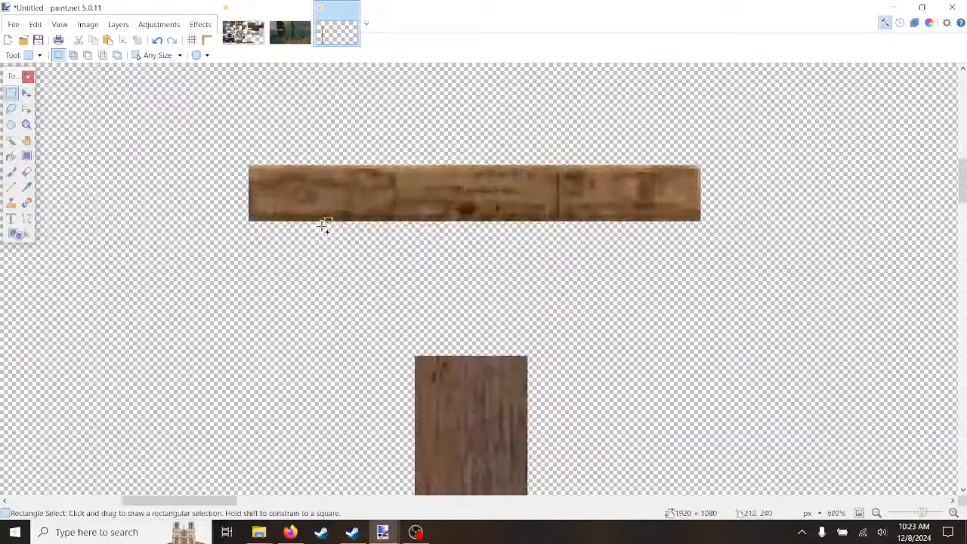
drag(219, 141, 425, 220)
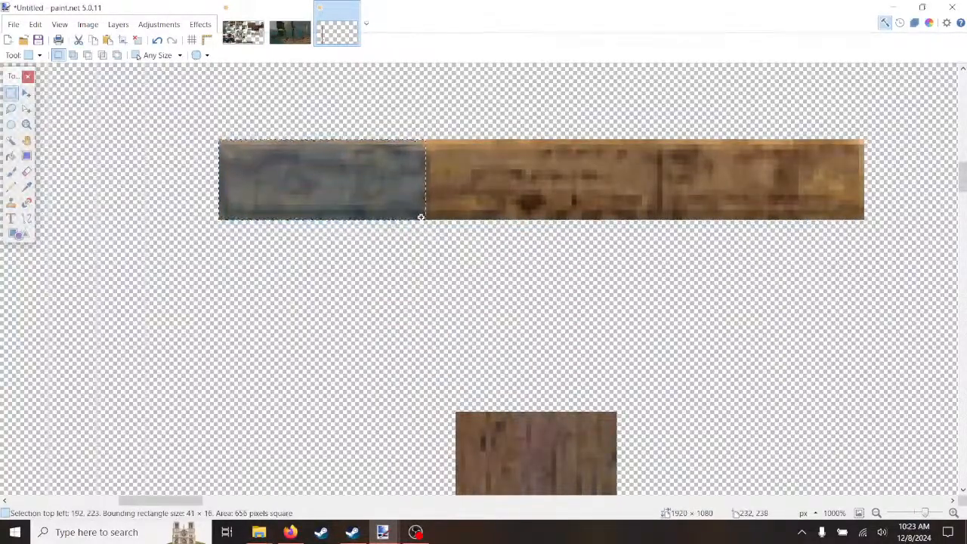
drag(421, 217, 447, 216)
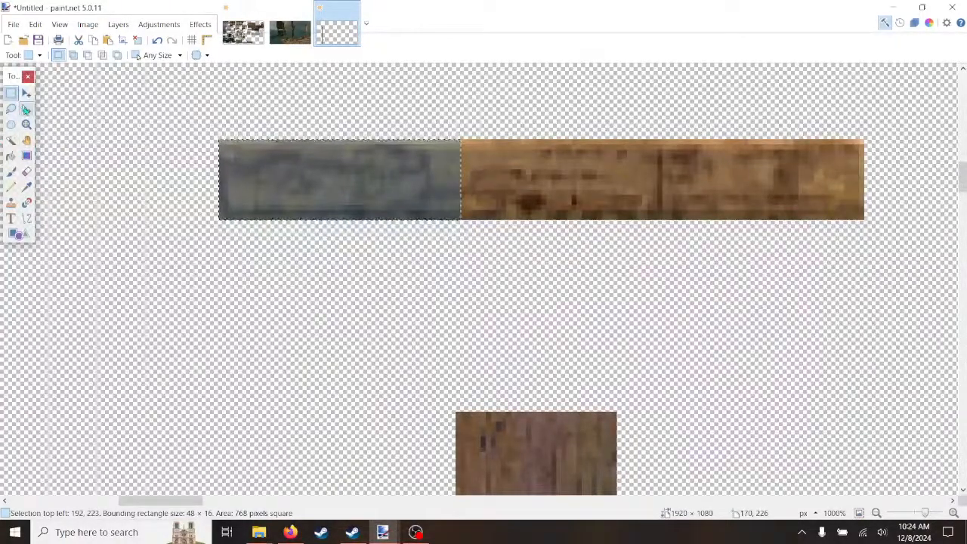
click(26, 111)
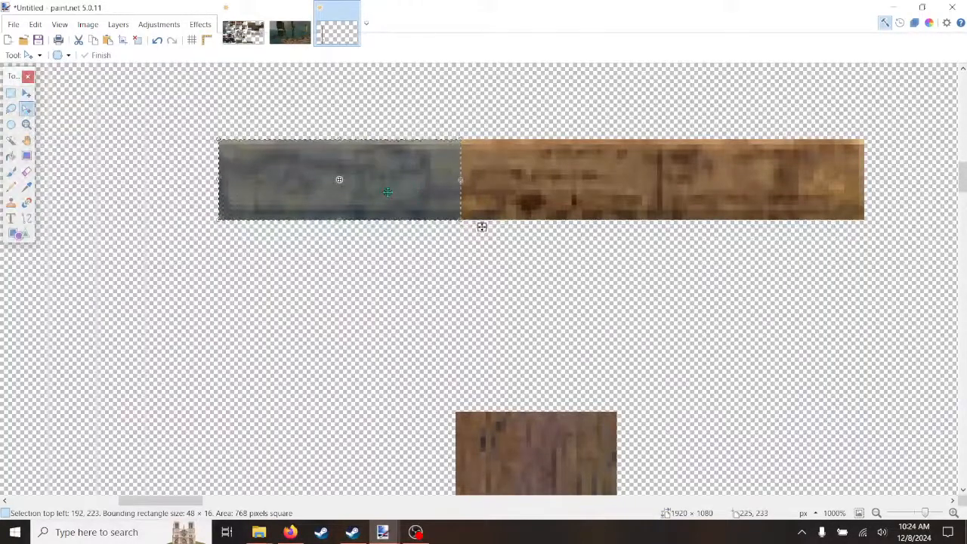
drag(409, 191, 663, 191)
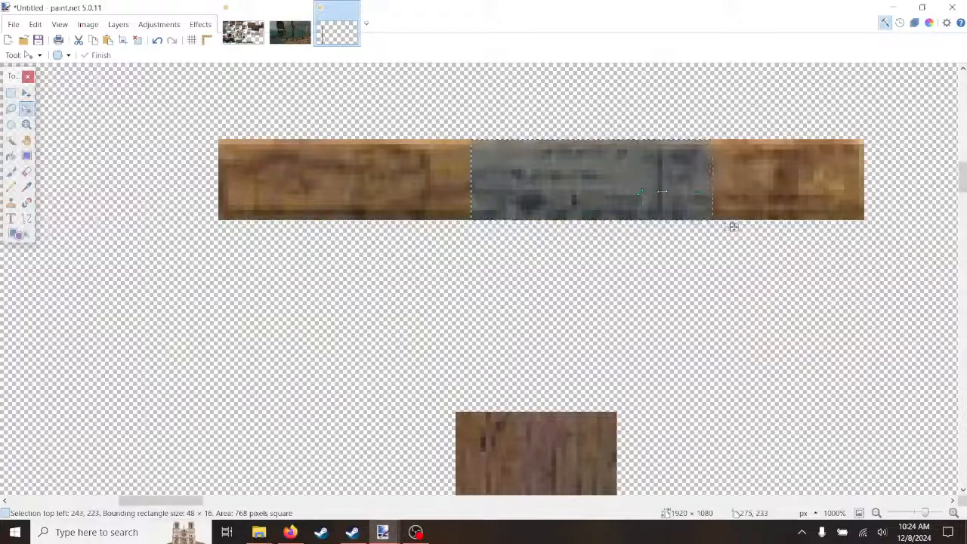
drag(733, 226, 482, 227)
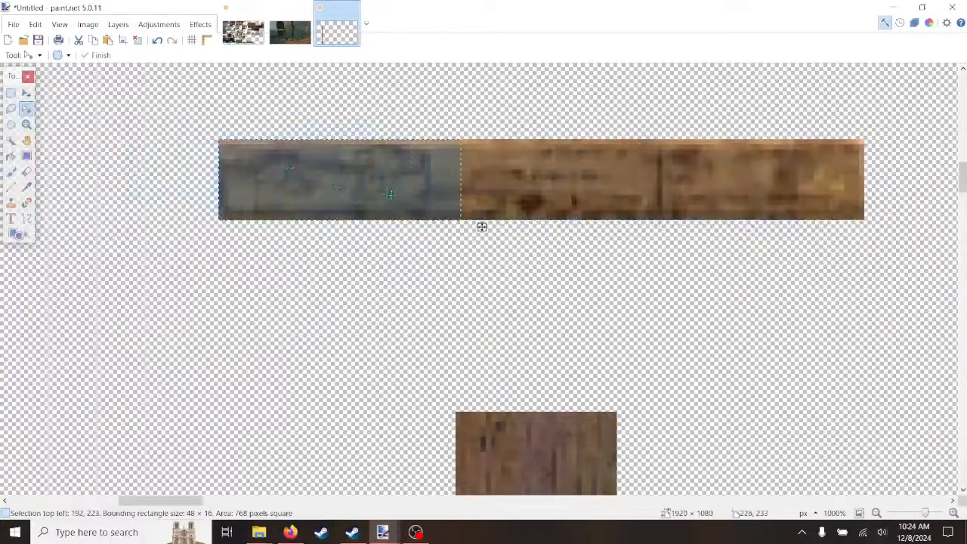
Step: Open Calculator, work out 128 ÷ 3, and close it again
click(16, 532)
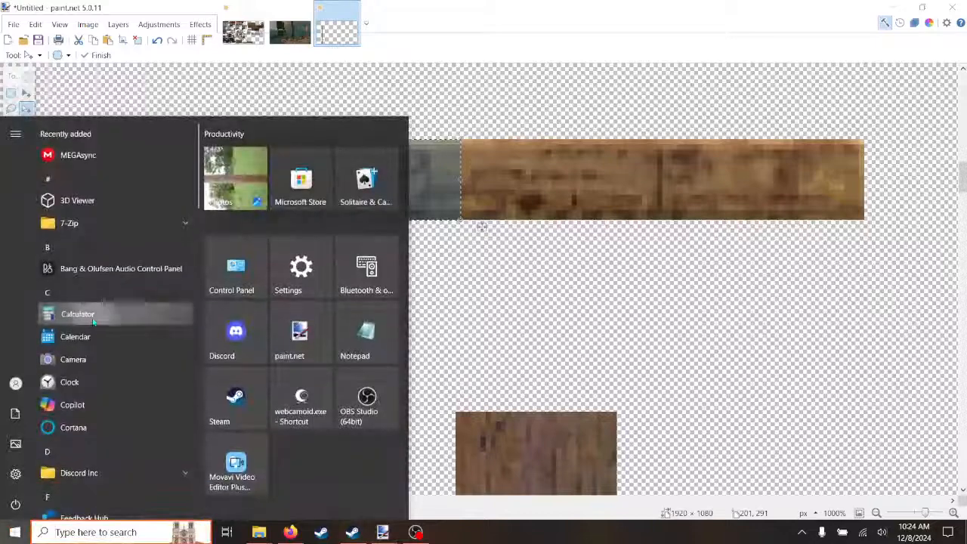
click(93, 322)
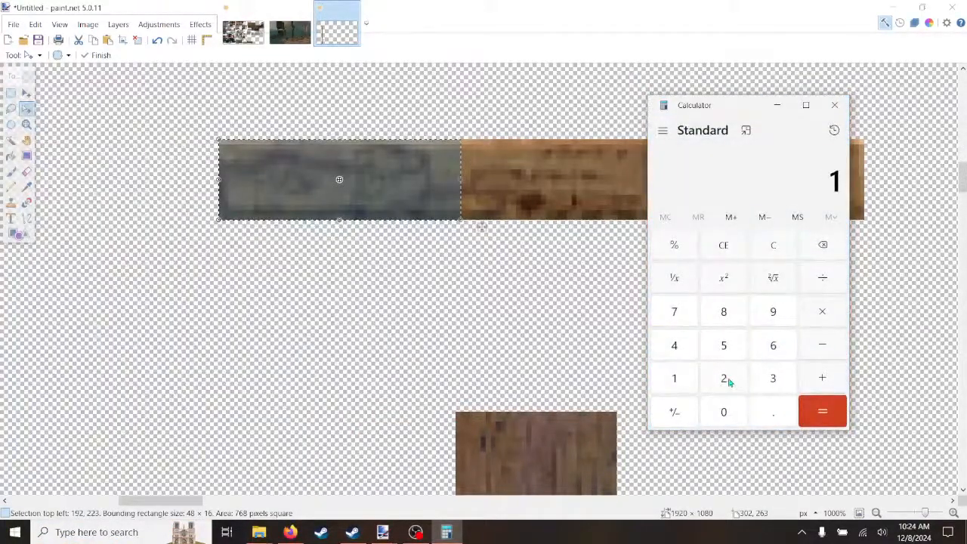
click(728, 382)
click(725, 312)
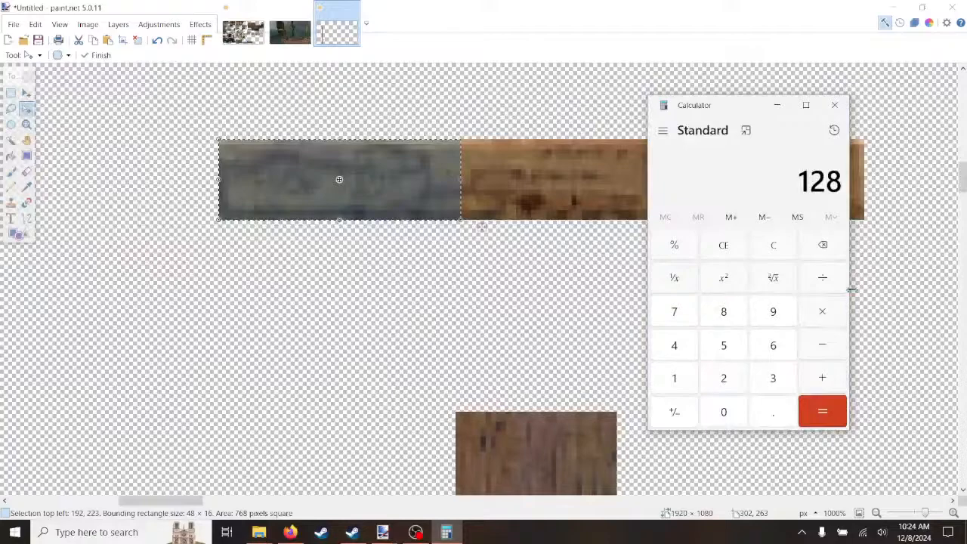
click(782, 379)
click(823, 411)
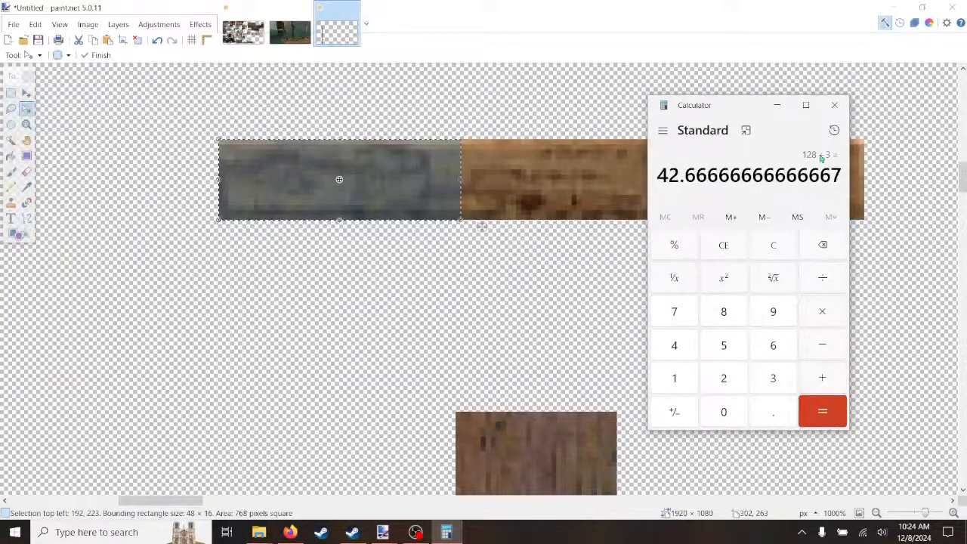
click(836, 106)
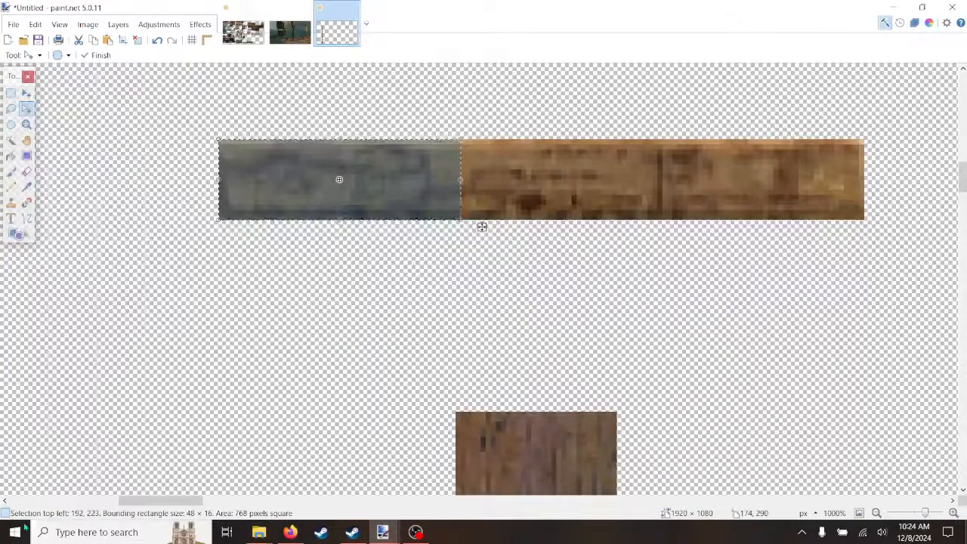
Step: Open Calculator again, work out 3 × 36, and close it
key(super)
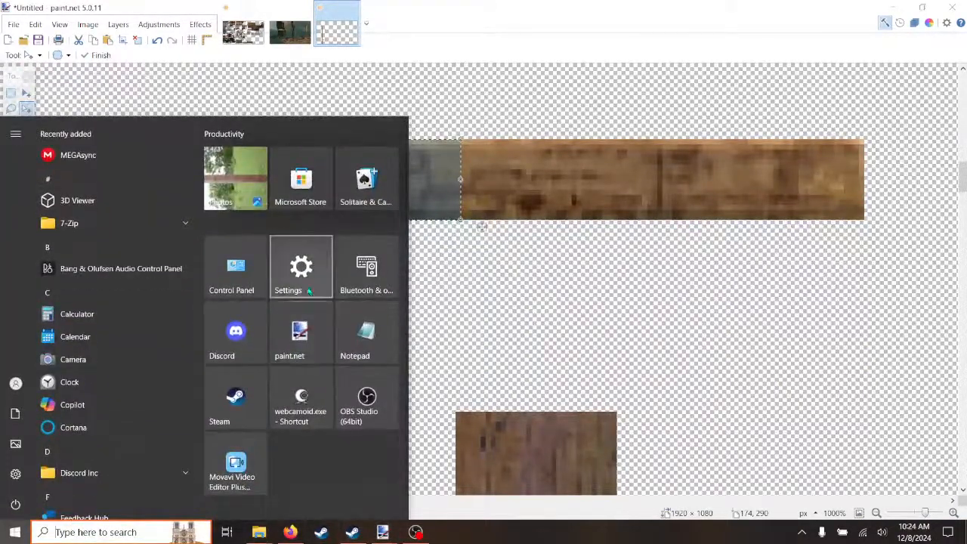
click(70, 317)
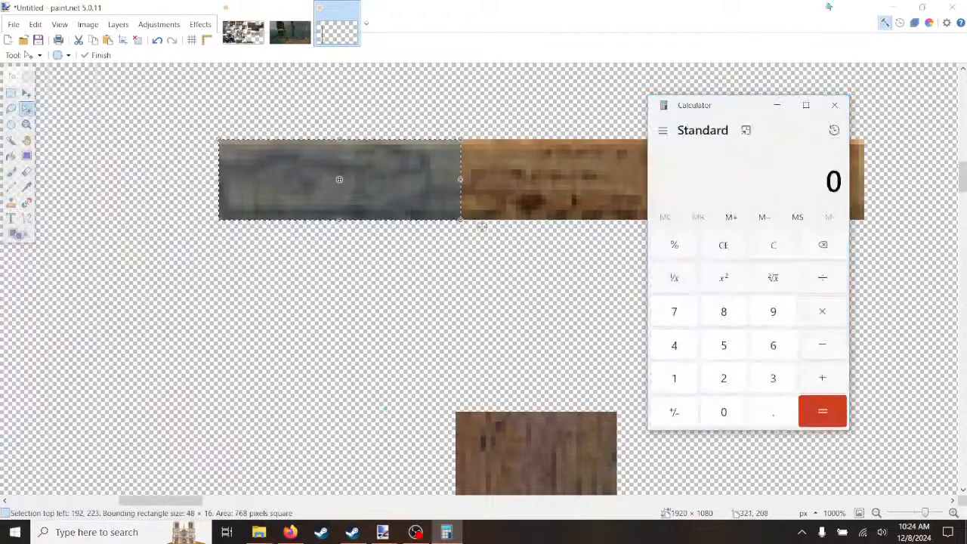
drag(754, 108, 538, 132)
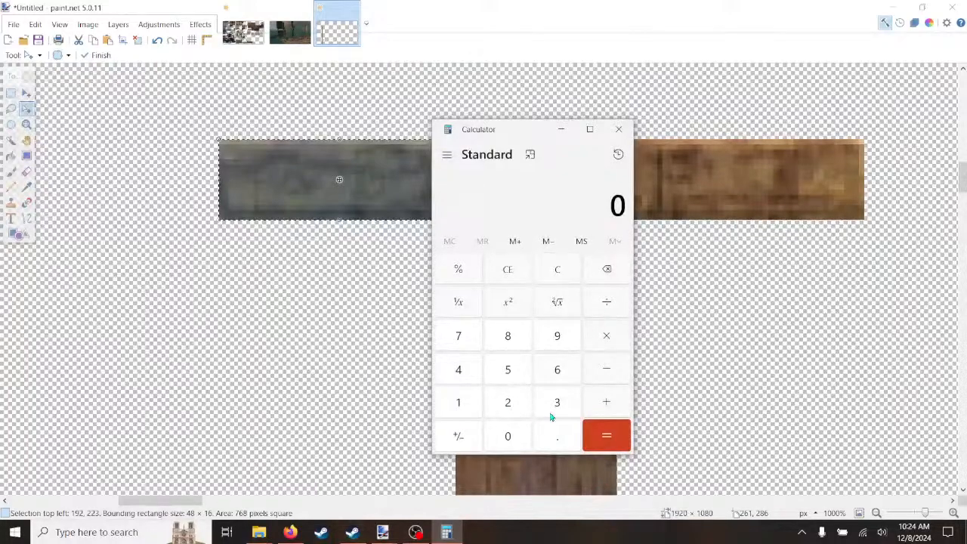
click(560, 372)
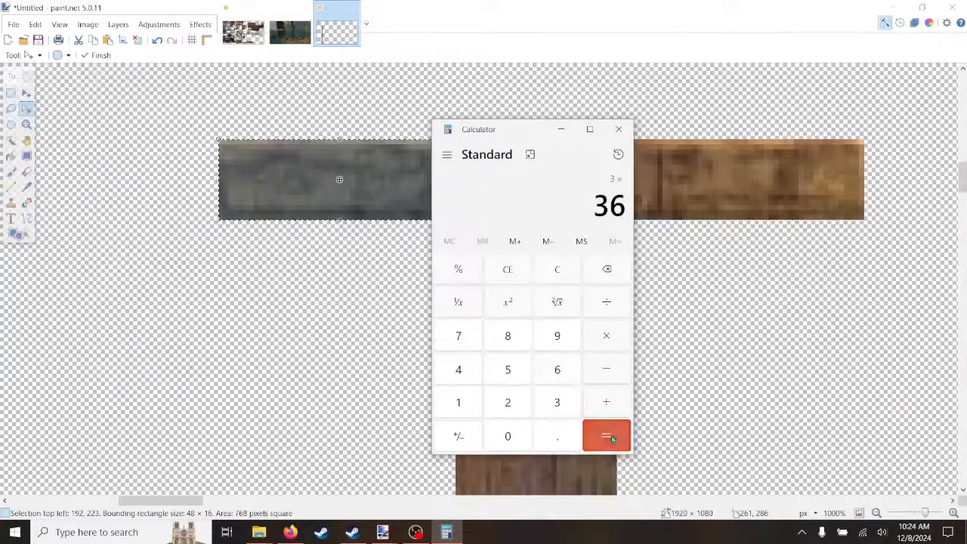
click(611, 436)
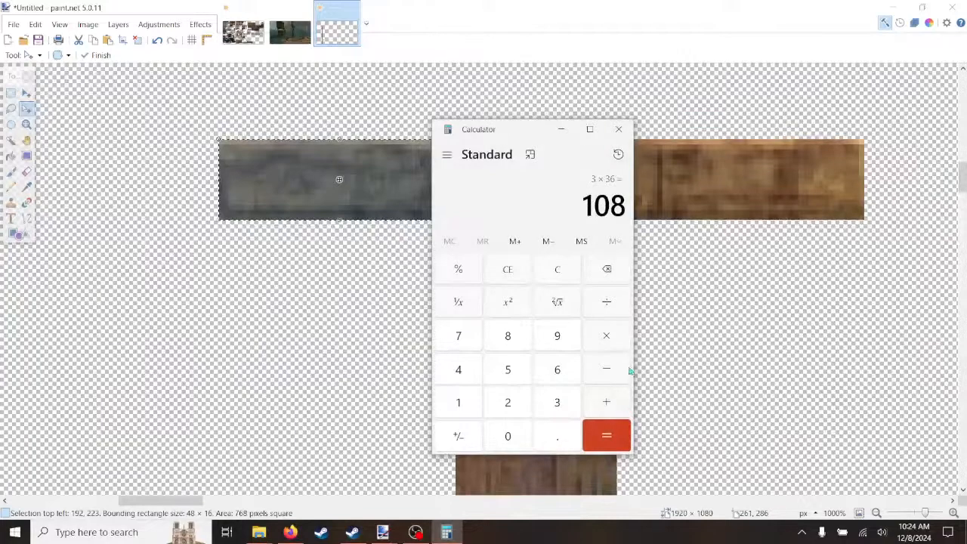
click(619, 129)
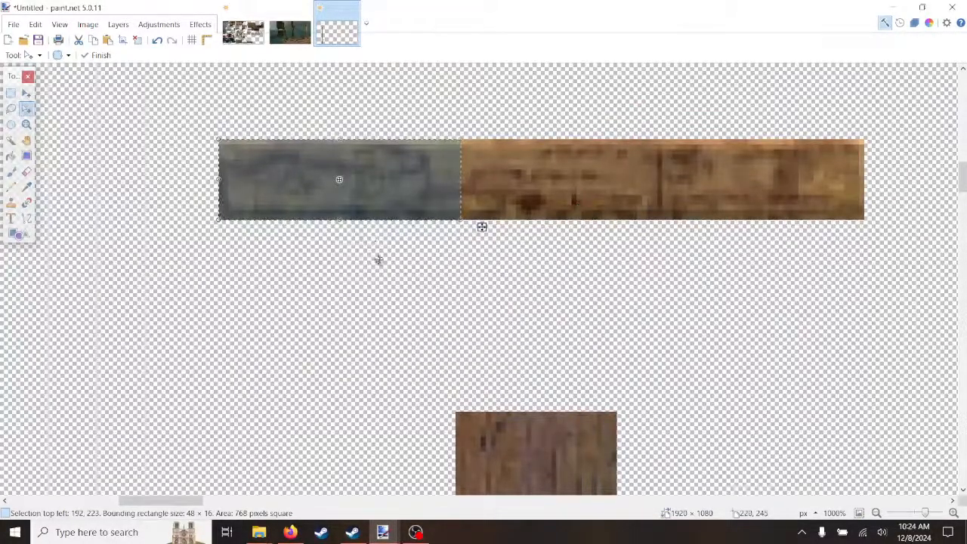
Step: Clear the partial selection and select the whole 128 × 16 px plank strip
click(10, 92)
key(ctrl+z)
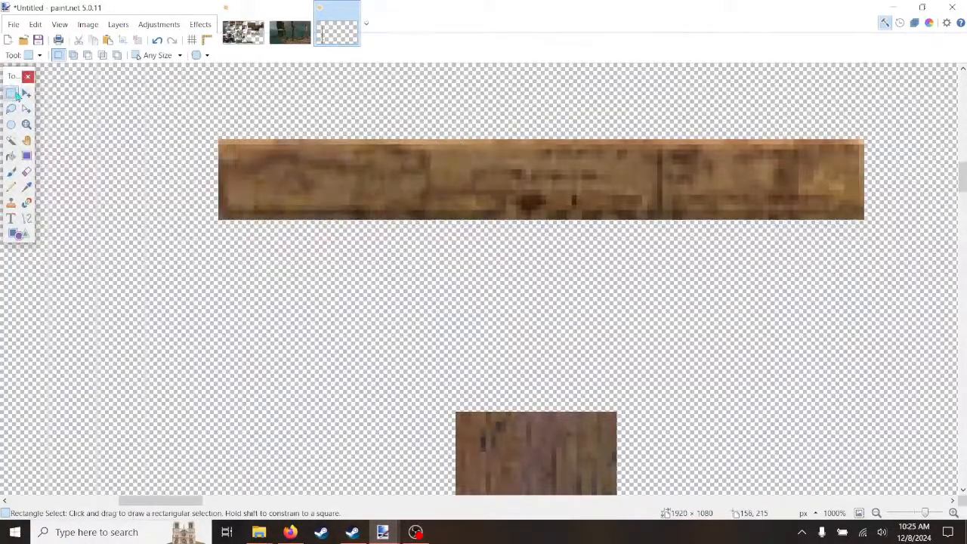
drag(220, 141, 859, 216)
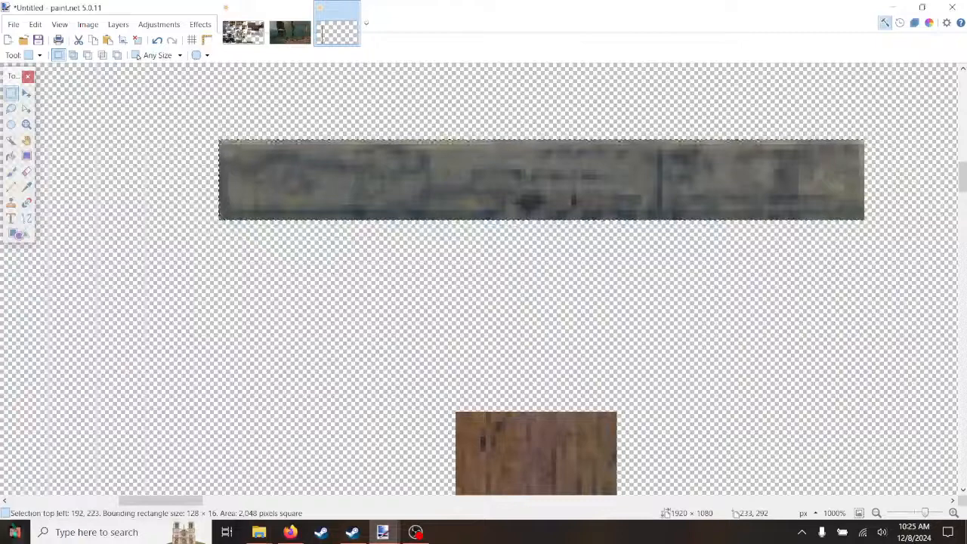
Step: Recheck the plank strip's target length in Calculator and close it again
click(15, 532)
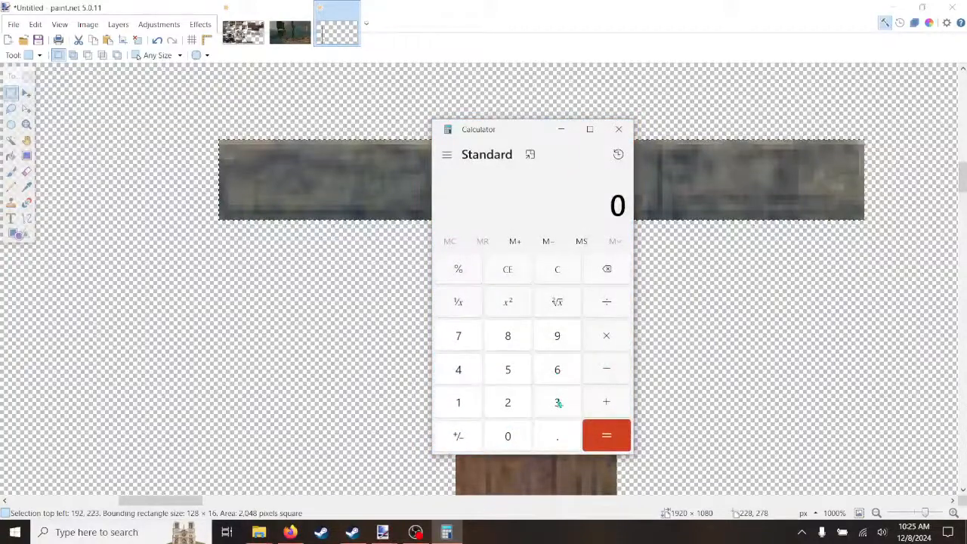
click(509, 402)
click(605, 437)
click(619, 129)
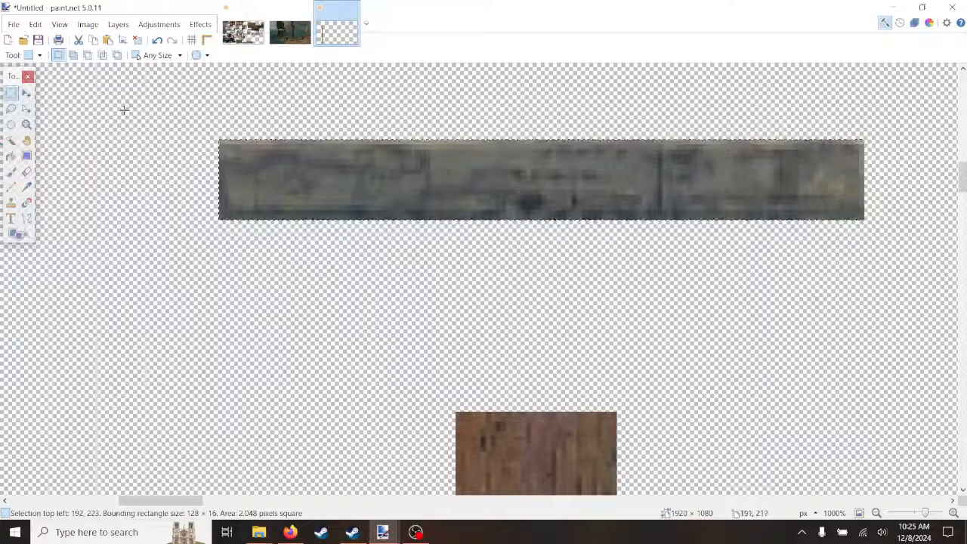
Step: Cut and repaste the plank strip, shorten it to 96 × 16 px at position 209, 233 above the mast, and deselect it
key(ctrl+z)
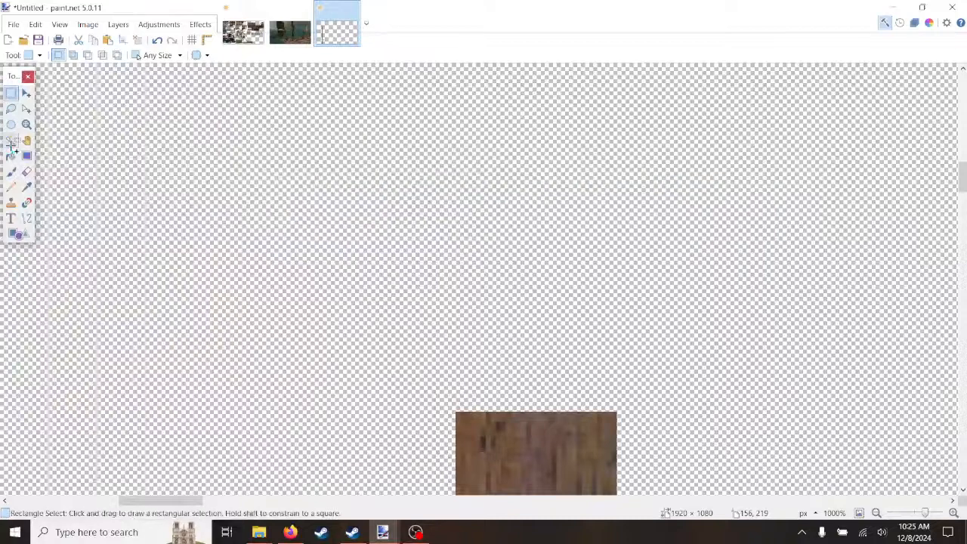
key(ctrl+v)
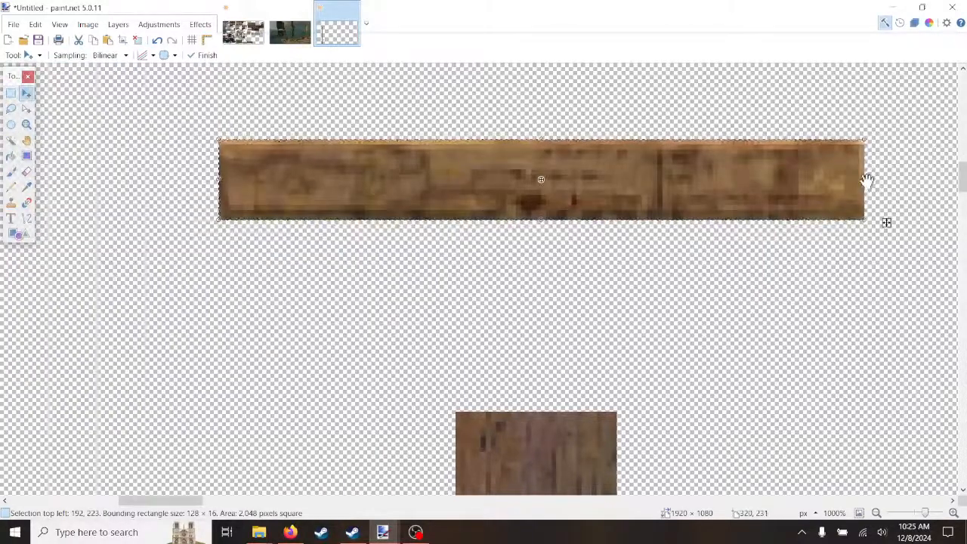
drag(867, 180, 792, 248)
drag(581, 245, 587, 226)
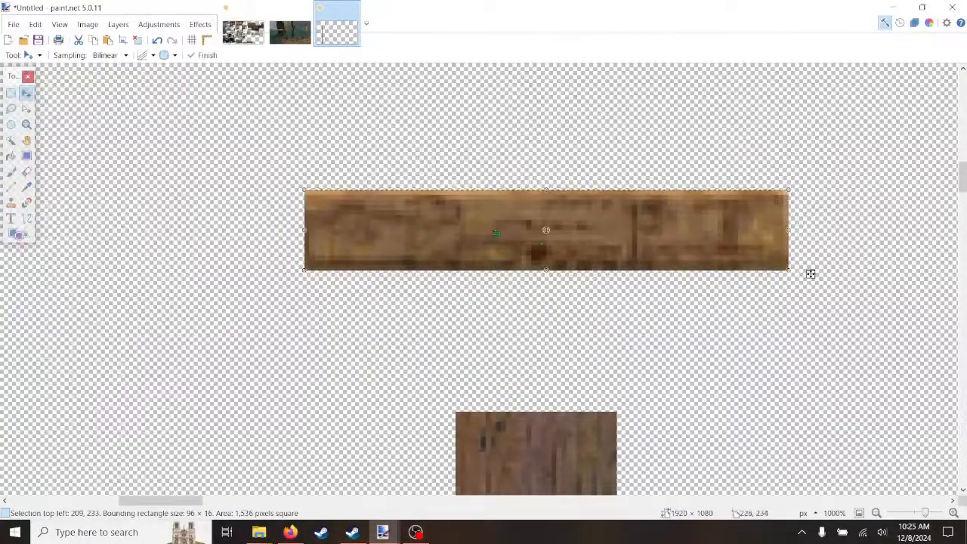
click(12, 93)
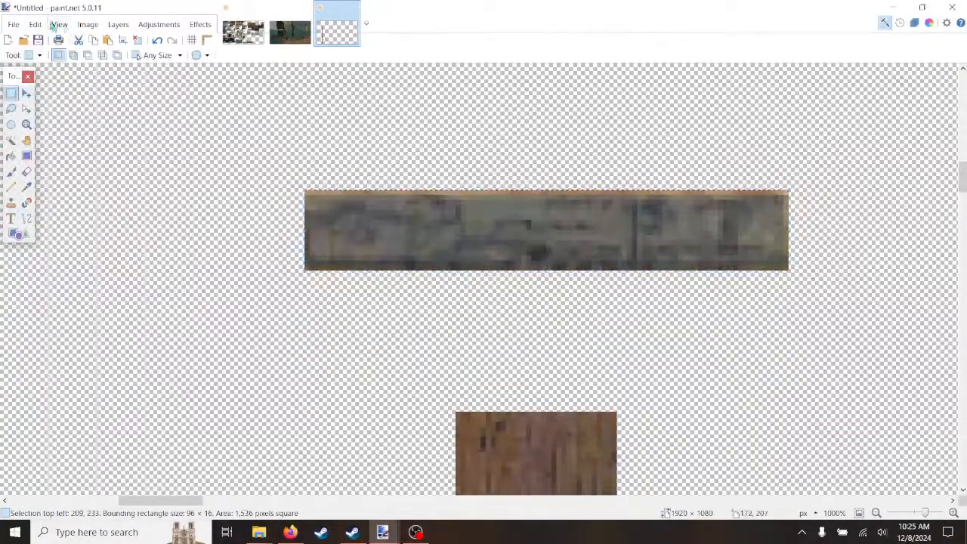
click(88, 28)
click(106, 189)
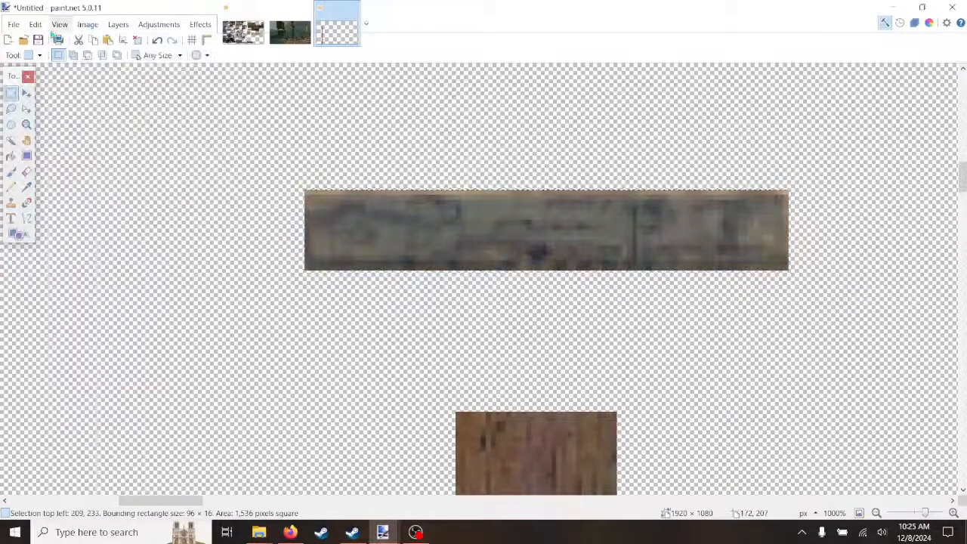
click(36, 24)
click(77, 270)
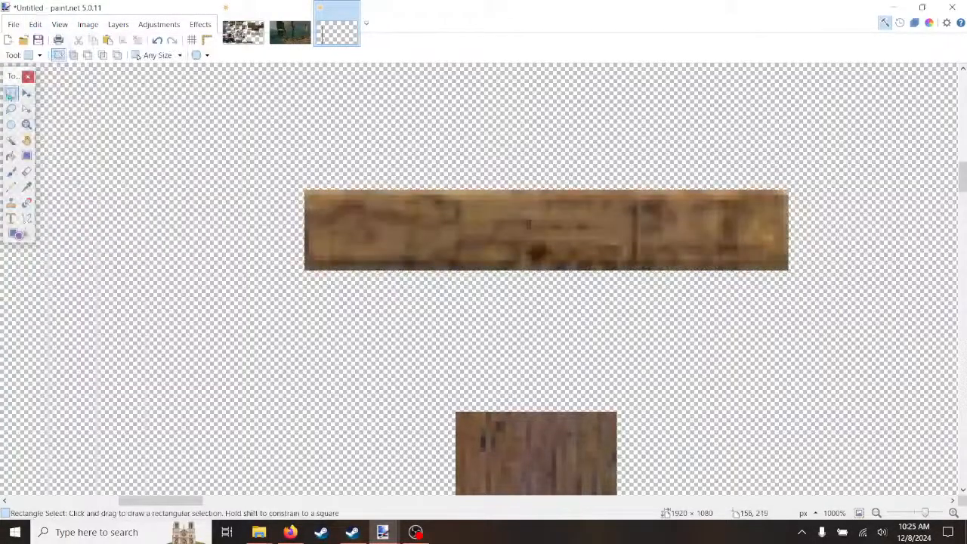
click(181, 56)
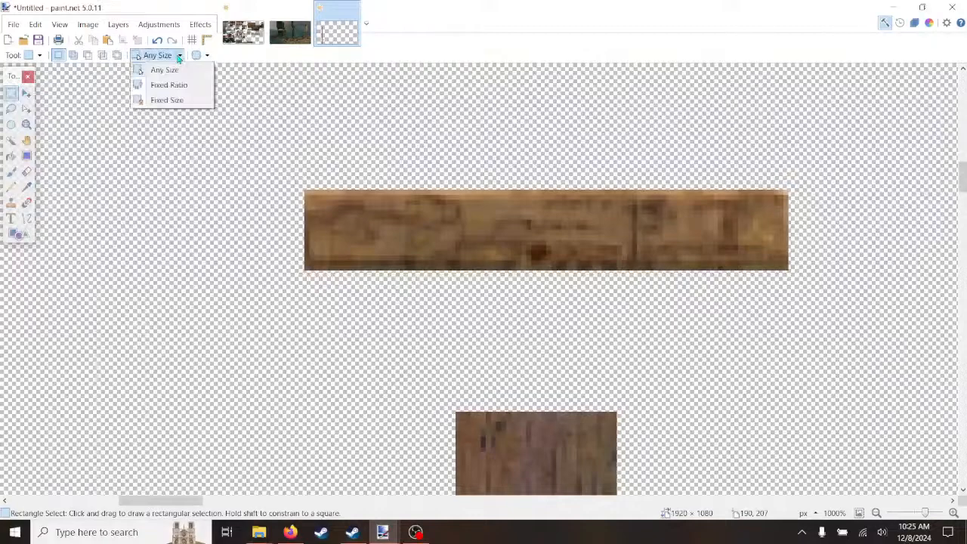
click(175, 101)
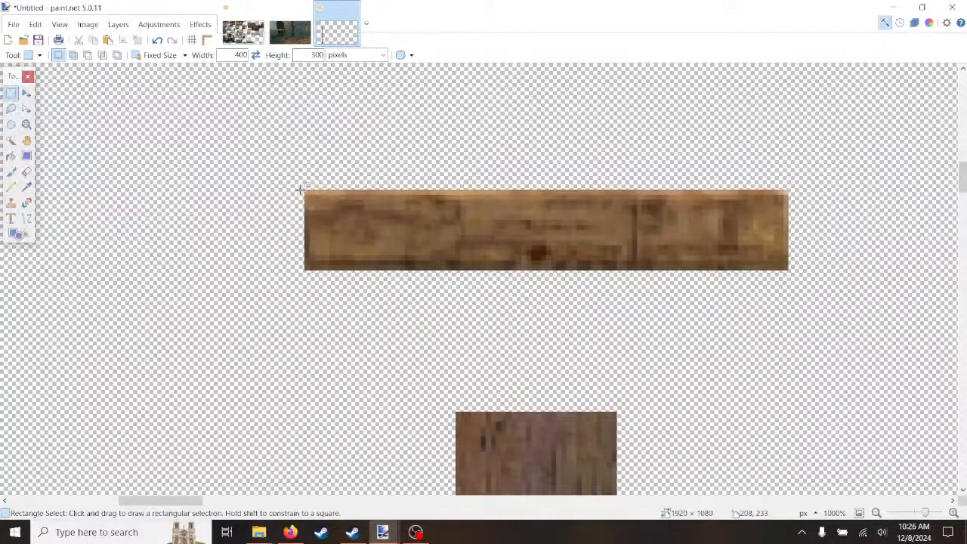
click(350, 224)
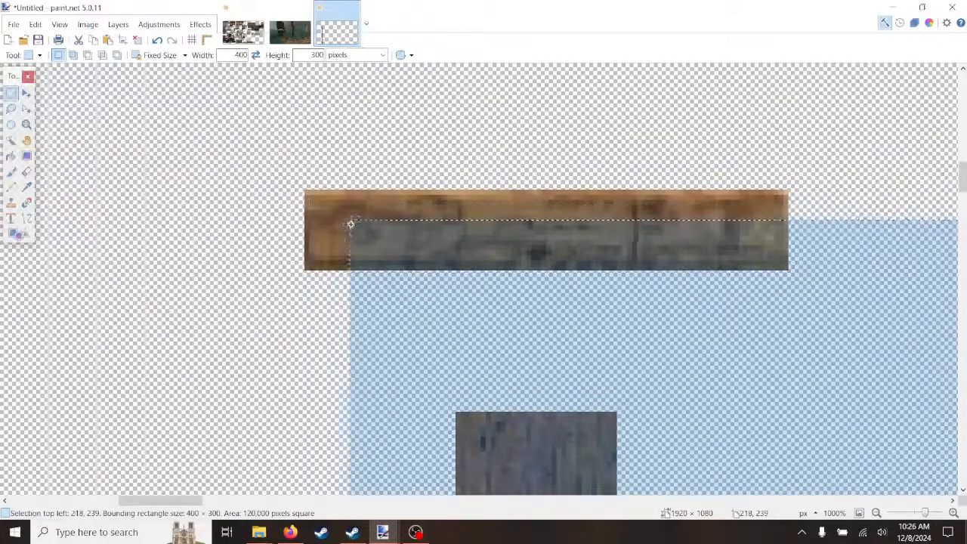
click(182, 55)
click(176, 77)
click(275, 232)
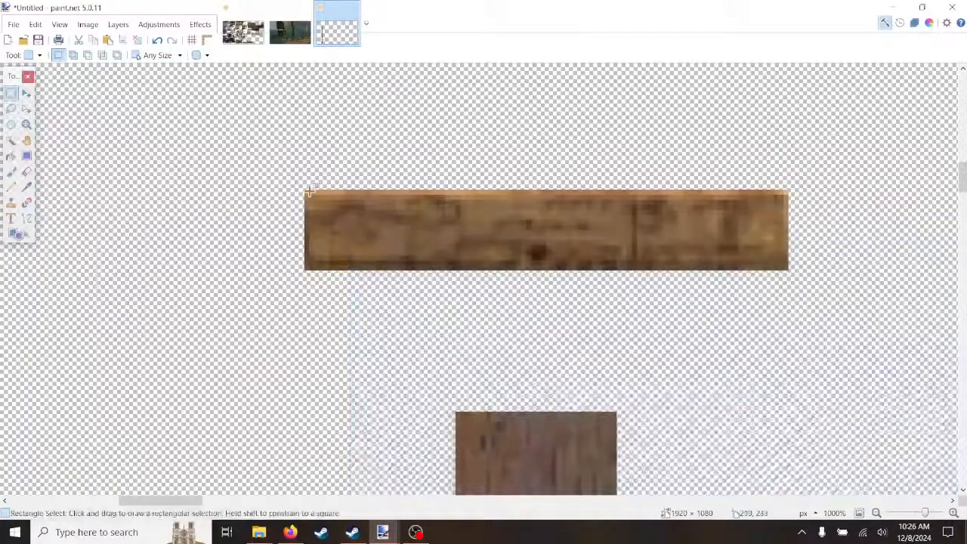
drag(305, 191, 365, 270)
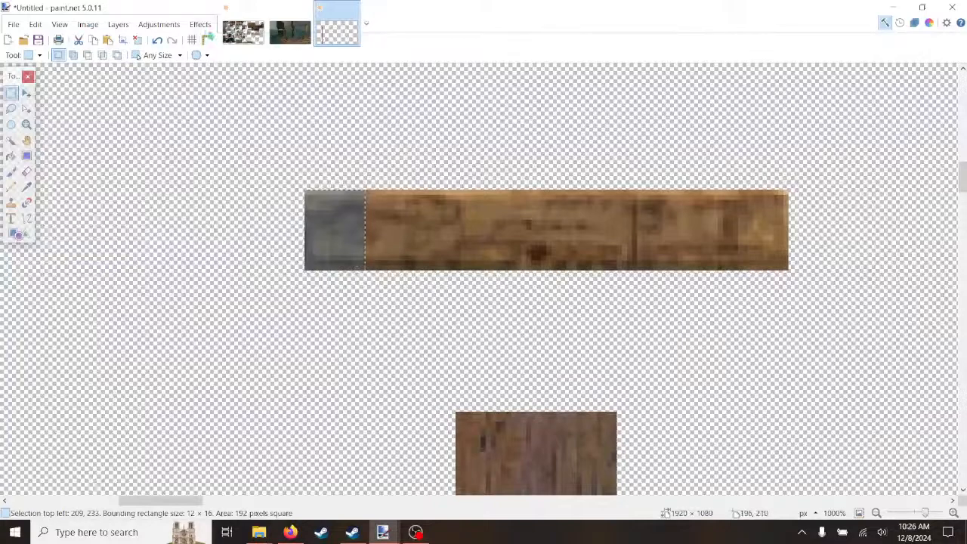
Step: Set the rectangle selection to a fixed size of 32 × 16 pixels and select the left third of the plank strip
click(179, 55)
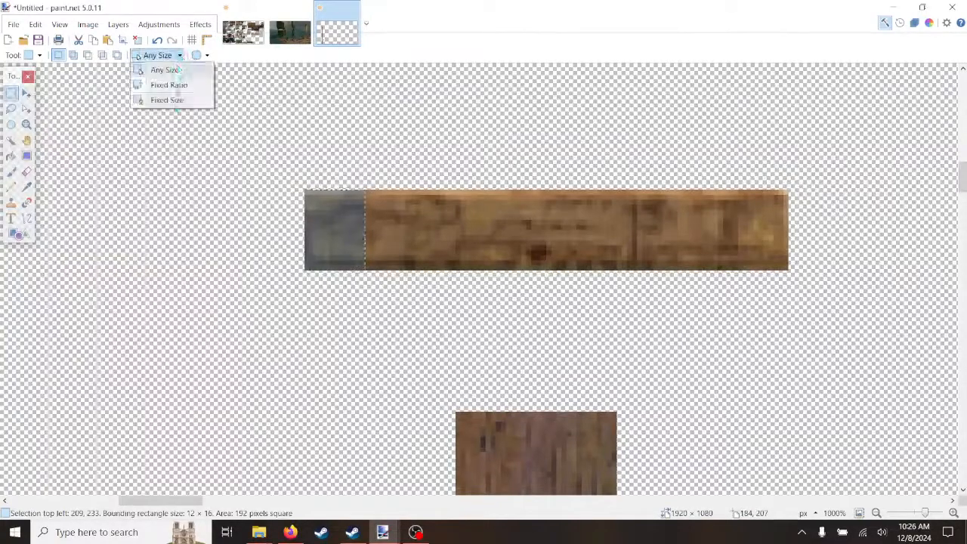
click(168, 101)
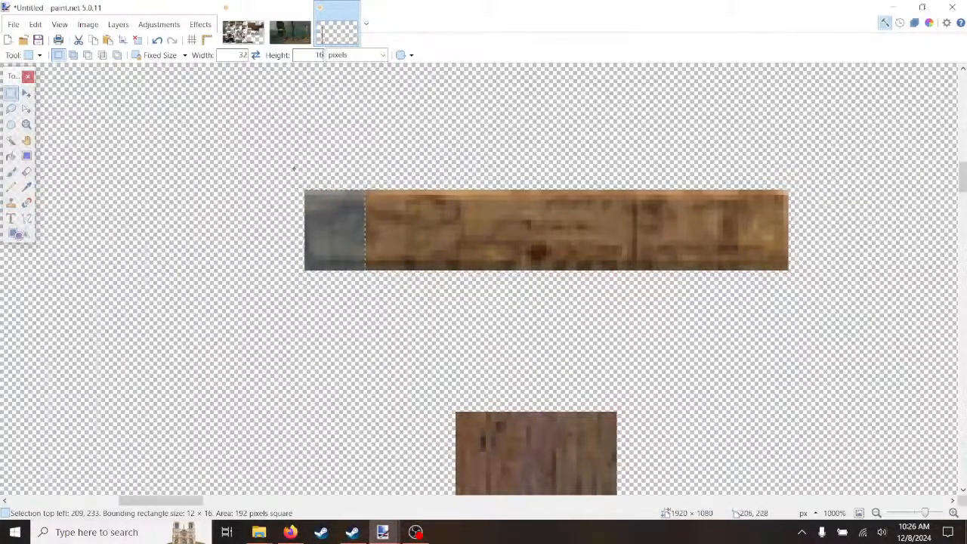
click(308, 195)
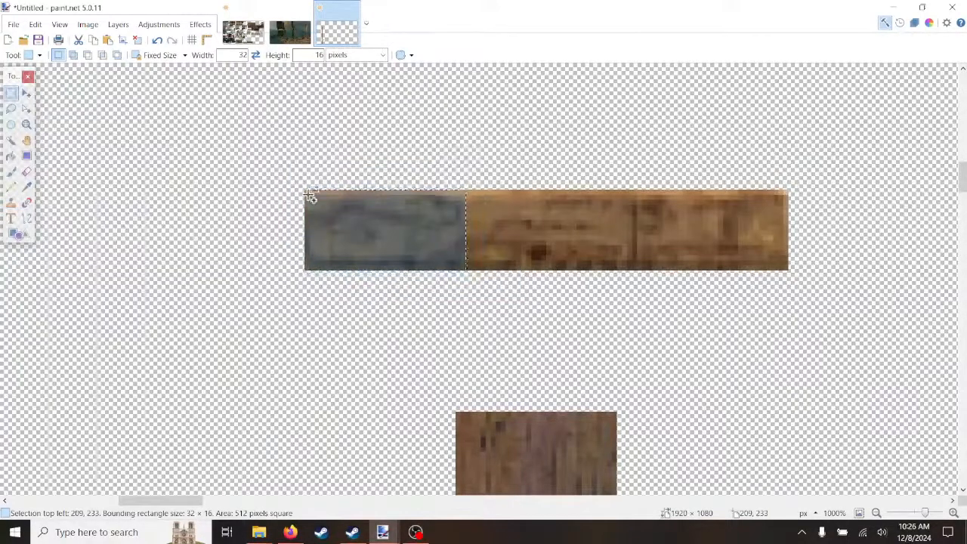
Step: Cut and repaste the plank strip's left 32 × 16 px section at position 207, 261, touching the mast's upper-left corner
key(Delete)
key(ctrl+v)
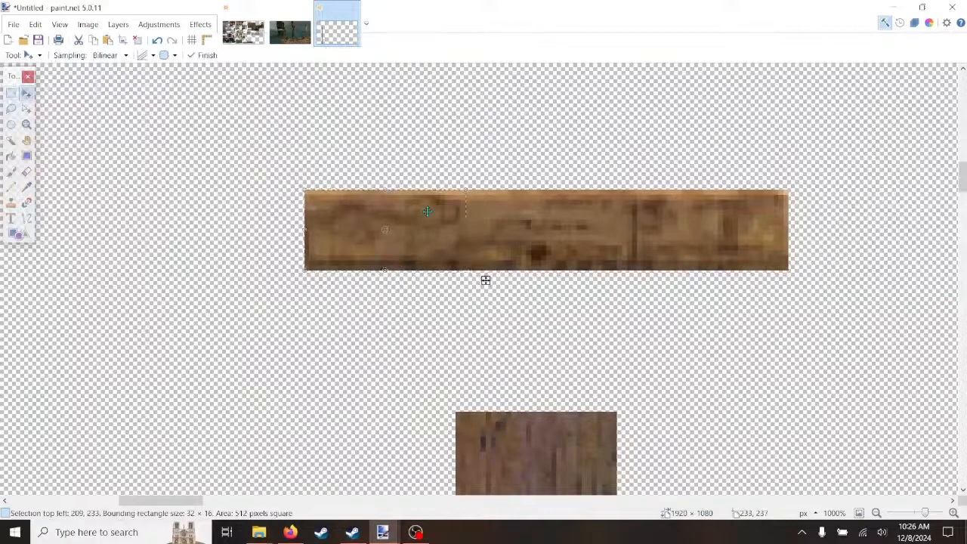
mouse_move(486, 276)
mouse_down()
mouse_move(471, 432)
mouse_move(476, 421)
mouse_up()
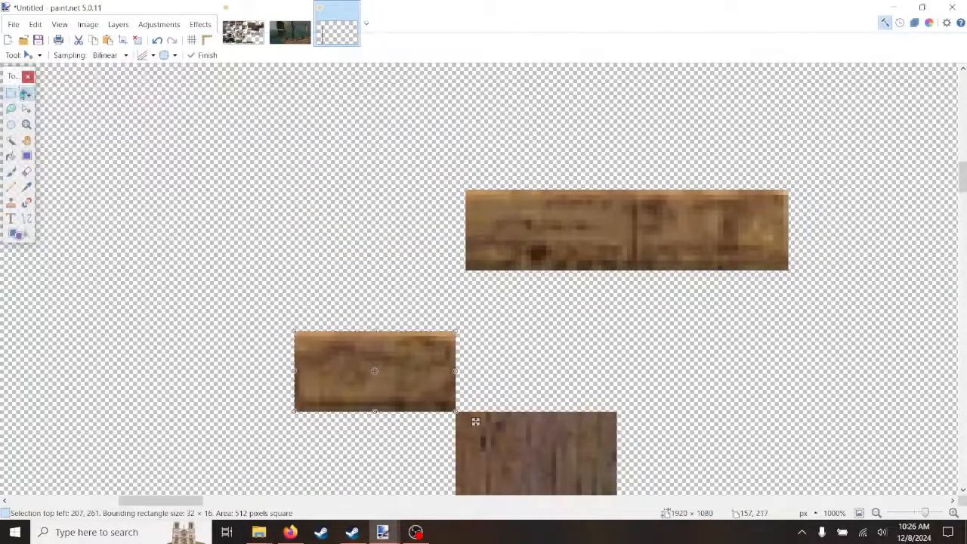
Step: Cut and repaste the plank strip's middle 32 × 16 px section directly on top of the mast at position 239, 261
key(s)
click(467, 193)
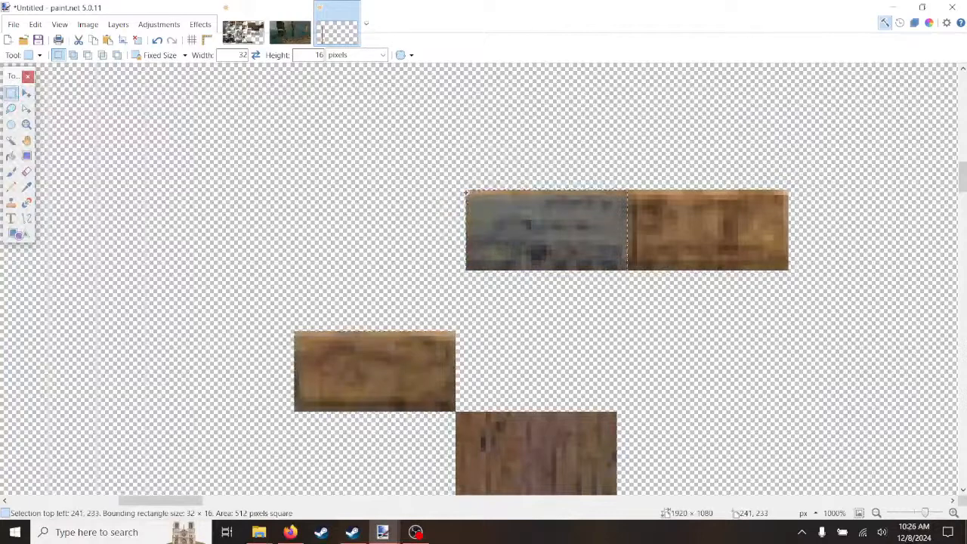
key(ctrl+d)
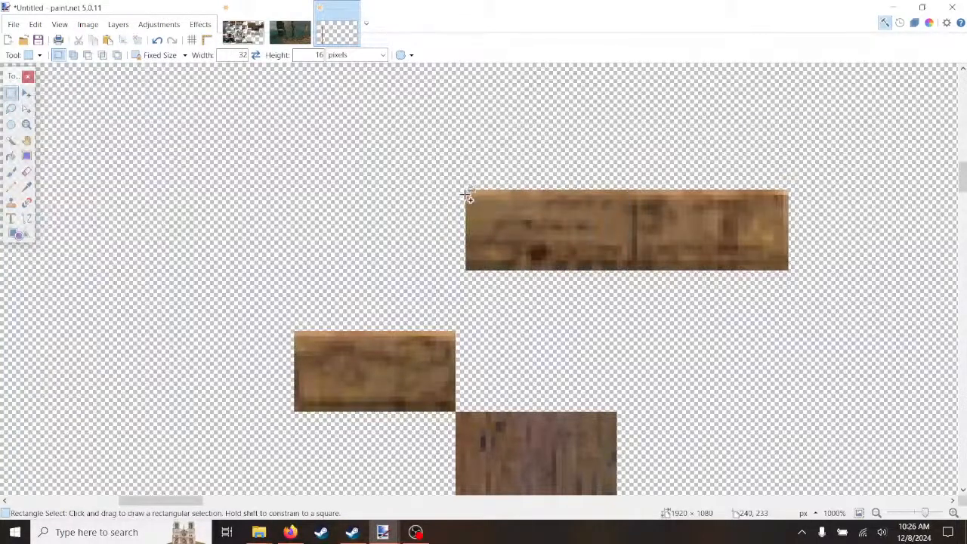
click(156, 42)
click(87, 24)
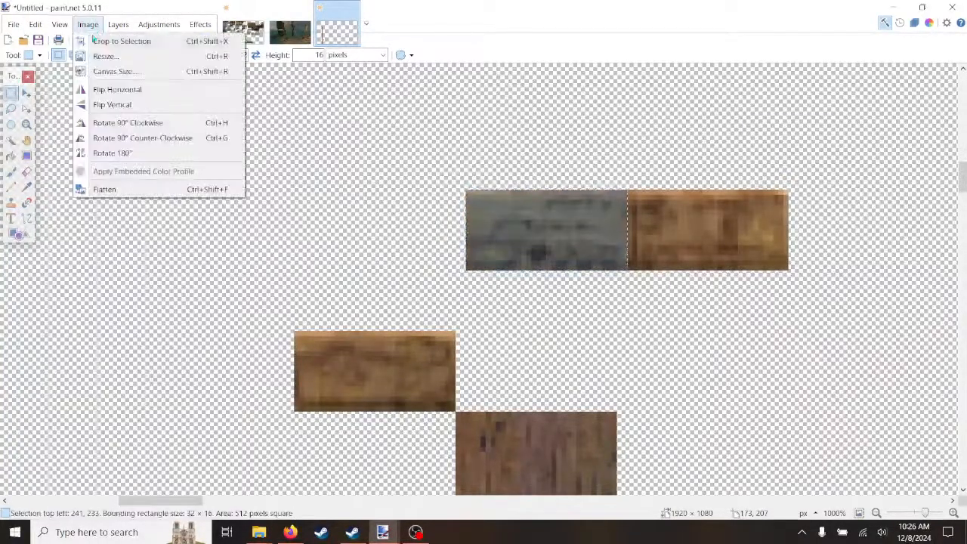
click(104, 186)
key(Delete)
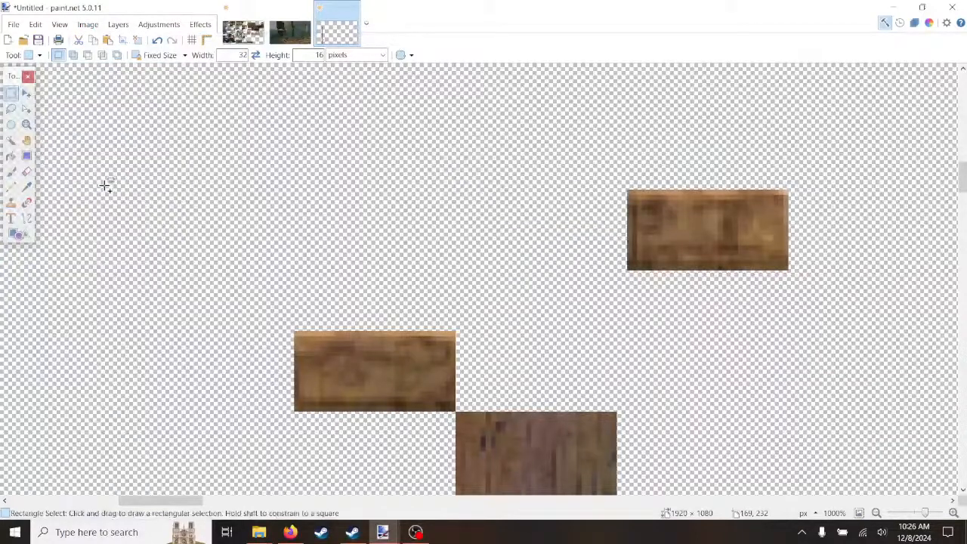
key(ctrl+v)
drag(634, 248, 622, 377)
drag(586, 343, 585, 353)
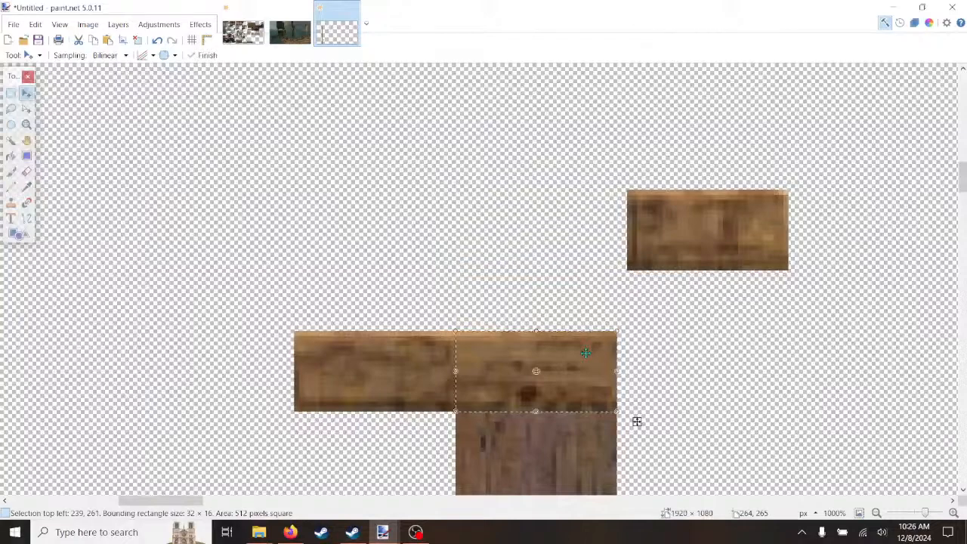
Step: Cut and repaste the remaining 32 × 16 px plank section at position 271, 261 to complete the platform's right side
key(s)
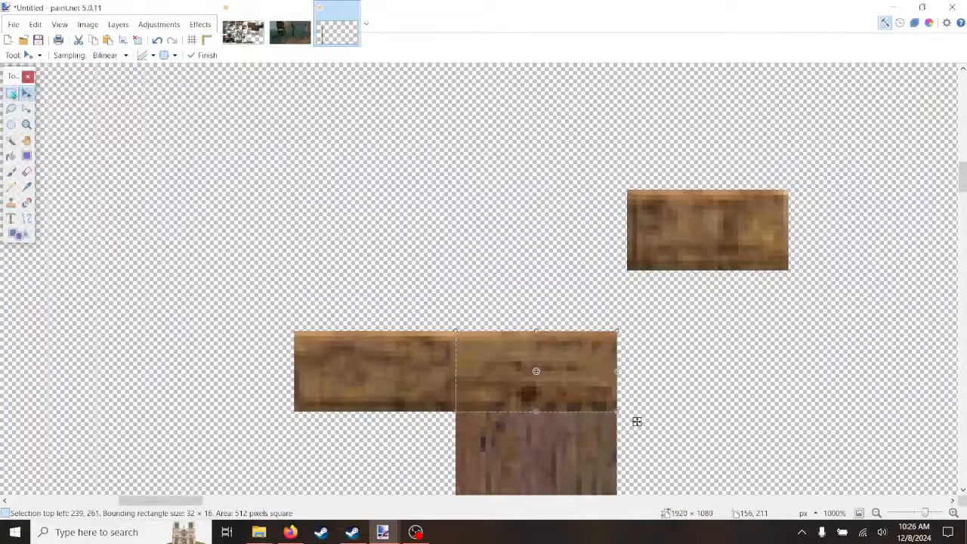
click(629, 190)
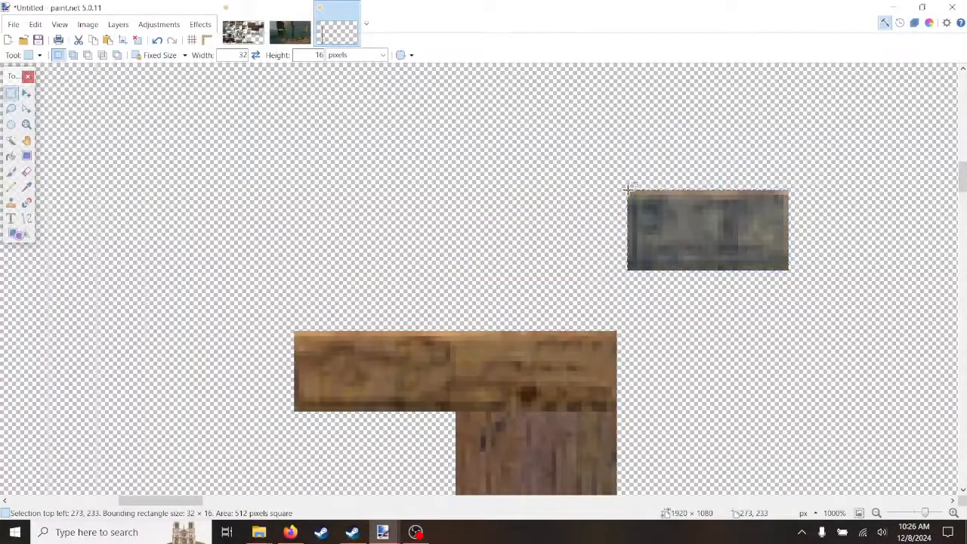
key(ctrl+x)
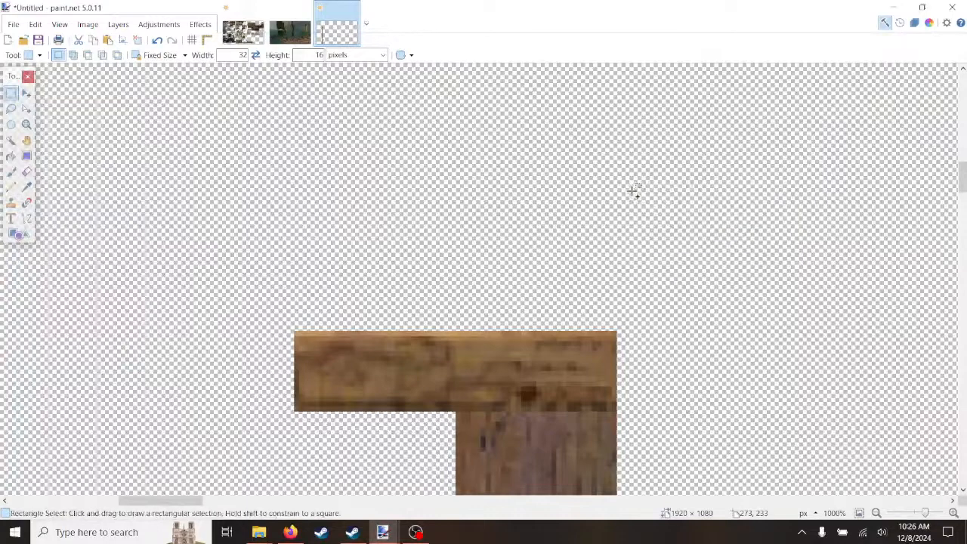
key(ctrl+v)
drag(808, 279, 799, 421)
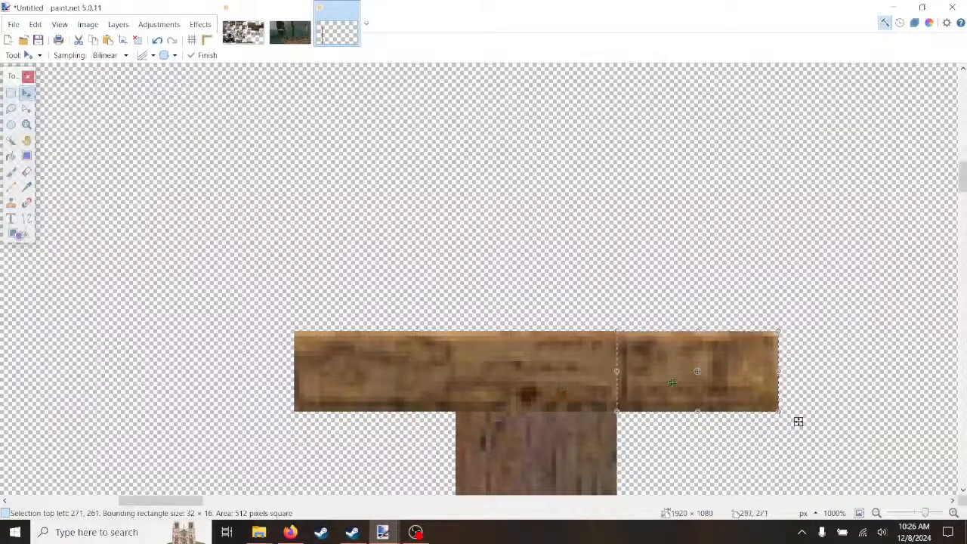
Step: Examine the finished platform, and study the crow's nest and masts in the ship photo as reference
scroll(603, 264, down, 2)
scroll(741, 282, down, 4)
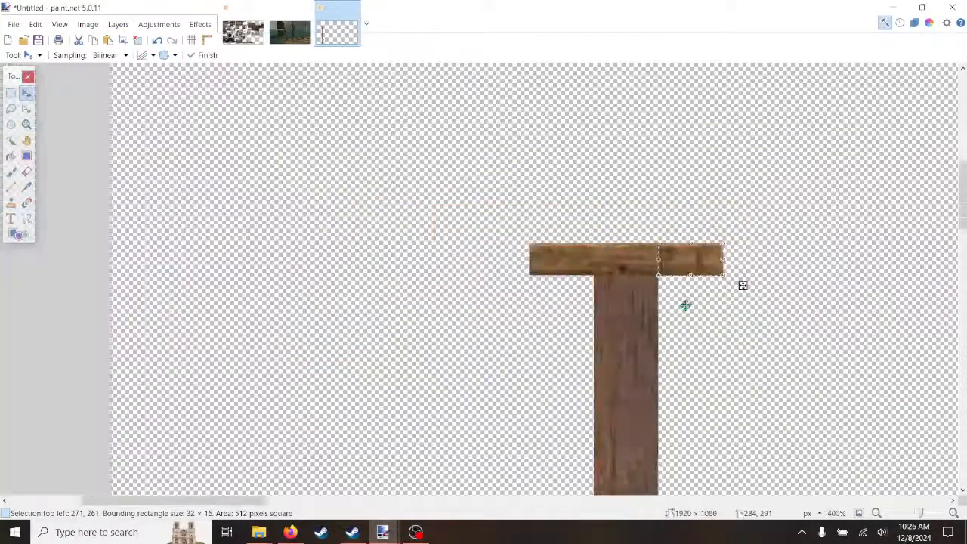
scroll(755, 281, up, 2)
scroll(755, 281, up, 1)
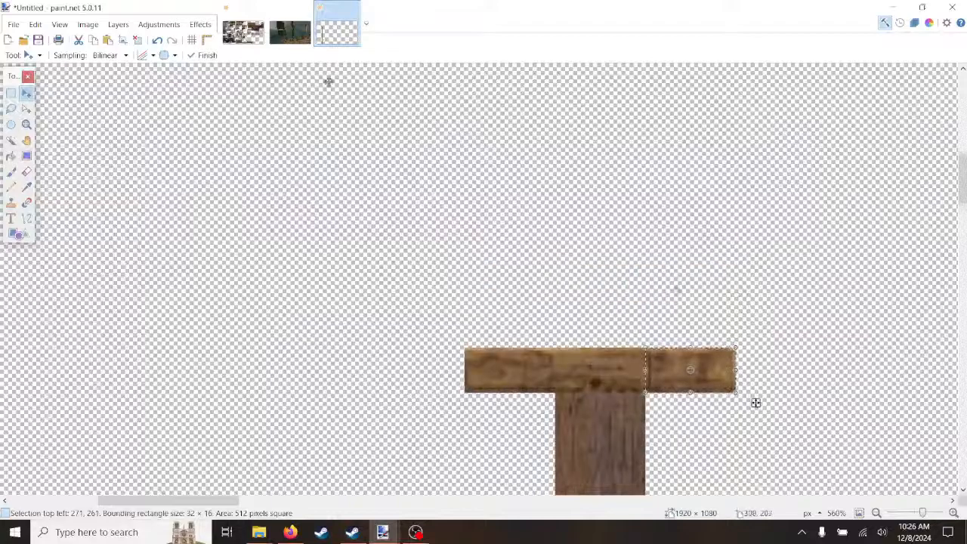
click(289, 32)
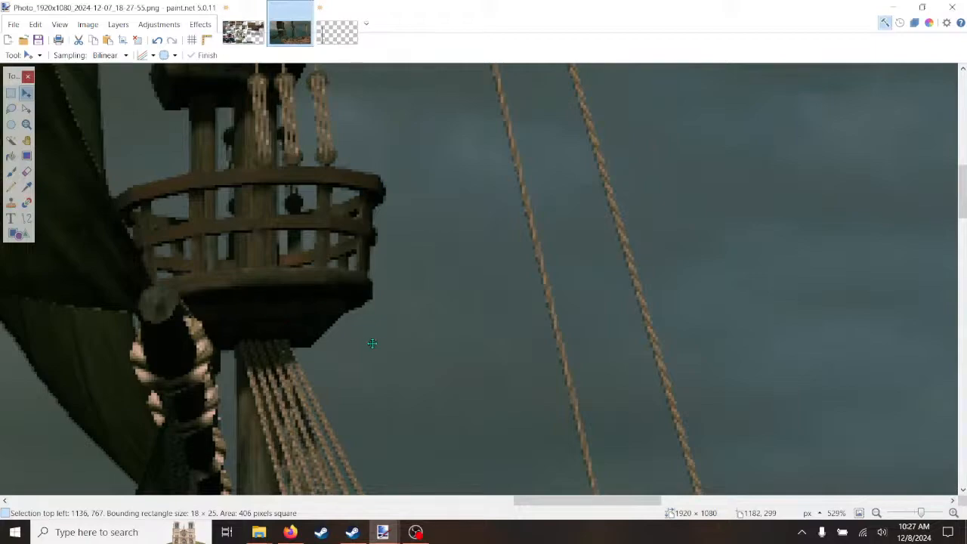
scroll(488, 354, down, 8)
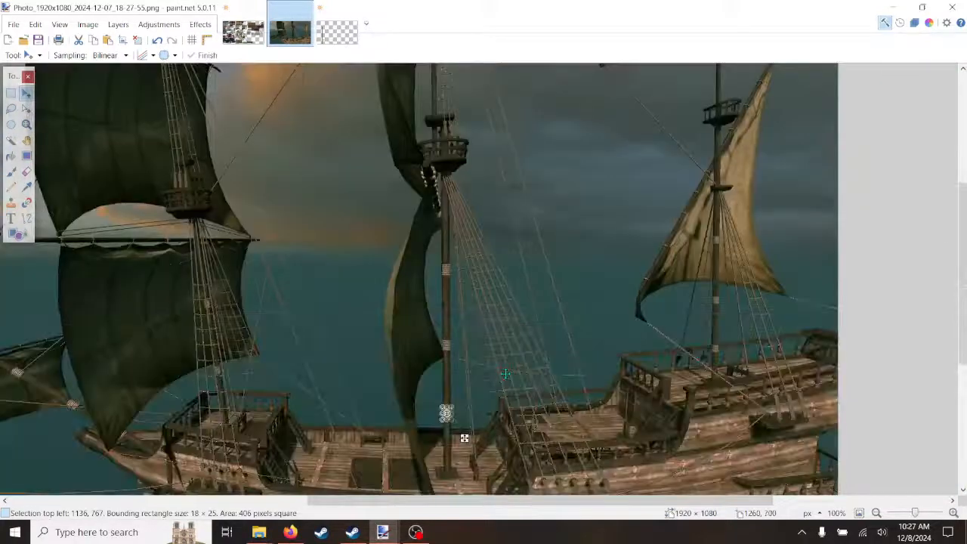
scroll(505, 374, up, 2)
scroll(457, 271, up, 7)
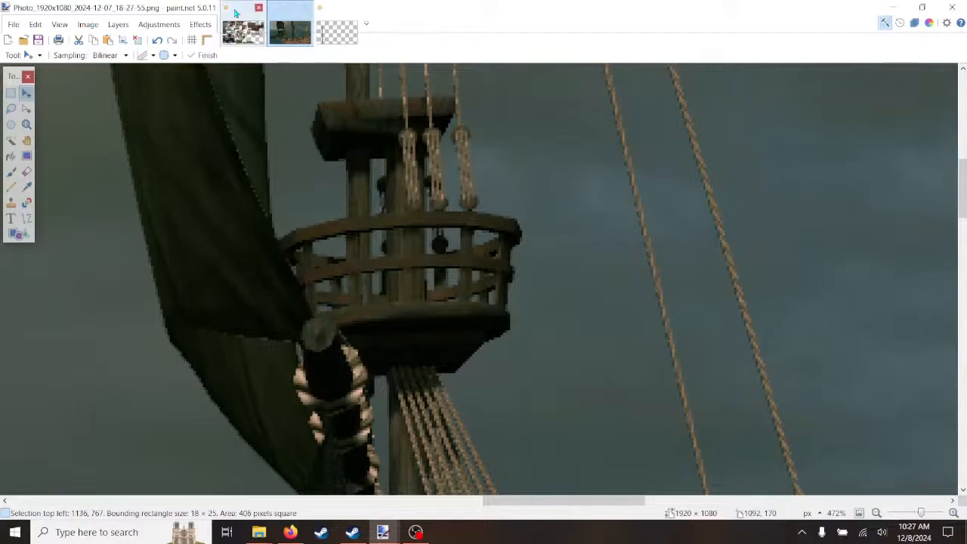
Step: Switch to castleset01.png and deselect the 176 × 16 px hull plank strip
click(243, 31)
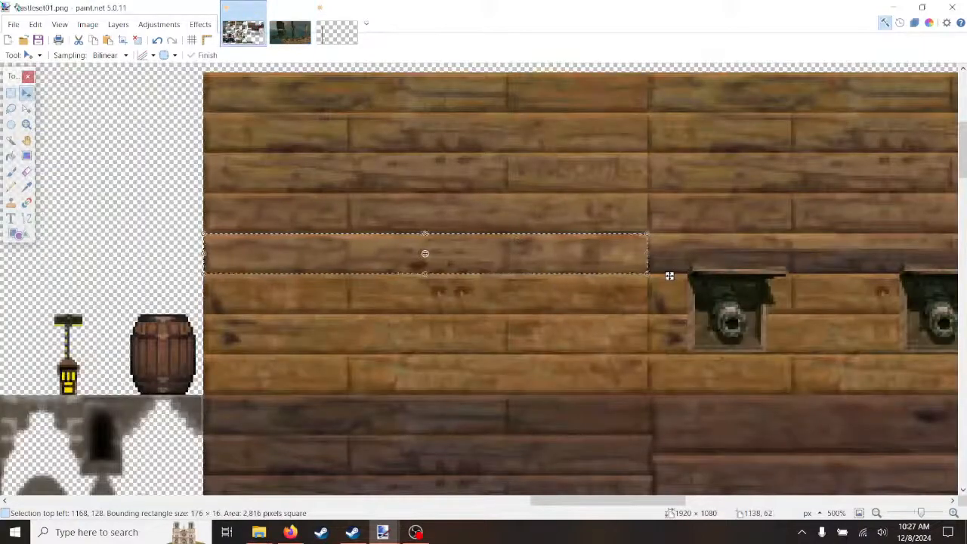
click(87, 24)
mouse_move(35, 26)
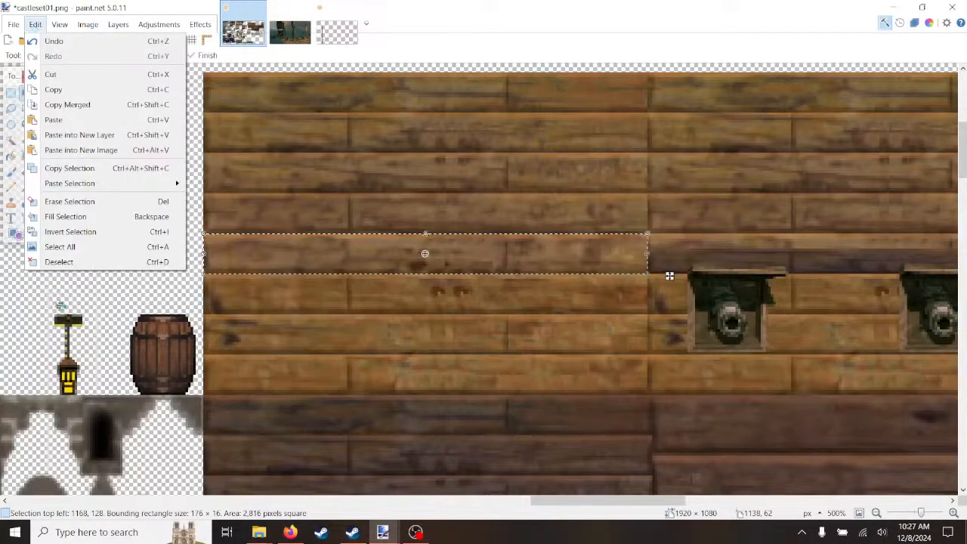
click(59, 261)
Step: Look over the railing, barrel, cannon and hull plank tiles in castleset01.png for usable crow's nest parts
ctrl+scroll(421, 335, down, 2)
ctrl+scroll(421, 335, down, 2)
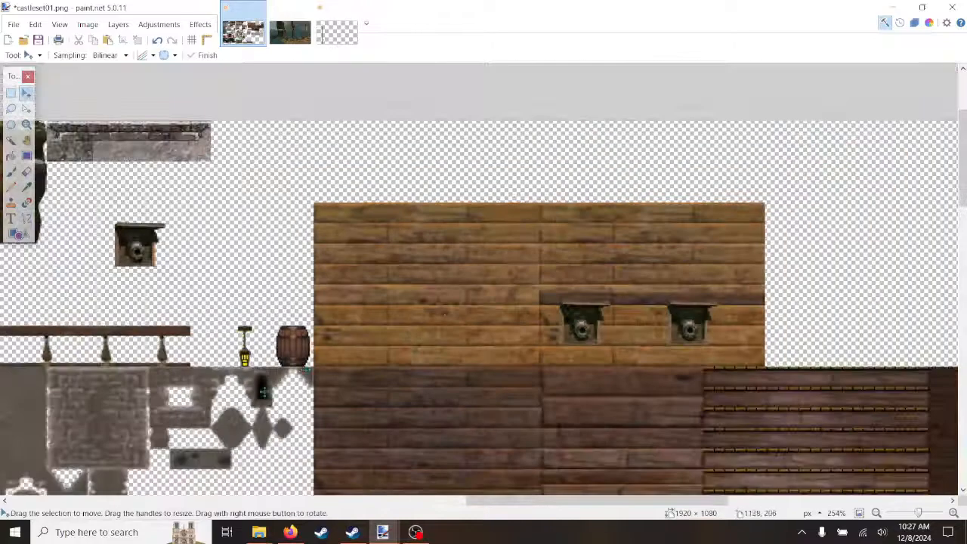
drag(489, 503, 415, 509)
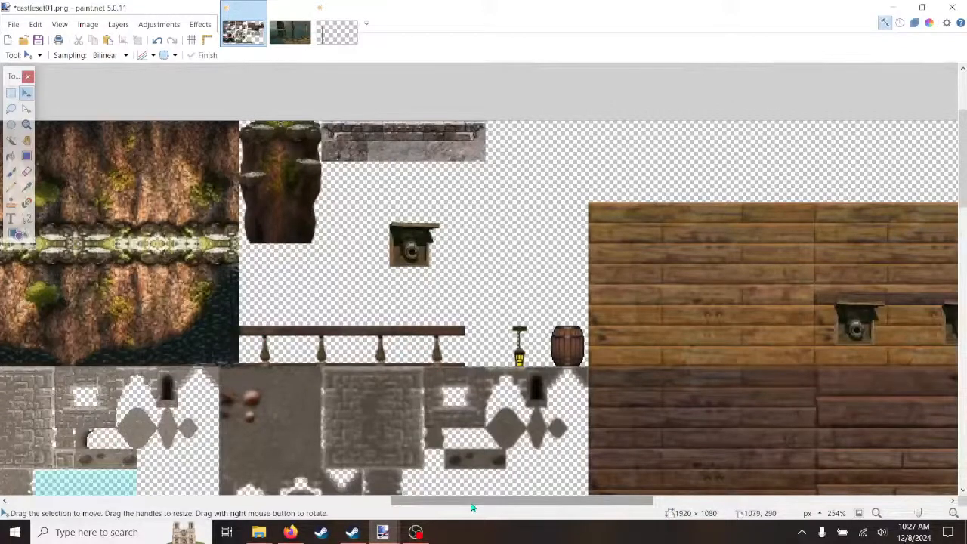
drag(474, 503, 644, 511)
drag(577, 506, 529, 505)
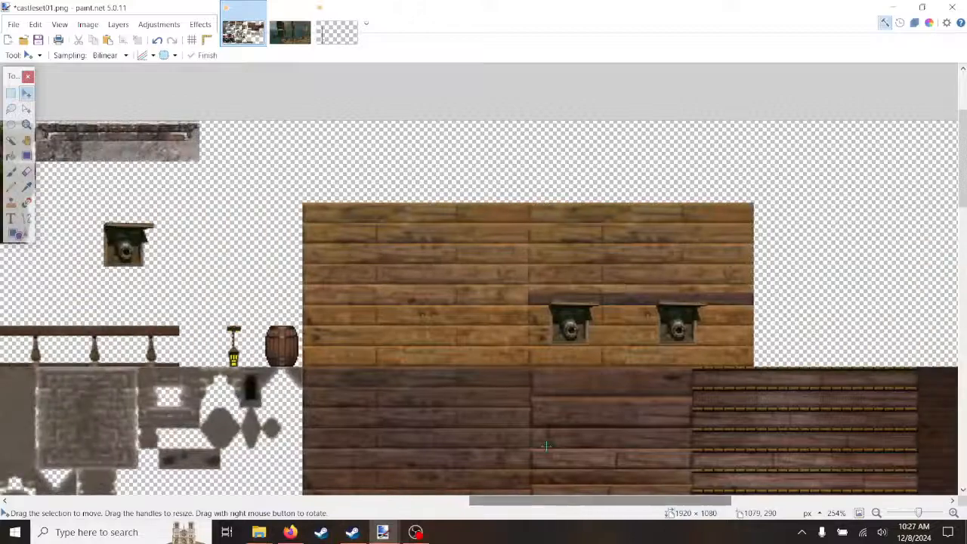
scroll(540, 422, down, 3)
scroll(540, 422, up, 4)
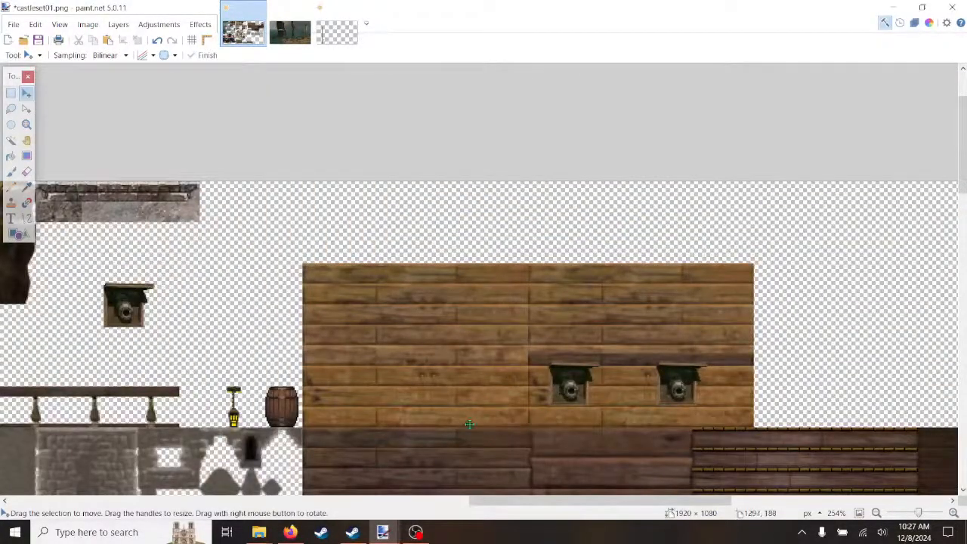
Step: Return to the untitled mast image and deselect the platform's right plank section
click(328, 14)
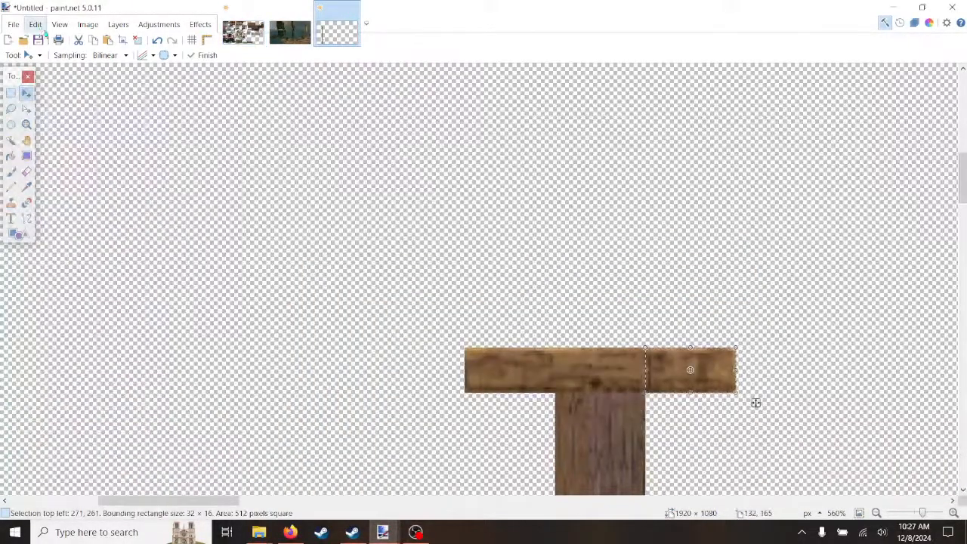
click(38, 27)
click(57, 262)
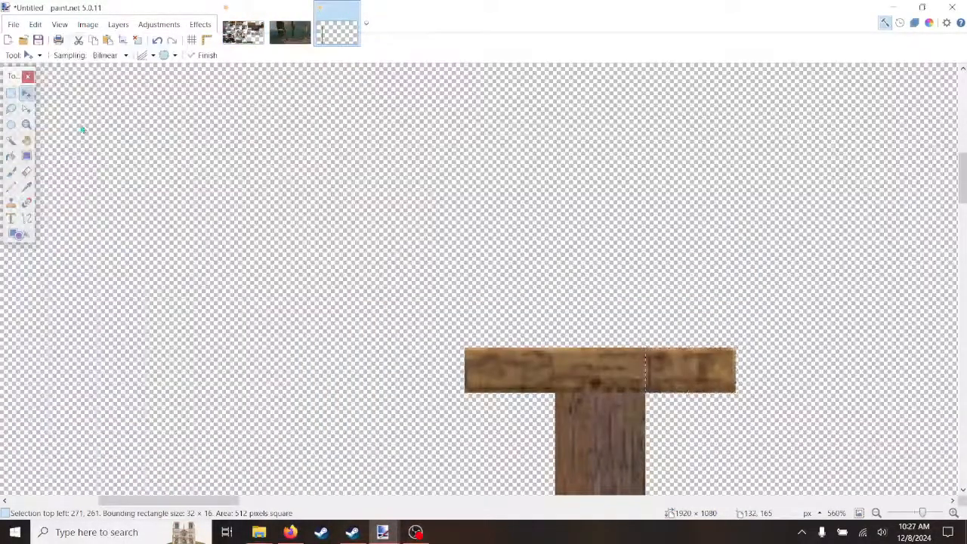
click(84, 26)
click(60, 25)
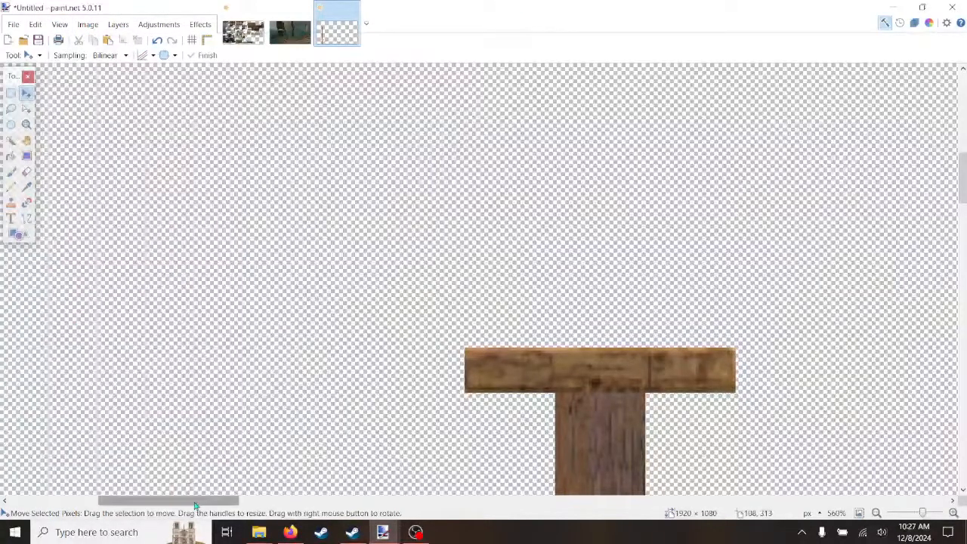
drag(196, 504, 221, 507)
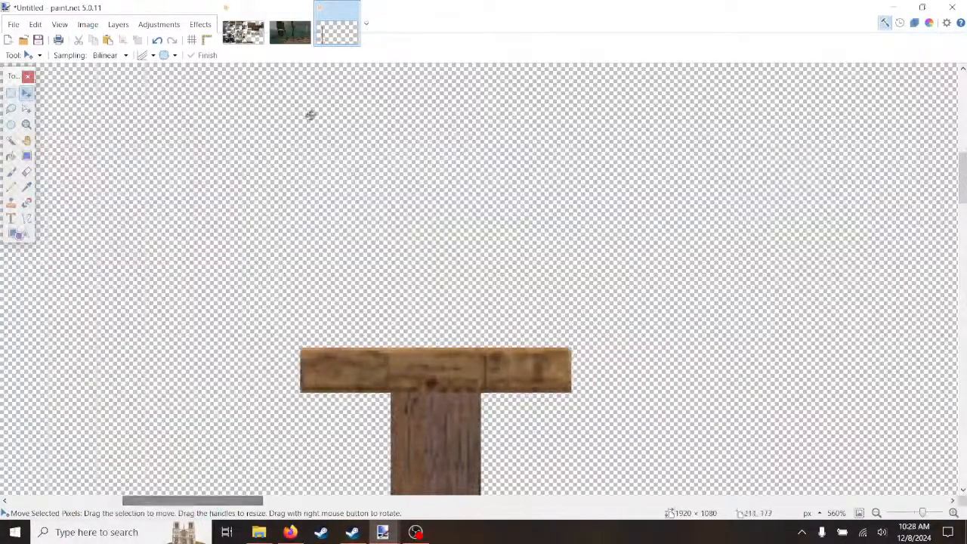
Step: Activate the Rectangle Select tool and compare the crow's nest in the ship photo with the hull planks in castleset01.png
click(11, 93)
click(284, 17)
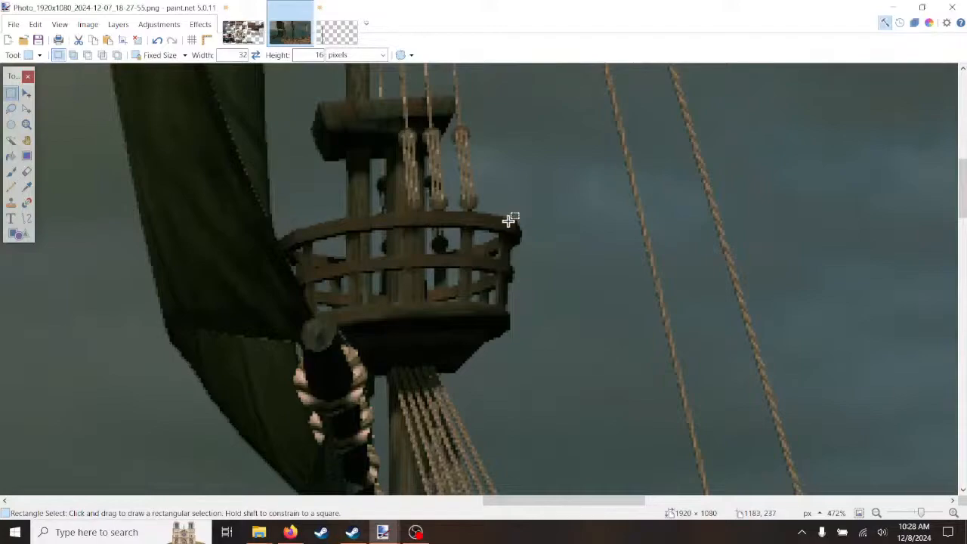
click(243, 30)
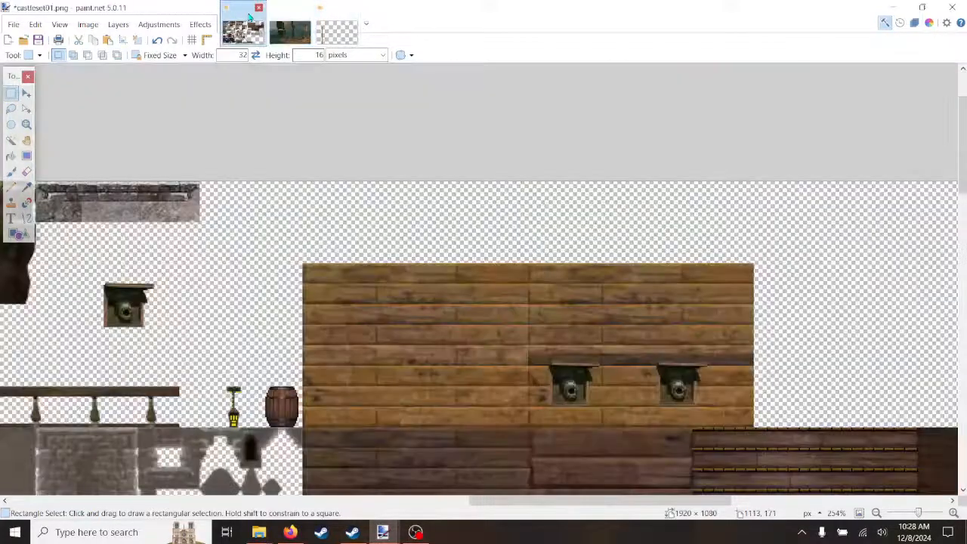
scroll(439, 324, up, 2)
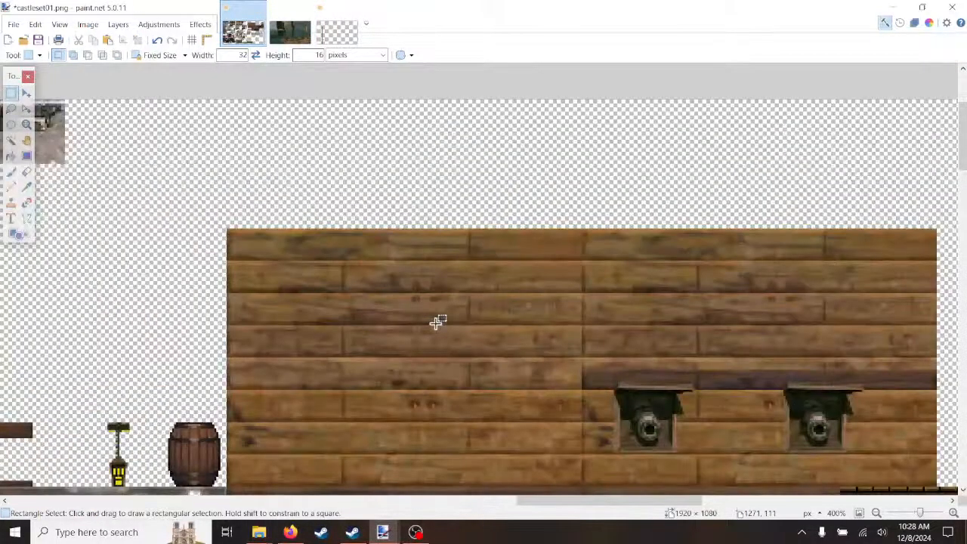
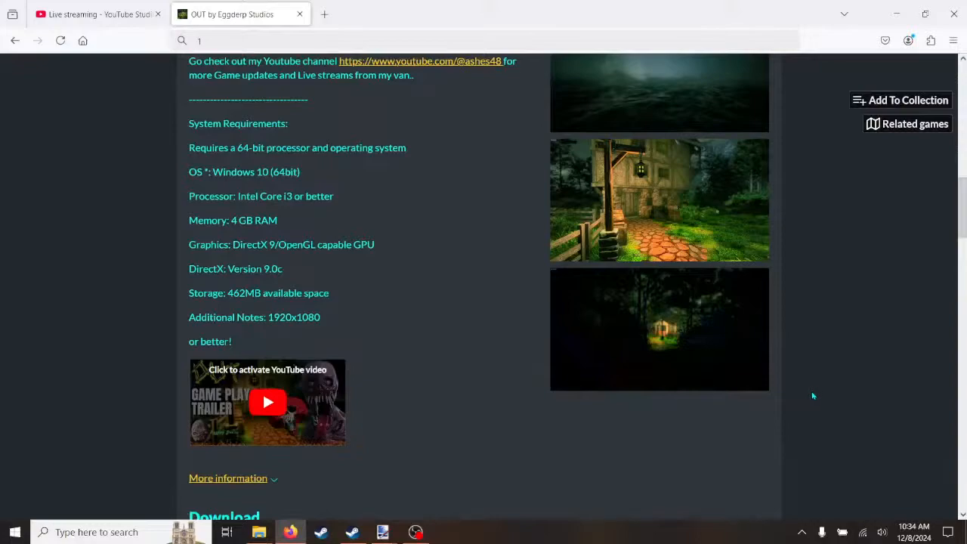
Step: In Firefox, look through the OUT game page's screenshots, system requirements, download section and comments
scroll(814, 396, down, 3)
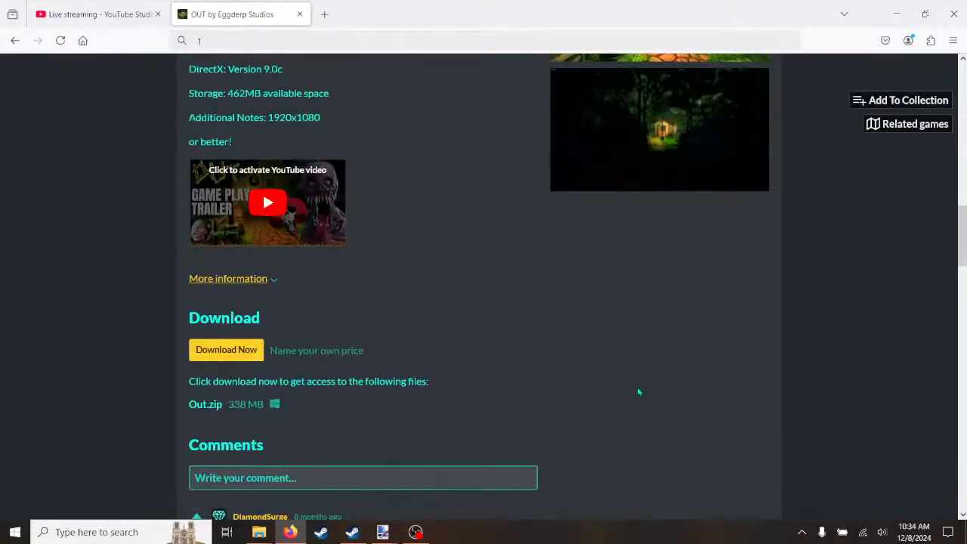
scroll(793, 378, up, 9)
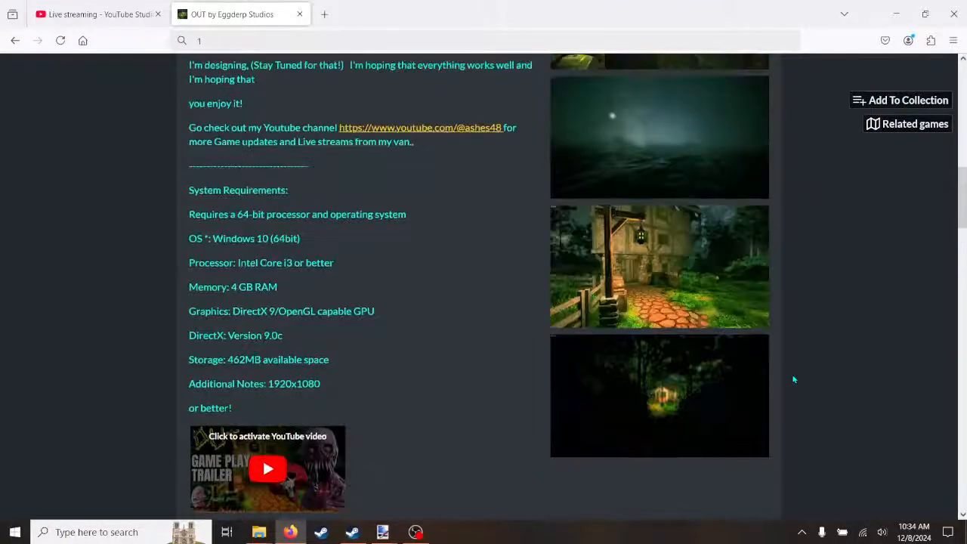
scroll(793, 378, down, 9)
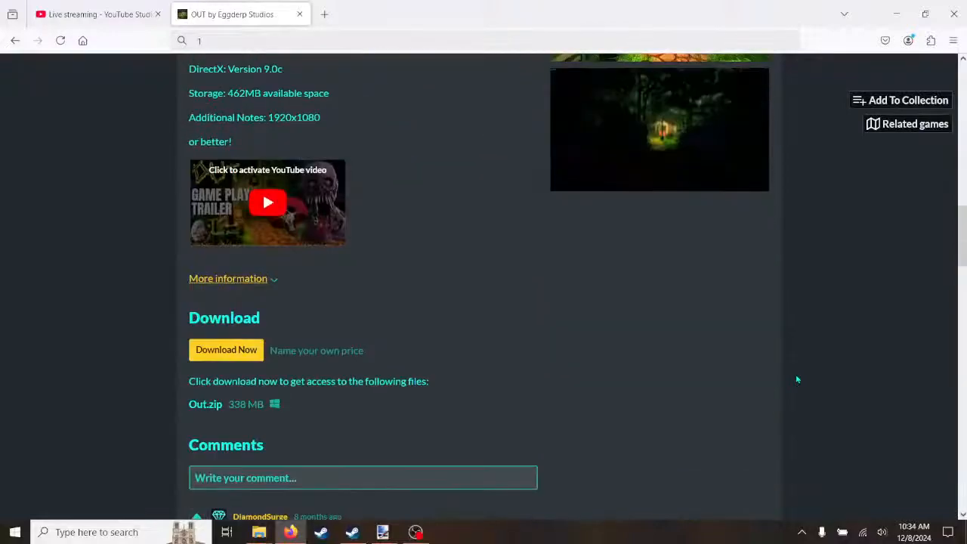
scroll(797, 379, down, 6)
scroll(798, 380, up, 8)
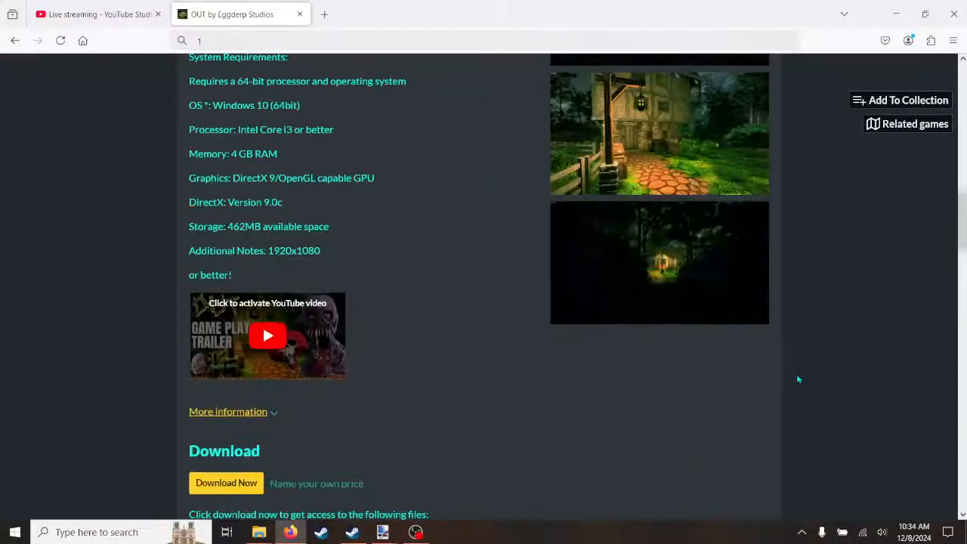
scroll(798, 379, up, 6)
scroll(801, 378, down, 14)
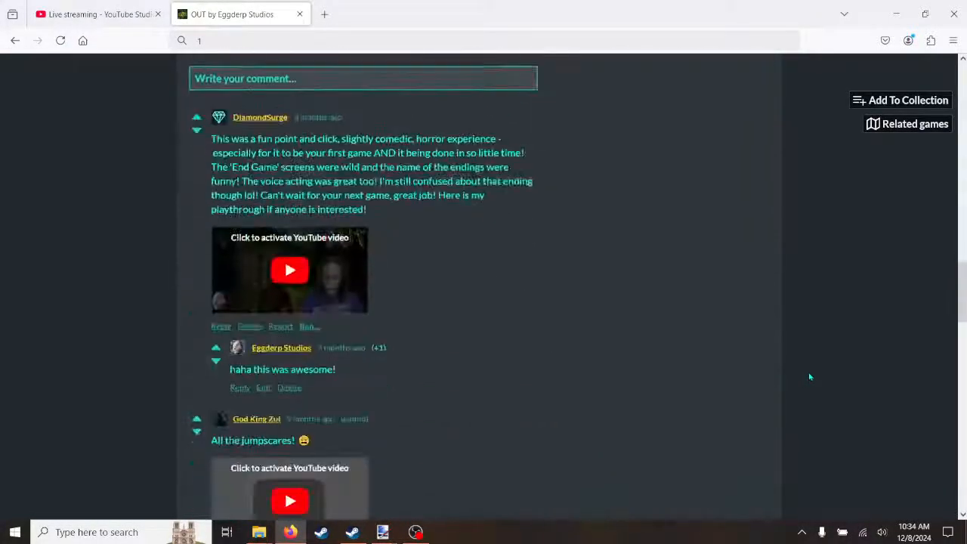
Step: Read through the older comments on the OUT game page and return to the page's title banner
scroll(809, 377, down, 6)
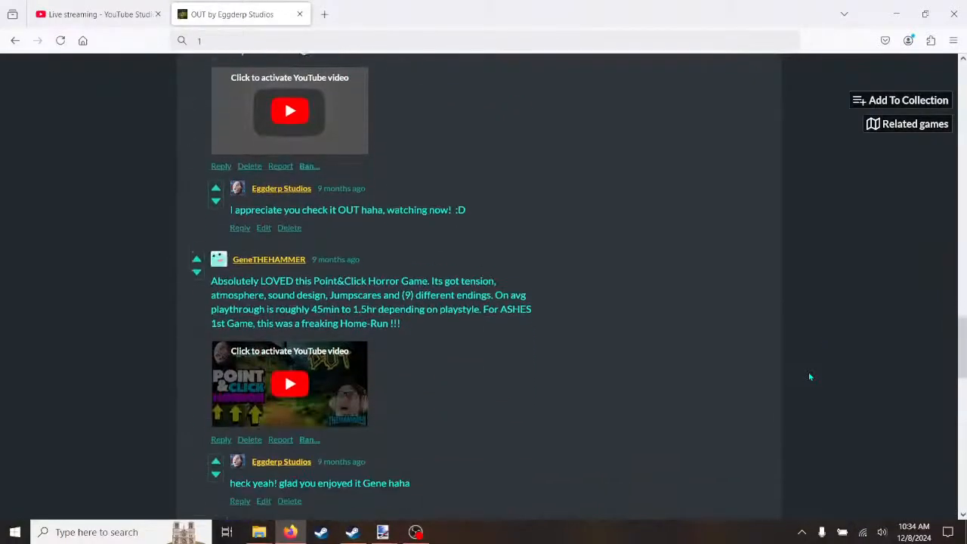
scroll(809, 376, down, 4)
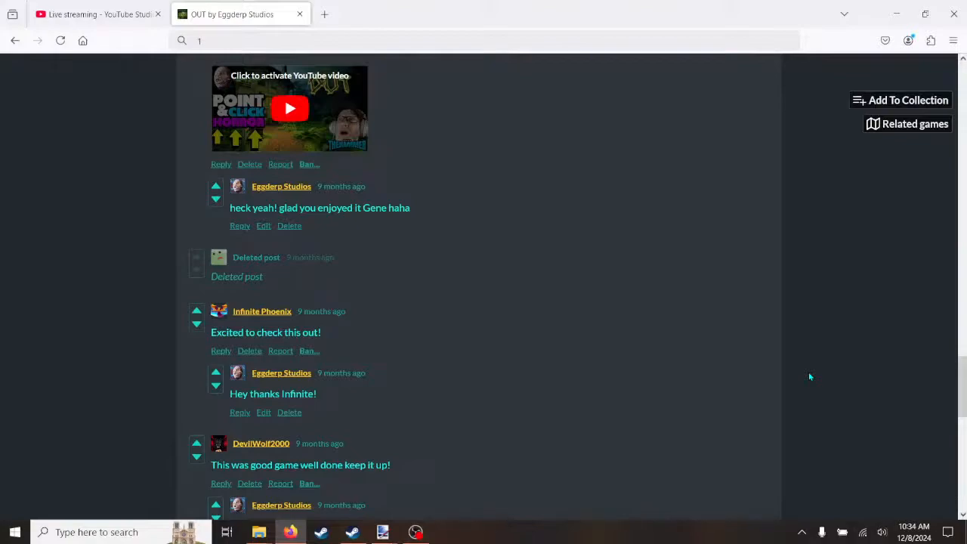
scroll(810, 377, down, 5)
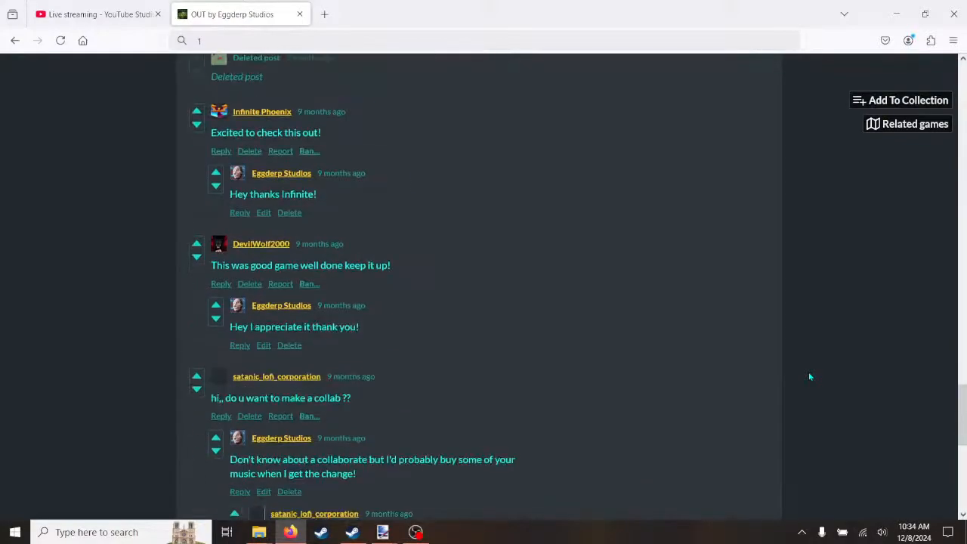
scroll(813, 375, up, 20)
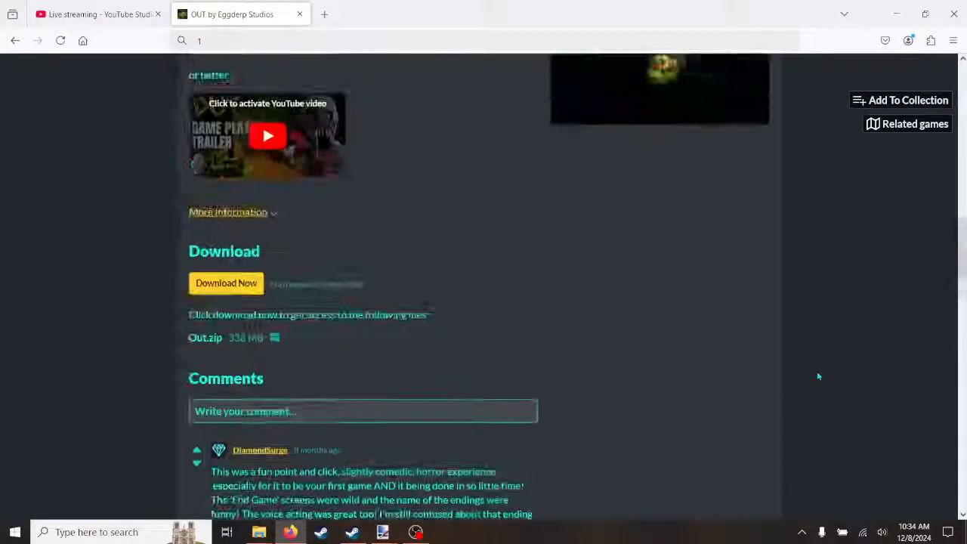
scroll(843, 377, up, 8)
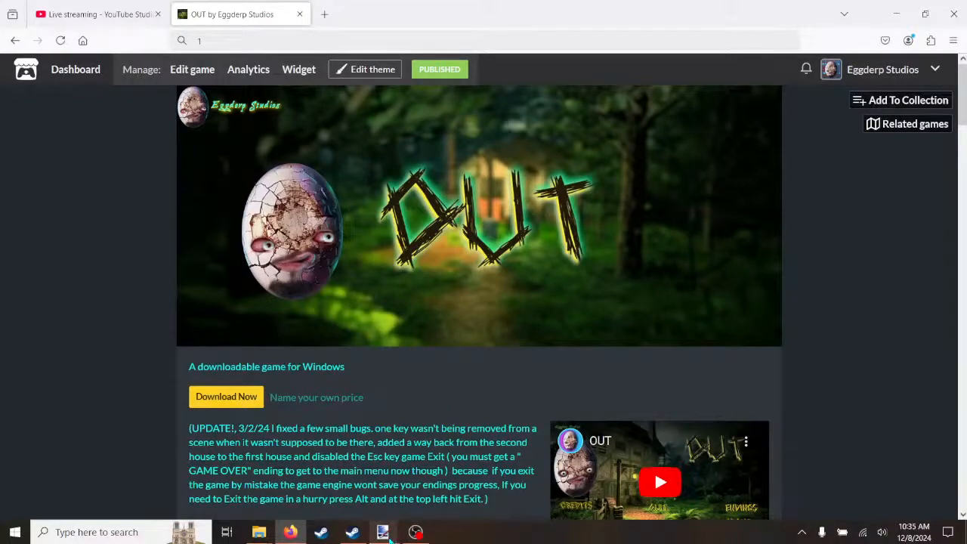
Step: Bring castleset01.png in paint.net back into view, and switch to Steam to open the game library's home page
mouse_move(387, 537)
click(276, 489)
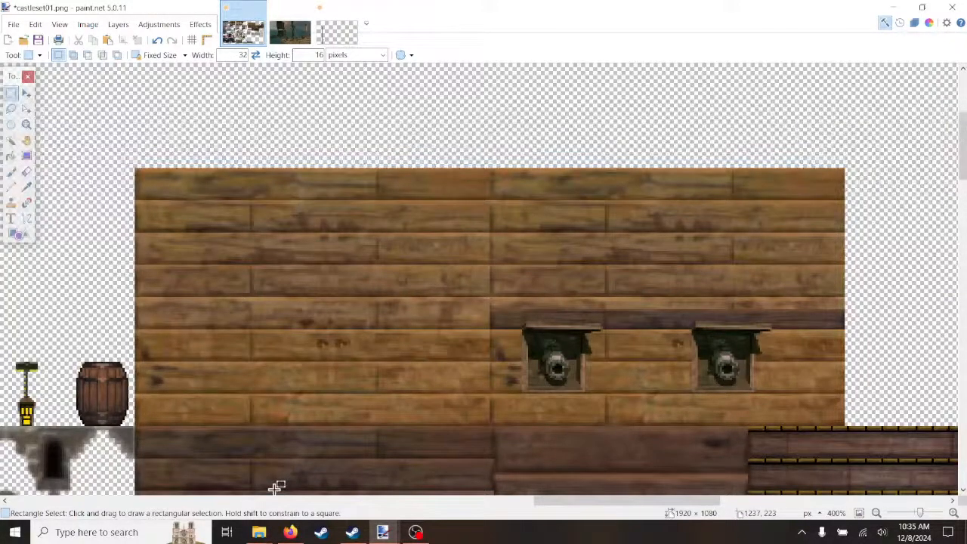
click(353, 532)
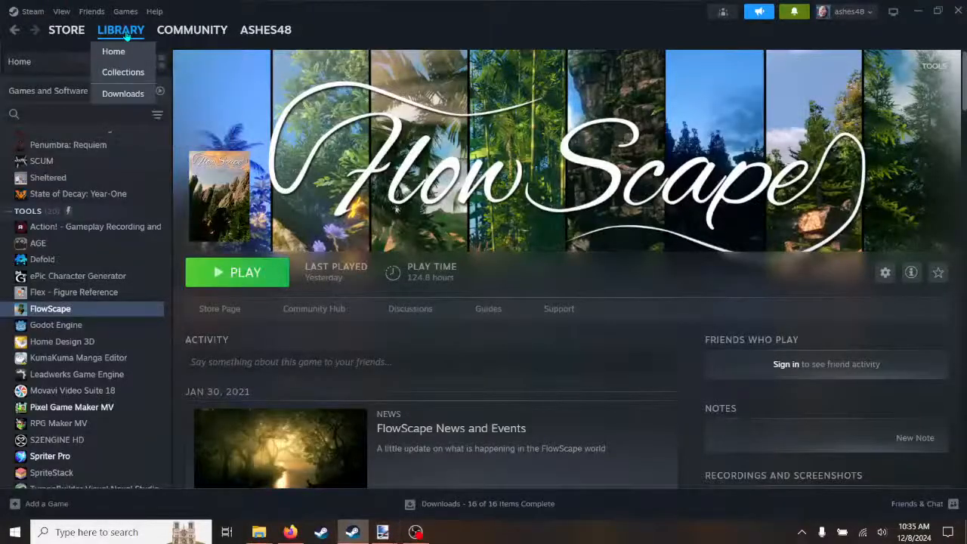
click(126, 36)
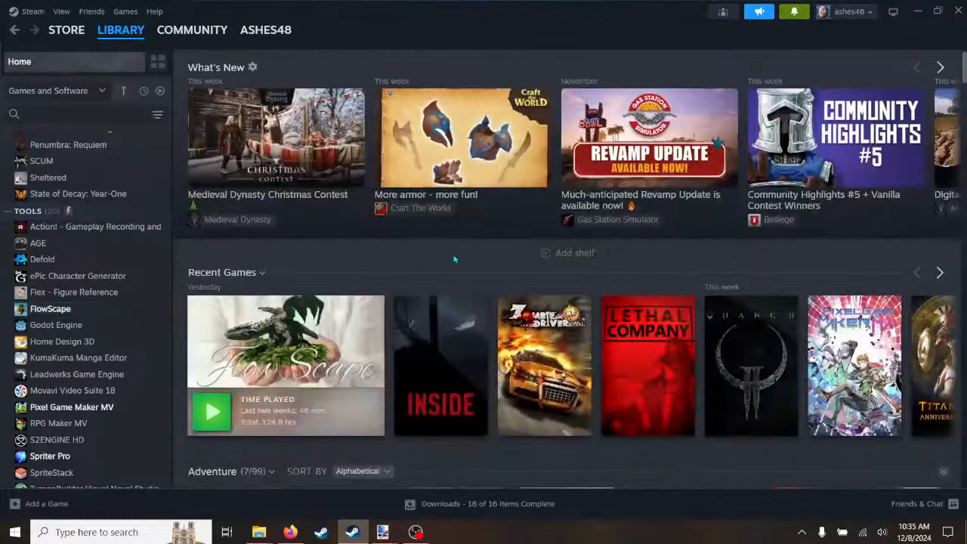
Step: Launch Pixel Game Maker MV from the Steam library
mouse_move(870, 367)
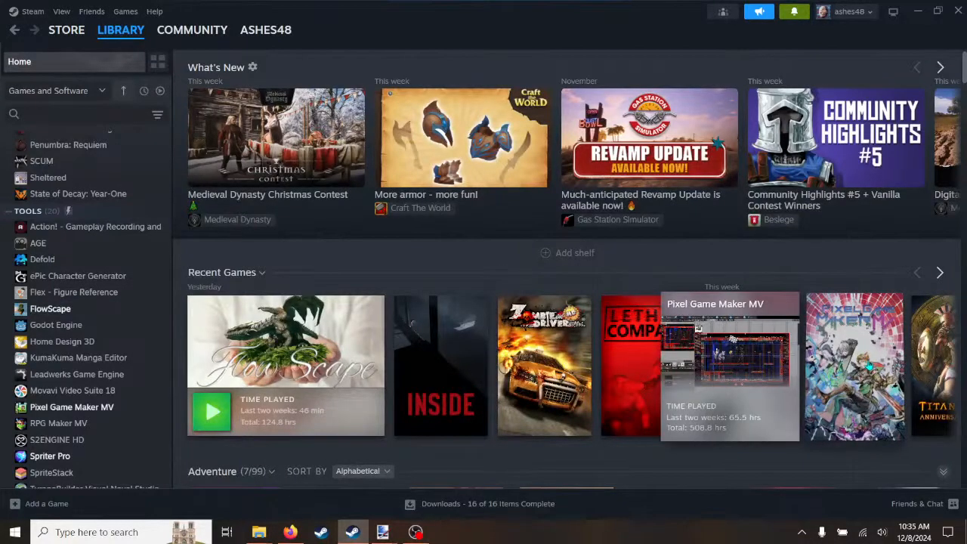
click(698, 329)
click(240, 274)
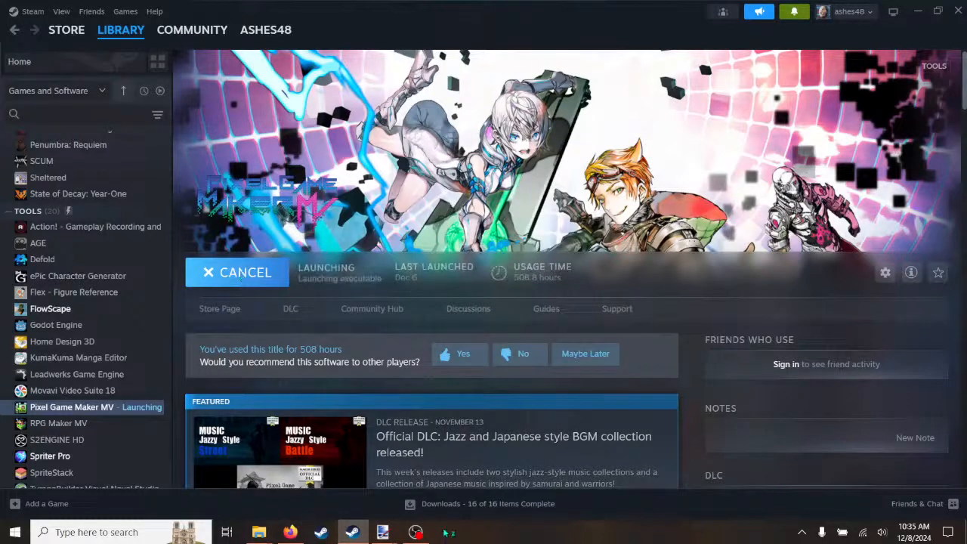
Step: Switch to paint.net and save castleset01.png with the auto-detect bit depth
mouse_move(382, 532)
mouse_move(452, 500)
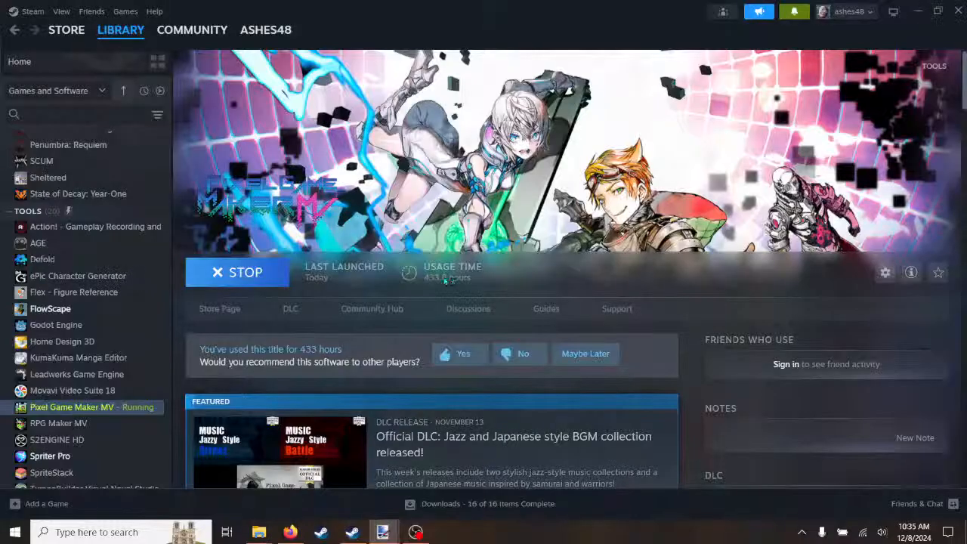
click(279, 488)
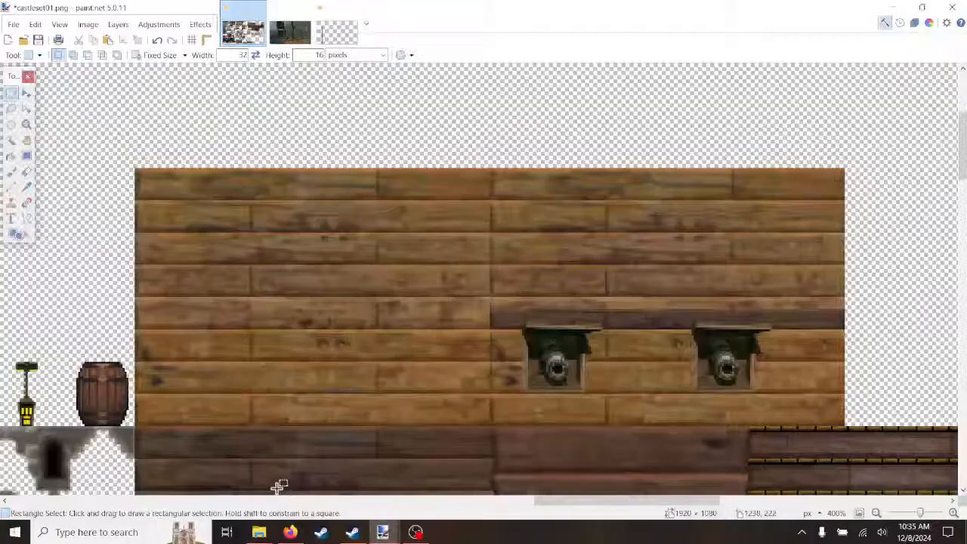
click(15, 25)
click(16, 28)
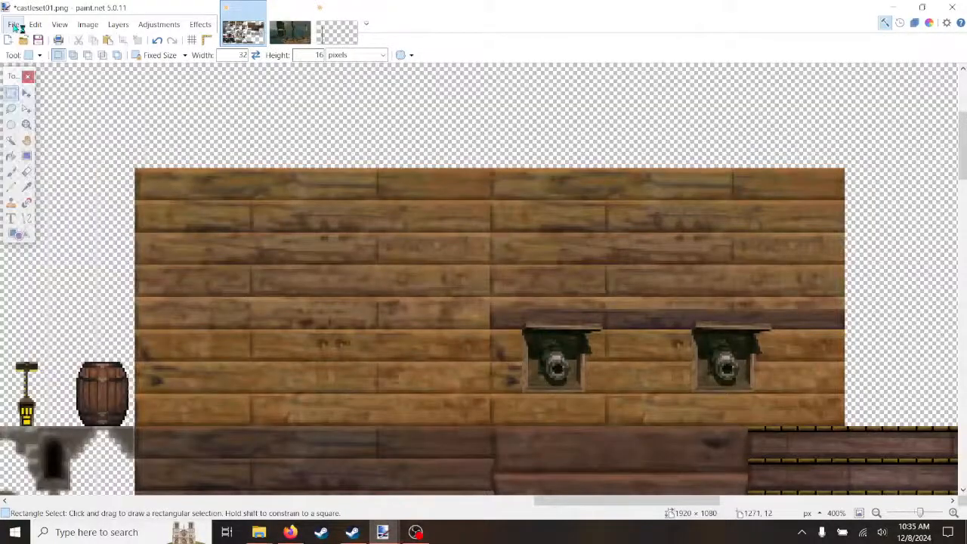
click(89, 28)
click(87, 28)
click(23, 30)
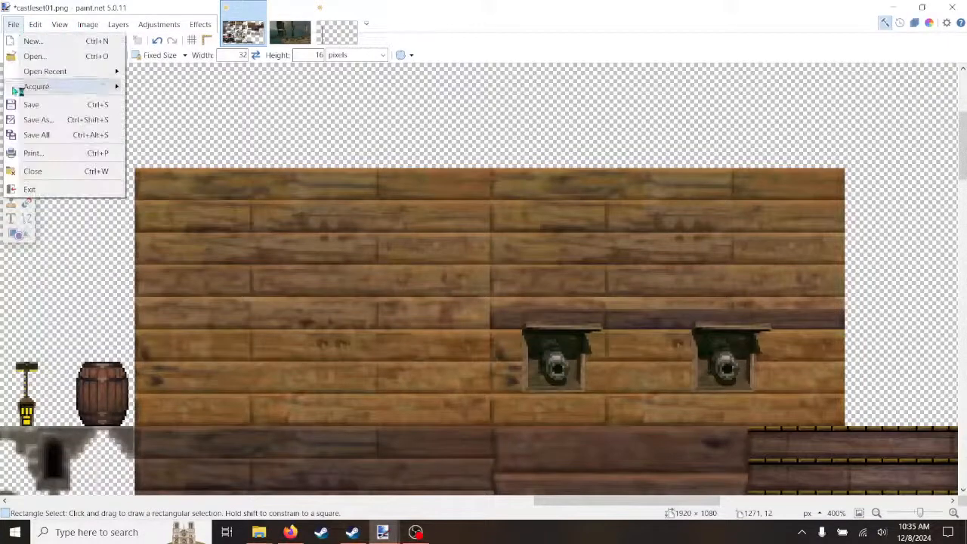
click(30, 103)
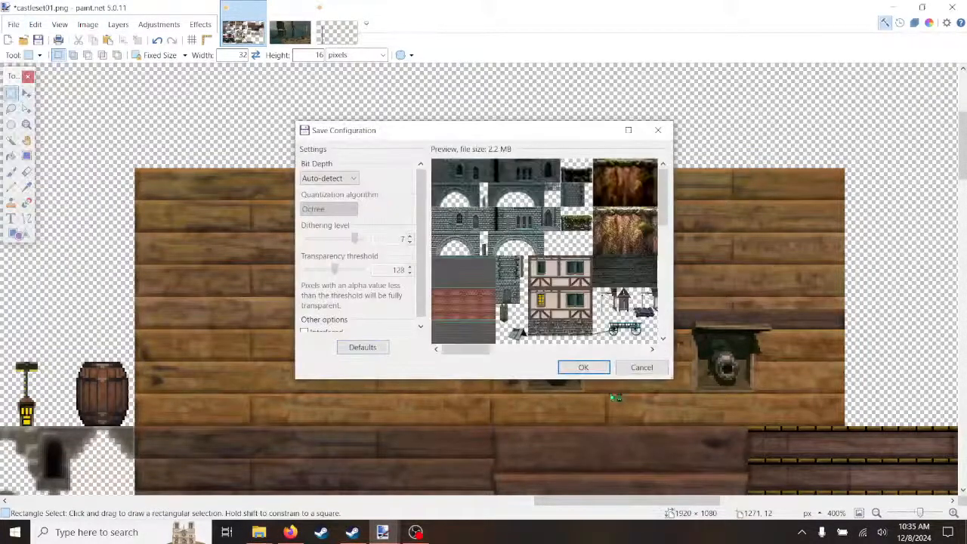
click(582, 368)
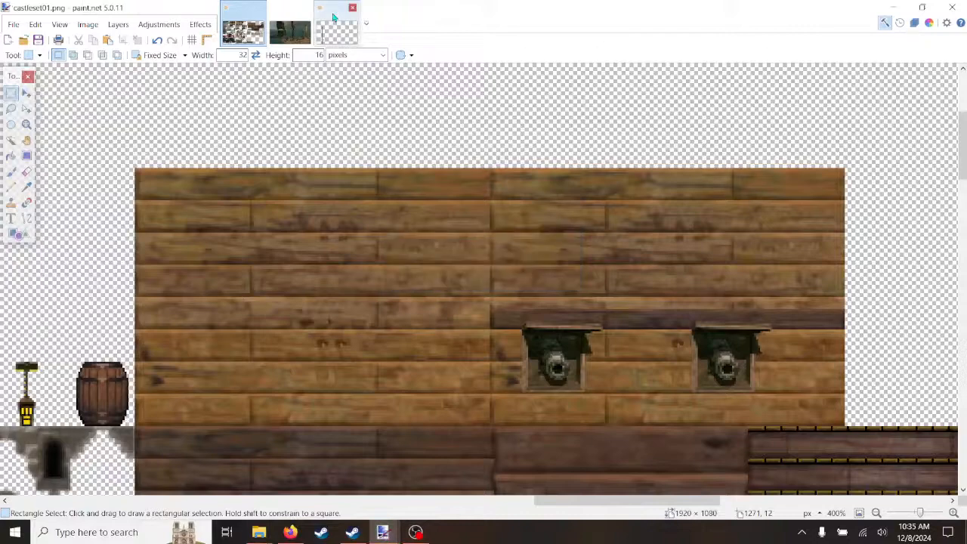
Step: Set the rectangle selection to Any Size and select the uppermost dark plank in castleset01.png, about 176 × 16 pixels
click(334, 19)
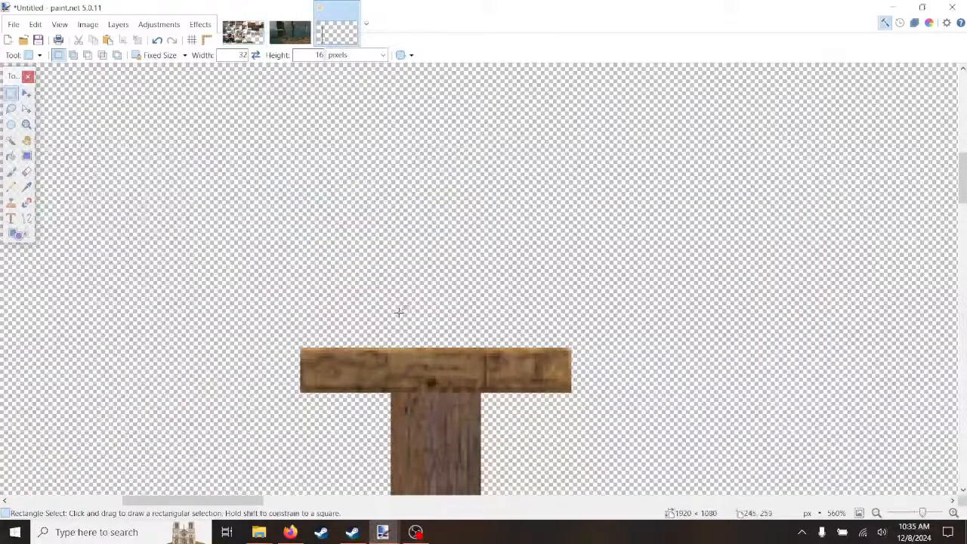
scroll(447, 269, down, 3)
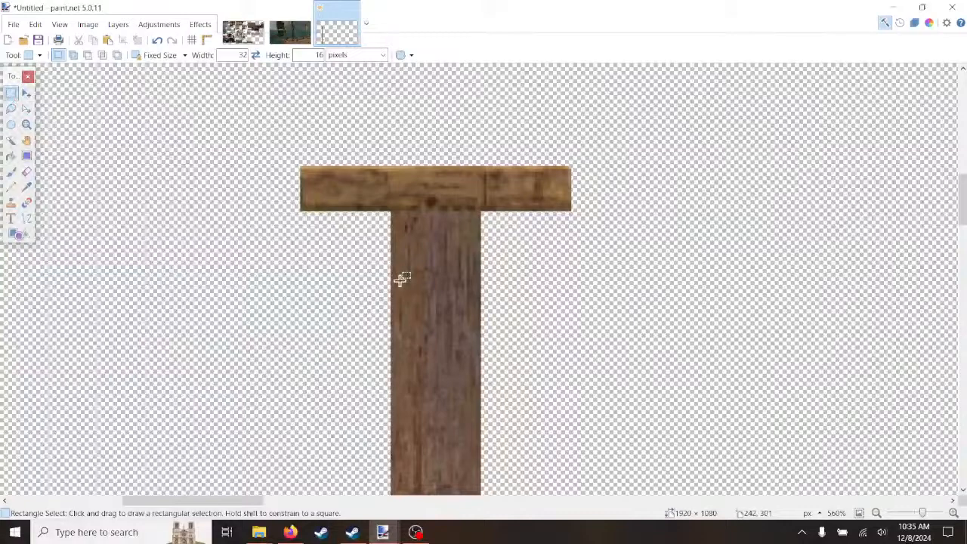
click(243, 30)
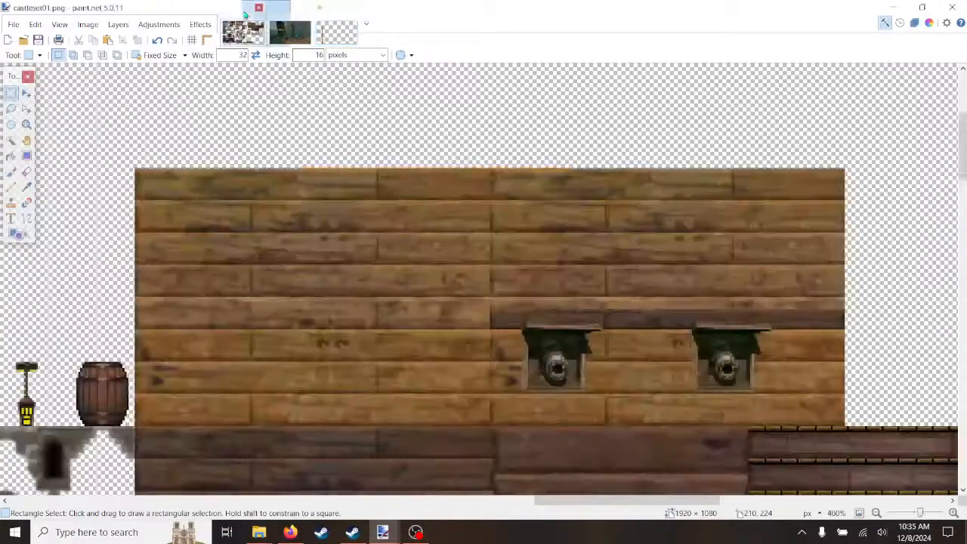
scroll(543, 335, down, 2)
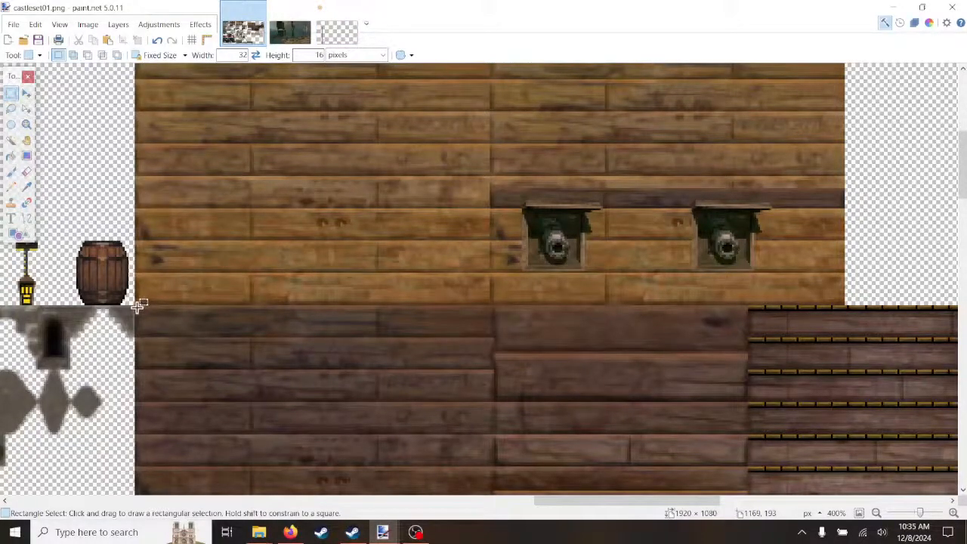
drag(174, 312, 370, 324)
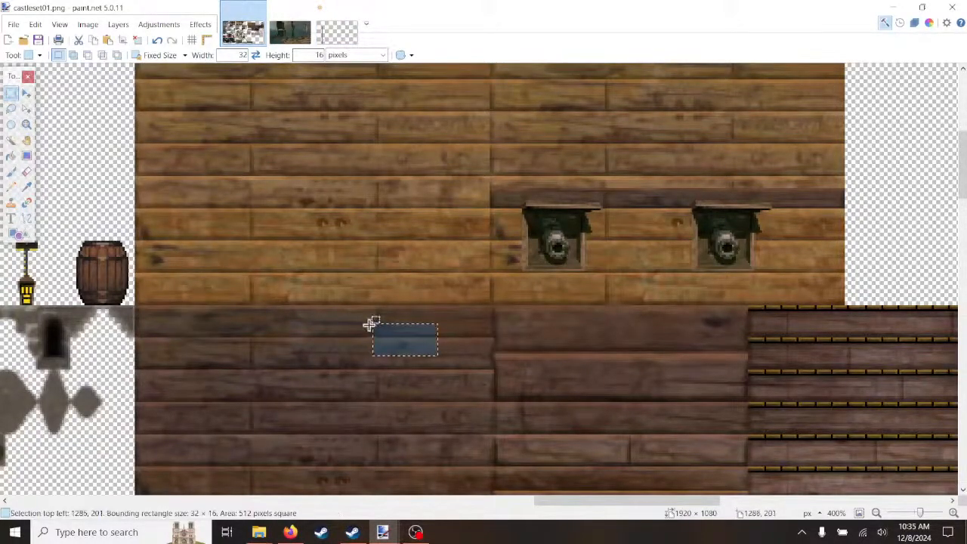
click(184, 56)
click(163, 70)
click(136, 310)
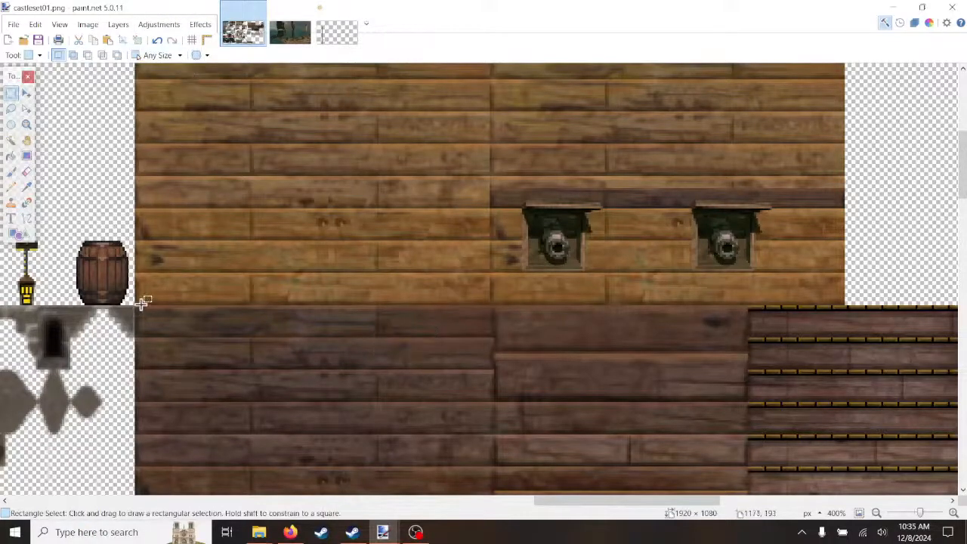
drag(140, 306, 490, 336)
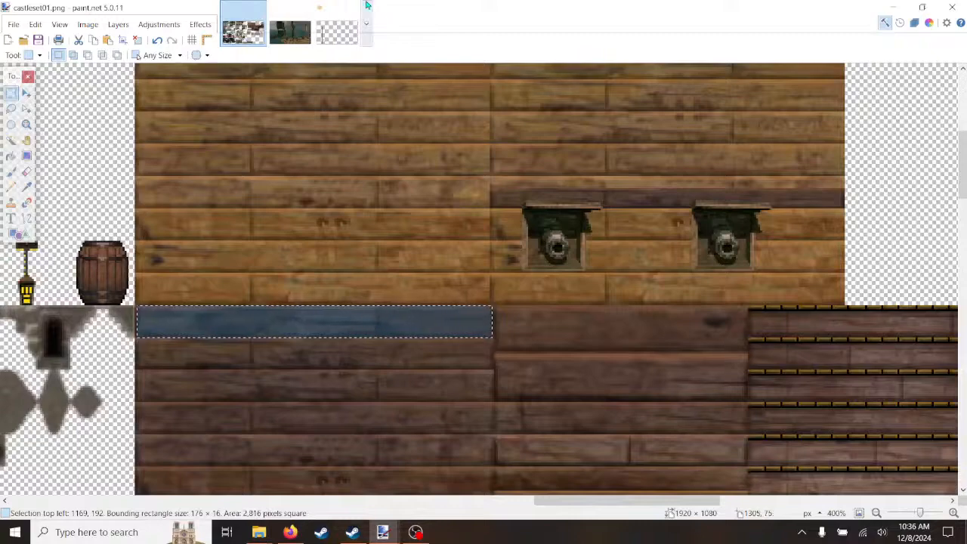
Step: Copy the selected dark plank into the untitled image and place it above the post's crossbeam
click(337, 32)
key(ctrl+v)
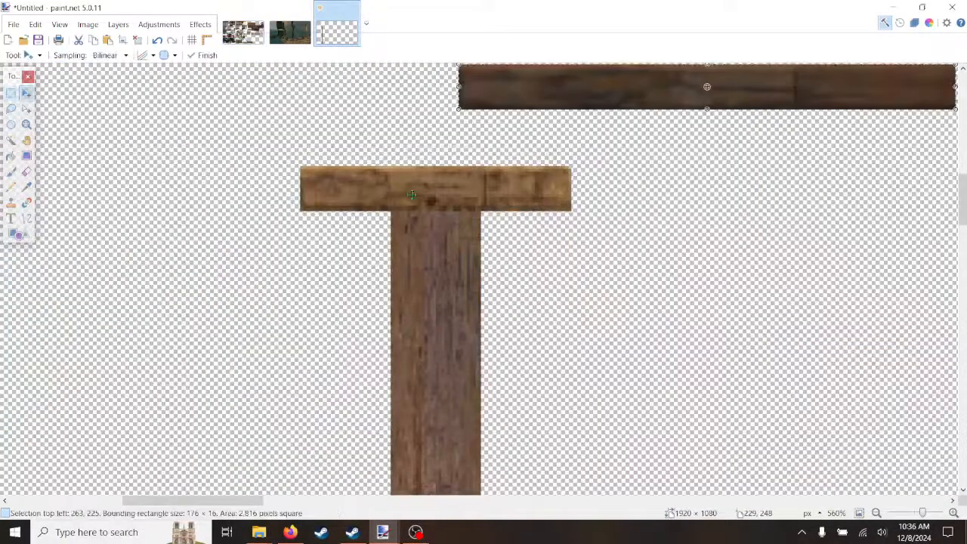
scroll(720, 255, down, 3)
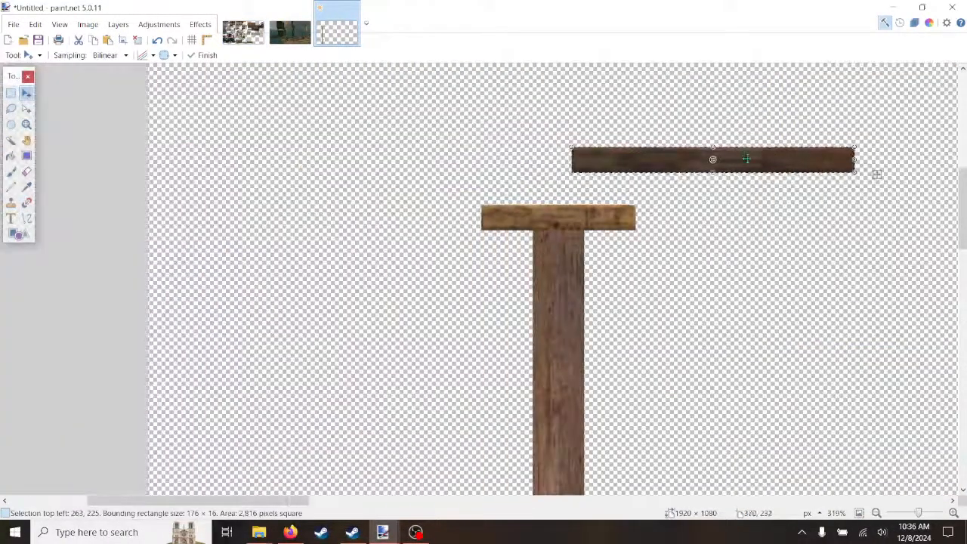
drag(746, 157, 593, 118)
Step: Check the ship photo for reference, then shrink the pasted plank to 128 × 8 pixels and centre it above the crossbeam
click(235, 15)
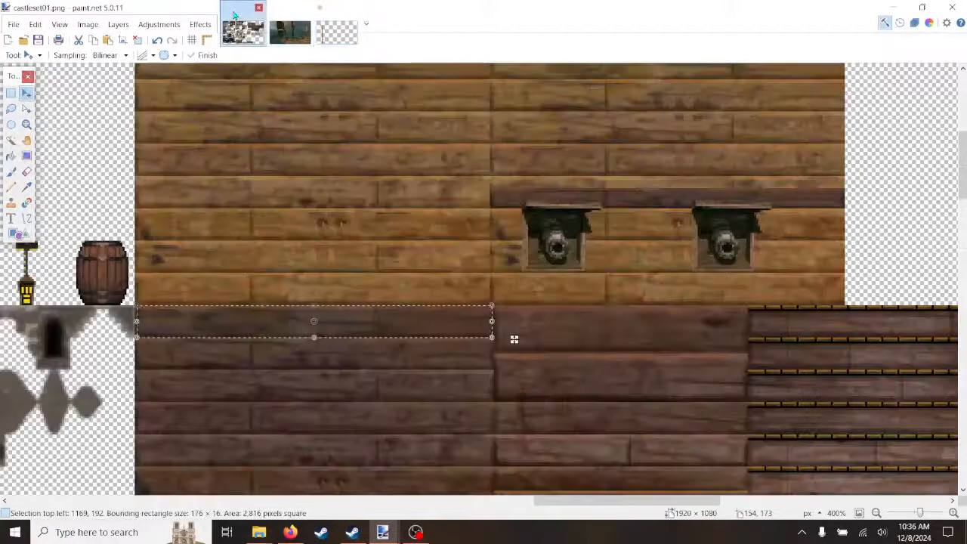
click(280, 10)
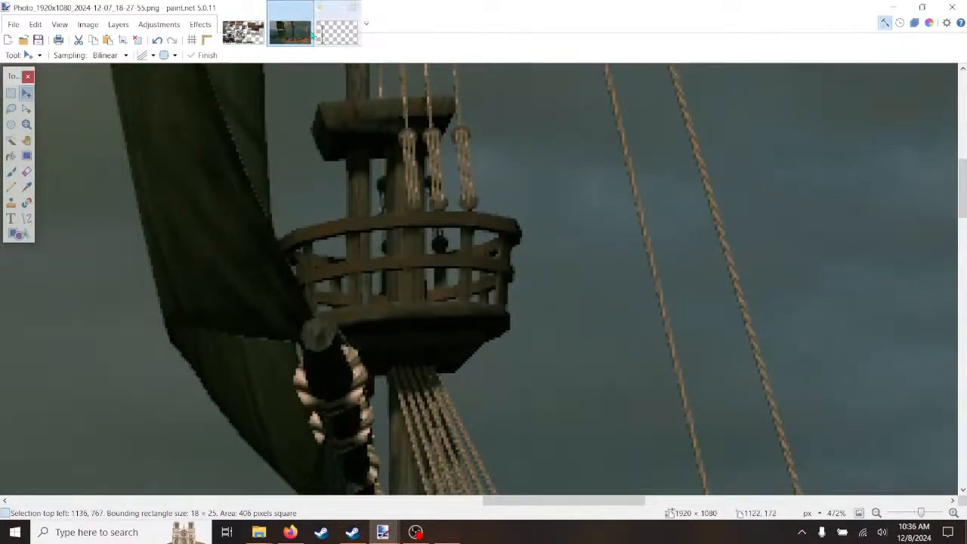
click(338, 32)
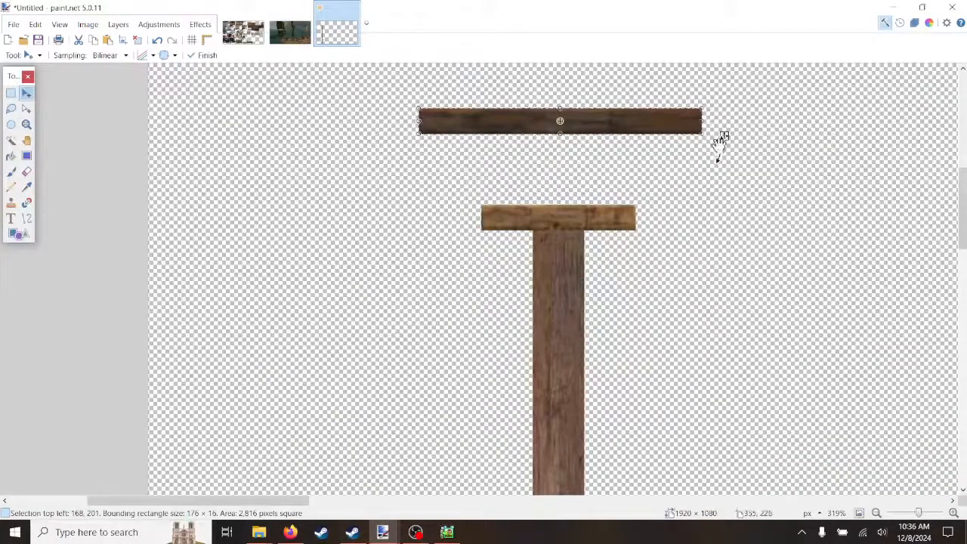
drag(701, 123, 617, 117)
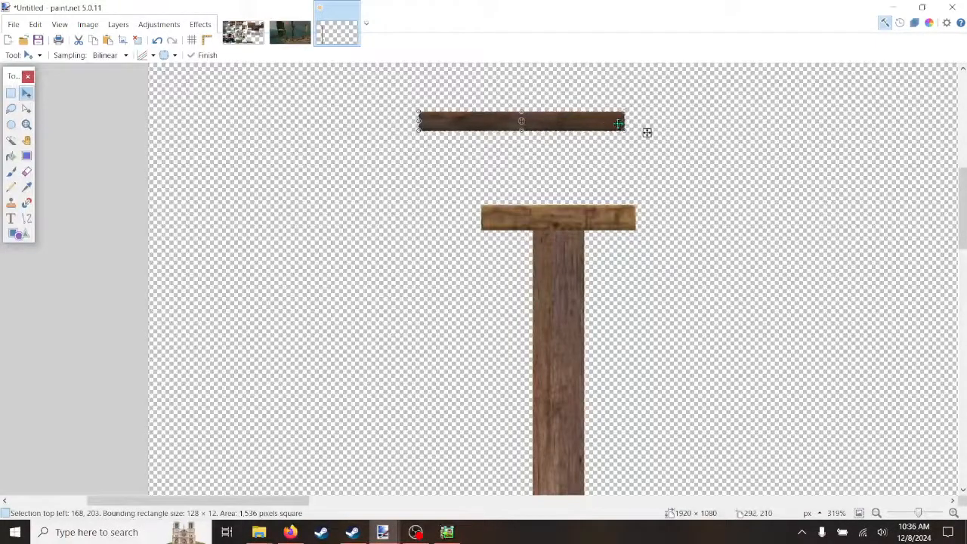
drag(599, 121, 646, 121)
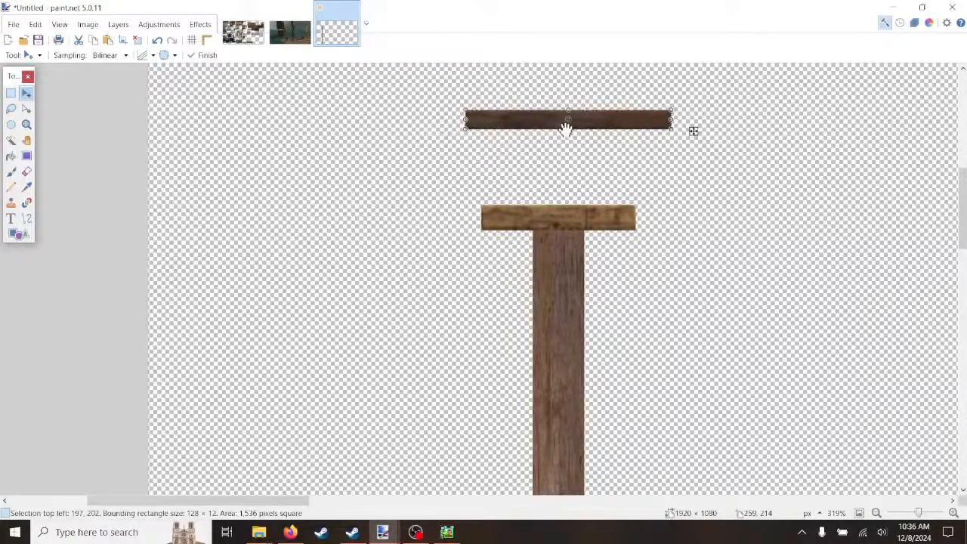
drag(566, 131, 565, 123)
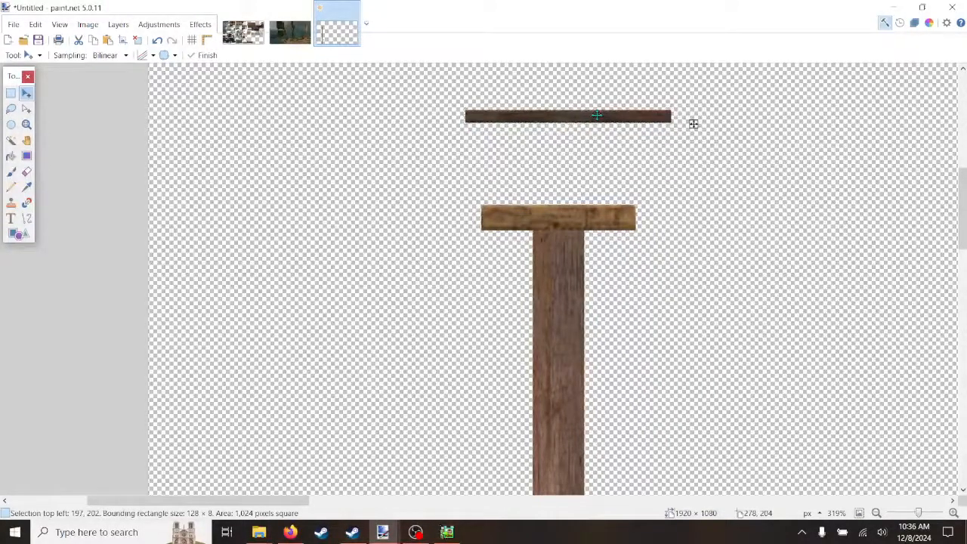
drag(597, 115, 585, 140)
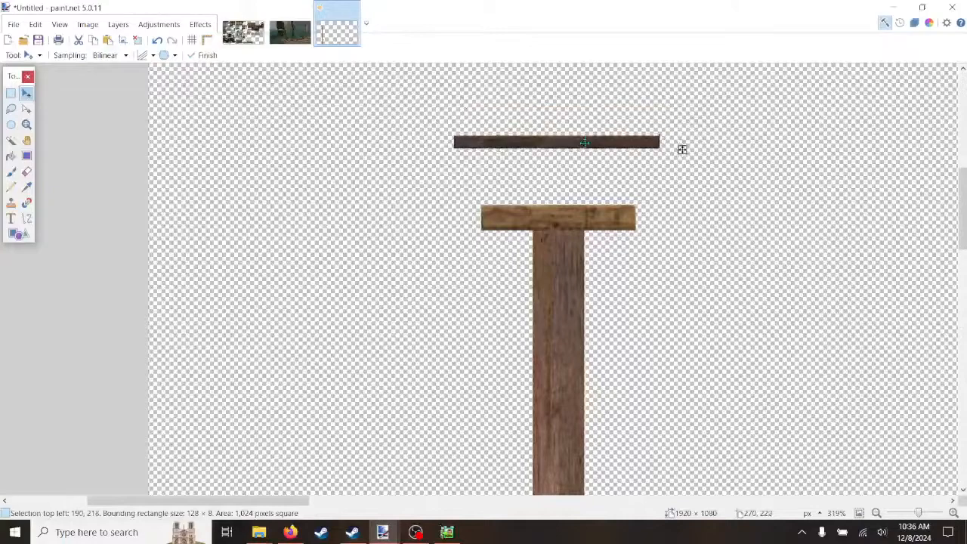
mouse_move(682, 148)
mouse_down()
mouse_move(675, 227)
mouse_move(670, 177)
mouse_move(678, 177)
mouse_move(675, 140)
mouse_move(684, 142)
mouse_up()
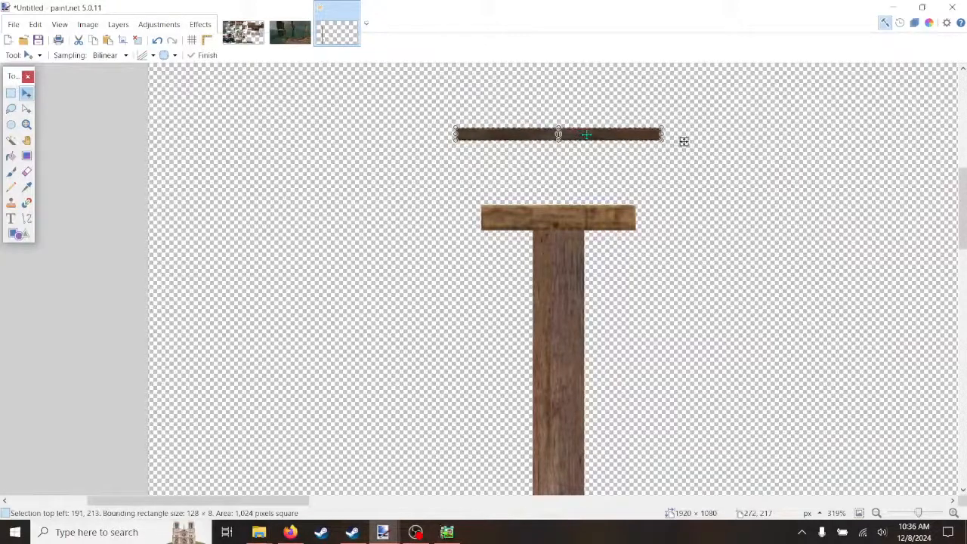
Step: Lower the dark plank onto the crossbeam and stack copies of it upward into a platform side four planks high
scroll(641, 194, up, 2)
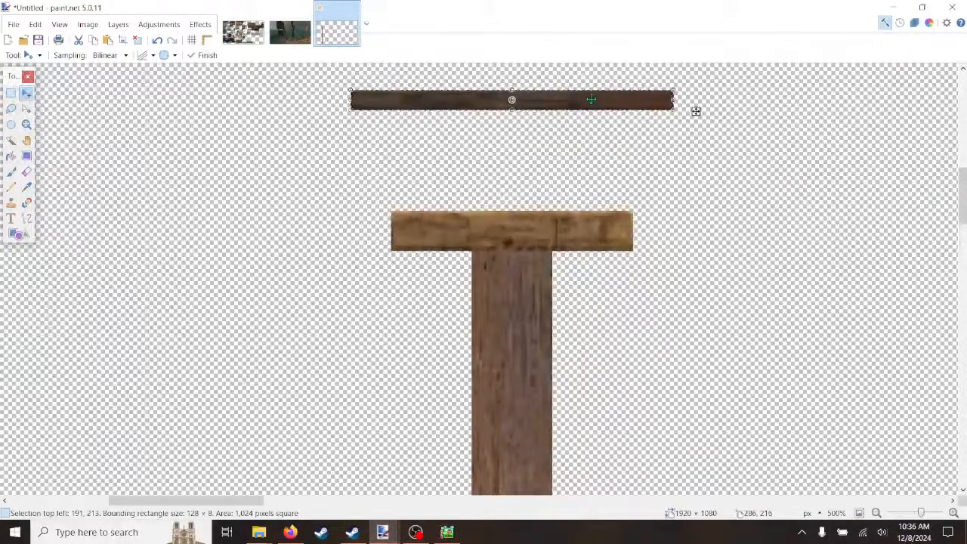
drag(594, 99, 594, 185)
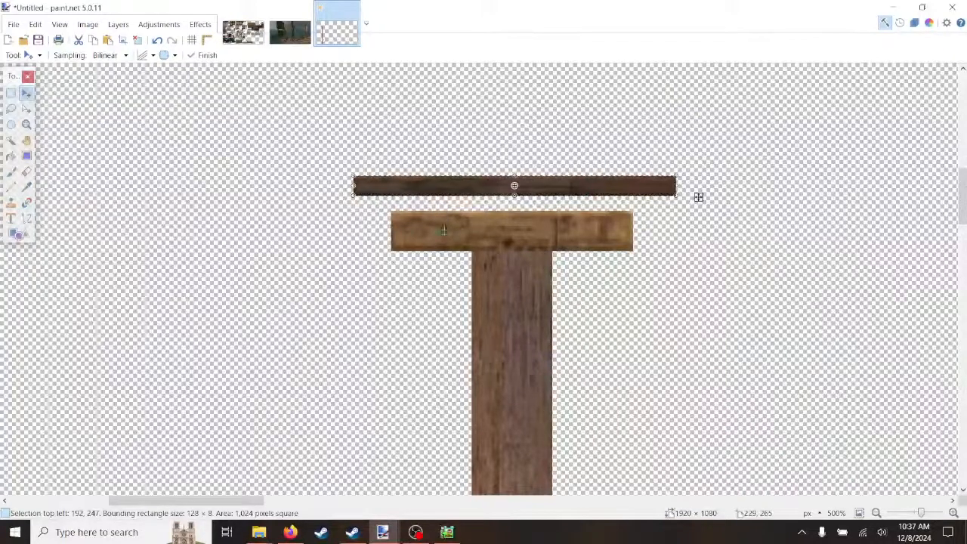
drag(562, 185, 563, 203)
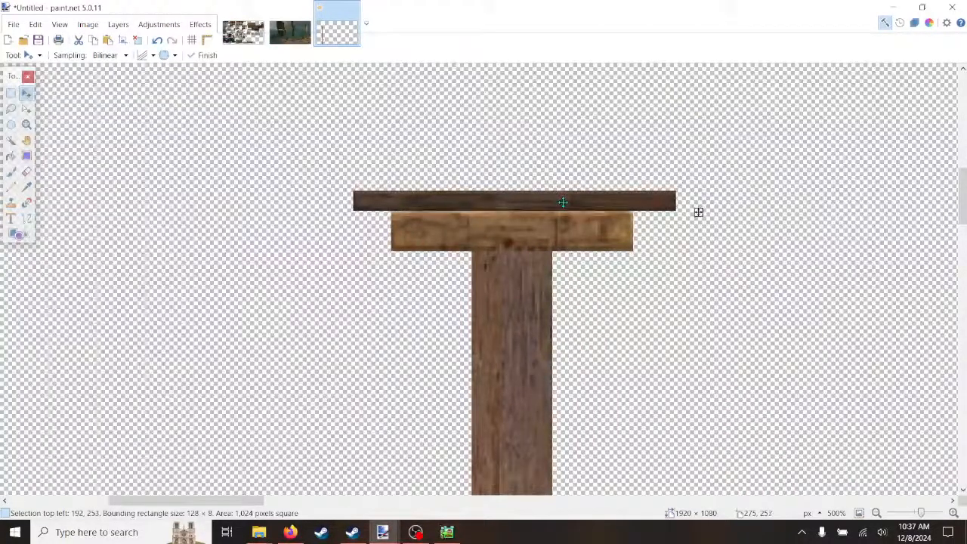
key(Return)
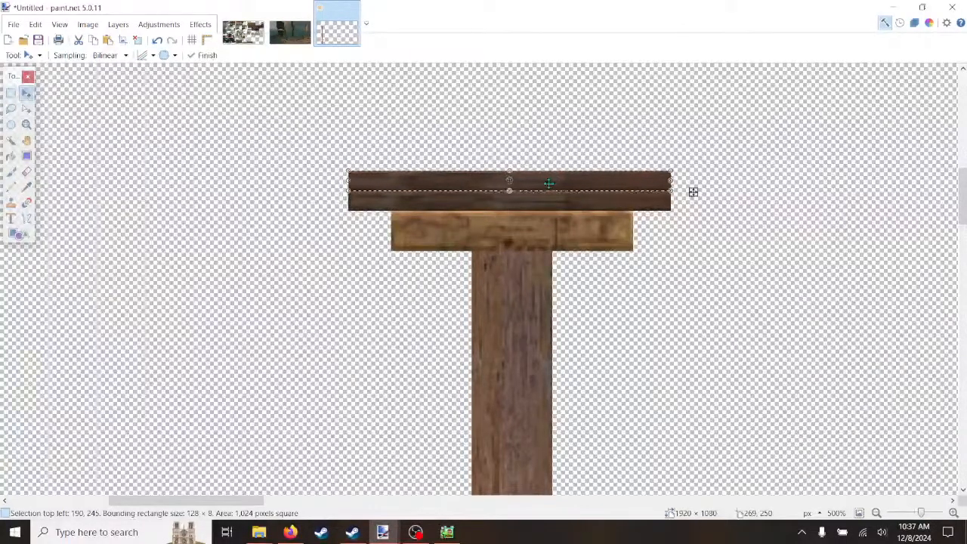
drag(548, 181, 549, 161)
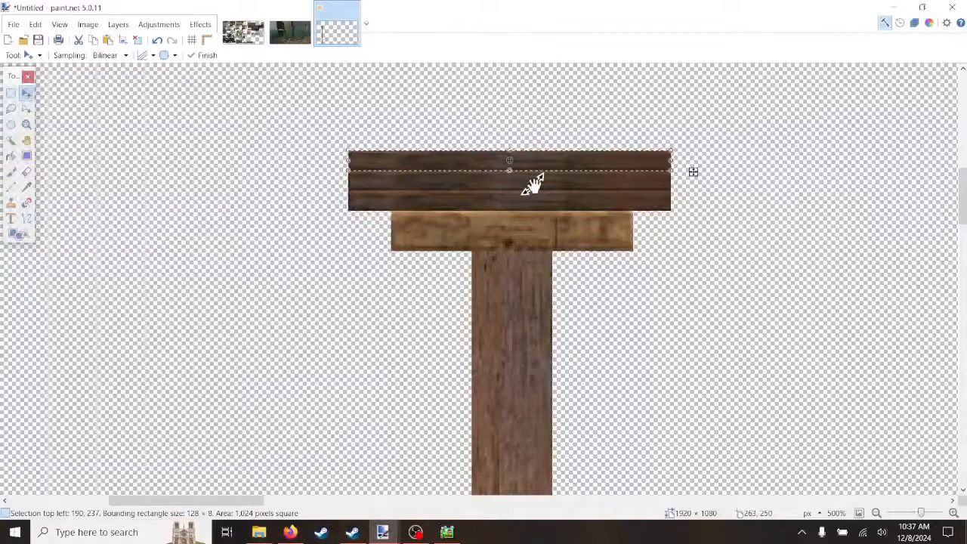
drag(550, 163, 552, 141)
Step: Deselect the uppermost plank and delete the three dark planks between it and the crossbeam
click(11, 94)
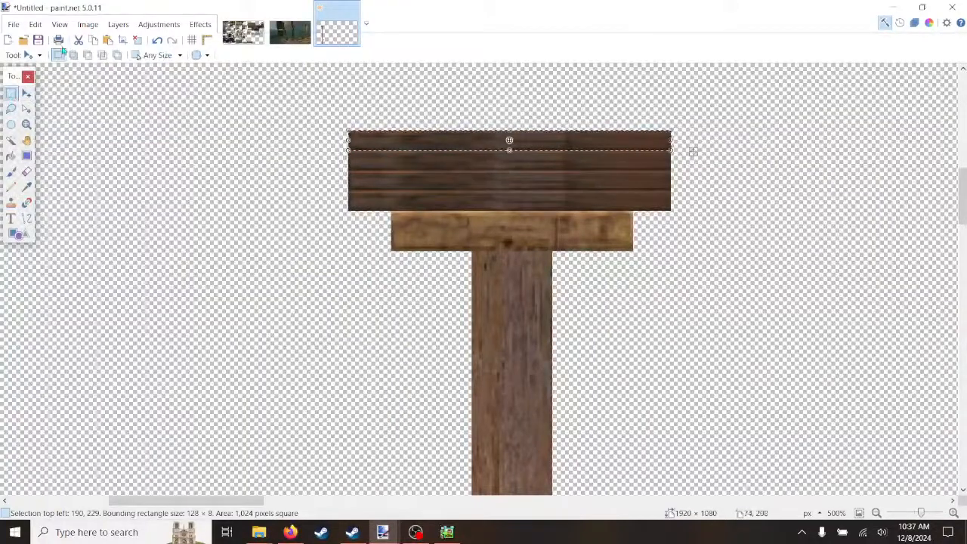
click(88, 24)
click(111, 191)
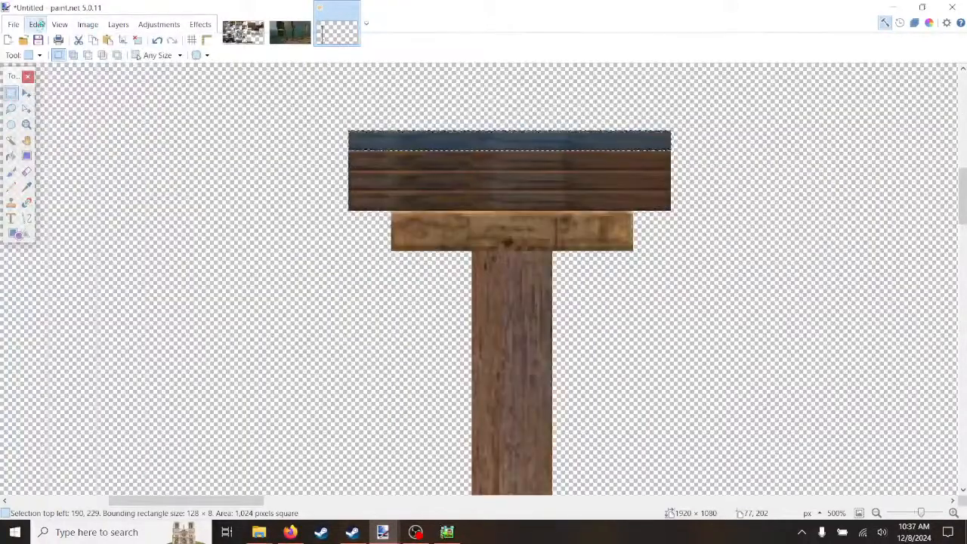
click(333, 172)
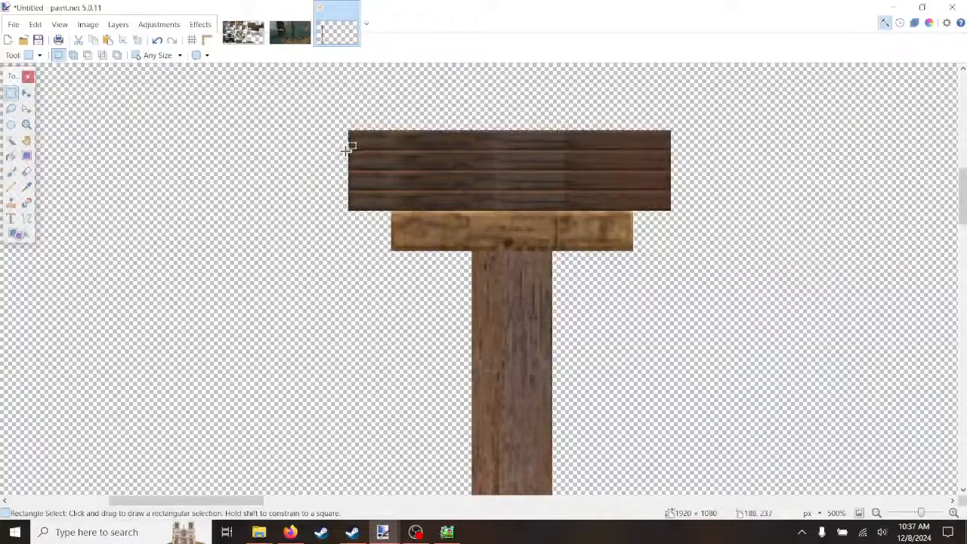
drag(347, 149, 683, 209)
key(Delete)
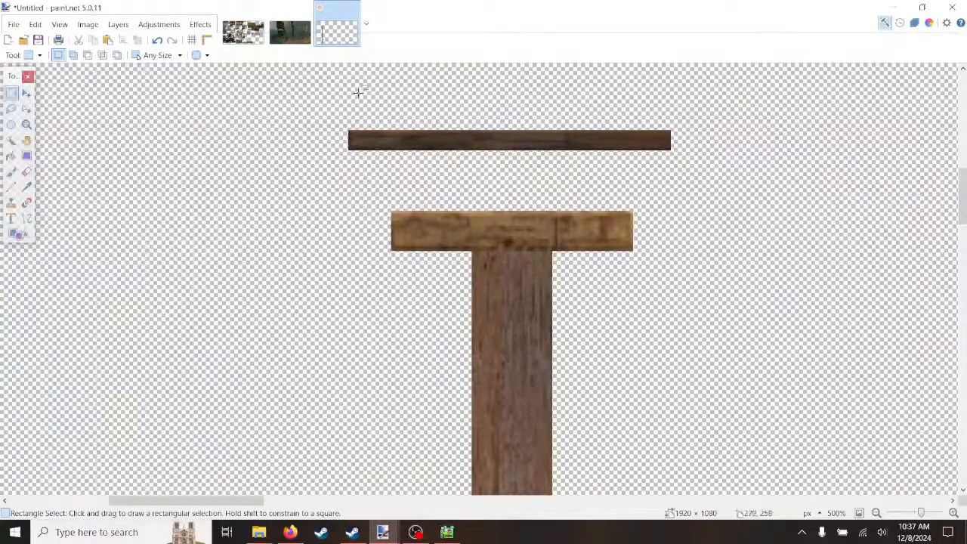
Step: Check the ship photo, then switch to Pixel Game Maker MV and open the Find Home project stored in the Vania folder
click(288, 29)
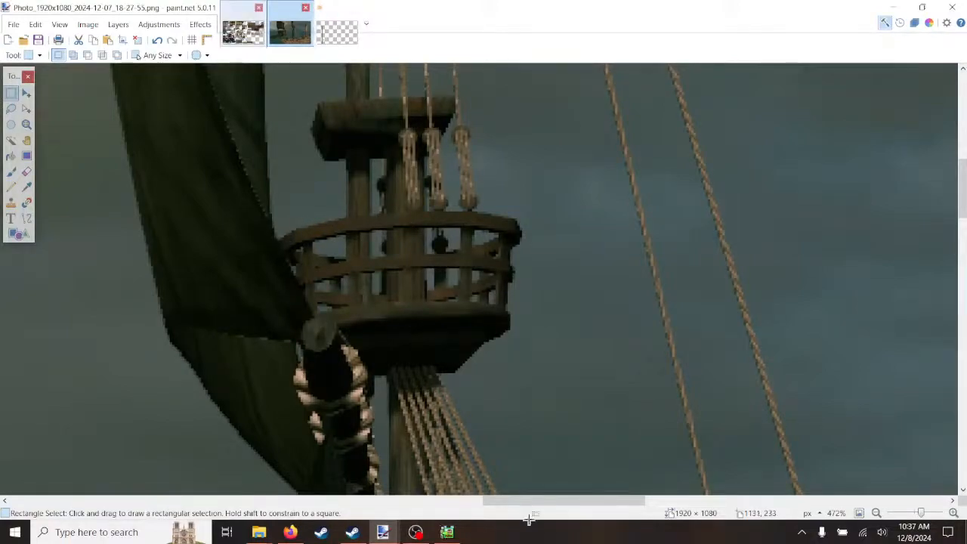
click(447, 532)
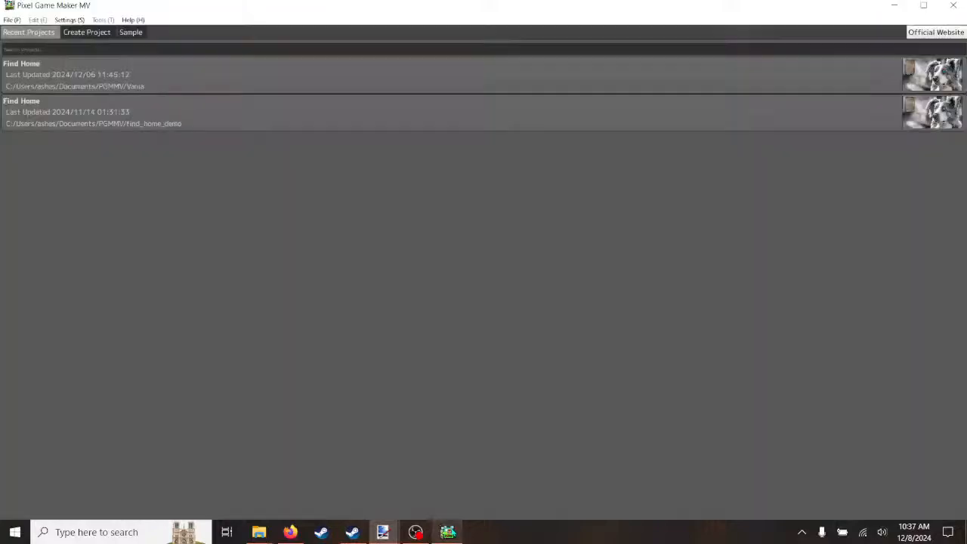
double_click(21, 65)
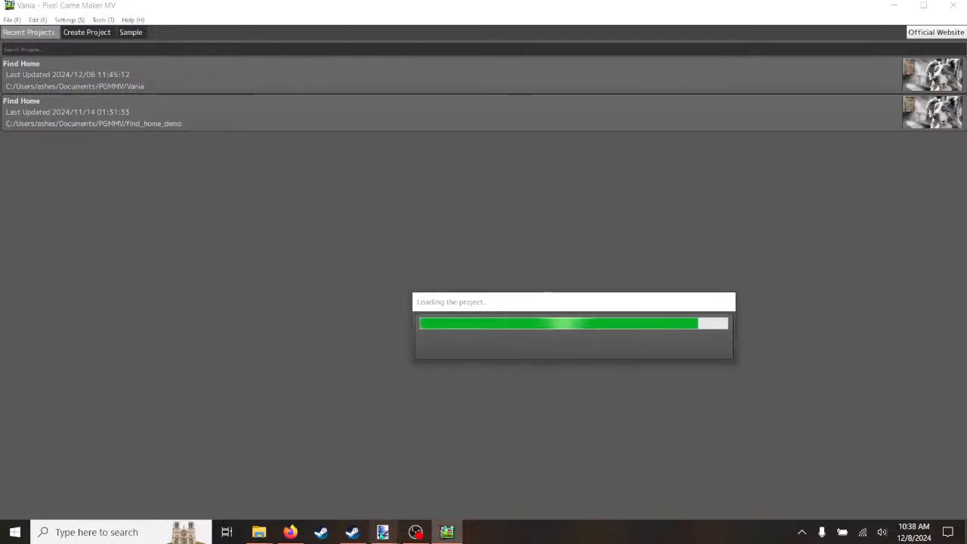
Step: Look back at the mast image in paint.net, then return to Pixel Game Maker MV and open the beginning1 scene
mouse_move(383, 532)
click(470, 480)
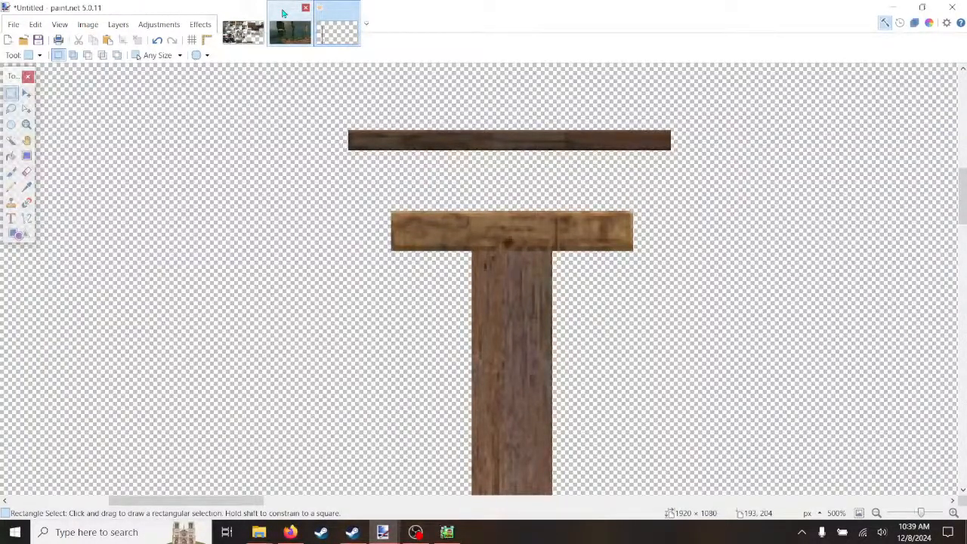
click(447, 533)
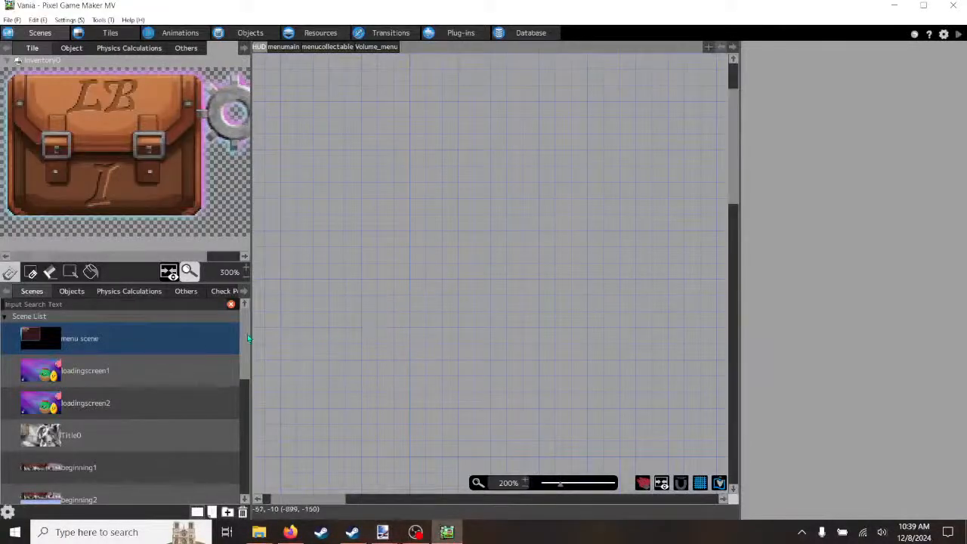
scroll(244, 377, down, 3)
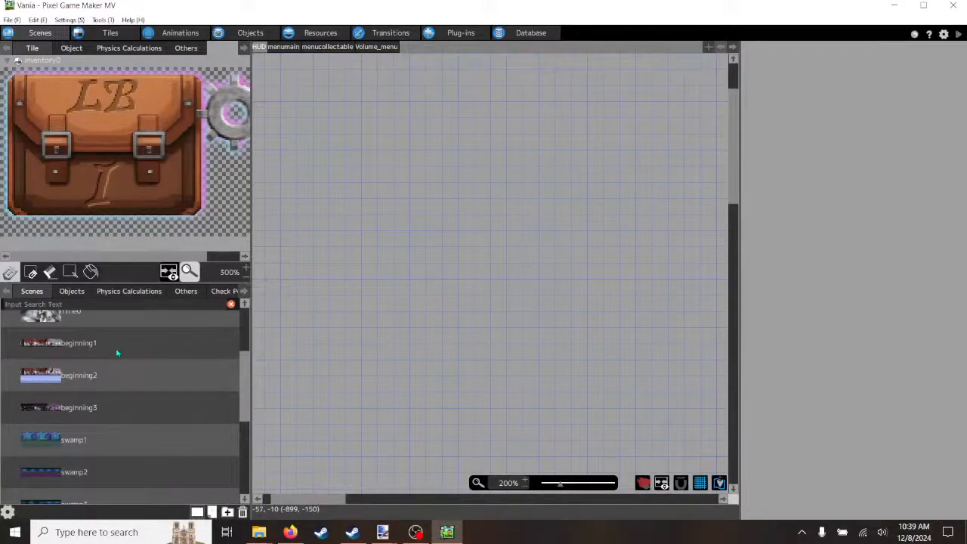
click(97, 346)
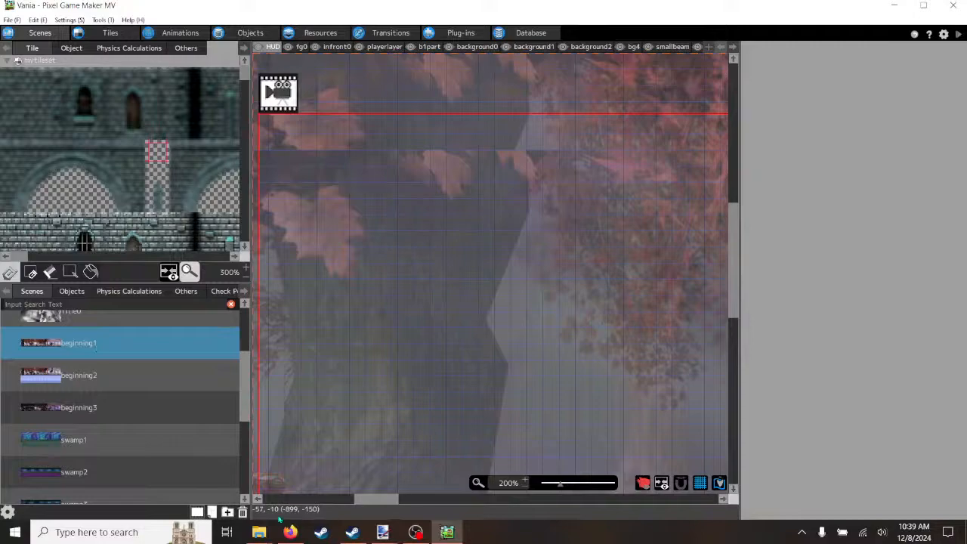
Step: Switch to File Explorer, close the logs folder window and browse the remaining window before returning to the scene editor
mouse_move(261, 529)
click(342, 495)
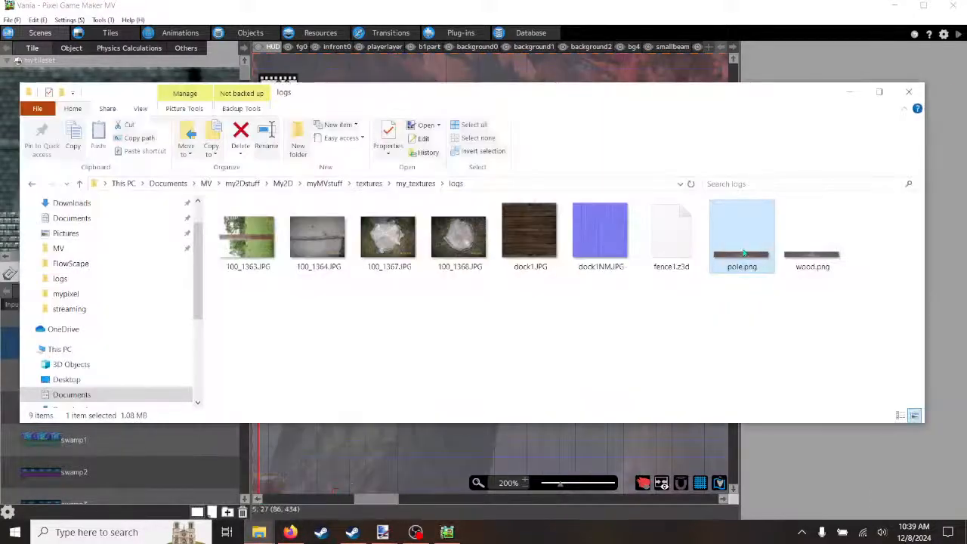
click(910, 91)
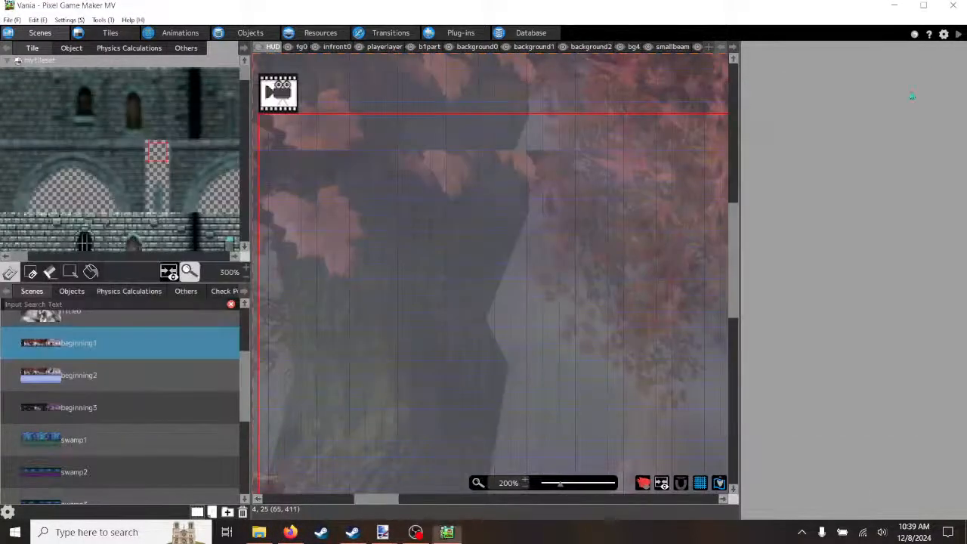
click(261, 535)
drag(907, 246, 901, 226)
click(633, 9)
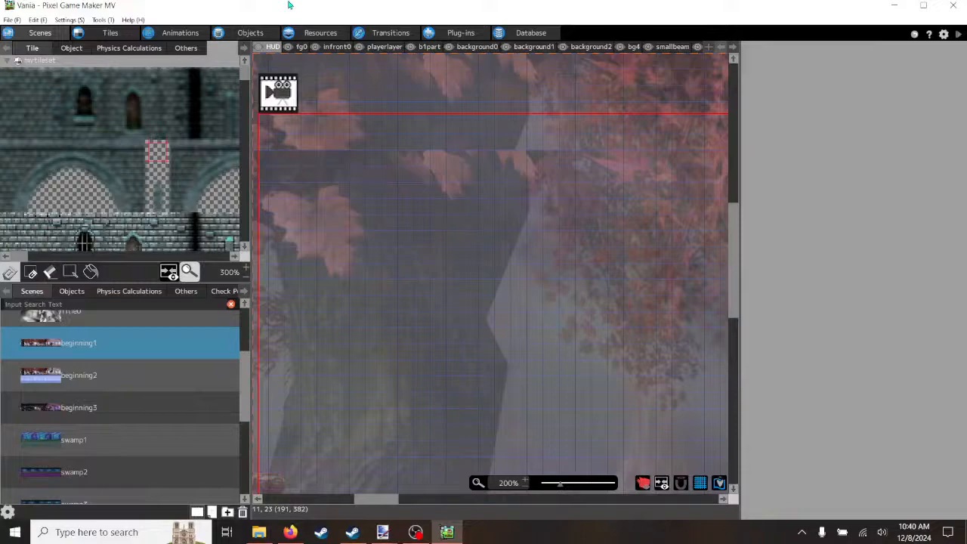
Step: Preview the menusound0 and loading00 images in the system resources folder and update the falljump image from its source file
click(321, 33)
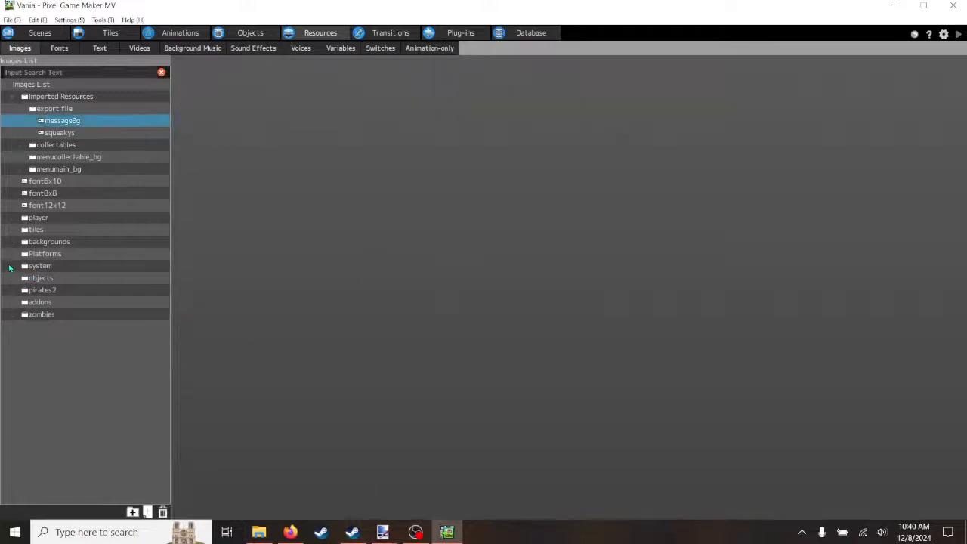
click(14, 267)
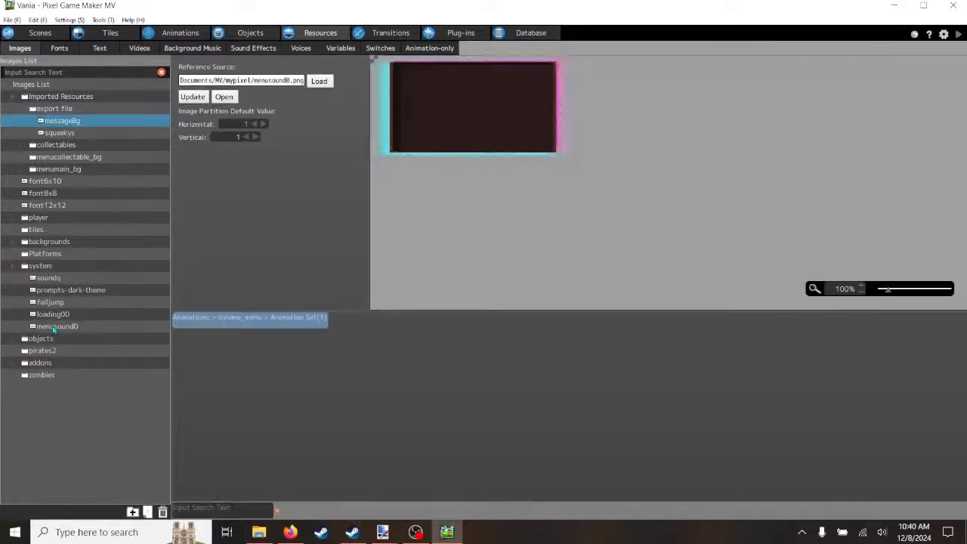
click(53, 328)
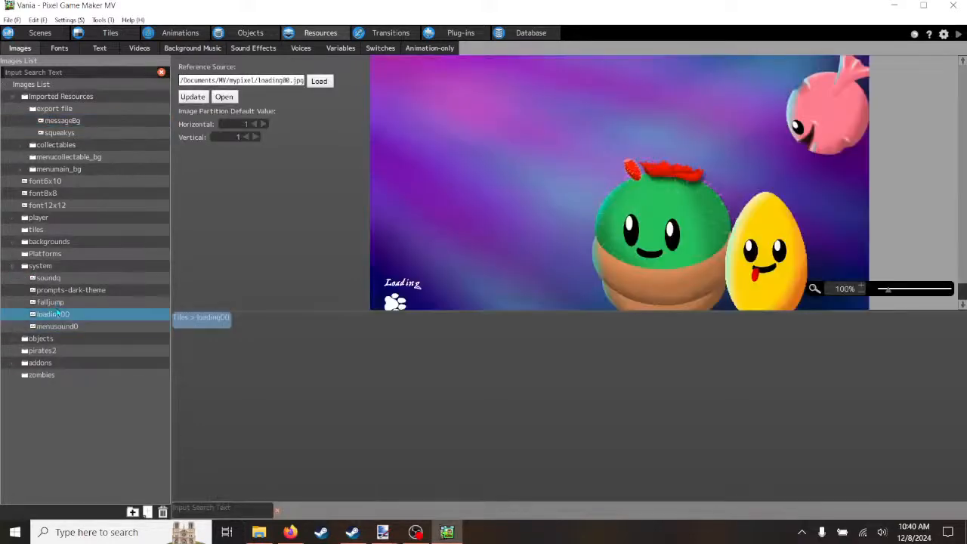
click(54, 303)
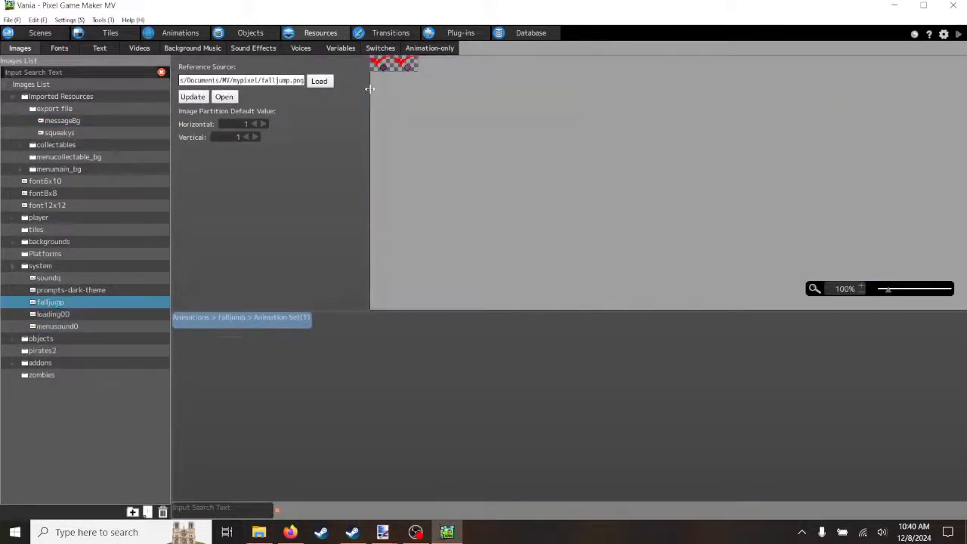
click(201, 100)
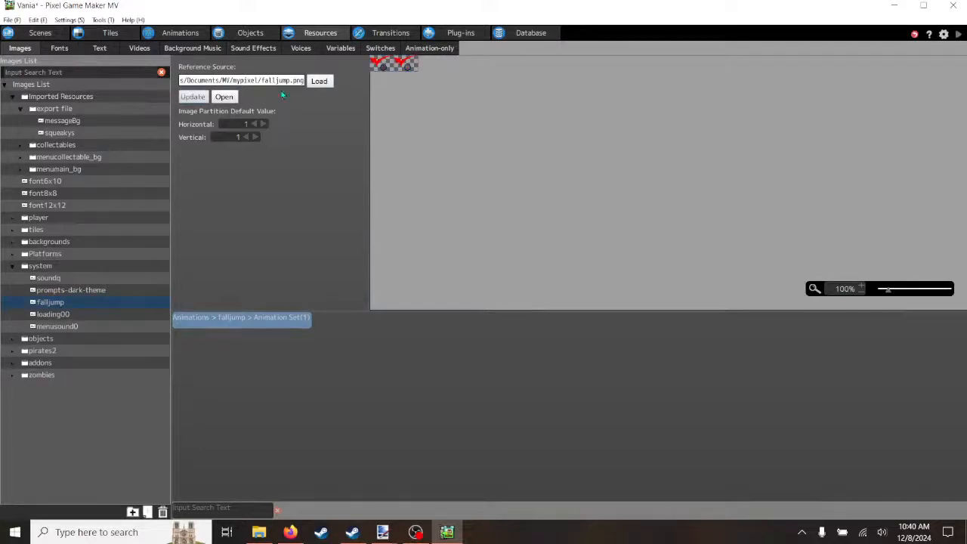
Step: Return to the scene list and set beginning1 as the start scene
click(40, 32)
scroll(250, 401, up, 3)
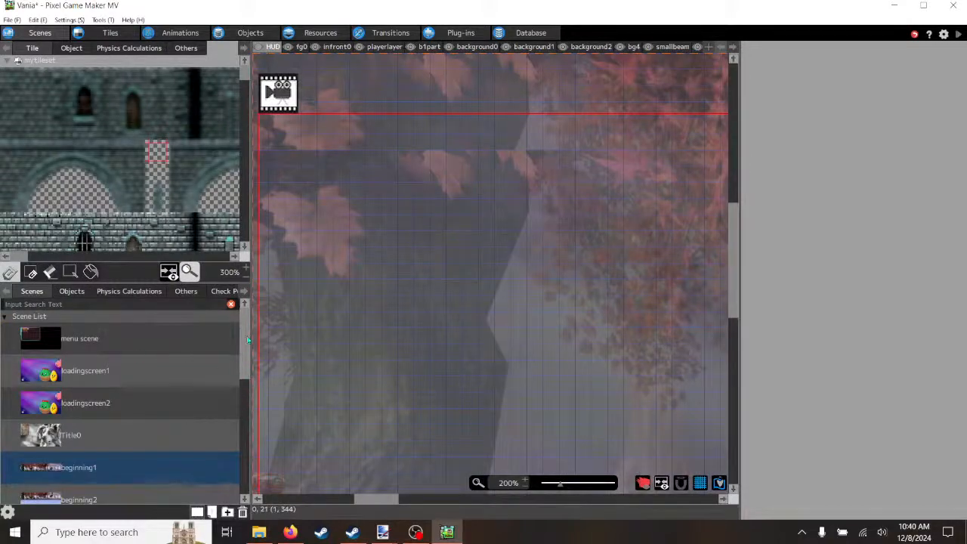
scroll(250, 383, down, 3)
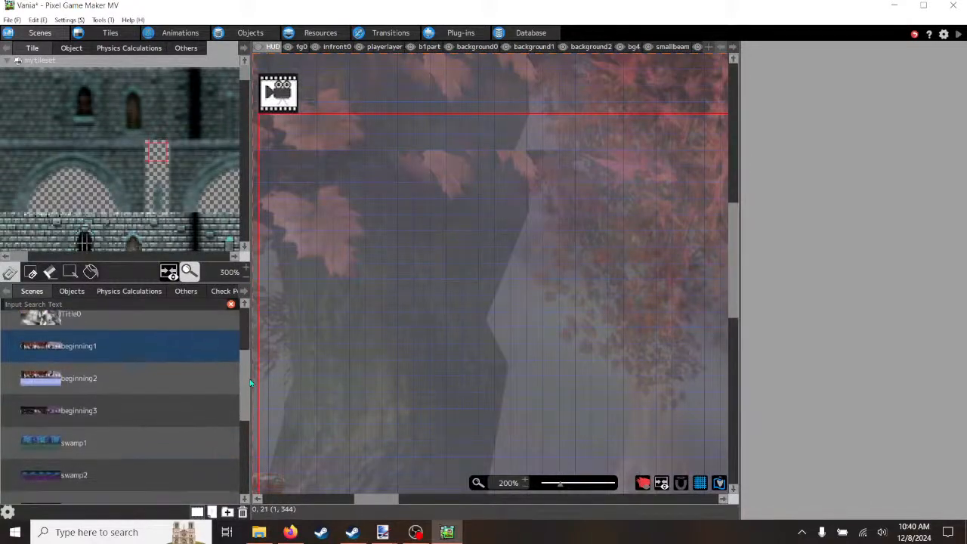
right_click(101, 355)
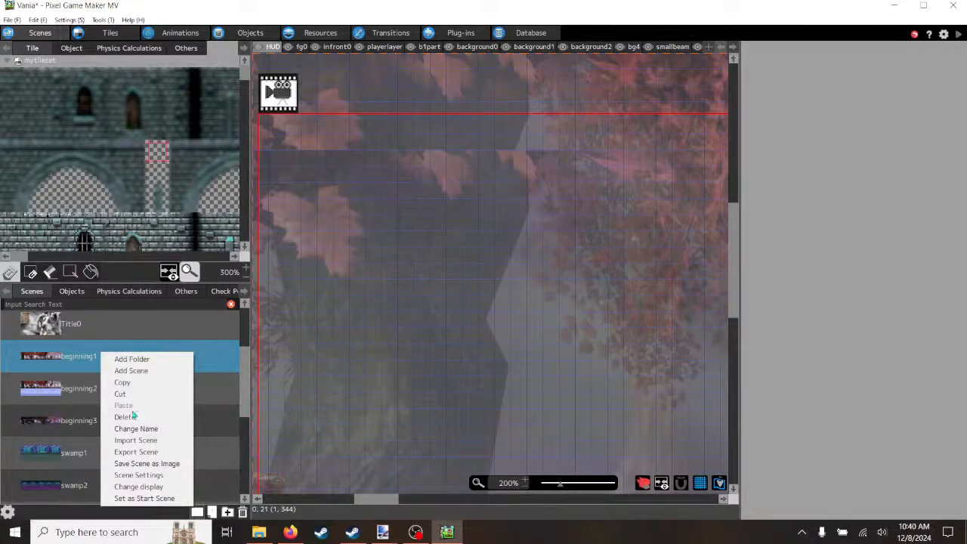
click(134, 499)
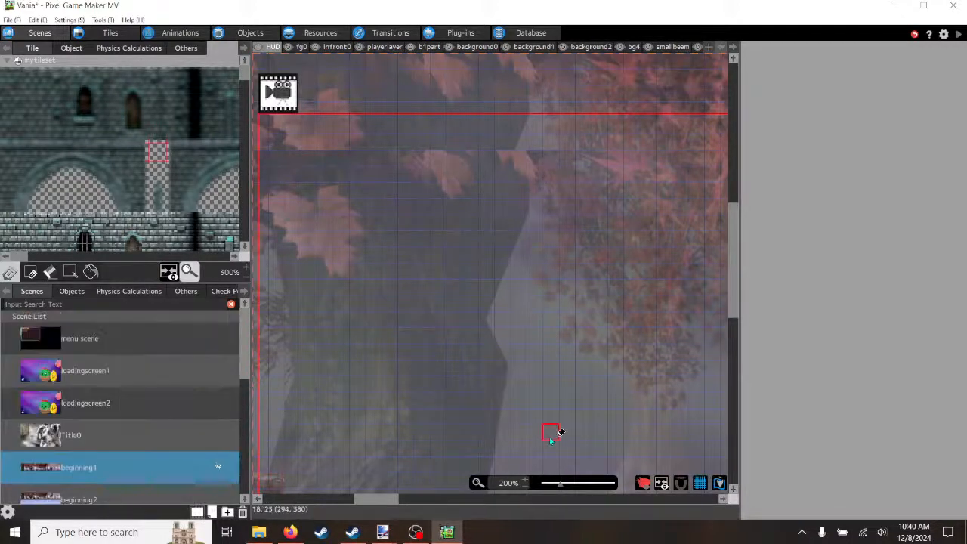
Step: Test-play the game in a maximized window and run the dog right past the stacked stone ruins
click(959, 36)
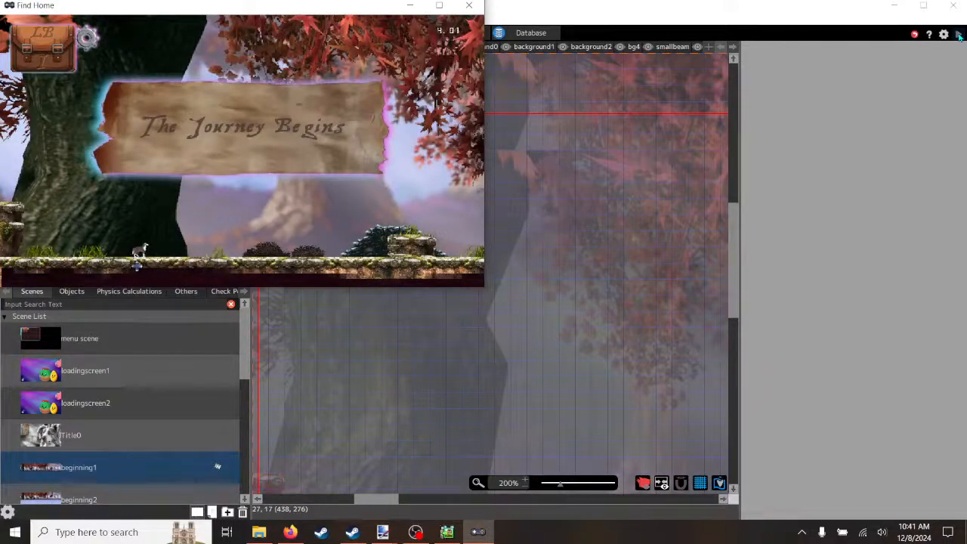
click(439, 6)
key(Right)
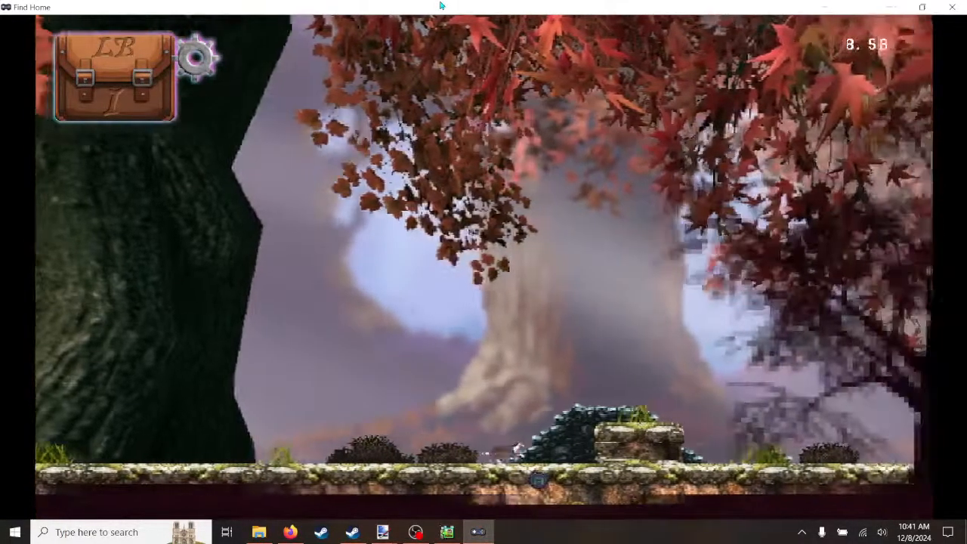
key(space)
key(Right)
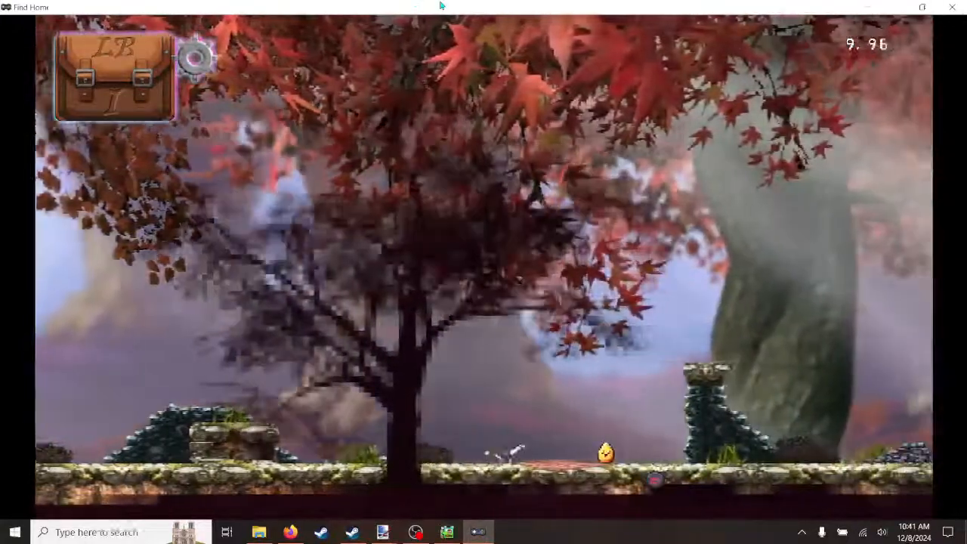
key(Right)
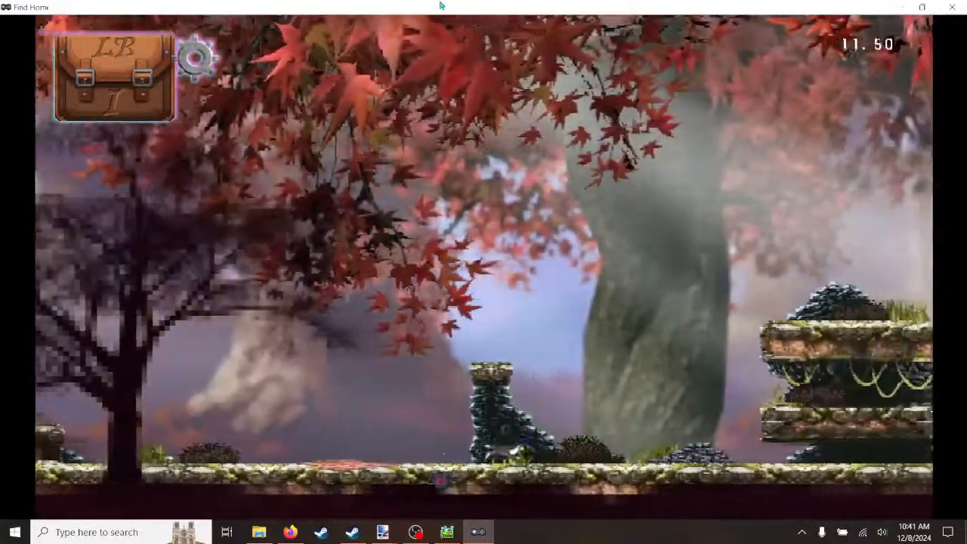
key(Right)
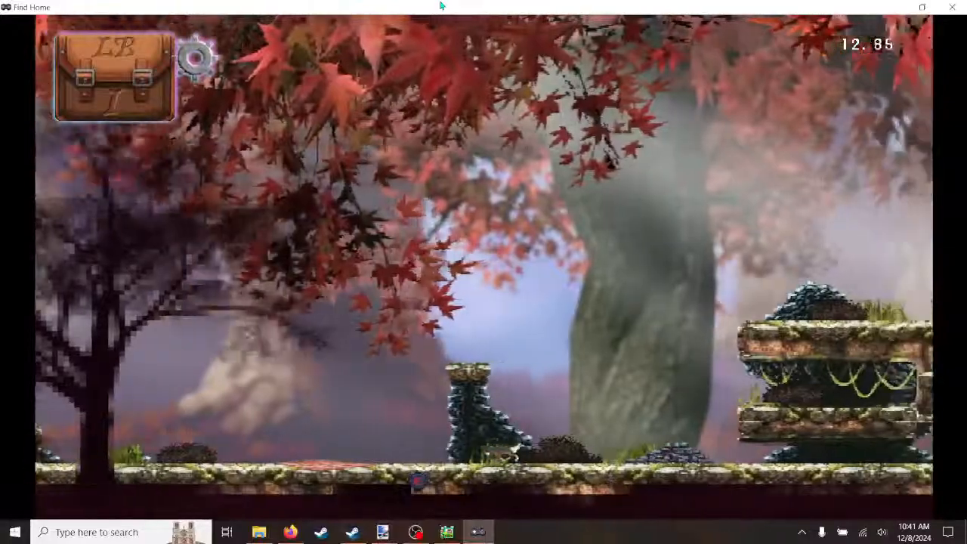
key(Right)
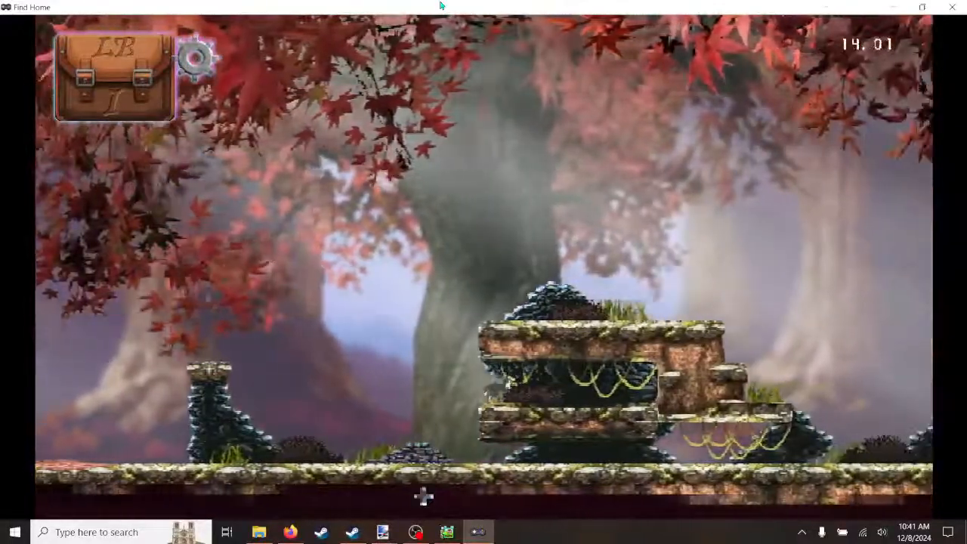
key(Right)
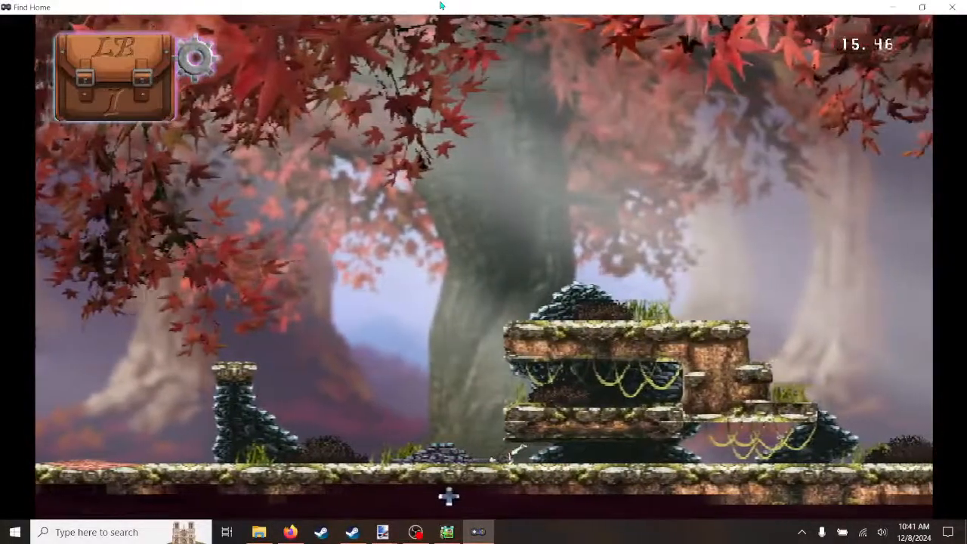
key(Right)
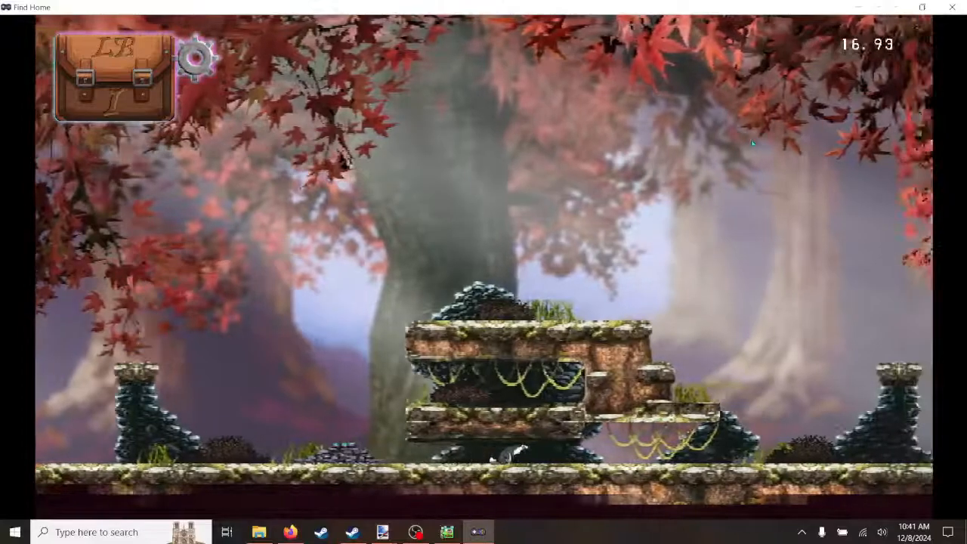
key(Right)
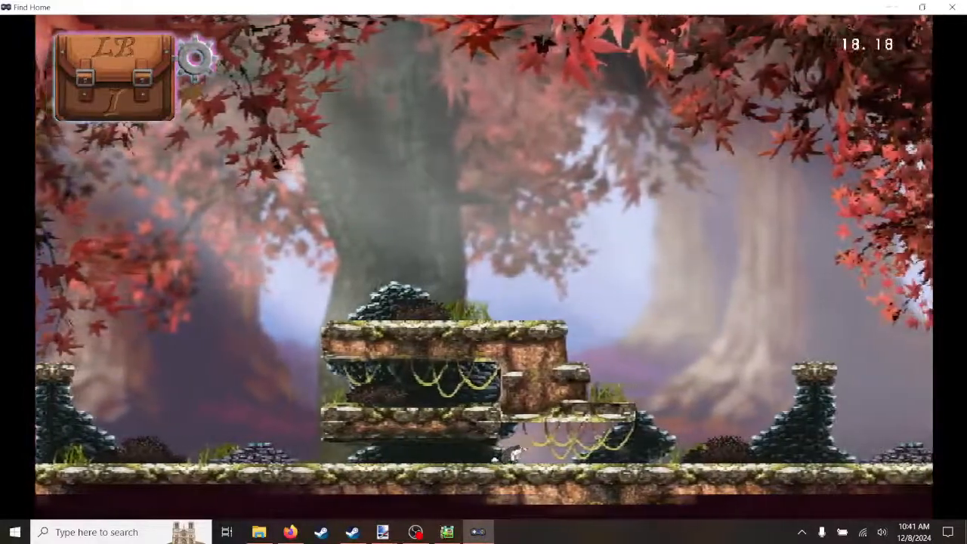
key(Right)
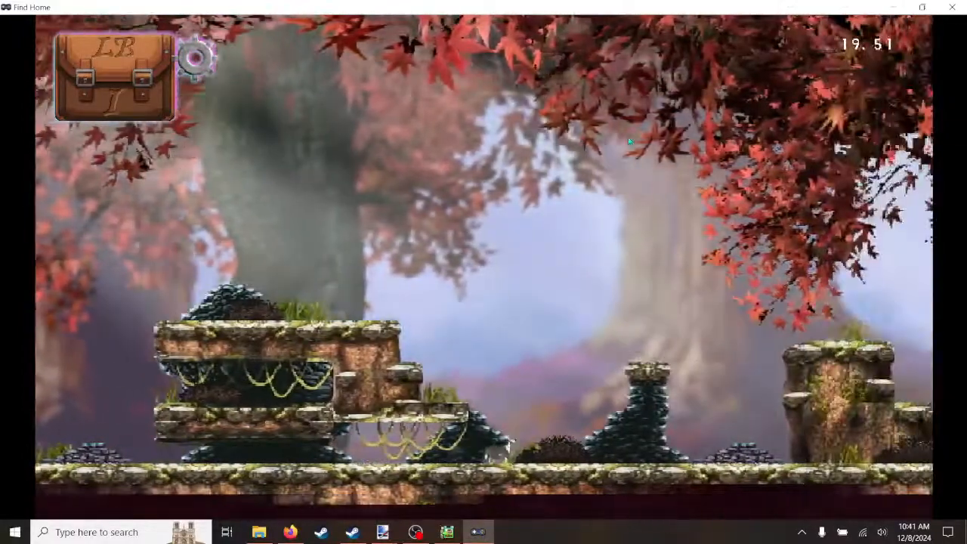
Step: Jump the dog leftward onto the ruins and walk it to the upper ledge beside the red fall-jump arrow
key(Left)
key(space)
key(space)
key(Left)
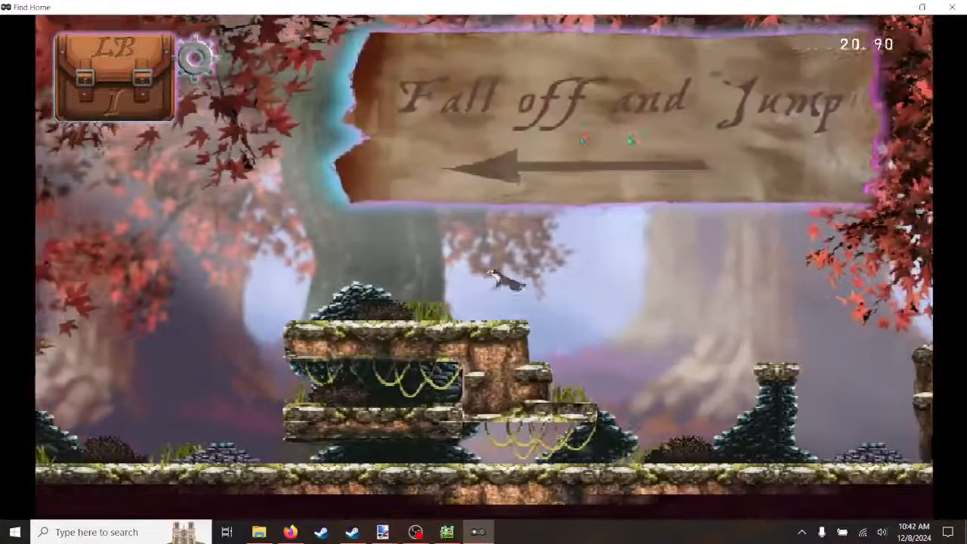
key(Left)
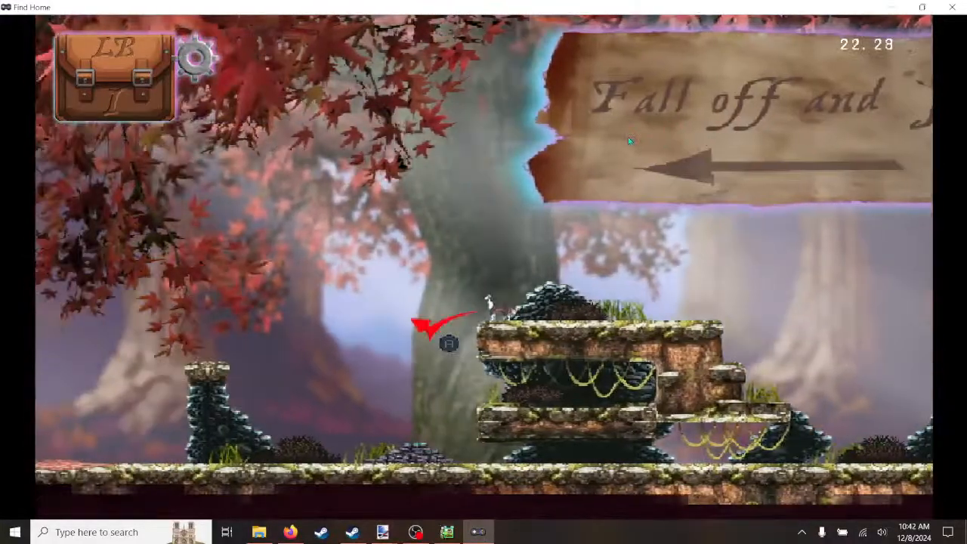
key(Left)
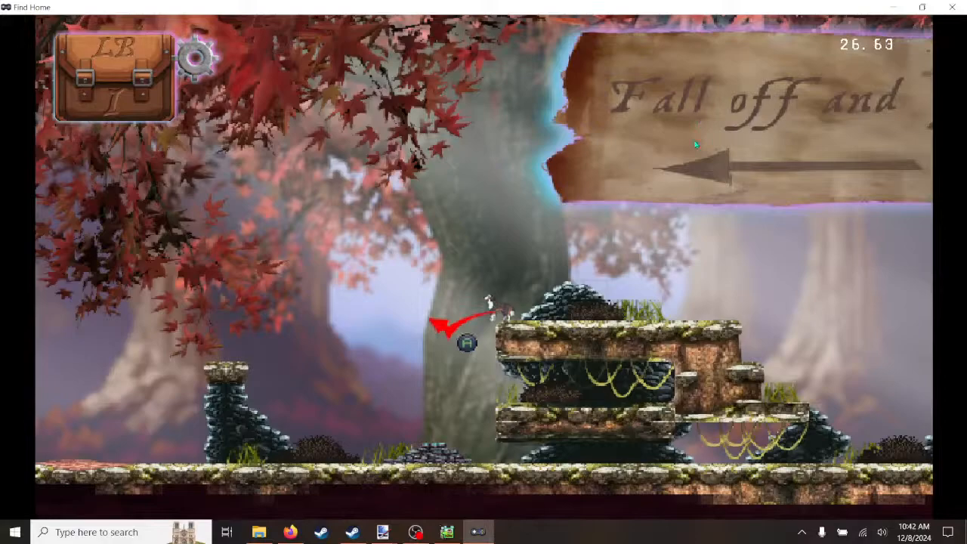
Step: Test the fall-and-jump move by leaping the dog left off the ruins' upper ledge, then turn it back right
key(Right)
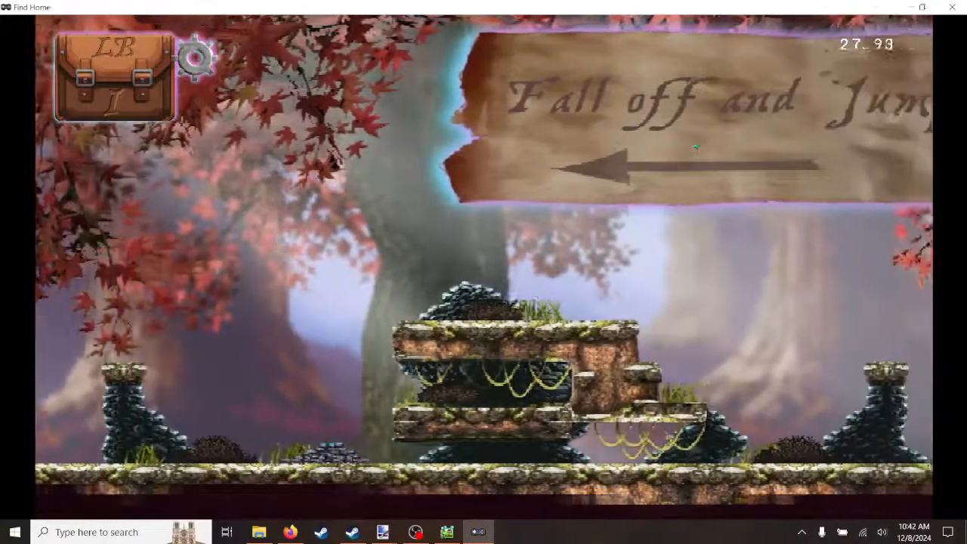
key(Left)
key(space)
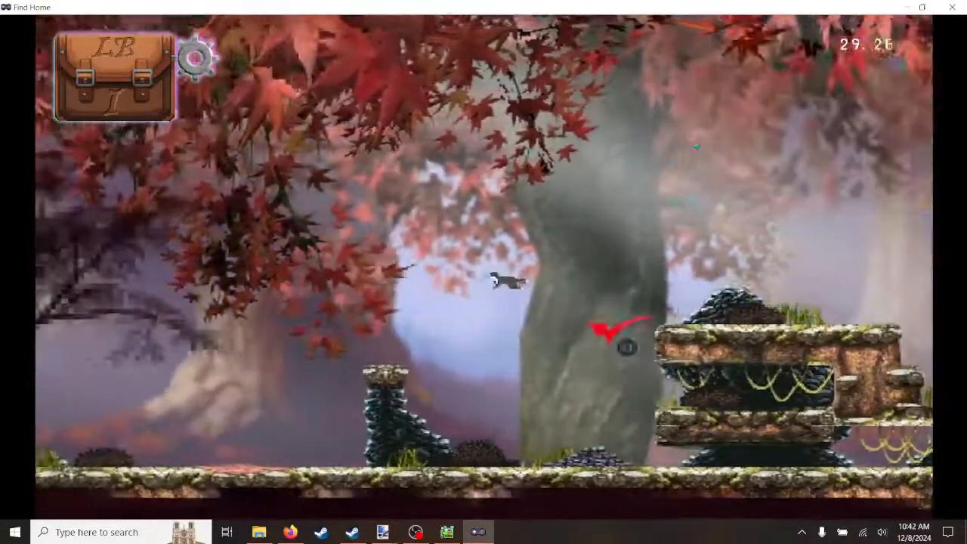
key(Right)
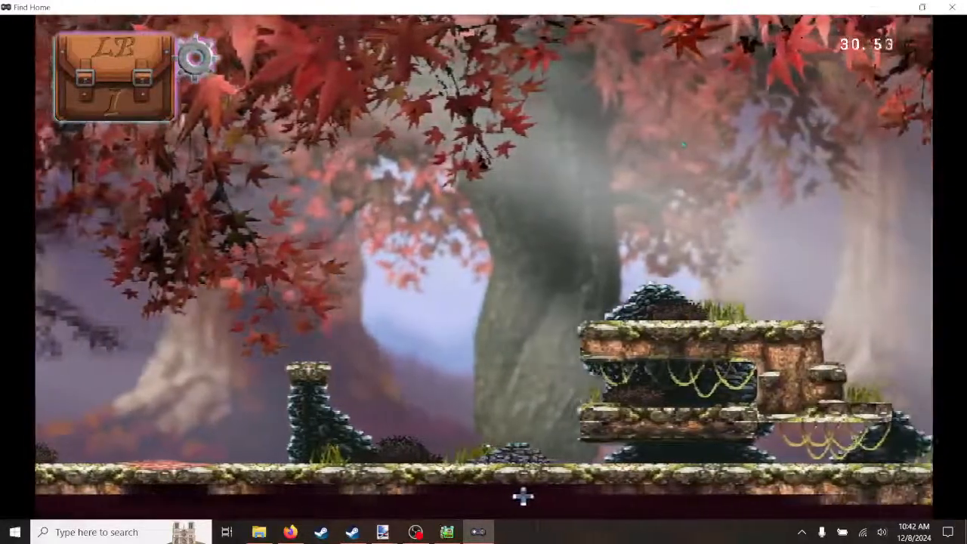
Step: Run the dog right beneath the stacked ruins to the tapered stone pillar beyond them, checking its turns to both sides
key(Right)
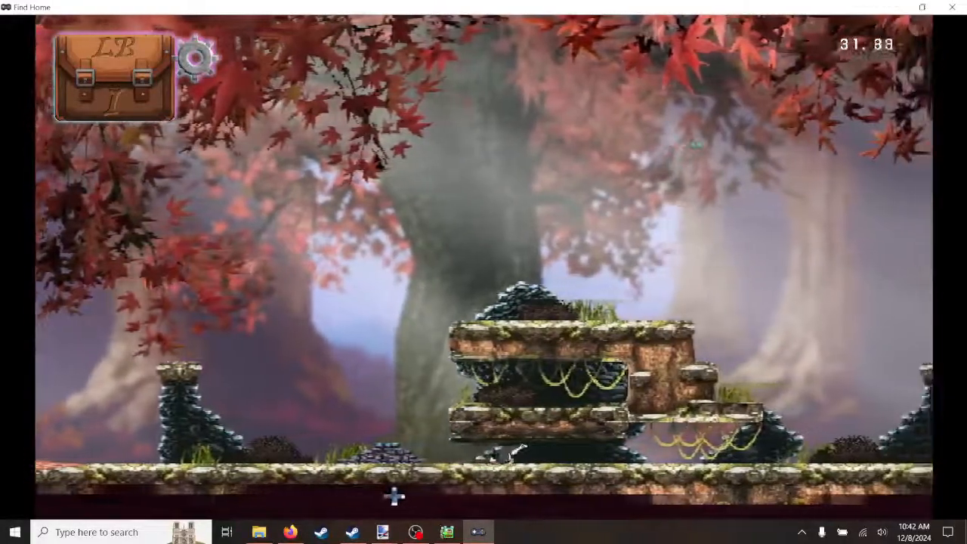
key(Right)
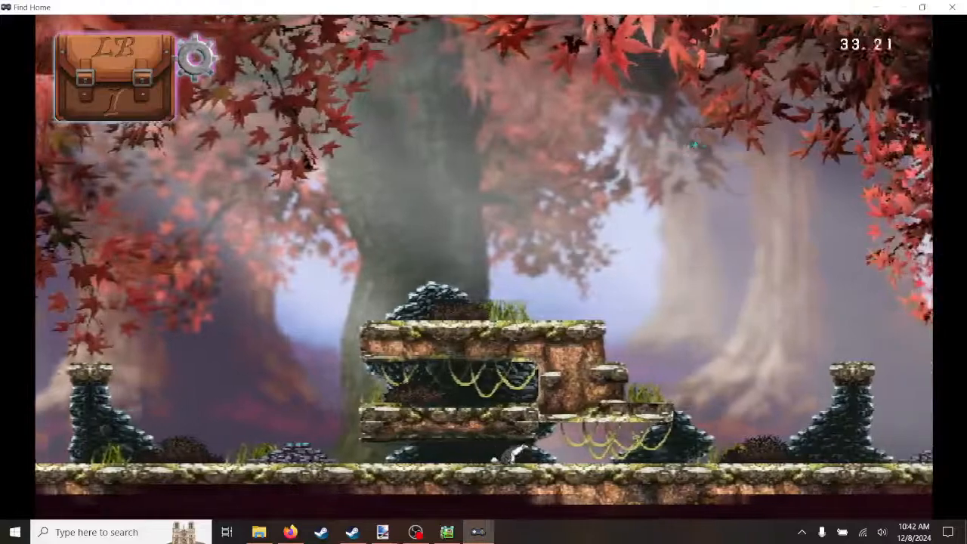
key(Right)
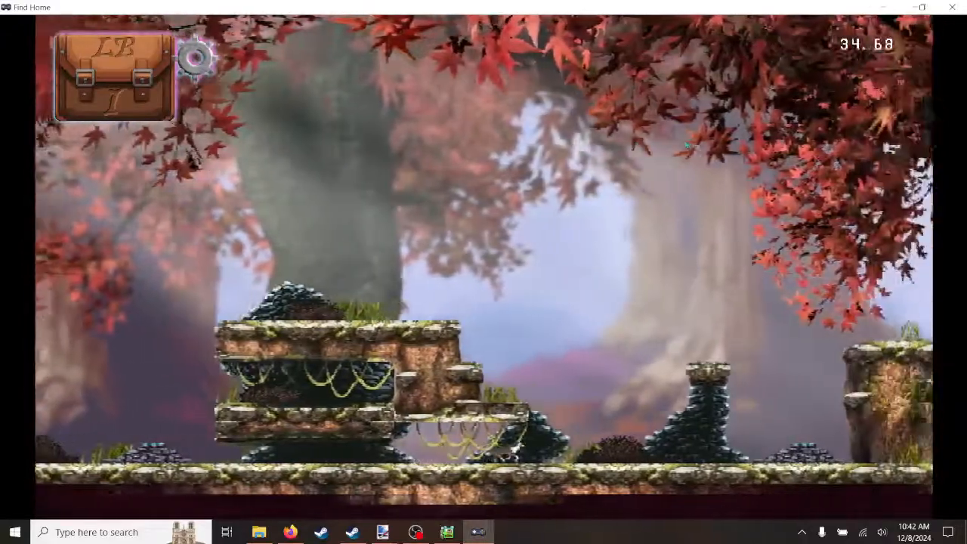
key(Right)
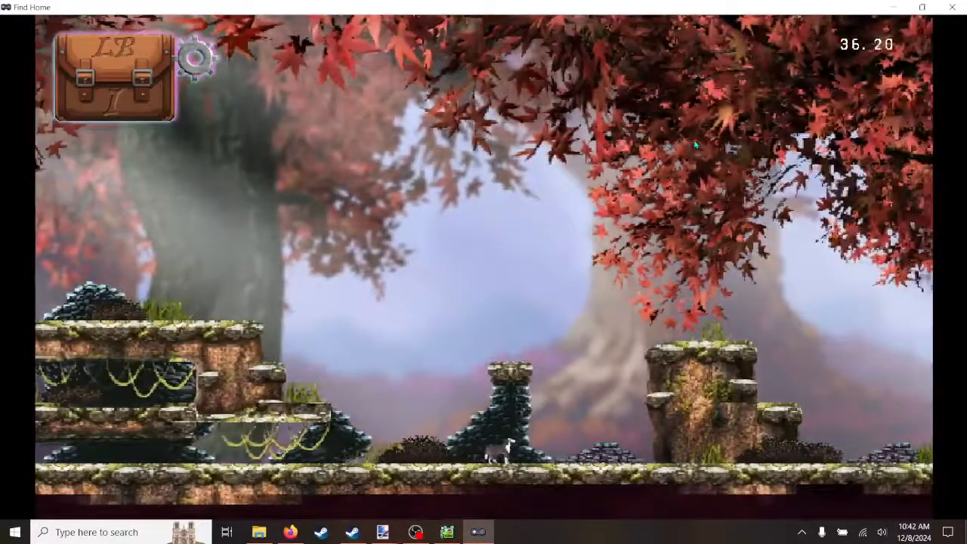
key(Right)
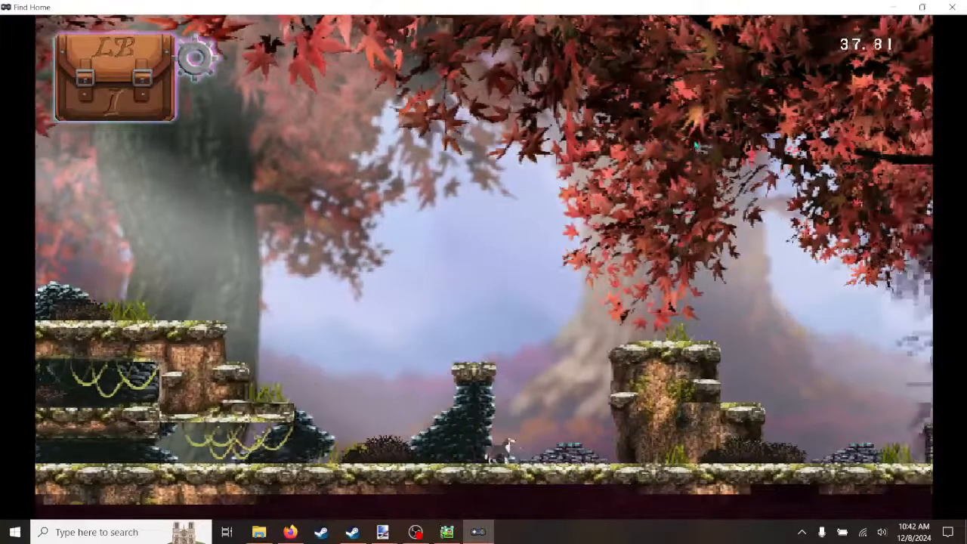
key(Left)
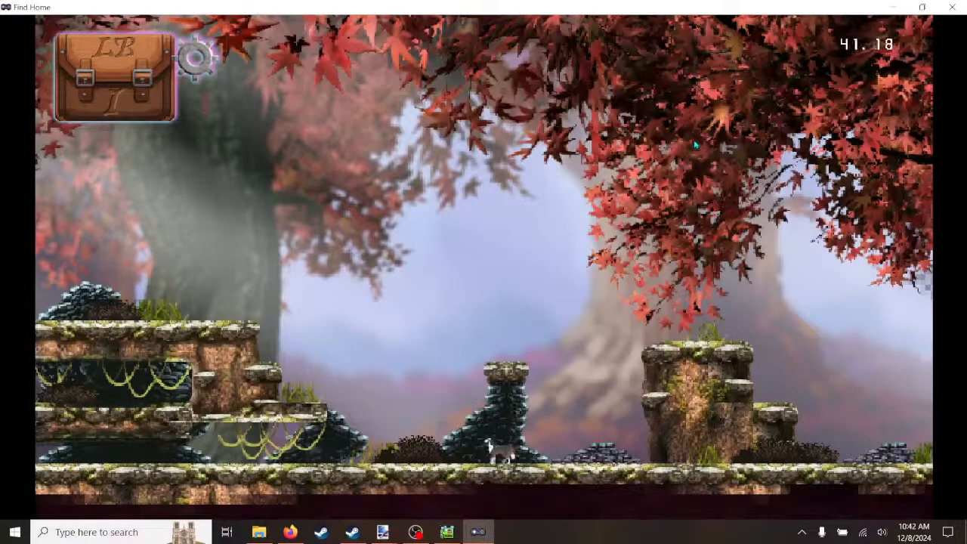
key(Left)
key(Right)
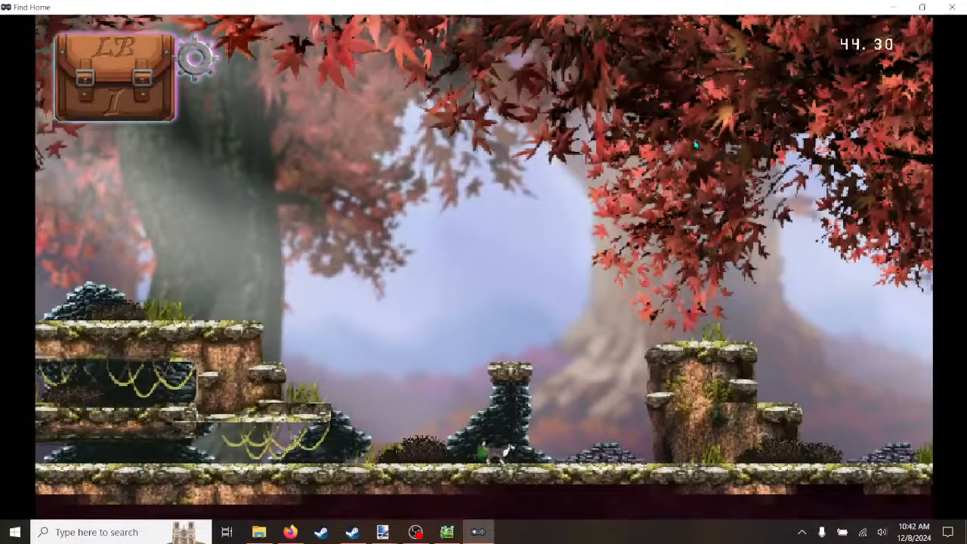
Step: Jump the dog back onto the ruins' low ledge, then leap right over the mossy stone block to the lantern wall beyond the bridge
key(a)
key(space)
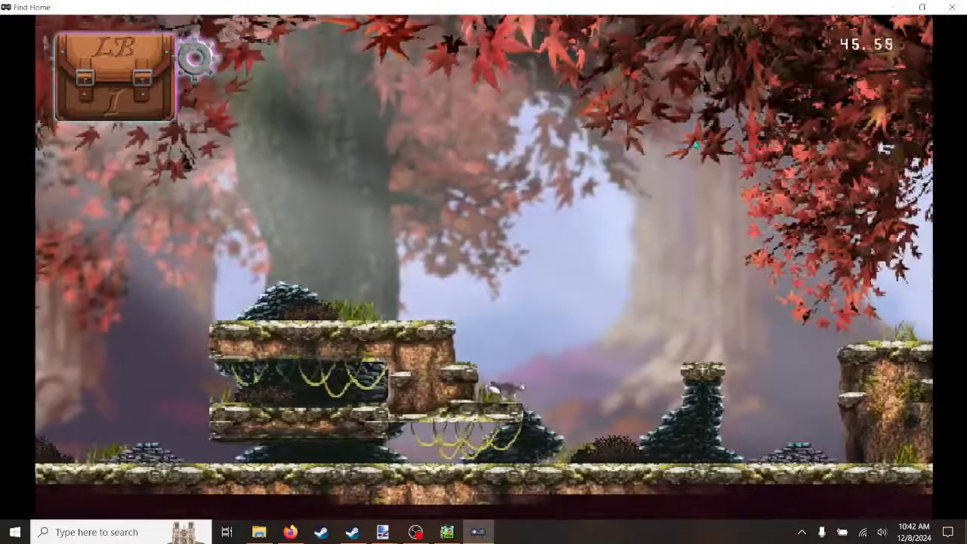
key(d)
key(space)
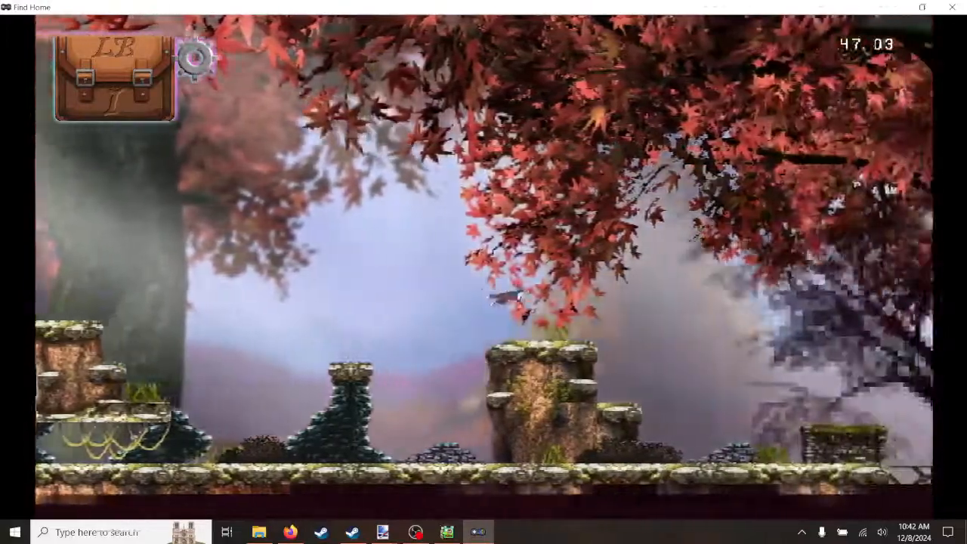
key(space)
key(space)
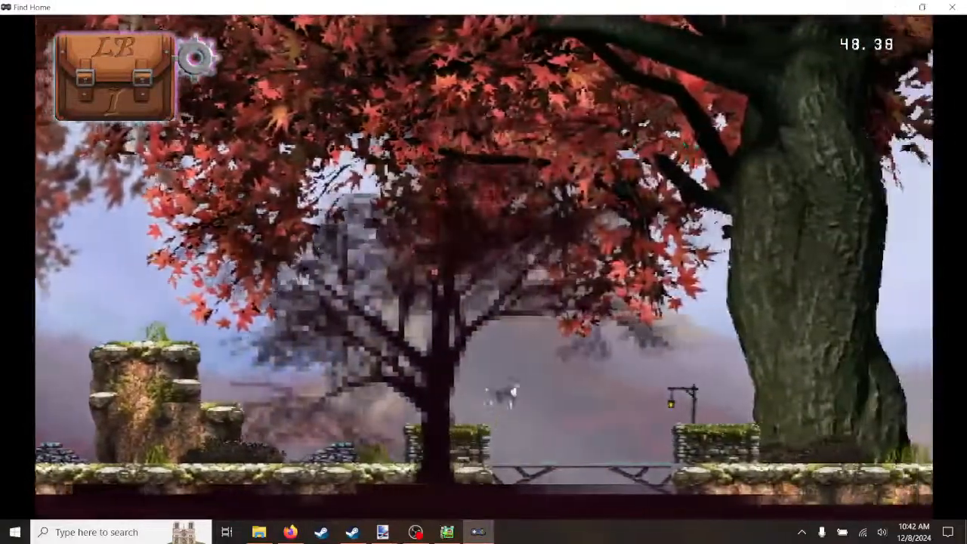
key(d)
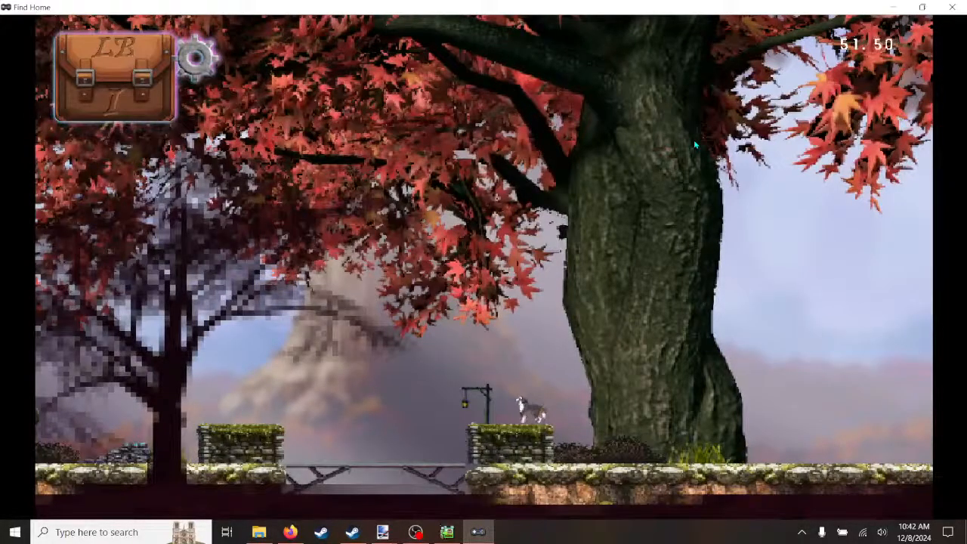
Step: Take the dog back left over the mossy block and ruins, and test the fall-and-jump toward the stone pillar
key(a)
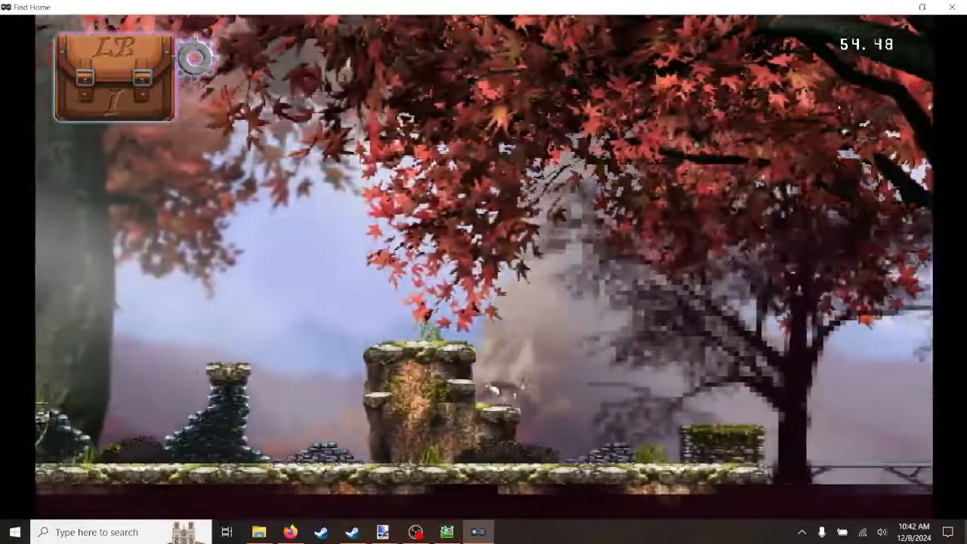
key(space)
key(a)
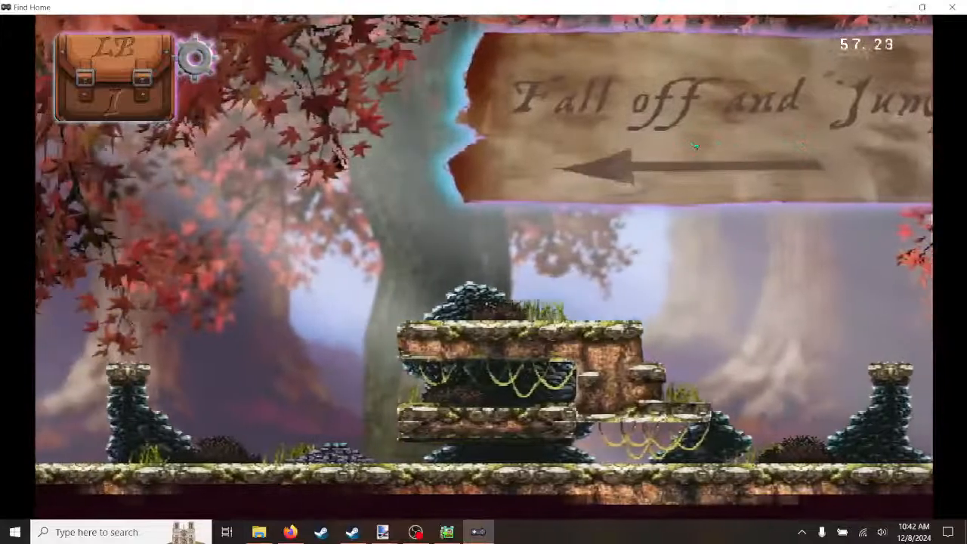
key(a)
key(space)
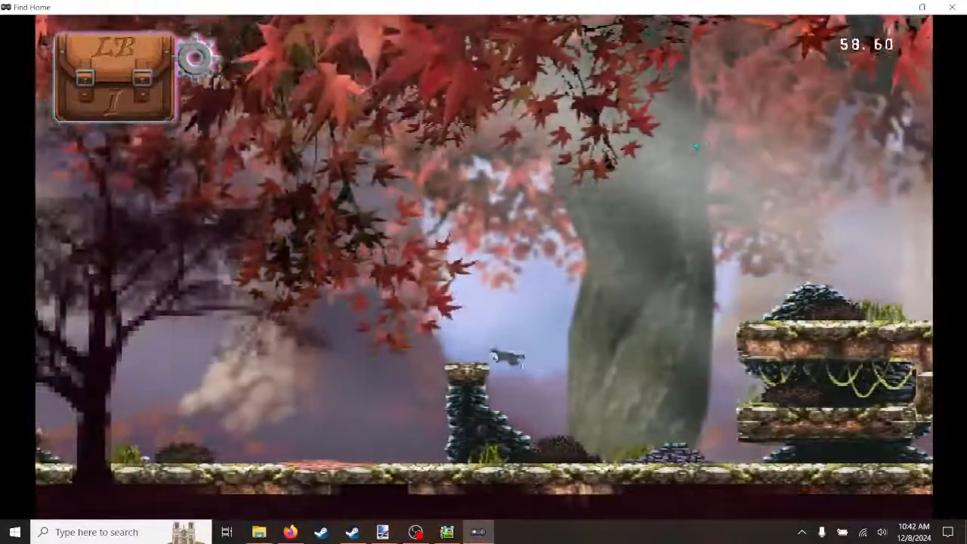
Step: Run the dog right under the ruins, climb back onto their low ledge, and repeat the approach to the fall-and-jump
key(d)
key(d)
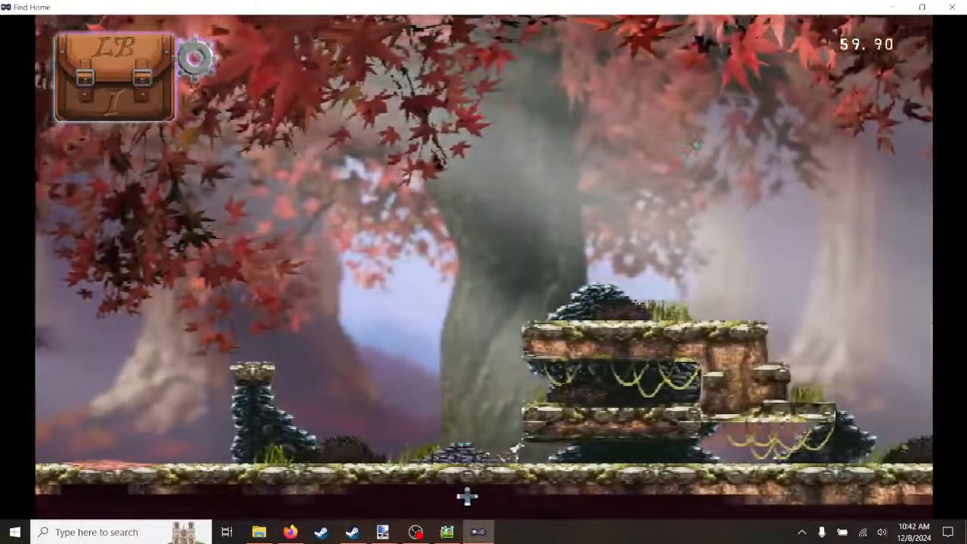
key(d)
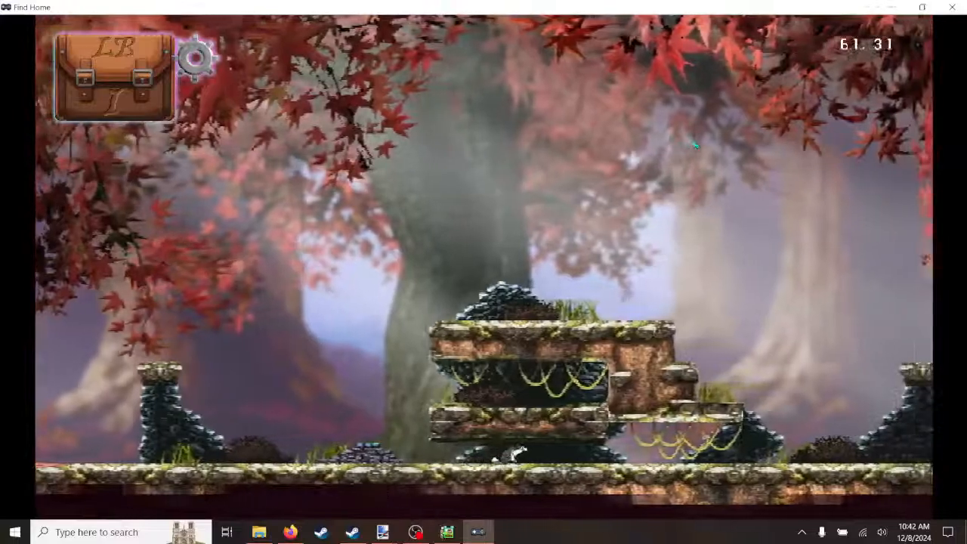
key(d)
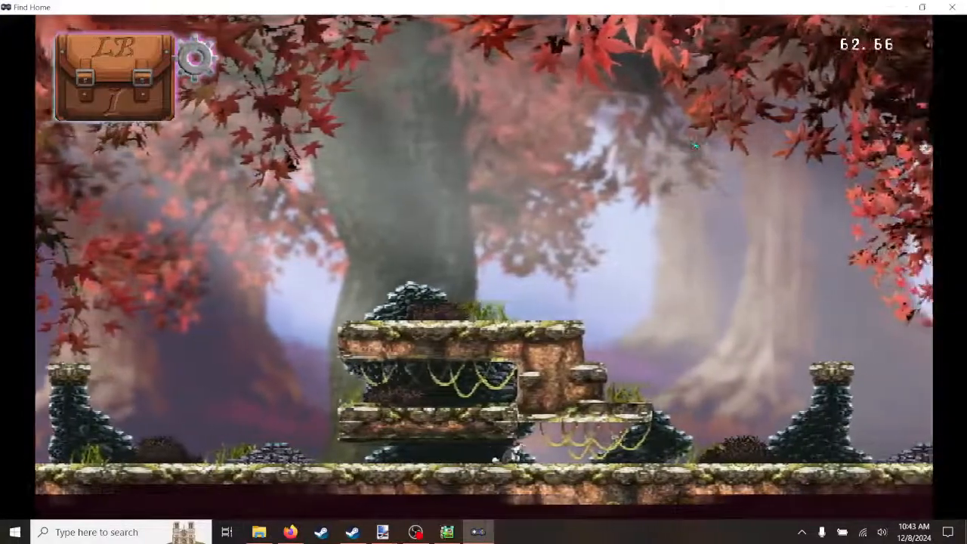
key(a)
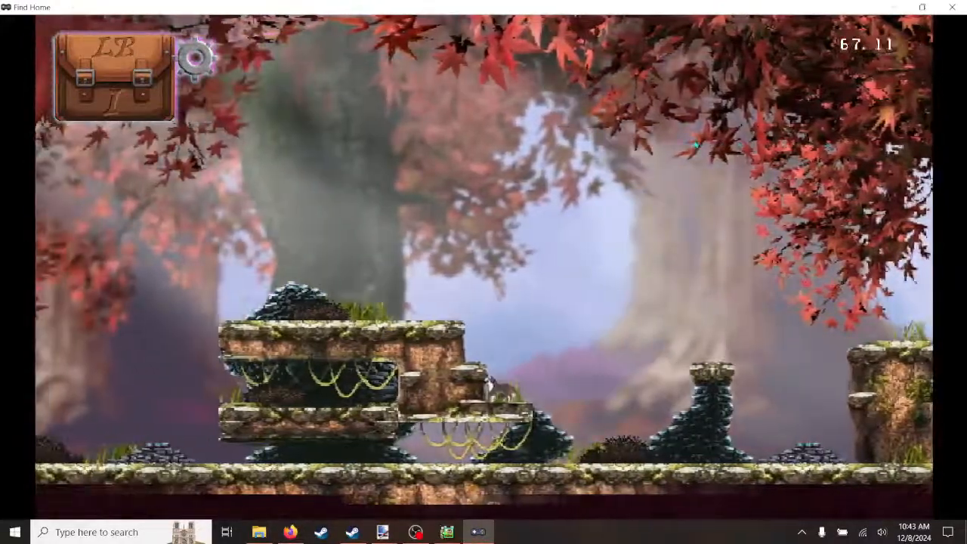
key(d)
key(space)
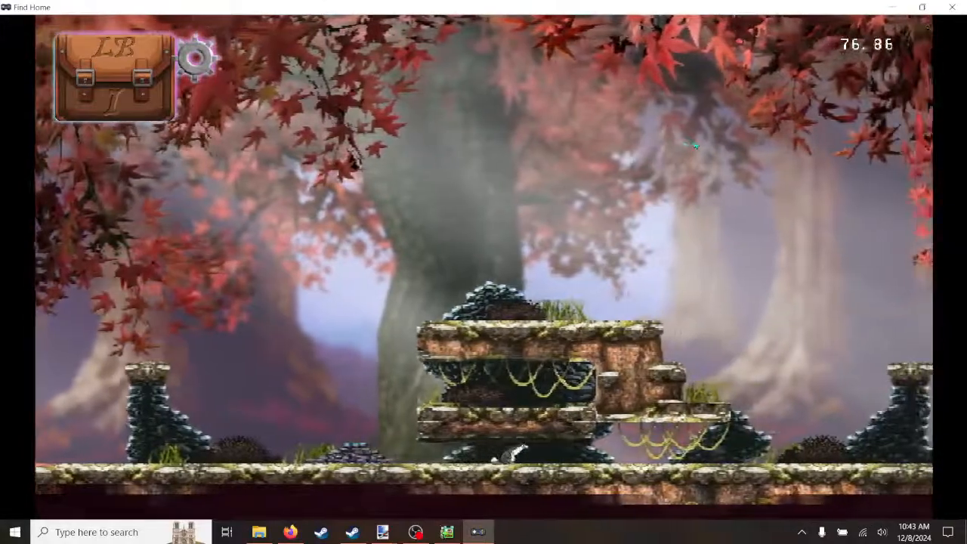
Step: Circle the dog under and back over the ruins, then fall-jump left onto the top of the stone pillar
key(d)
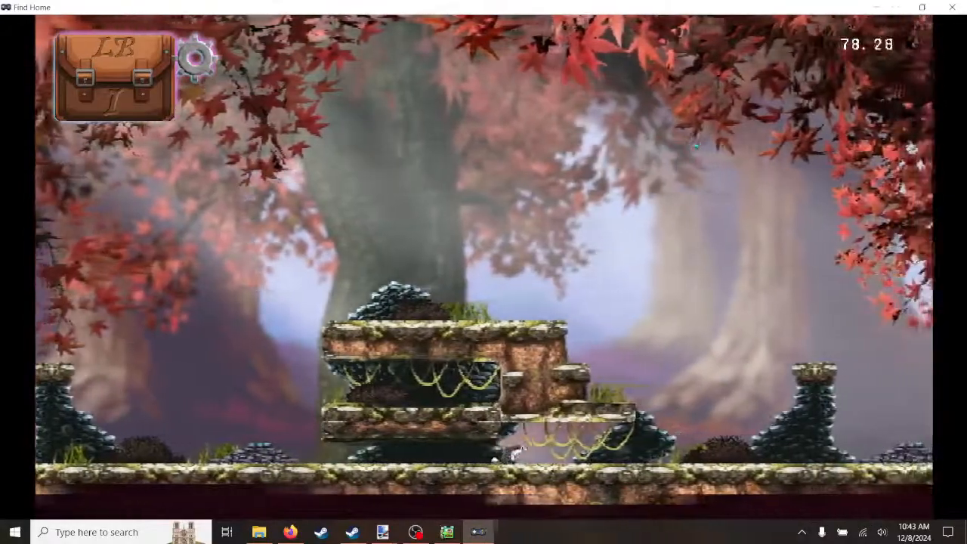
key(d)
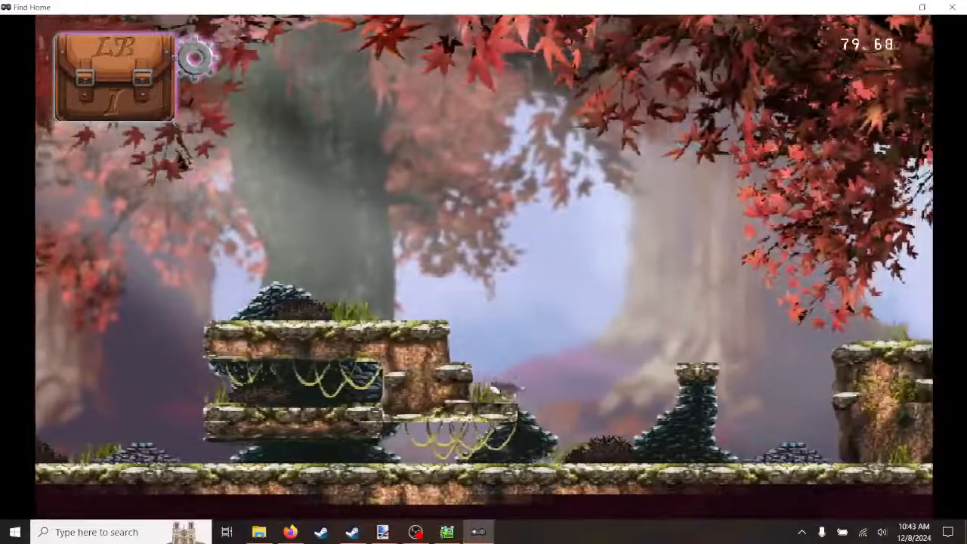
key(a)
key(space)
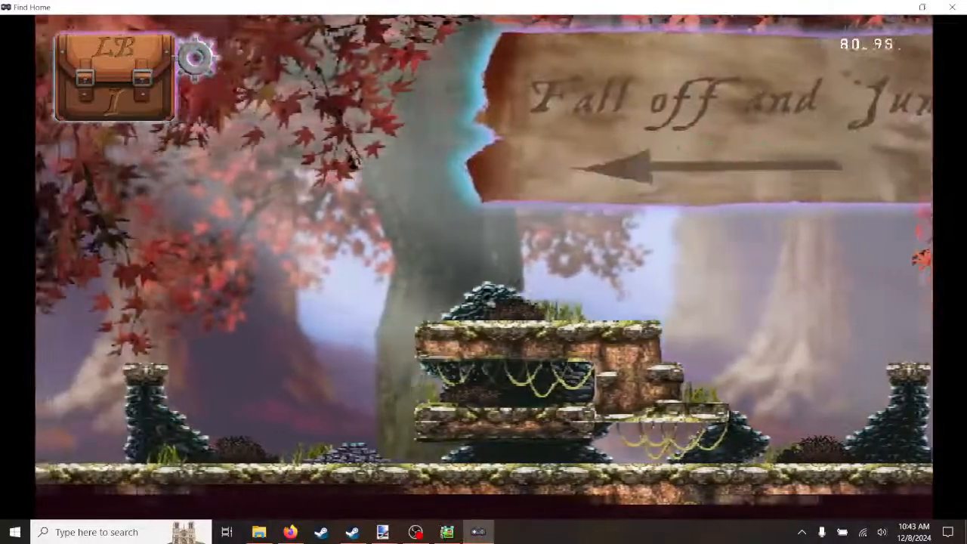
key(a)
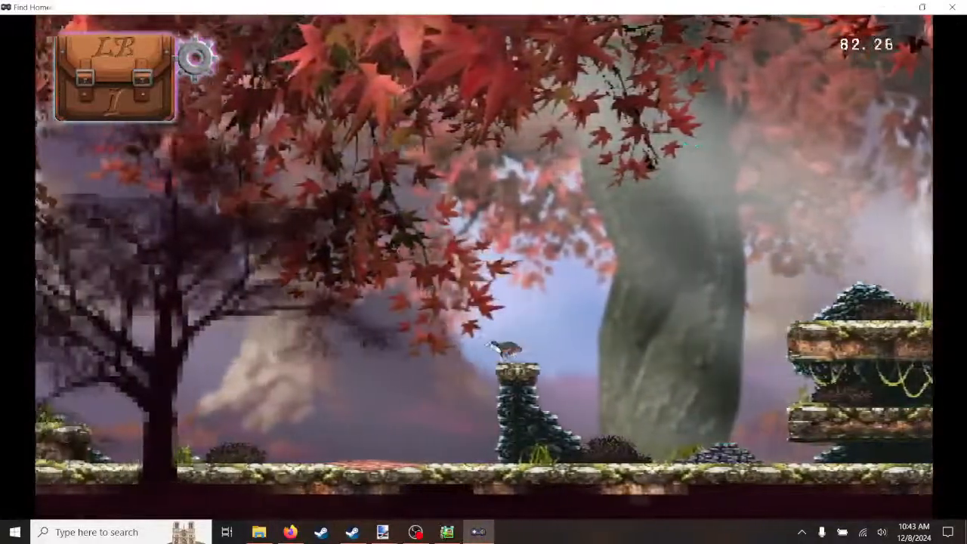
key(d)
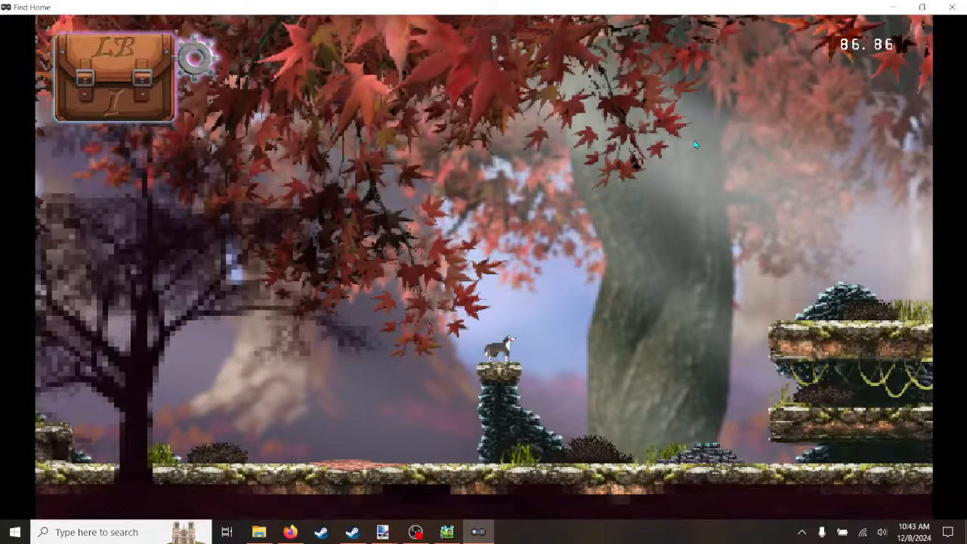
Step: Close the test play, open the ship1 scene, and set it as the start scene
click(954, 7)
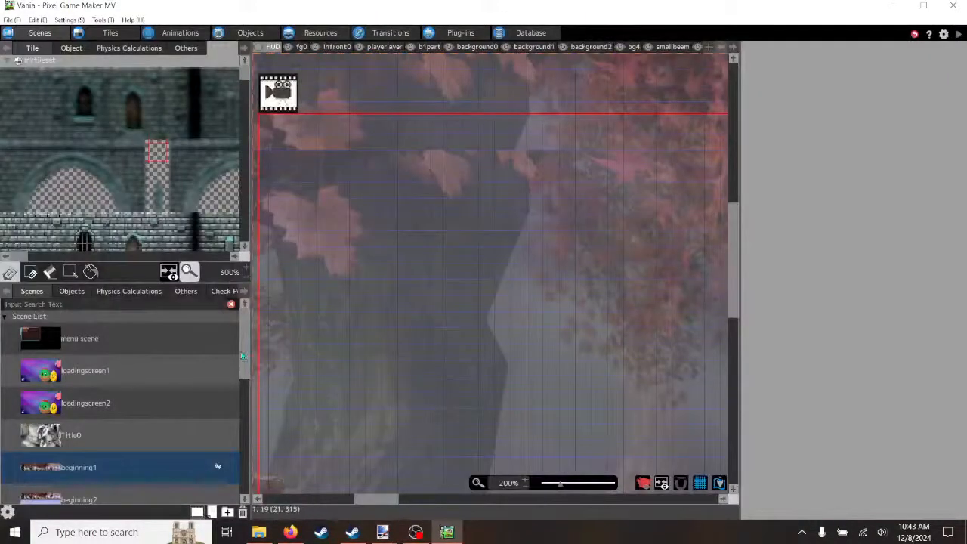
scroll(249, 355, down, 10)
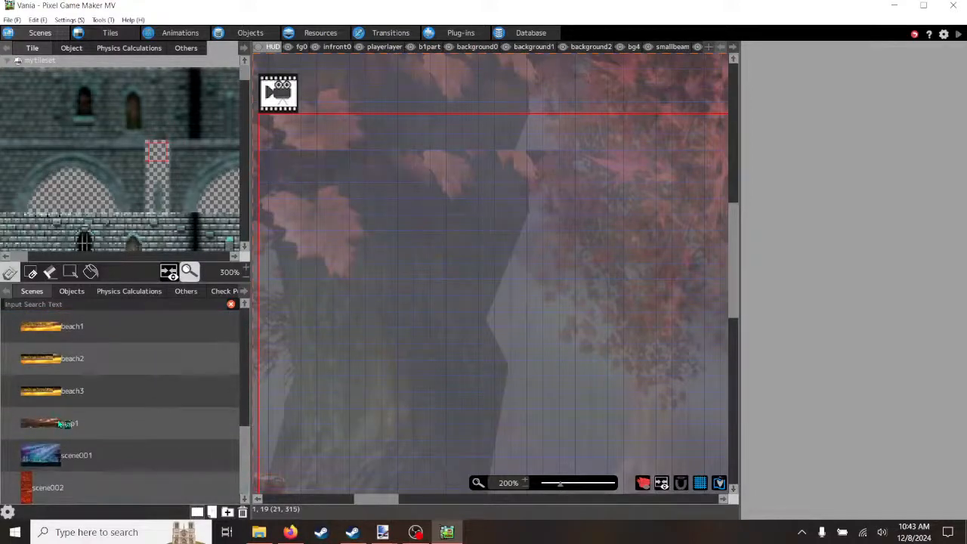
double_click(64, 425)
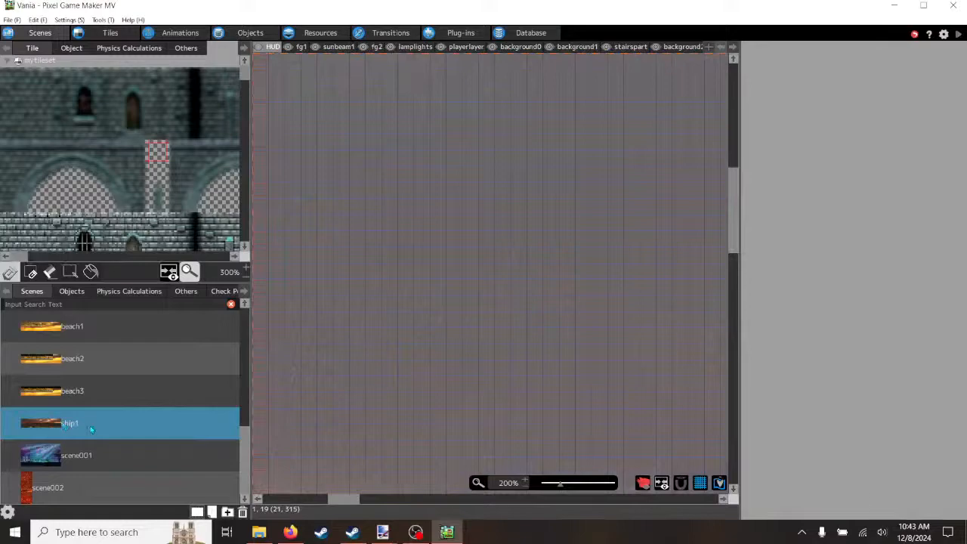
right_click(91, 429)
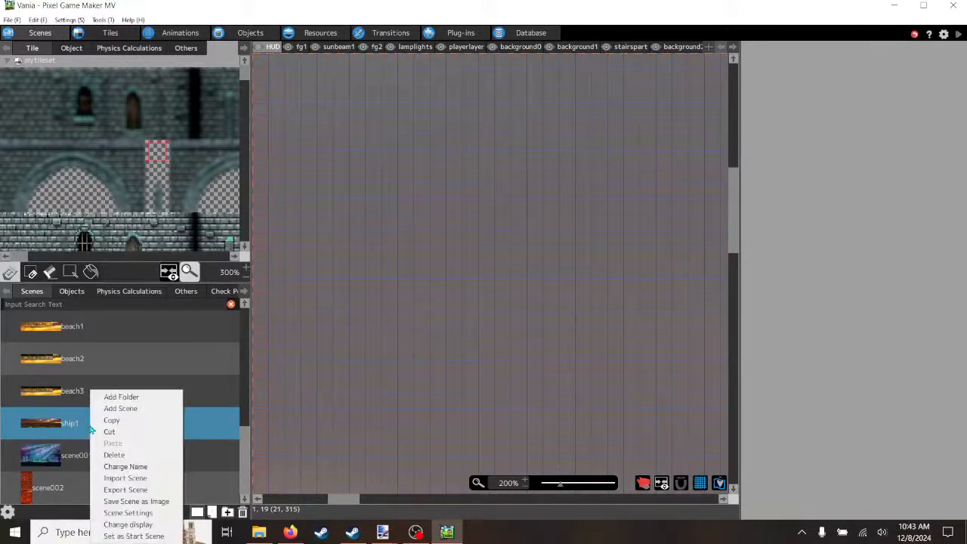
click(133, 536)
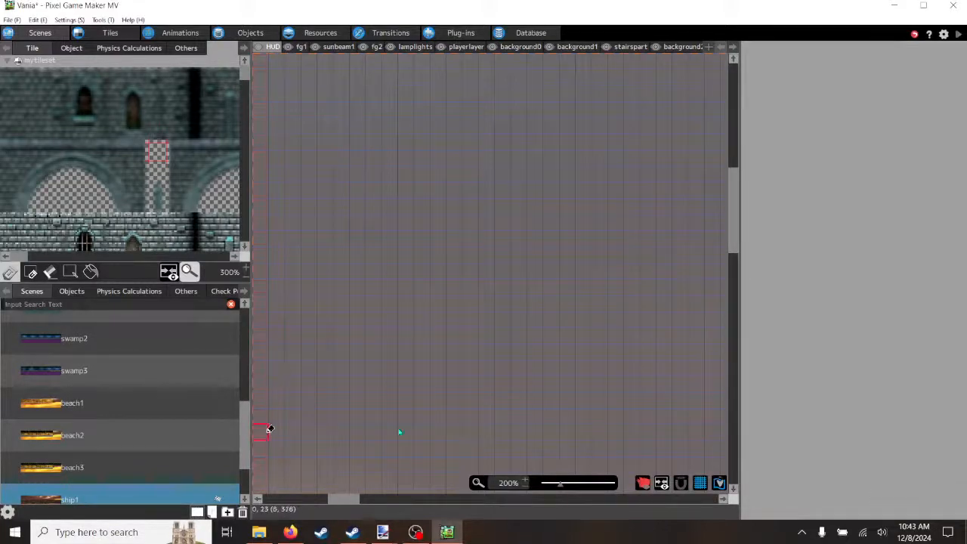
Step: Start a test play of the ship1 scene, maximize its window, and run the dog left to the yellow key
mouse_move(383, 532)
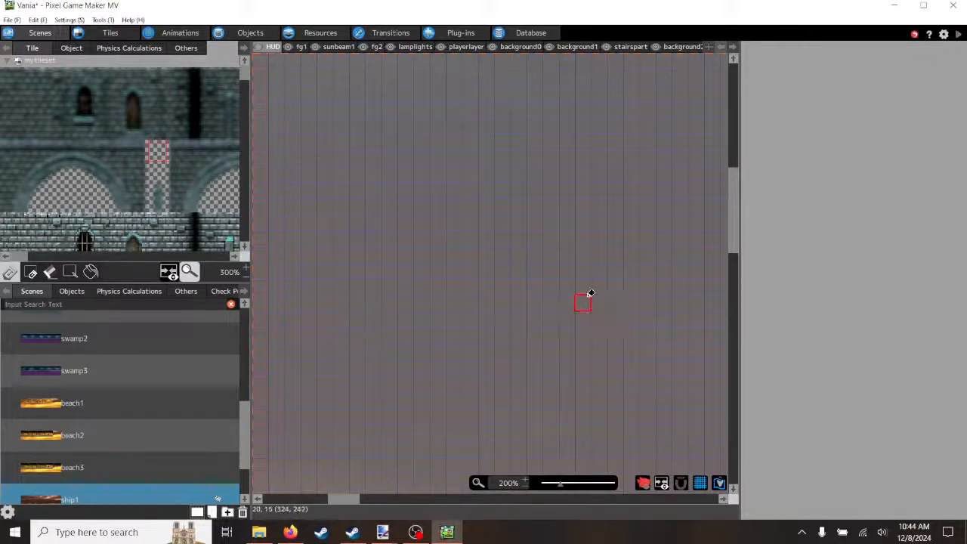
click(958, 35)
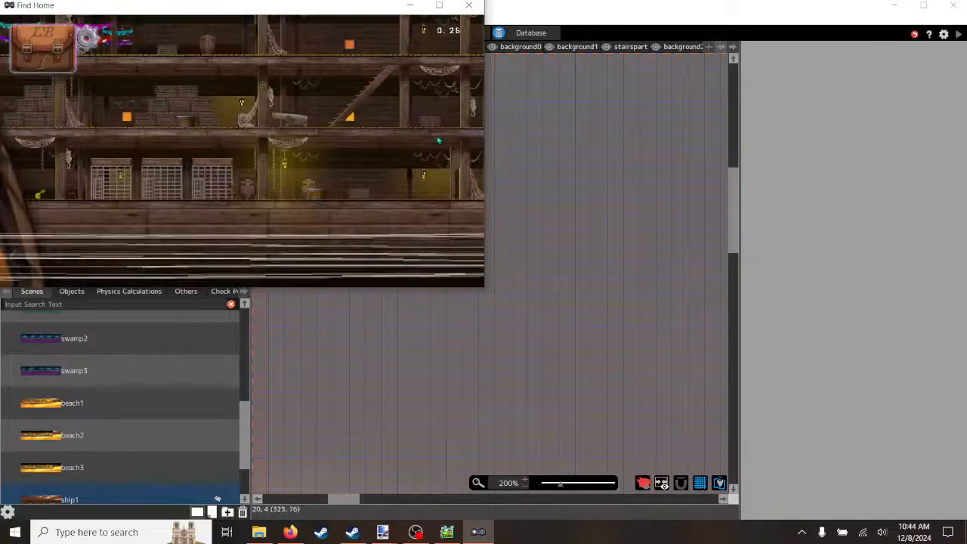
click(445, 6)
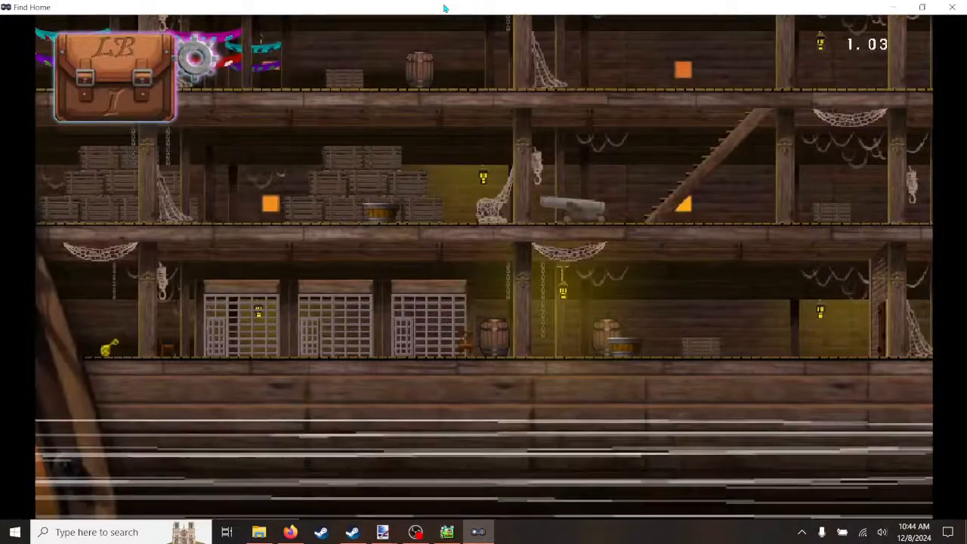
key(Left)
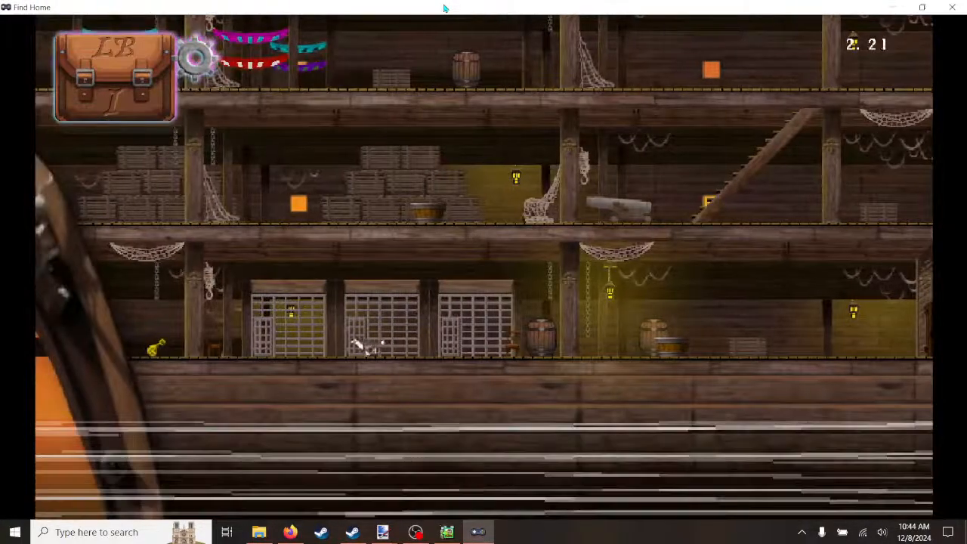
key(Left)
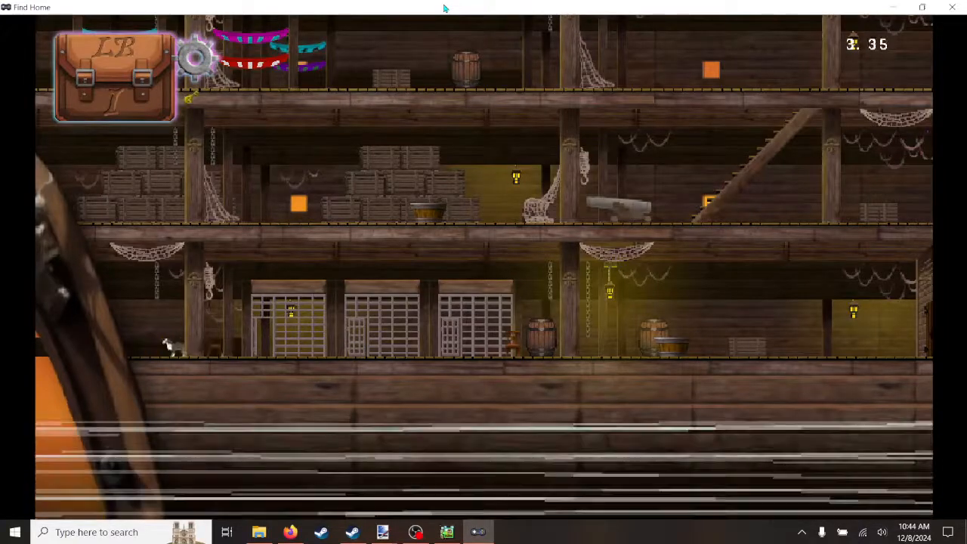
Step: Run the dog right along the lower deck, past the cages and through the wooden door, toward the red-shirted man
key(Right)
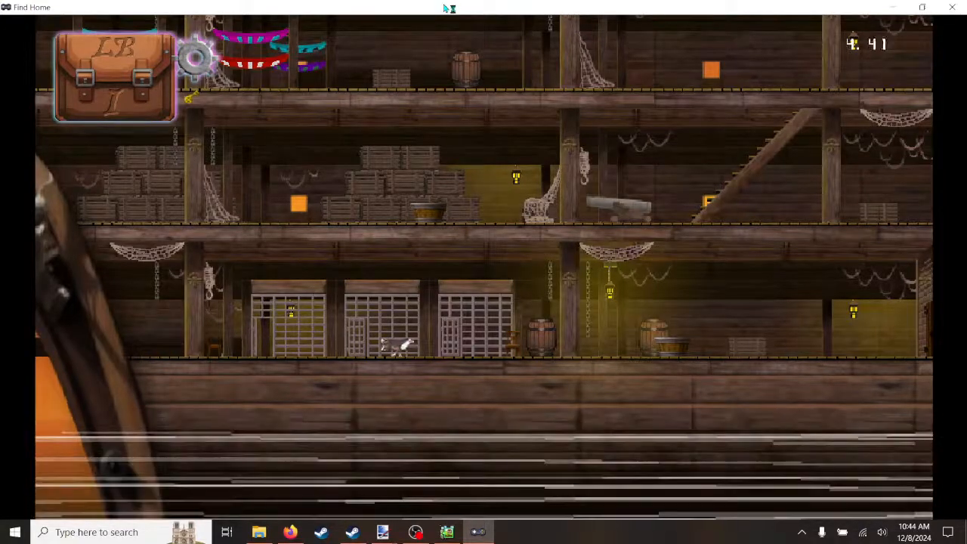
key(space)
key(Left)
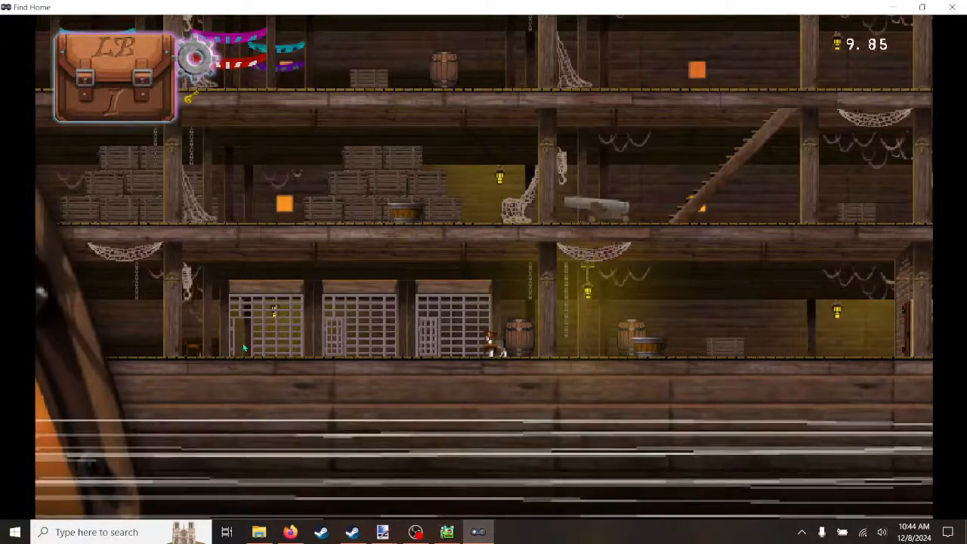
key(d)
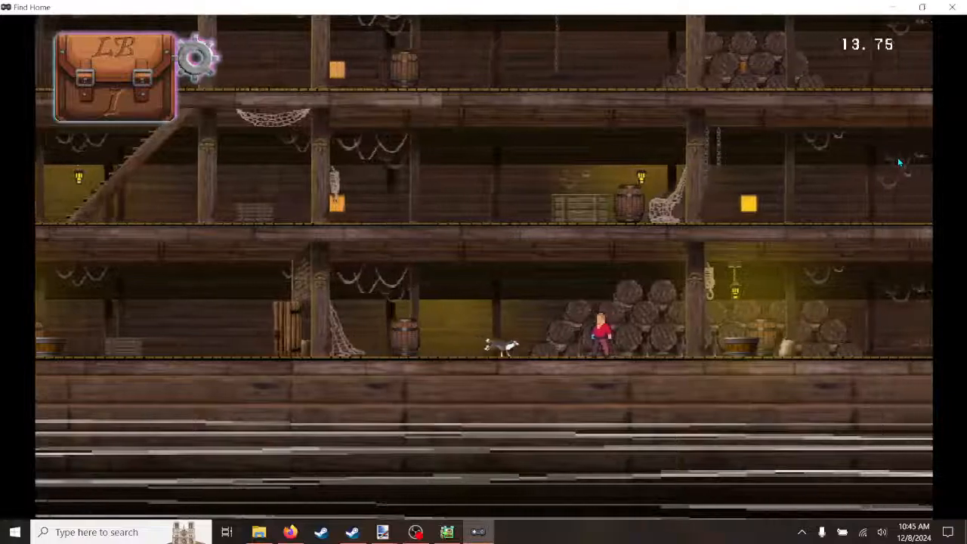
Step: Move the dog back and forth past the red-shirted man by the stacked barrels, including a jump to his right side
key(a)
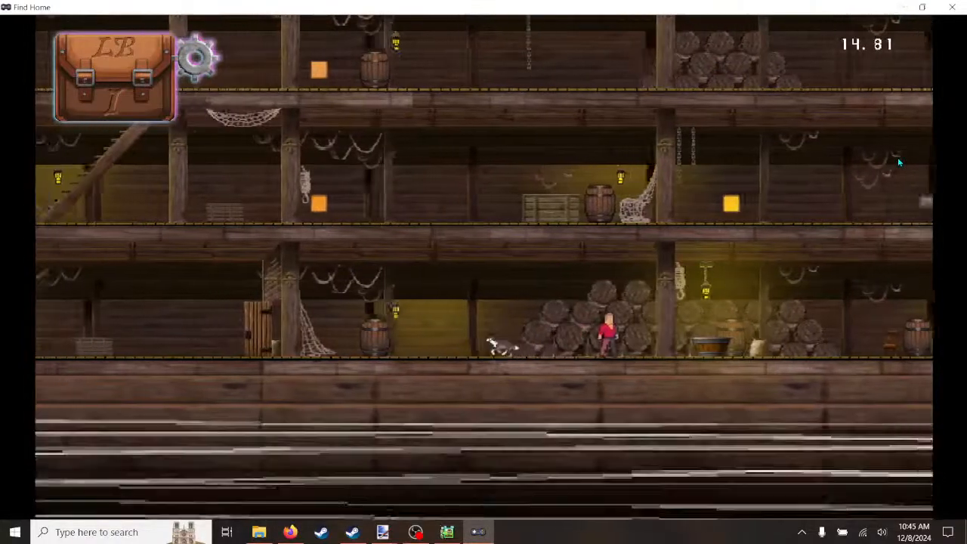
key(d)
key(space)
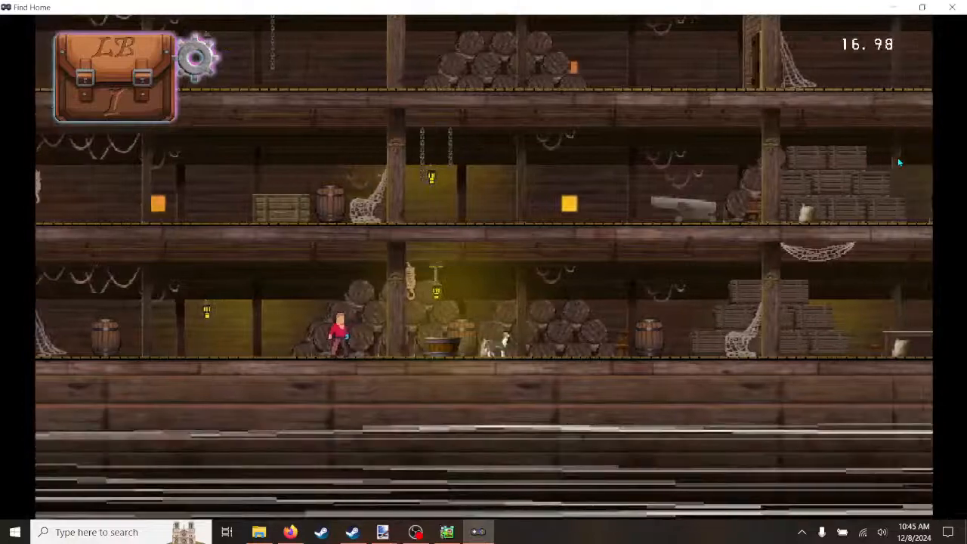
key(a)
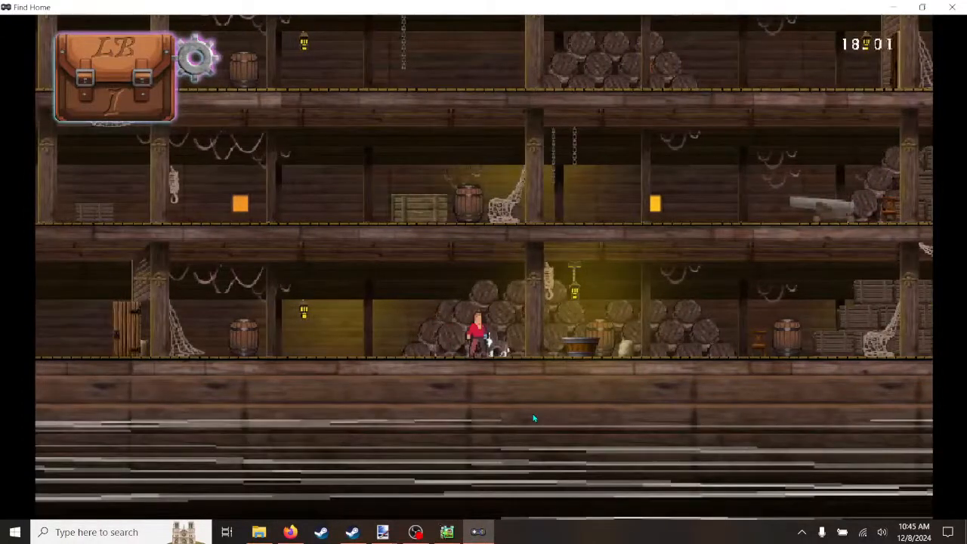
key(d)
key(a)
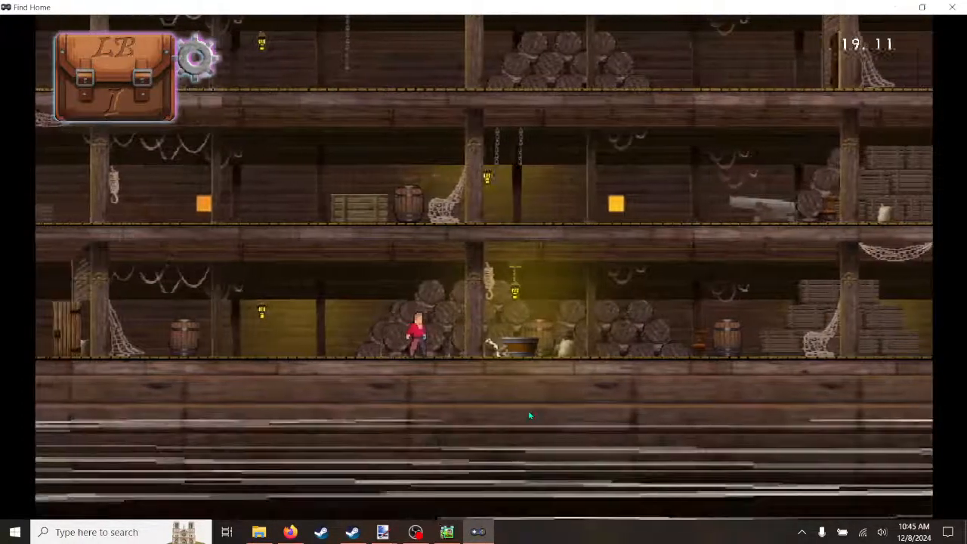
key(d)
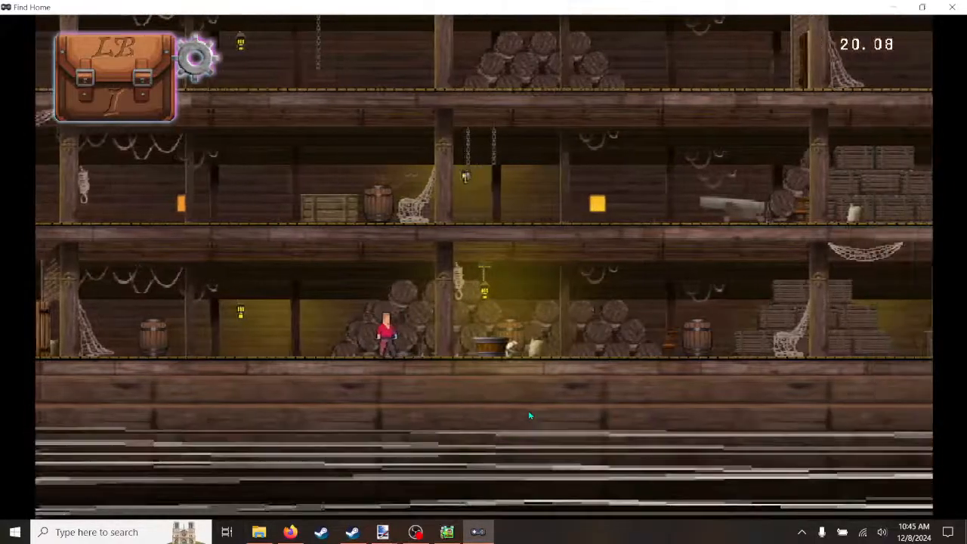
key(a)
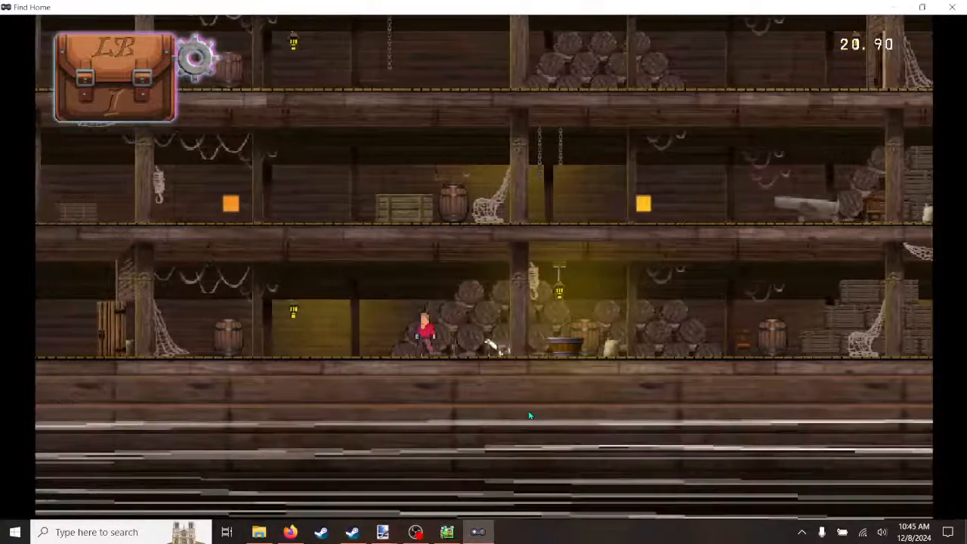
Step: Jump the dog left over the red-shirted man, and weave back past him to test his attack and turning
key(a)
key(space)
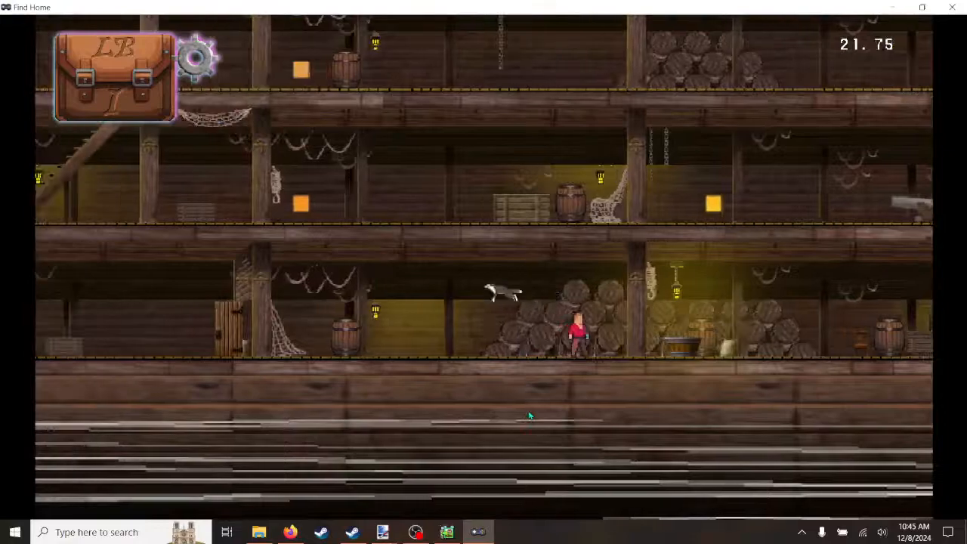
key(d)
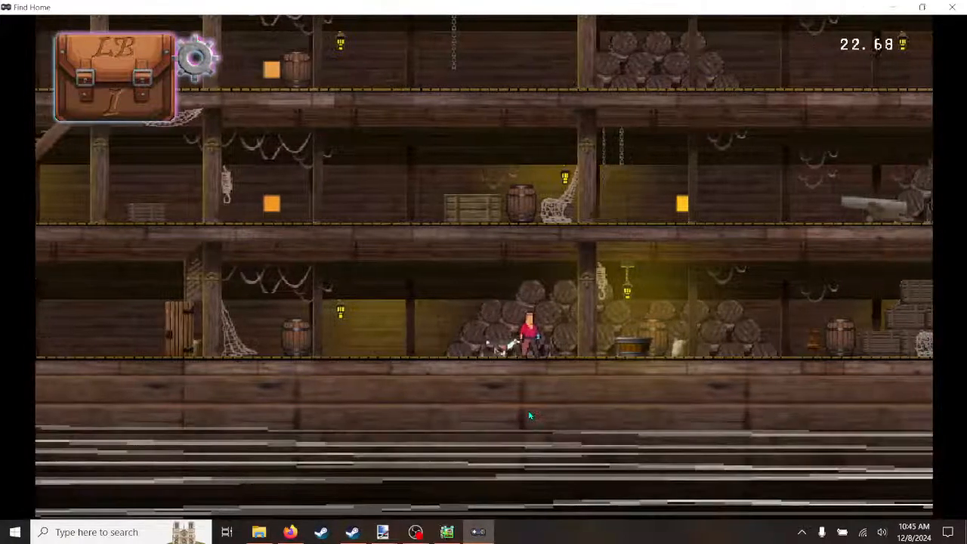
key(a)
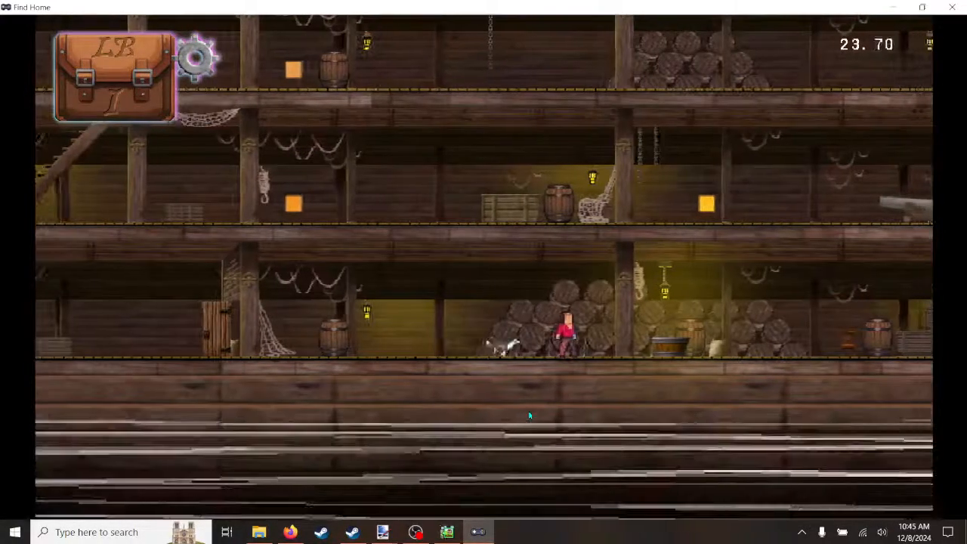
key(d)
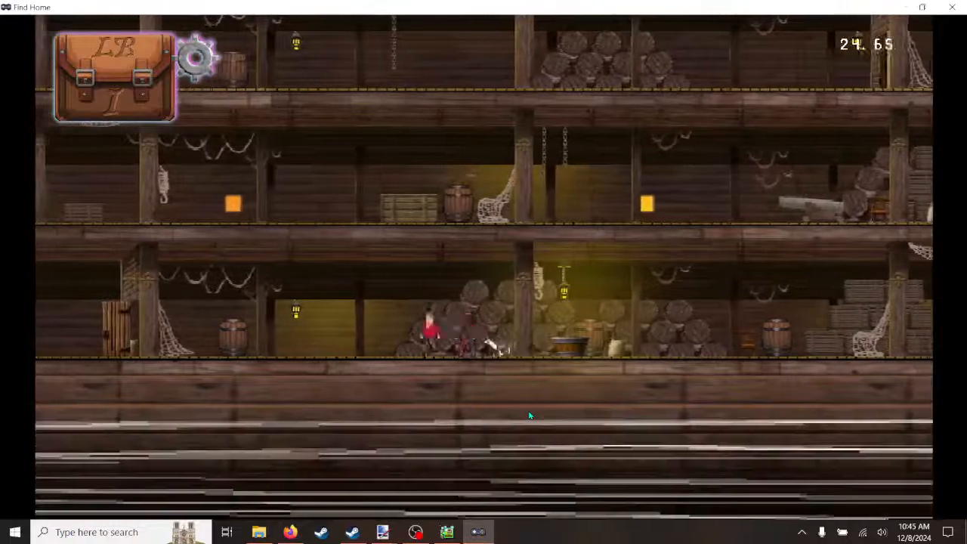
Step: Lead the red-shirted man right past the wooden tub and barrels to test how he follows the dog
key(d)
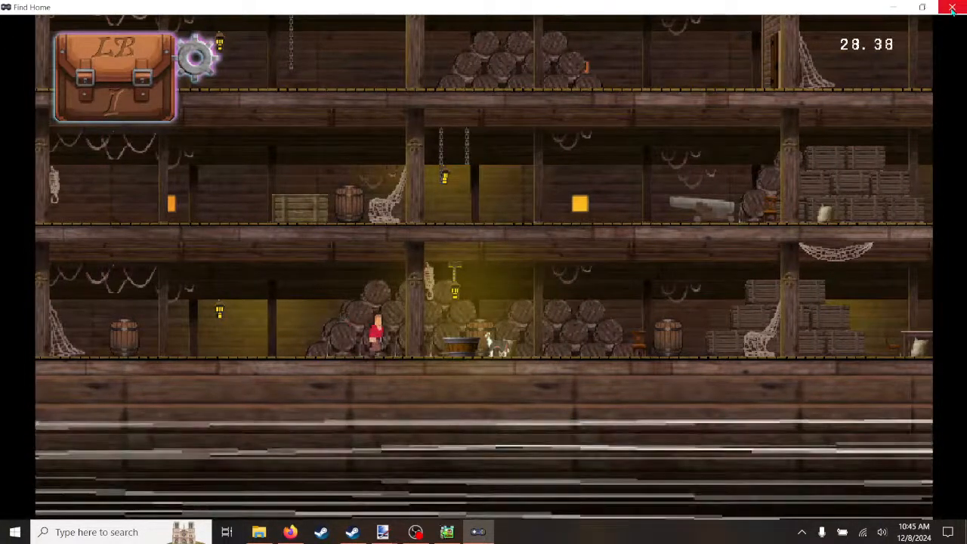
key(d)
key(d)
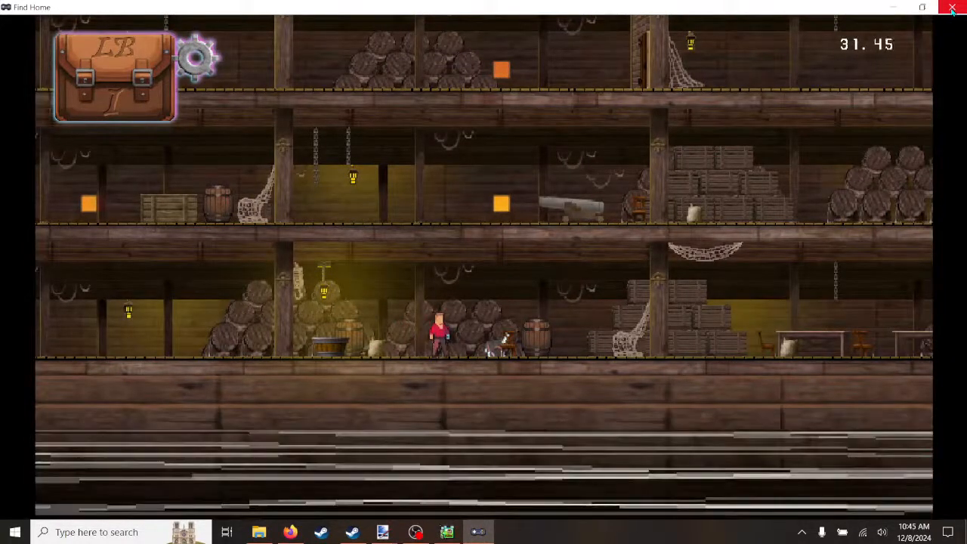
key(d)
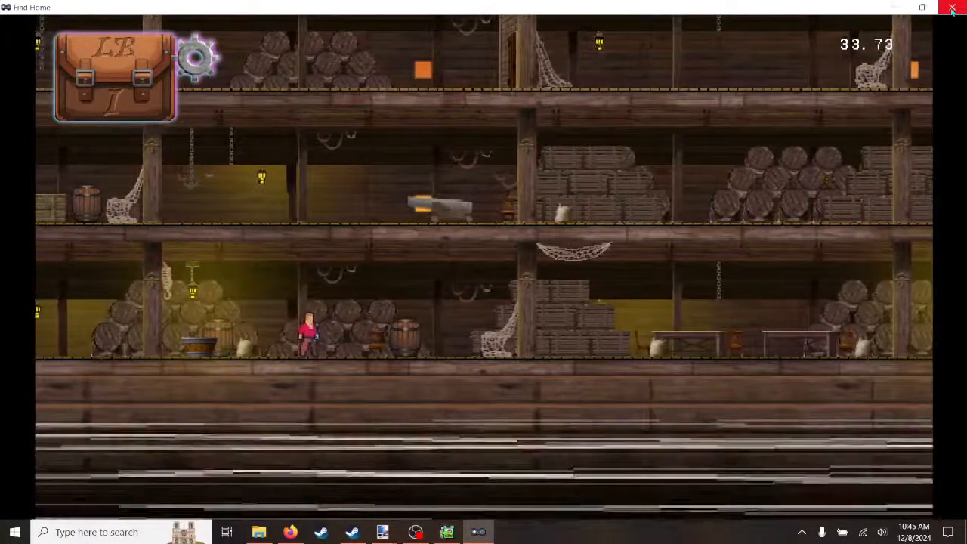
Step: Bring the dog back left from the hanging net, approach the red-shirted man, and jump over him
key(a)
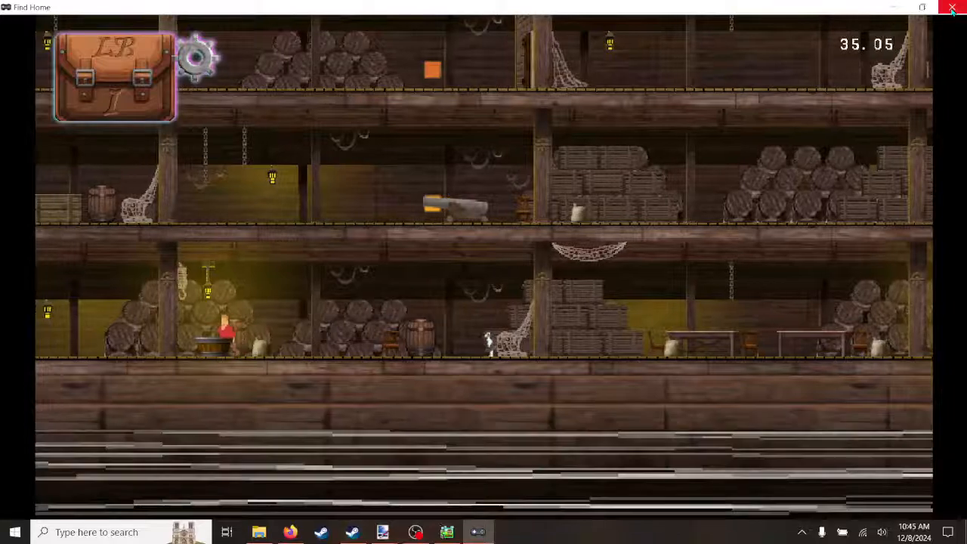
key(a)
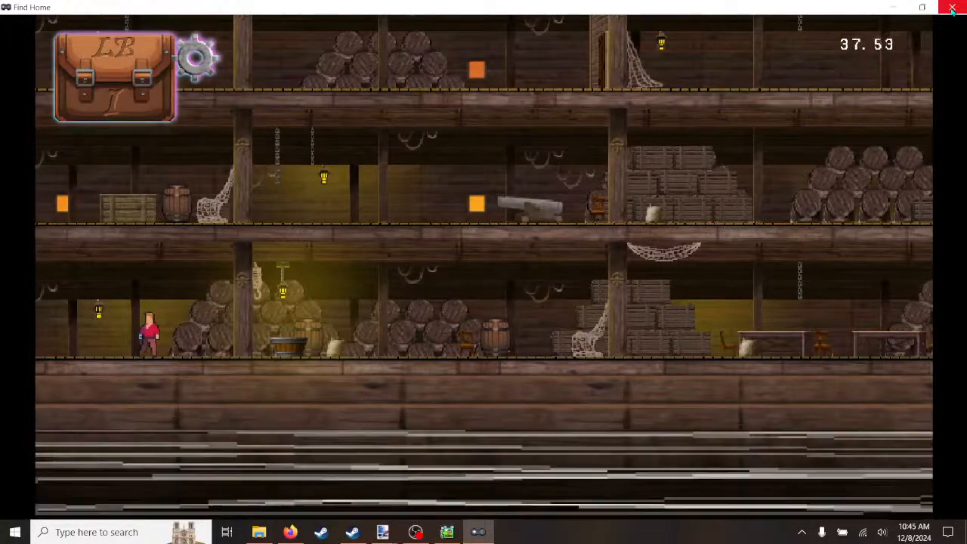
key(d)
key(a)
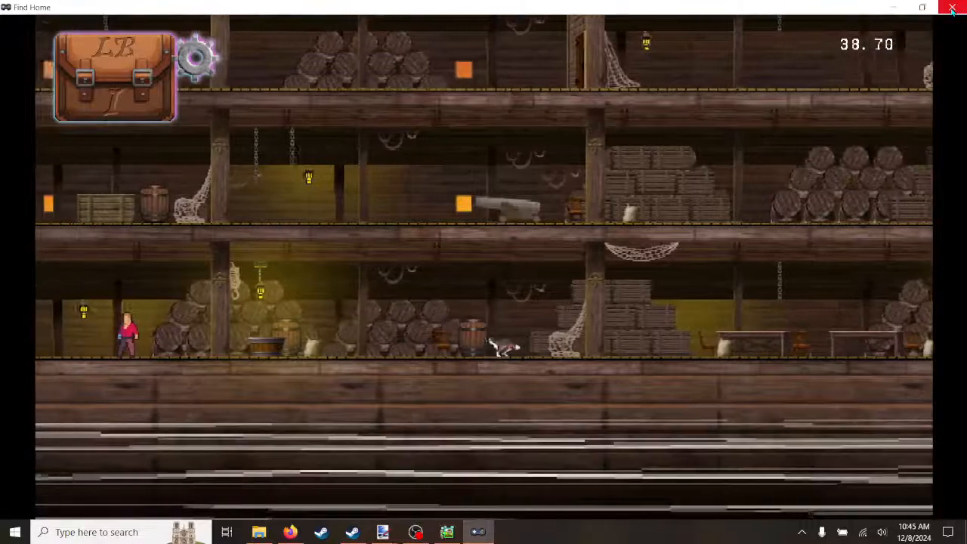
key(a)
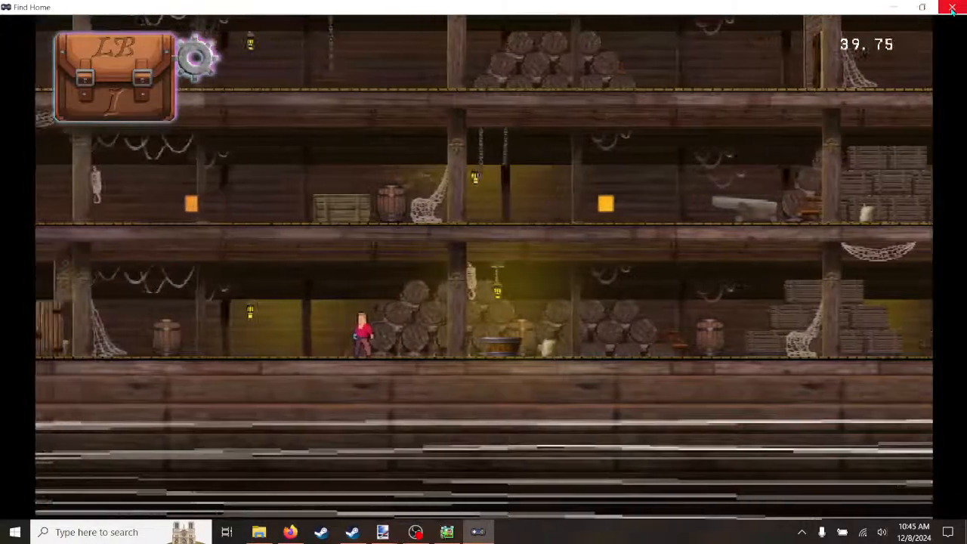
key(a)
key(space)
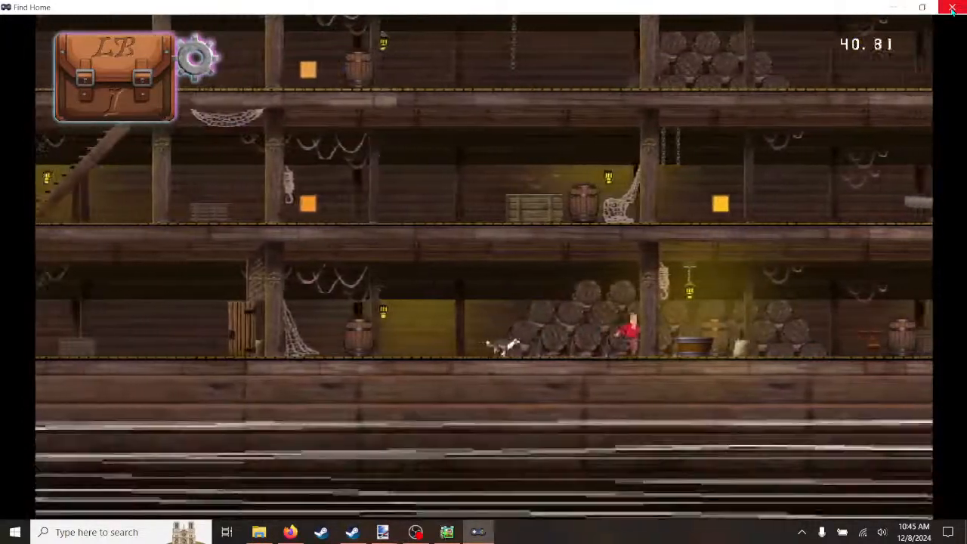
Step: Feint toward the red-shirted man, retreat left to the wooden door, and return to the barrels beside him
key(d)
key(d)
key(a)
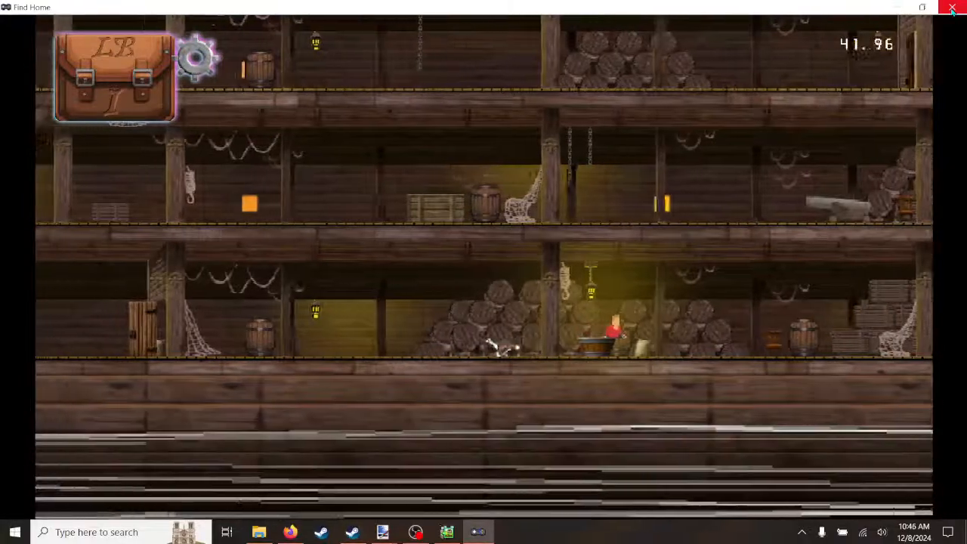
key(a)
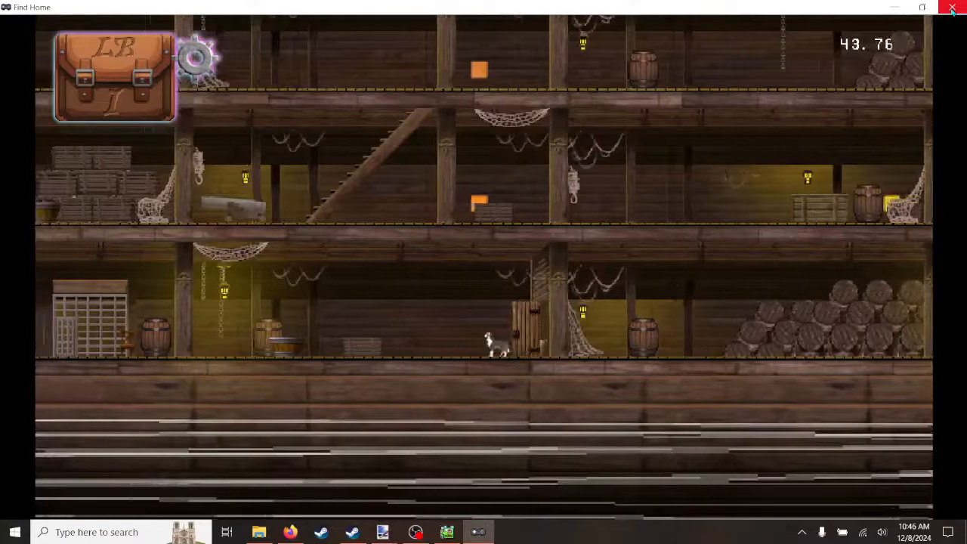
key(d)
key(d)
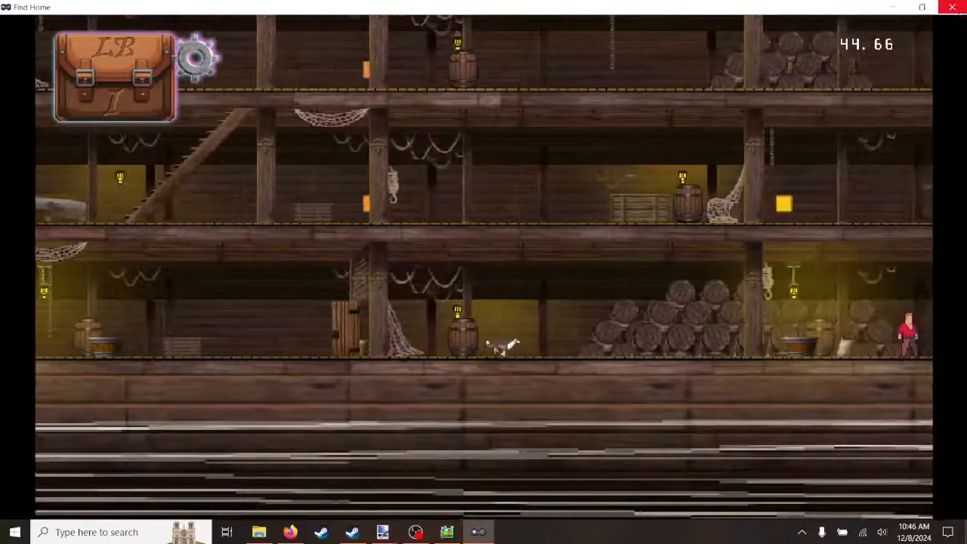
key(d)
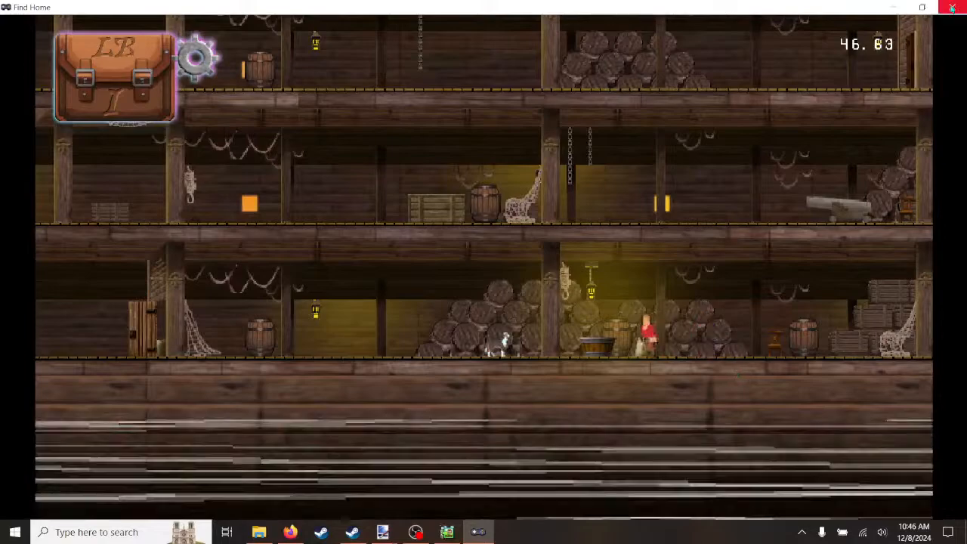
Step: Jump the dog right over the red-shirted man and run past the crates to the tables on the lower deck
key(d)
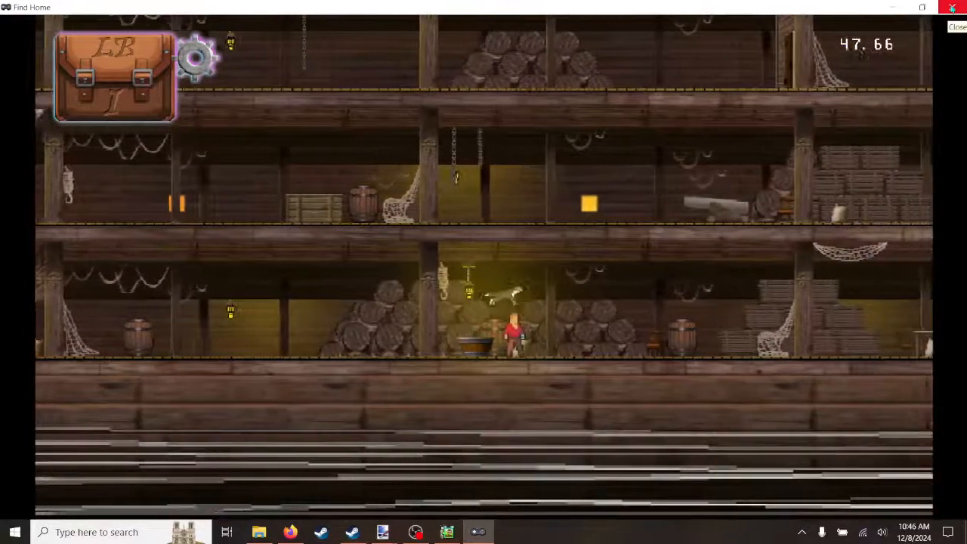
key(d)
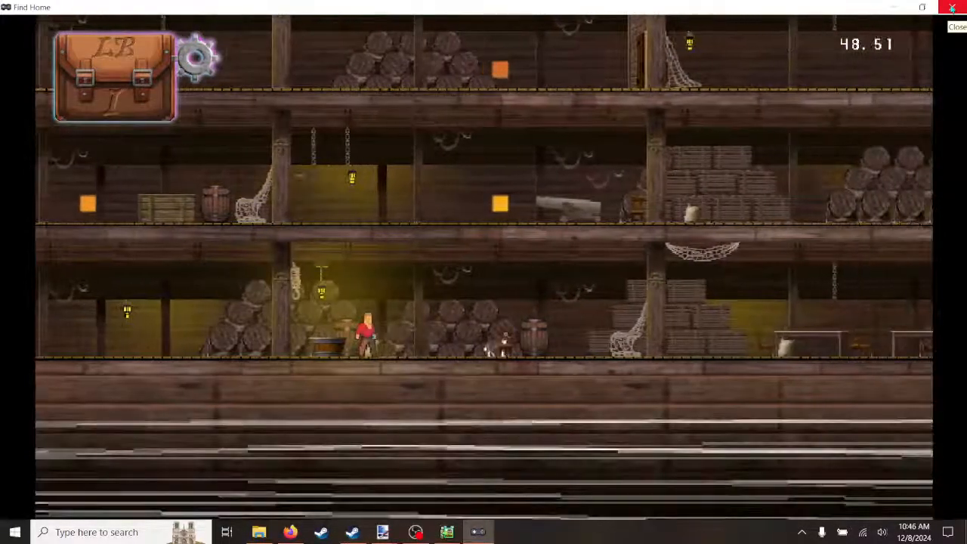
key(d)
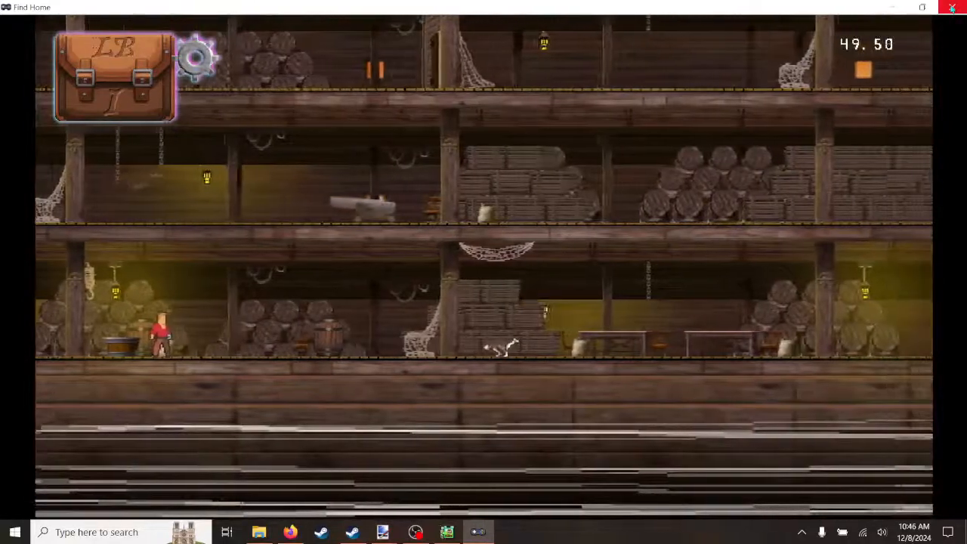
key(space)
key(d)
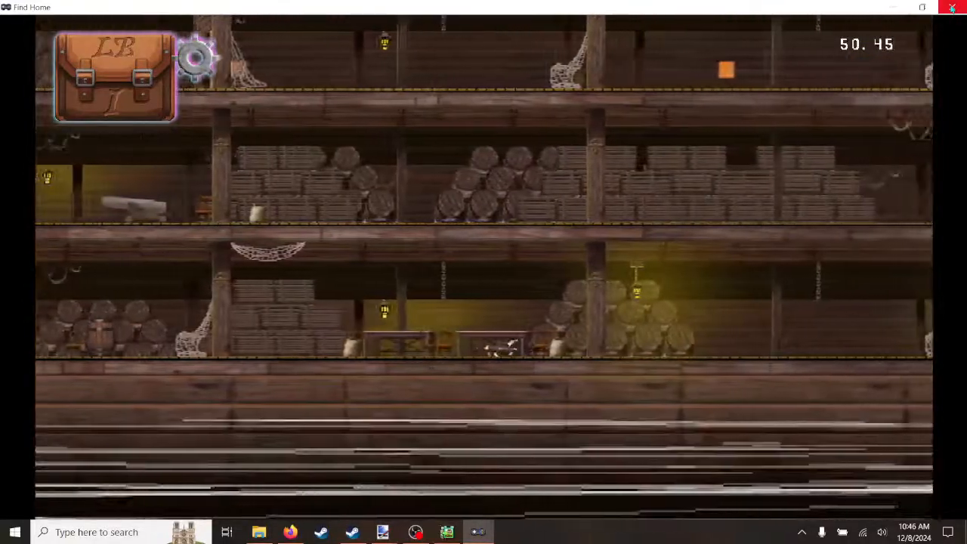
key(d)
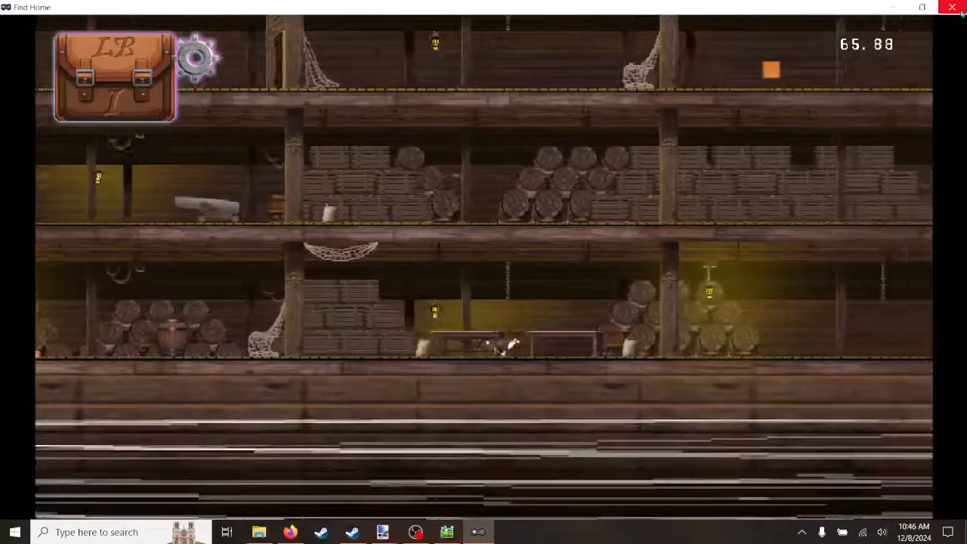
Step: Run the dog right along the lower deck past the barrel stack and up the stairs to the middle deck
key(Right)
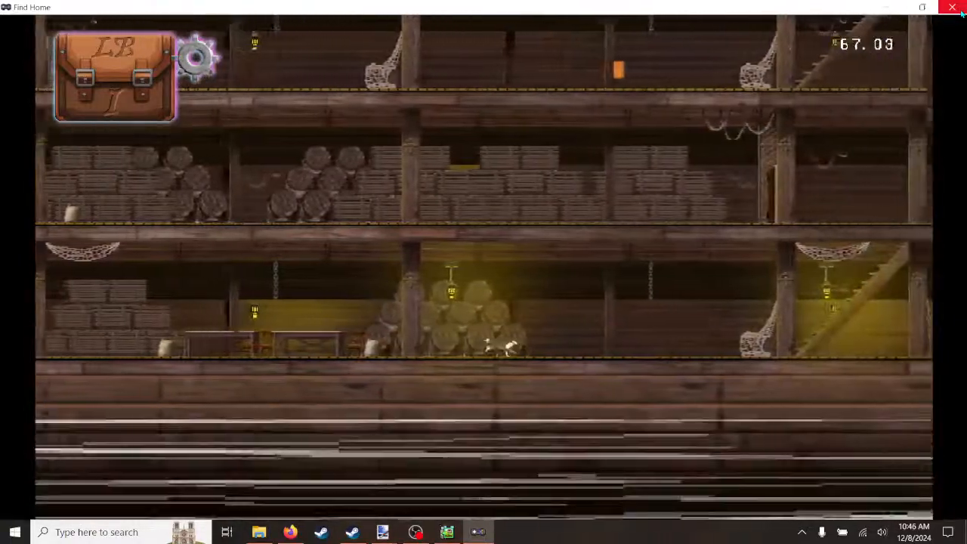
key(Right)
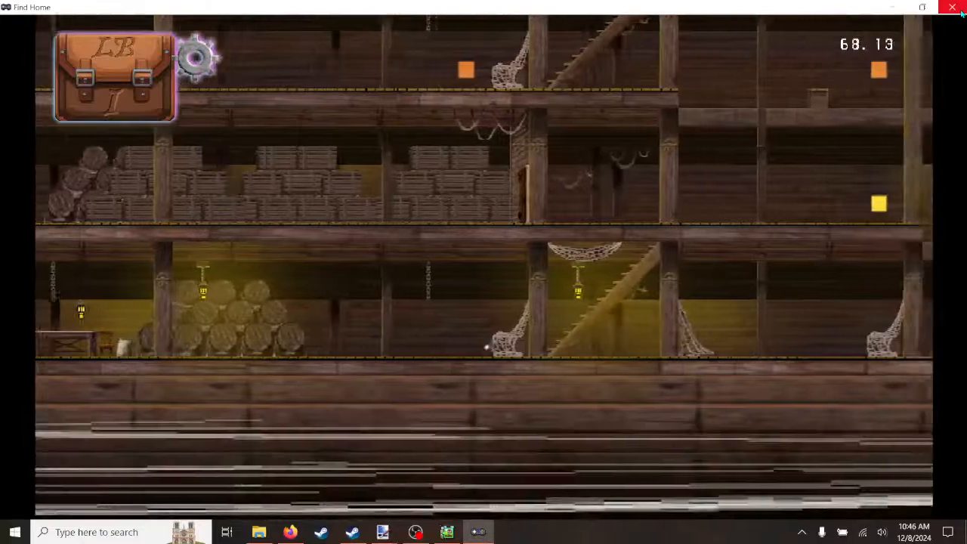
key(space)
key(Right)
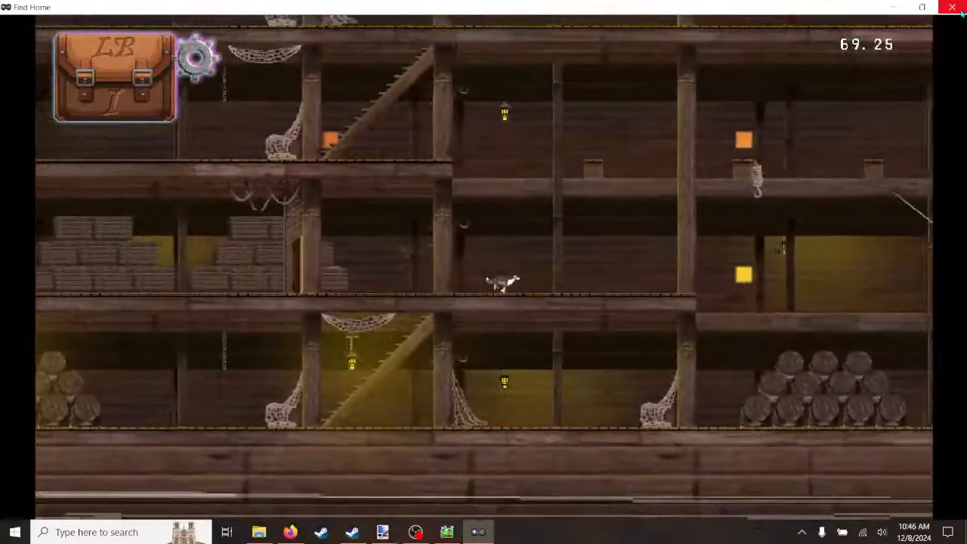
Step: Jump the dog across the gap by way of the swinging platform, run along the far deck, and end the playtest
key(Right)
key(space)
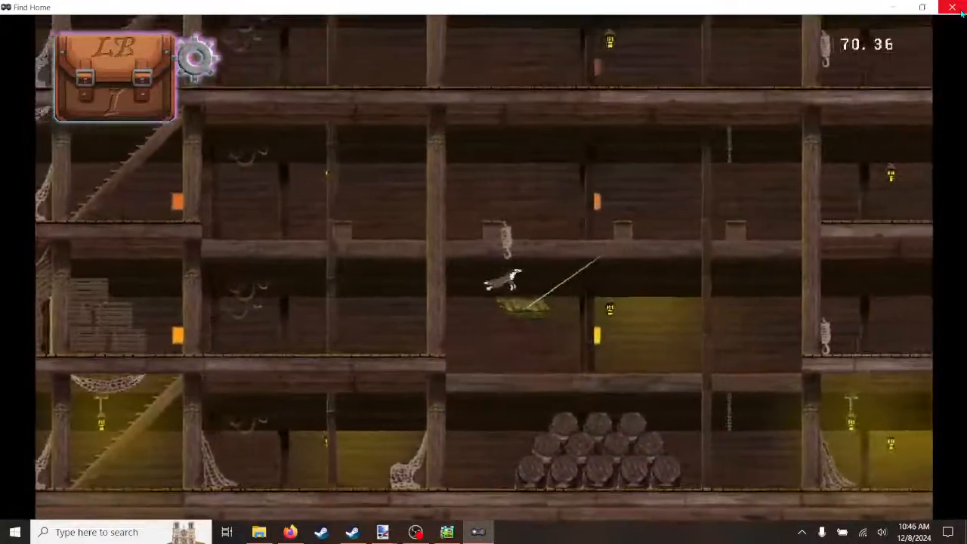
key(Right)
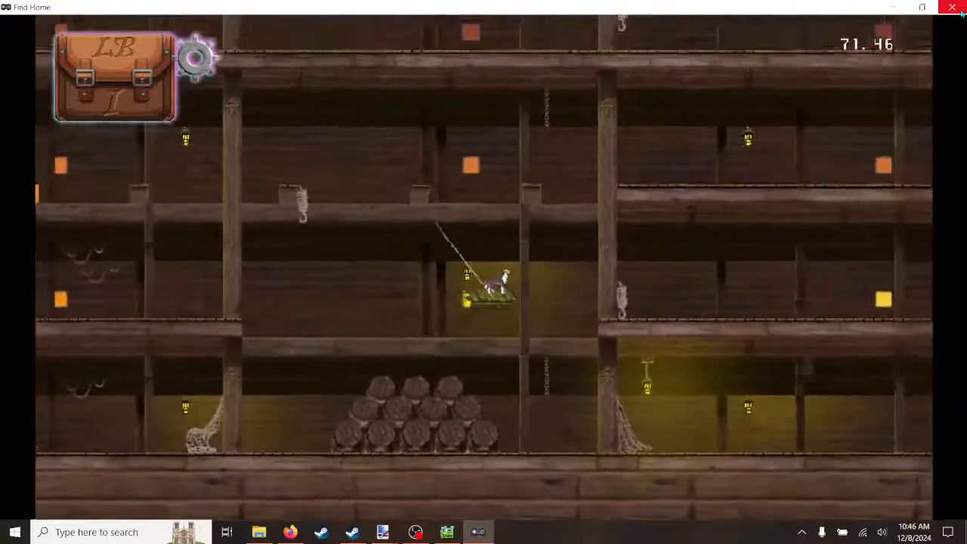
key(space)
key(Right)
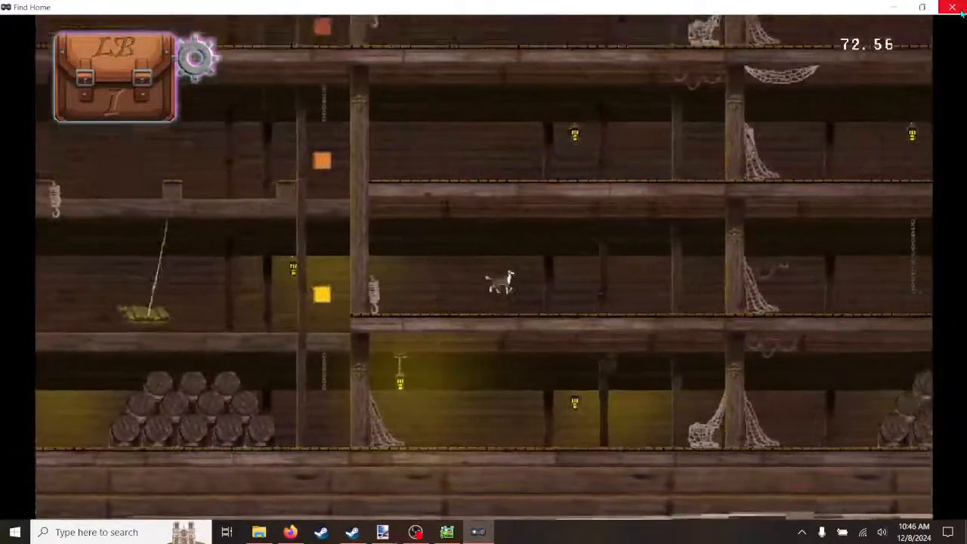
key(Right)
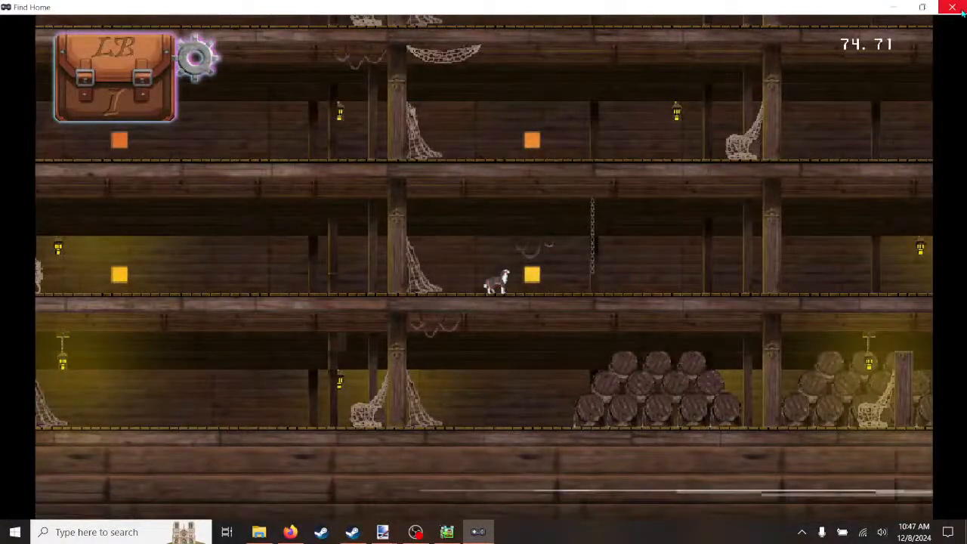
click(956, 8)
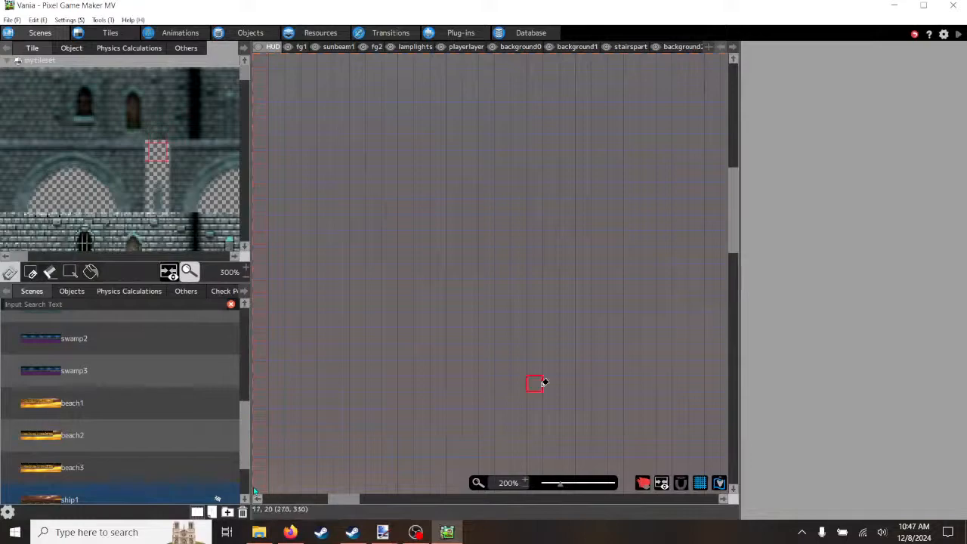
Step: Switch to the castleset01.png tileset in paint.net
scroll(75, 431, down, 3)
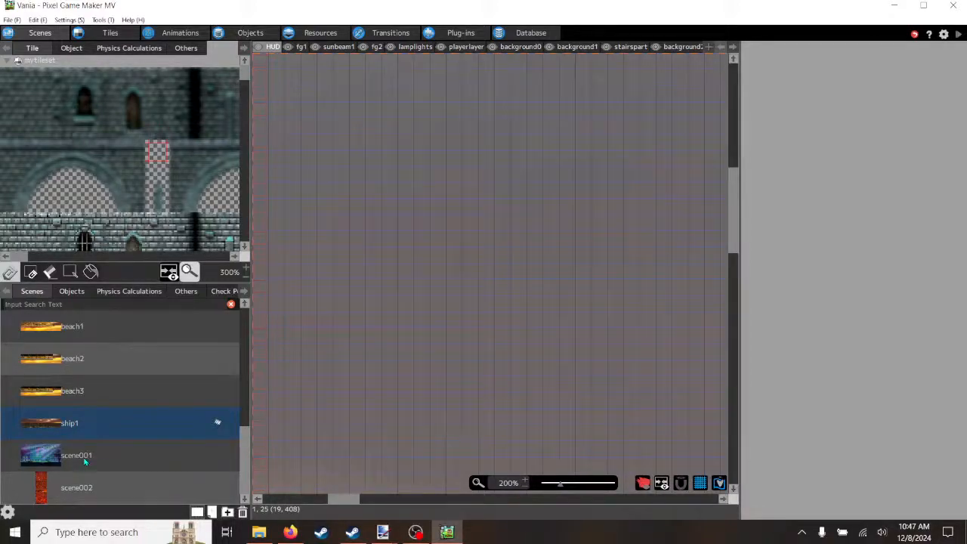
drag(247, 446, 268, 477)
mouse_move(386, 533)
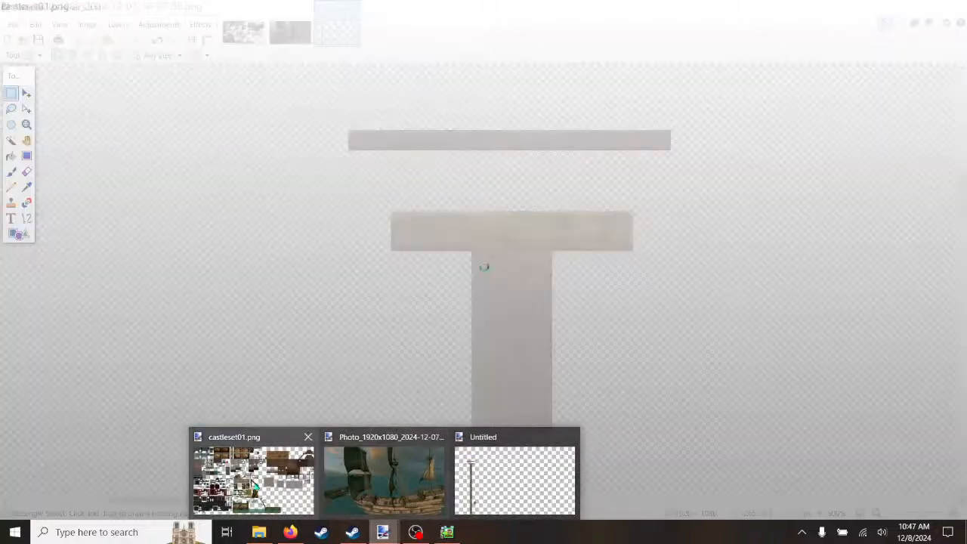
click(254, 480)
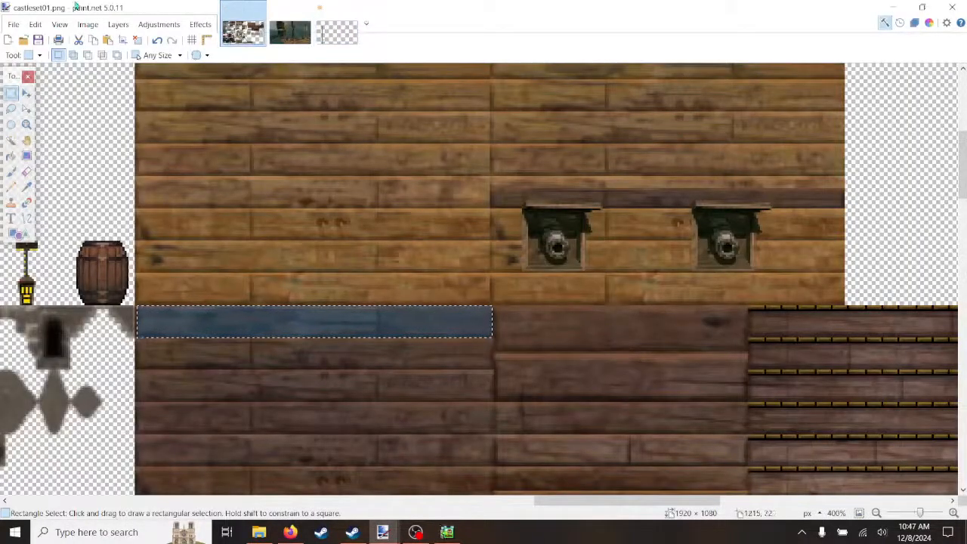
Step: Clear the selection around the dark plank and save castleset01.png
click(87, 24)
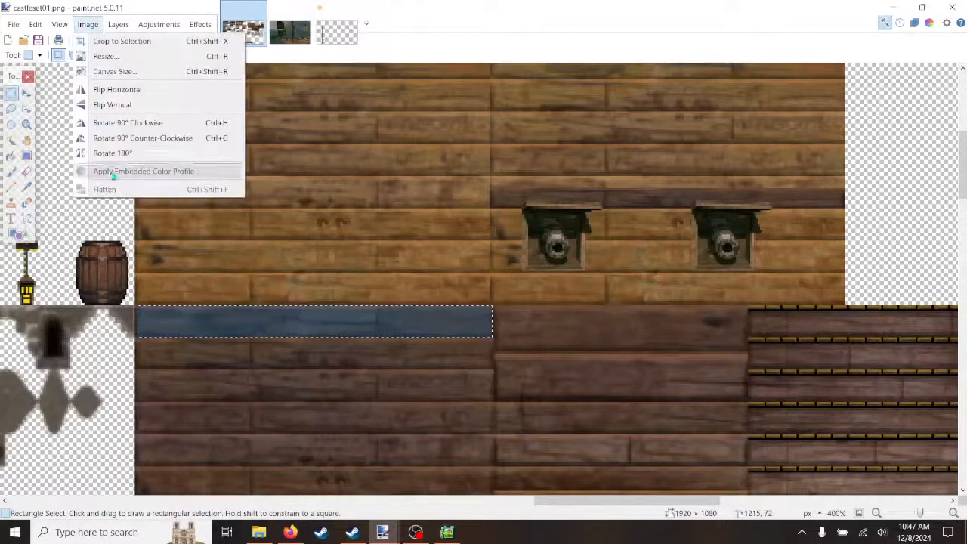
click(35, 25)
click(71, 263)
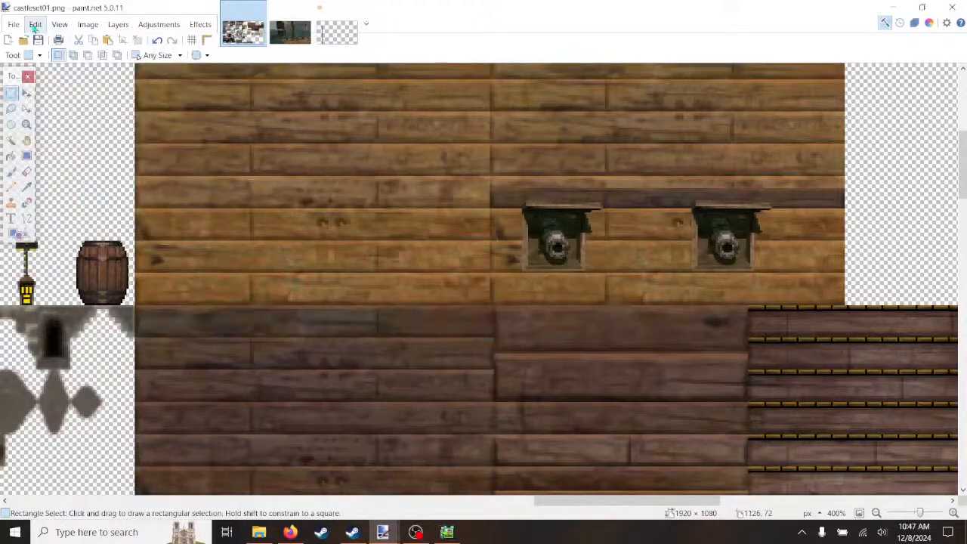
click(36, 25)
click(36, 25)
click(87, 25)
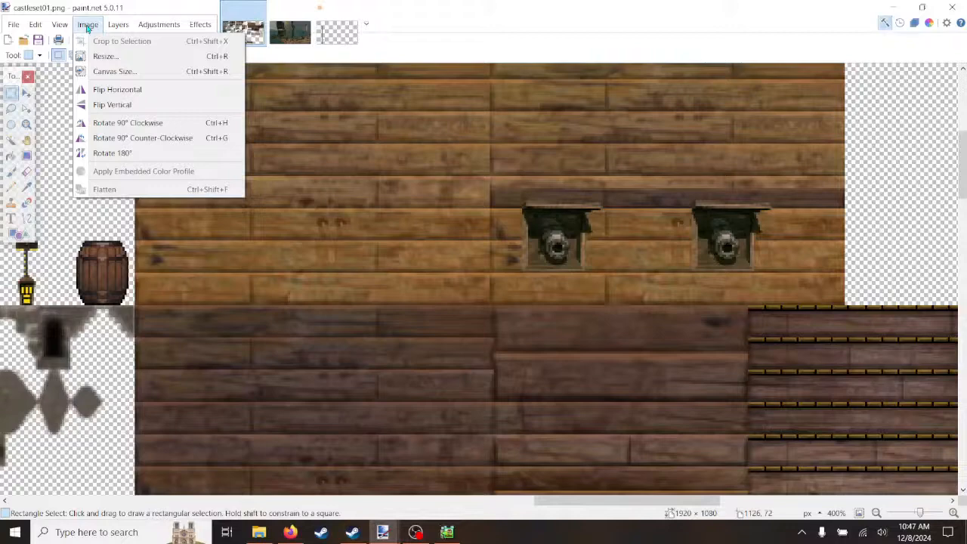
click(17, 25)
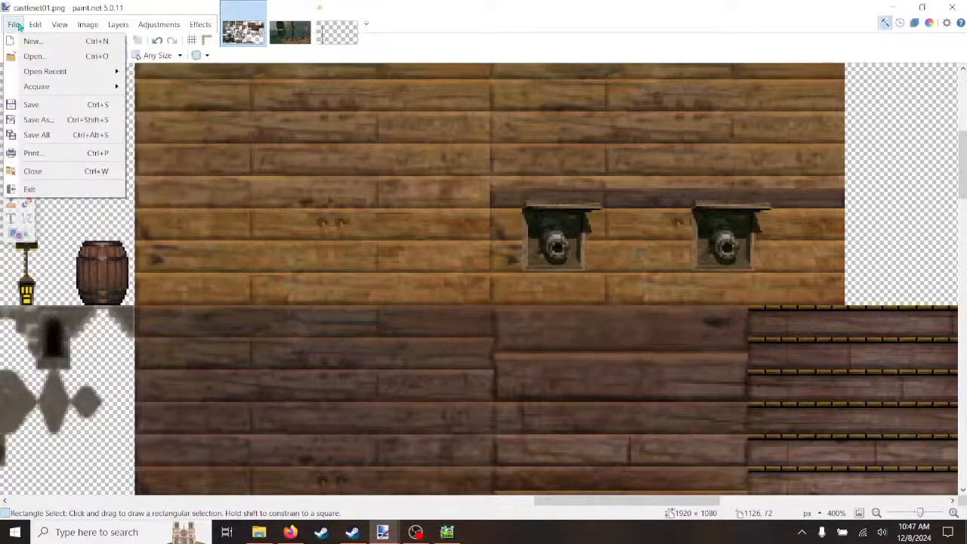
click(31, 104)
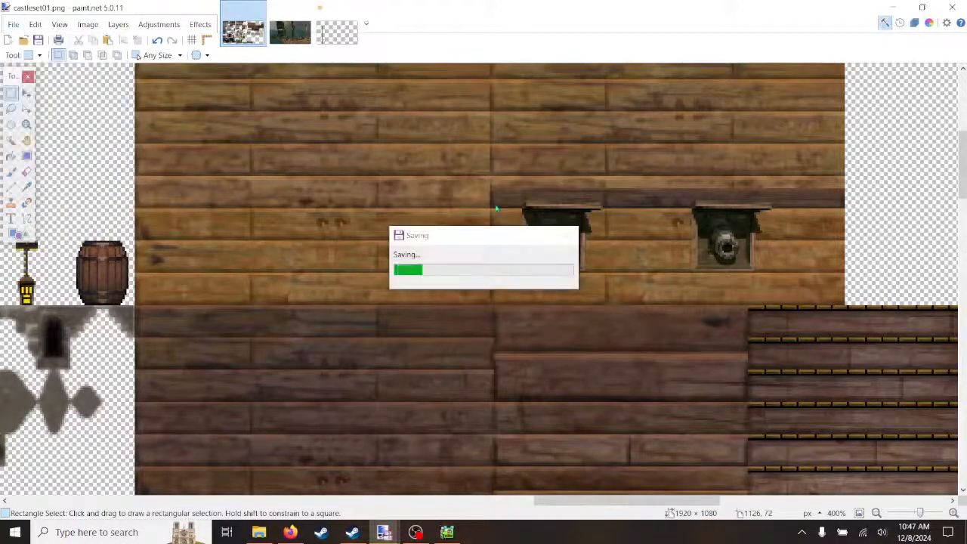
Step: Compare the untitled mast drawing with the crow's nest in the ship reference photo
scroll(498, 214, down, 4)
scroll(499, 214, up, 3)
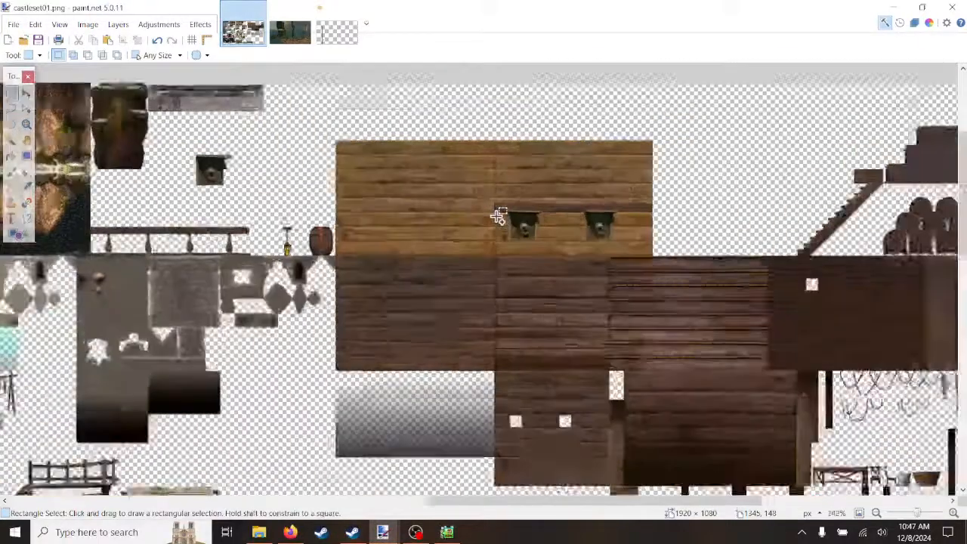
click(337, 31)
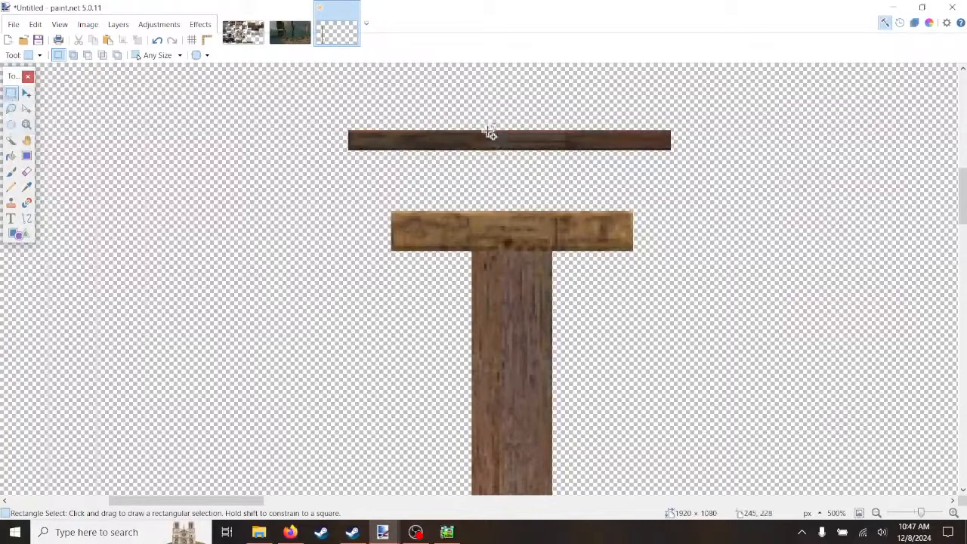
scroll(492, 134, up, 2)
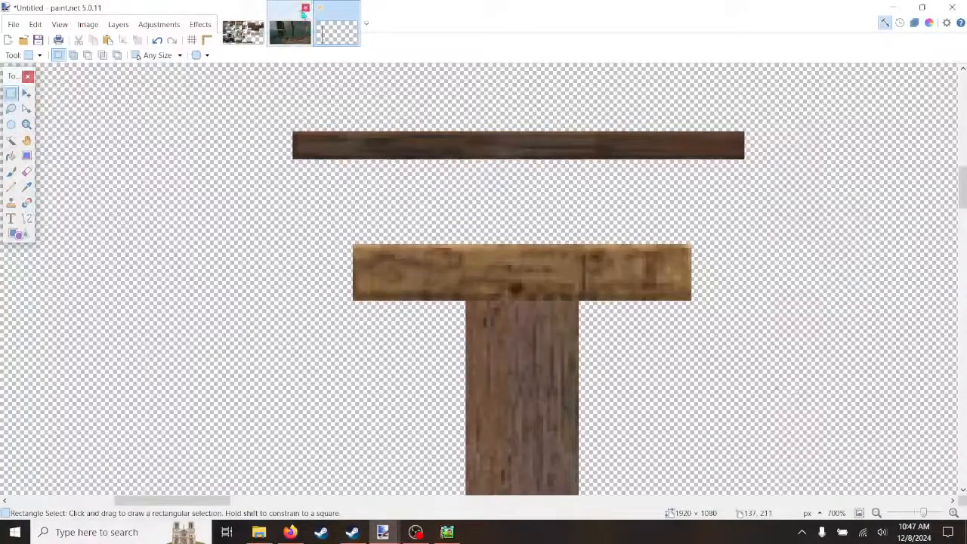
click(290, 32)
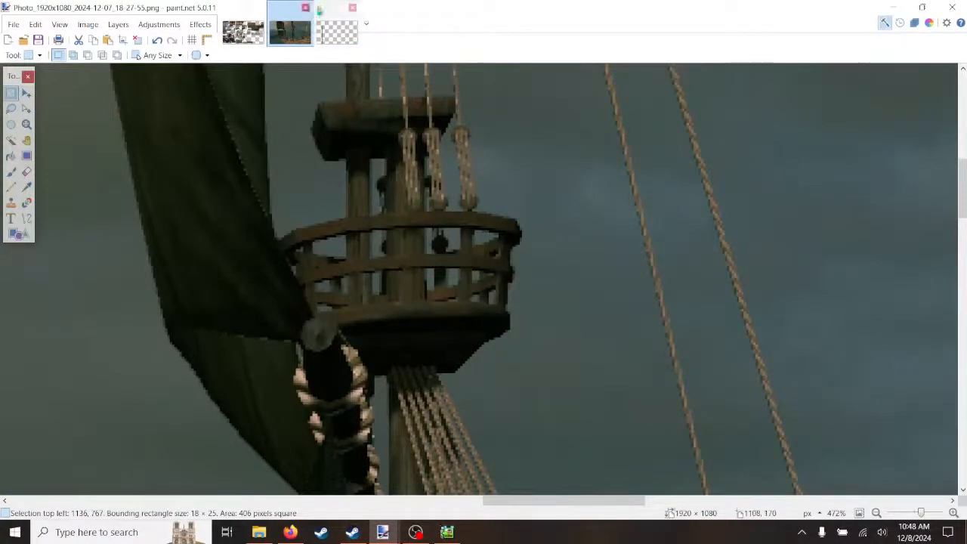
click(338, 30)
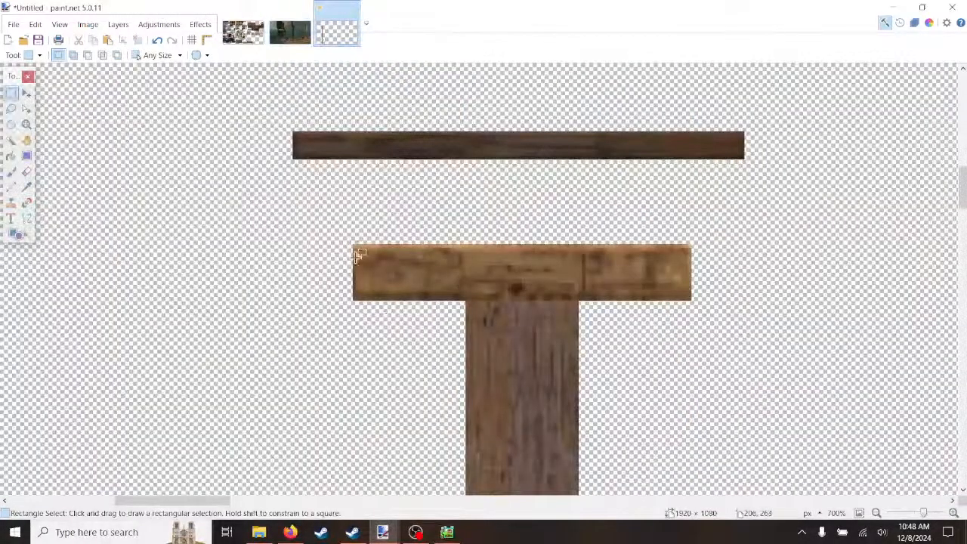
Step: Bevel both ends of the tan crosspiece by cutting away mirrored slanted wedges with a lasso selection about 9 × 20 px
click(11, 108)
scroll(372, 332, up, 2)
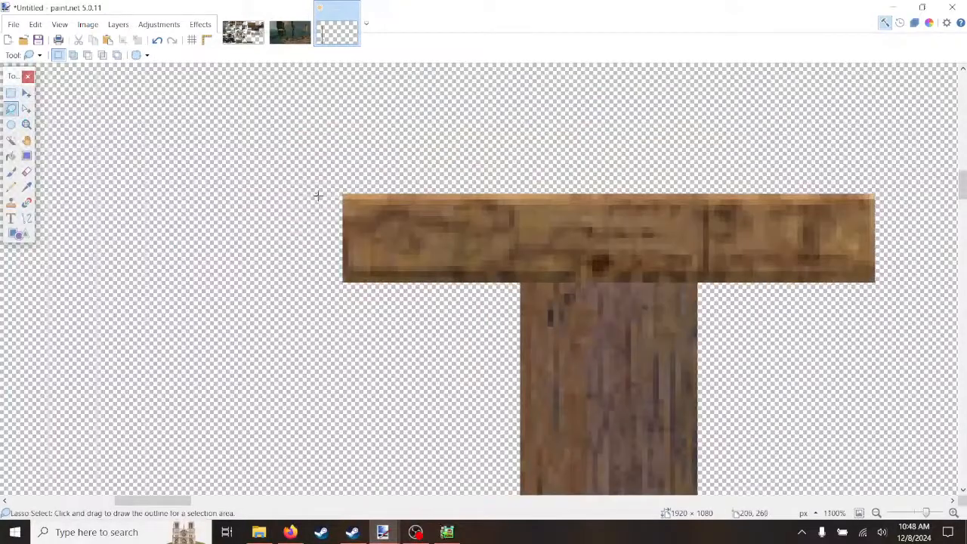
mouse_move(341, 194)
mouse_down()
mouse_move(334, 262)
mouse_move(347, 308)
mouse_move(379, 305)
mouse_up()
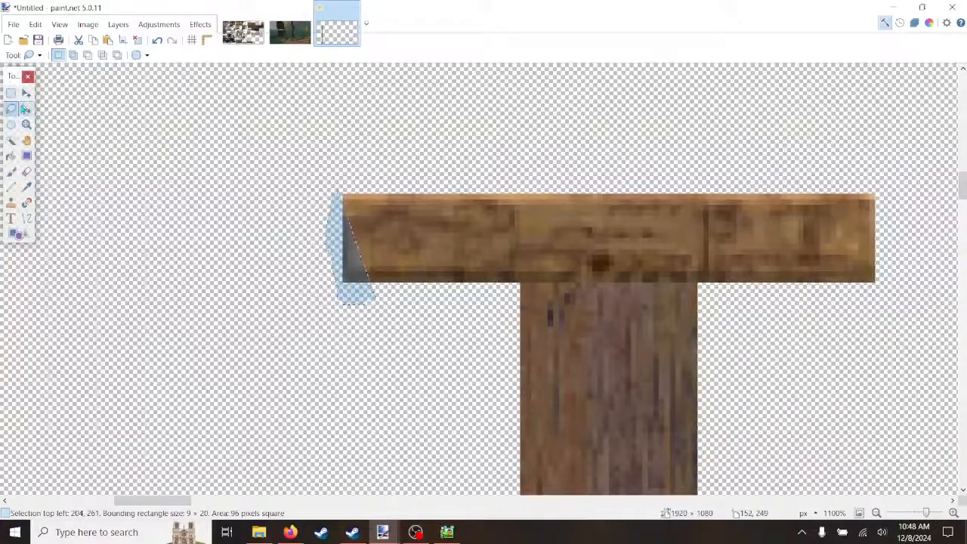
click(27, 108)
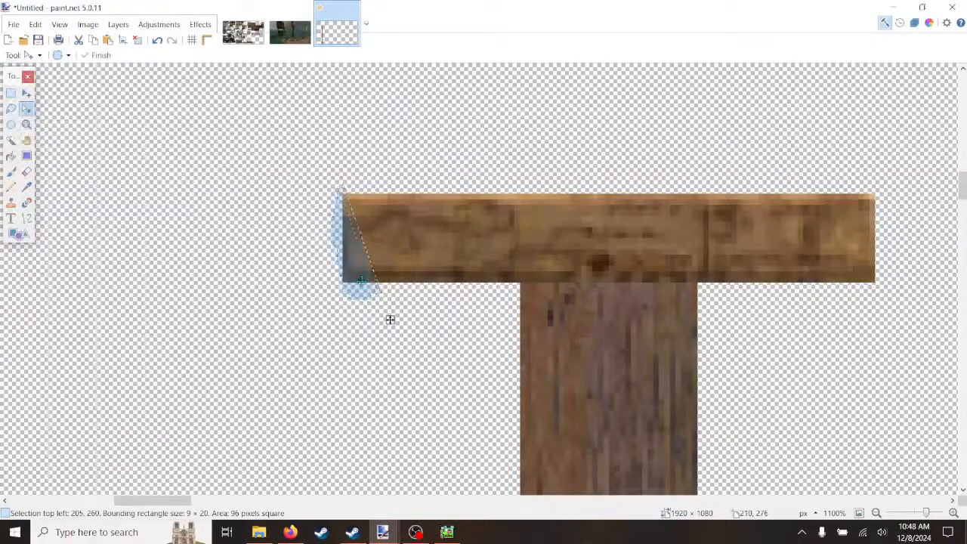
click(356, 279)
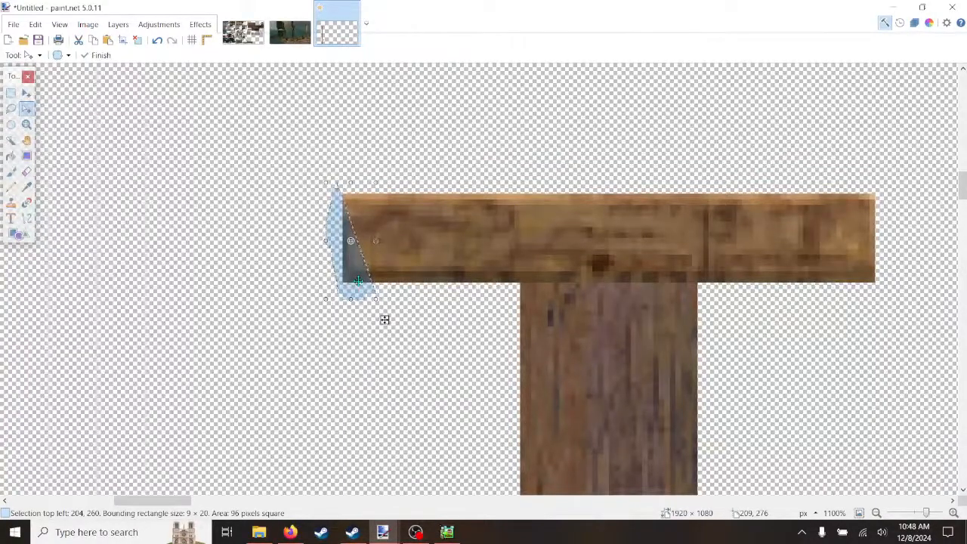
key(Delete)
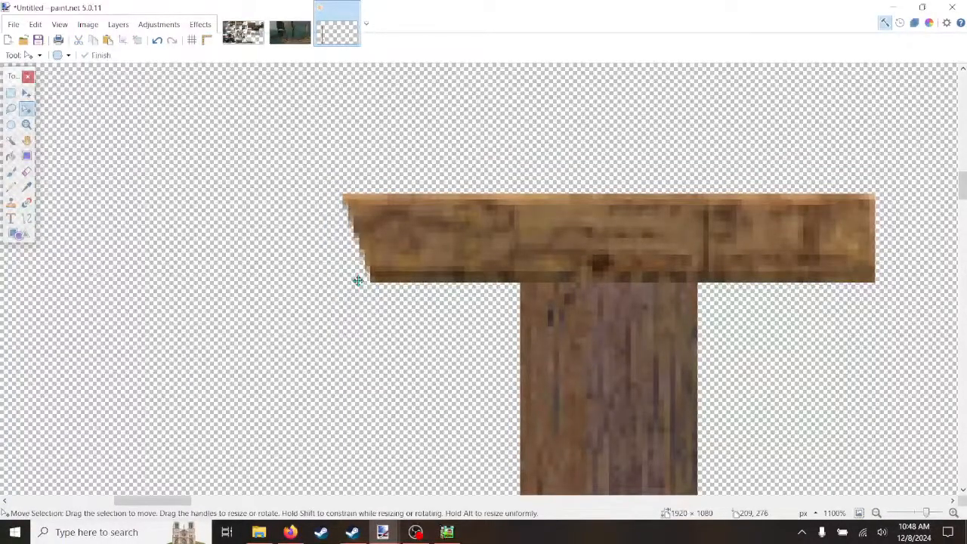
key(ctrl+z)
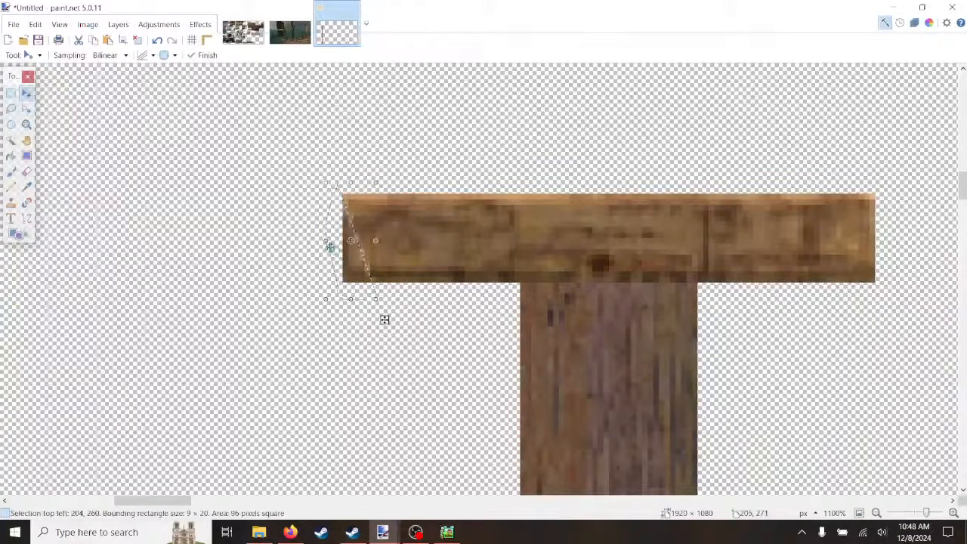
mouse_move(389, 247)
mouse_down()
mouse_move(432, 253)
mouse_move(315, 240)
mouse_up()
drag(256, 315, 833, 319)
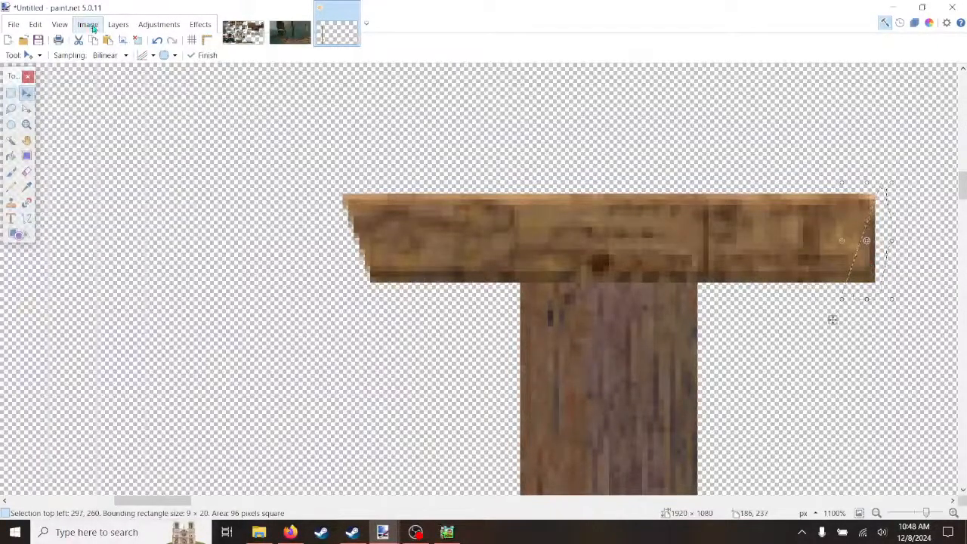
key(ctrl+d)
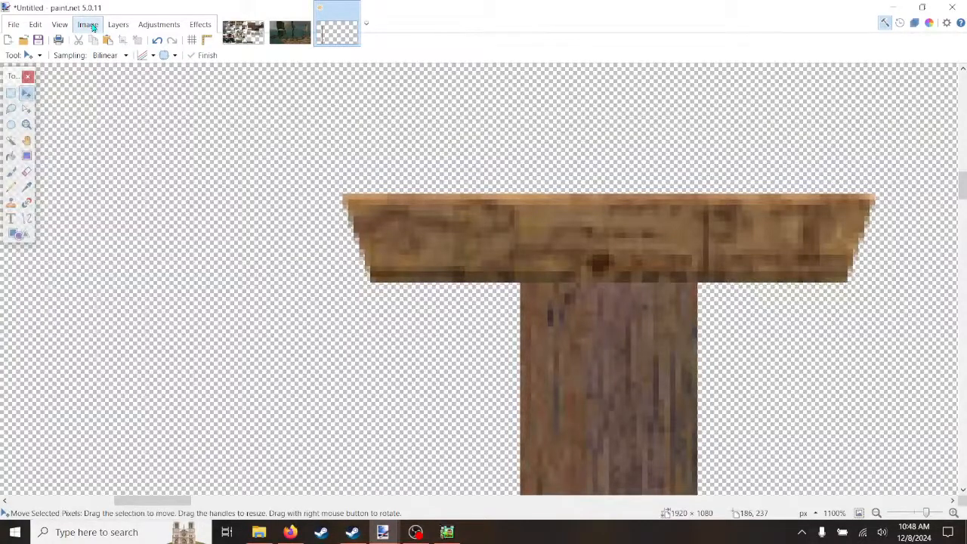
Step: Duplicate a 51 × 8 px section of the dark rail and turn the copy upright across the rail, reaching the tan crosspiece
scroll(522, 285, down, 4)
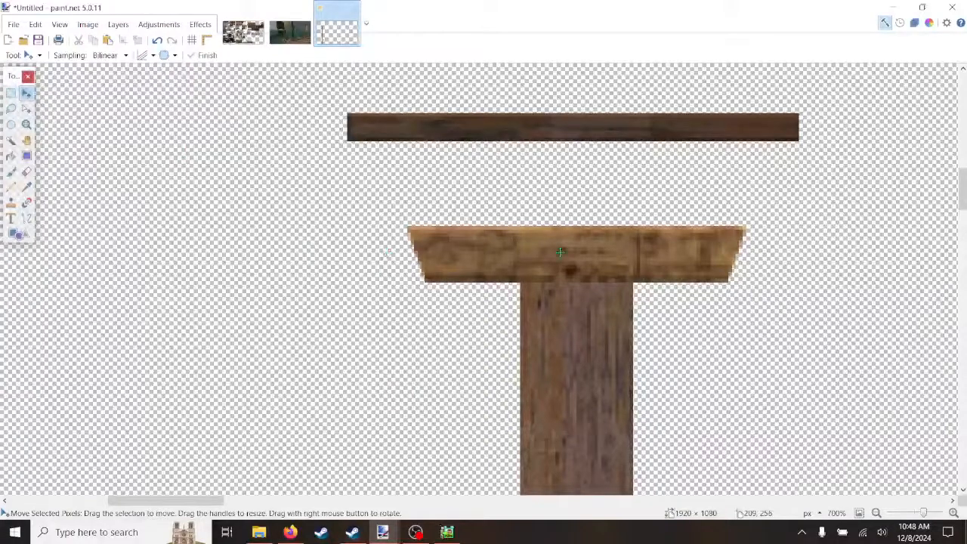
click(11, 92)
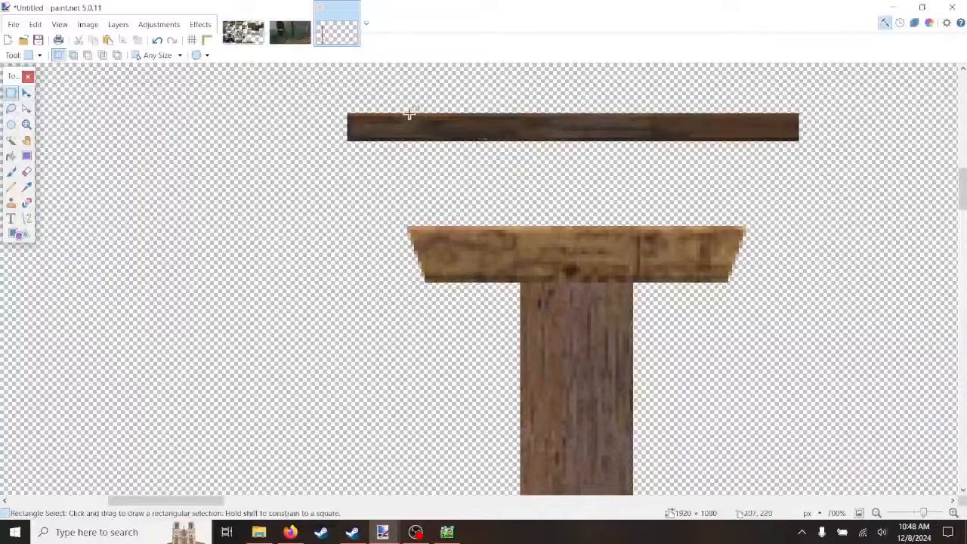
drag(408, 113, 585, 138)
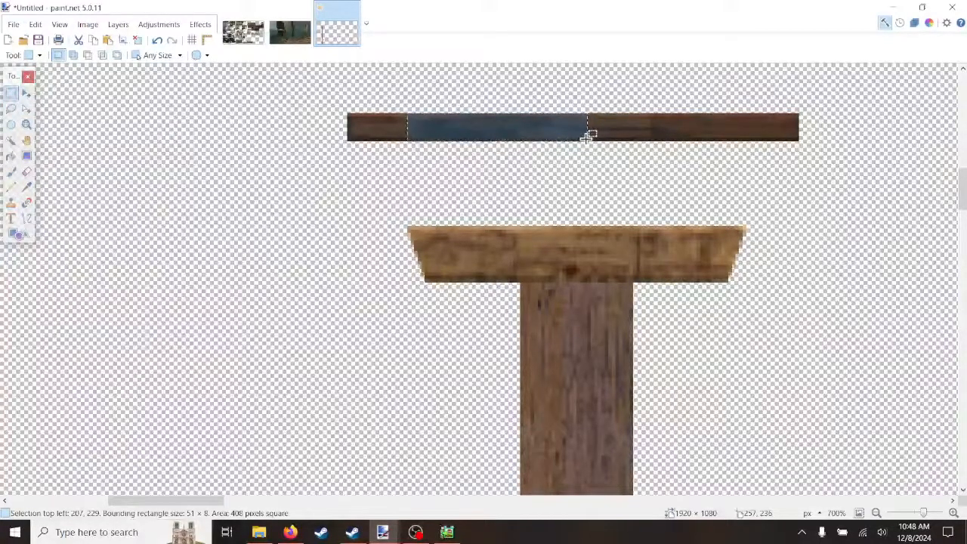
key(m)
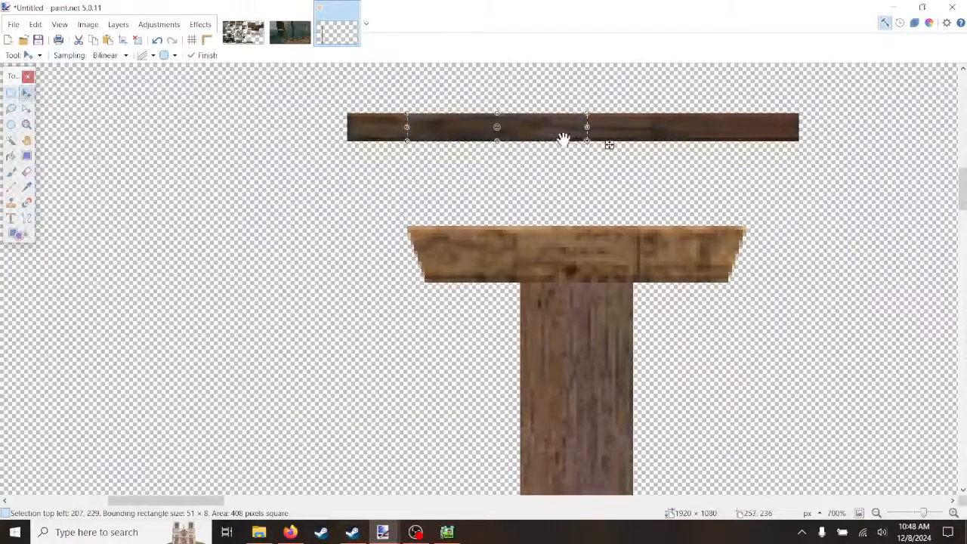
drag(606, 145, 607, 168)
drag(588, 127, 507, 261)
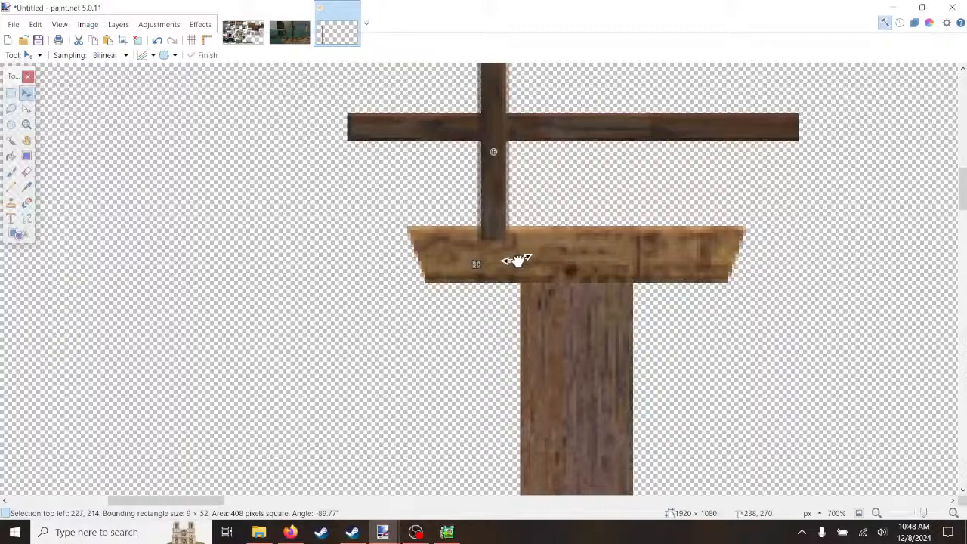
Step: Fine-tune the upright plank copy's rotation to exactly -90°
scroll(516, 260, up, 7)
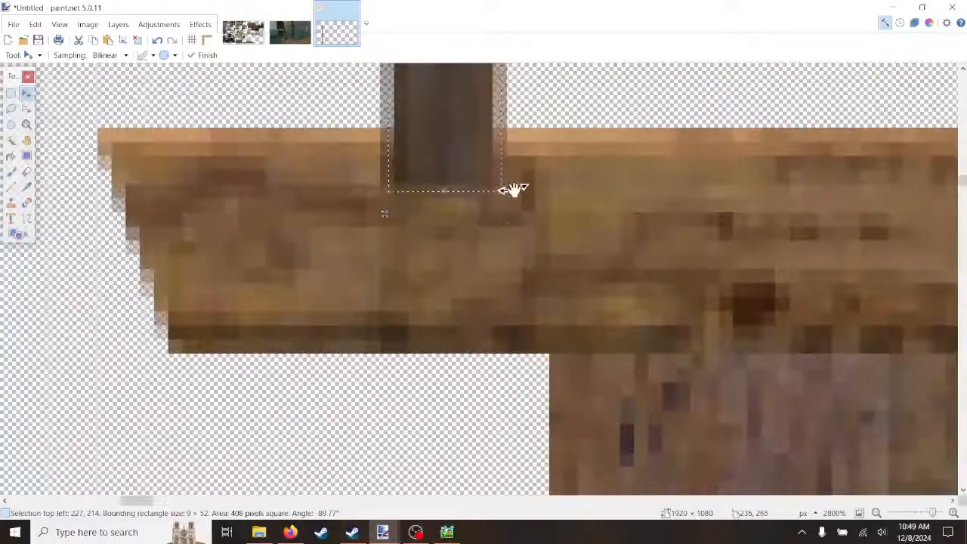
drag(514, 189, 510, 196)
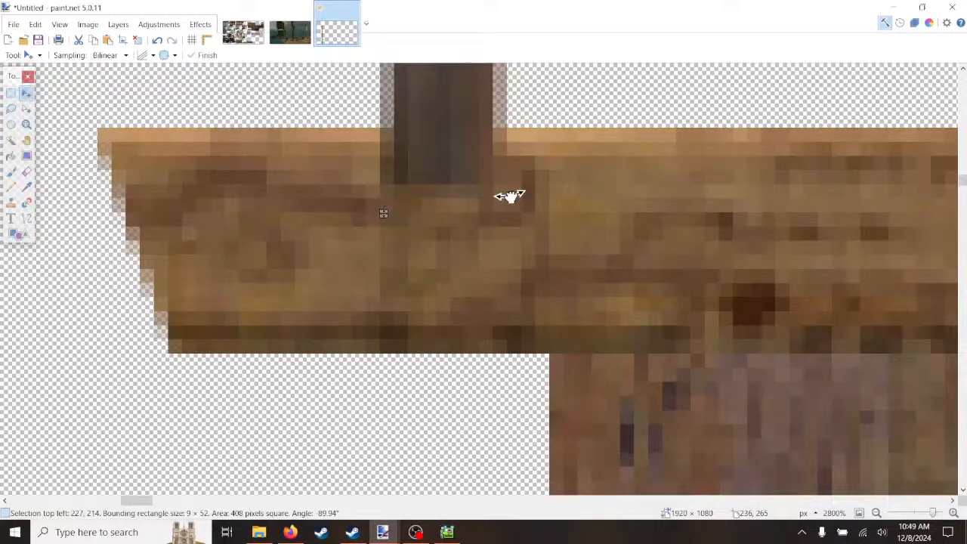
drag(510, 196, 510, 197)
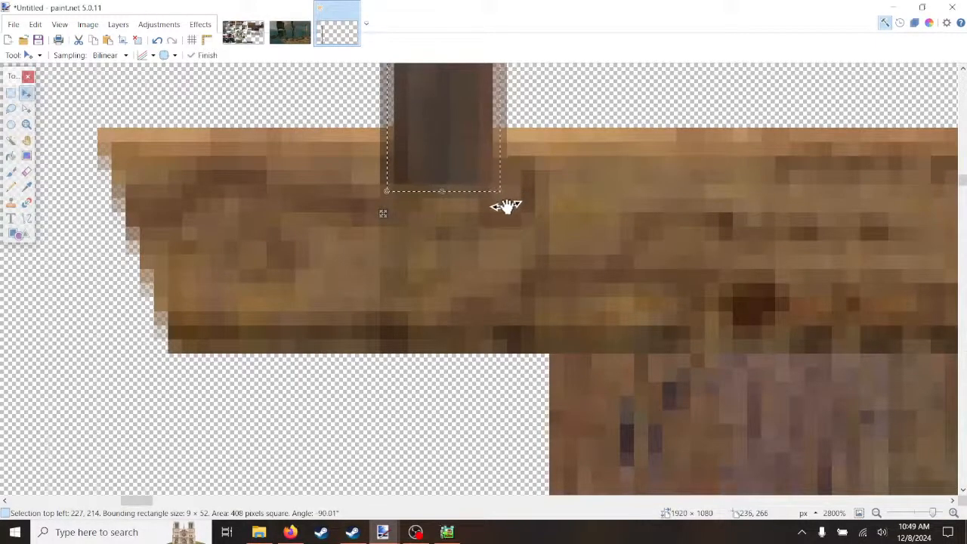
scroll(506, 198, up, 5)
drag(505, 178, 501, 177)
scroll(519, 207, down, 5)
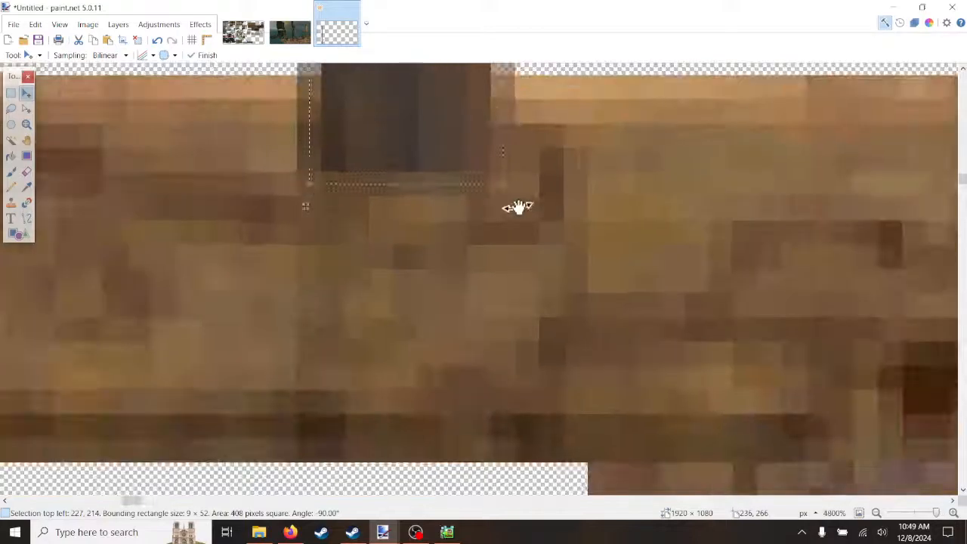
scroll(526, 205, down, 3)
scroll(541, 207, up, 3)
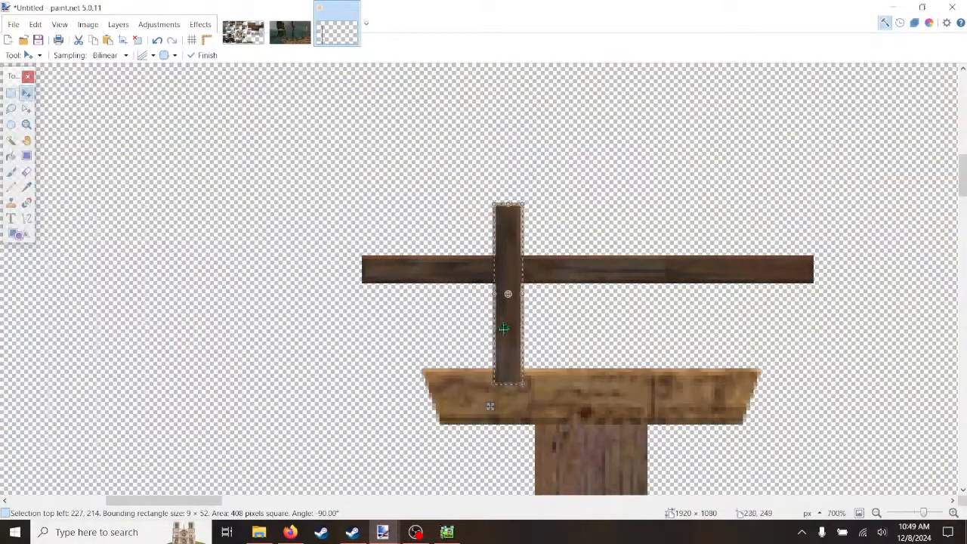
Step: Set the upright plank aside in the empty area left of the rail and clear its selection
drag(502, 329, 211, 427)
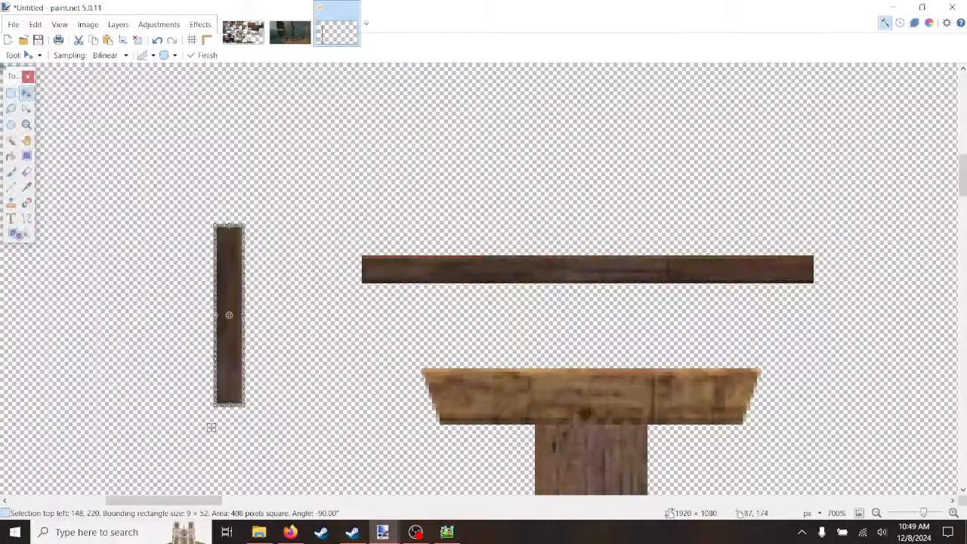
key(s)
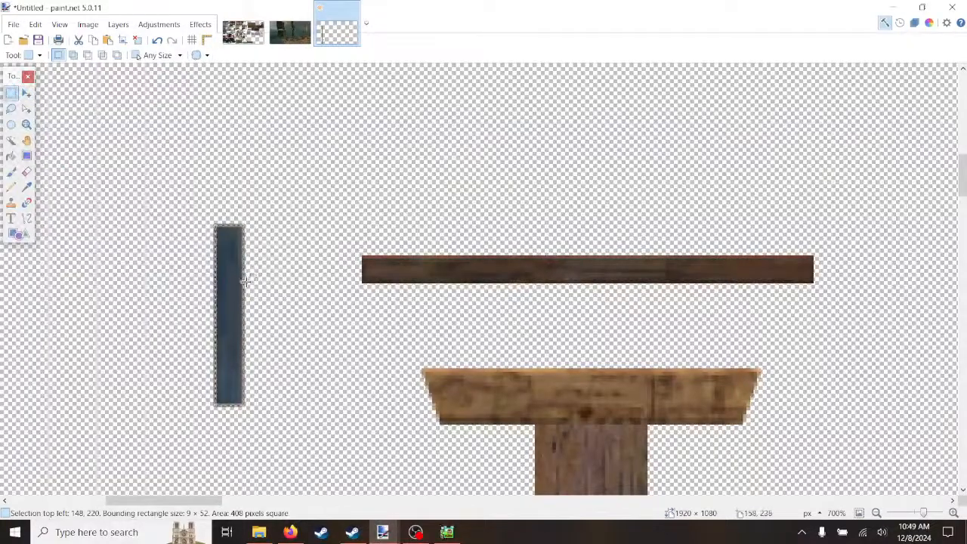
click(88, 24)
click(97, 193)
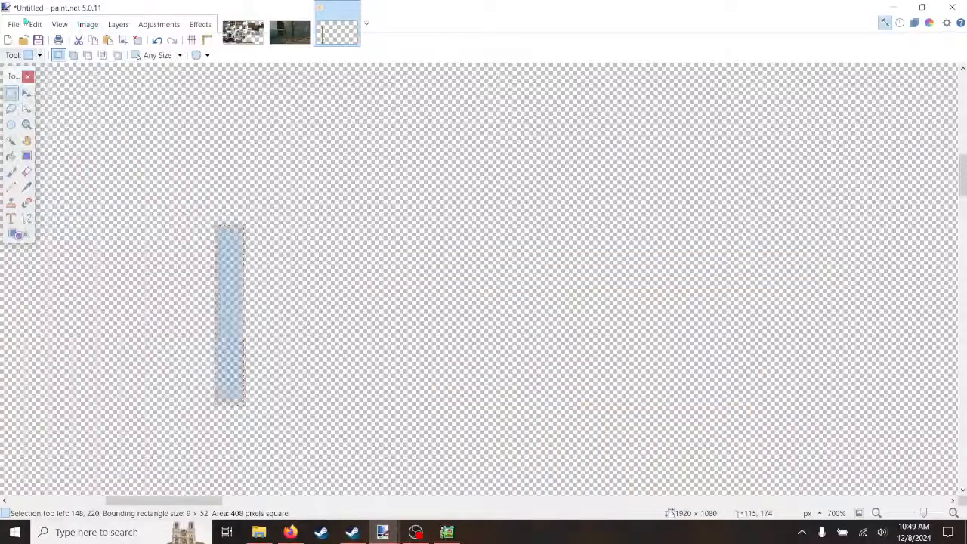
click(31, 25)
click(65, 262)
scroll(212, 280, up, 3)
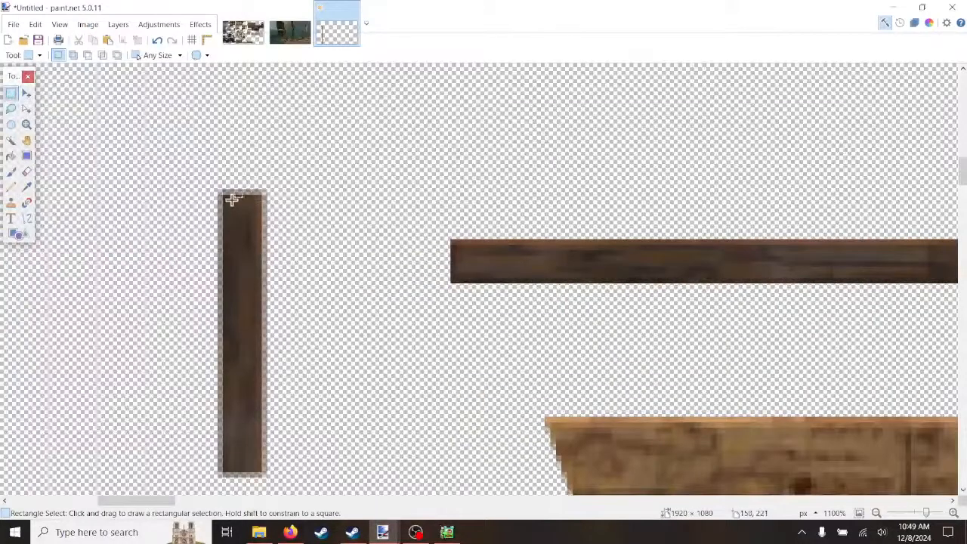
Step: Copy a 5 × 50 px strip of the upright plank onto the crosspiece's left end and shorten it to 32 px
drag(224, 195, 248, 472)
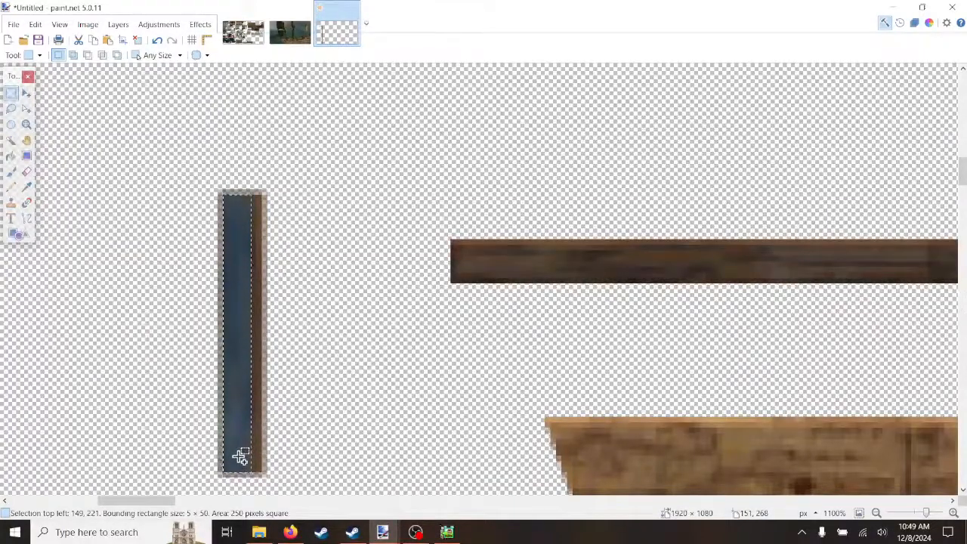
key(m)
drag(253, 491, 574, 439)
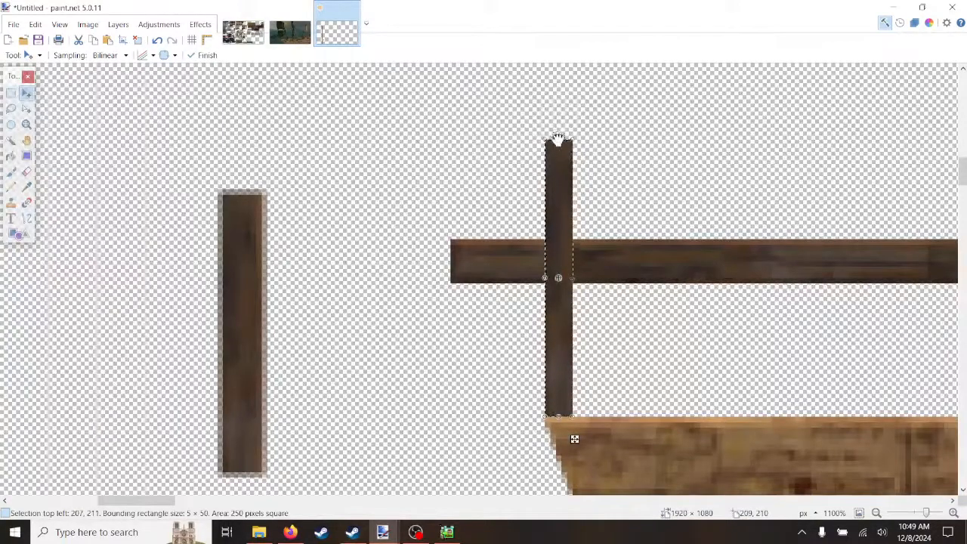
drag(558, 140, 562, 241)
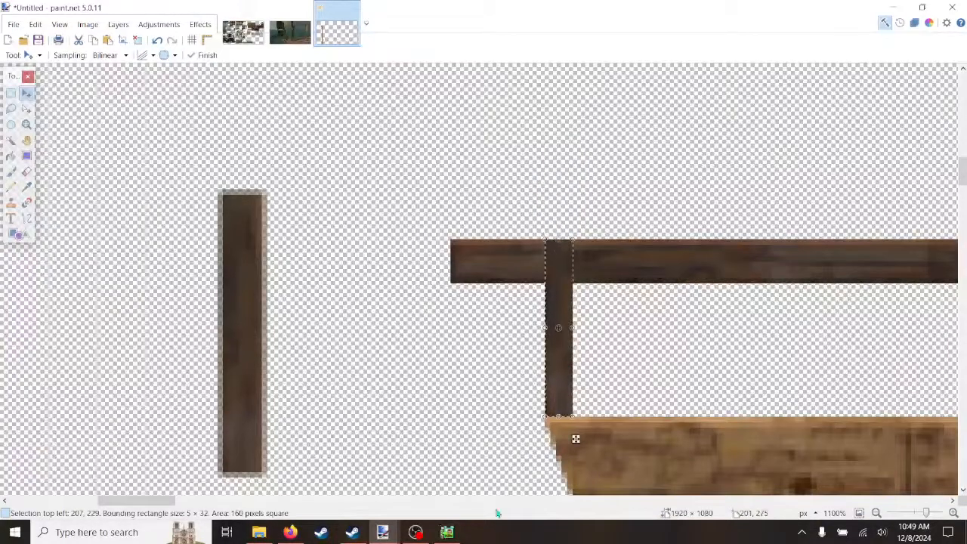
Step: Move the thin post to the middle of the crosspiece and shorten it to 24 px so it starts below the rail
drag(158, 503, 189, 503)
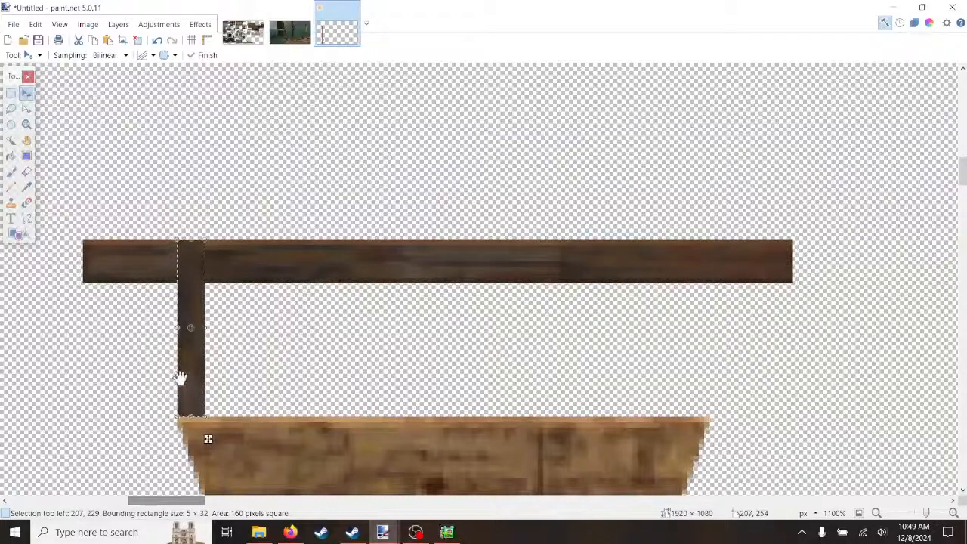
drag(237, 371, 445, 374)
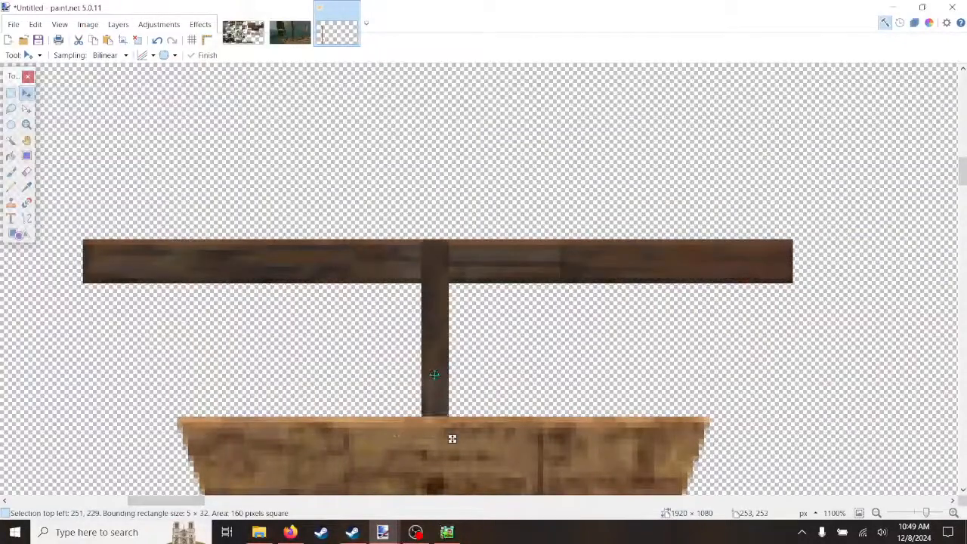
scroll(446, 376, down, 4)
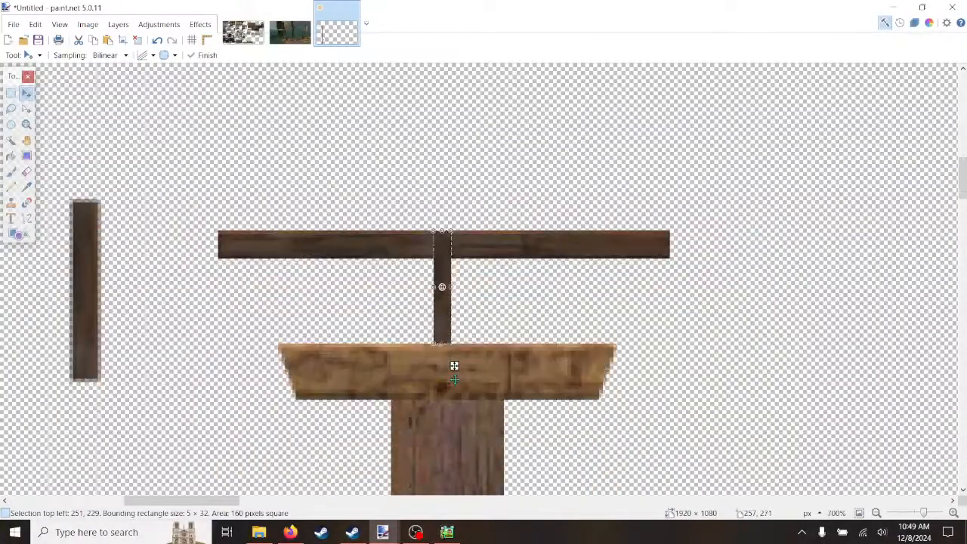
scroll(466, 353, up, 4)
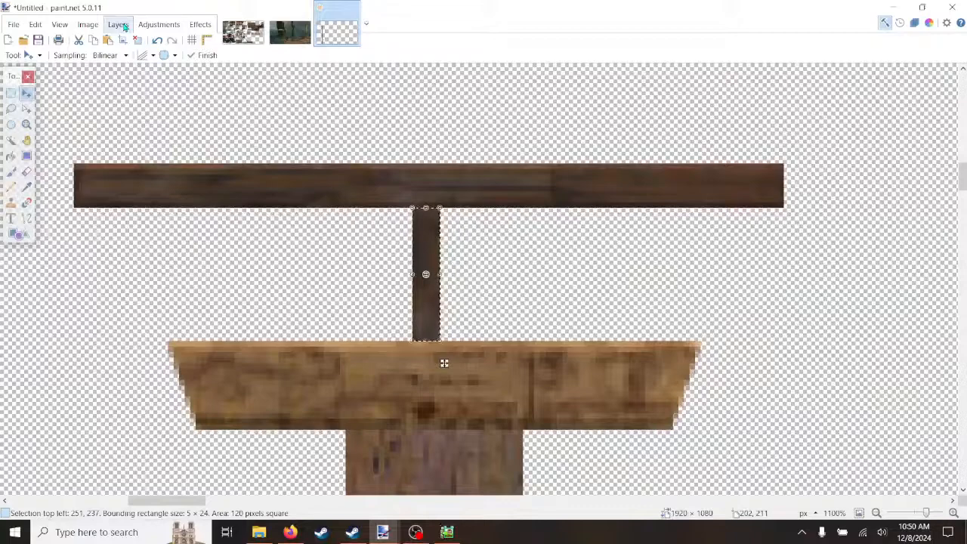
Step: Shade the selected middle post using a size 5 paintbrush in black at opacity 28
click(10, 171)
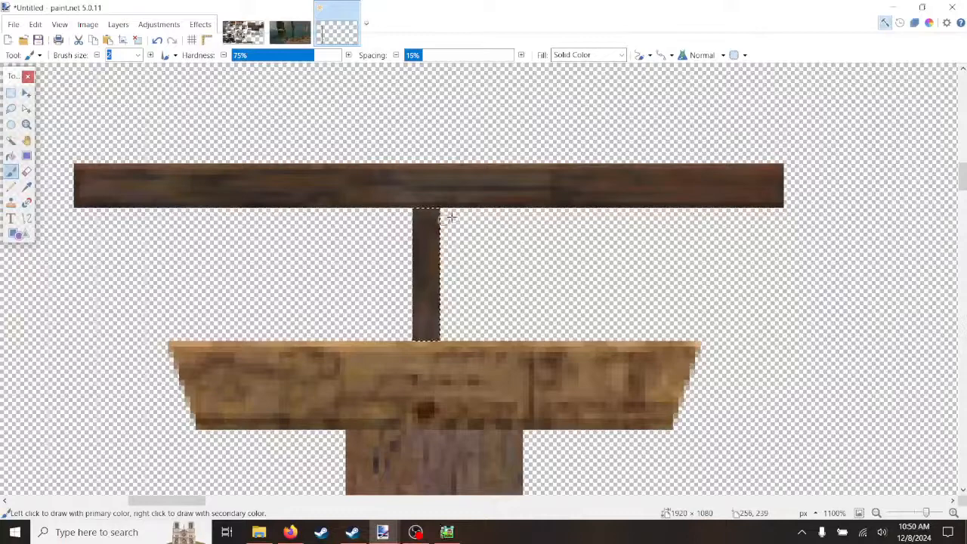
click(929, 24)
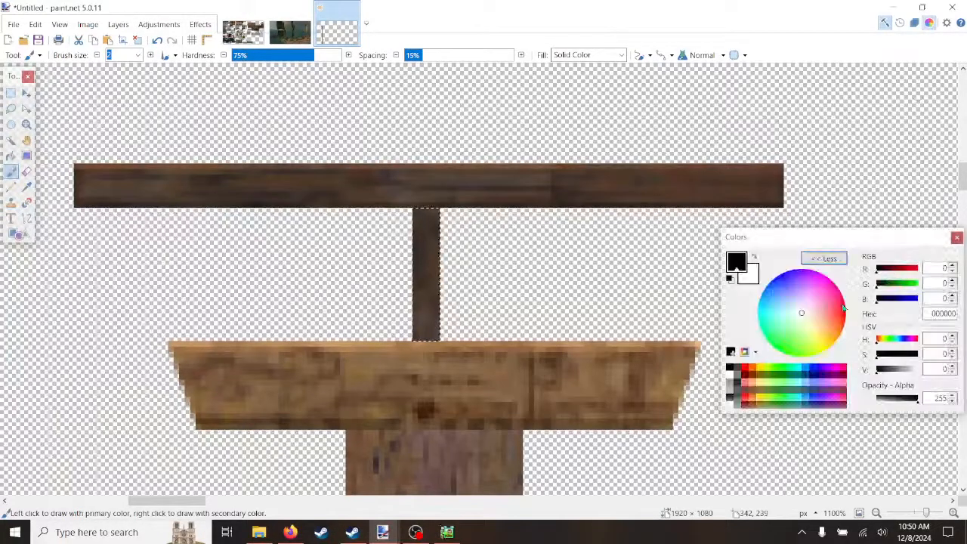
click(882, 400)
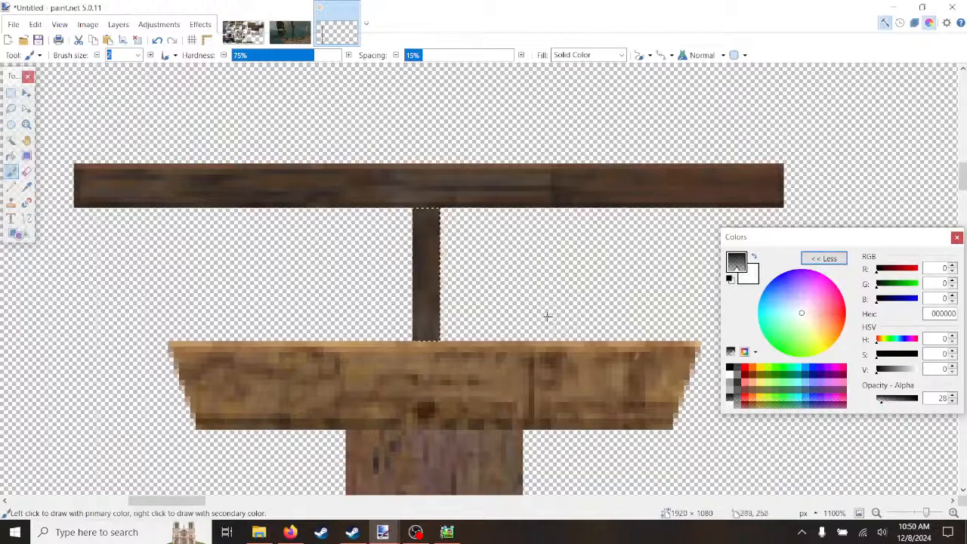
click(138, 55)
click(119, 107)
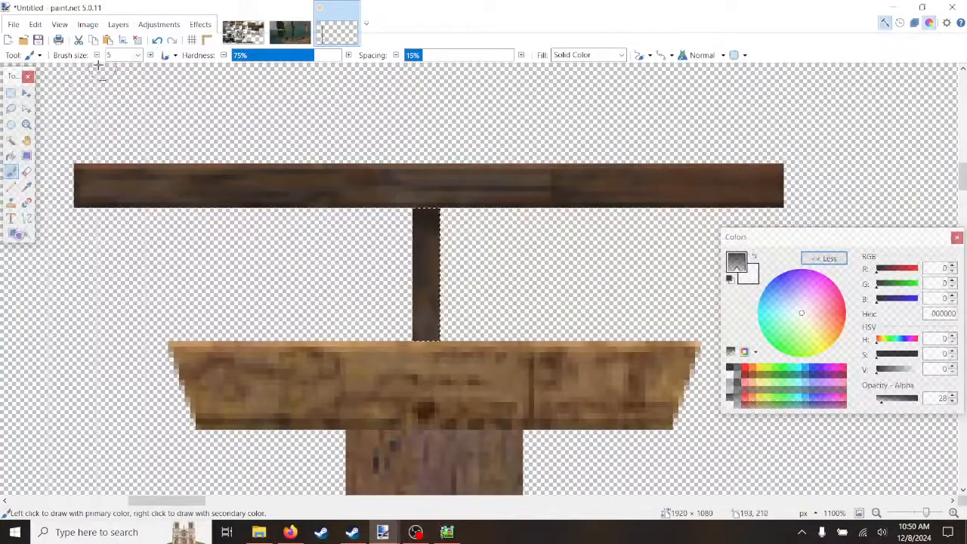
click(11, 92)
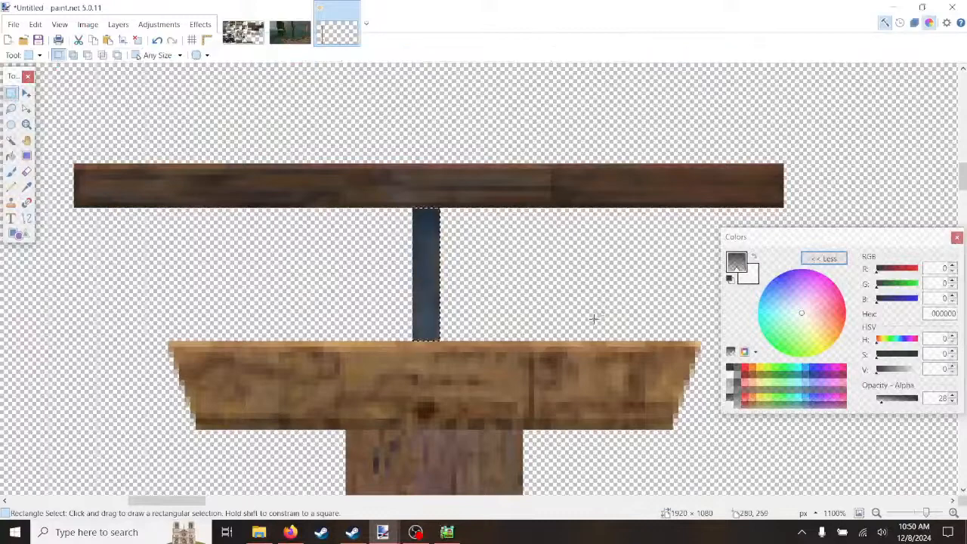
click(956, 237)
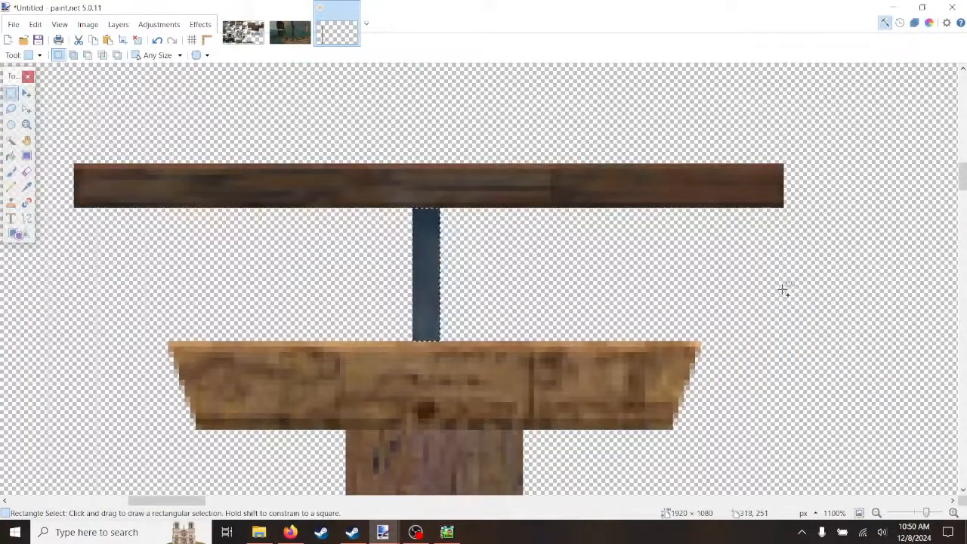
Step: Duplicate the middle post to its right, tilt the copy outward about 5.4°, and shift it farther along the crosspiece
key(m)
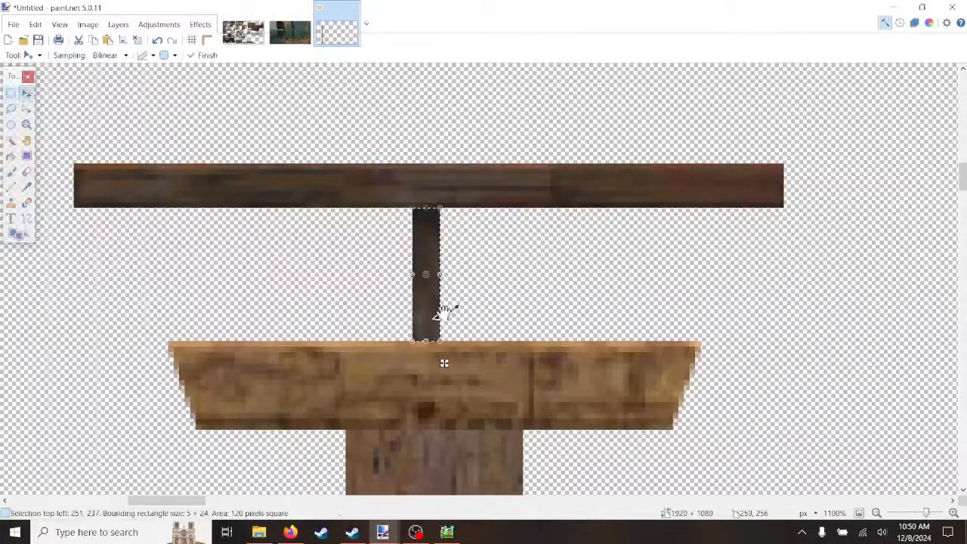
drag(497, 298, 537, 302)
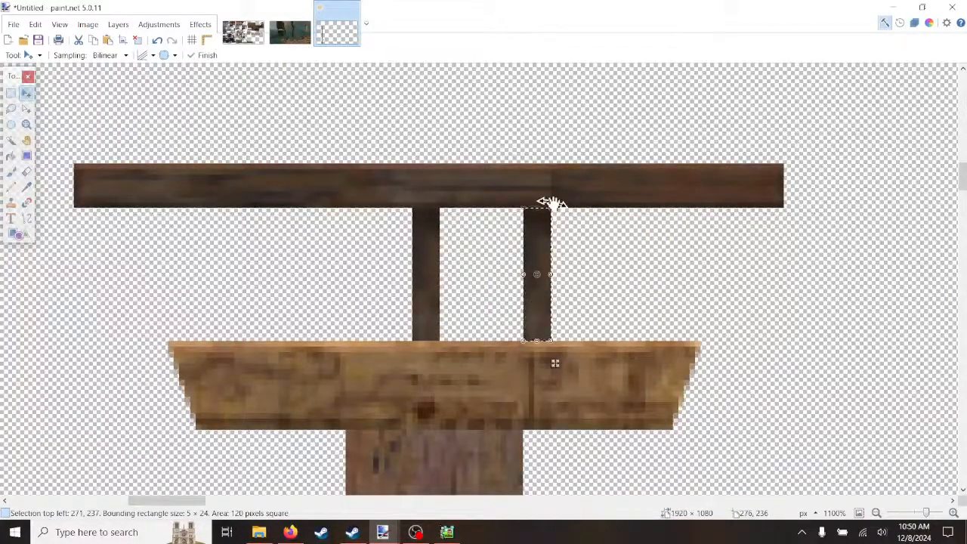
drag(549, 201, 560, 203)
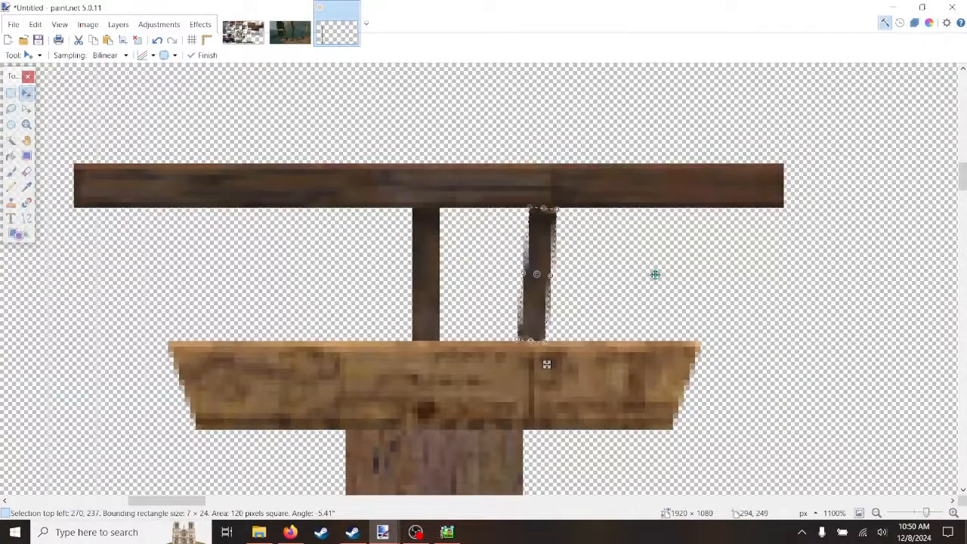
drag(538, 258, 572, 258)
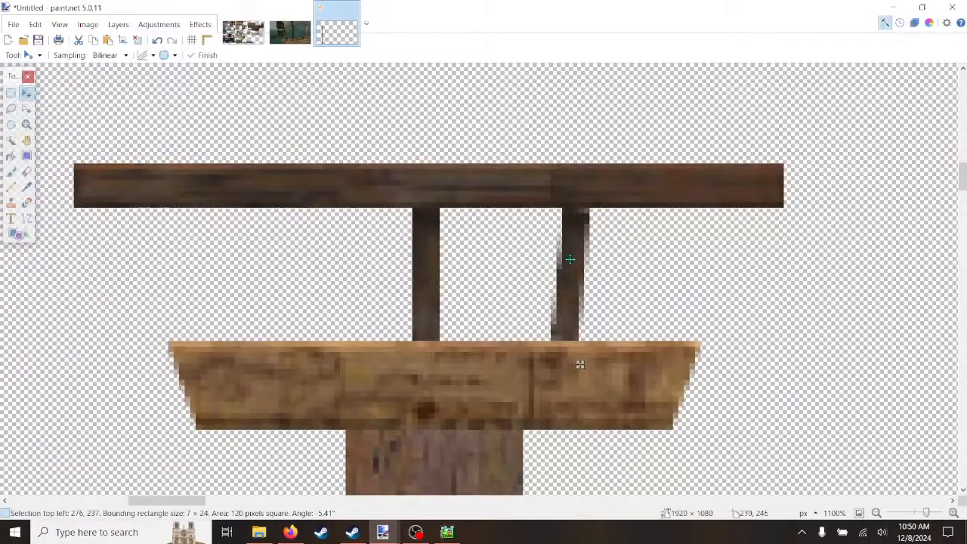
Step: Increase the right post's outward tilt to about 9.4° and stretch it to 26 px so it joins the rail and crosspiece
drag(579, 365, 575, 364)
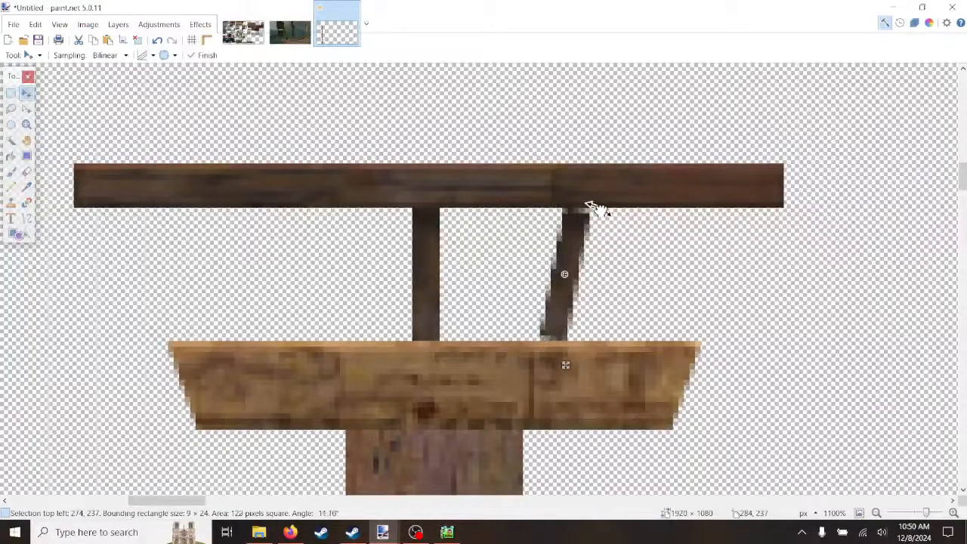
drag(597, 210, 595, 209)
drag(574, 249, 586, 251)
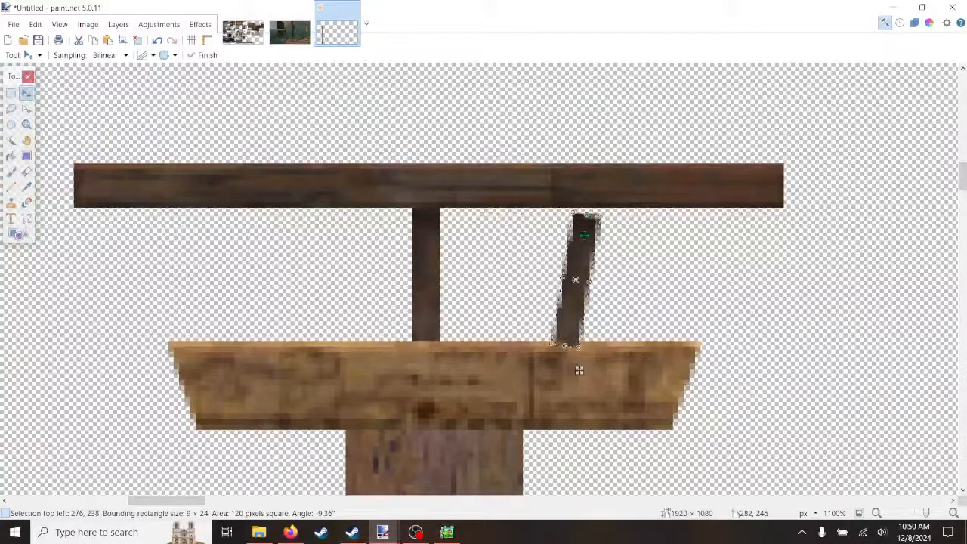
drag(591, 207, 591, 206)
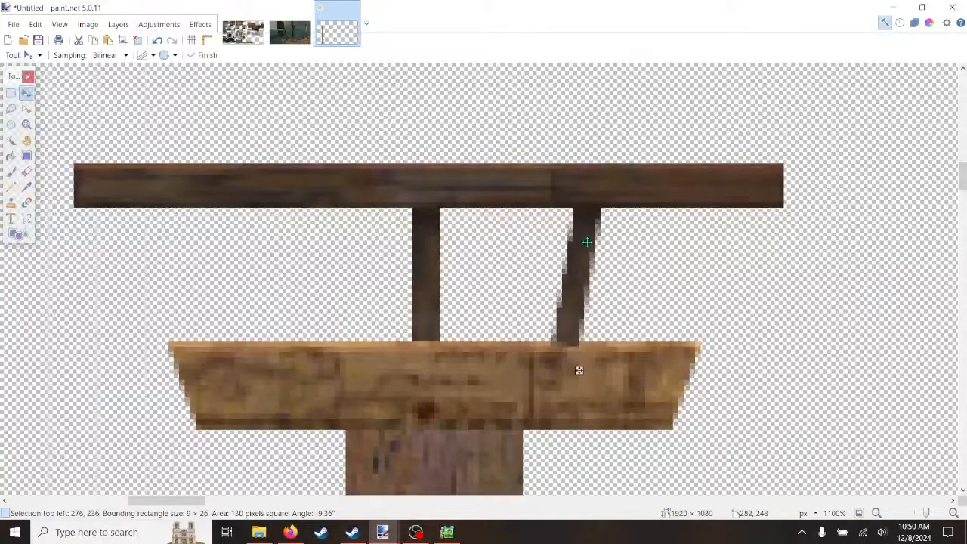
click(86, 28)
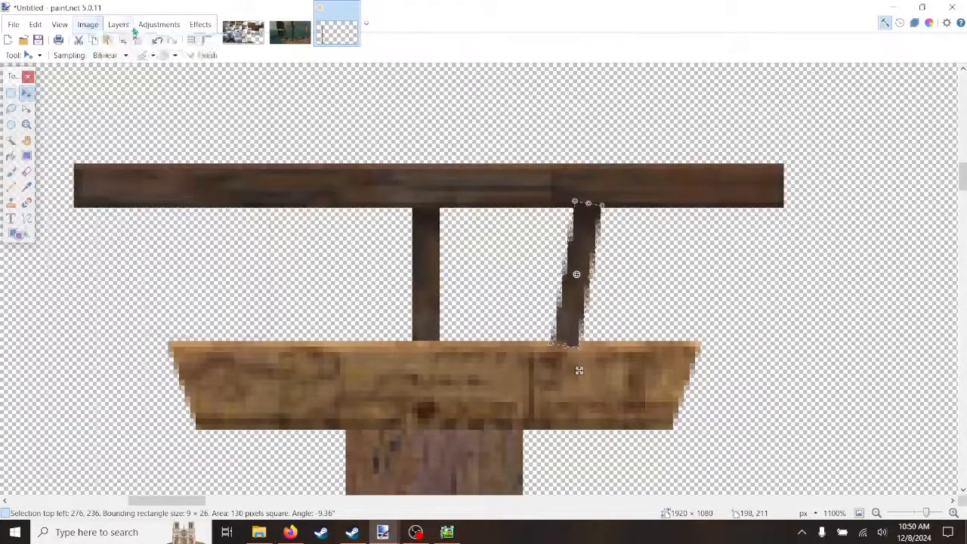
Step: Mirror a copy of the tilted right post and place it between the crow's nest's middle and left end
mouse_move(130, 29)
click(173, 312)
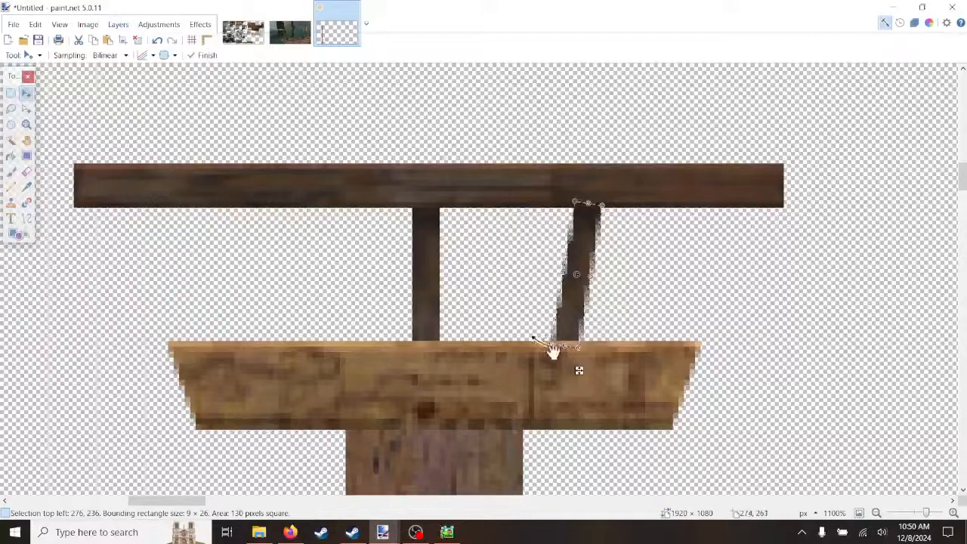
click(633, 322)
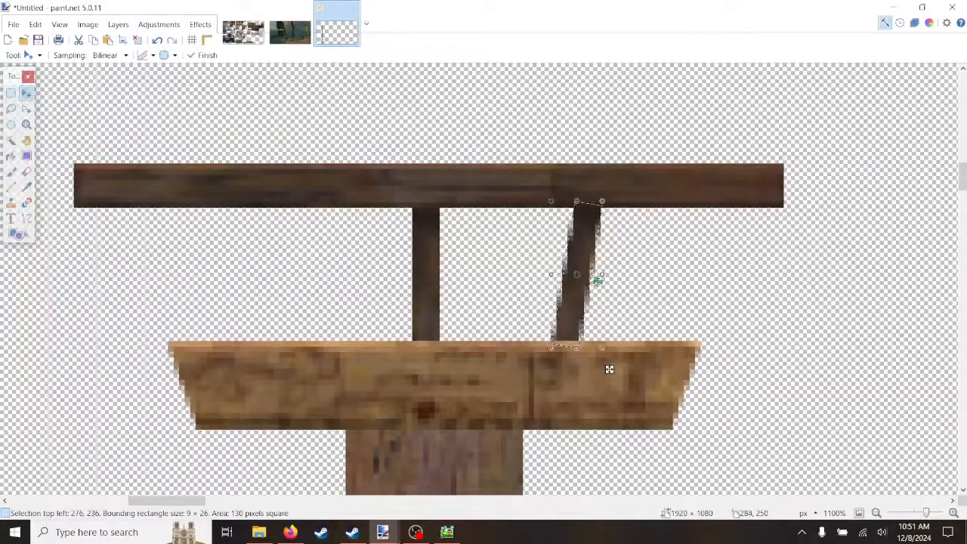
drag(602, 274, 409, 293)
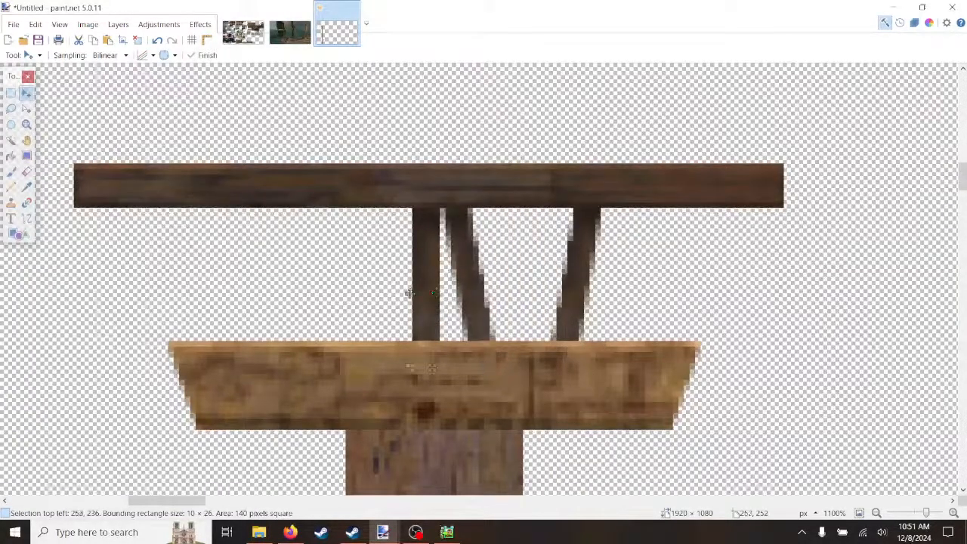
drag(409, 368, 248, 367)
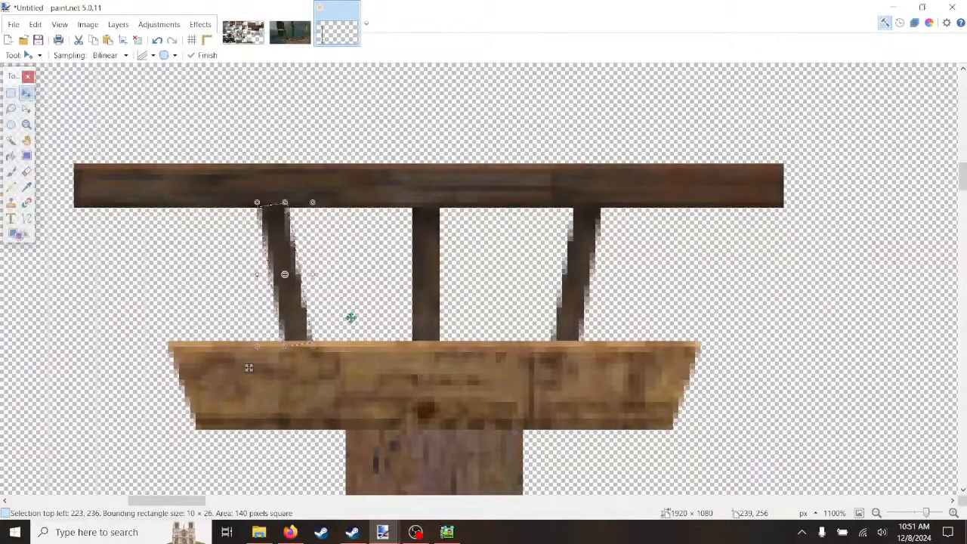
Step: Duplicate the left post at the platform's left end, tilt it outward about 7.4° more, and stretch it to 29 px high to meet the rail
key(ctrl+c)
key(ctrl+v)
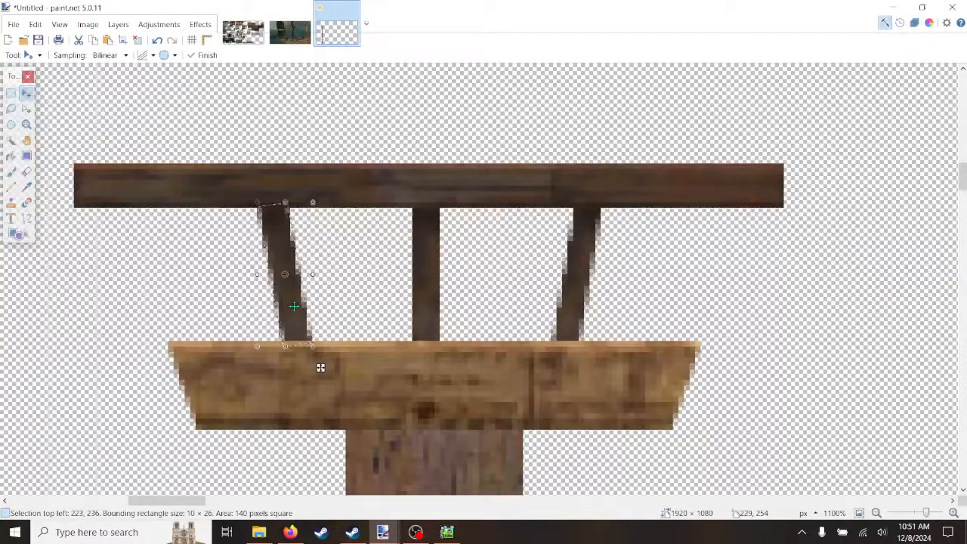
drag(284, 305, 178, 306)
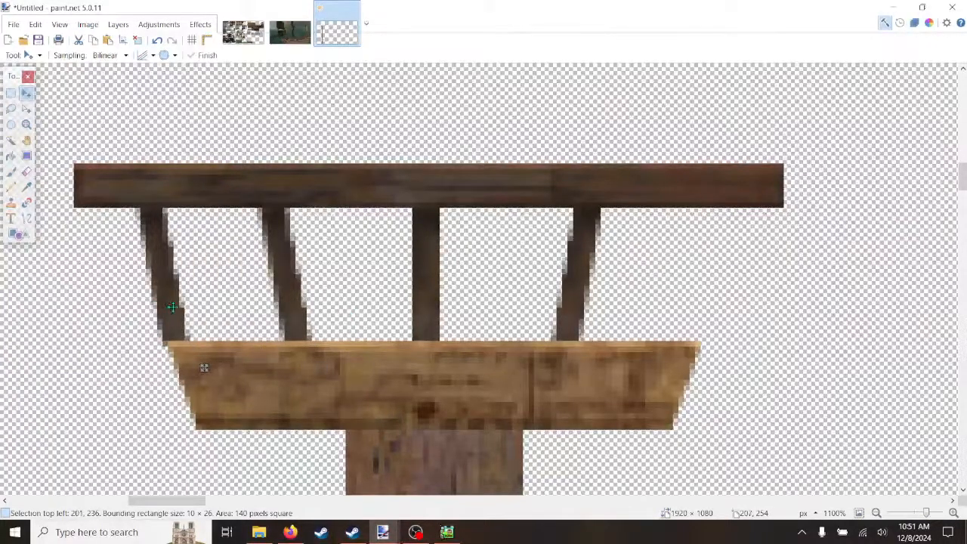
drag(173, 196, 188, 195)
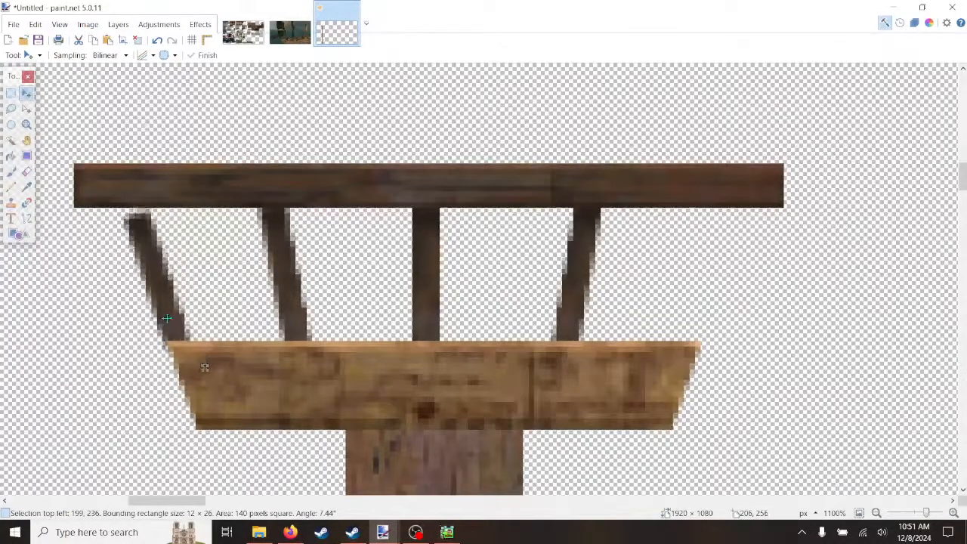
drag(216, 368, 210, 368)
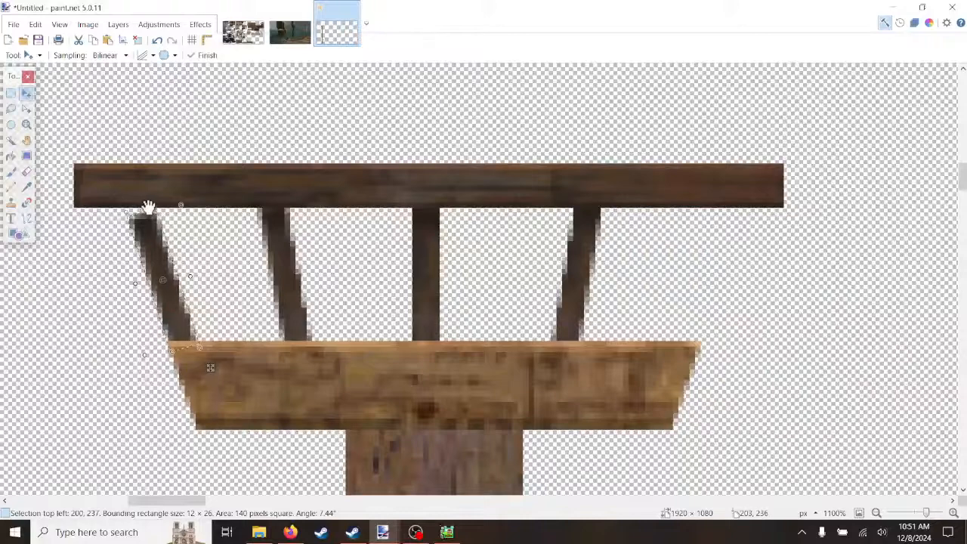
drag(149, 206, 148, 203)
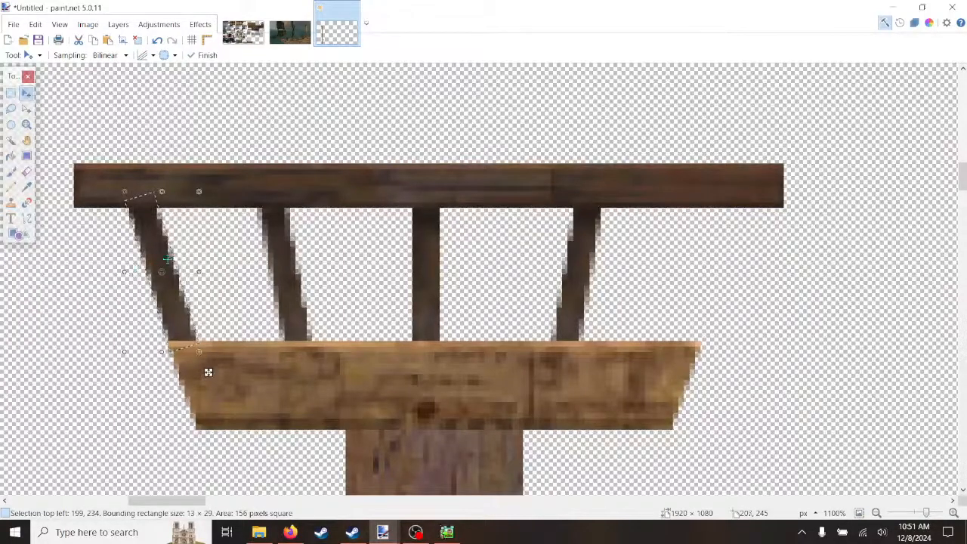
Step: Mirror a copy of the outer left post onto the platform's right end and deselect it
drag(132, 272, 708, 281)
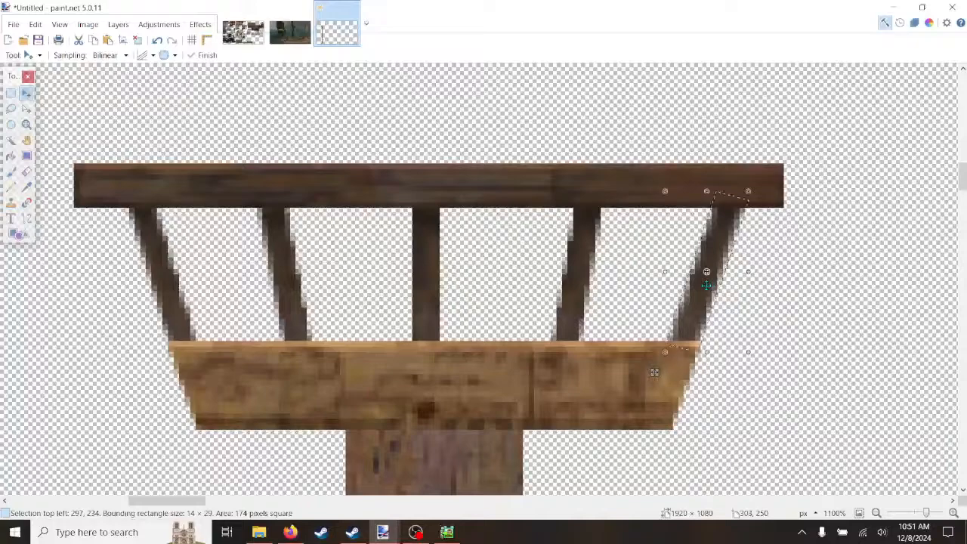
scroll(655, 372, down, 5)
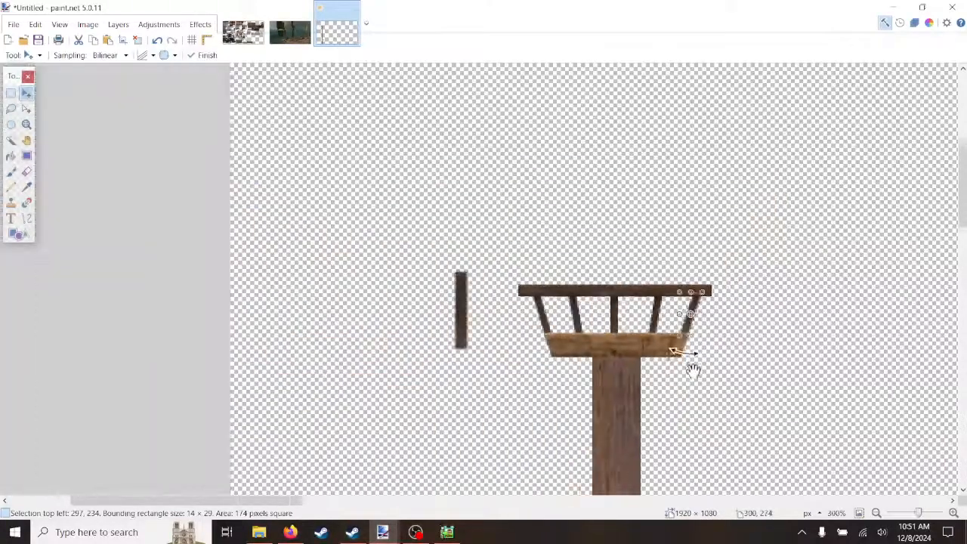
scroll(658, 341, up, 4)
scroll(657, 351, up, 1)
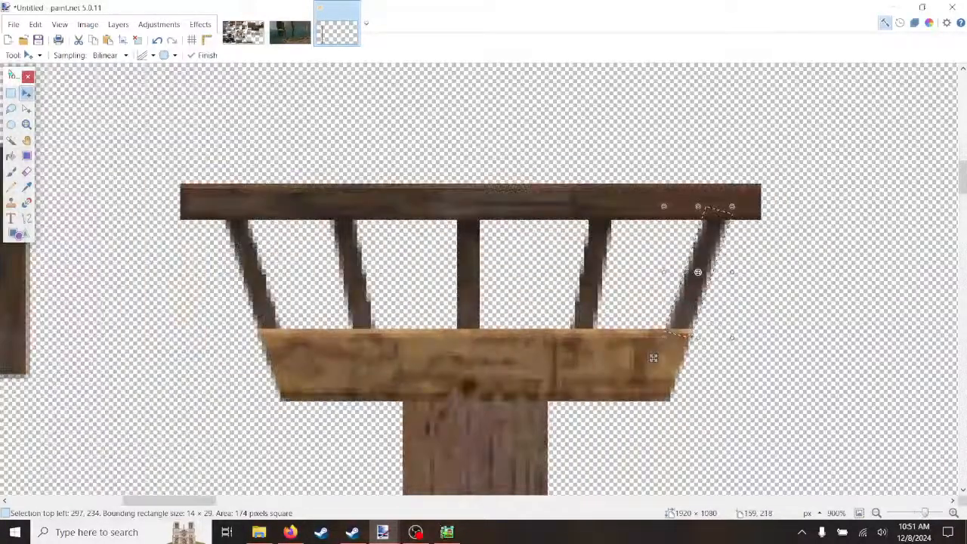
click(35, 24)
click(59, 262)
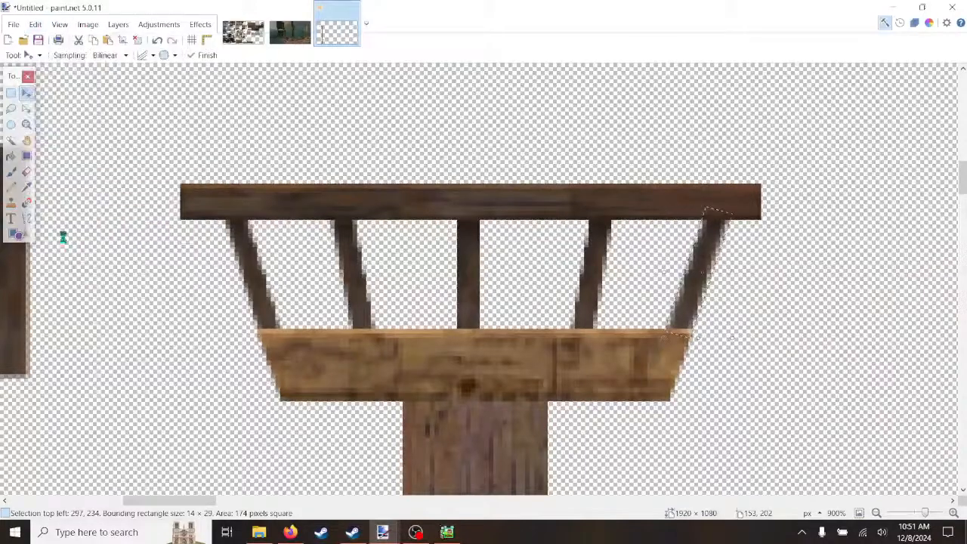
Step: Examine the rail ends of the crow's nest in the reference photo and compare them with the drawn nest
click(11, 93)
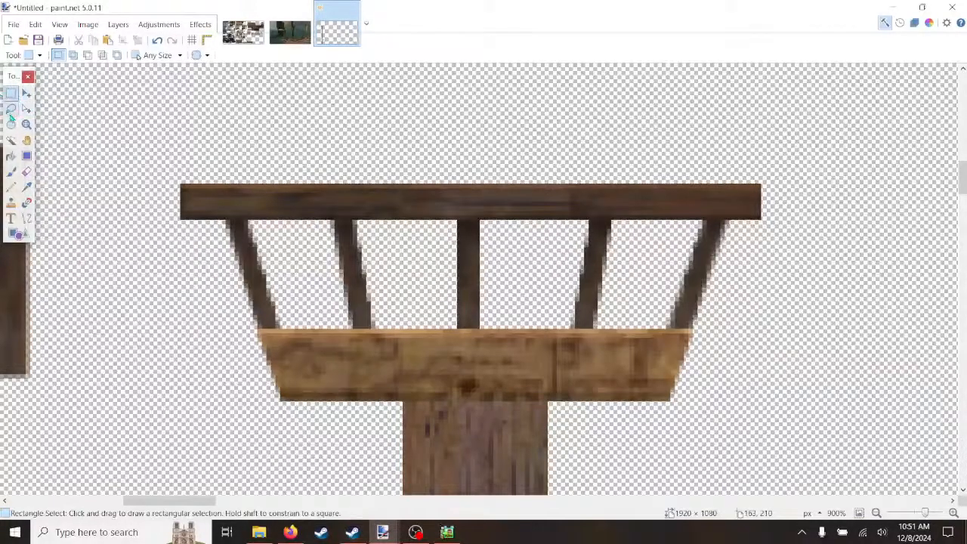
key(s)
scroll(821, 224, up, 3)
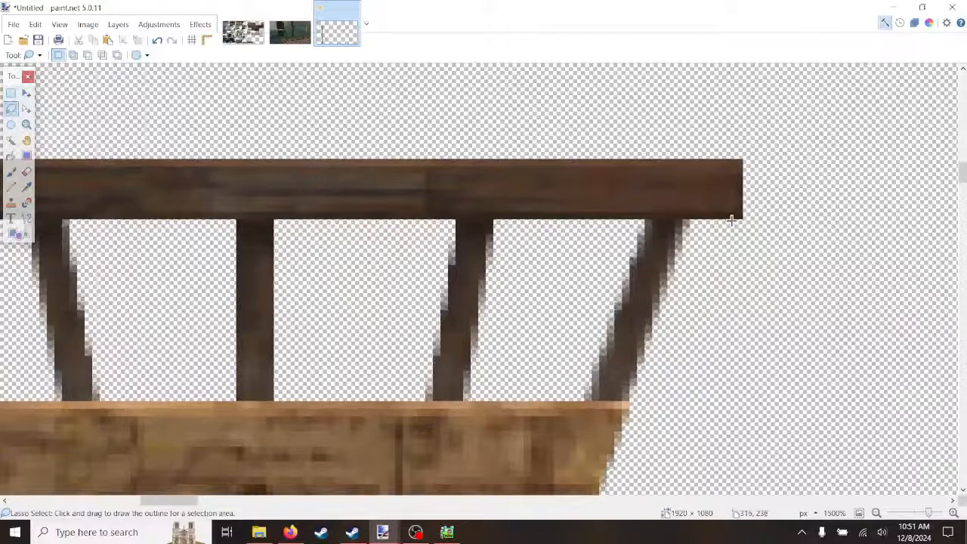
scroll(635, 204, down, 1)
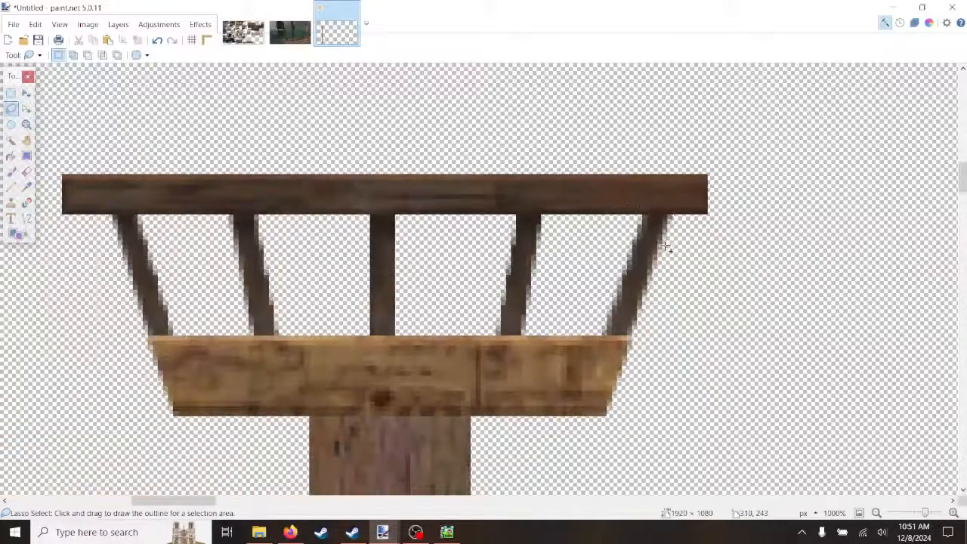
scroll(665, 245, down, 1)
click(11, 92)
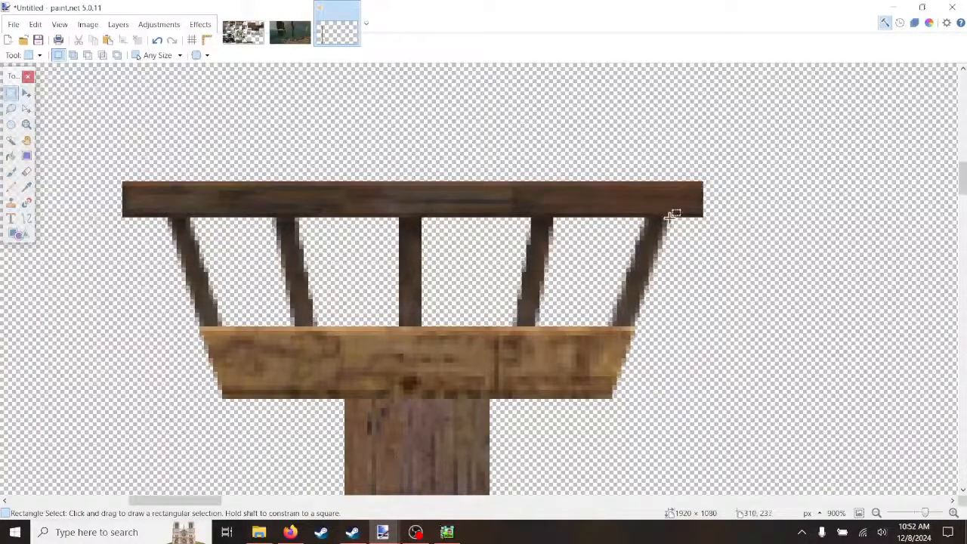
click(290, 32)
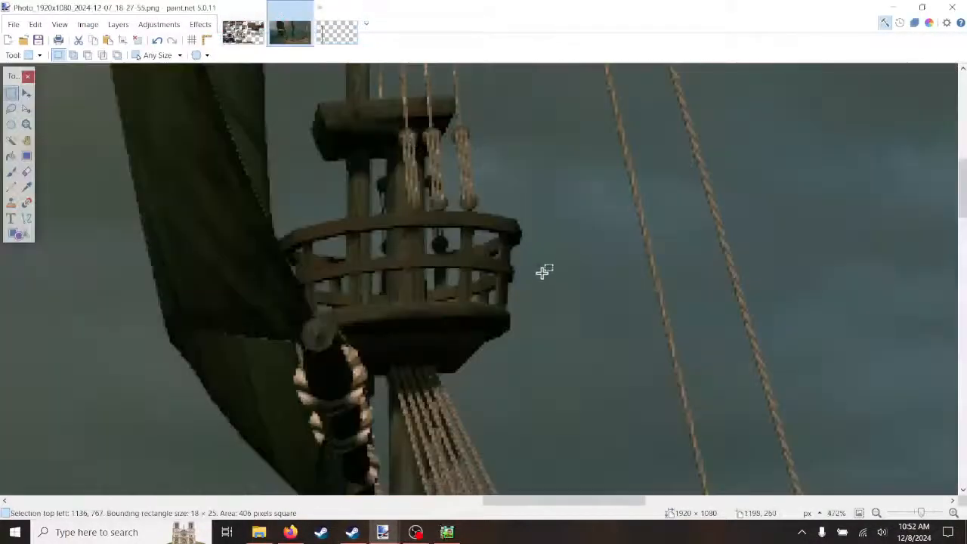
click(235, 11)
click(338, 15)
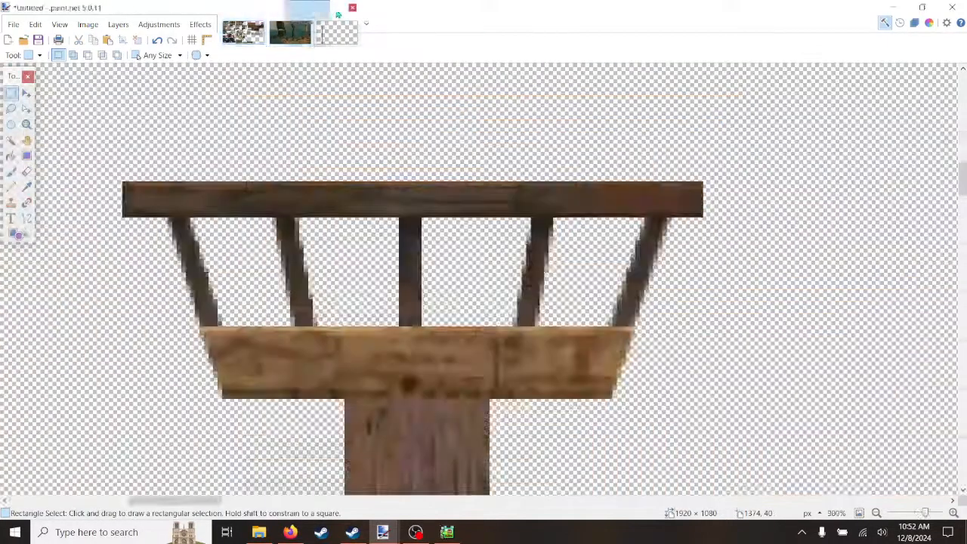
Step: Lasso a slanted area of about 12 × 10 px over the rail's right end, fine-tune its position, and trim the corner along the slant
click(10, 108)
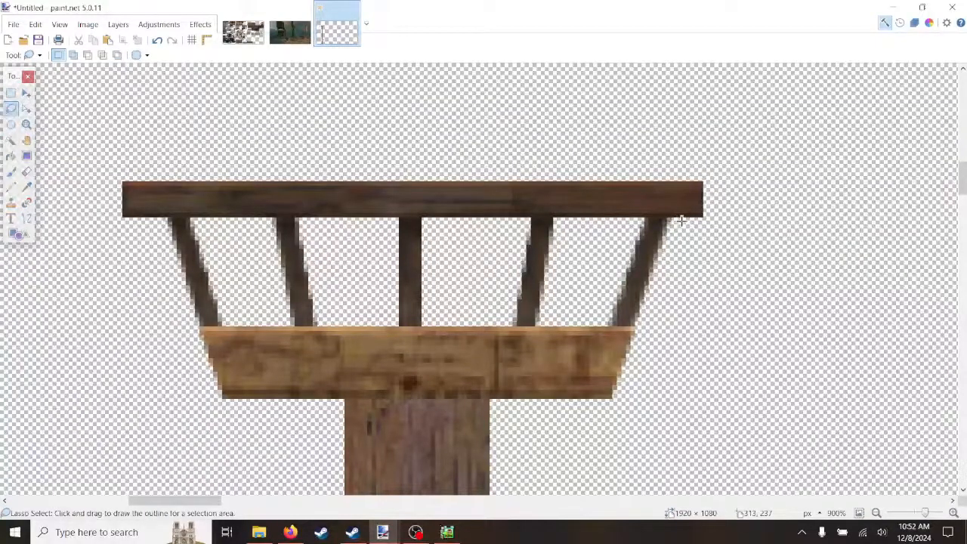
mouse_move(684, 220)
mouse_down()
mouse_move(722, 220)
mouse_move(734, 203)
mouse_move(702, 176)
mouse_up()
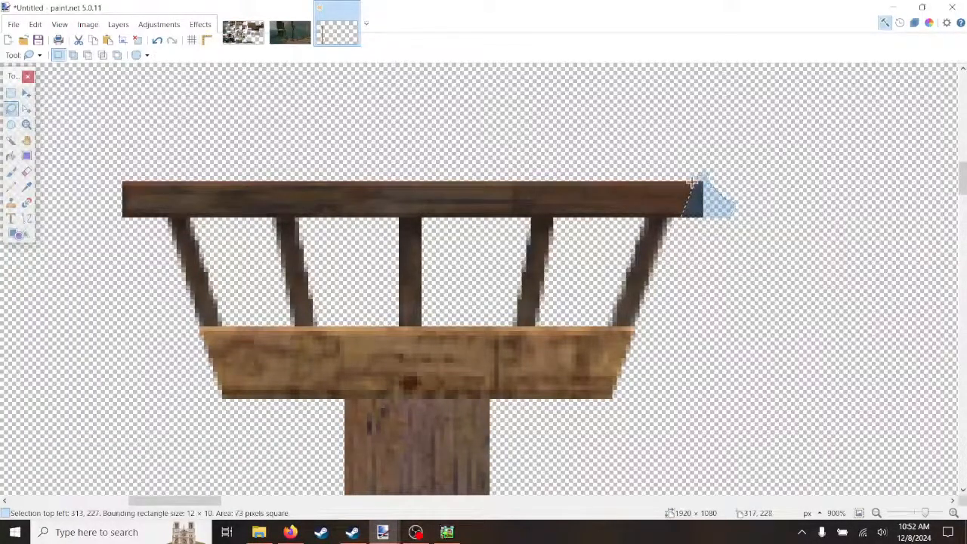
click(27, 108)
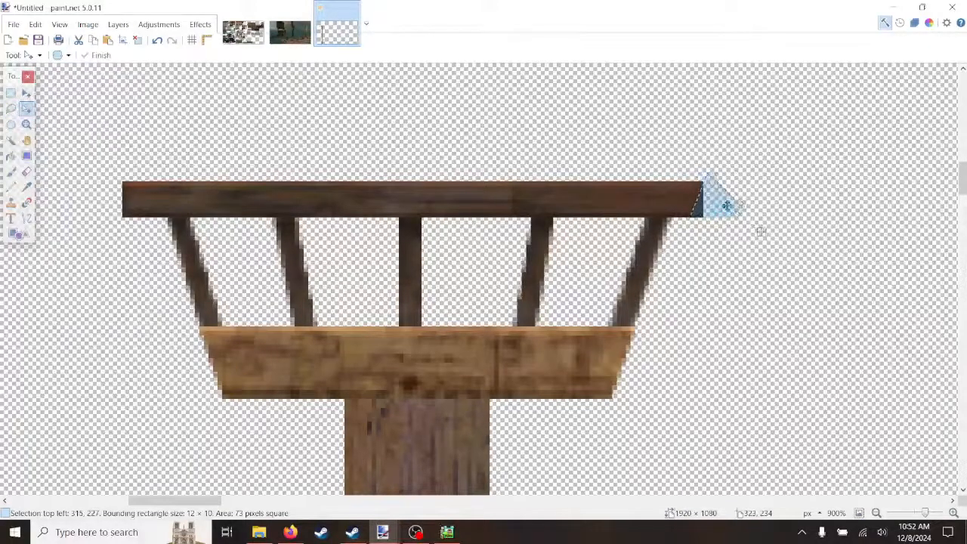
drag(726, 209, 721, 213)
key(ctrl+d)
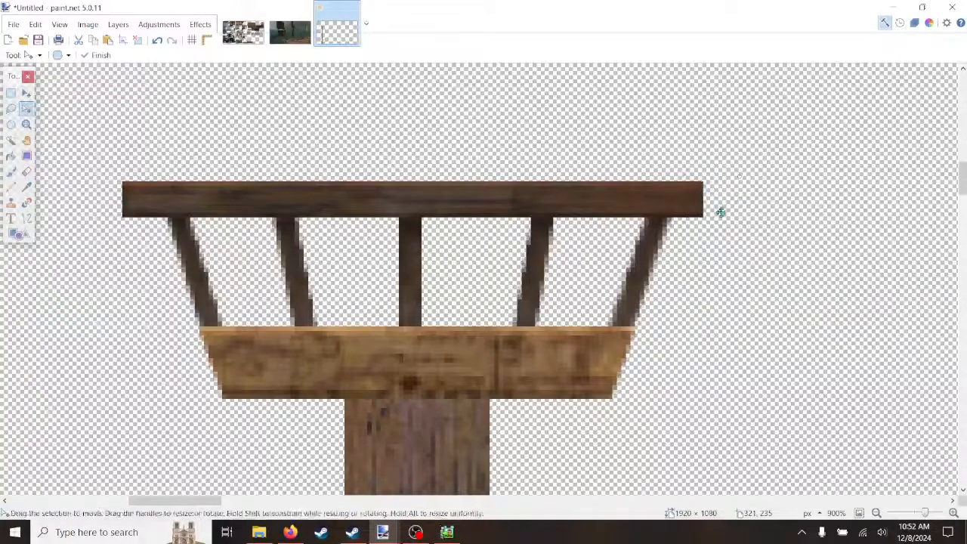
click(158, 41)
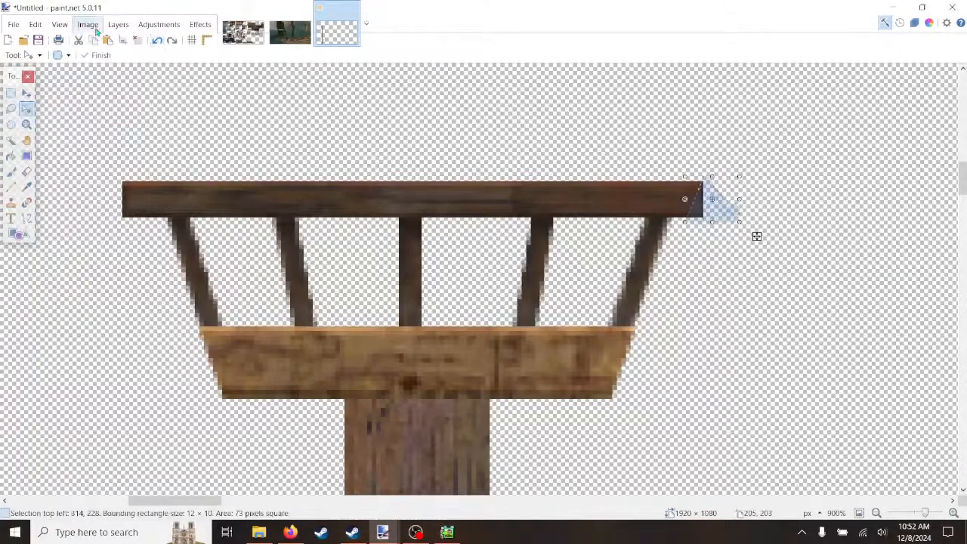
click(88, 24)
click(119, 189)
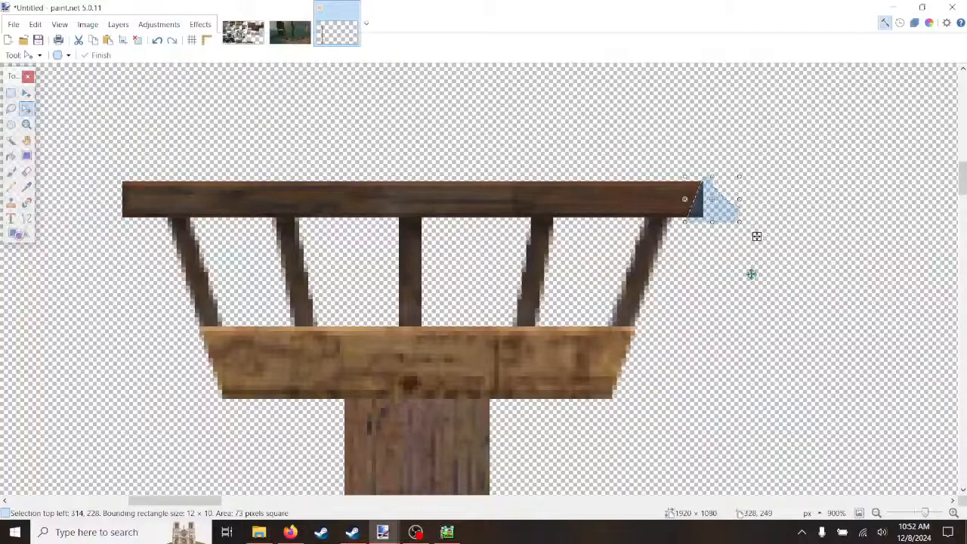
key(ctrl+d)
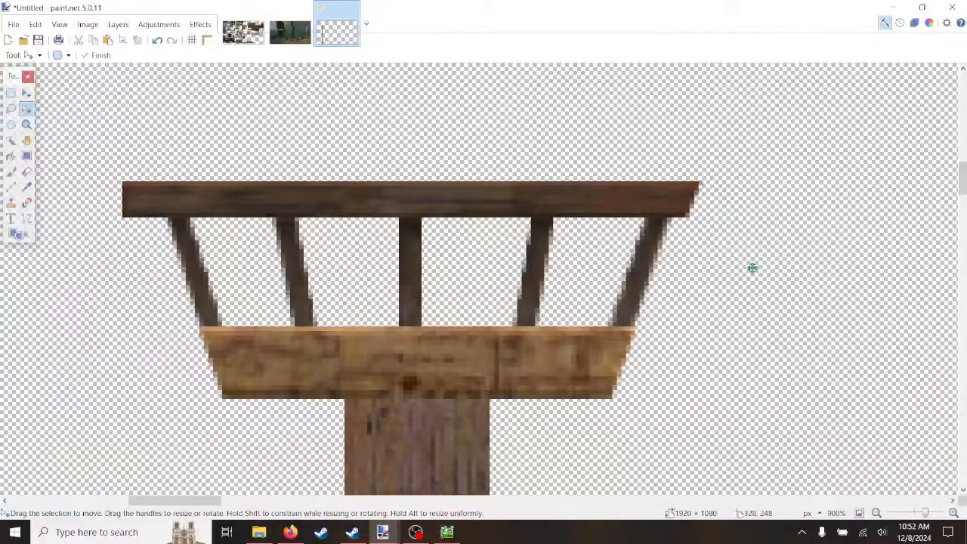
Step: Mirror the slanted corner selection onto the rail's left end, flatten the image, and delete that corner to match the right end
key(ctrl+z)
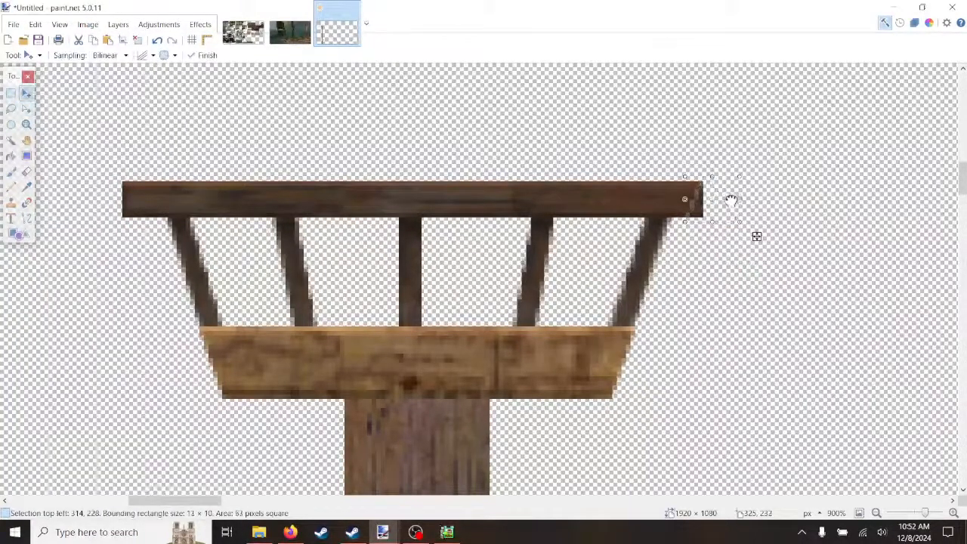
drag(732, 201, 125, 147)
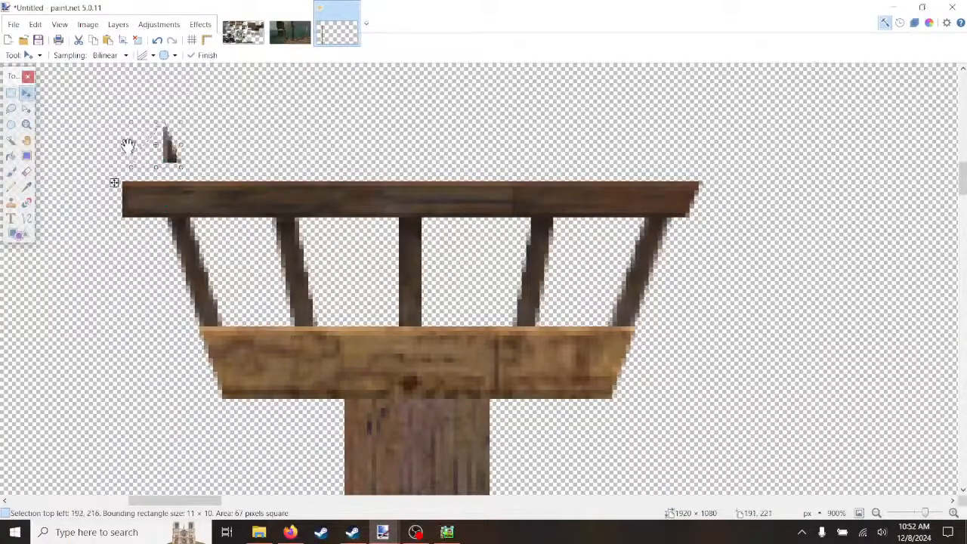
drag(110, 181, 73, 237)
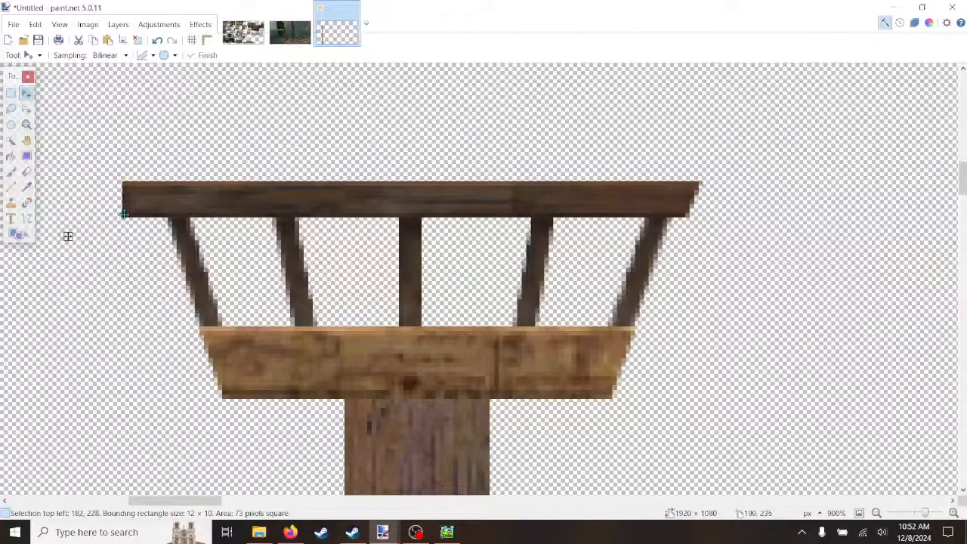
click(88, 24)
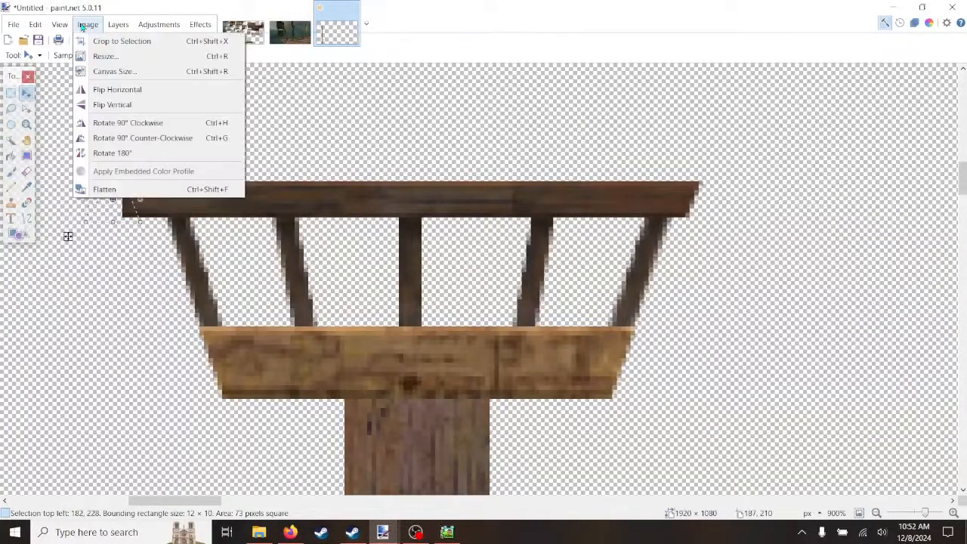
click(100, 193)
key(Delete)
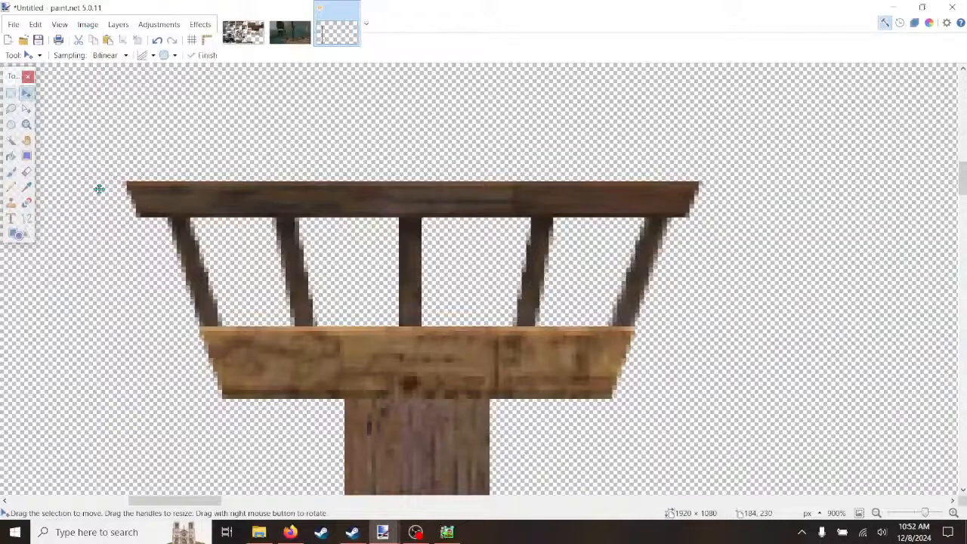
Step: Select the crow's nest's top rail with a rectangle and reduce the selection to 128 × 8 px
scroll(490, 384, down, 4)
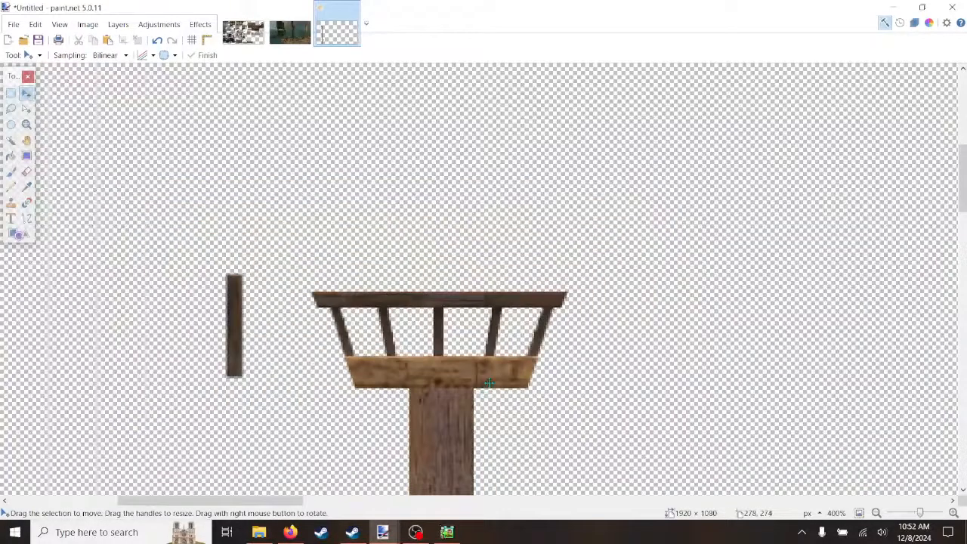
scroll(490, 383, down, 3)
scroll(498, 378, up, 2)
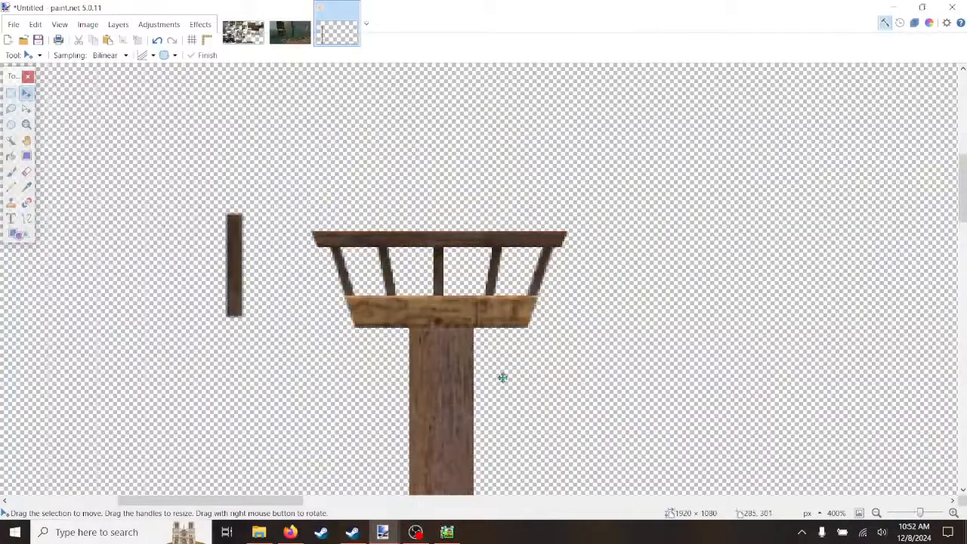
scroll(478, 328, up, 3)
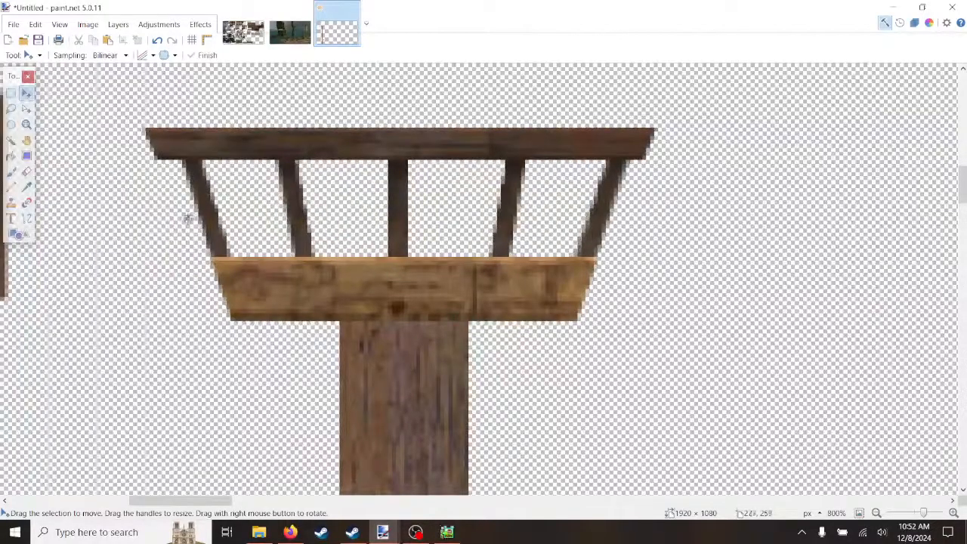
click(11, 93)
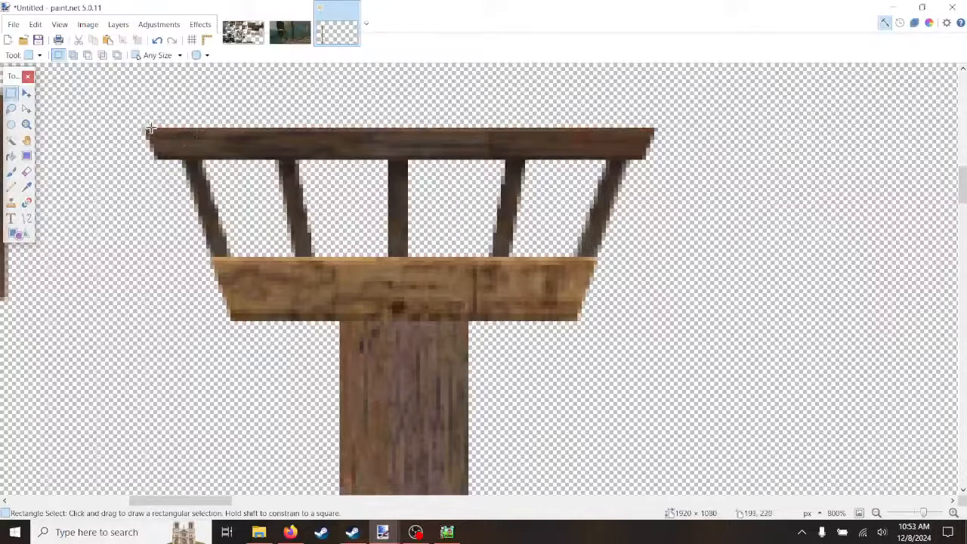
drag(149, 129, 655, 160)
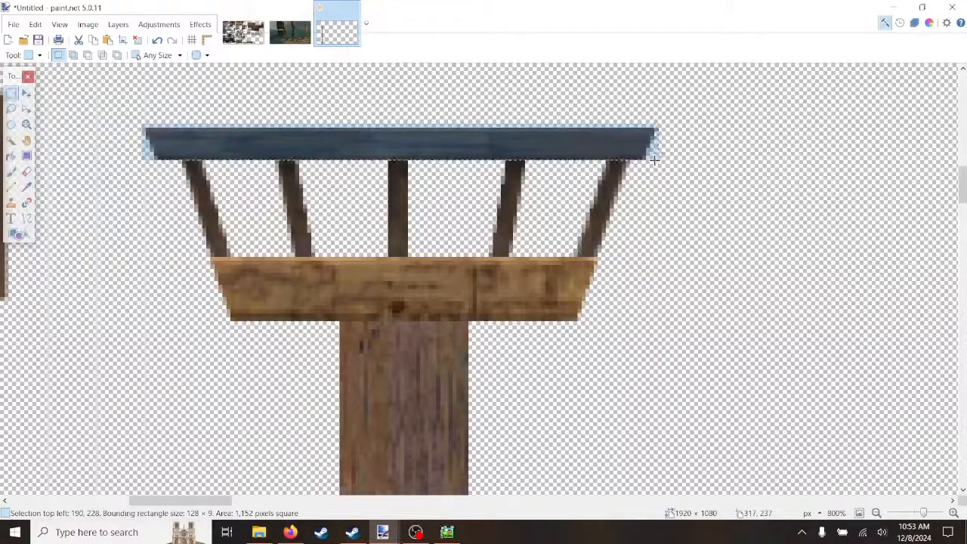
click(26, 109)
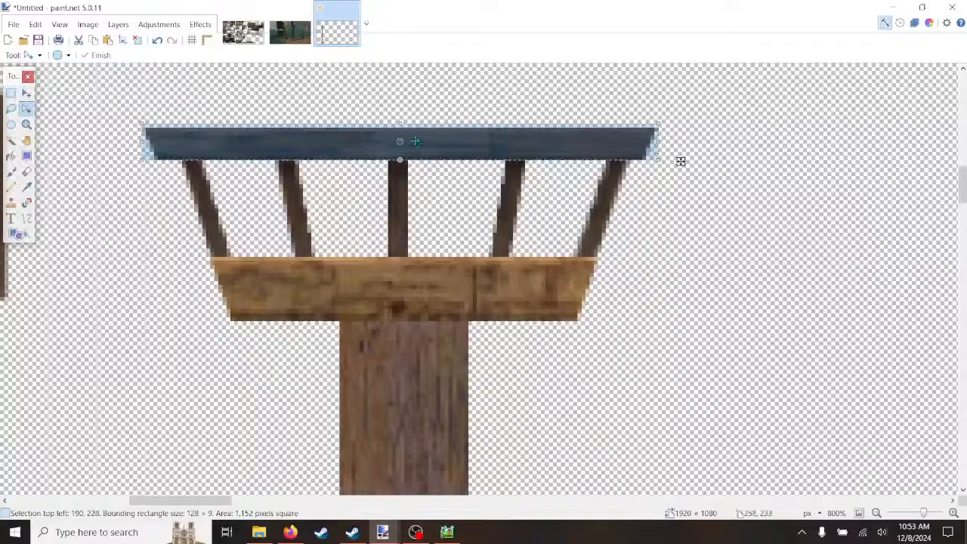
drag(401, 124, 403, 129)
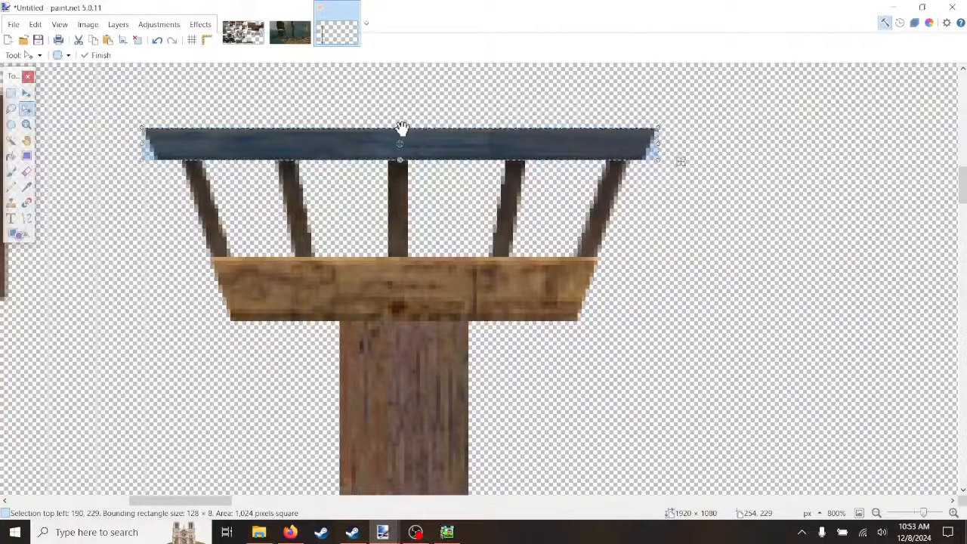
Step: Paste a copy of the rail over the platform's upper edge and narrow it to 102 px wide
key(ctrl+c)
key(ctrl+v)
drag(477, 152, 533, 272)
drag(710, 273, 616, 270)
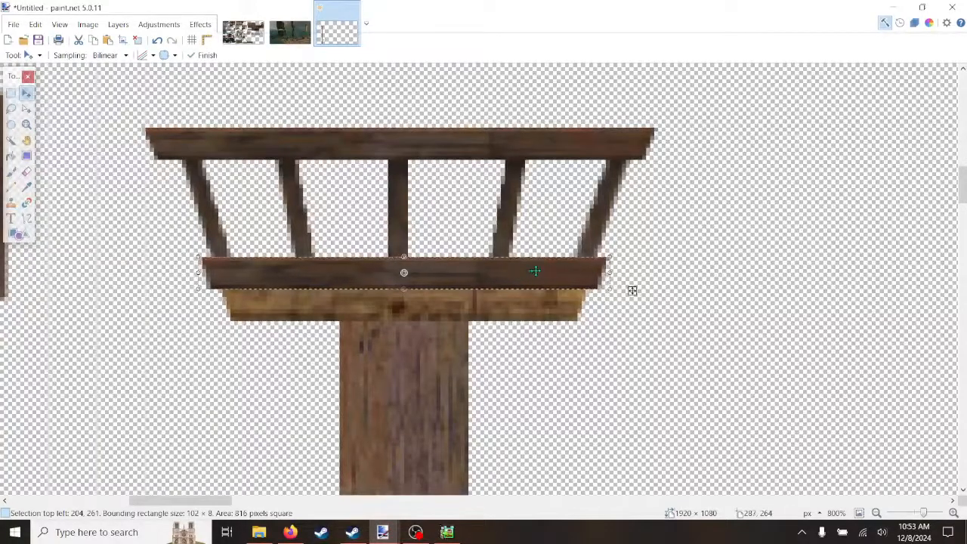
Step: Apply an Object effect to the copied lower rail and deselect it
click(200, 24)
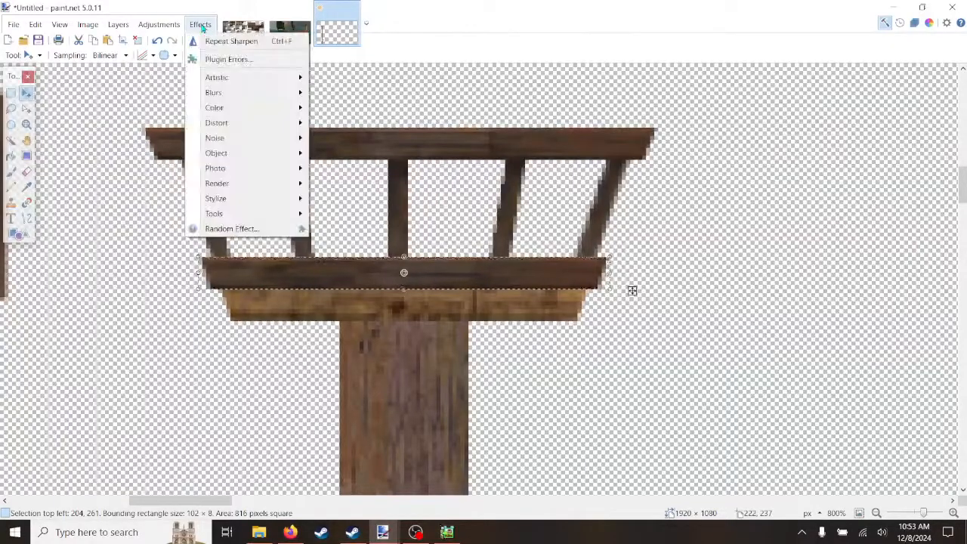
mouse_move(252, 155)
click(346, 153)
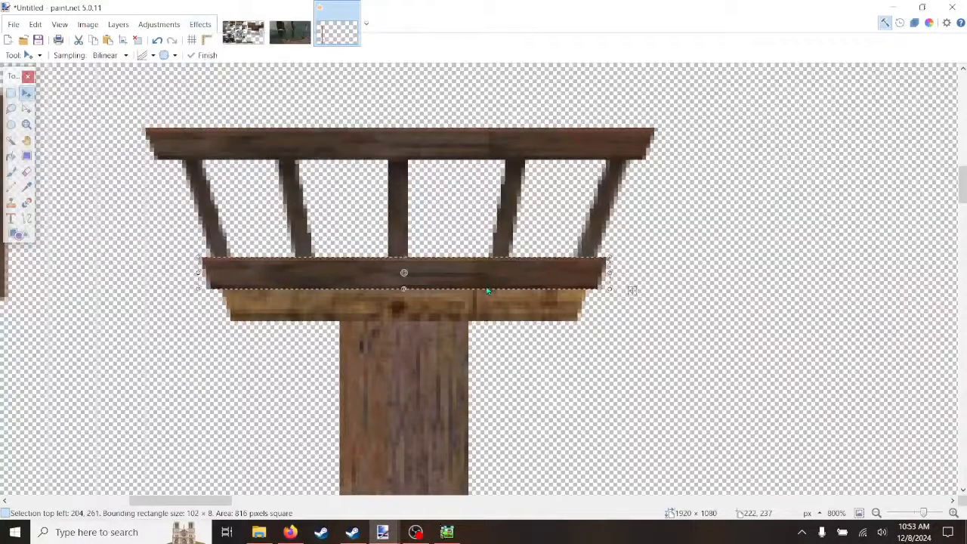
click(560, 403)
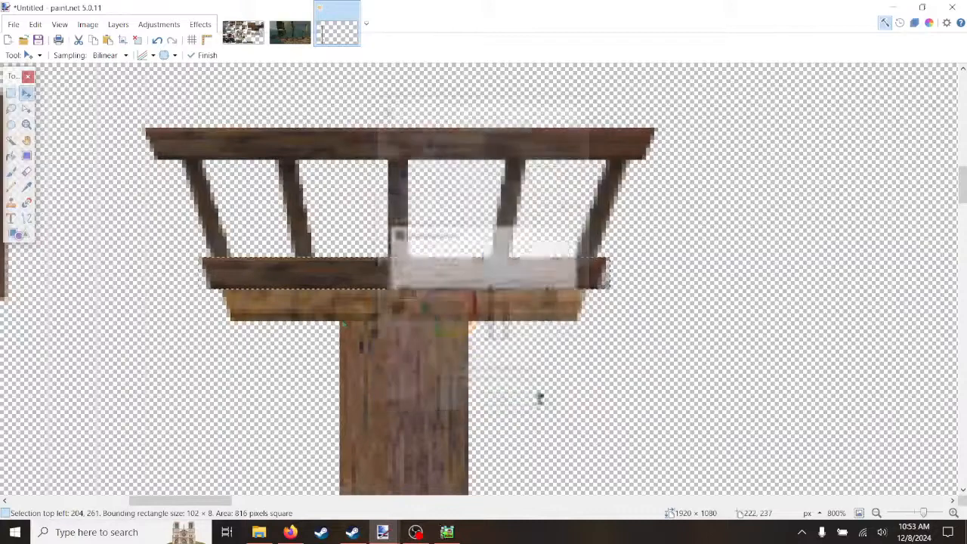
click(11, 92)
click(134, 297)
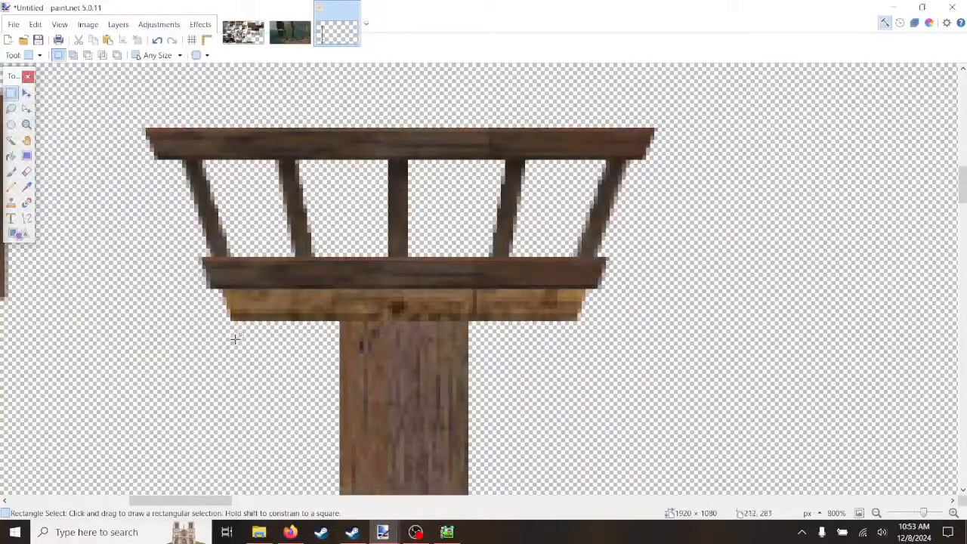
Step: Select a strip of about 98 × 9 px beneath the lower rail, shade it with a size 5 black brush at opacity 28, and deselect
scroll(238, 332, up, 1)
drag(202, 279, 690, 317)
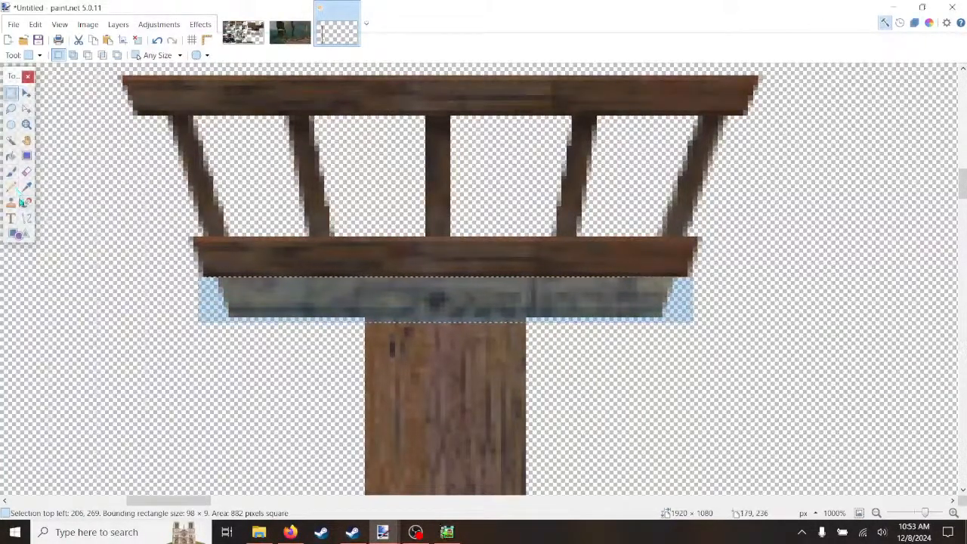
key(b)
click(930, 24)
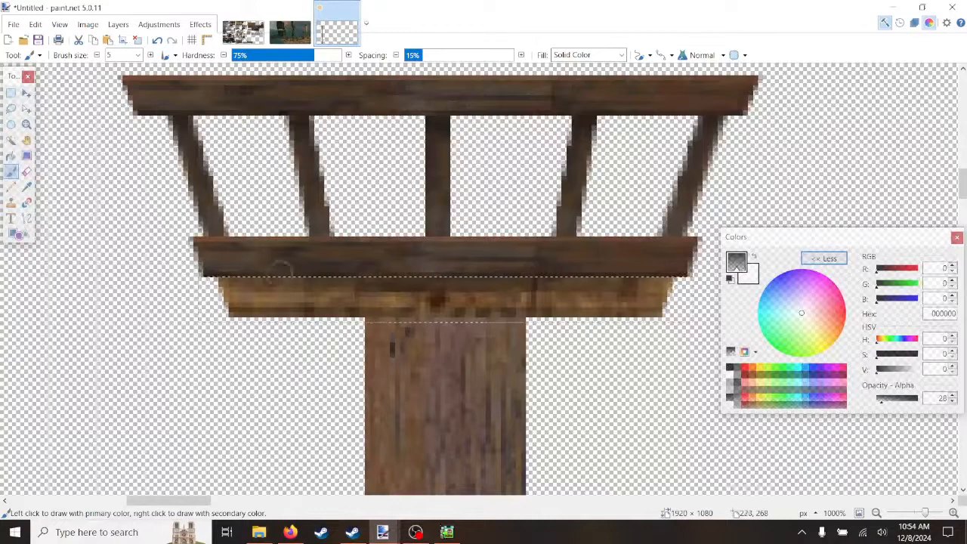
click(437, 298)
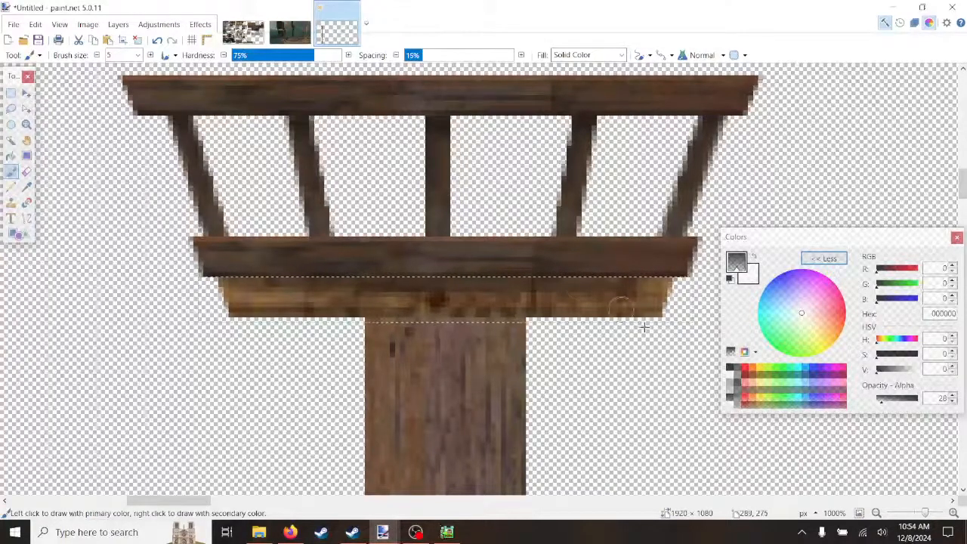
click(34, 24)
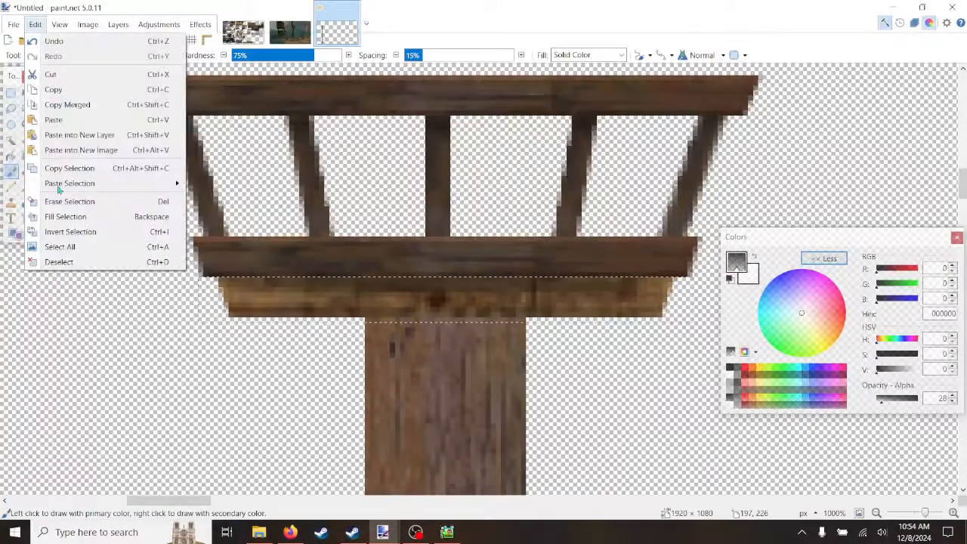
click(61, 261)
Step: Select the mast's top 32 × 28 px just below the platform and shade it with the translucent black Paintbrush
scroll(457, 341, down, 5)
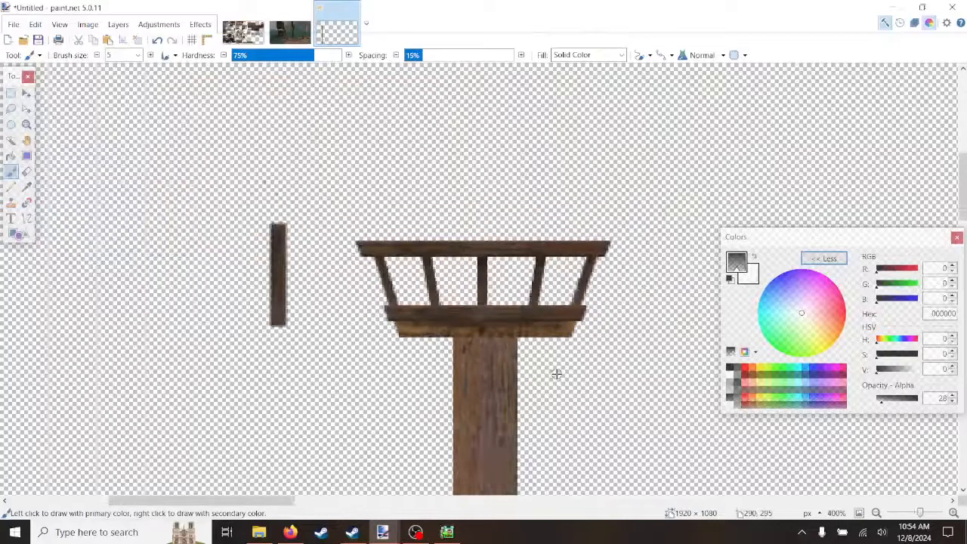
scroll(536, 356, up, 5)
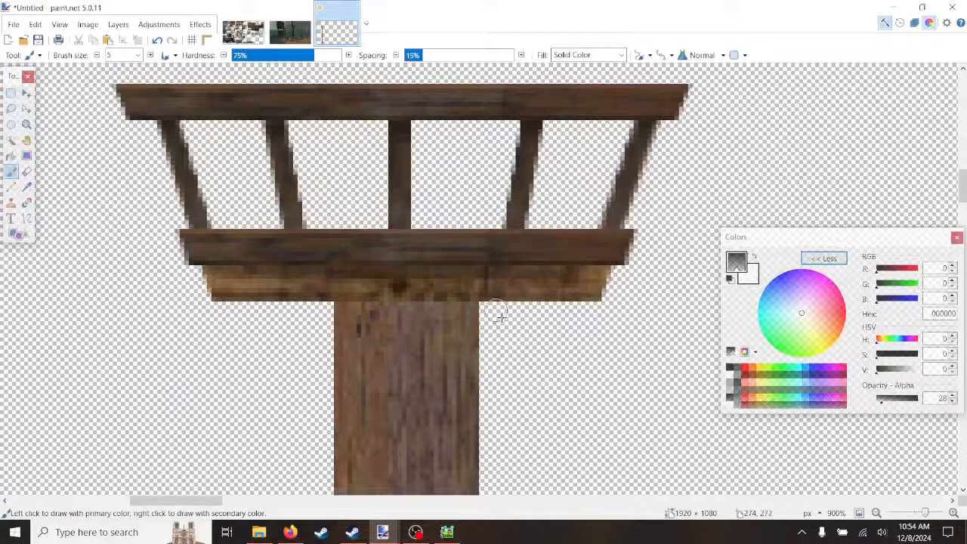
scroll(511, 319, up, 1)
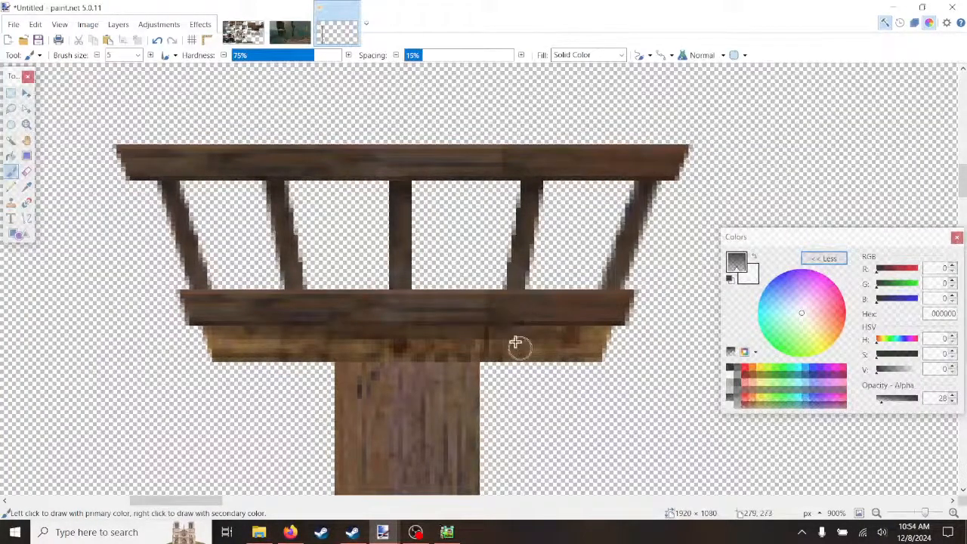
click(12, 93)
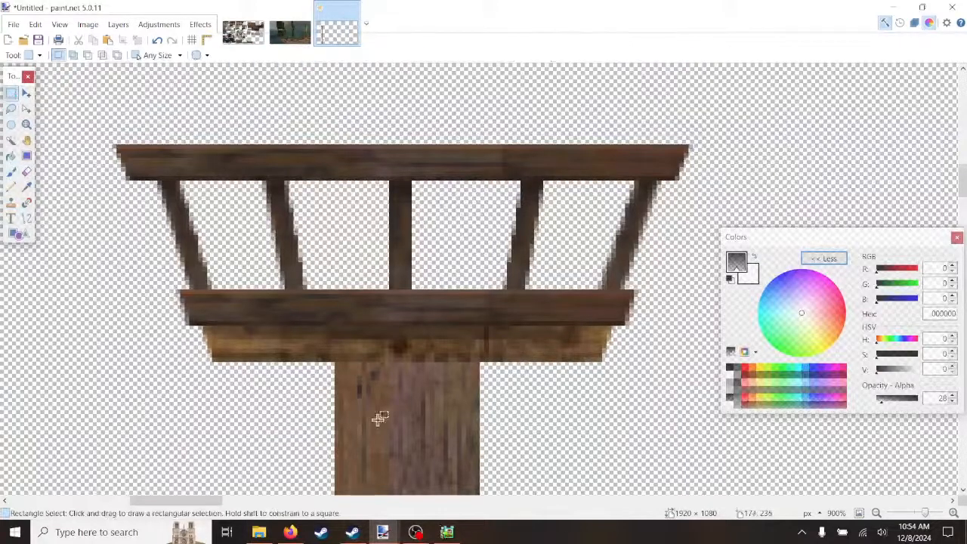
scroll(350, 270, down, 2)
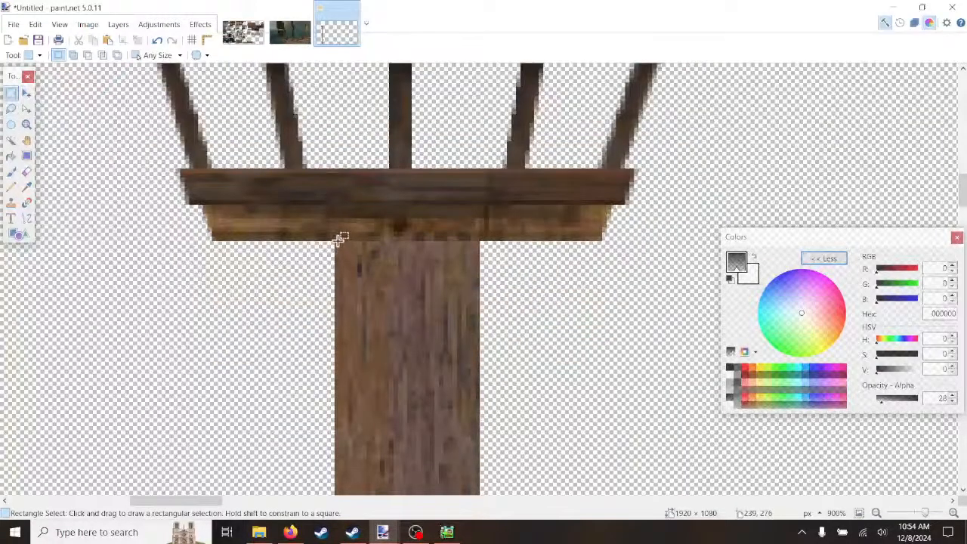
drag(337, 240, 474, 367)
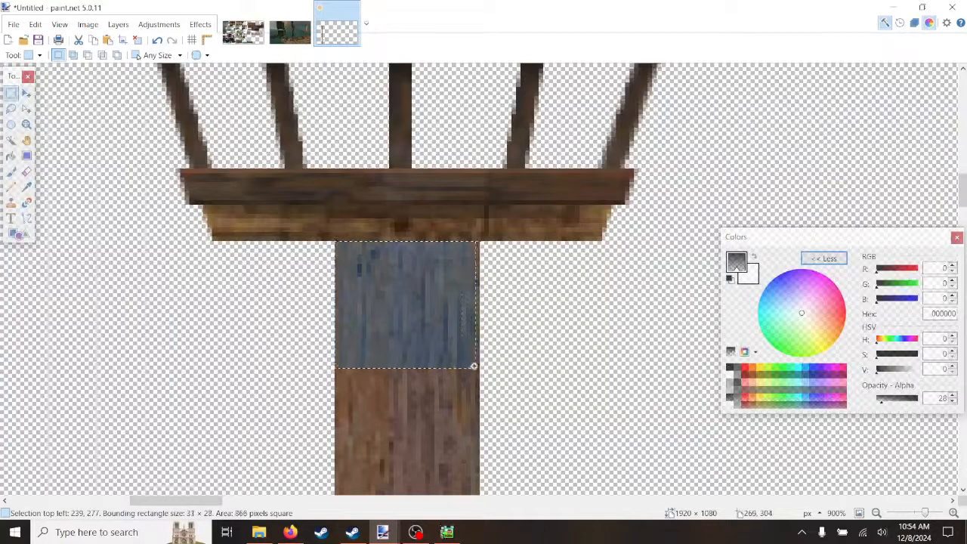
click(200, 25)
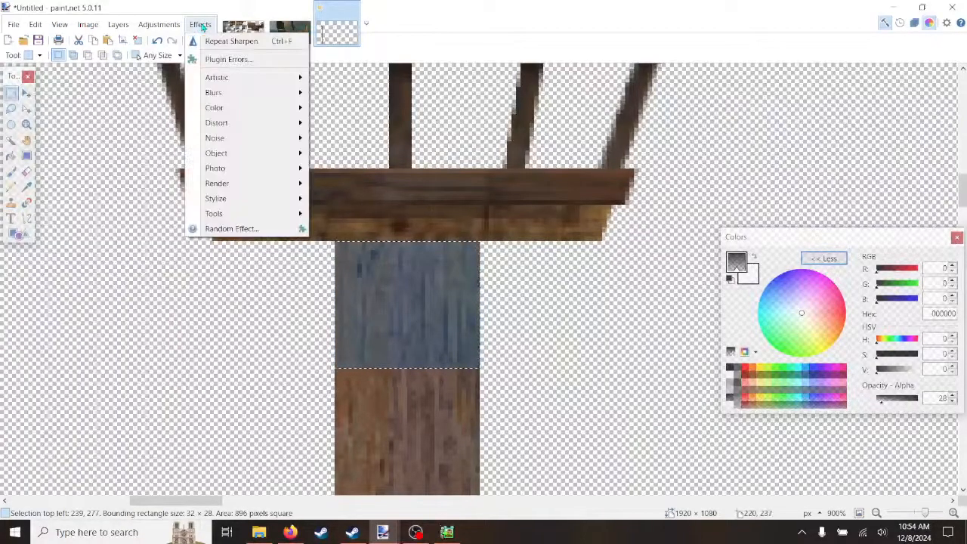
click(201, 25)
click(10, 172)
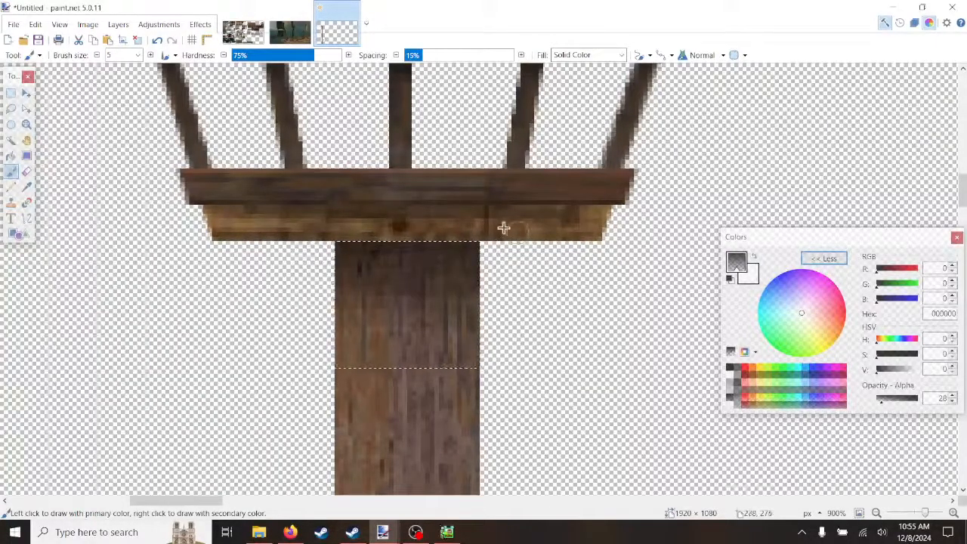
Step: Flatten the image and deselect the shaded area at the mast's top
click(88, 24)
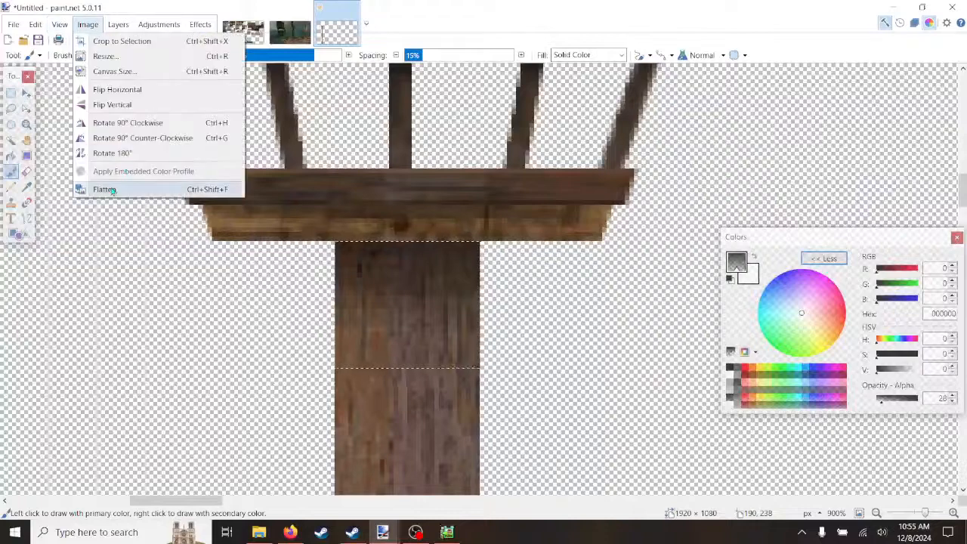
click(104, 189)
scroll(554, 300, down, 4)
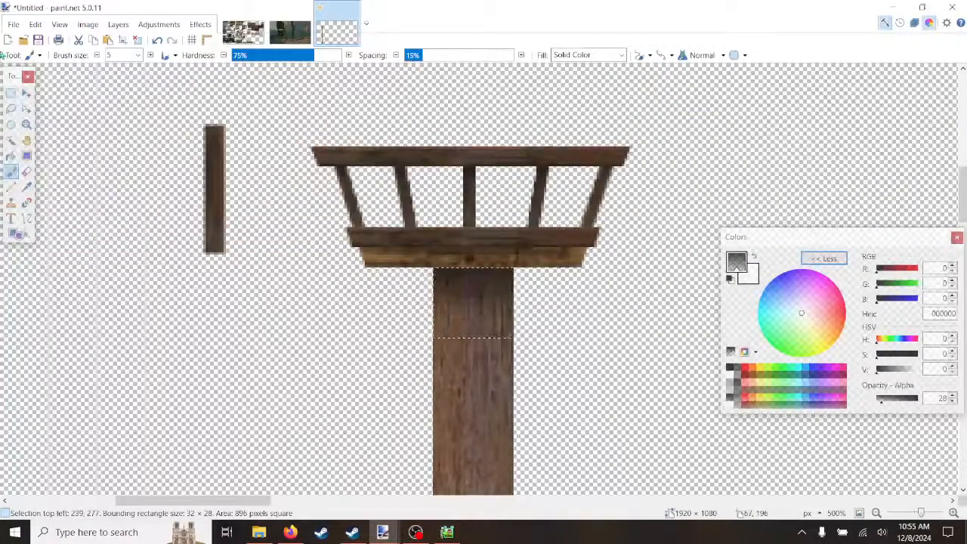
click(88, 24)
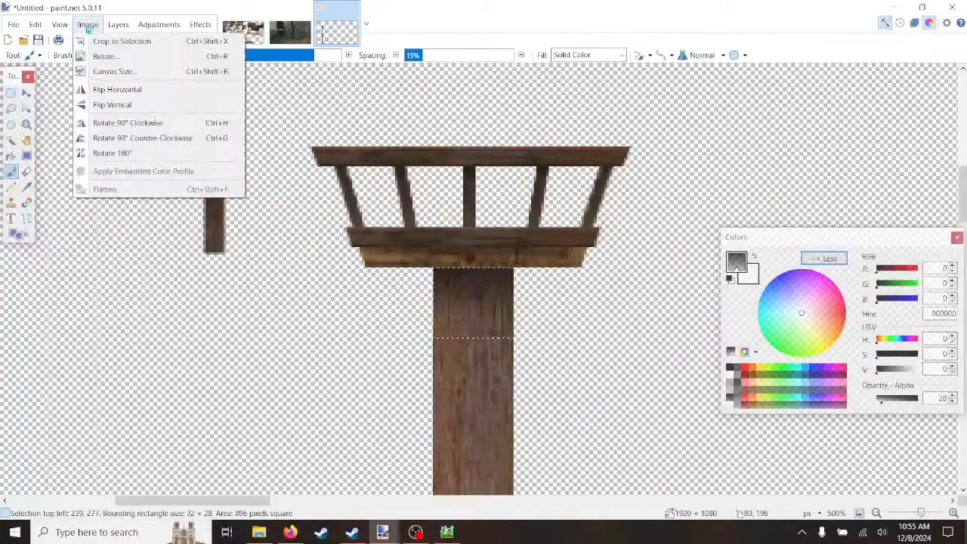
mouse_move(35, 24)
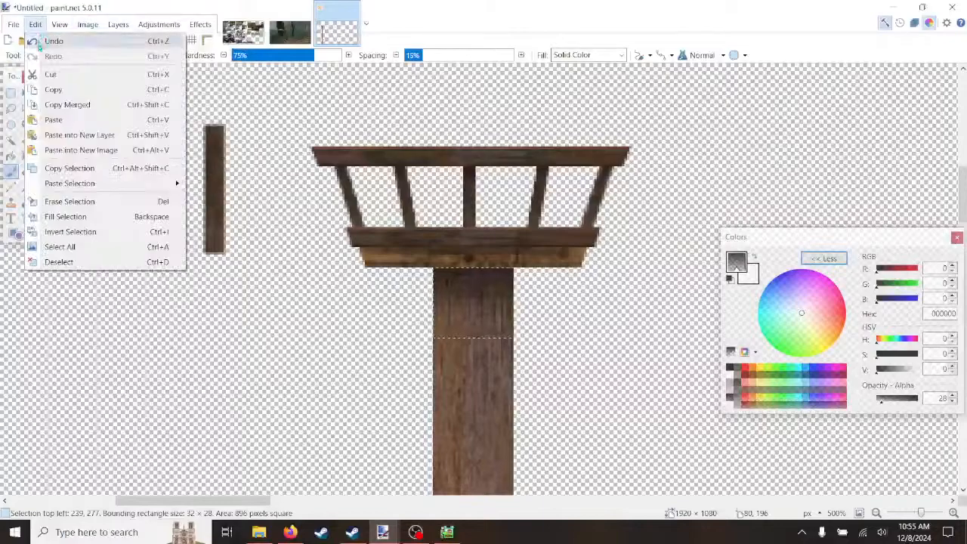
click(60, 262)
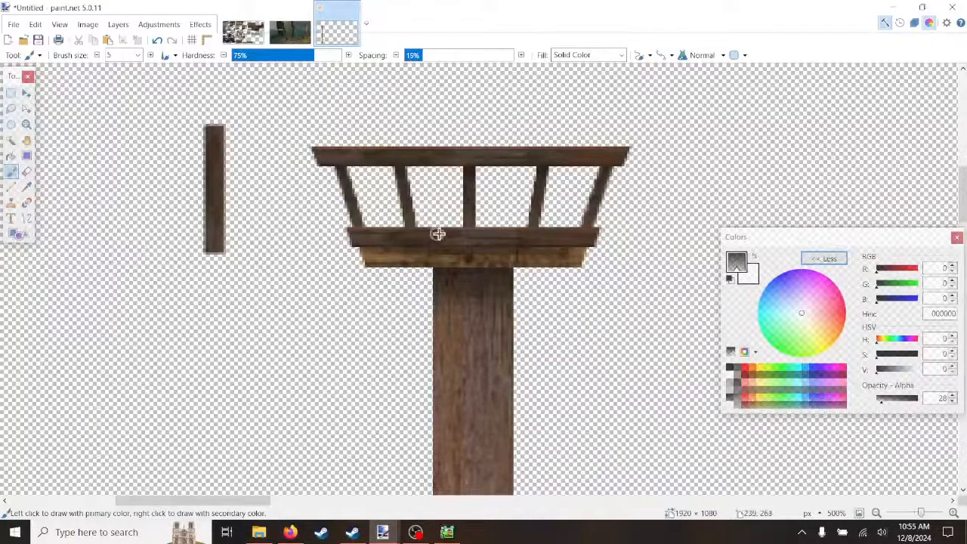
Step: Copy a 39 × 215 px section of the mast down over the rope binding so it covers the mast's lower part
ctrl+scroll(506, 234, up, 1)
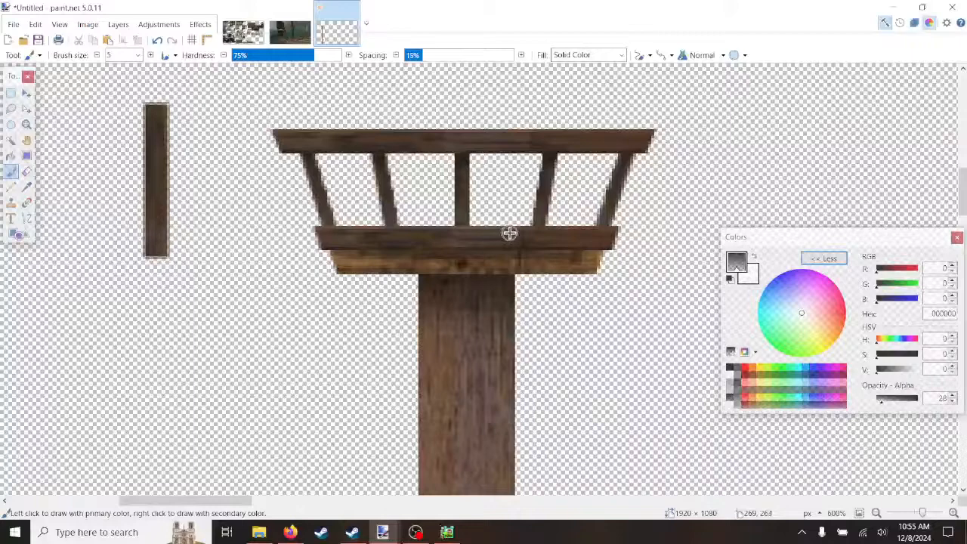
scroll(506, 236, down, 10)
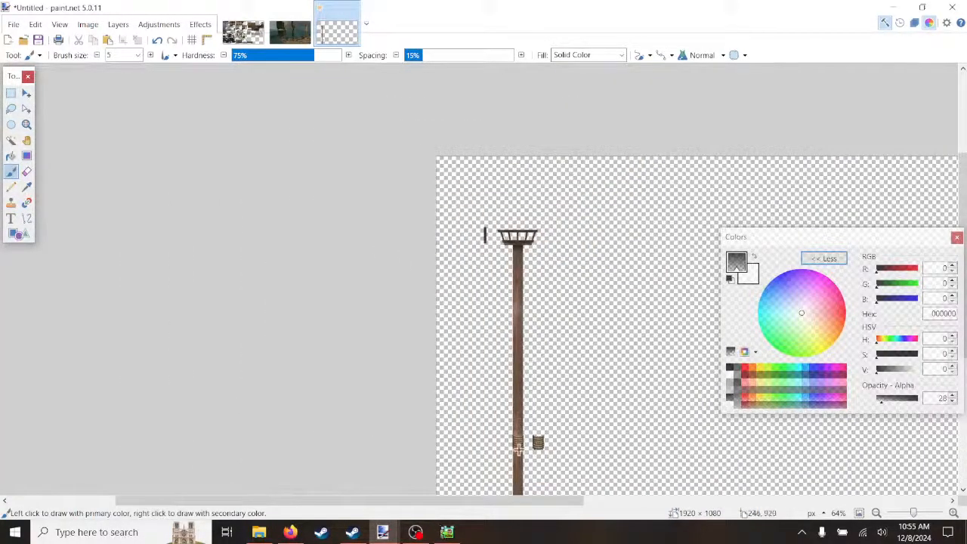
scroll(518, 449, up, 8)
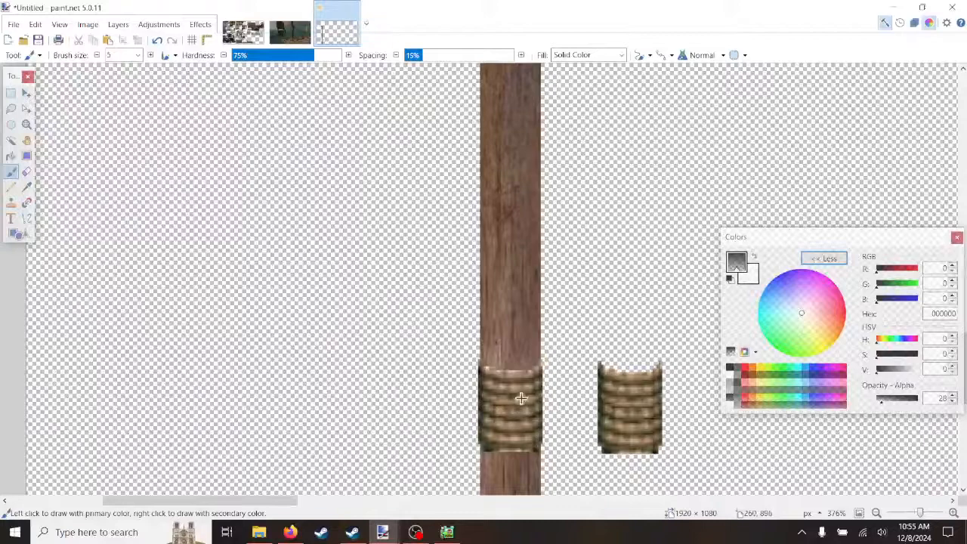
scroll(535, 320, down, 2)
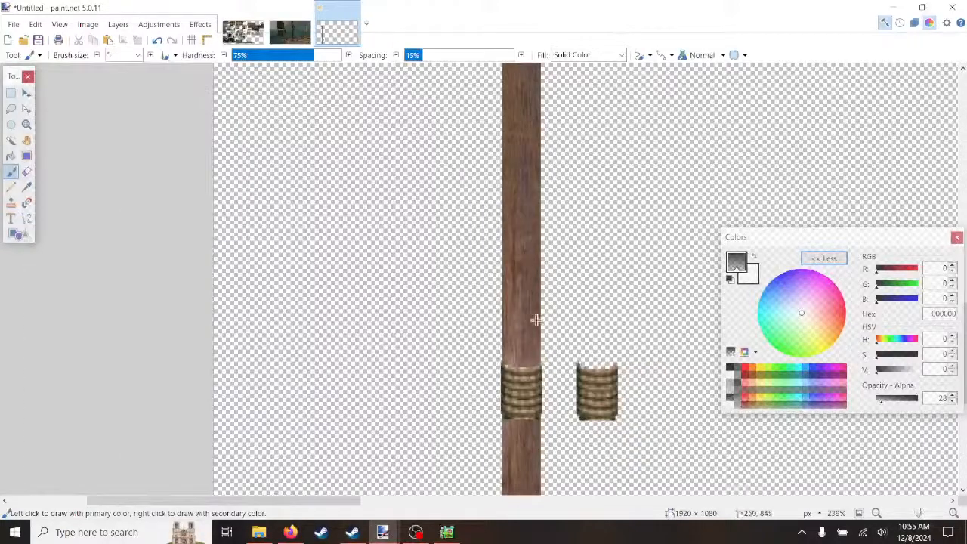
click(11, 92)
scroll(537, 296, up, 3)
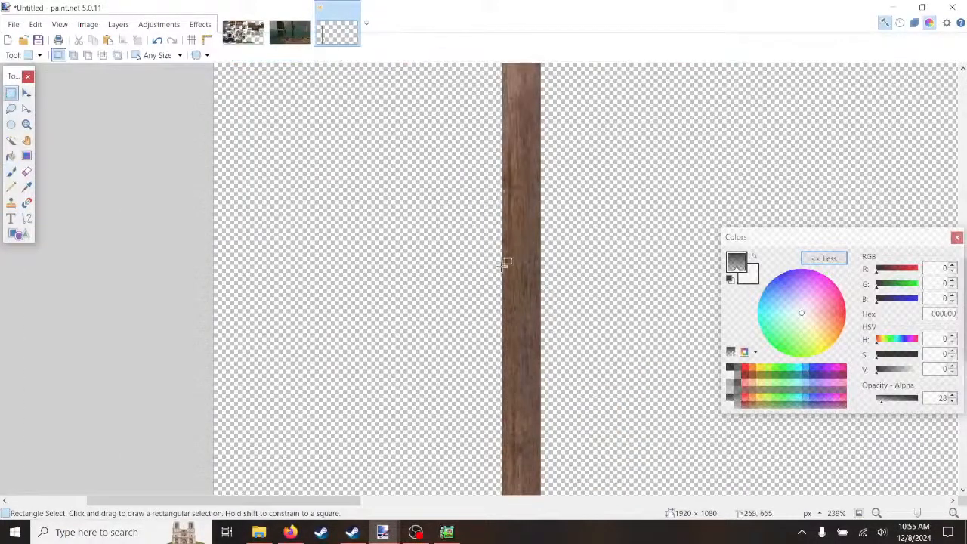
drag(503, 185, 545, 445)
key(m)
scroll(567, 408, down, 5)
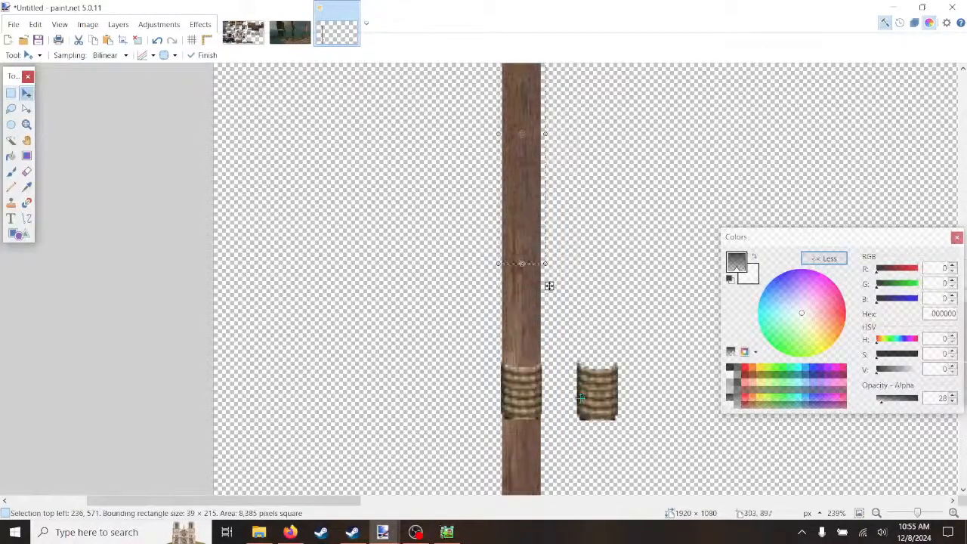
ctrl+scroll(571, 198, down, 3)
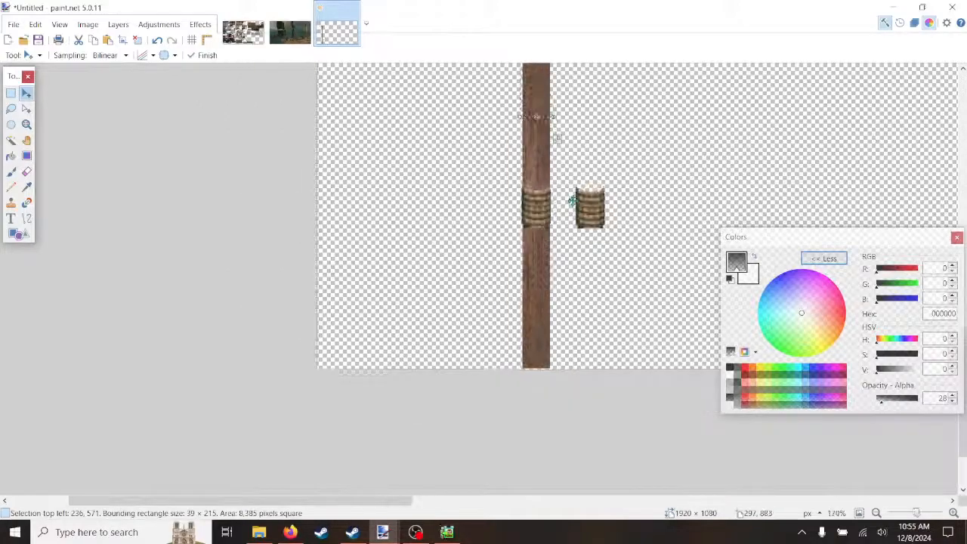
drag(552, 105, 542, 260)
ctrl+scroll(551, 291, up, 4)
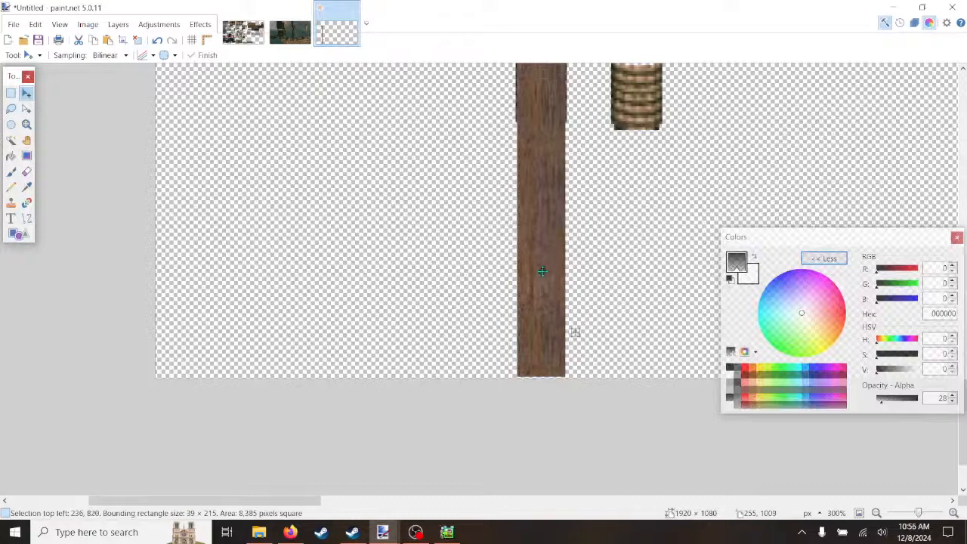
Step: Apply Alpha Blur to the copied mast section with radius 7 and an inward shift of 31, and deselect it
scroll(538, 325, up, 4)
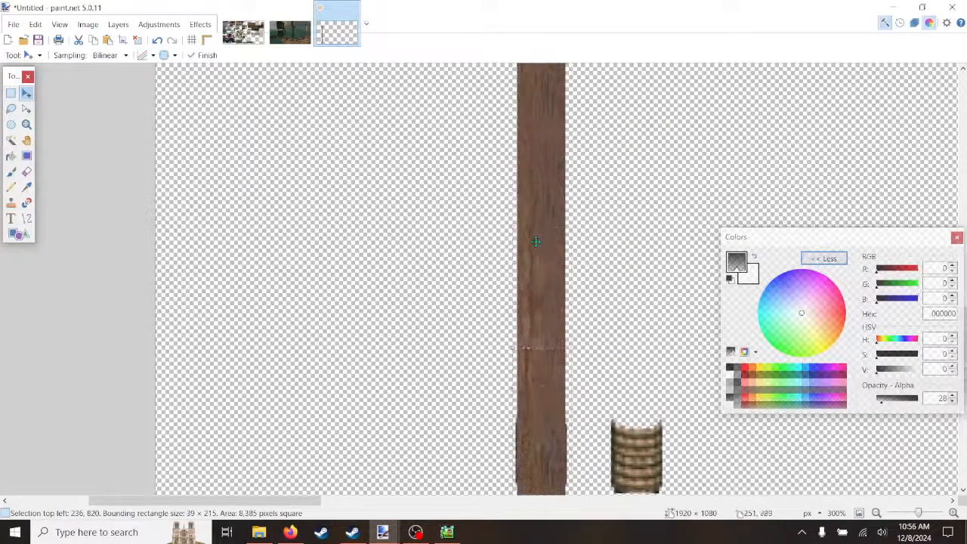
click(200, 24)
mouse_move(227, 95)
click(333, 92)
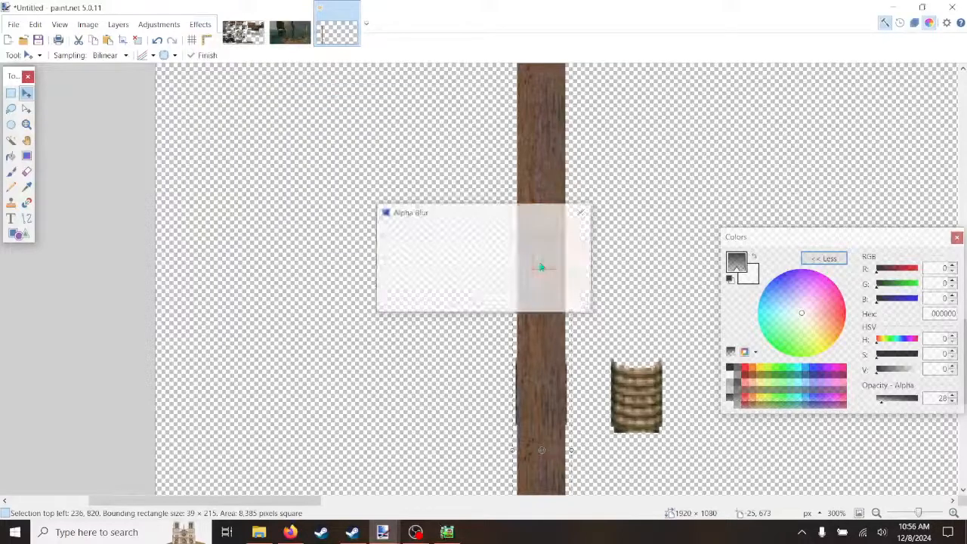
drag(531, 219, 421, 192)
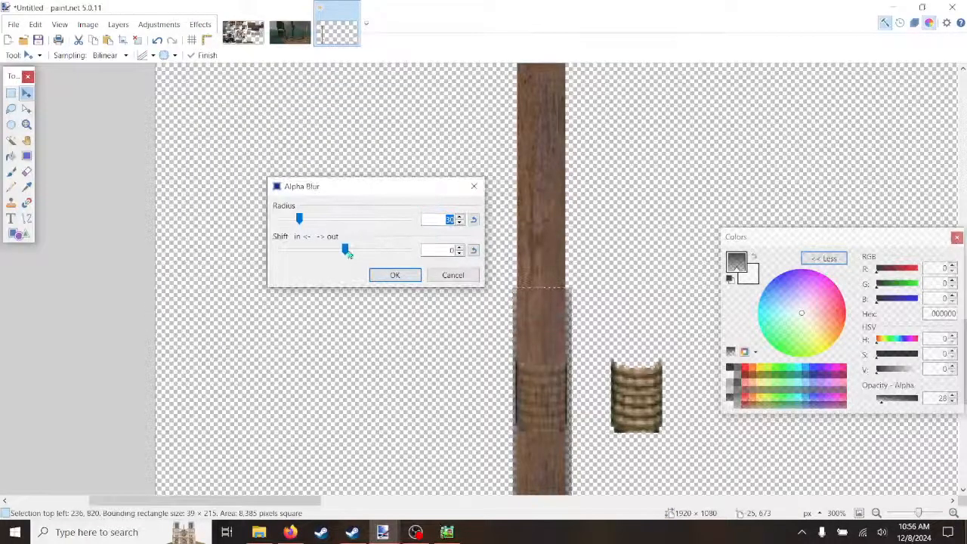
drag(300, 220, 279, 220)
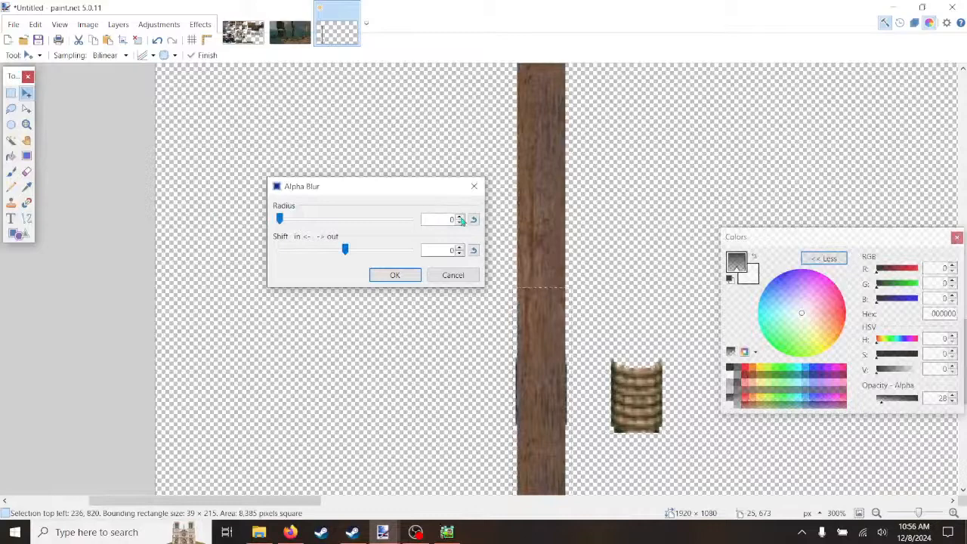
click(461, 220)
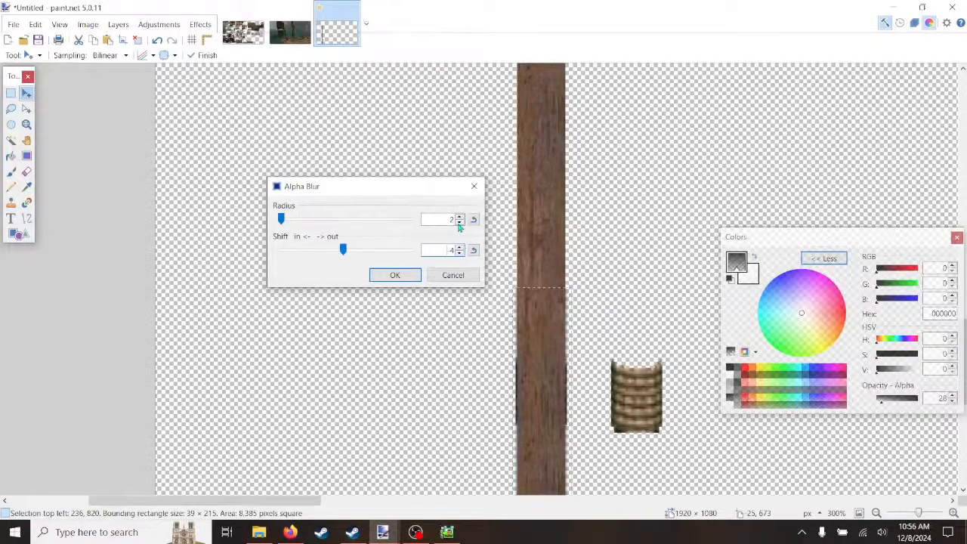
click(460, 223)
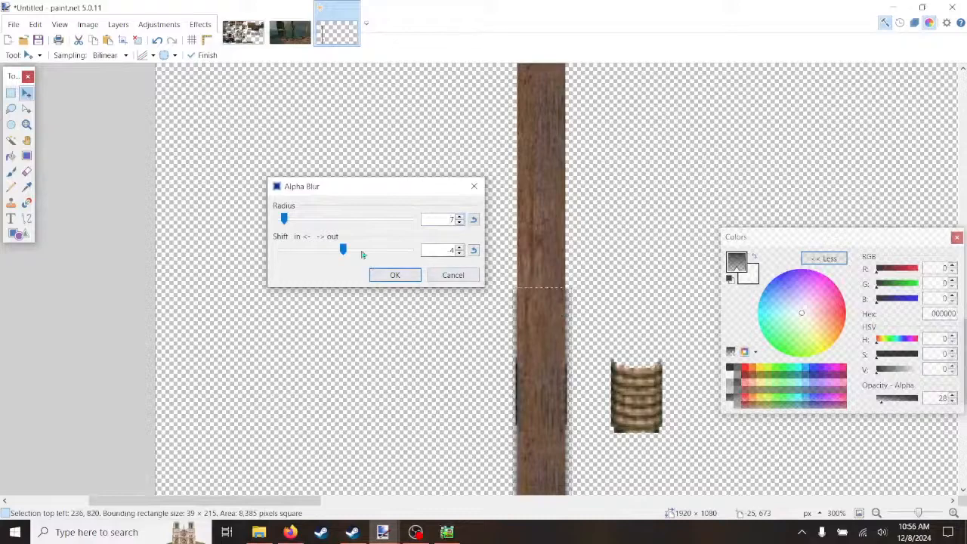
drag(342, 249, 328, 251)
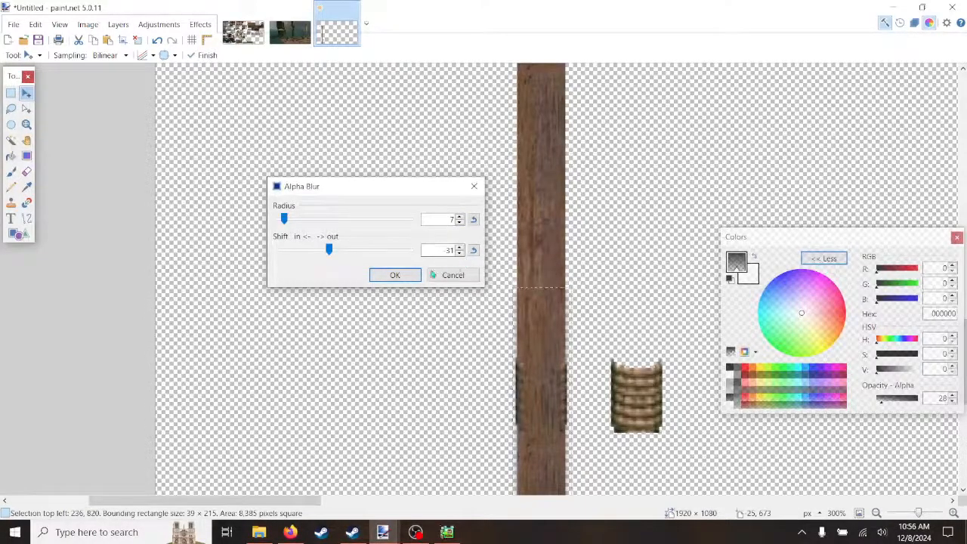
click(400, 276)
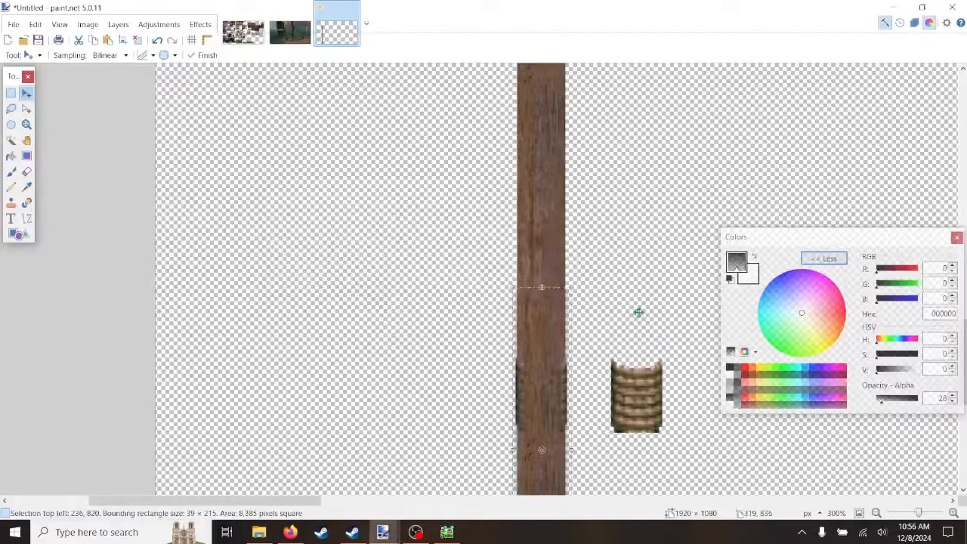
scroll(638, 312, down, 3)
scroll(639, 312, up, 1)
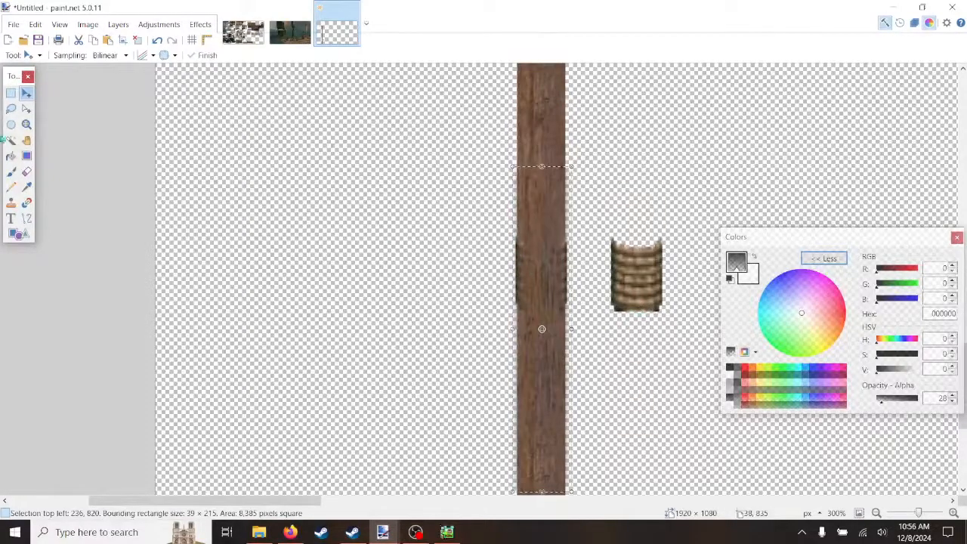
click(11, 93)
click(423, 226)
Step: Select a 43 × 87 px section of the mast above the covered binding and undo its trial move beside the mast
scroll(575, 205, up, 1)
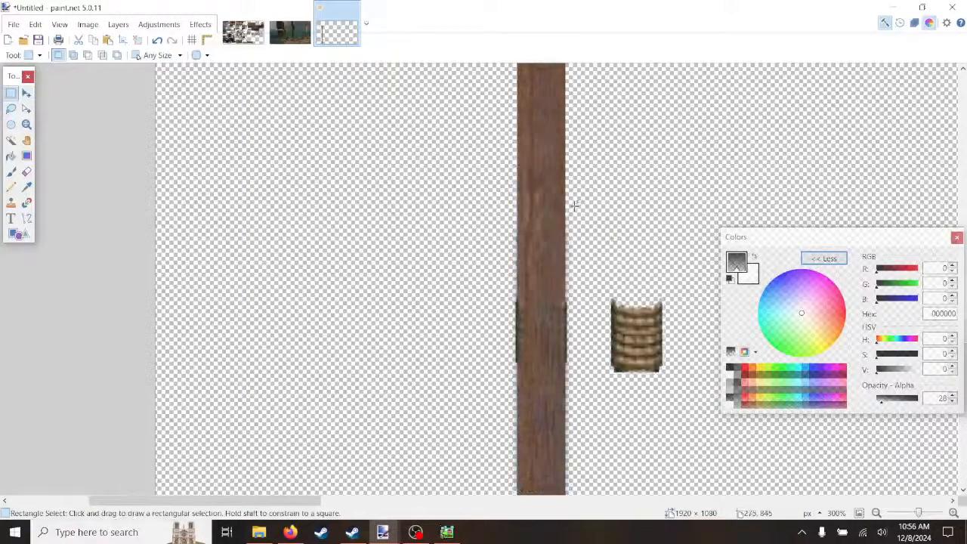
scroll(575, 206, up, 1)
mouse_move(513, 169)
mouse_down()
mouse_move(557, 225)
mouse_move(576, 300)
mouse_move(587, 469)
mouse_move(666, 375)
mouse_up()
key(m)
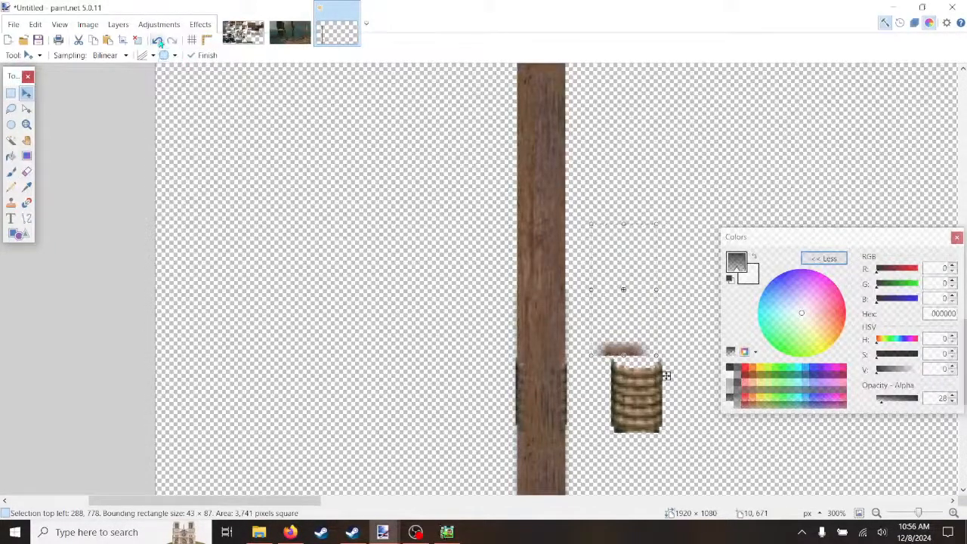
click(157, 40)
click(156, 40)
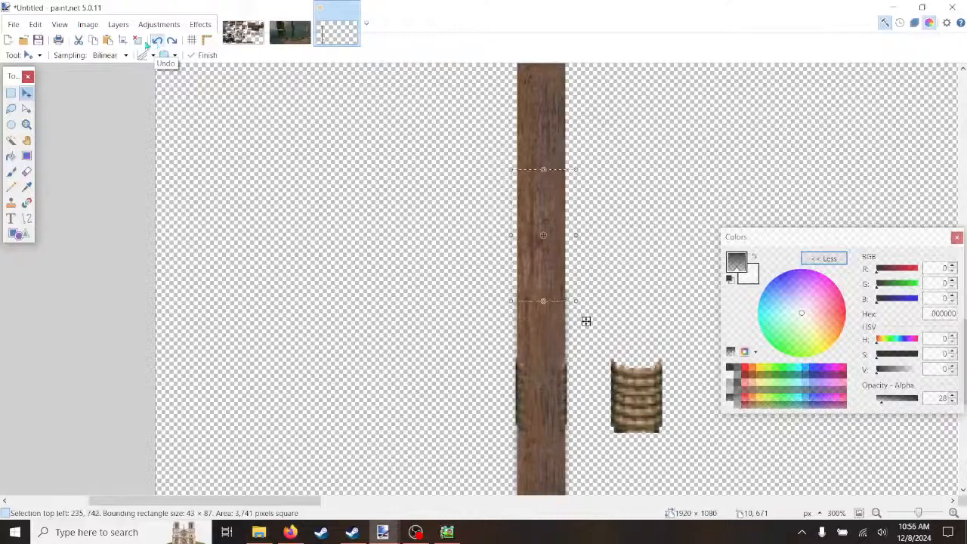
Step: Flatten the image, copy the selected mast section down over the old binding, and stretch the copy to 43 × 107 px
click(87, 24)
click(103, 189)
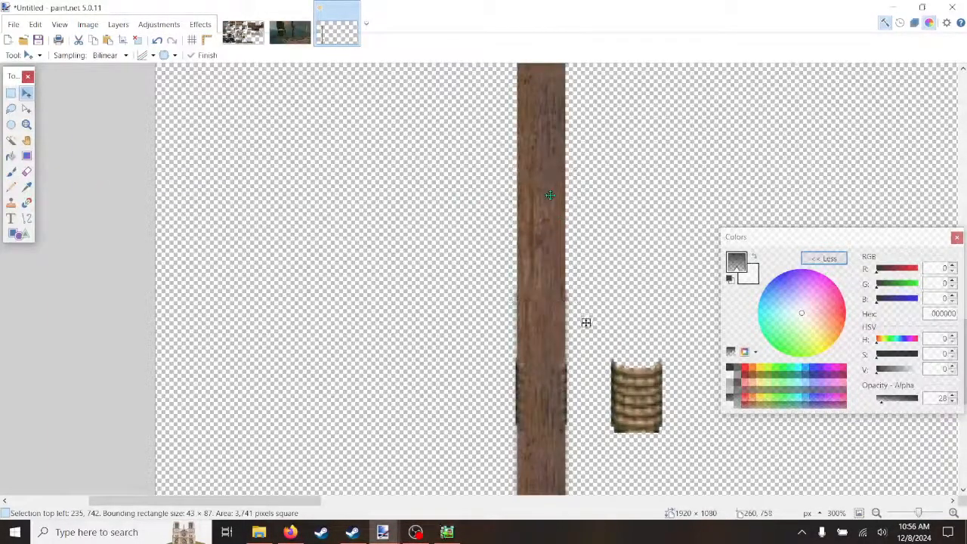
drag(551, 203, 544, 293)
mouse_move(541, 448)
mouse_down()
mouse_move(534, 455)
mouse_move(544, 449)
mouse_move(546, 459)
mouse_up()
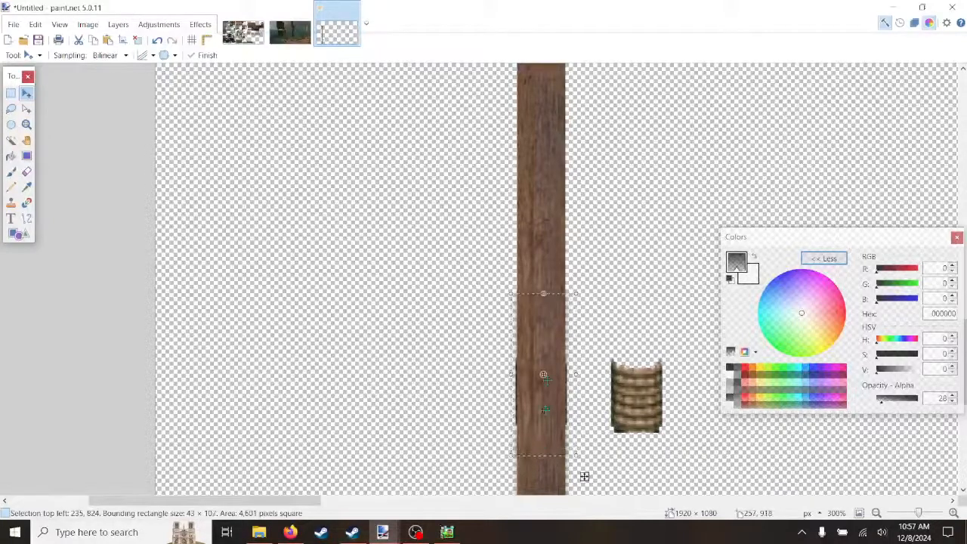
drag(544, 326, 544, 329)
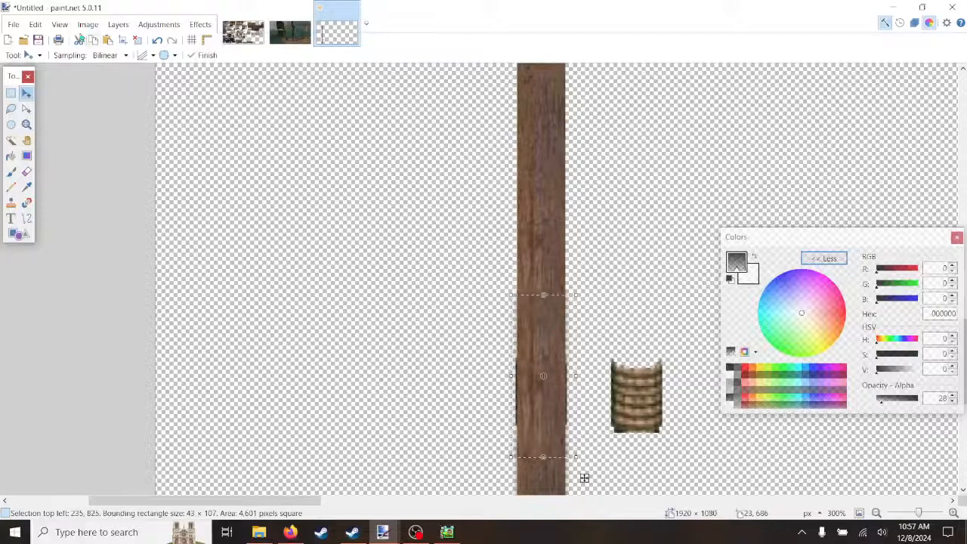
Step: Flatten the stretched mast section into the image and deselect it
click(87, 28)
click(100, 191)
click(34, 27)
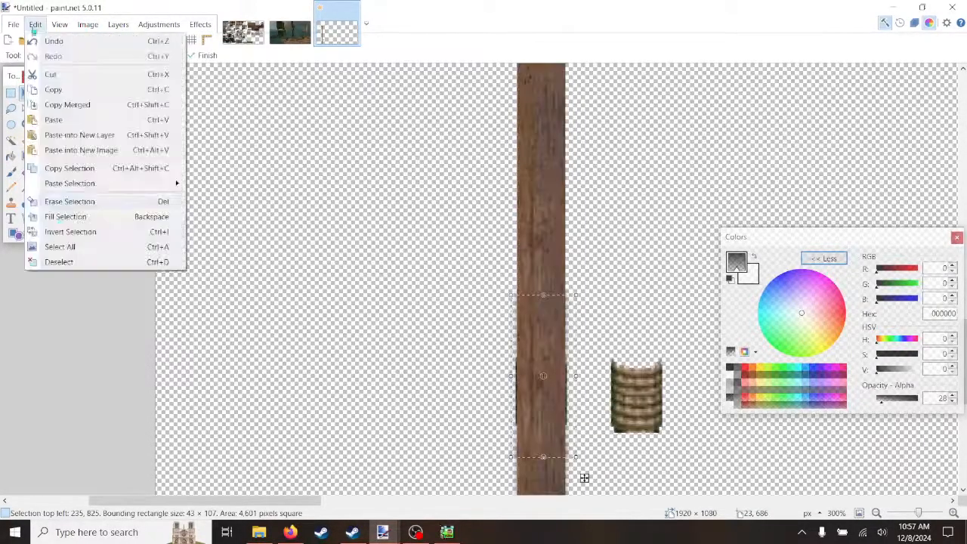
click(59, 261)
Step: Erase the leftover binding edges on both sides of the mast using strips of about 16 × 96 px and 17 × 105 px
key(s)
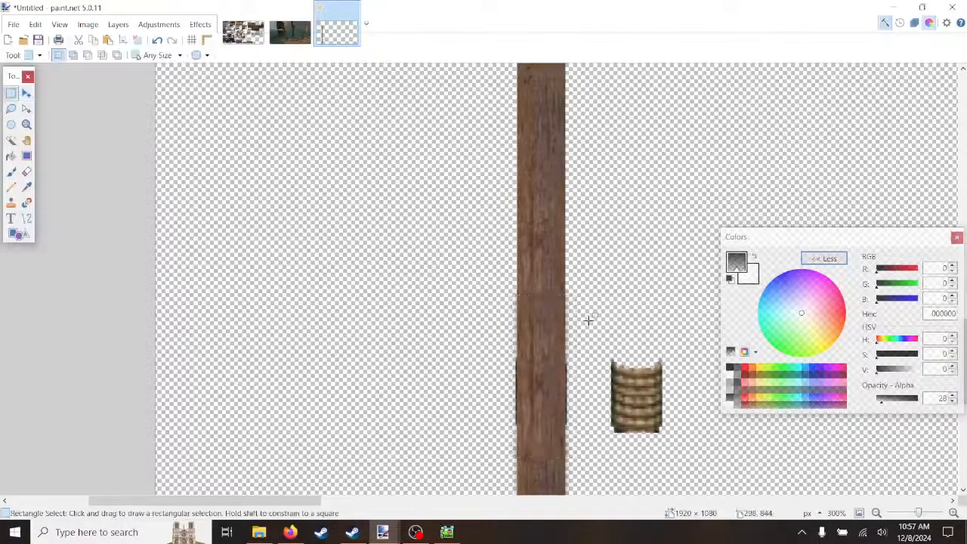
drag(589, 320, 565, 464)
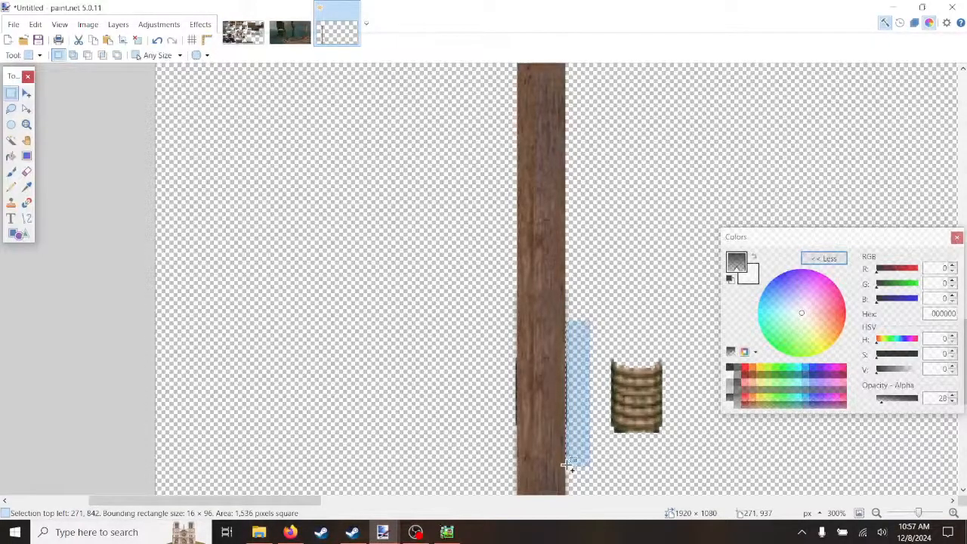
click(567, 464)
drag(493, 312, 519, 471)
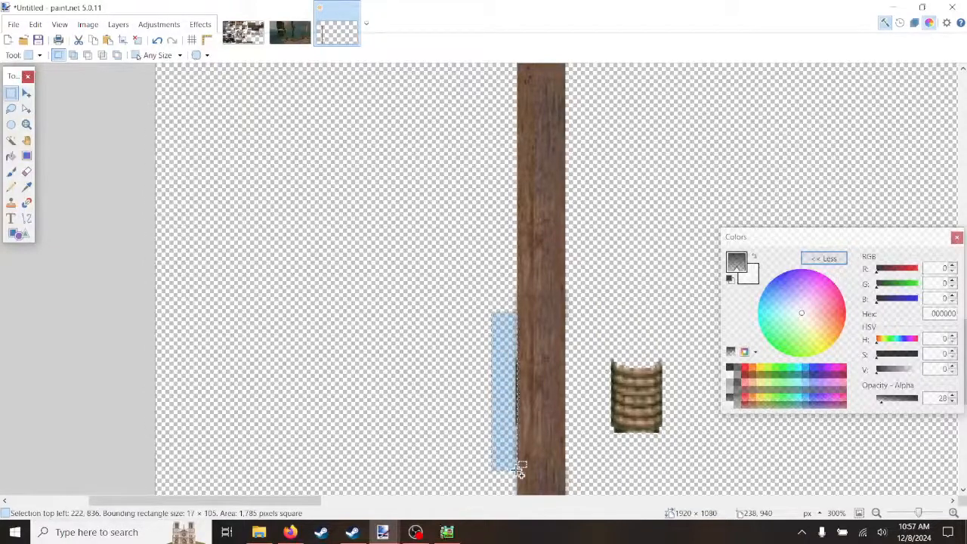
click(519, 470)
Step: Begin saving the mast image as a new file in the mypixel project's ship folder
scroll(591, 420, down, 1)
scroll(591, 421, down, 1)
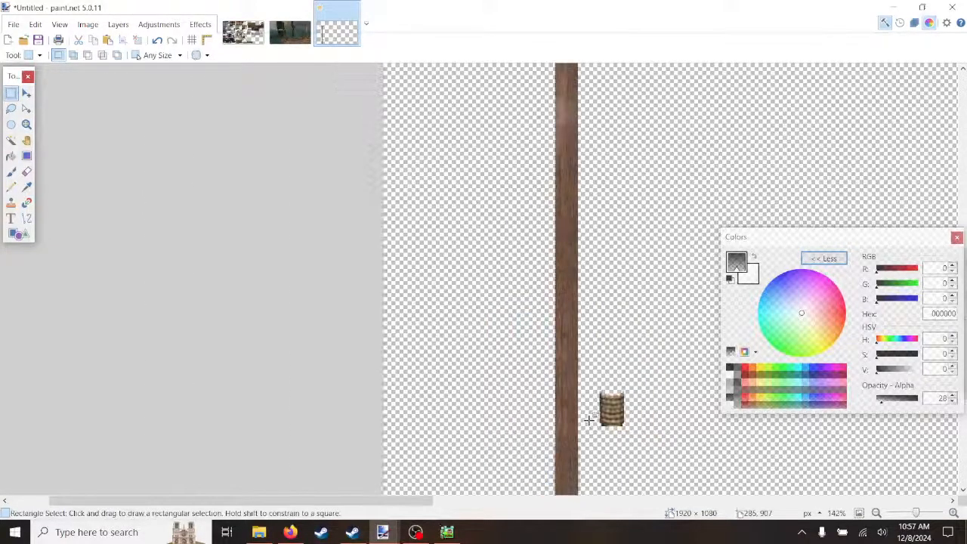
click(13, 24)
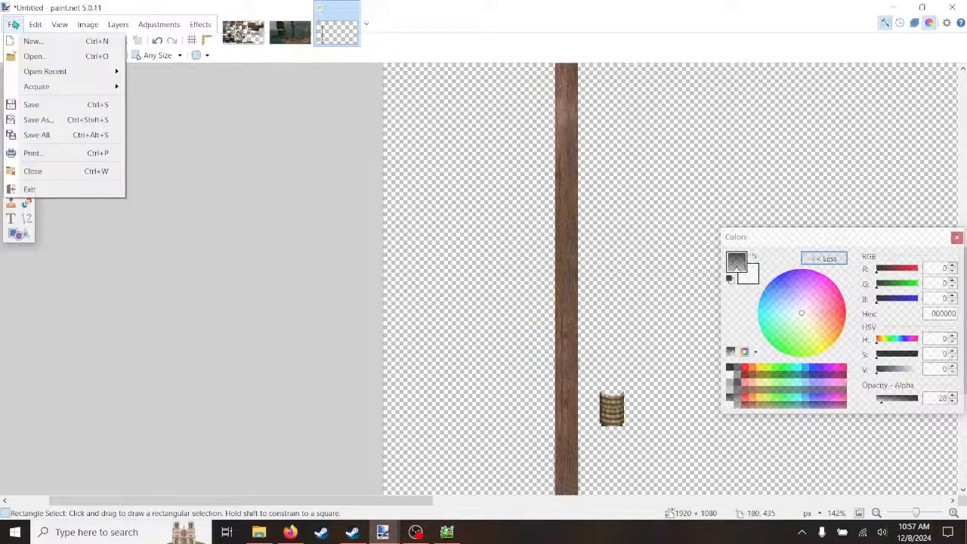
click(36, 119)
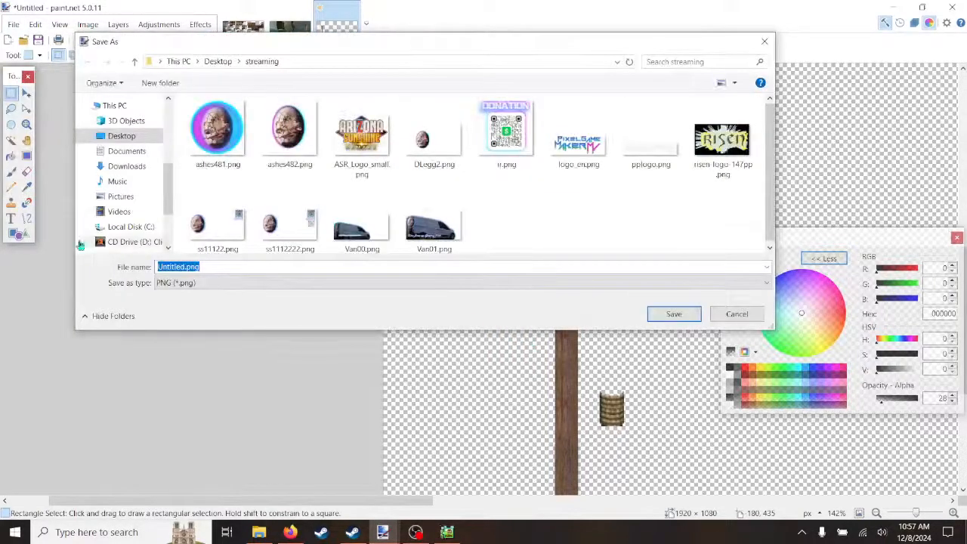
click(179, 267)
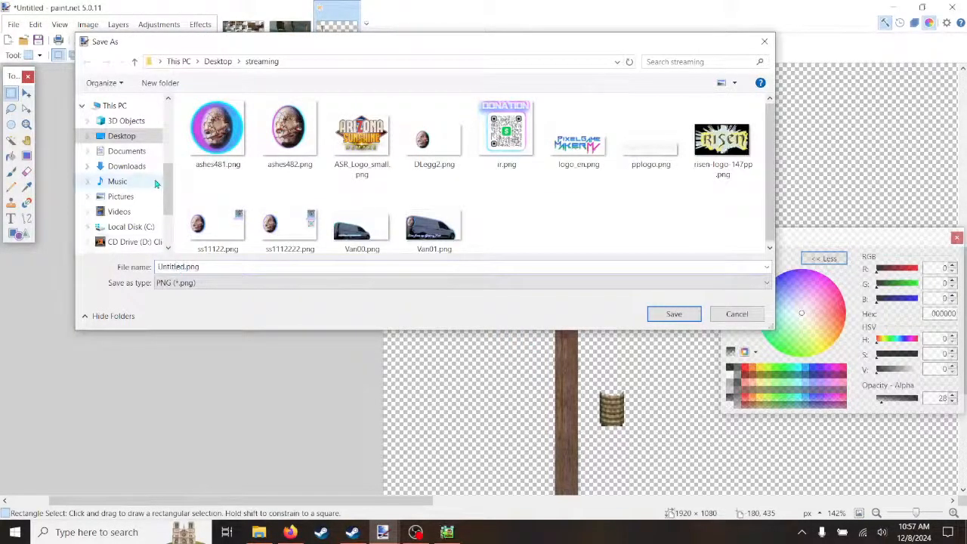
scroll(140, 172, up, 4)
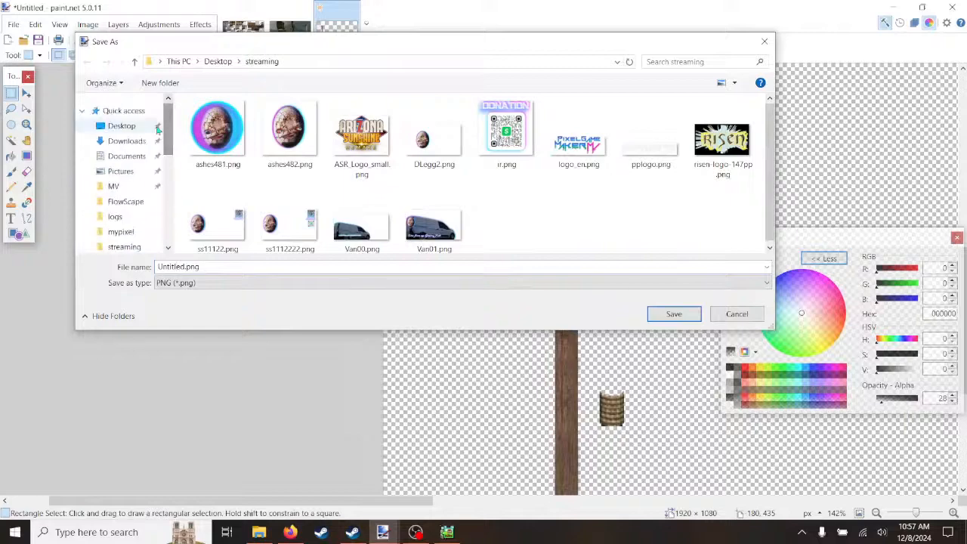
click(139, 237)
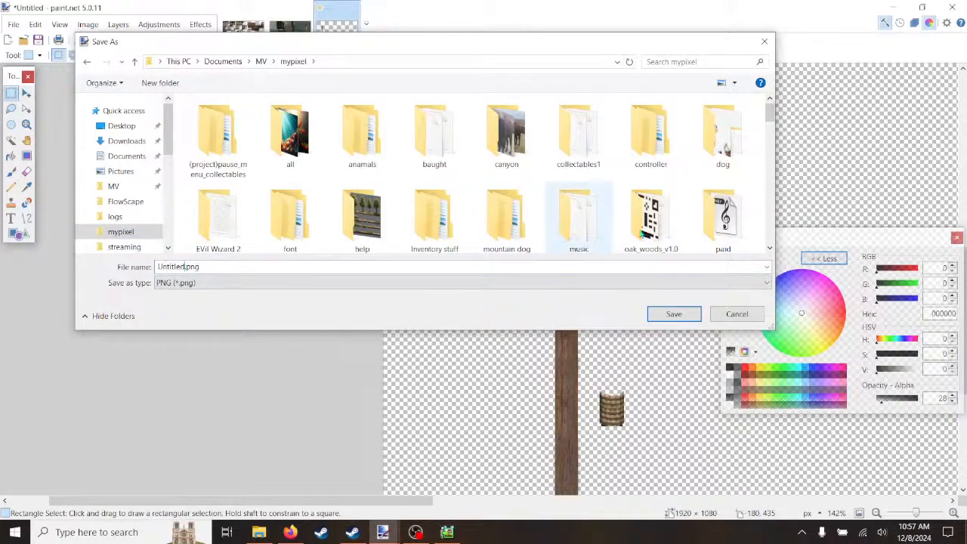
scroll(770, 119, down, 3)
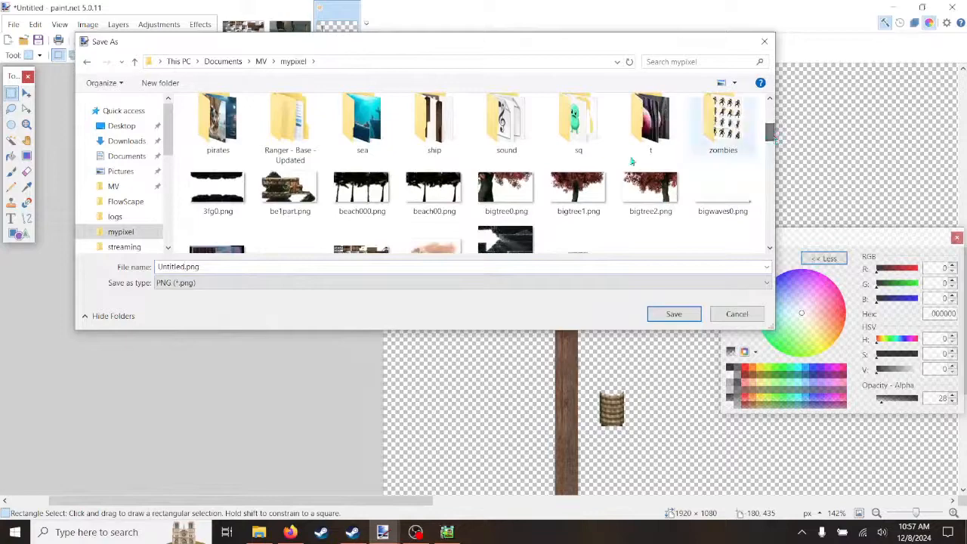
double_click(434, 121)
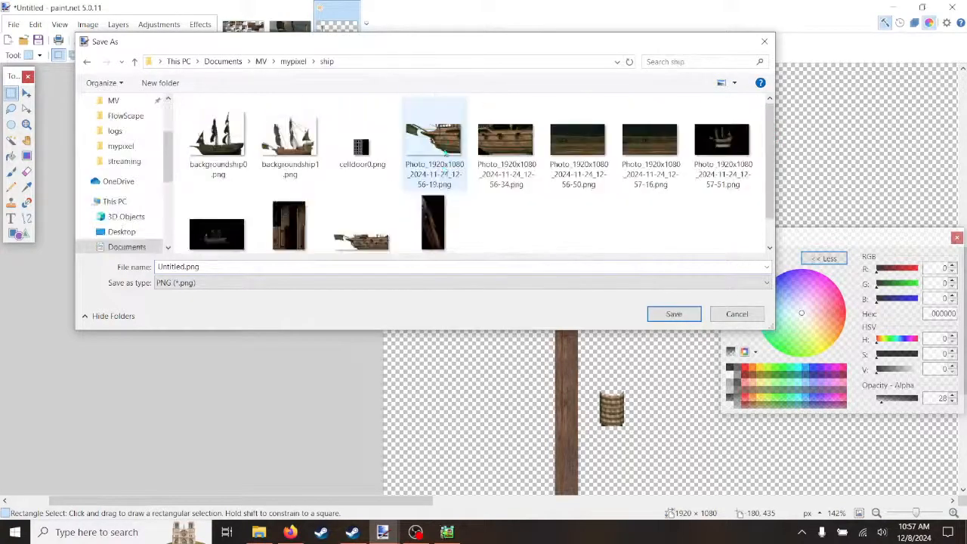
Step: Name the image mast.png and save it as PNG with auto-detected bit depth
click(183, 269)
drag(184, 269, 44, 250)
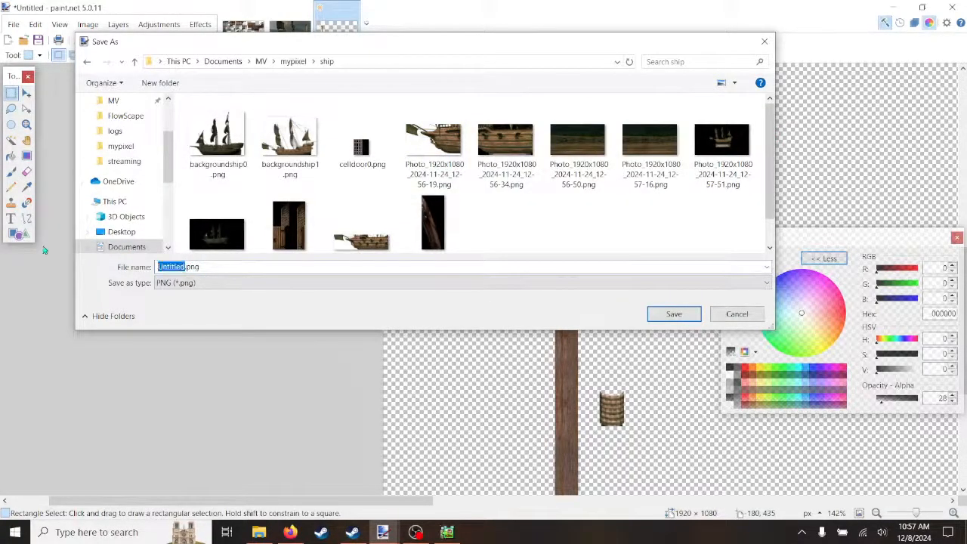
text(mast)
click(673, 314)
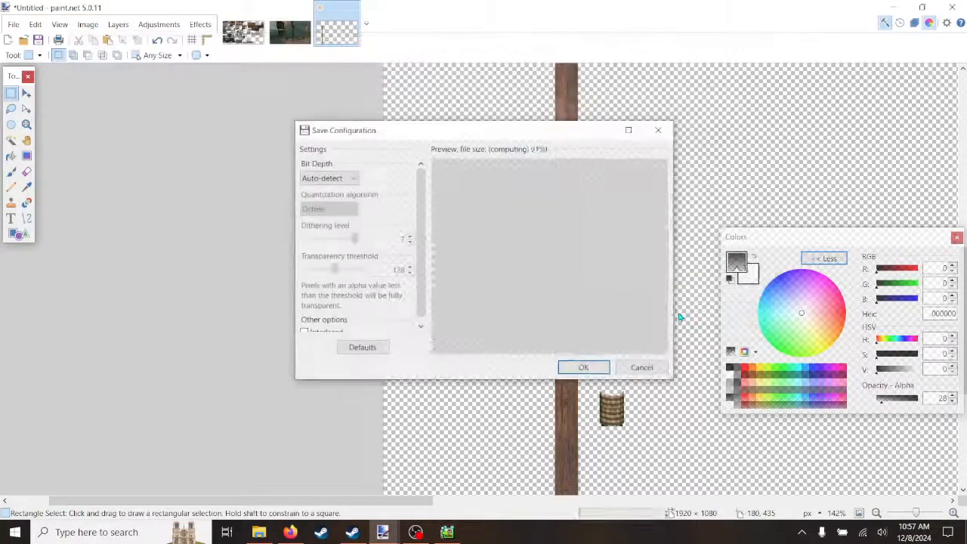
click(584, 368)
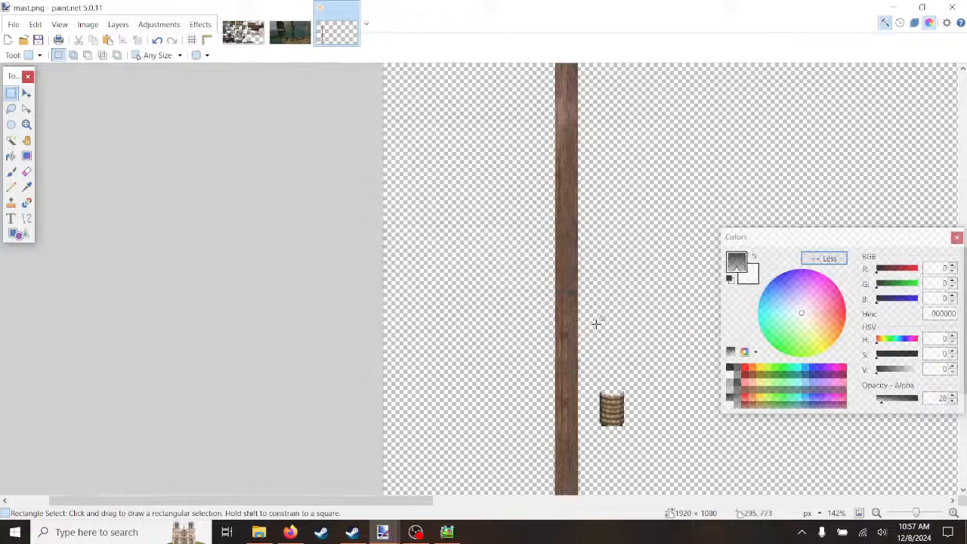
Step: Check the crow's nest at the mast's upper end, then close mast.png and the ship reference photo
scroll(596, 324, up, 3)
scroll(597, 323, up, 1)
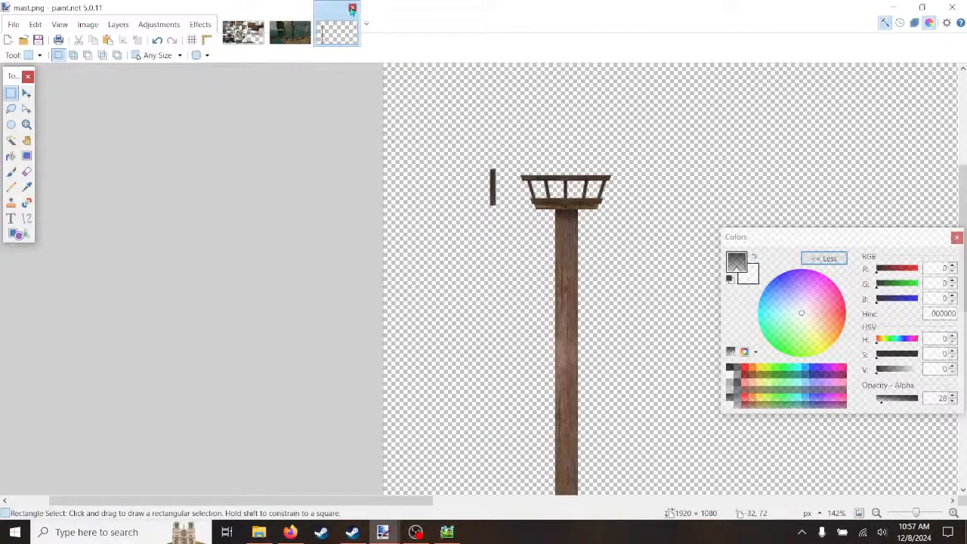
click(352, 9)
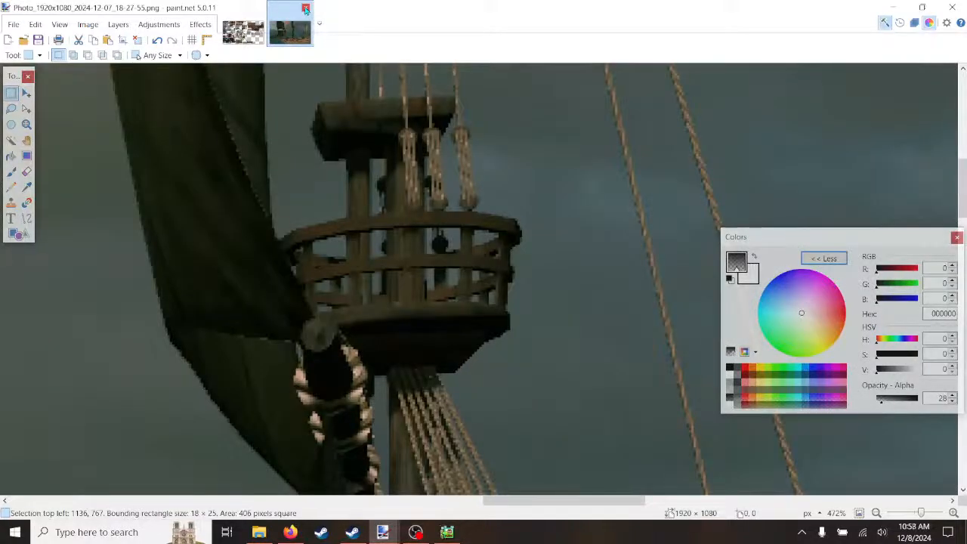
click(306, 8)
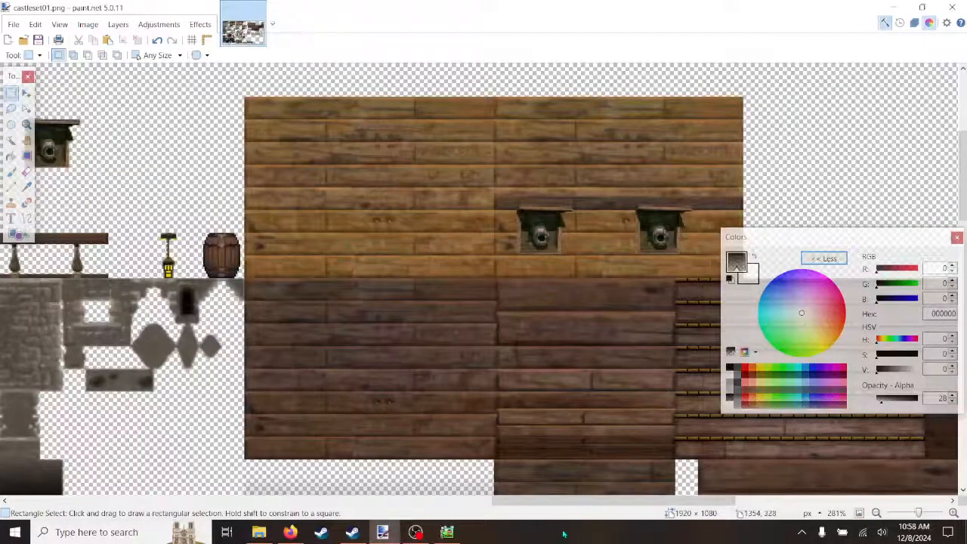
Step: Look over the plank, railing, crate and barrel tiles in castleset01.png and close the tileset
scroll(438, 272, up, 3)
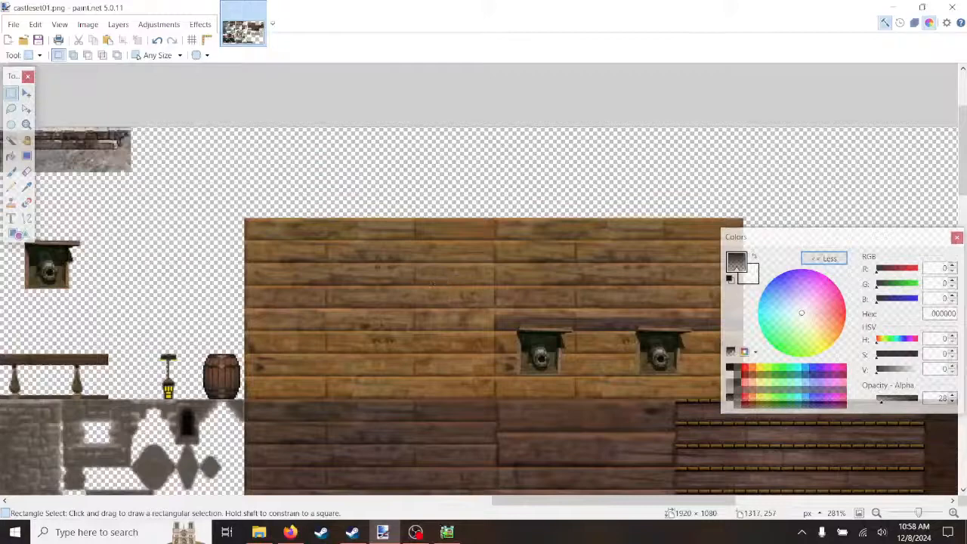
drag(544, 503, 450, 502)
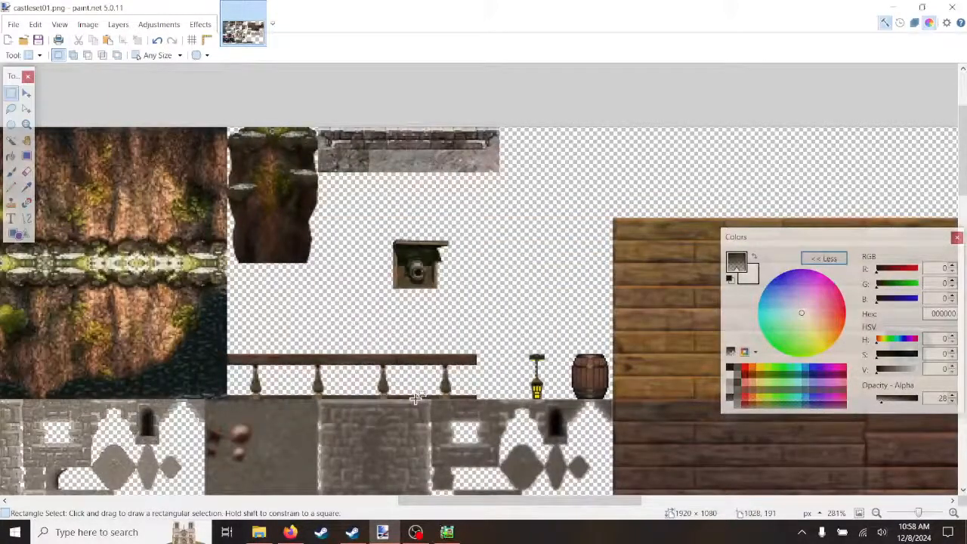
drag(503, 502, 739, 504)
mouse_move(383, 532)
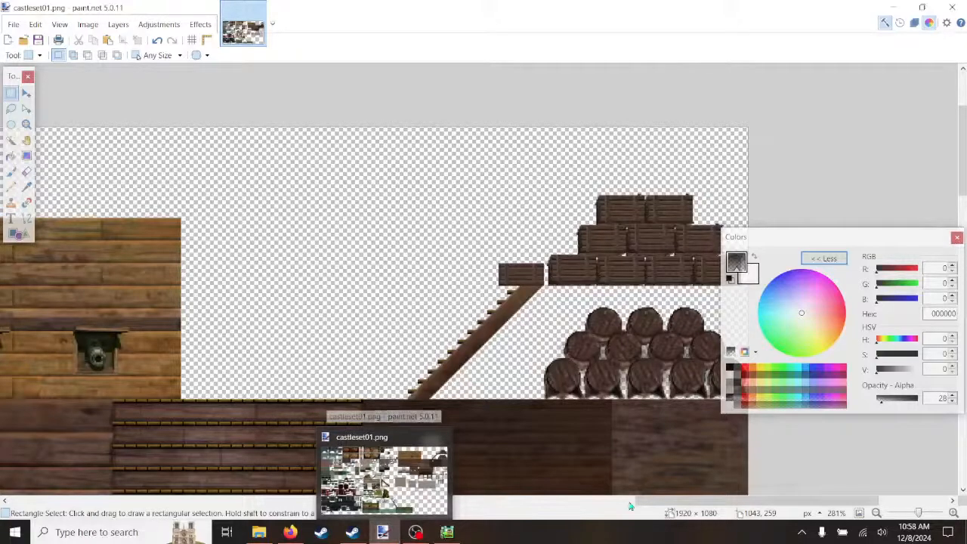
drag(668, 506, 542, 489)
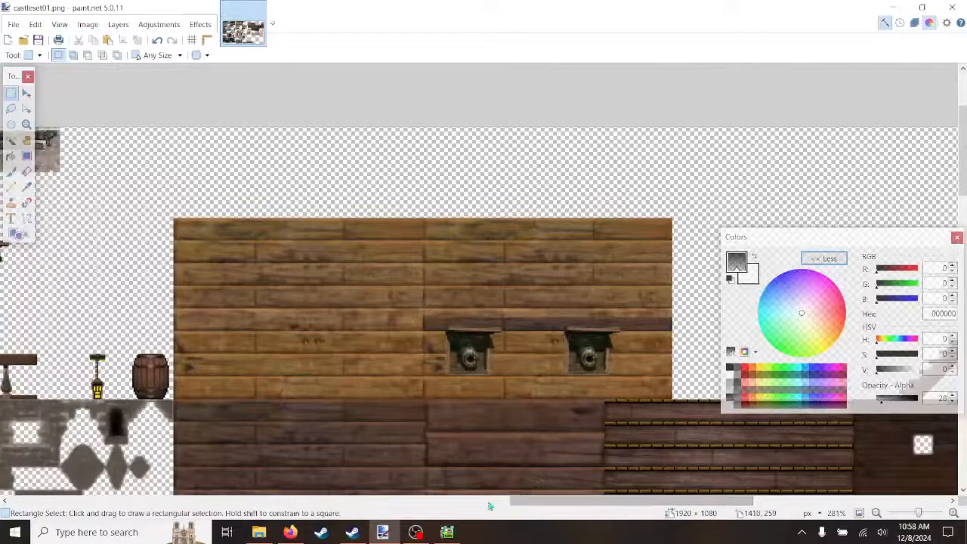
drag(543, 503, 458, 504)
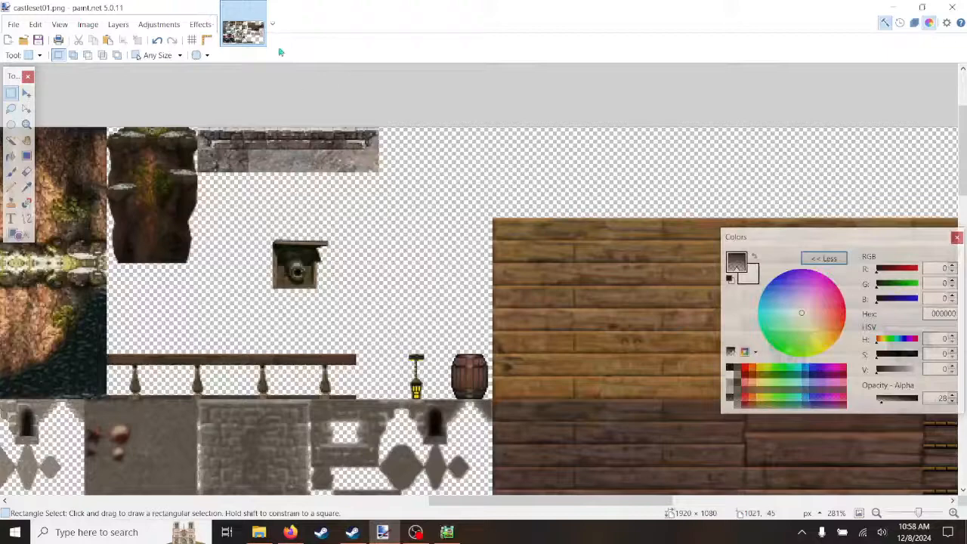
click(259, 8)
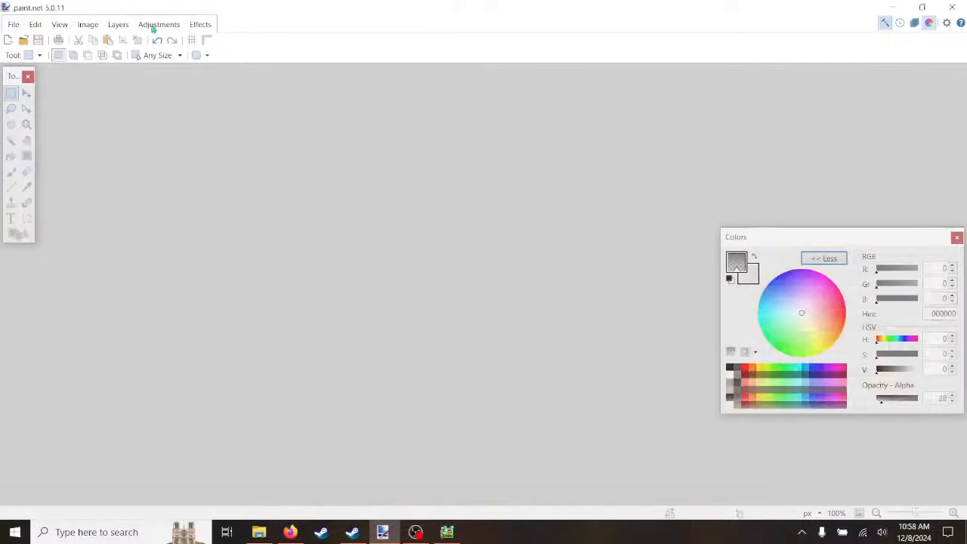
Step: Reopen the recent file mast.png and sample the light tan BD9B81 from the rope binding's upper edge as primary colour
click(13, 25)
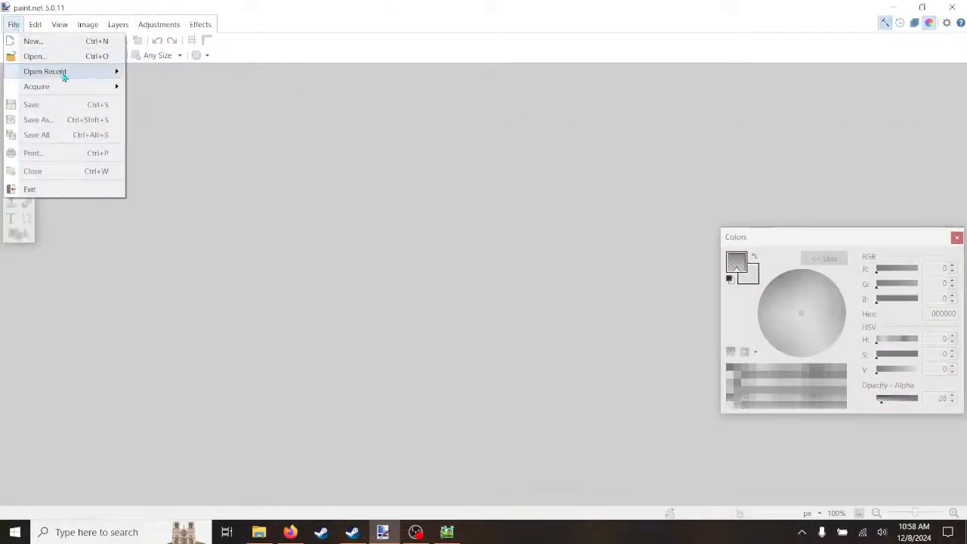
mouse_move(65, 71)
click(195, 34)
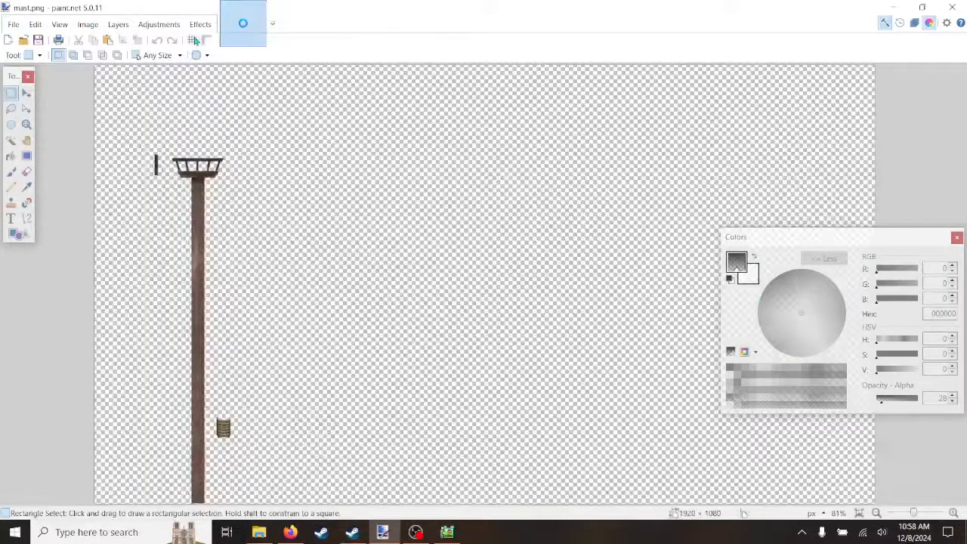
scroll(195, 451, up, 5)
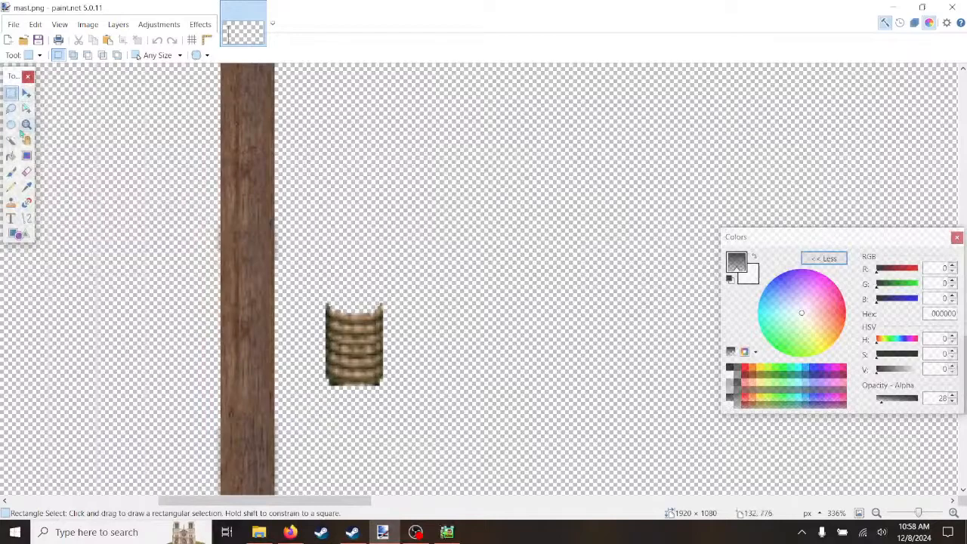
click(27, 187)
click(360, 312)
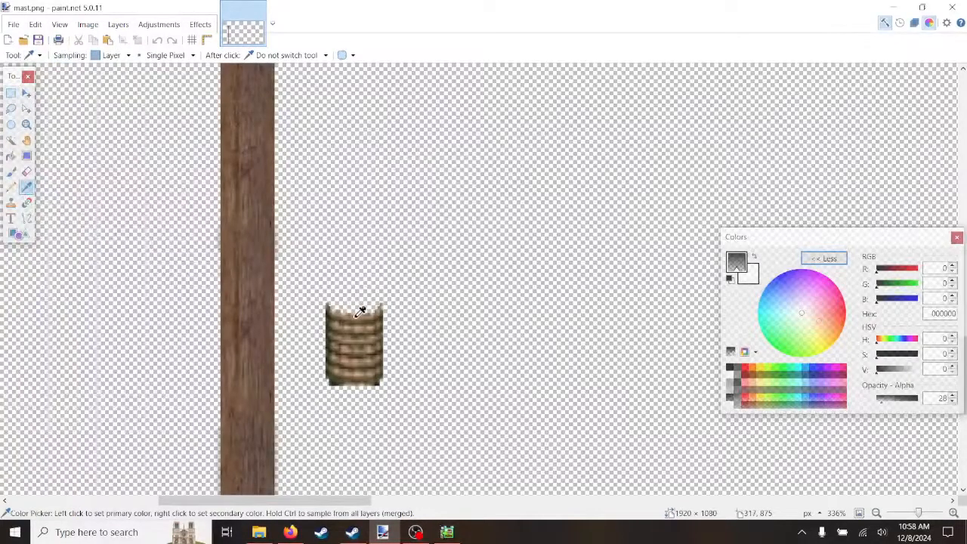
Step: Try a curved one-pixel pencil stroke above the rope binding and undo it
click(13, 189)
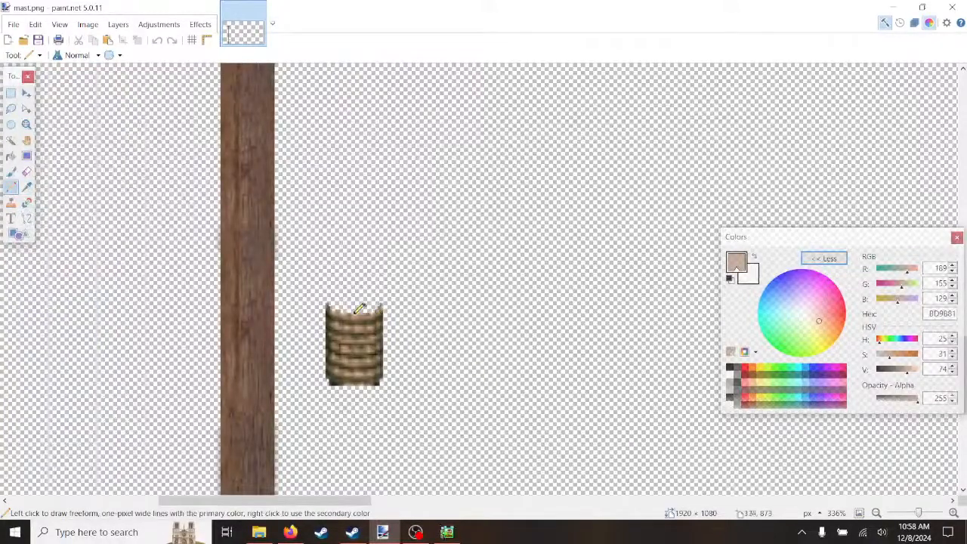
mouse_move(356, 256)
mouse_down()
mouse_move(392, 250)
mouse_move(367, 256)
mouse_move(349, 245)
mouse_move(397, 246)
mouse_move(354, 252)
mouse_up()
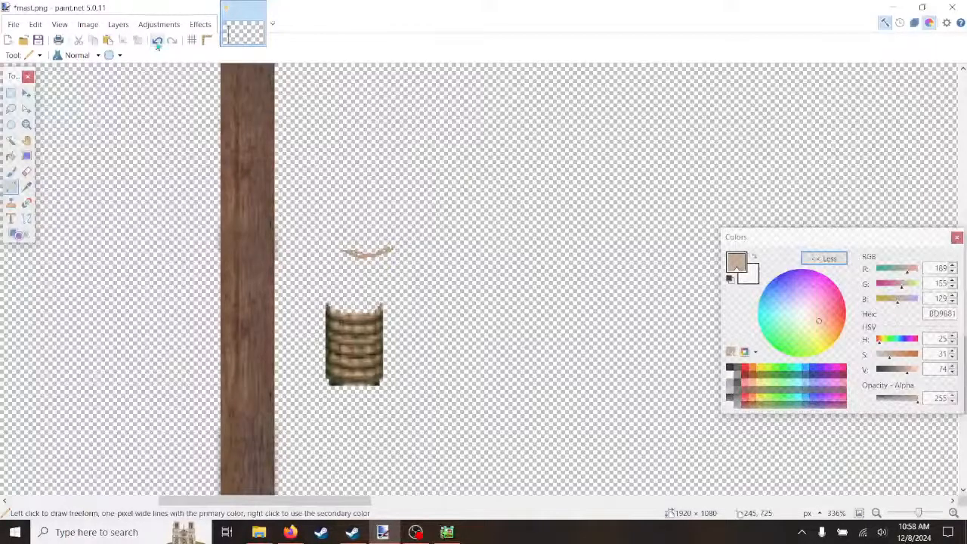
click(156, 41)
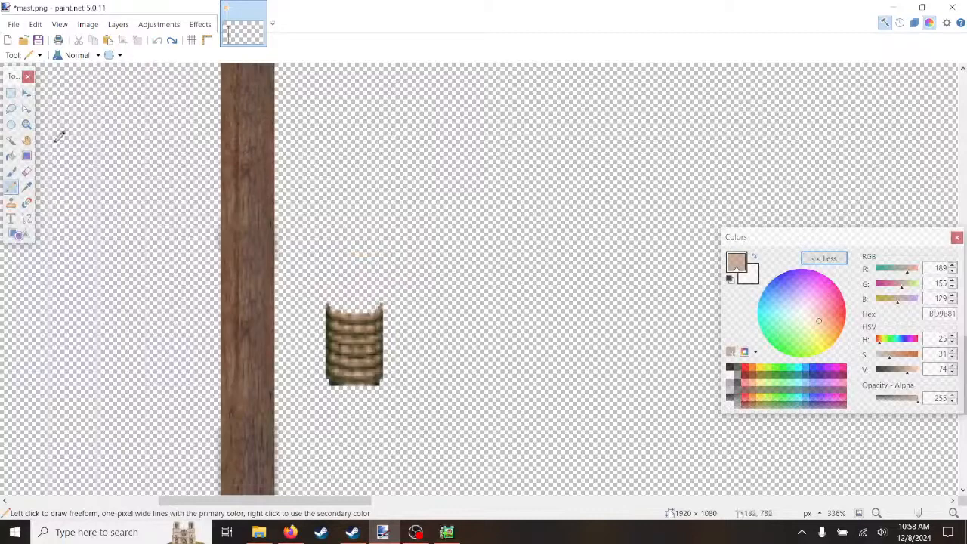
Step: Paint a sagging tan rope arc about 35 px wide beside the binding with a size 2 paintbrush
click(11, 172)
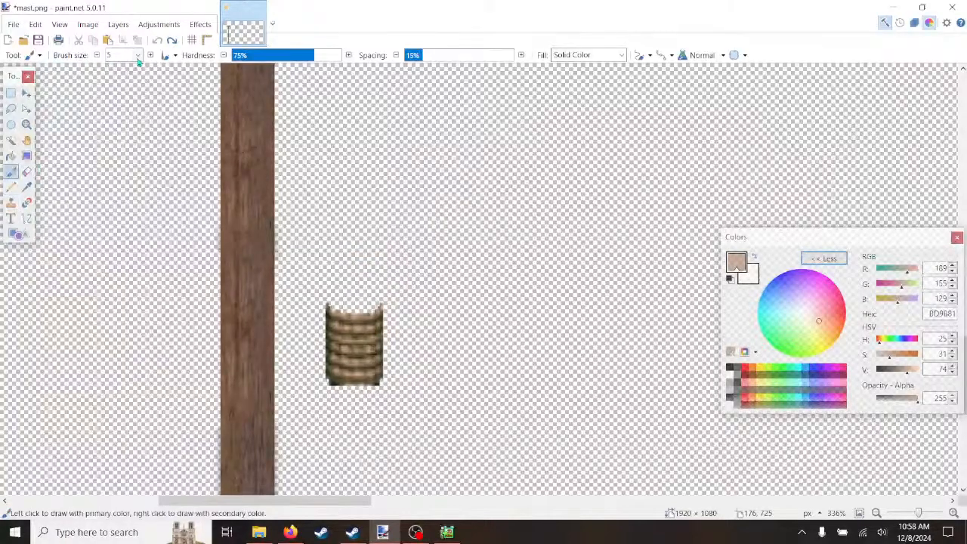
click(137, 55)
drag(154, 125, 153, 100)
click(133, 80)
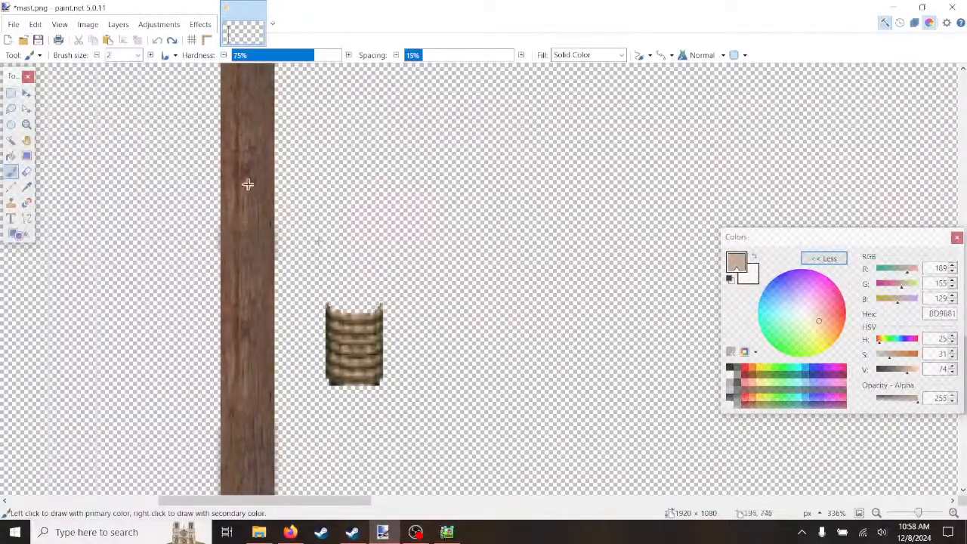
scroll(467, 362, up, 2)
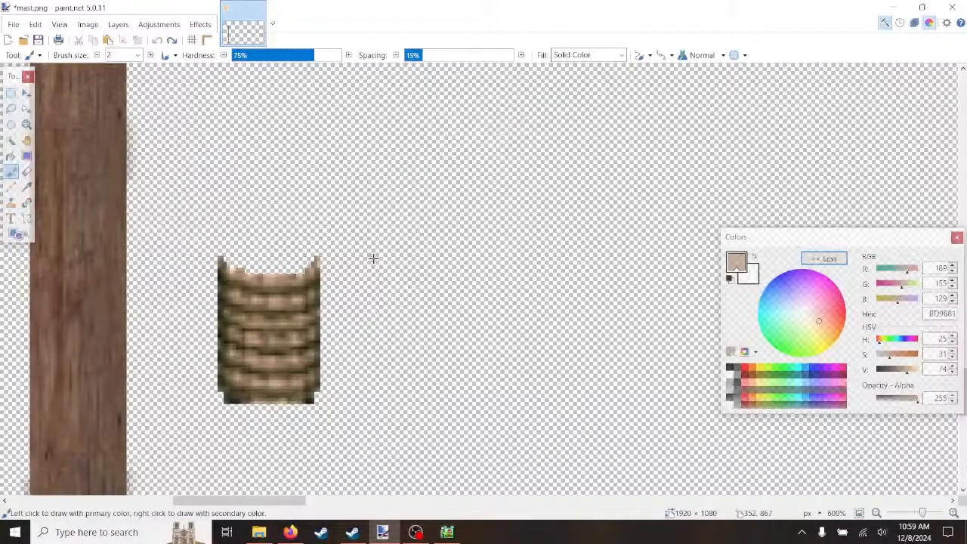
mouse_move(412, 278)
mouse_down()
mouse_move(440, 279)
mouse_move(372, 261)
mouse_up()
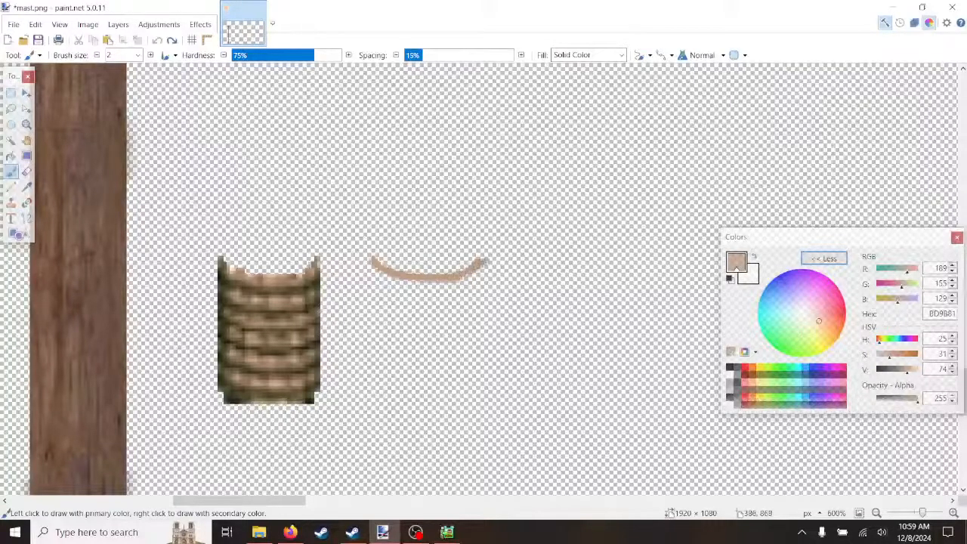
Step: Sample the dark brown 3C341C from the reference rope and paint shading along the underside of the curved strand with a size 2 brush
scroll(427, 319, up, 3)
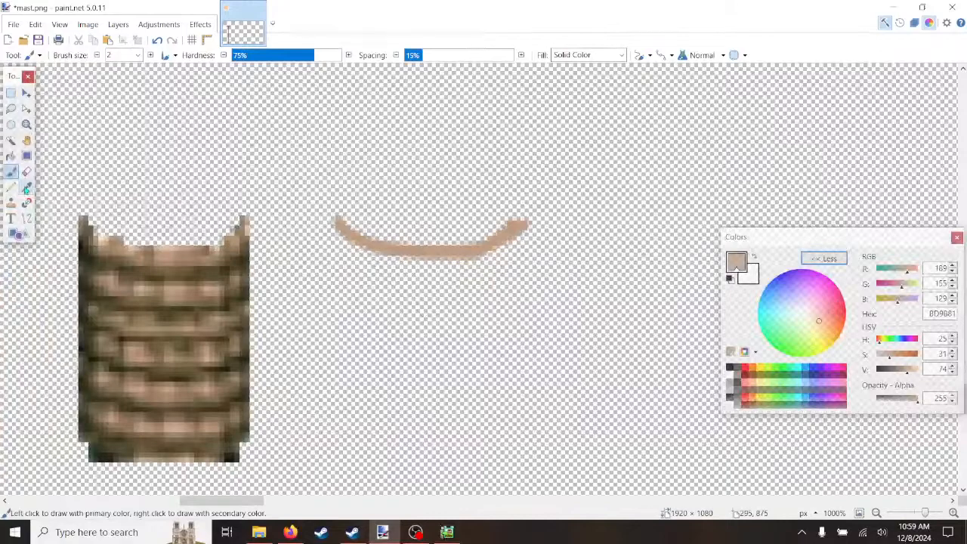
click(27, 187)
click(125, 265)
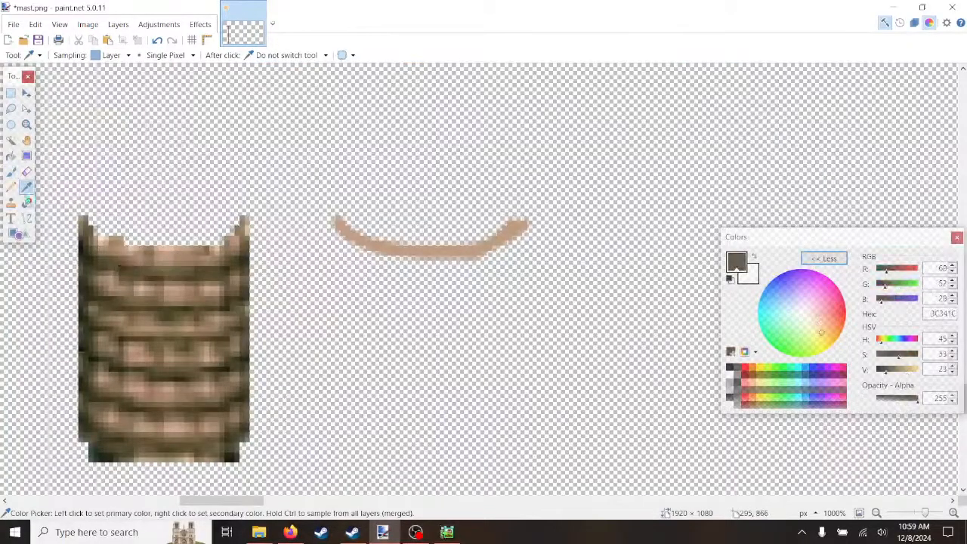
click(10, 172)
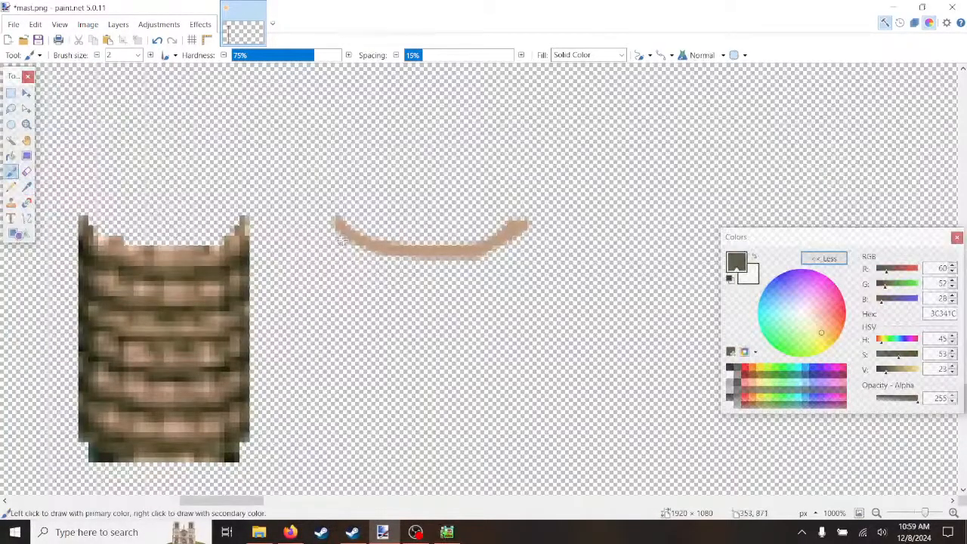
mouse_move(340, 237)
mouse_down()
mouse_move(384, 262)
mouse_move(446, 264)
mouse_move(506, 250)
mouse_move(526, 228)
mouse_move(484, 253)
mouse_move(426, 260)
mouse_move(388, 259)
mouse_move(338, 234)
mouse_up()
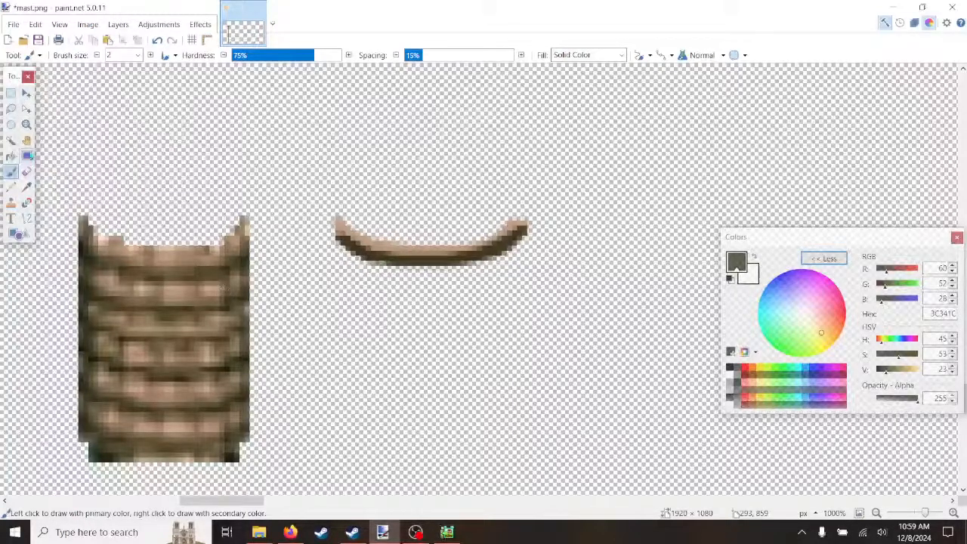
Step: Try to paint a highlight along the upper edge of the curved strand using the light tone E4C3B0 sampled from the reference rope
click(10, 187)
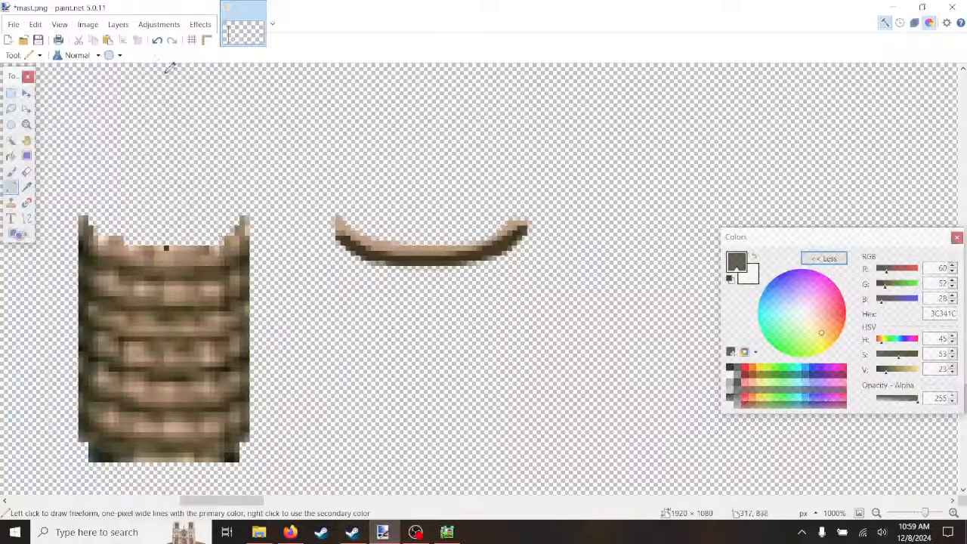
click(157, 40)
click(26, 188)
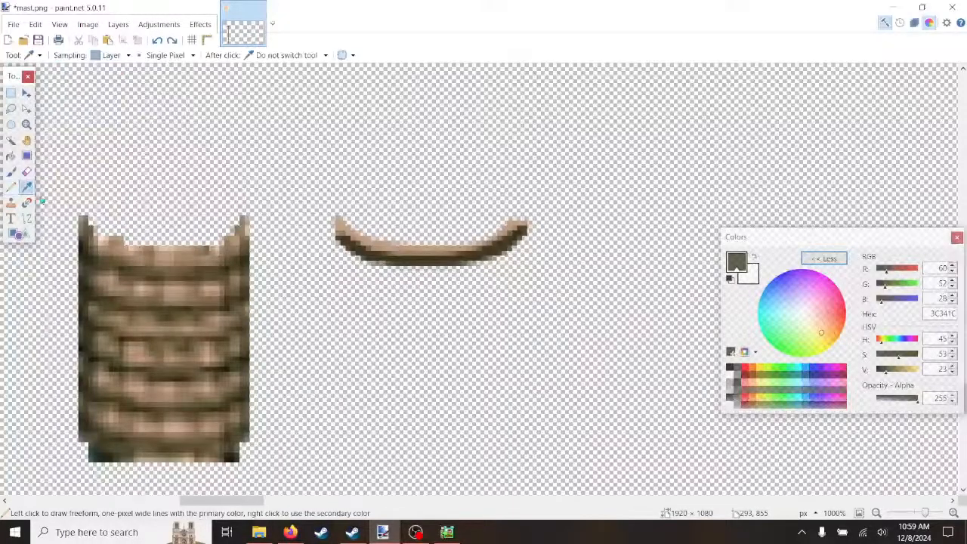
click(172, 242)
click(11, 187)
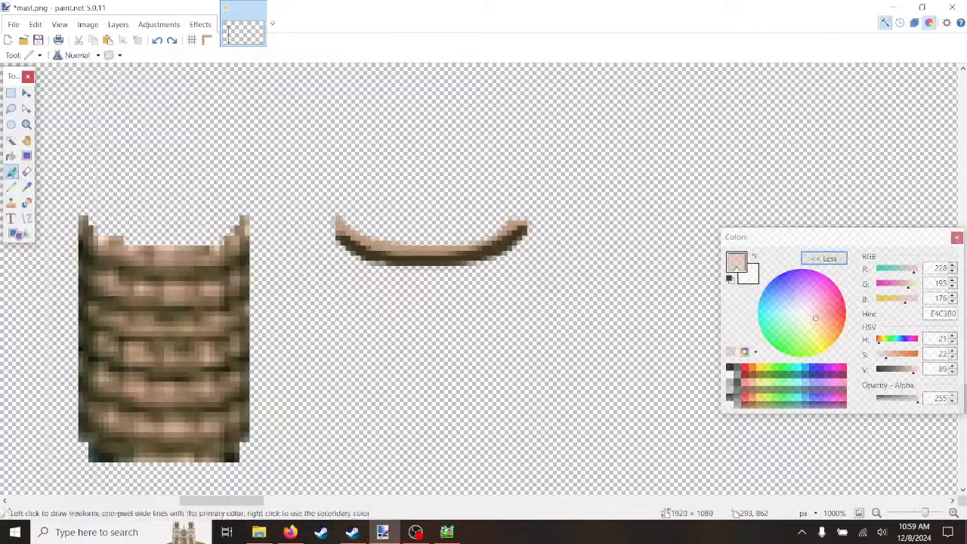
click(10, 171)
scroll(447, 289, up, 1)
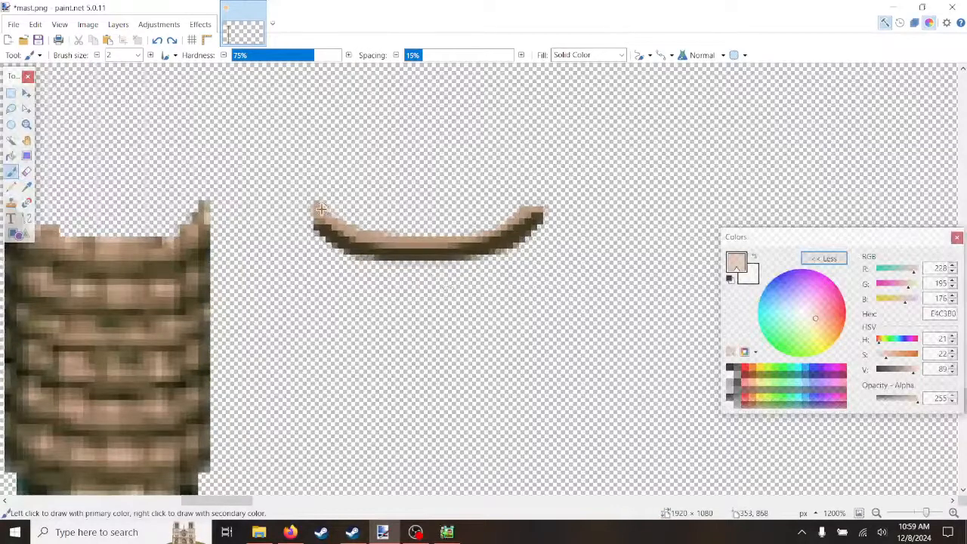
mouse_move(322, 217)
mouse_down()
mouse_move(430, 239)
mouse_move(530, 211)
mouse_up()
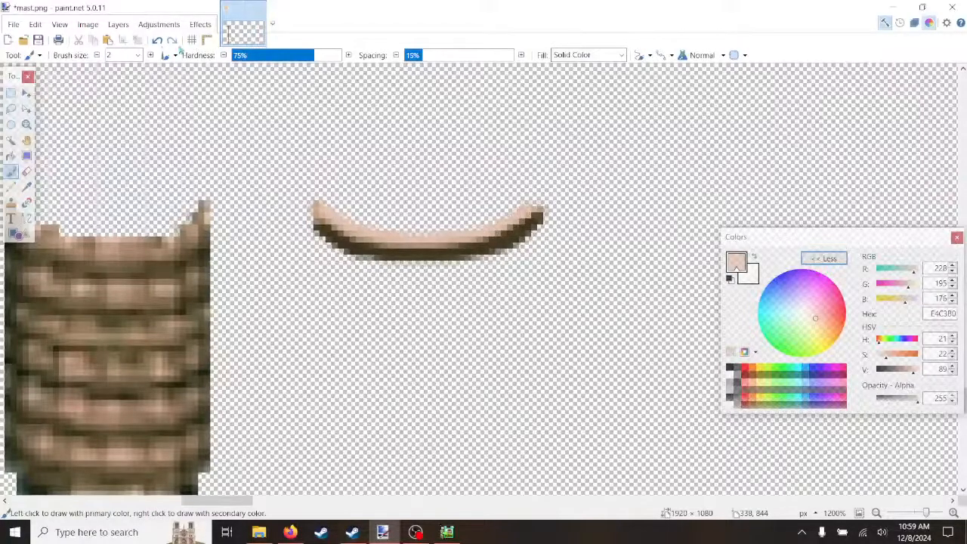
click(157, 40)
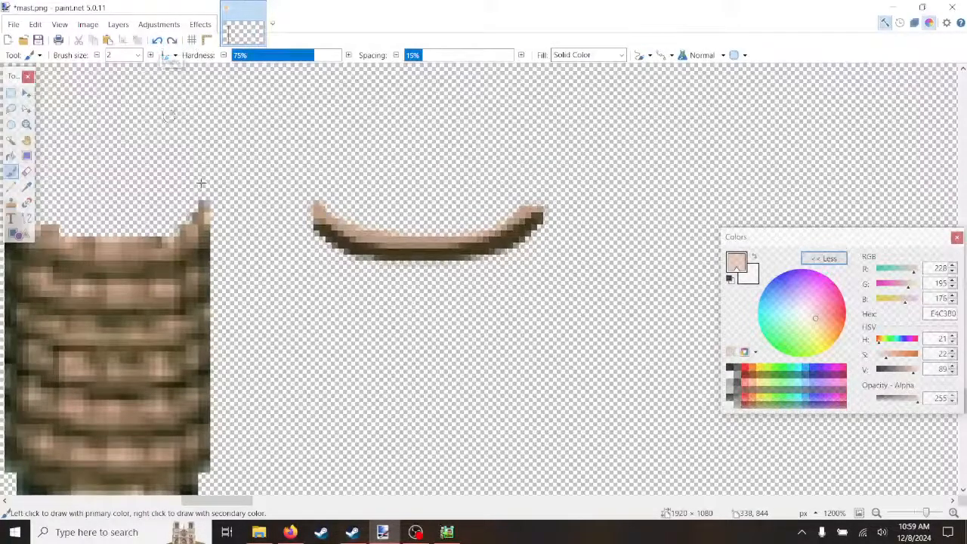
Step: Sample the mid brown A08468 from the reference rope and blend it along the middle of the curved strand with the paintbrush
click(11, 187)
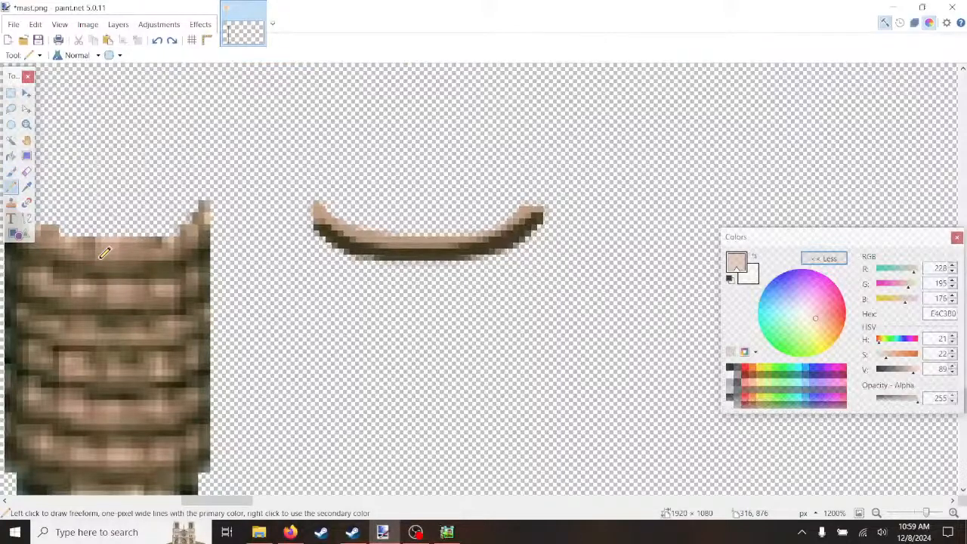
click(27, 187)
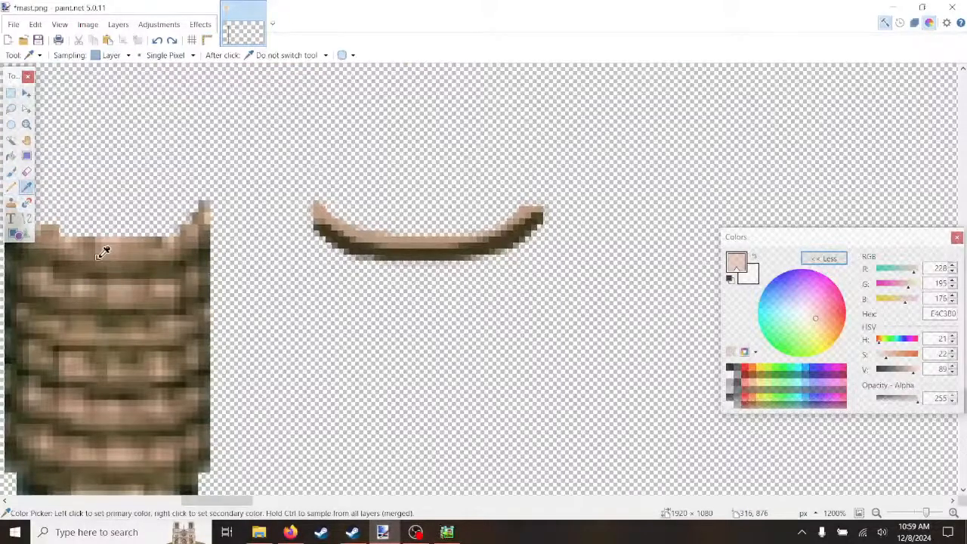
click(103, 254)
click(10, 171)
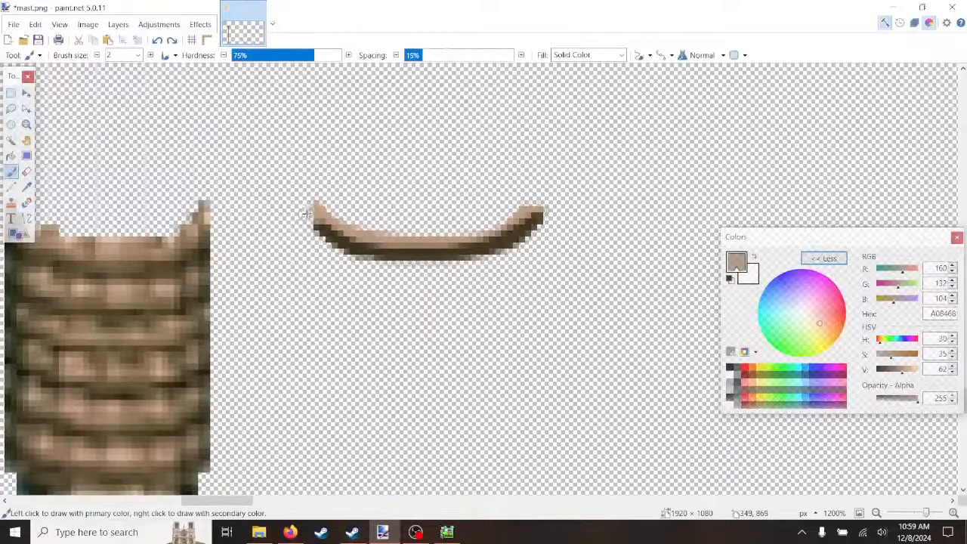
drag(318, 213, 321, 214)
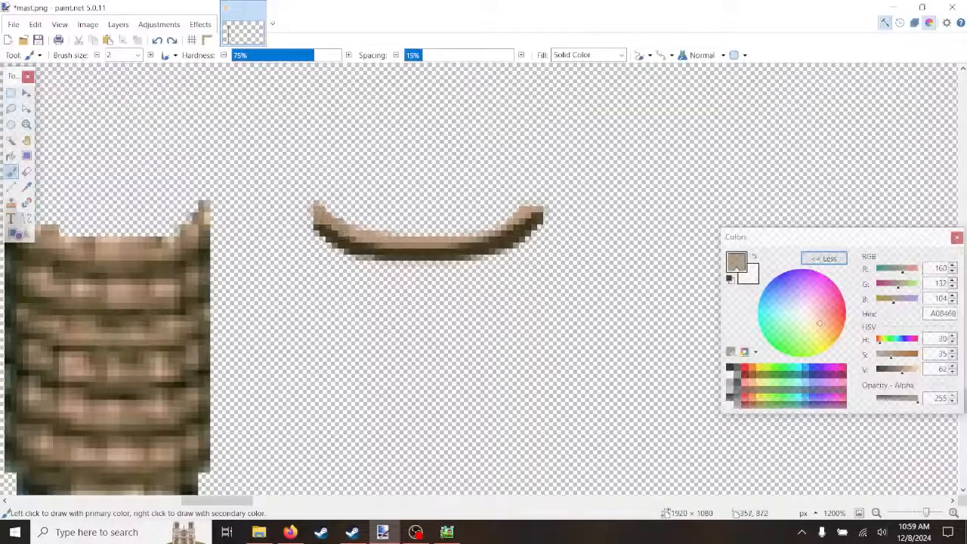
mouse_move(406, 243)
mouse_down()
mouse_move(480, 242)
mouse_move(497, 231)
mouse_up()
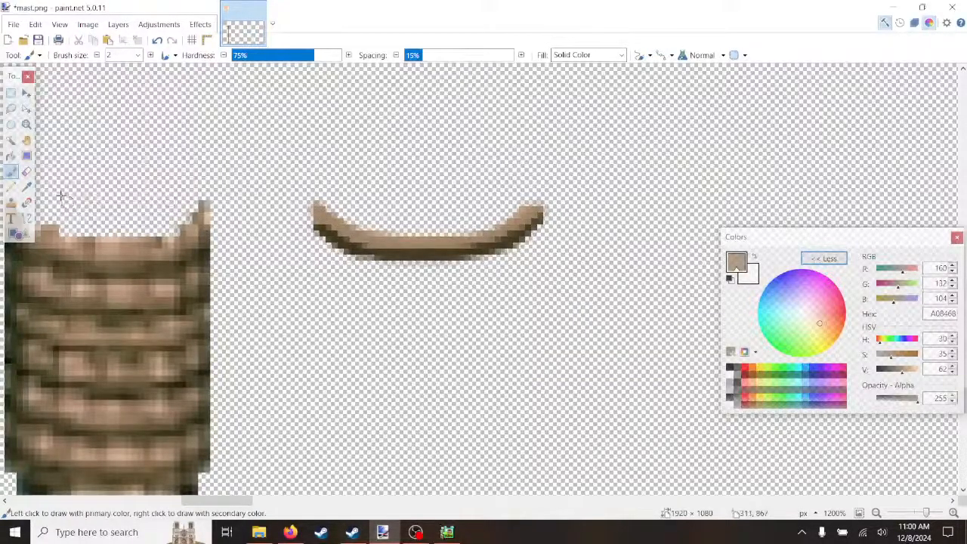
Step: Sample the light tone E4C3B0 from the top of the reference rope and set the paintbrush size to 1
click(26, 186)
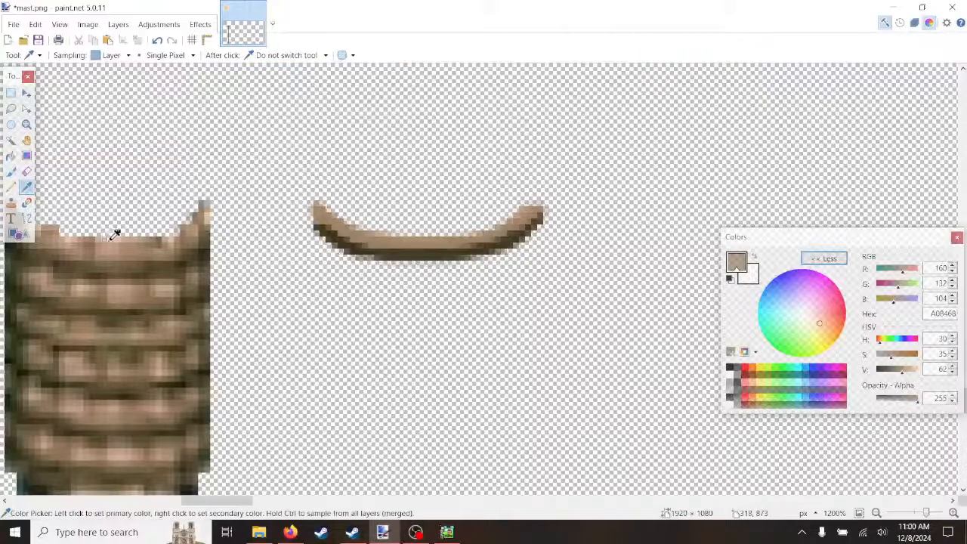
click(115, 235)
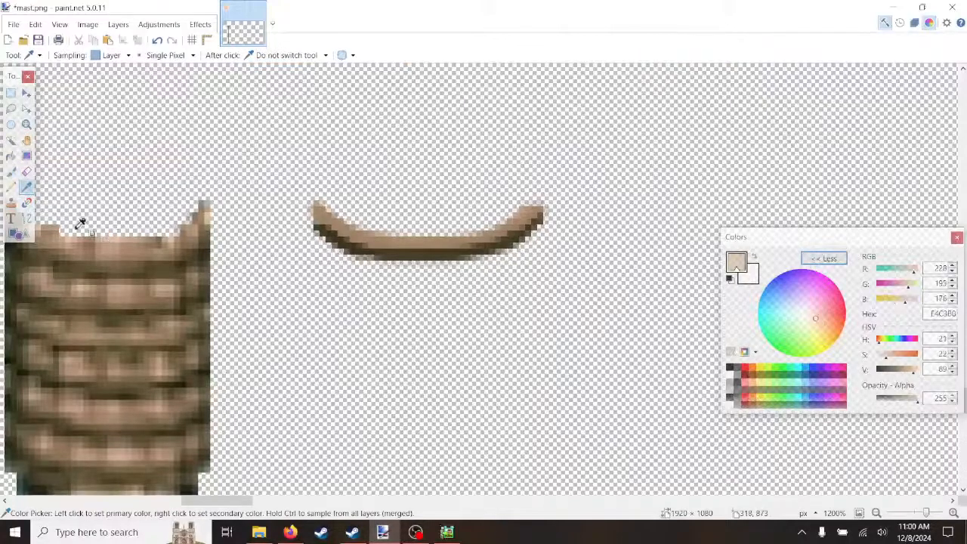
click(10, 174)
click(138, 55)
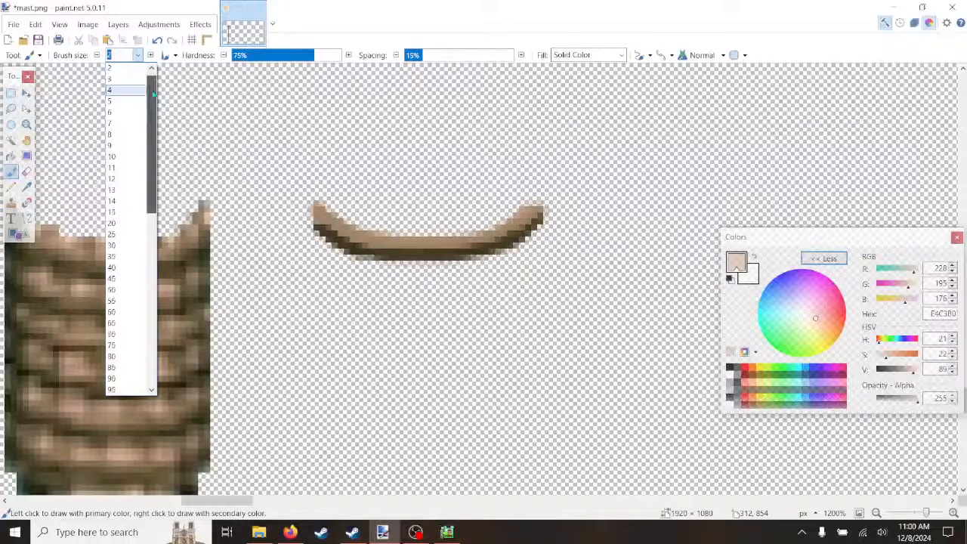
drag(155, 94, 153, 80)
click(139, 70)
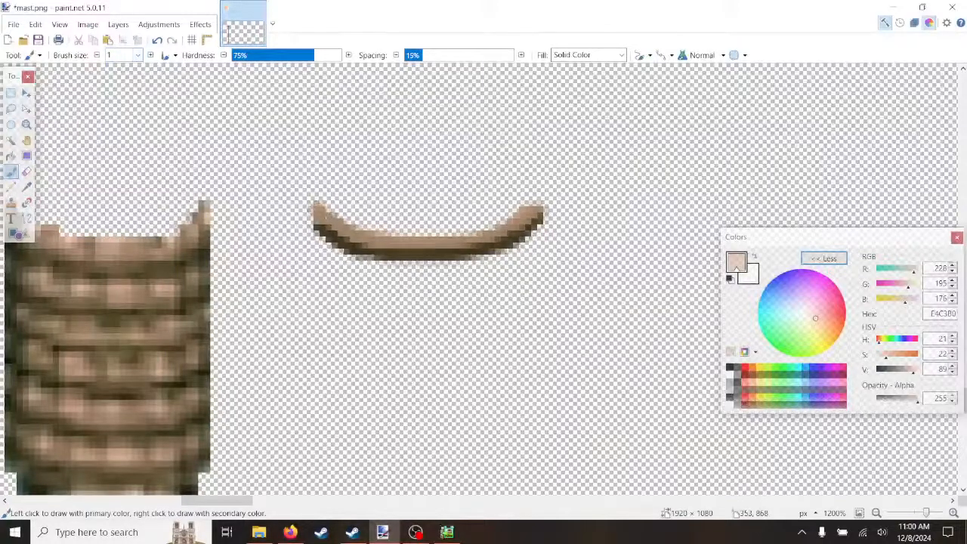
Step: Try to paint fully opaque light twist marks on one end of the curved strand
drag(317, 205, 350, 232)
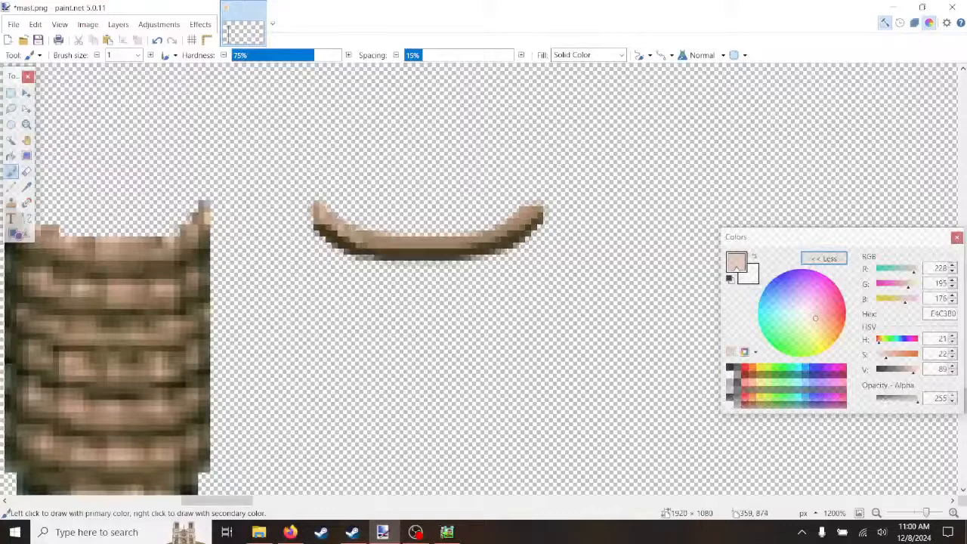
drag(370, 235, 337, 237)
click(158, 40)
click(158, 40)
click(158, 40)
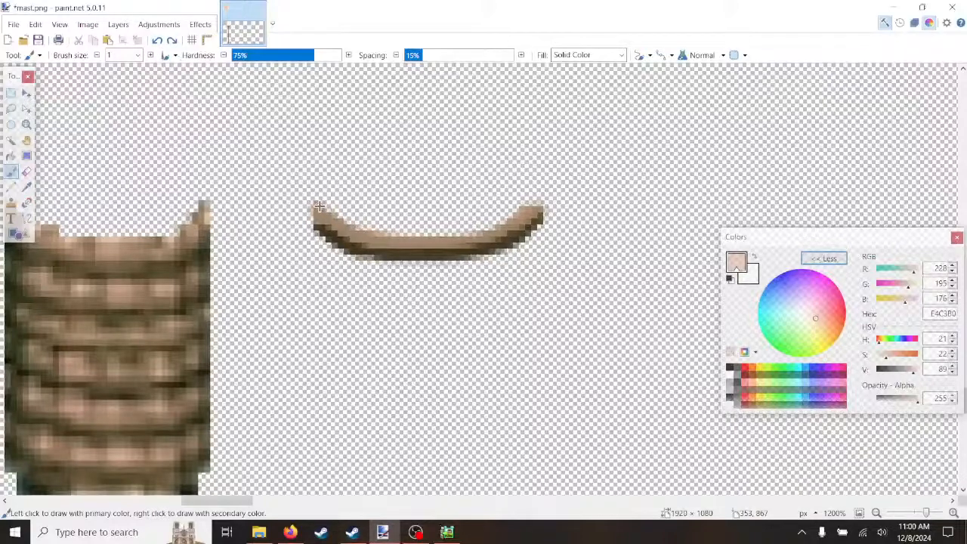
Step: Set the light tone's opacity to 172 and paint short diagonal twist marks across the whole curved strand, including its dark underside
drag(906, 402, 904, 402)
mouse_move(318, 206)
mouse_down()
mouse_move(342, 248)
mouse_move(354, 230)
mouse_up()
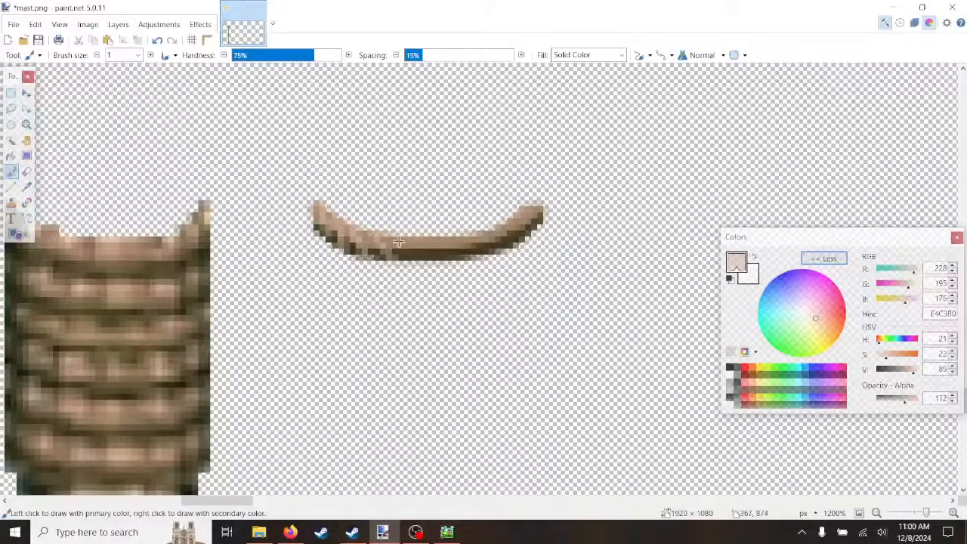
mouse_move(395, 238)
mouse_down()
mouse_move(422, 252)
mouse_move(422, 240)
mouse_move(440, 258)
mouse_move(447, 239)
mouse_move(498, 245)
mouse_move(496, 228)
mouse_move(536, 229)
mouse_up()
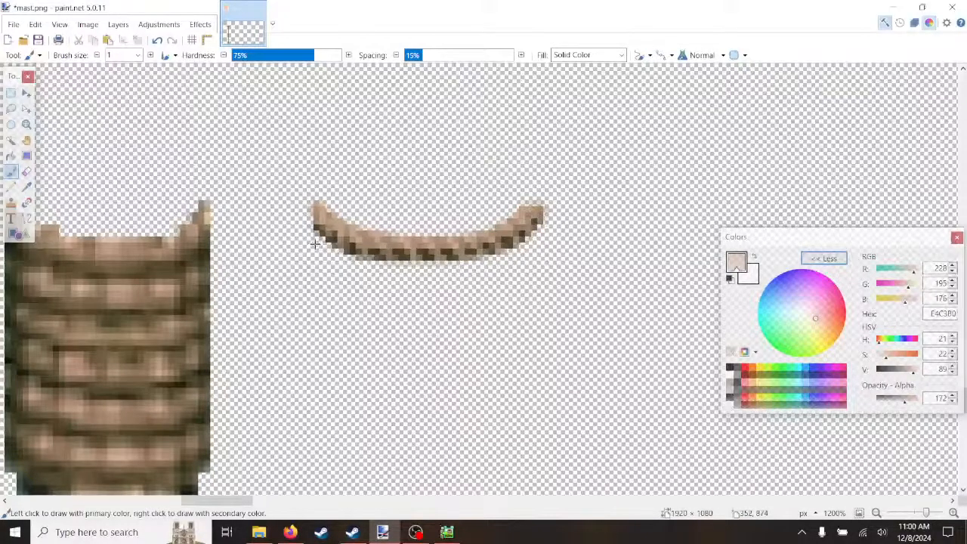
mouse_move(315, 244)
mouse_down()
mouse_move(351, 245)
mouse_move(326, 233)
mouse_up()
mouse_move(517, 241)
mouse_down()
mouse_move(523, 235)
mouse_move(500, 238)
mouse_up()
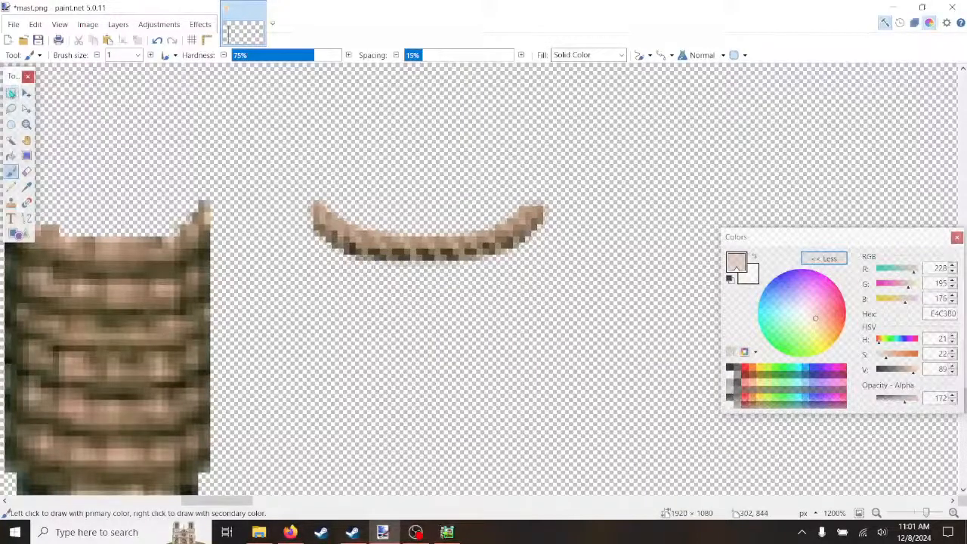
Step: Select the 38 × 13 pixel area around the strand, place a copy 4 pixels lower on its own layer, and move that layer to the bottom
click(11, 92)
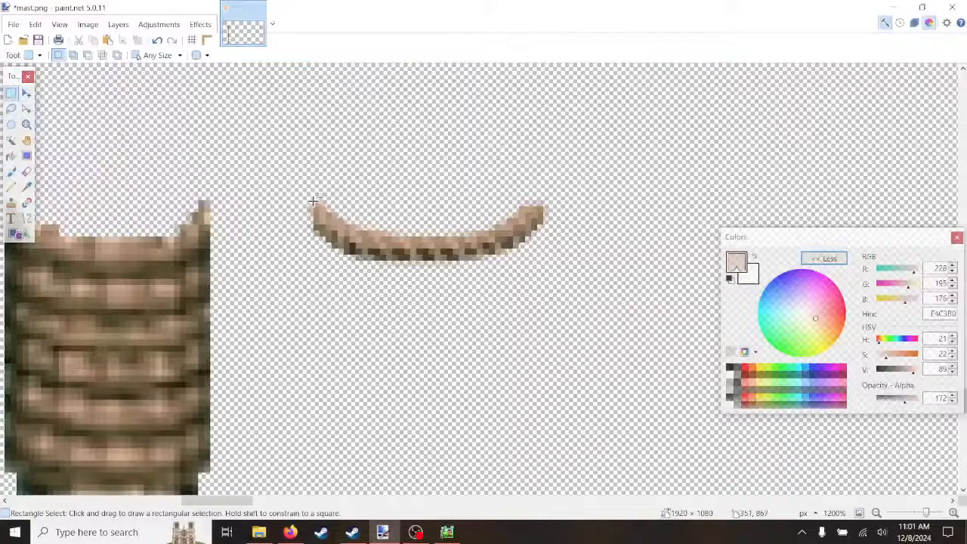
mouse_move(316, 198)
mouse_down()
mouse_move(327, 212)
mouse_move(543, 270)
mouse_up()
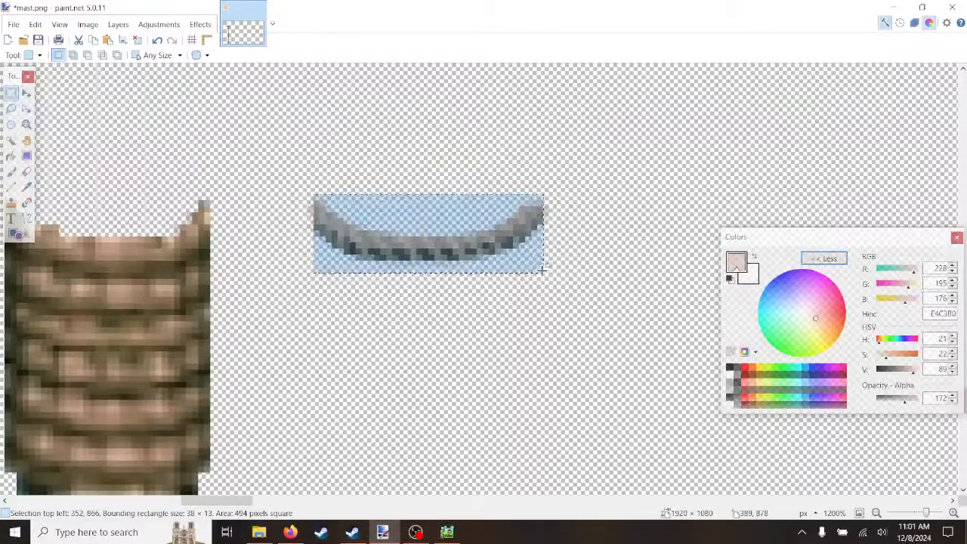
key(m)
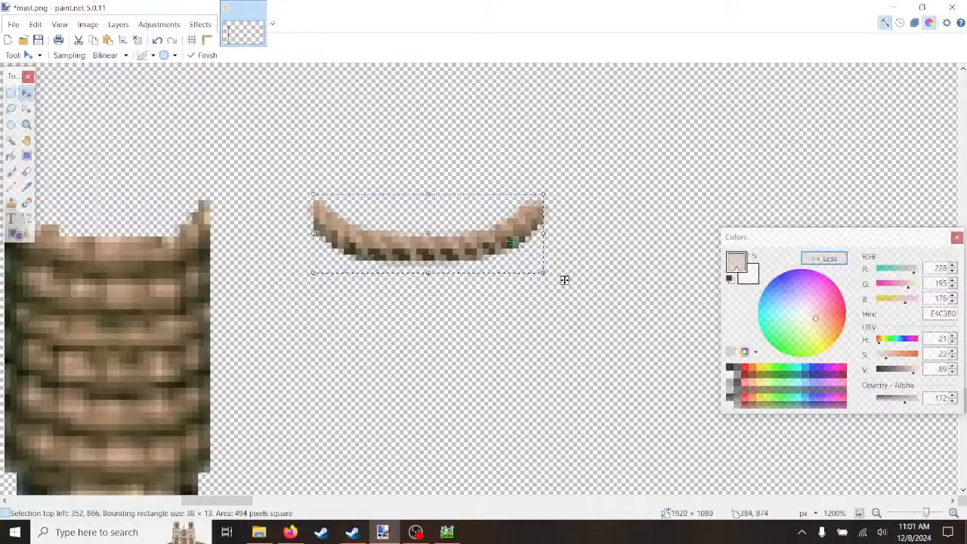
drag(564, 279, 565, 309)
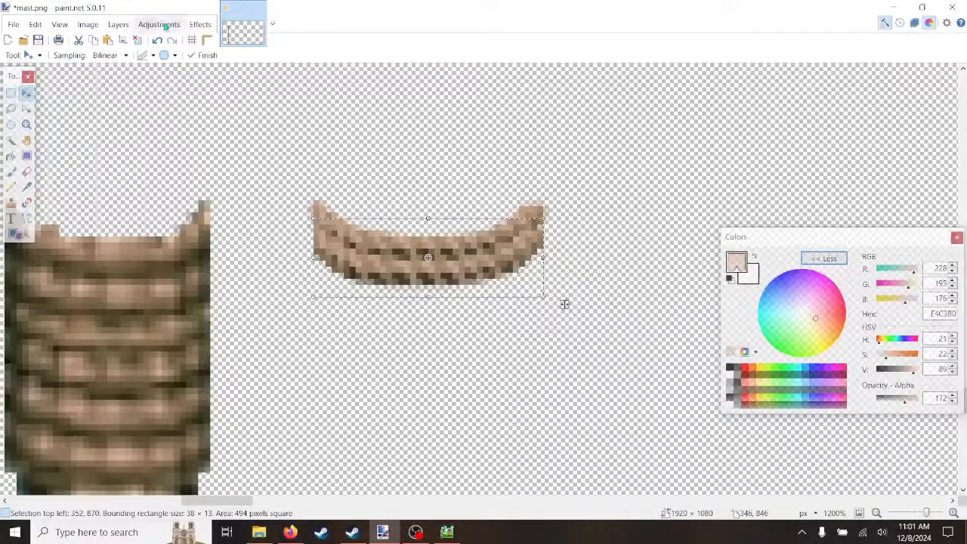
click(118, 24)
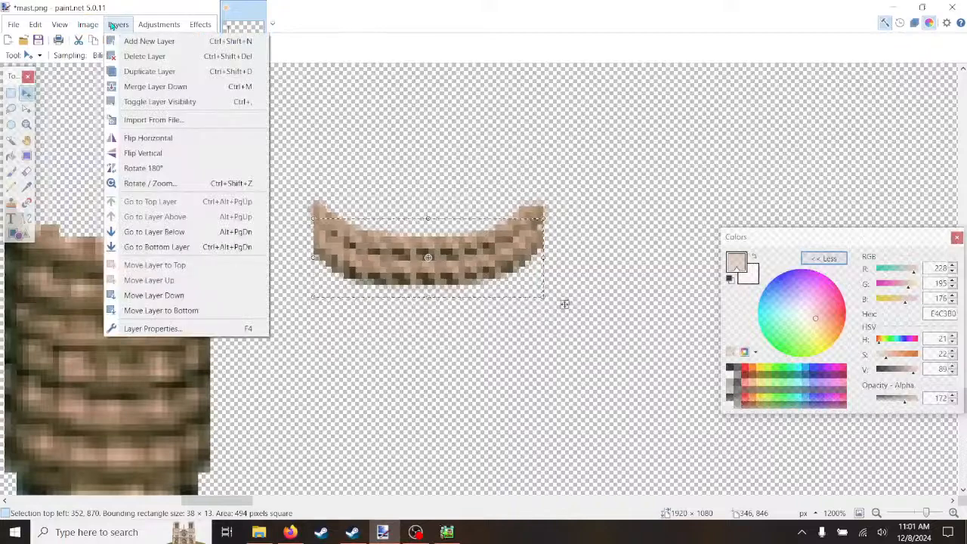
click(159, 313)
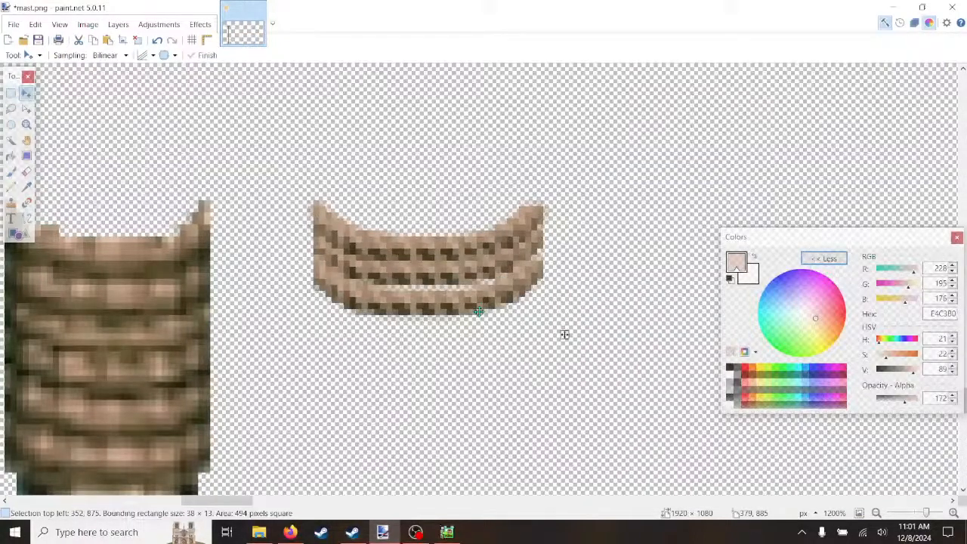
Step: Position a third strand copy at 352, 874 and send its layer beneath the two upper rows
drag(565, 322, 565, 311)
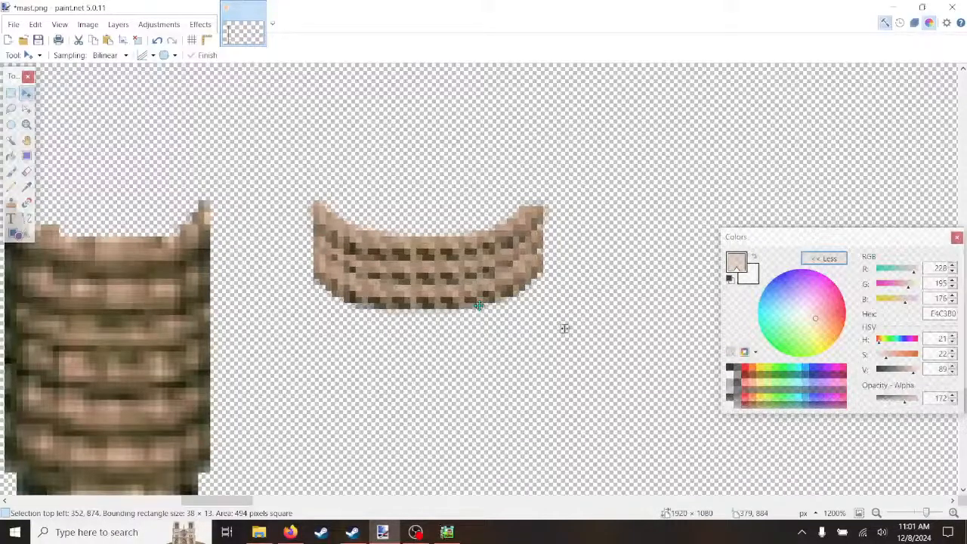
click(118, 24)
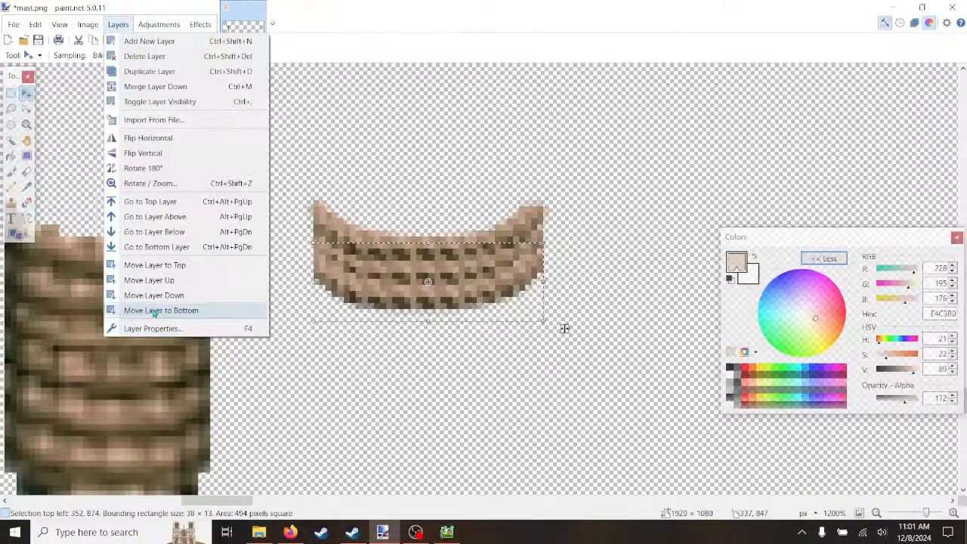
click(154, 296)
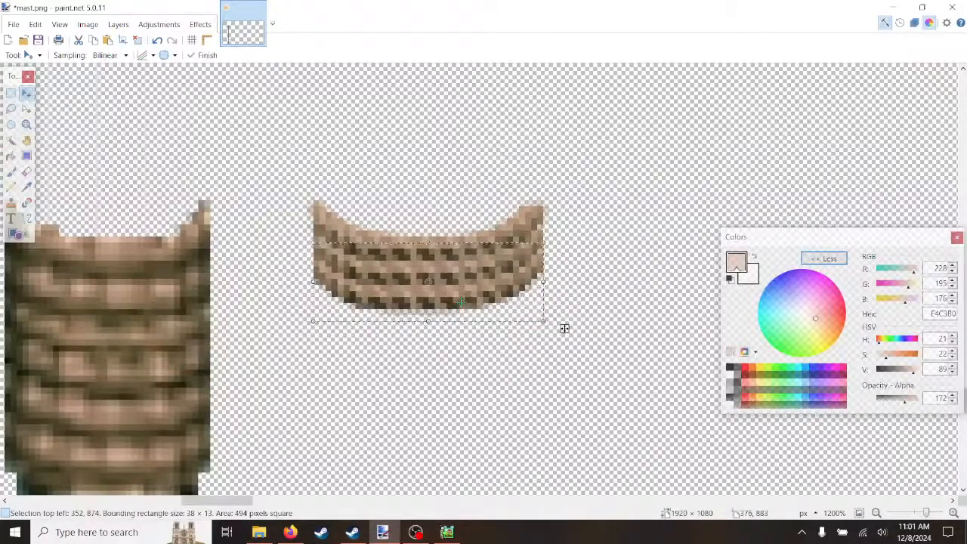
Step: Position a fourth strand copy 4 pixels below the third, at 352, 878, and move its layer to the bottom
drag(565, 328, 565, 358)
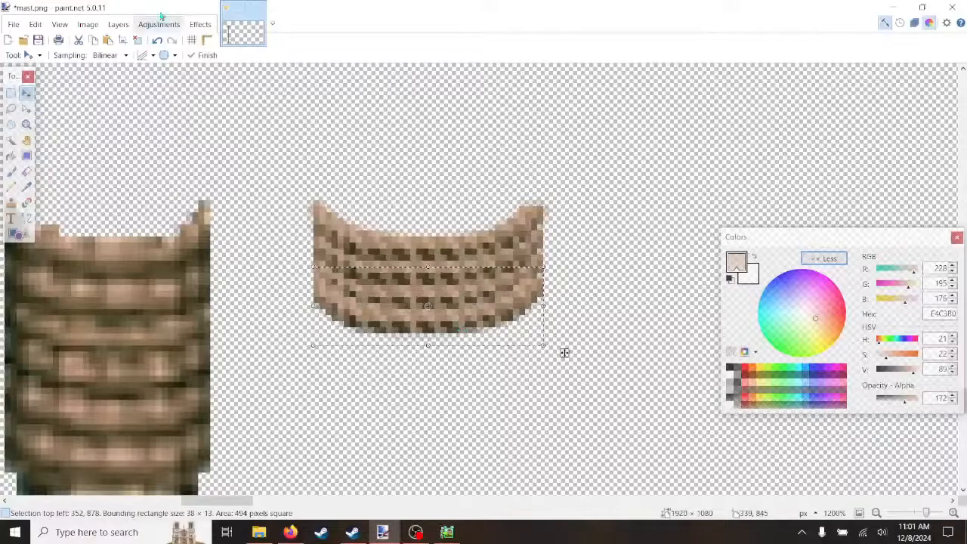
click(118, 24)
click(145, 311)
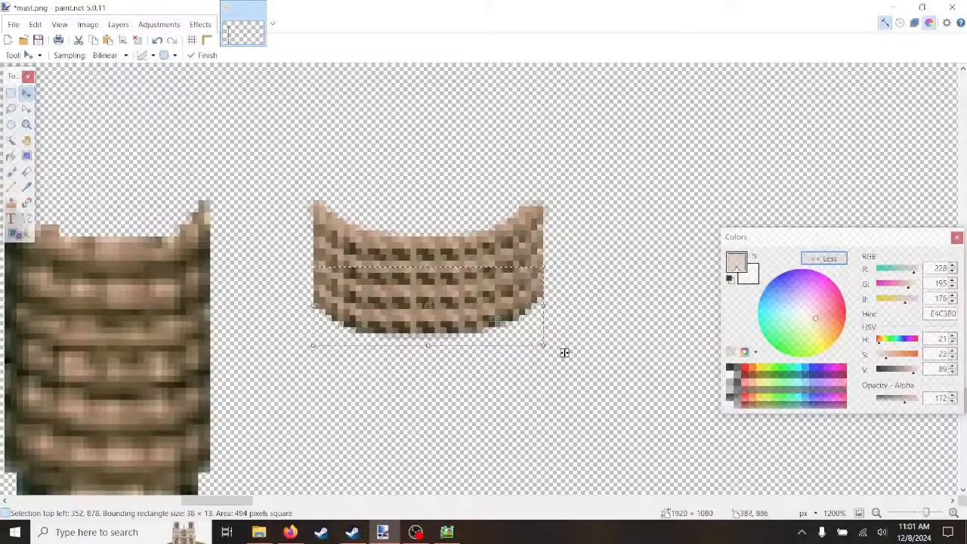
Step: Position a fifth strand copy 4 pixels below the fourth, at 352, 882, and move its layer to the bottom
drag(565, 352, 565, 379)
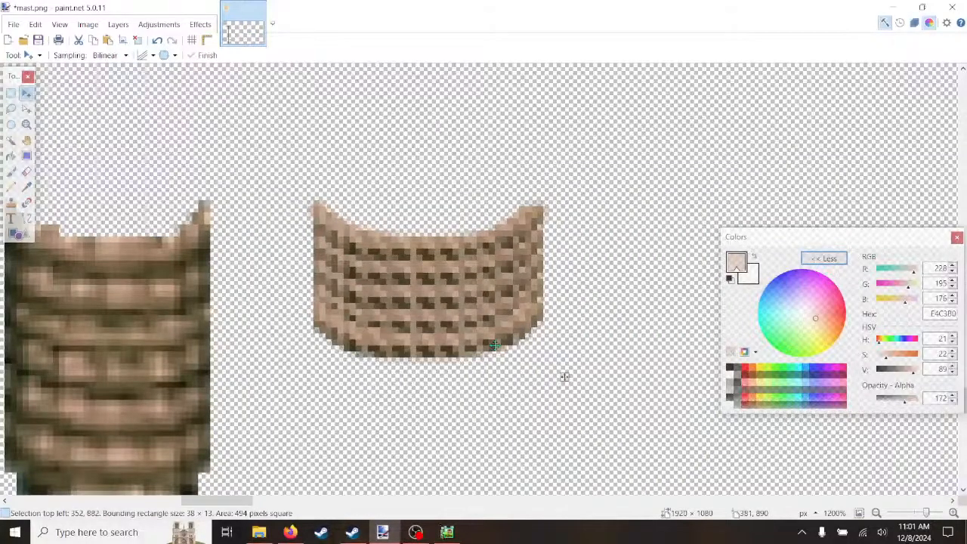
click(120, 24)
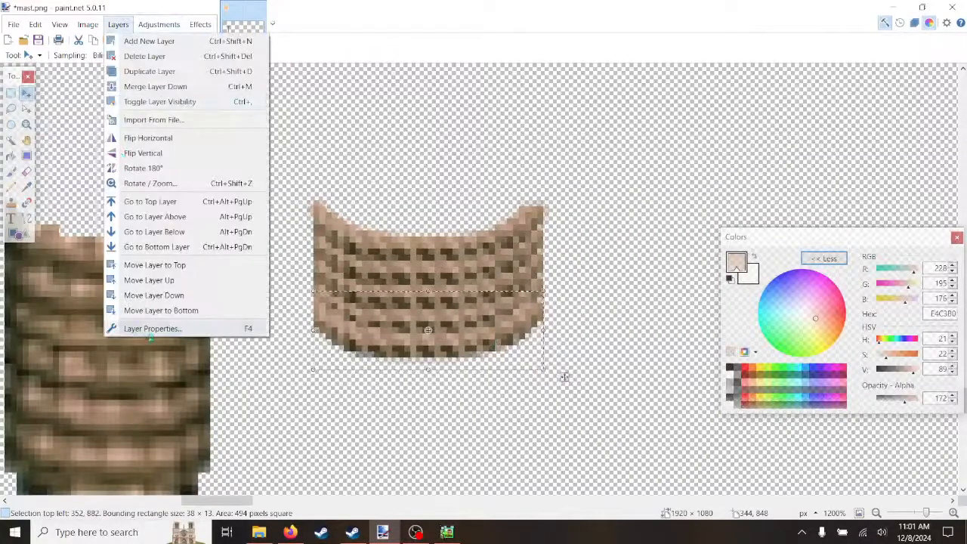
click(161, 310)
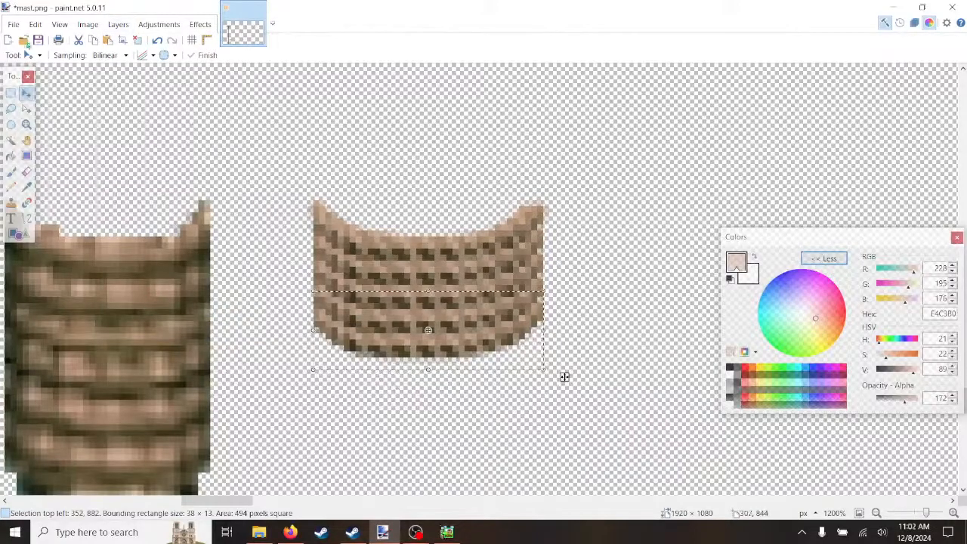
Step: Flatten the stacked strand layers into a single layer and clear the selection
click(88, 24)
click(113, 191)
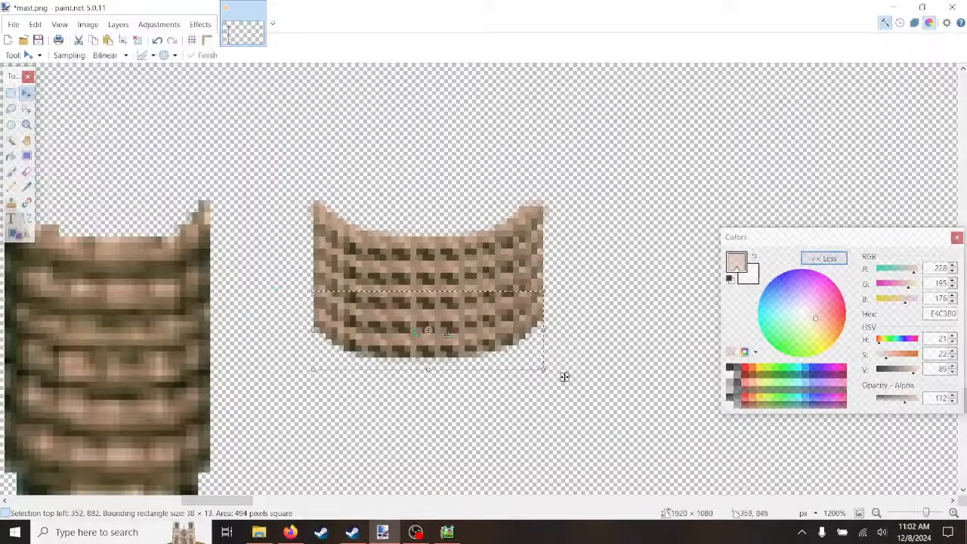
click(36, 24)
click(51, 166)
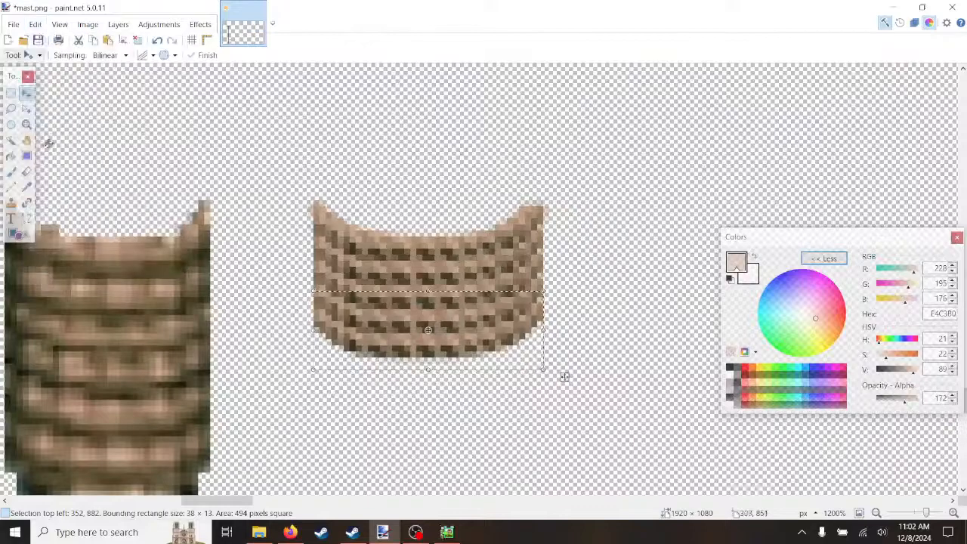
click(35, 26)
click(60, 263)
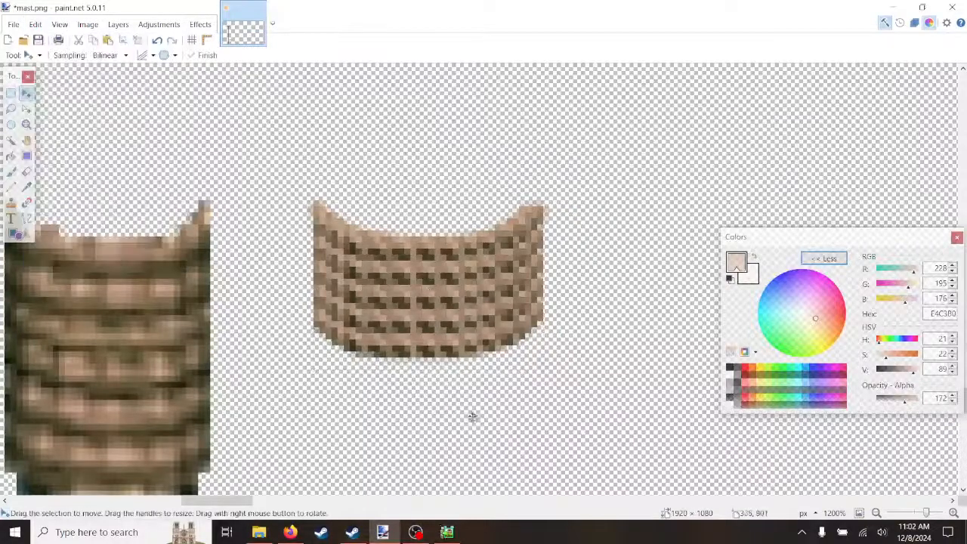
Step: Set the light tone's opacity to 41 and pencil faint highlights over scattered dark marks across the stacked rope rows
scroll(471, 417, down, 8)
scroll(505, 430, down, 1)
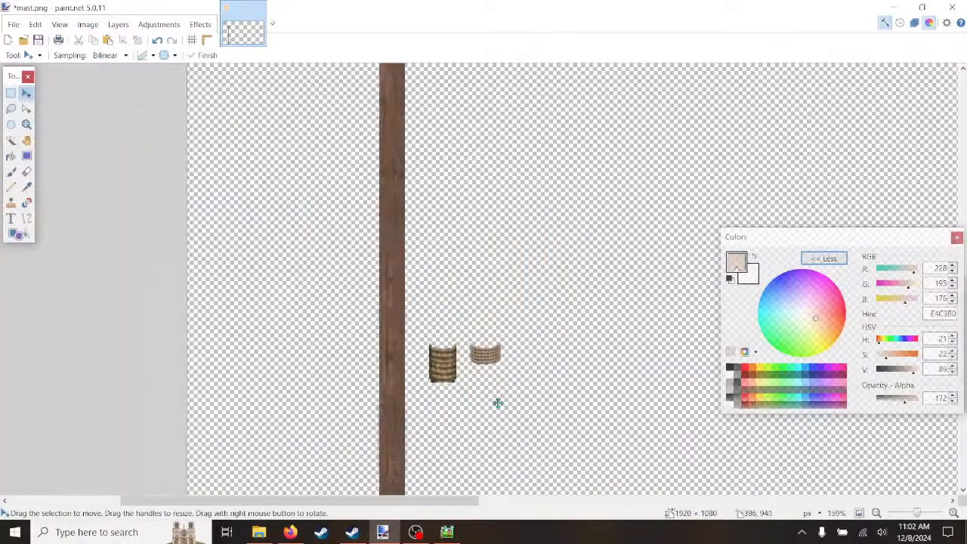
scroll(498, 403, up, 9)
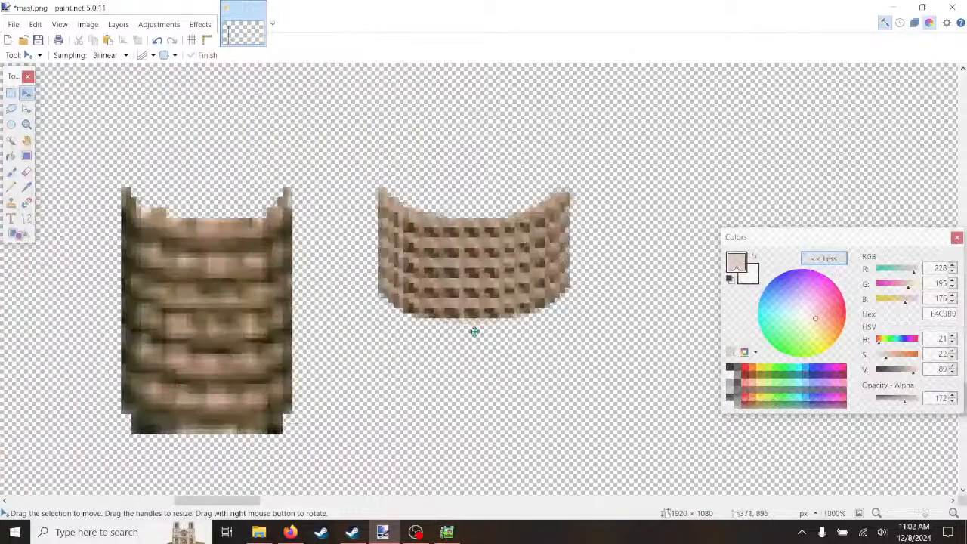
scroll(469, 333, up, 1)
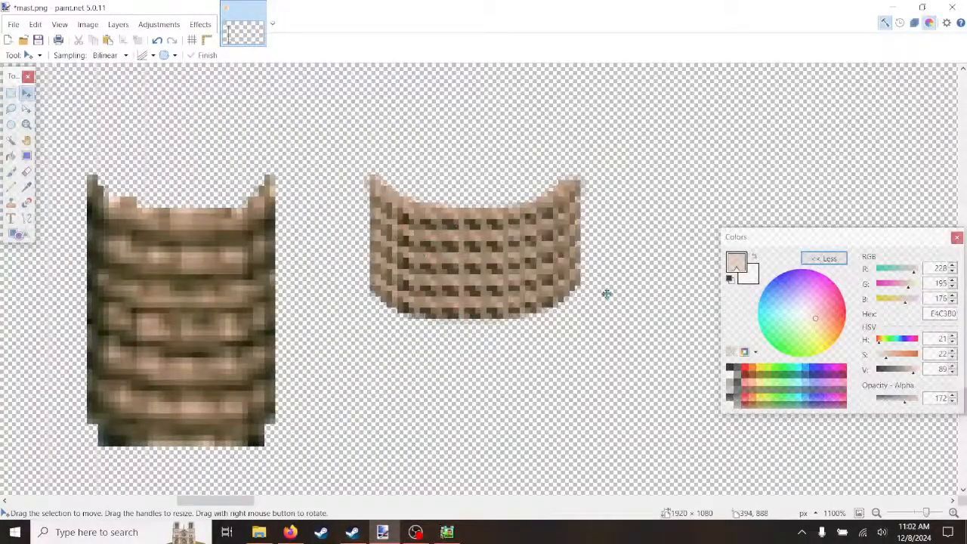
scroll(612, 298, down, 9)
scroll(624, 322, up, 10)
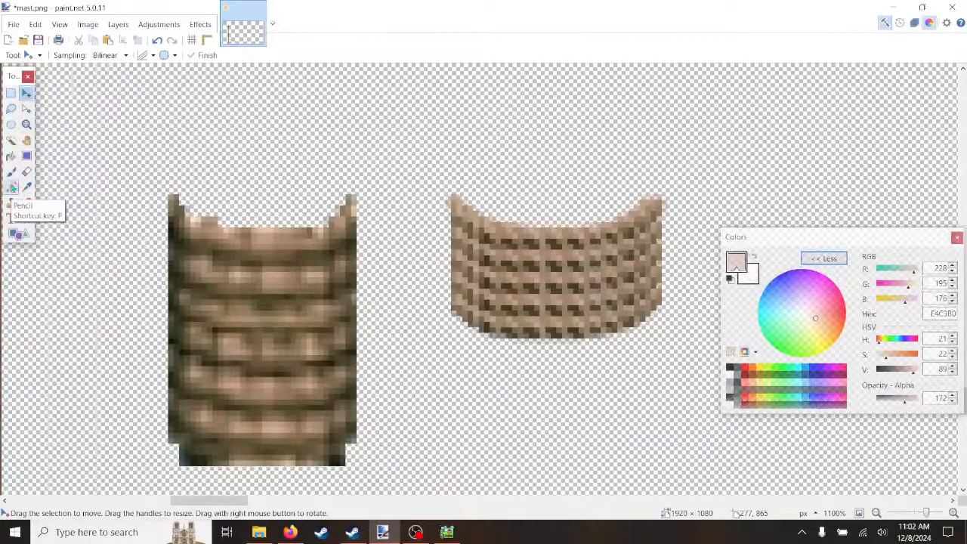
click(13, 187)
click(896, 401)
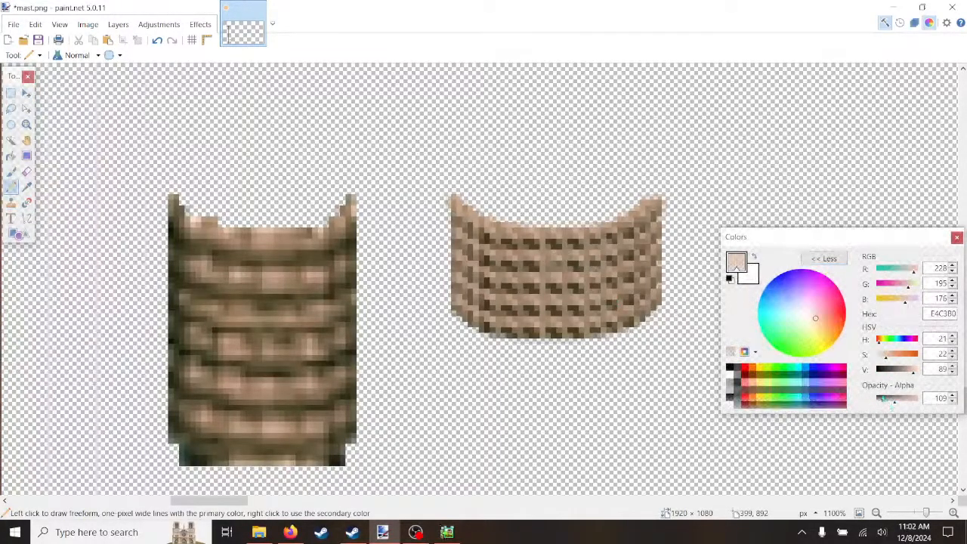
click(889, 401)
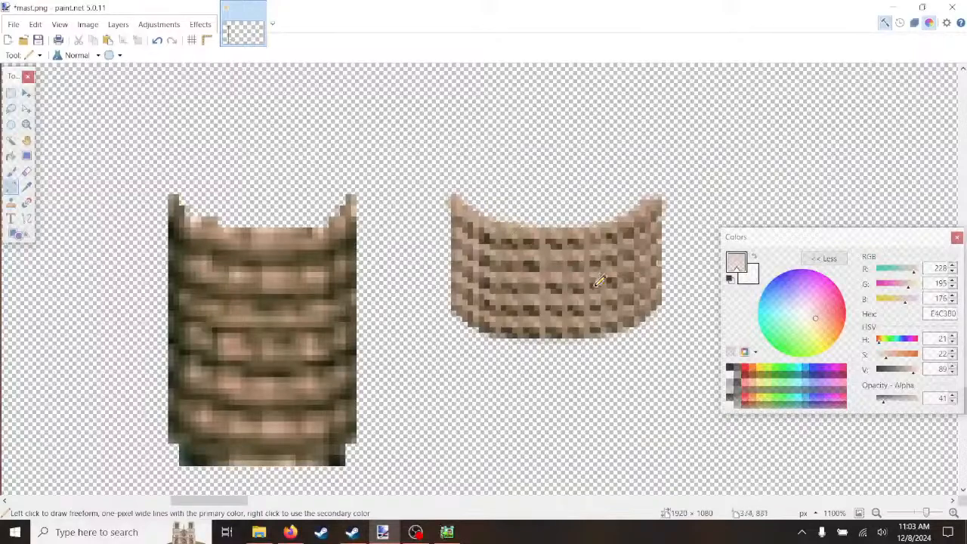
Step: Sample the dark brown 554830 from the rope and pencil irregular dark marks across its rows, lowering the opacity to 116 for softer shading
scroll(638, 311, down, 9)
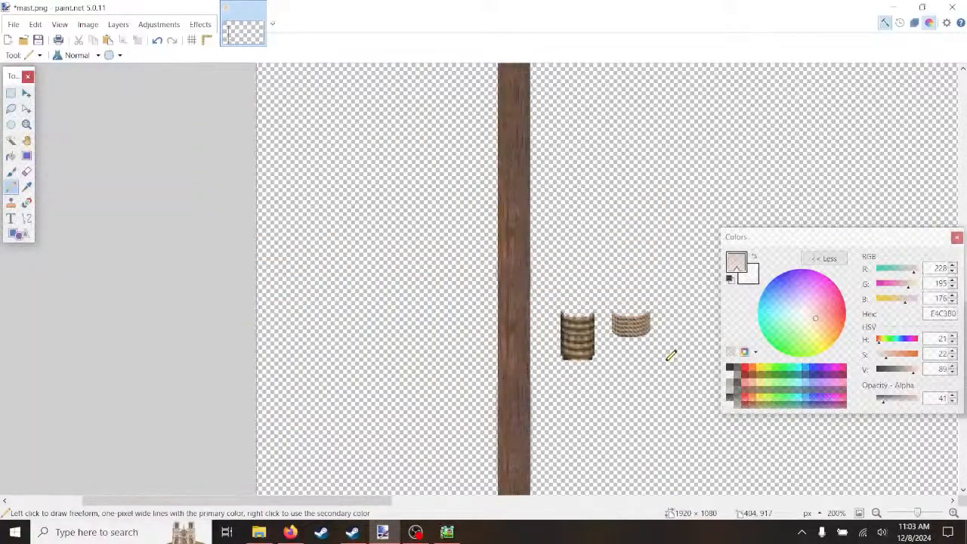
scroll(657, 347, up, 10)
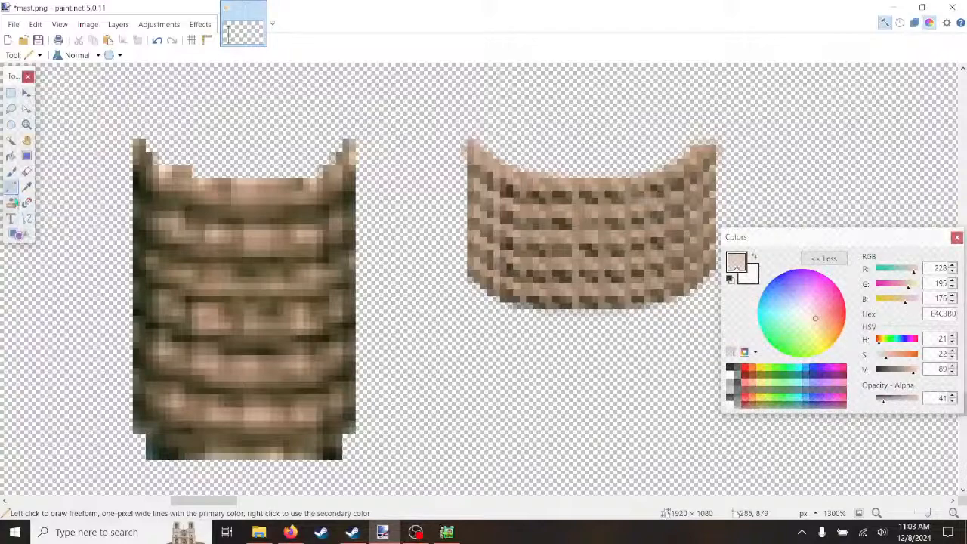
click(26, 187)
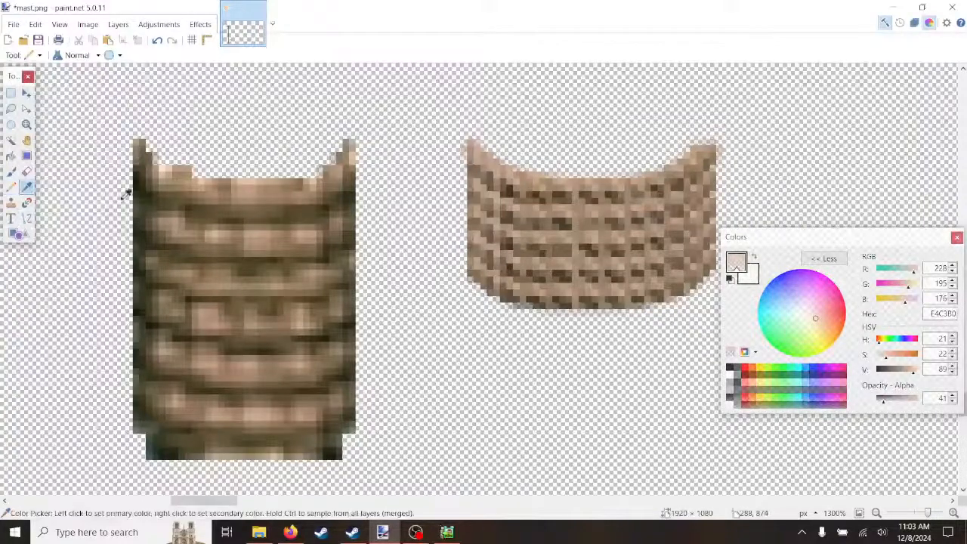
click(541, 275)
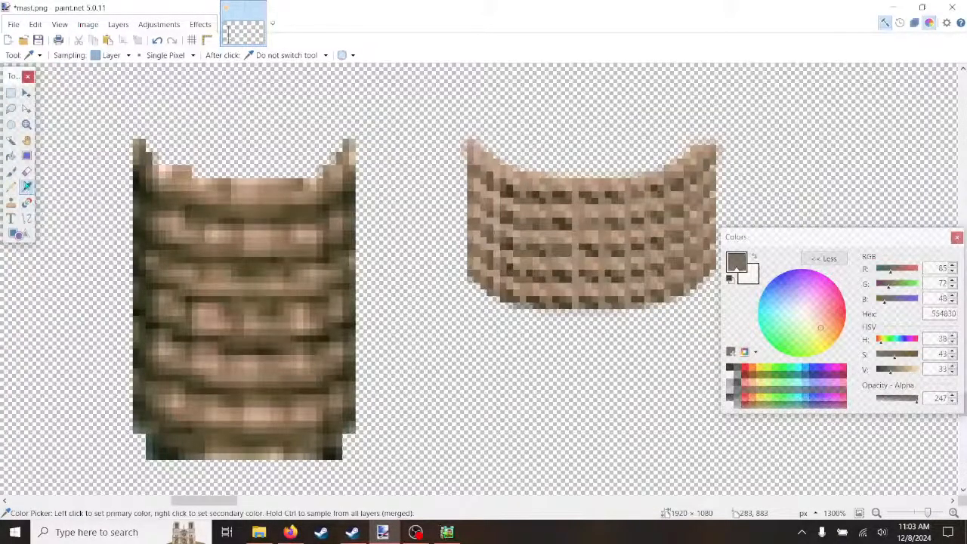
click(10, 187)
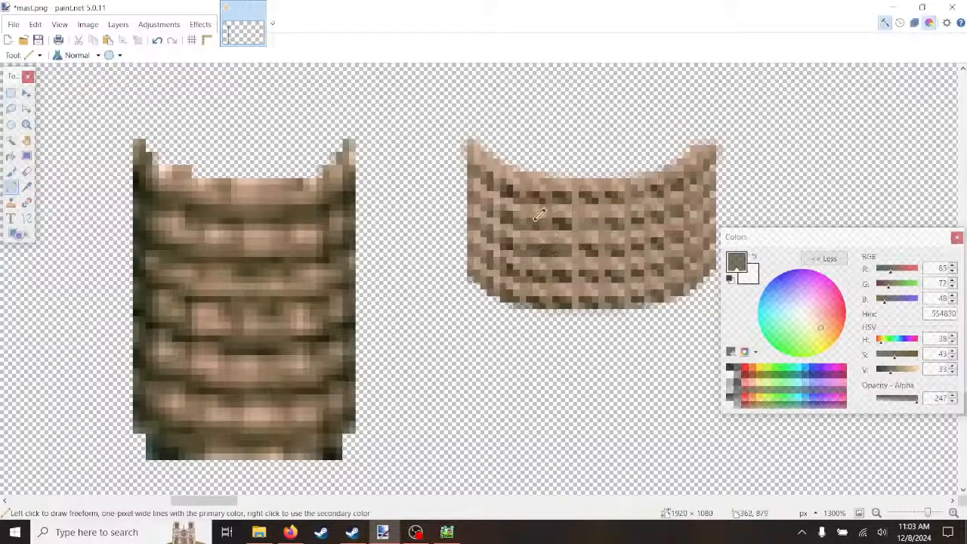
drag(513, 216, 534, 228)
drag(595, 217, 625, 253)
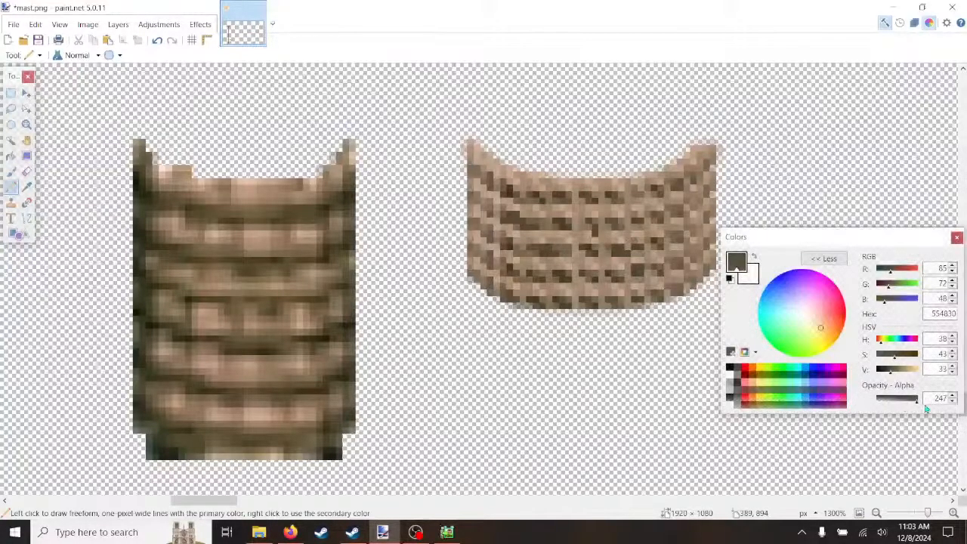
drag(917, 401, 897, 400)
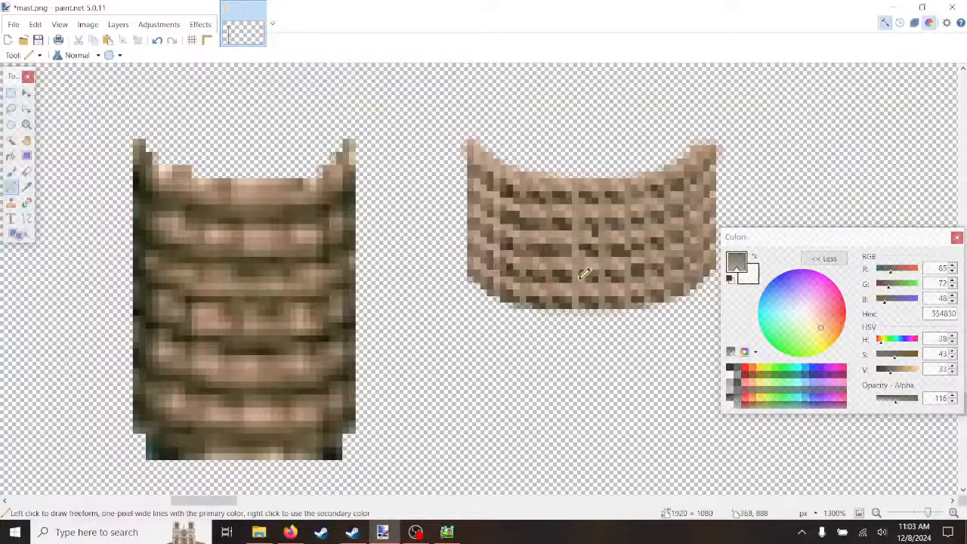
mouse_move(582, 276)
mouse_down()
mouse_move(565, 258)
mouse_move(586, 278)
mouse_up()
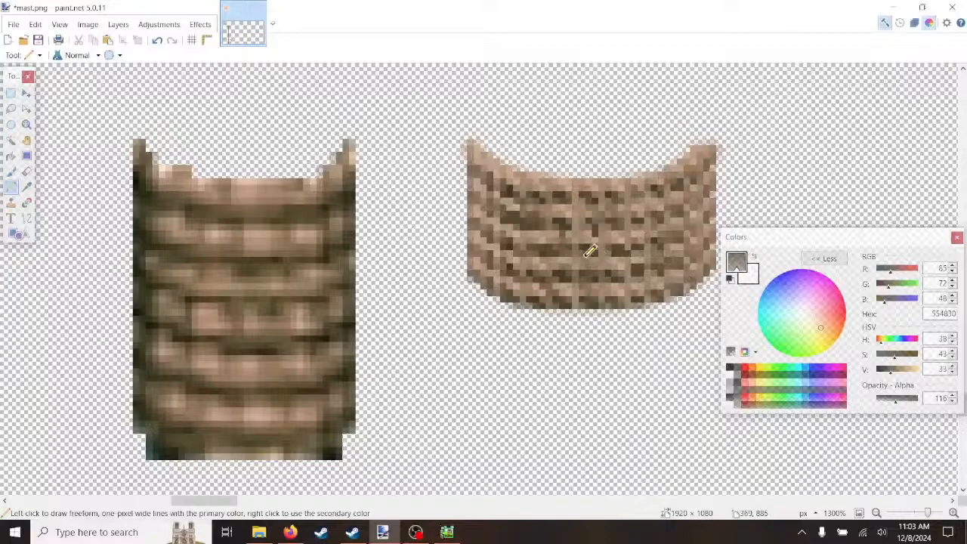
Step: Select the 38 × 26 pixel area around the five-row rope and place a pasted copy 20 pixels lower, at 352, 887
ctrl+scroll(652, 277, down, 8)
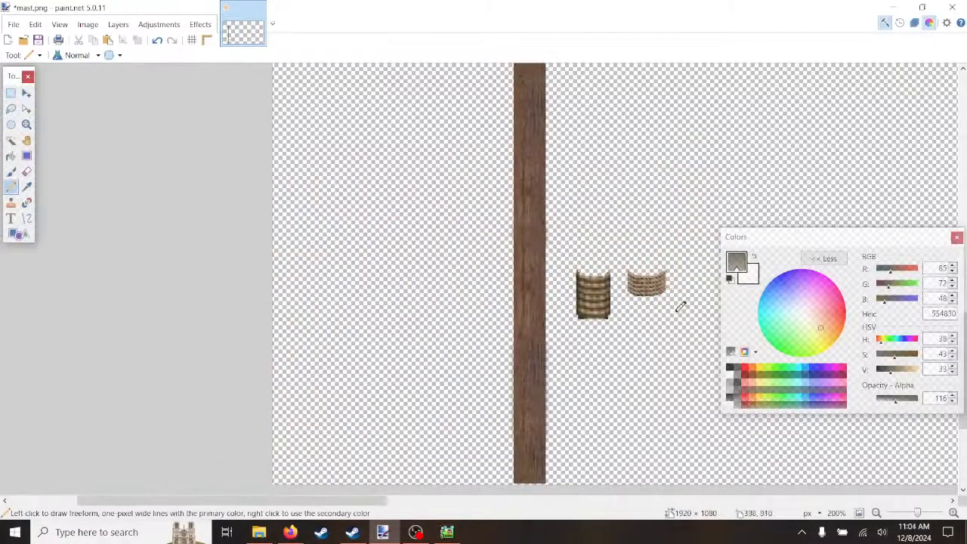
ctrl+scroll(675, 298, up, 6)
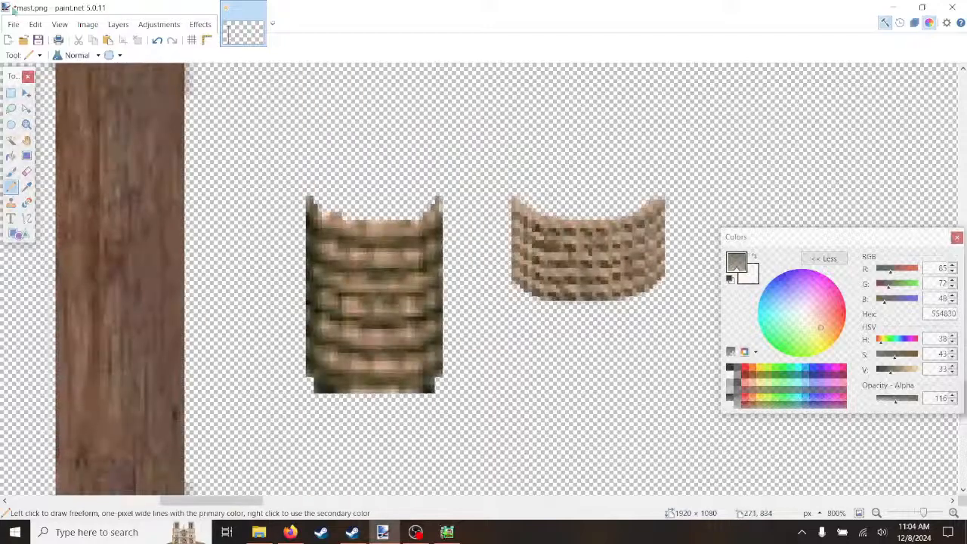
click(10, 92)
ctrl+scroll(592, 211, up, 3)
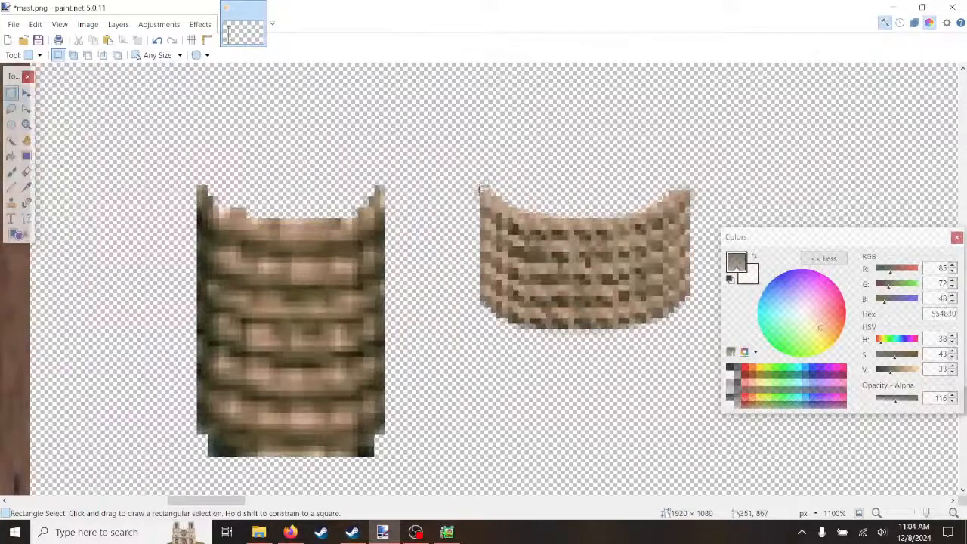
drag(480, 186, 685, 327)
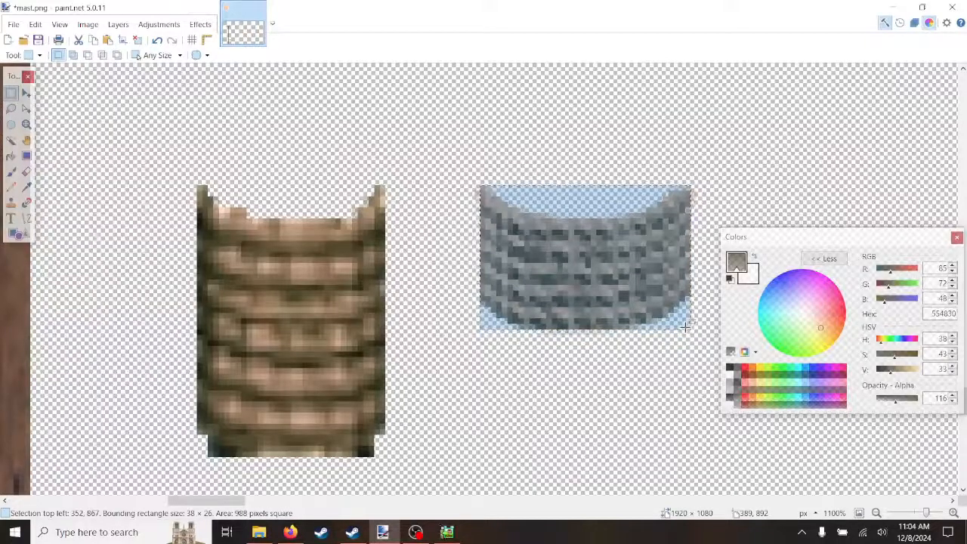
key(ctrl+v)
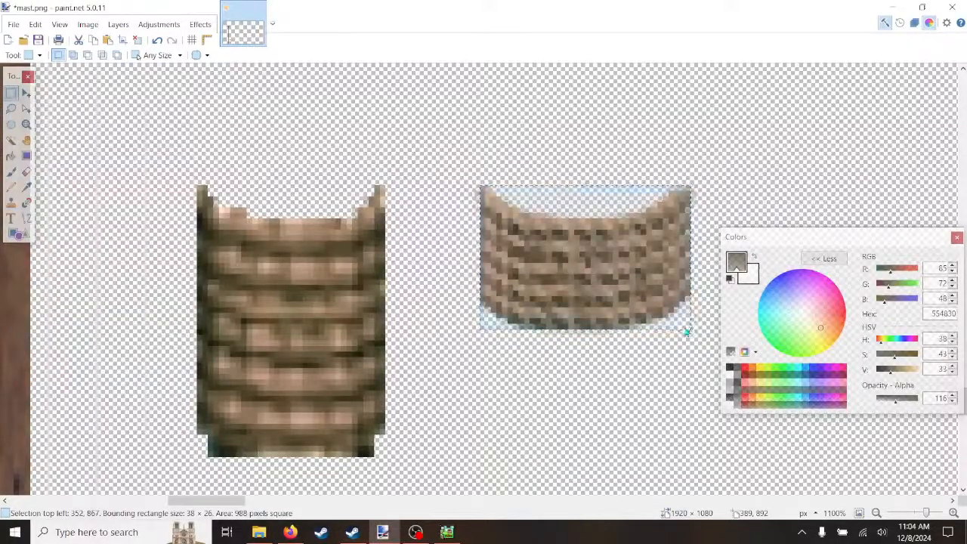
drag(709, 342, 709, 452)
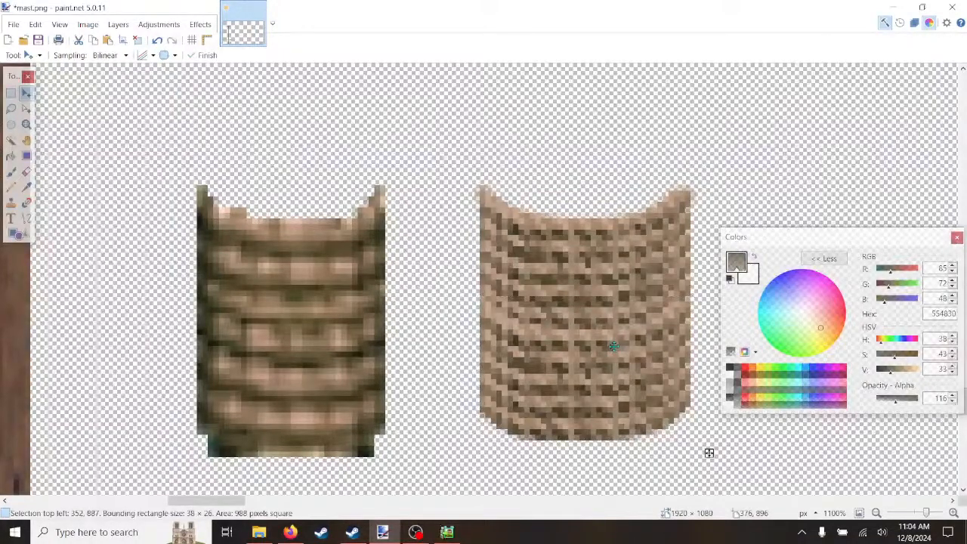
Step: Mirror the pasted rope copy horizontally, fit it to 38 × 26 pixels at 352, 887 beneath the original, and deselect it
drag(613, 347, 597, 346)
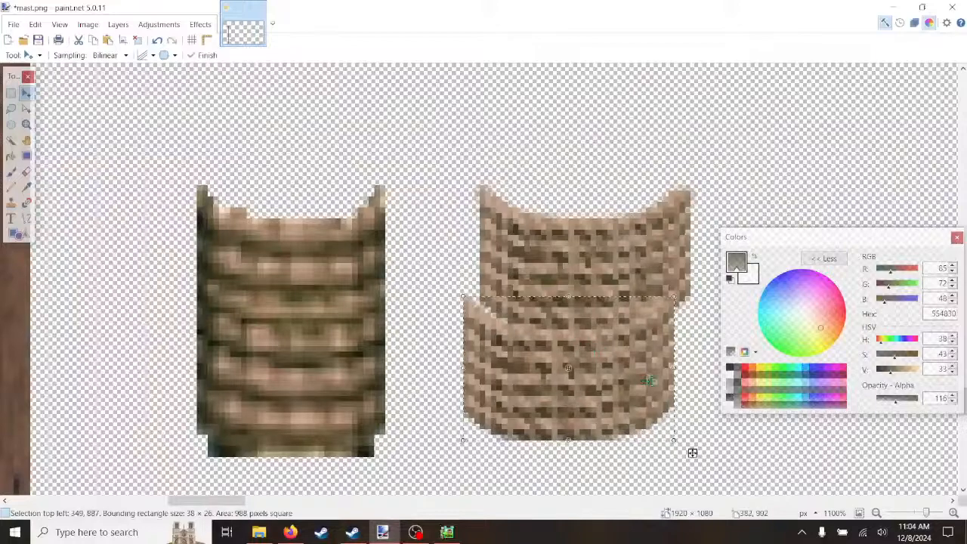
drag(678, 370, 224, 356)
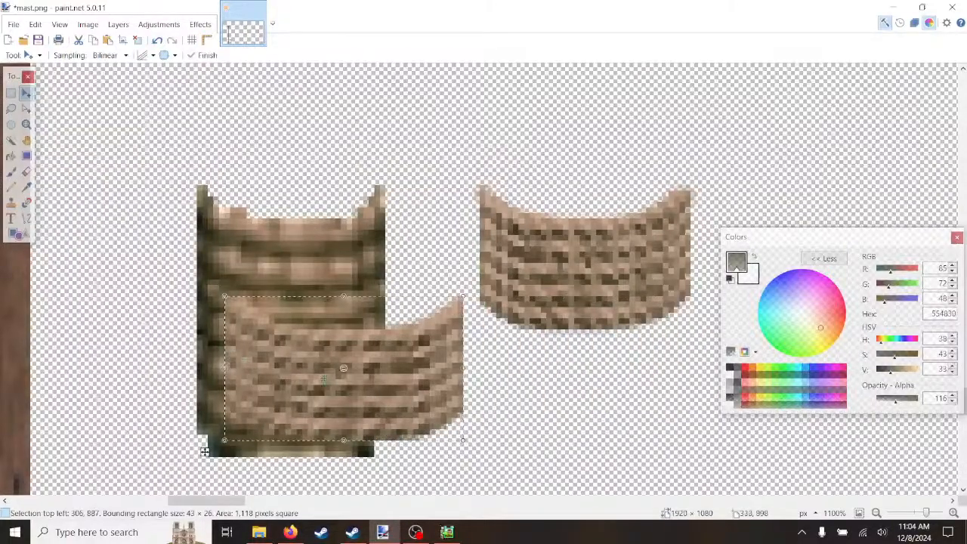
drag(413, 373, 631, 373)
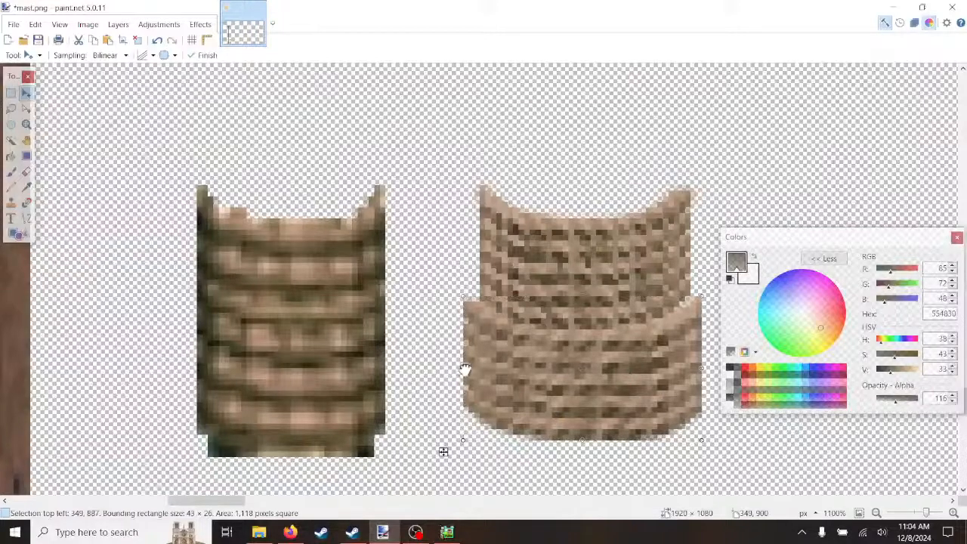
drag(460, 369, 476, 368)
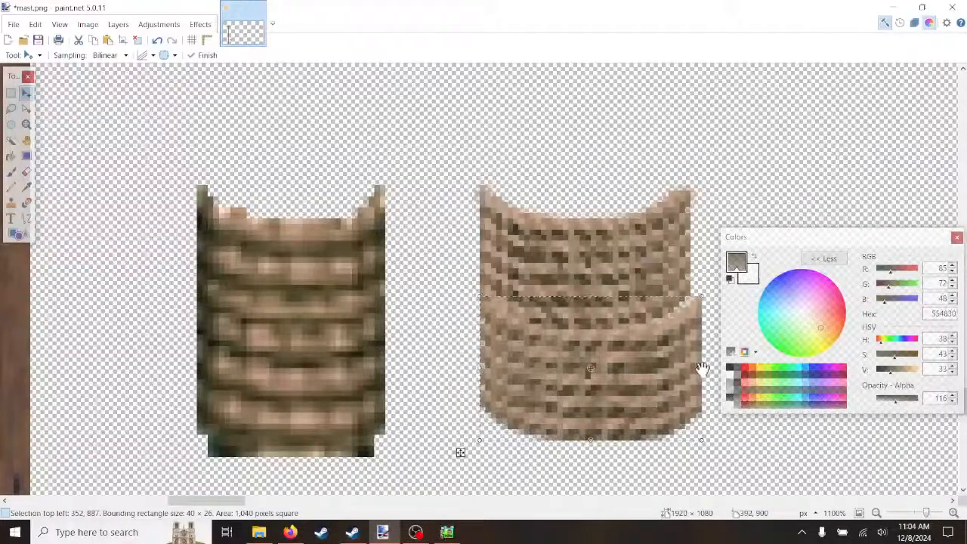
drag(702, 369, 661, 397)
scroll(661, 398, down, 2)
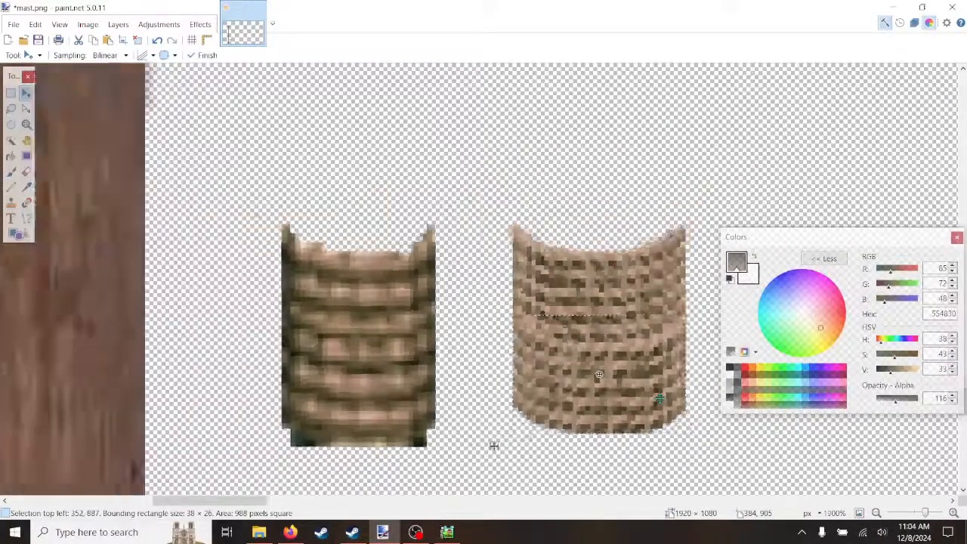
click(11, 92)
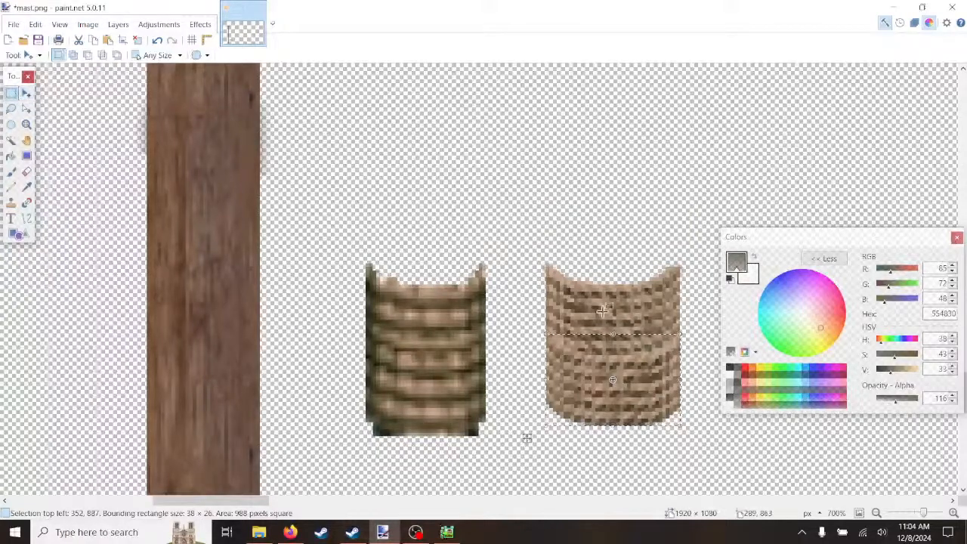
click(542, 220)
scroll(644, 353, down, 7)
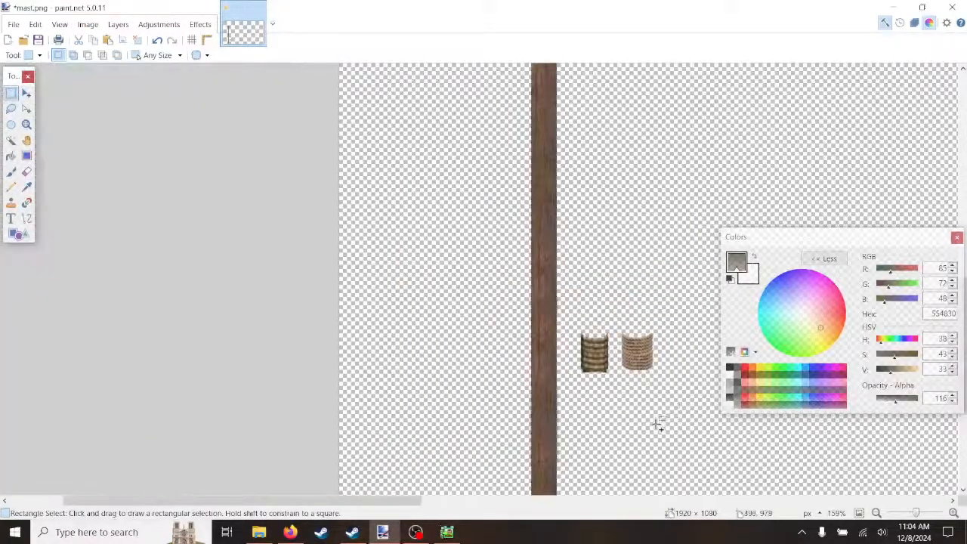
scroll(658, 416, down, 1)
scroll(655, 416, down, 3)
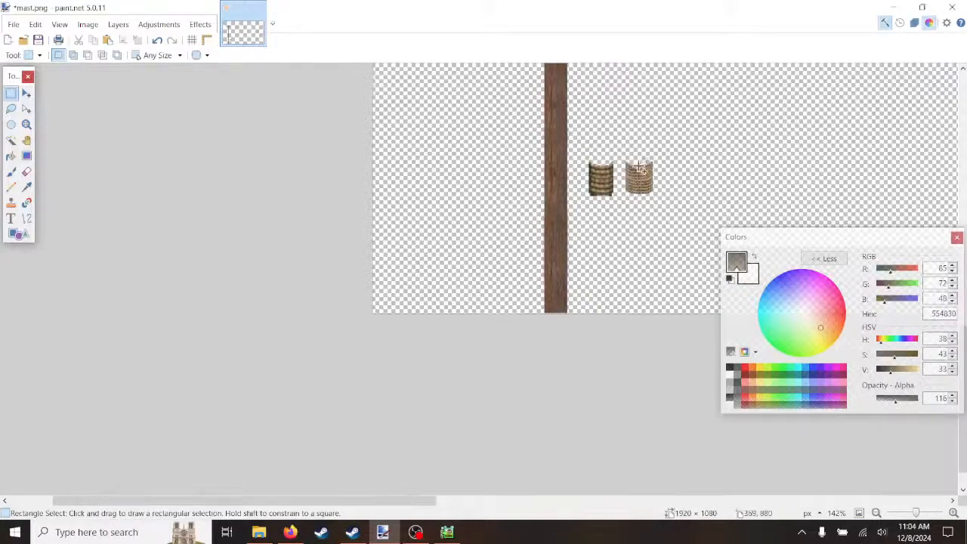
scroll(648, 188, up, 10)
scroll(659, 227, up, 2)
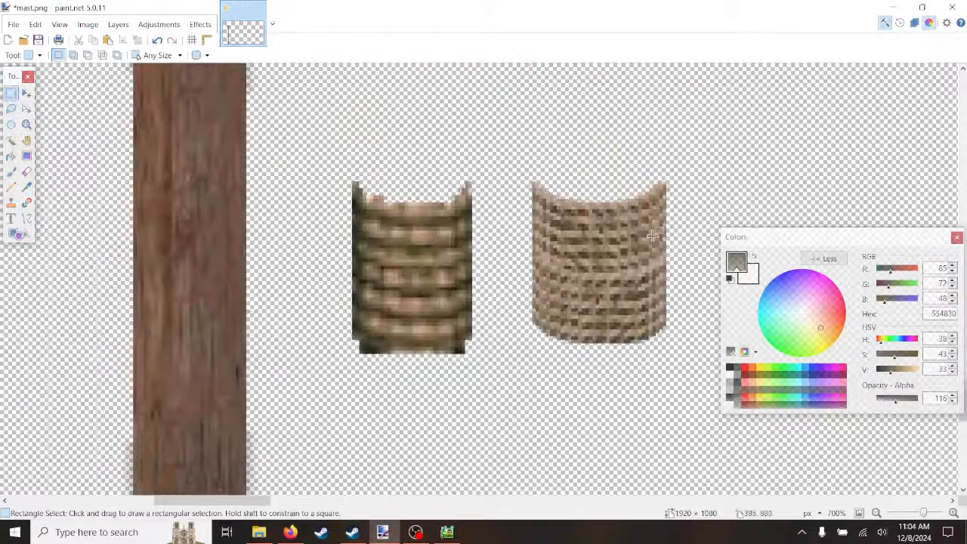
Step: Reselect the lower rope copy, move it up to 352, 881 so it overlaps the original, and flatten the image
click(159, 41)
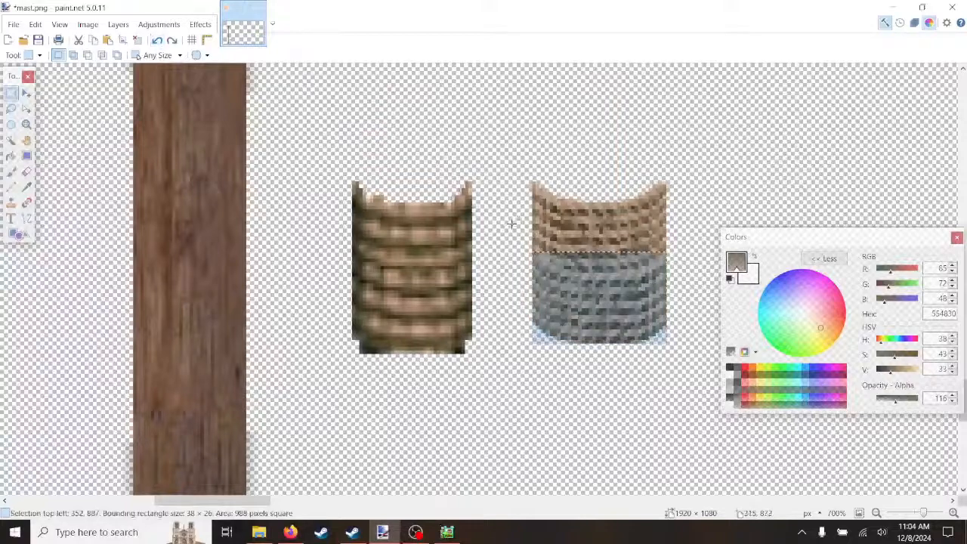
drag(632, 282, 632, 257)
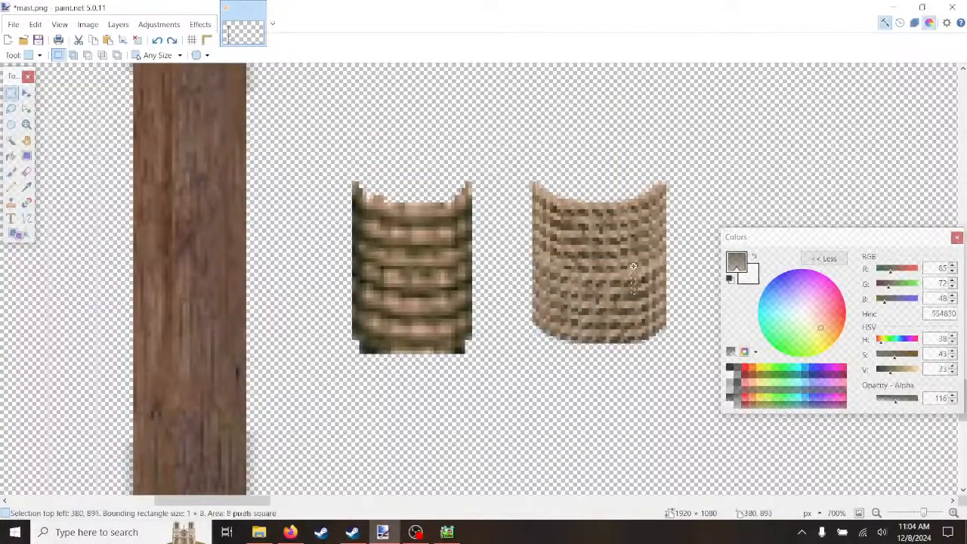
click(156, 40)
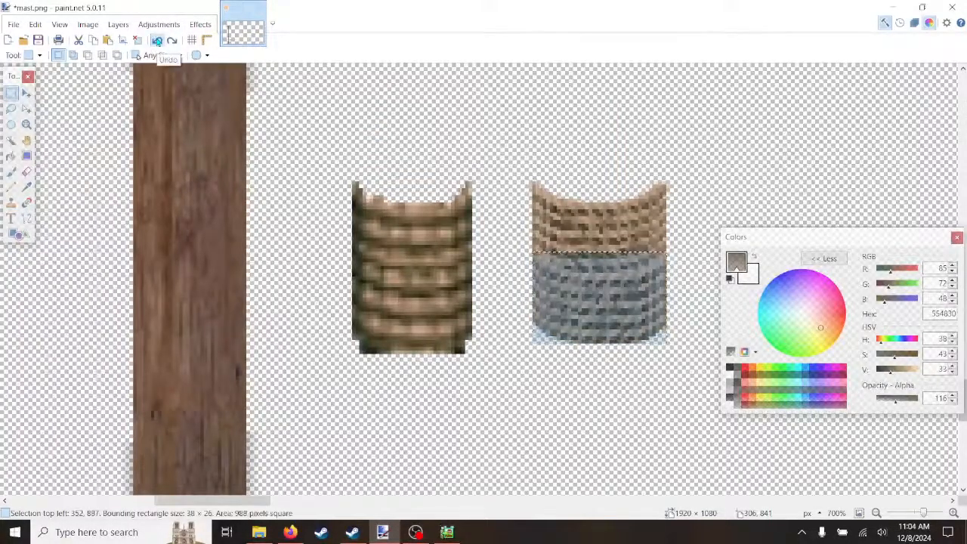
key(m)
drag(512, 352, 513, 335)
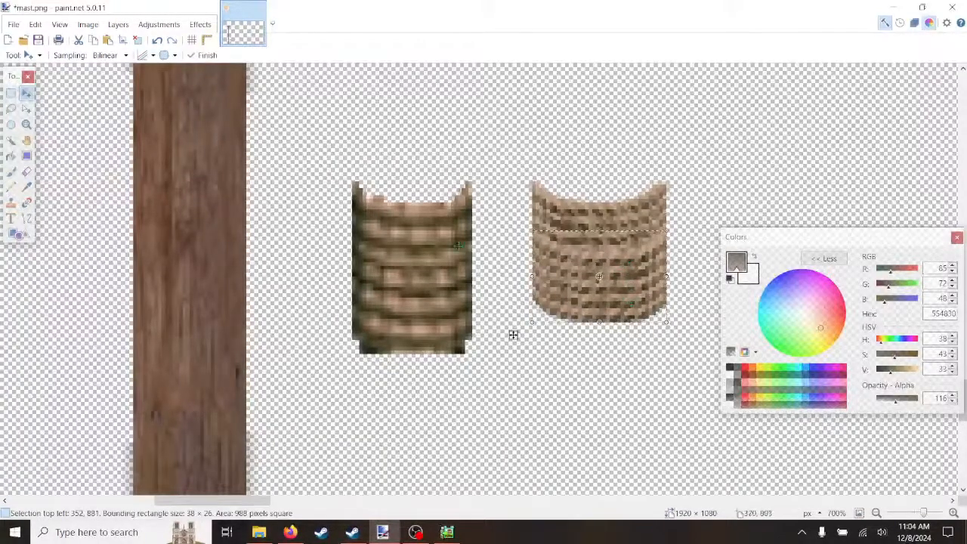
click(10, 91)
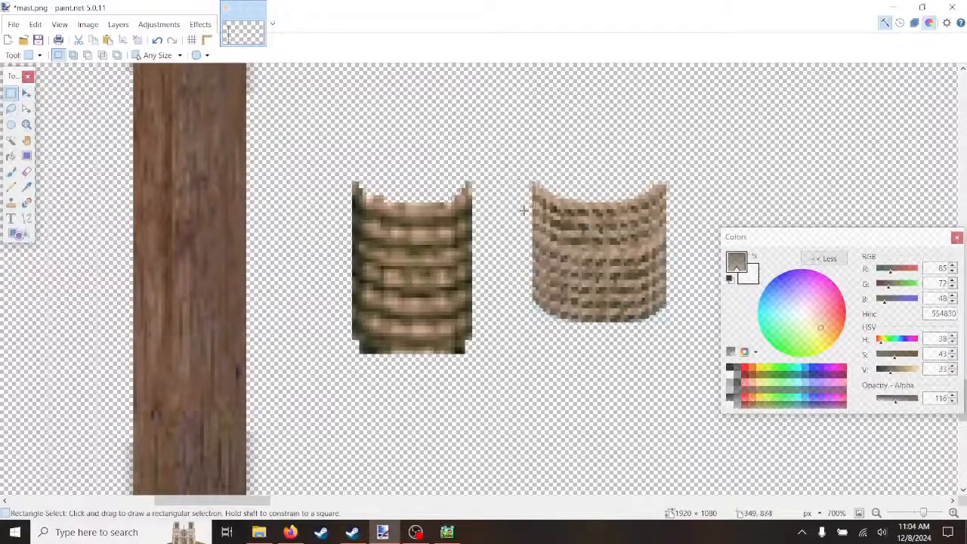
click(84, 27)
click(100, 187)
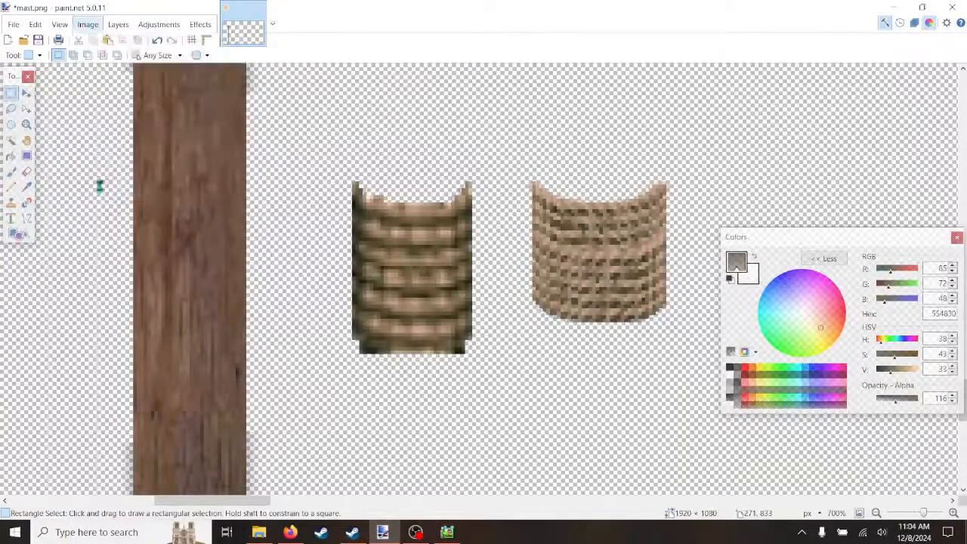
Step: Cut the 40 × 52 pixel area around the finished rope wrap and paste it over the mast at 236, 876
drag(526, 167, 278, 414)
key(Delete)
key(ctrl+v)
drag(111, 304, 122, 305)
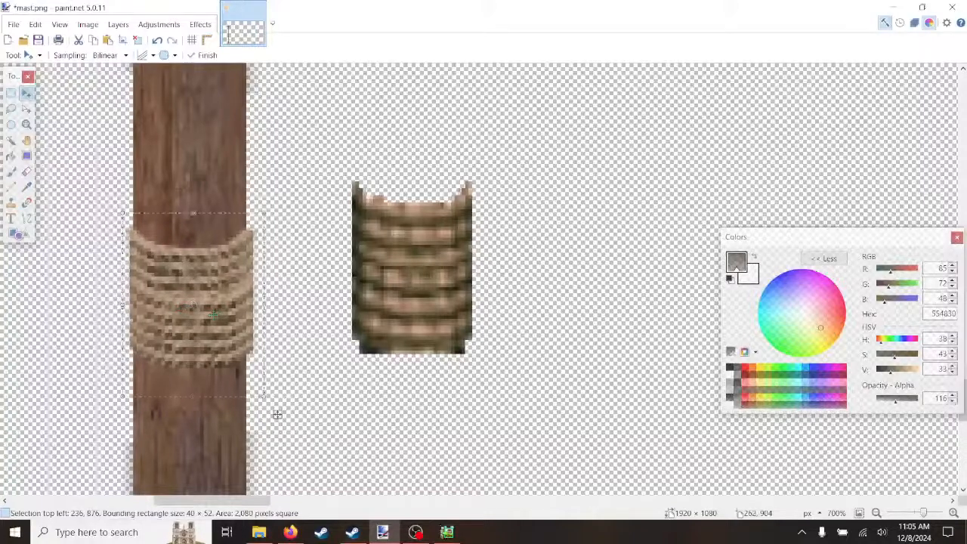
drag(214, 315, 214, 315)
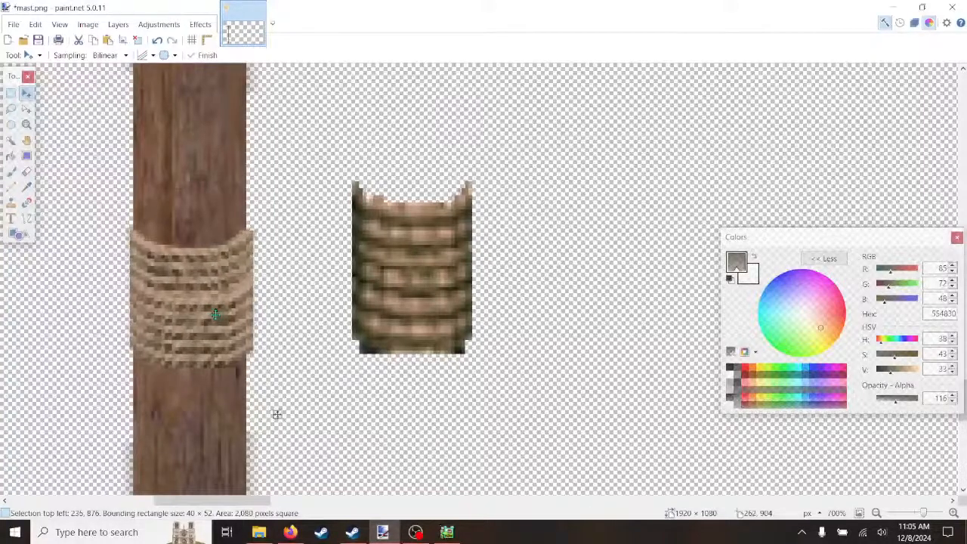
Step: Examine the wrap along the mast, and open the reference photo Photo_1920x1080_2024-12-07_18-27-55.png to study the ship's masts
scroll(250, 367, down, 5)
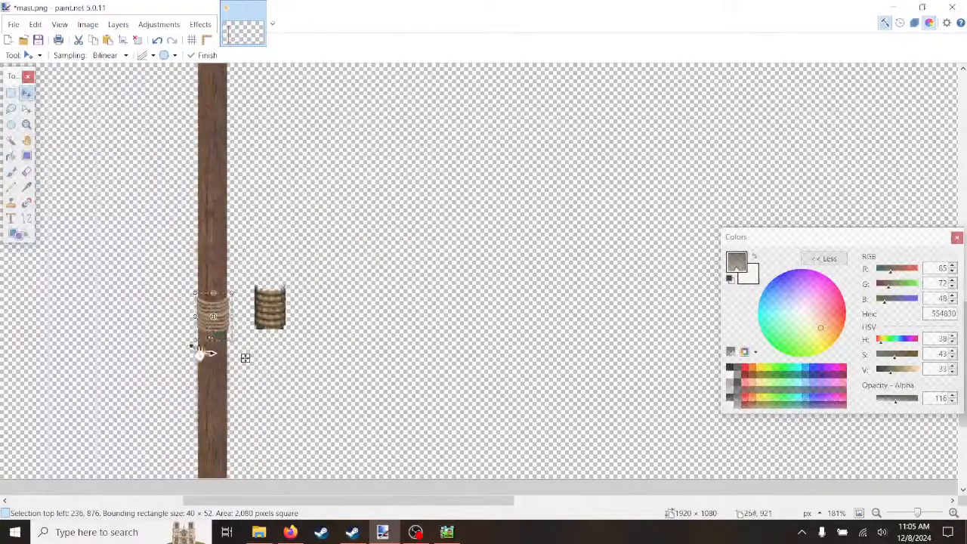
scroll(220, 398, down, 2)
scroll(220, 393, up, 2)
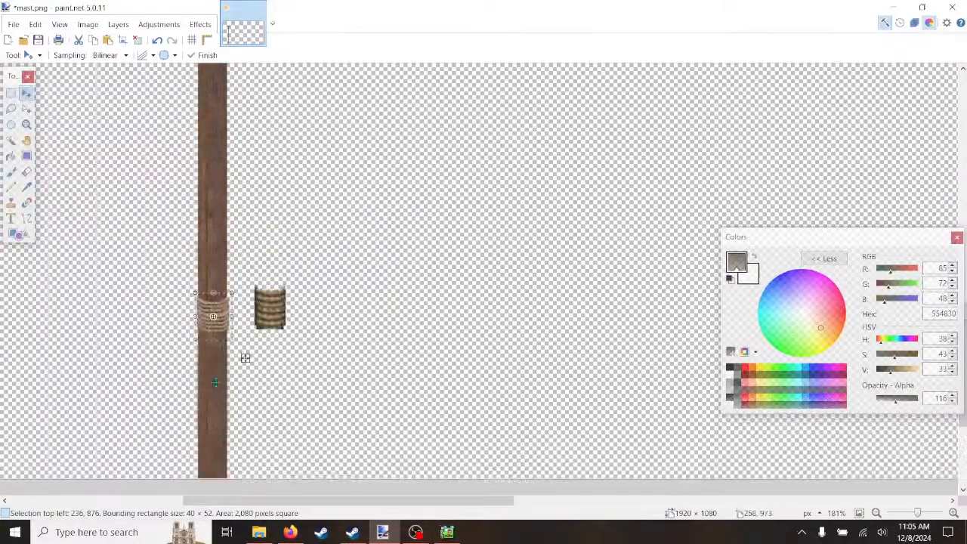
scroll(216, 382, up, 6)
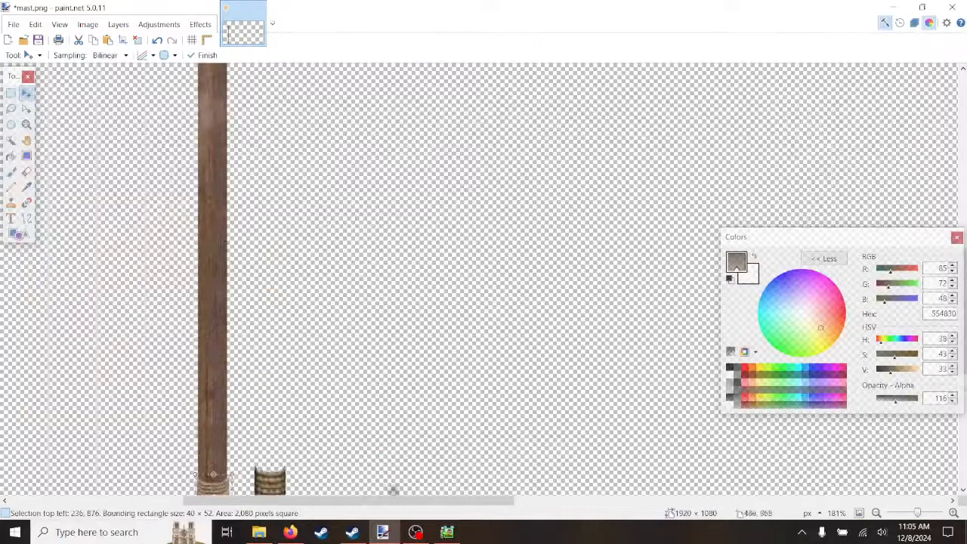
click(13, 25)
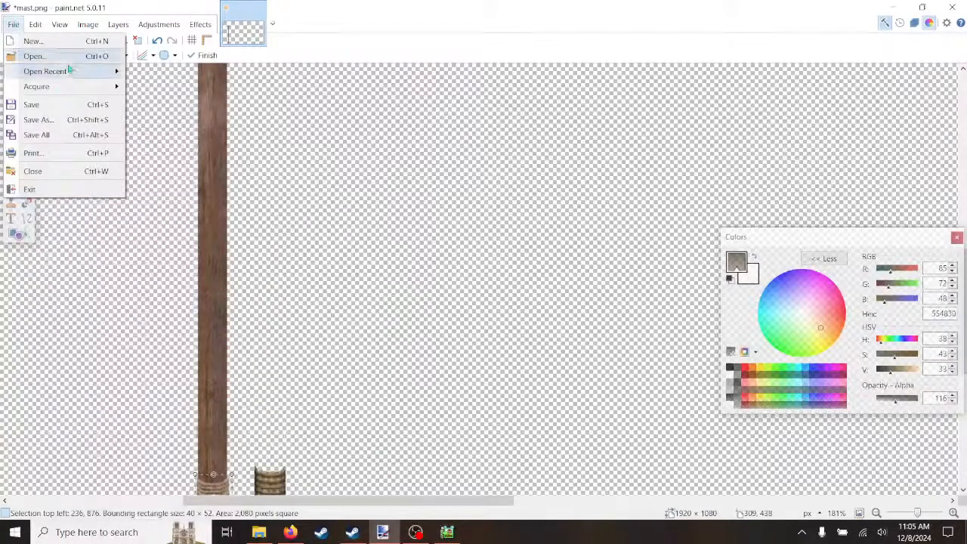
mouse_move(70, 72)
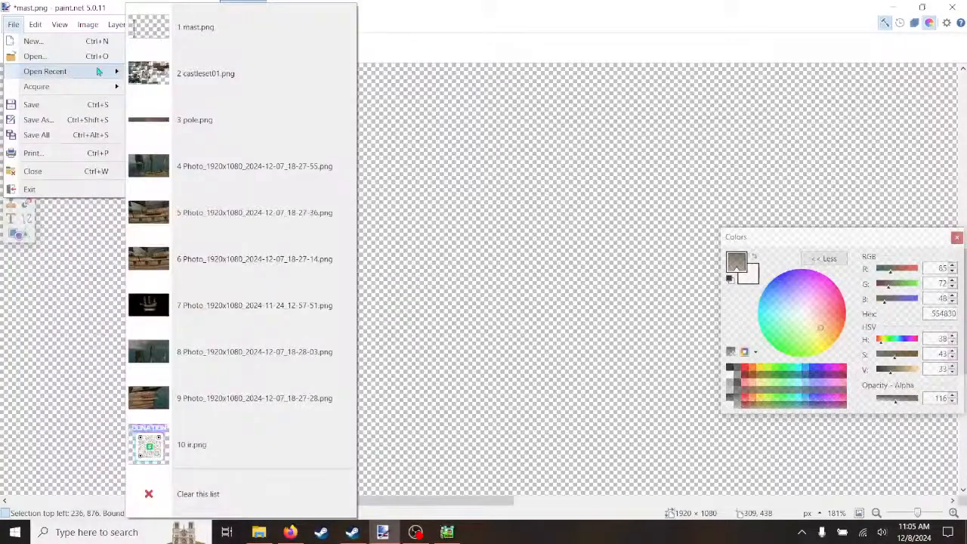
click(192, 166)
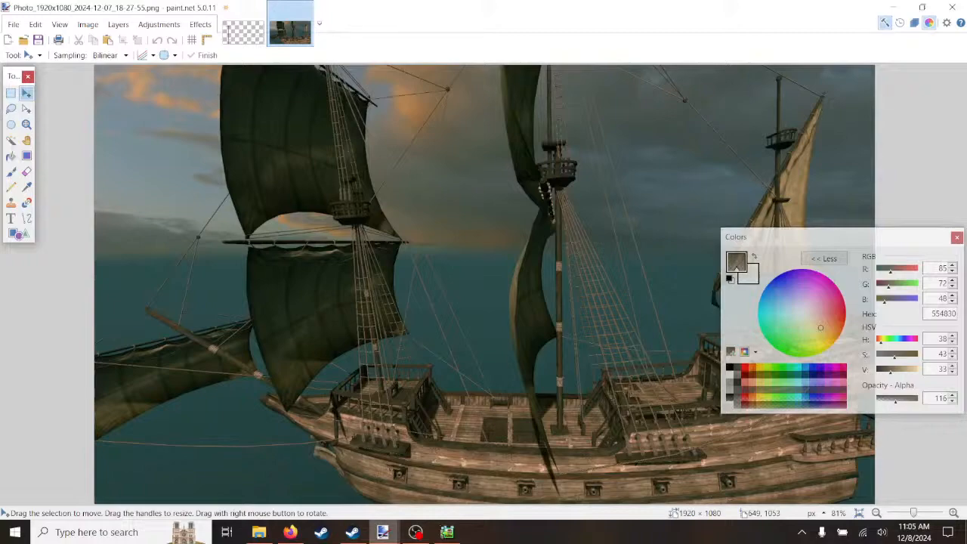
Step: Switch to Pixel Game Maker MV for a brief look, and return to mast.png in paint.net
click(446, 533)
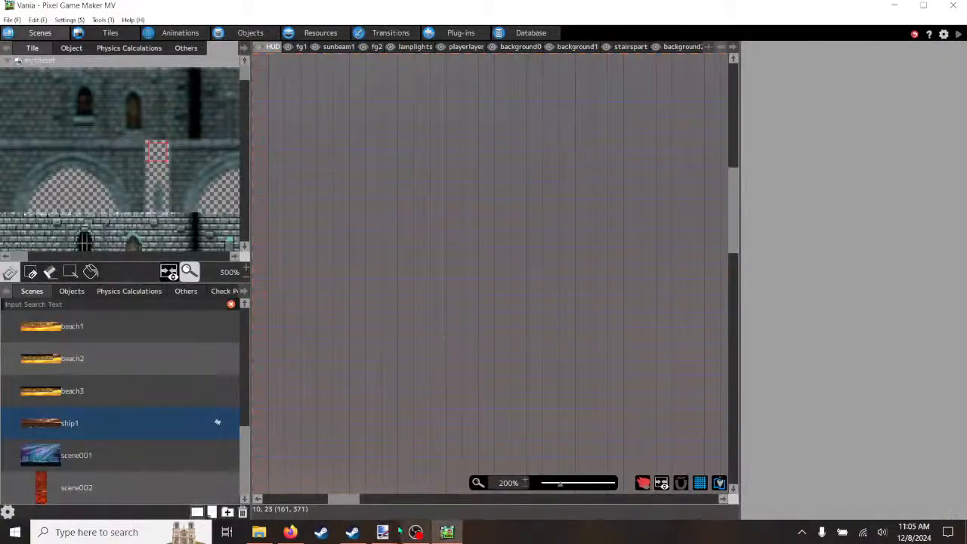
mouse_move(382, 532)
click(320, 467)
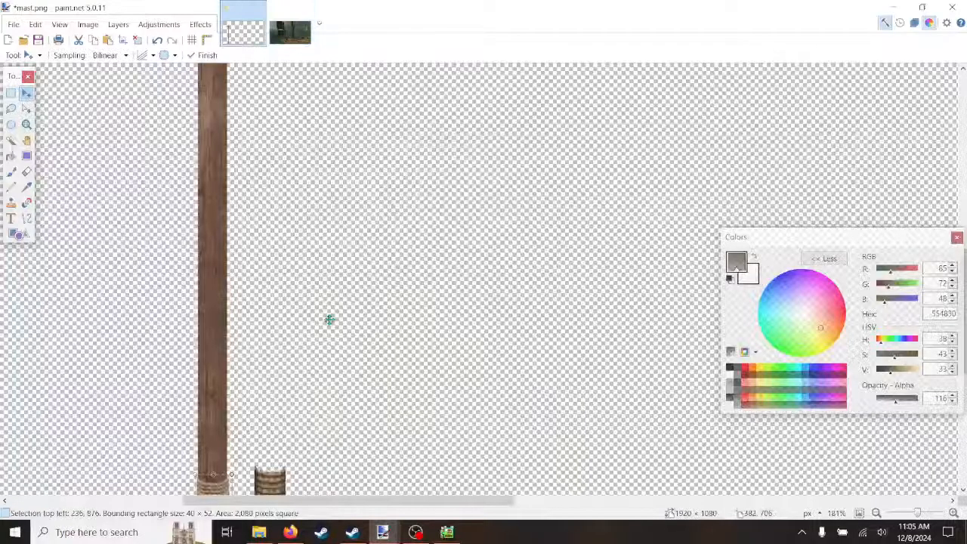
Step: Try to trim the selection to the rope wrap's outline with the Magic Wand at 50% tolerance
scroll(325, 321, down, 3)
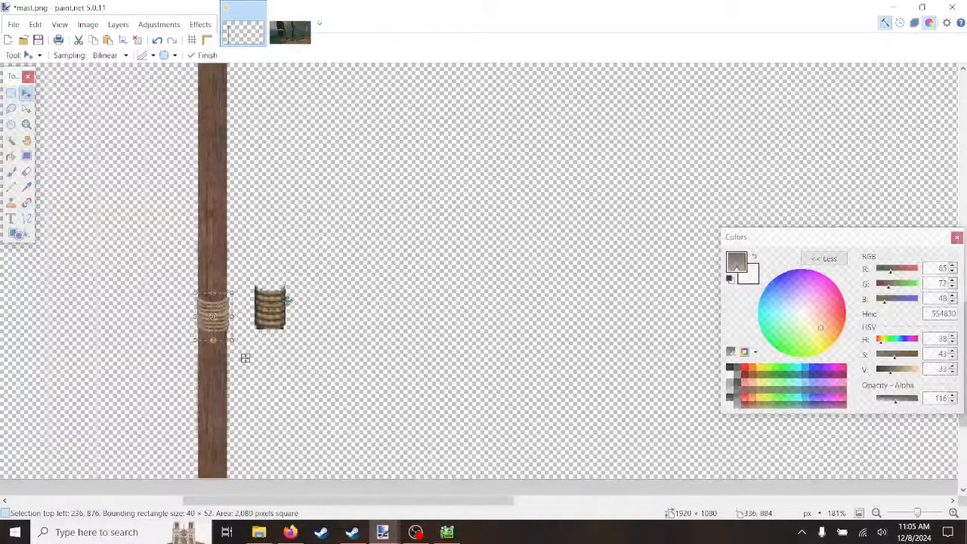
scroll(182, 329, up, 3)
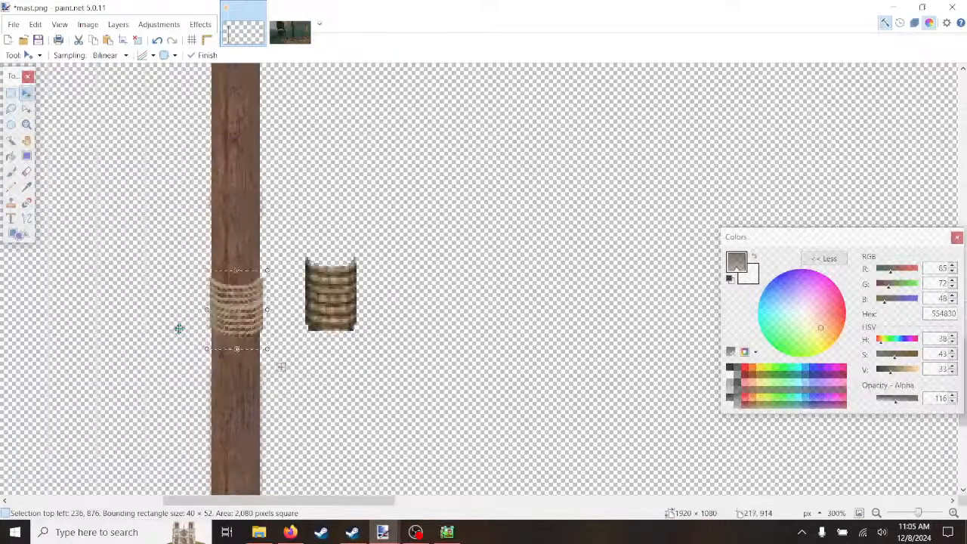
scroll(187, 329, up, 1)
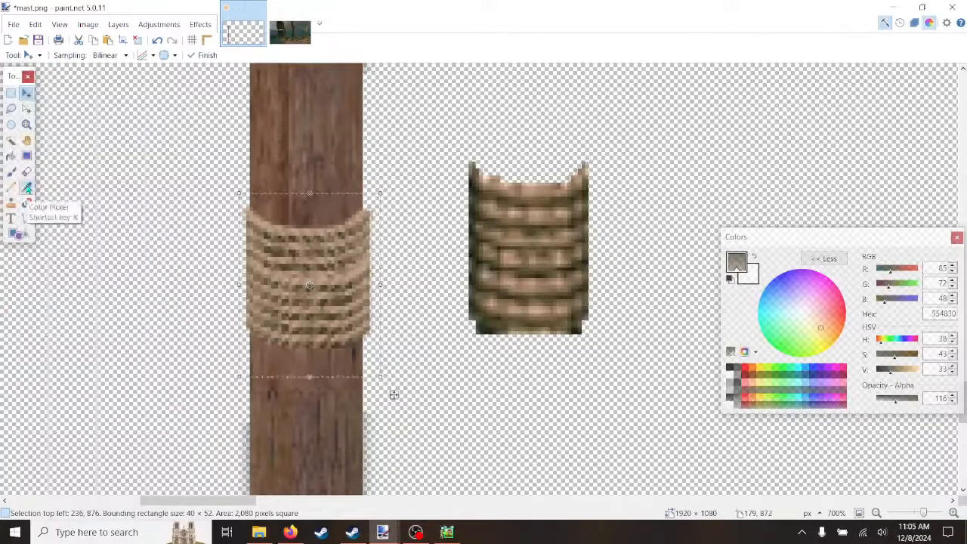
click(11, 140)
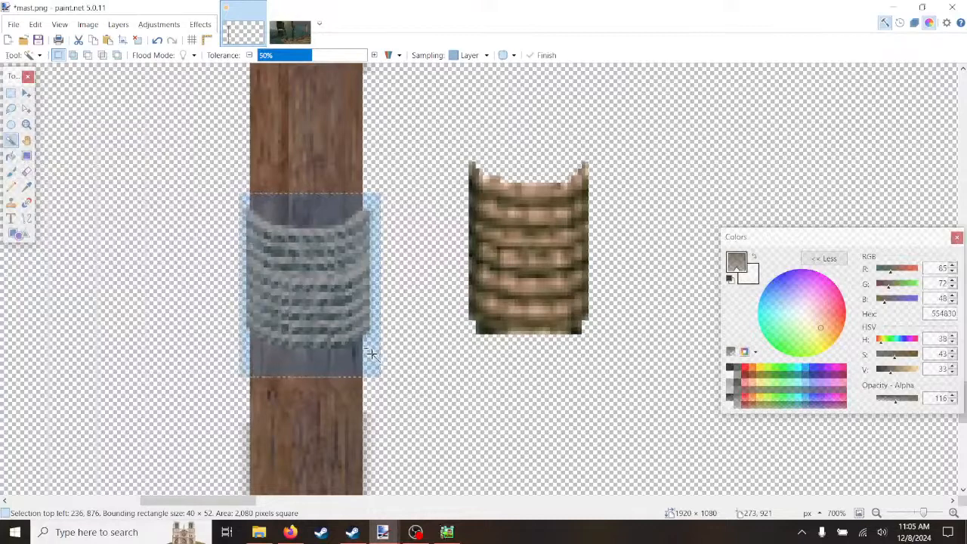
right_click(371, 354)
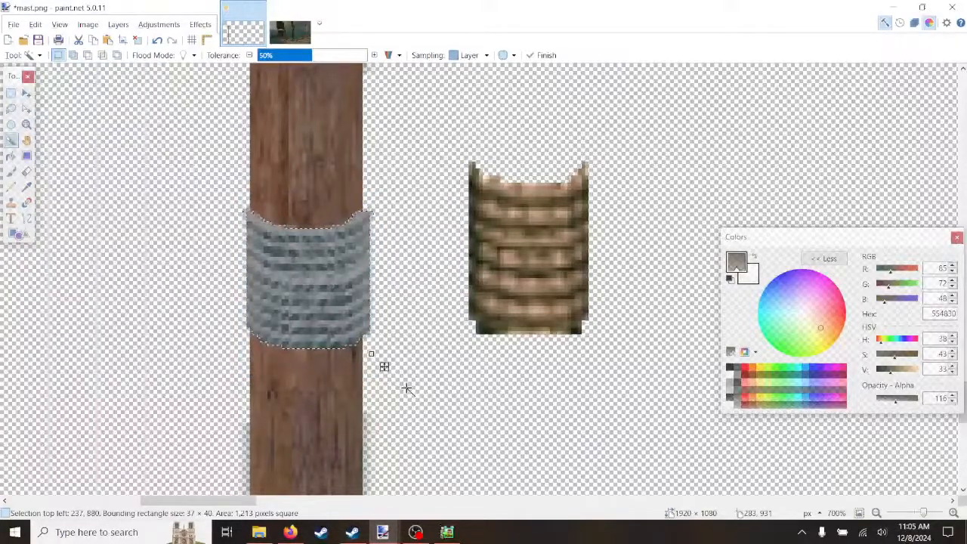
click(157, 39)
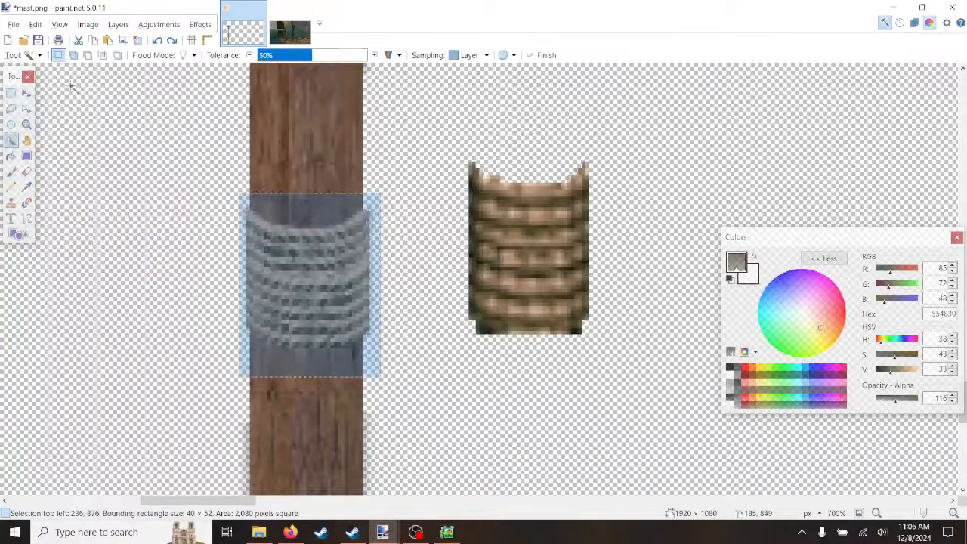
click(172, 41)
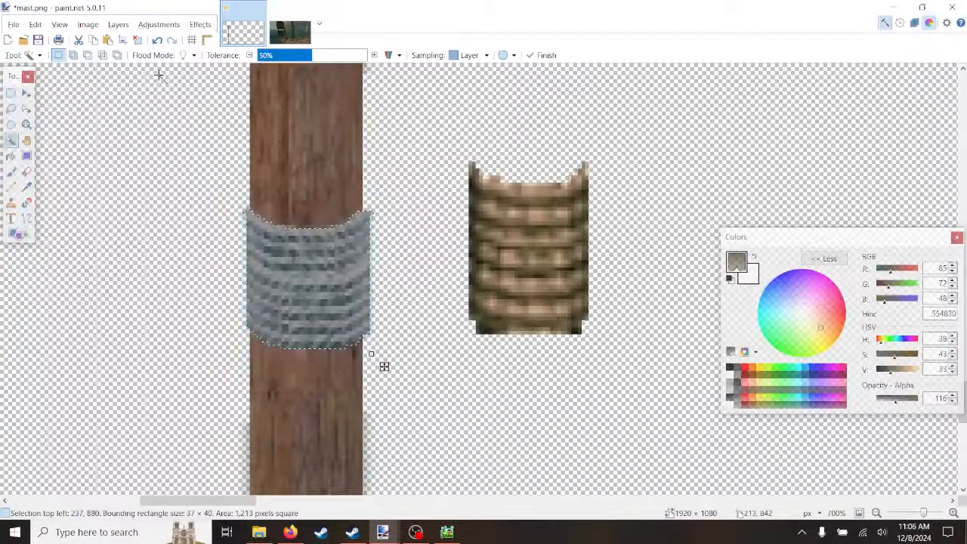
Step: Try adding the mast area below the rope to the selection, and undo back to the 40 × 52 pixel rectangle
click(11, 92)
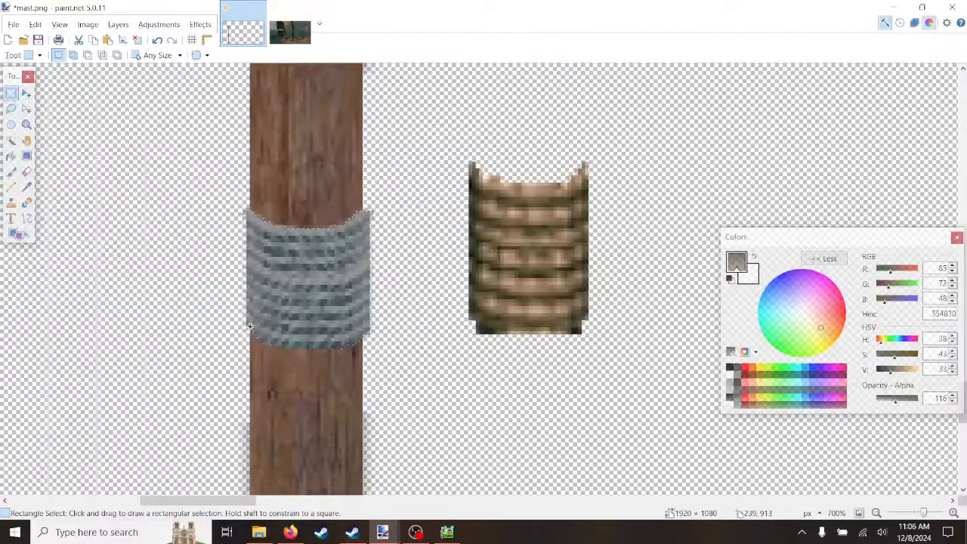
drag(250, 326, 360, 395)
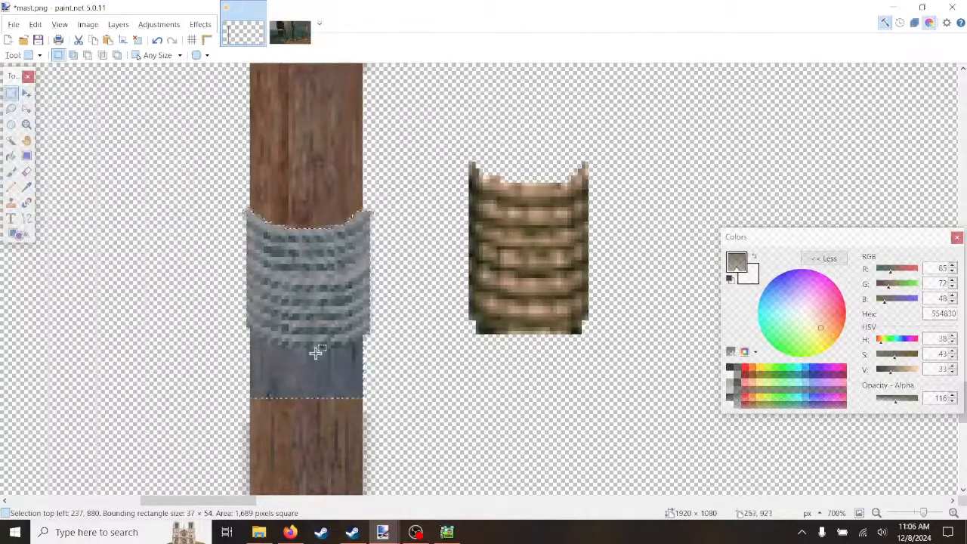
click(157, 41)
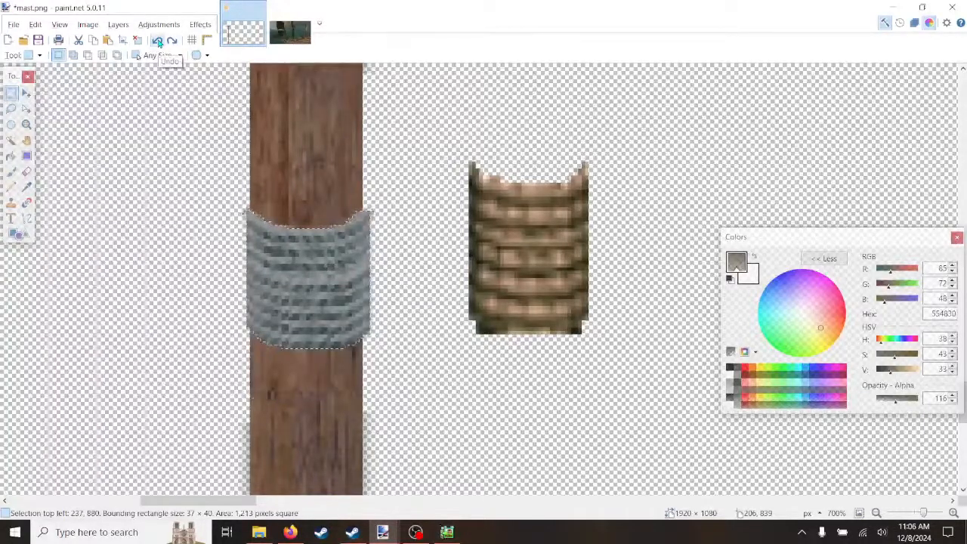
click(159, 43)
click(158, 41)
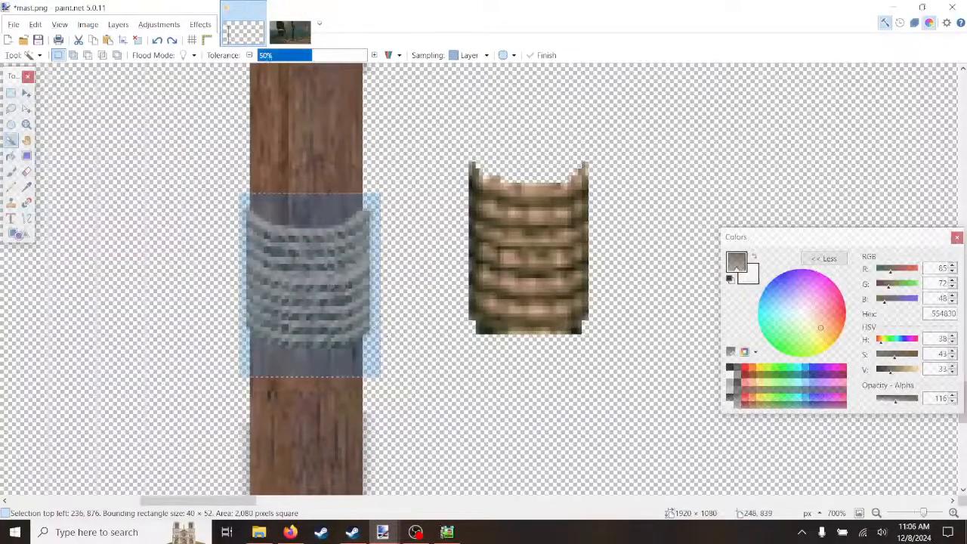
Step: Lower the Magic Wand tolerance, trim the selection to the rope wrap's 39 × 41 pixel outline, and invert the selection
click(265, 55)
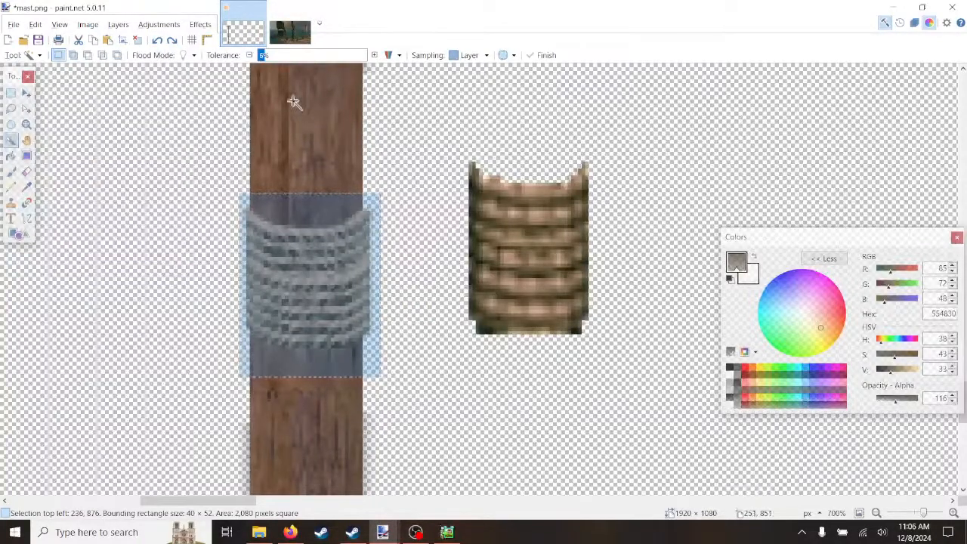
click(260, 56)
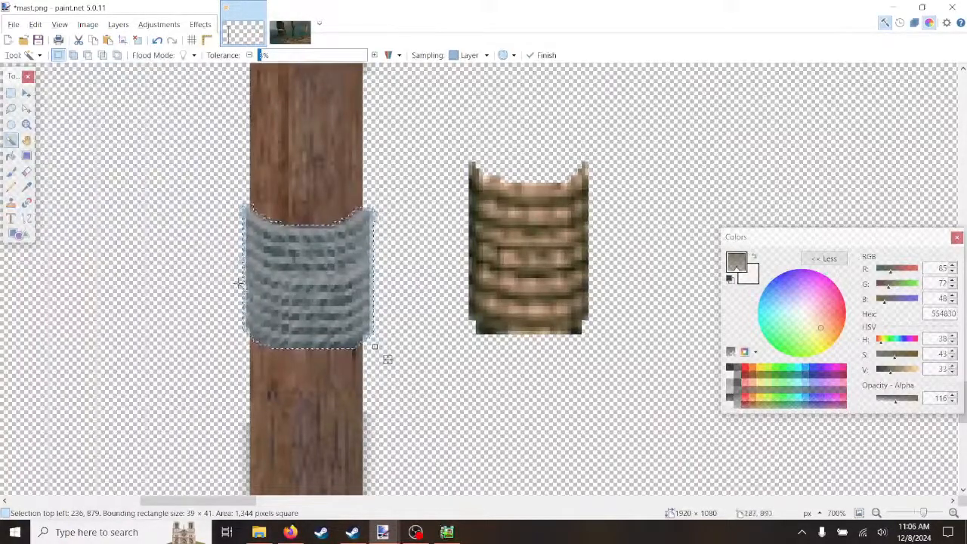
click(36, 25)
click(61, 232)
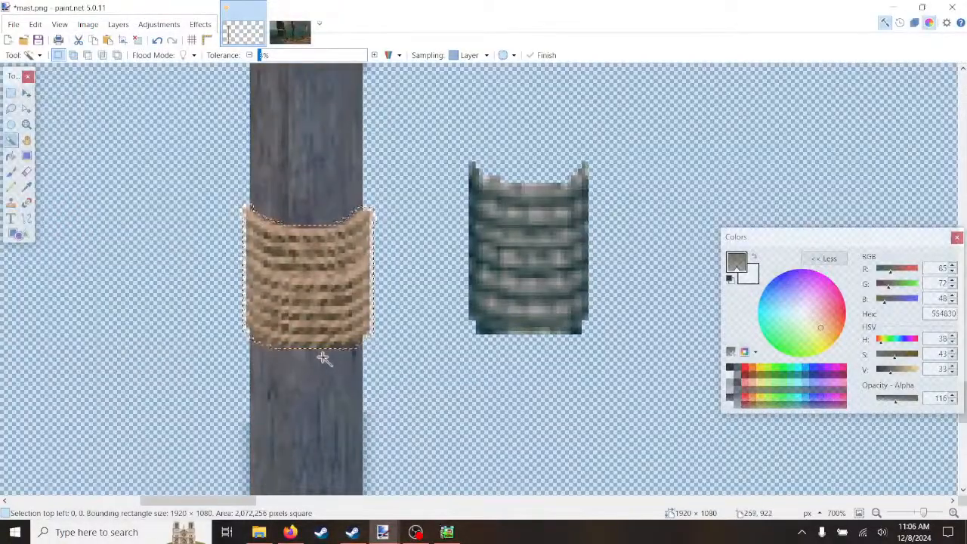
Step: Paint a translucent brown shadow on the mast directly below the rope wrap using the Paintbrush at size 5
click(11, 172)
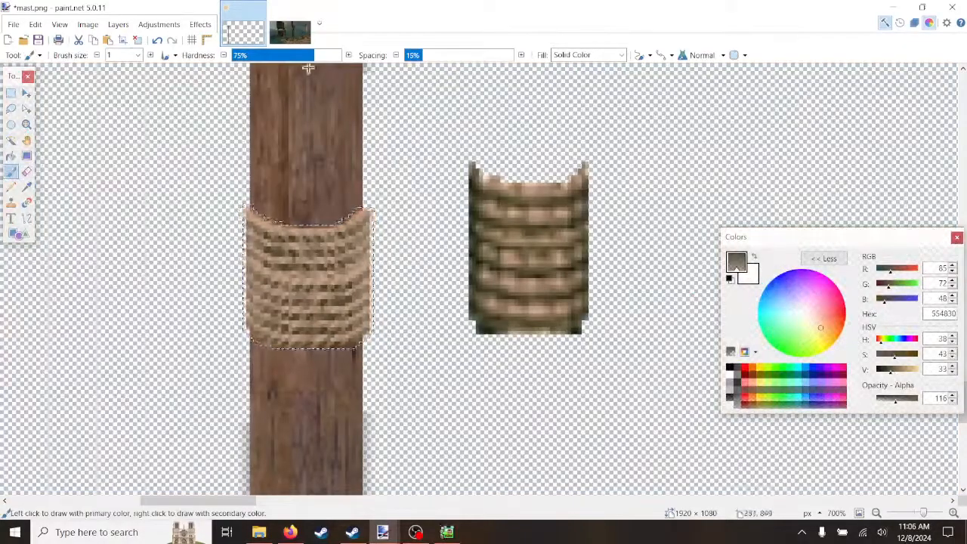
click(137, 56)
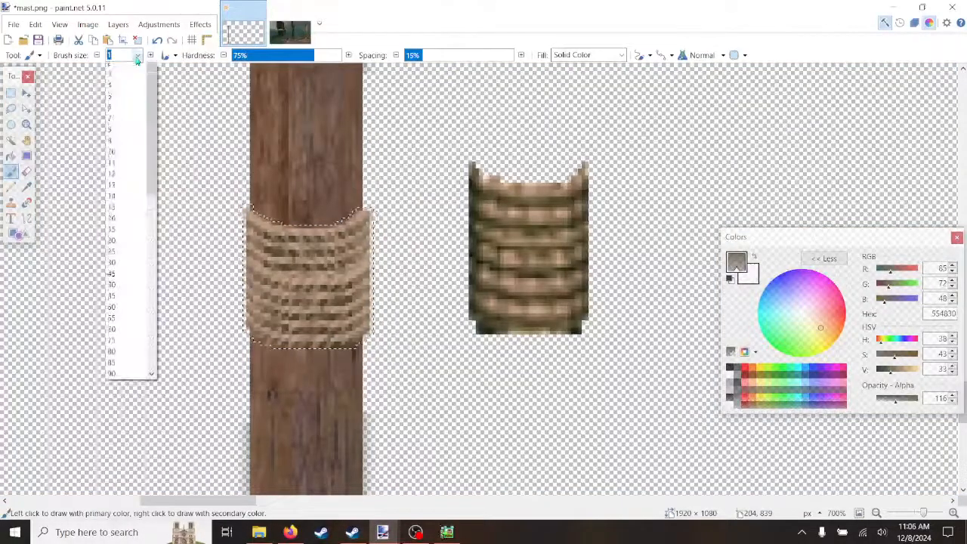
click(112, 113)
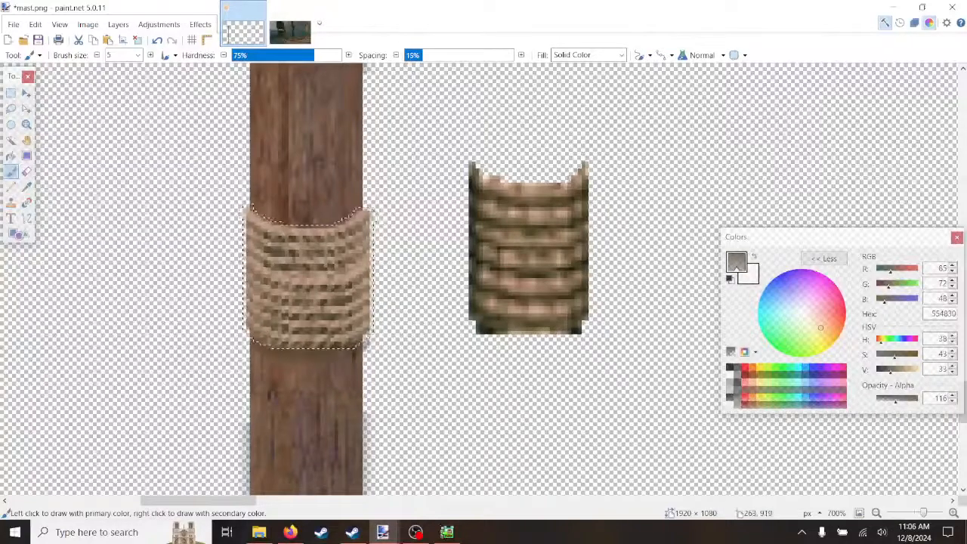
Step: Invert the selection back to the rope wrap and stretch it downward to 39 × 45 pixels to include the shadow
click(12, 92)
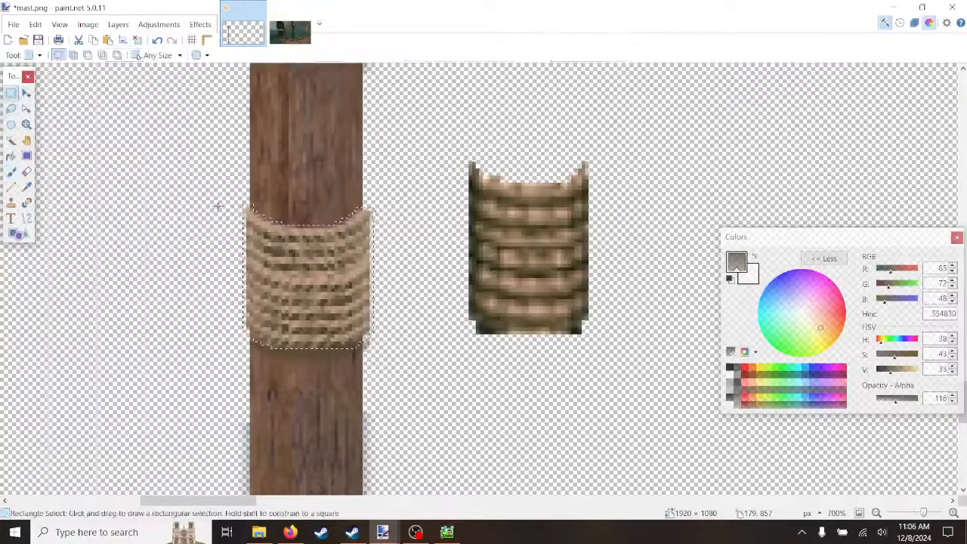
click(35, 24)
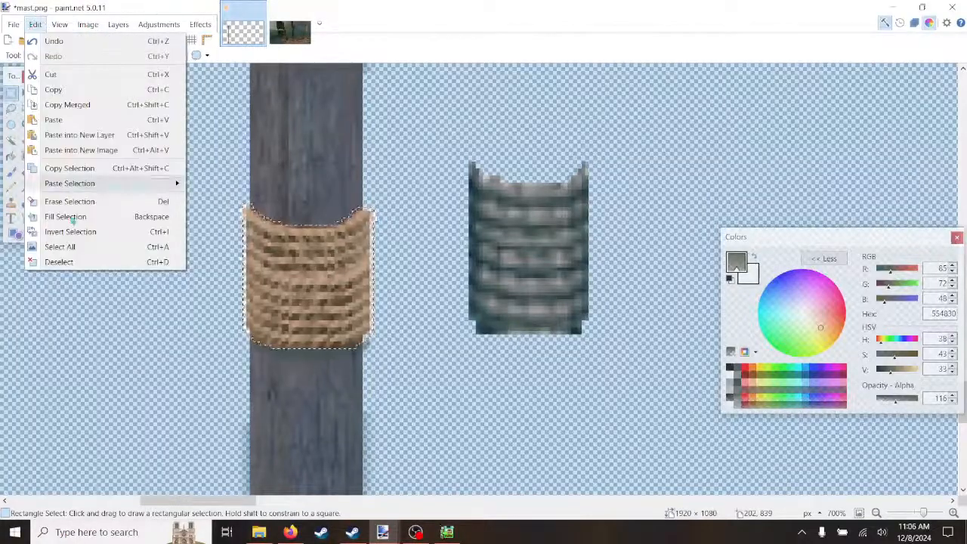
click(69, 232)
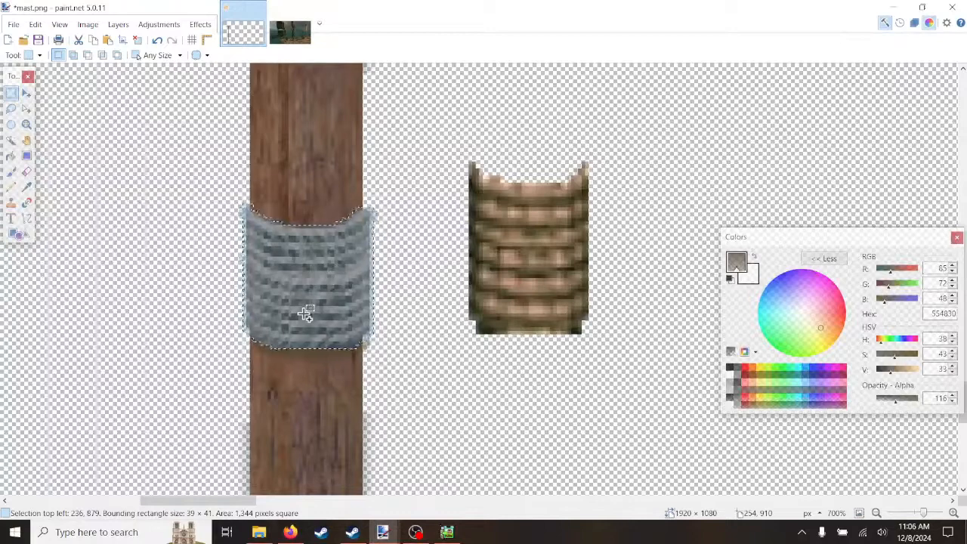
click(26, 108)
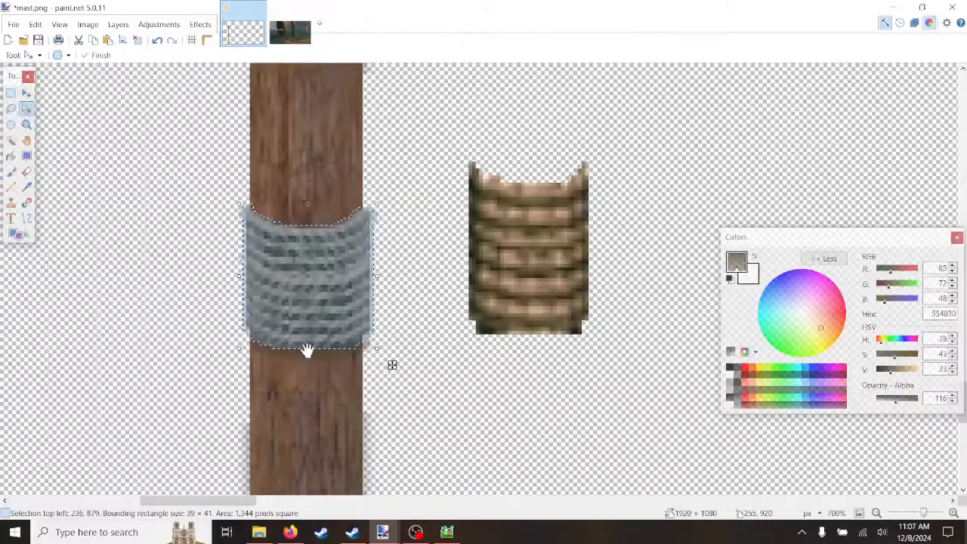
drag(308, 356, 308, 364)
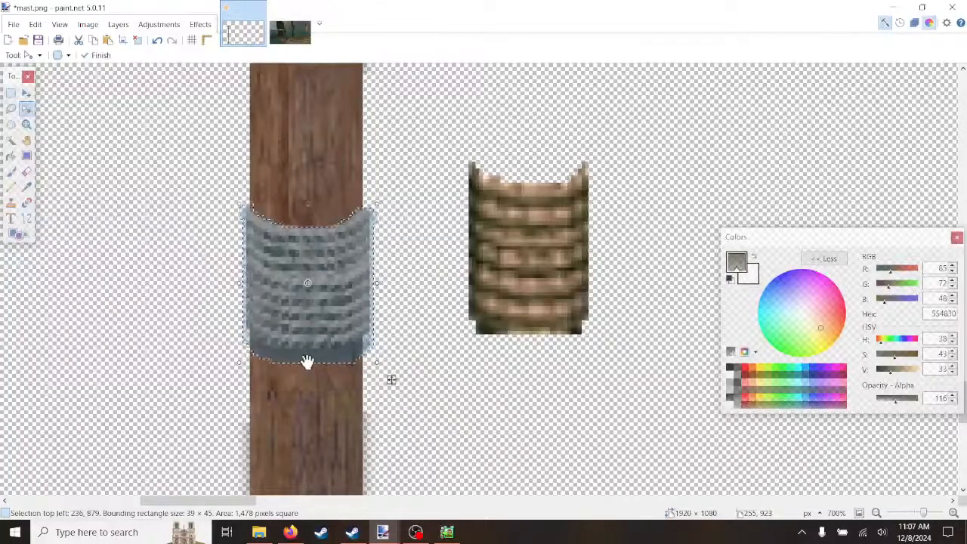
Step: Duplicate the selected rope wrap with its shadow and place the copy higher up the mast
key(m)
scroll(315, 363, down, 8)
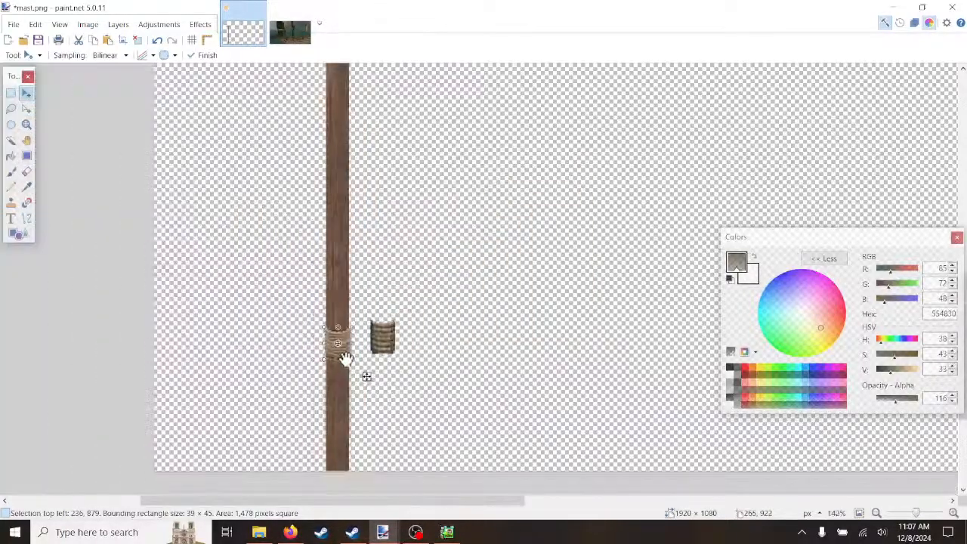
drag(366, 376, 367, 195)
scroll(365, 196, down, 3)
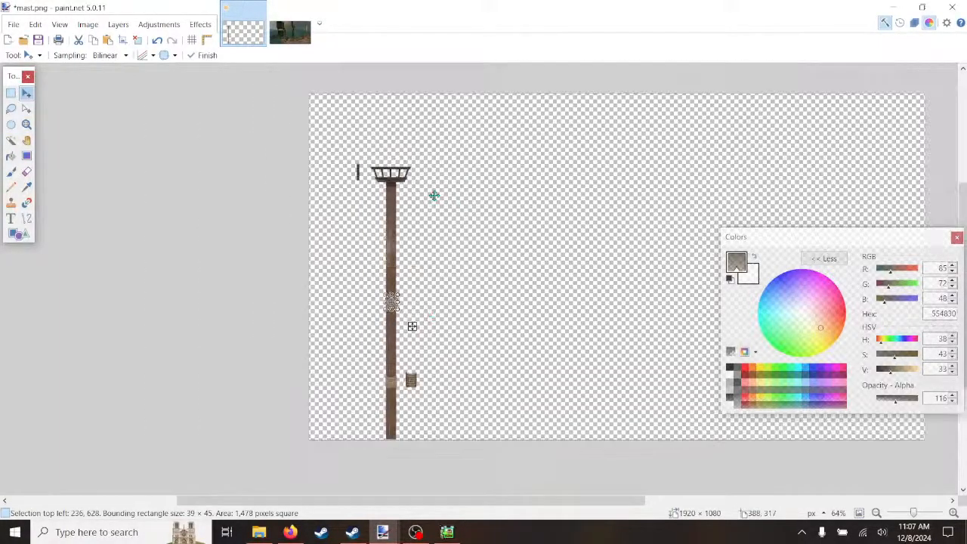
scroll(423, 212, down, 1)
scroll(401, 257, up, 1)
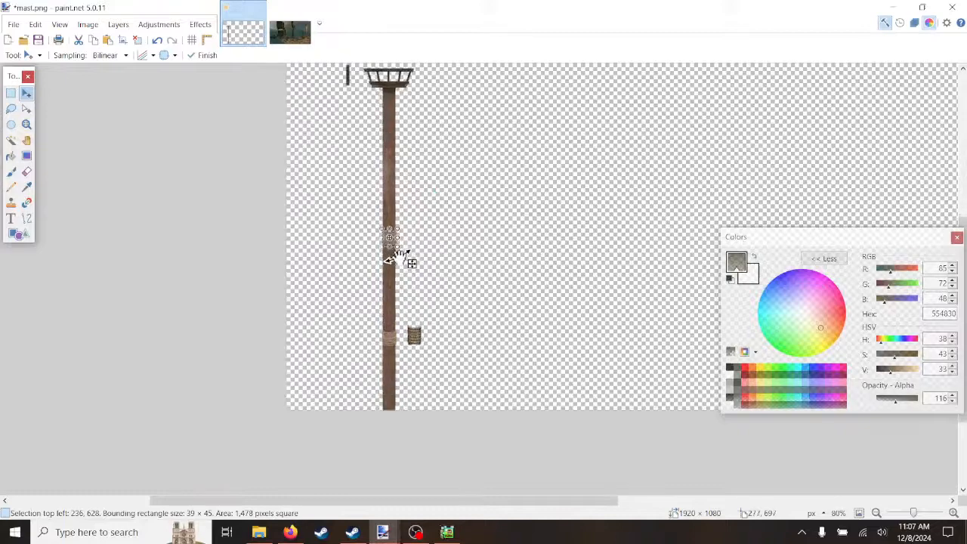
scroll(390, 241, up, 2)
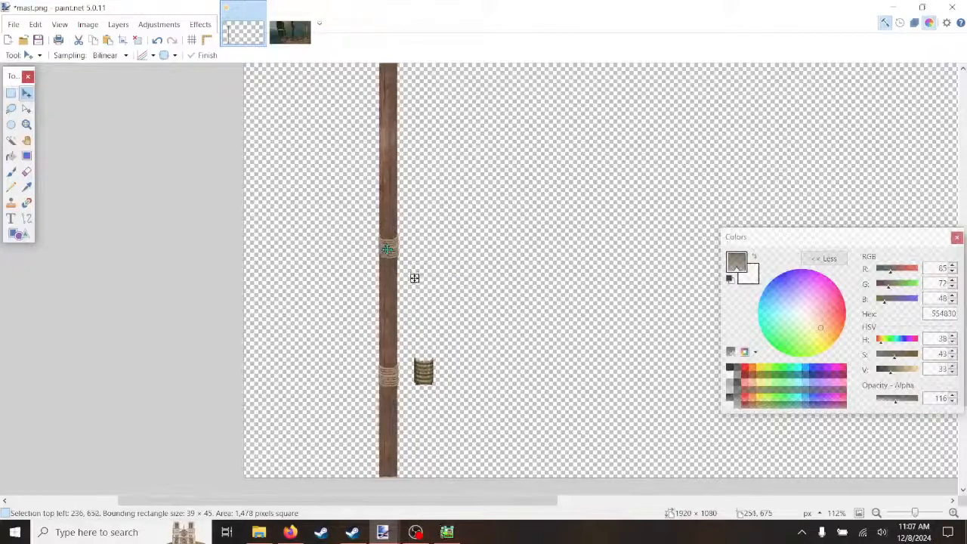
Step: Undo the last move of the rope copy and reposition it on the mast with its top-left corner at 236, 668
click(157, 41)
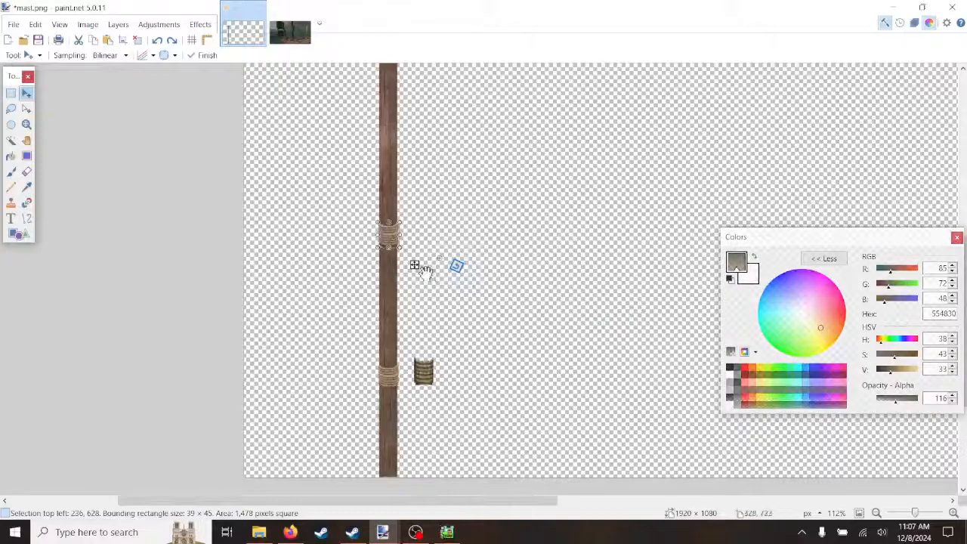
ctrl+scroll(414, 265, up, 5)
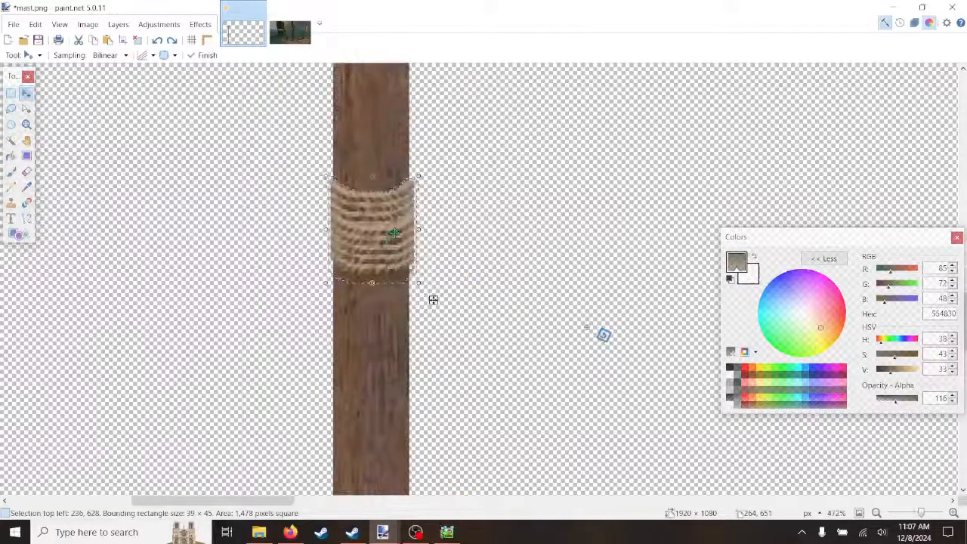
ctrl+scroll(429, 295, down, 5)
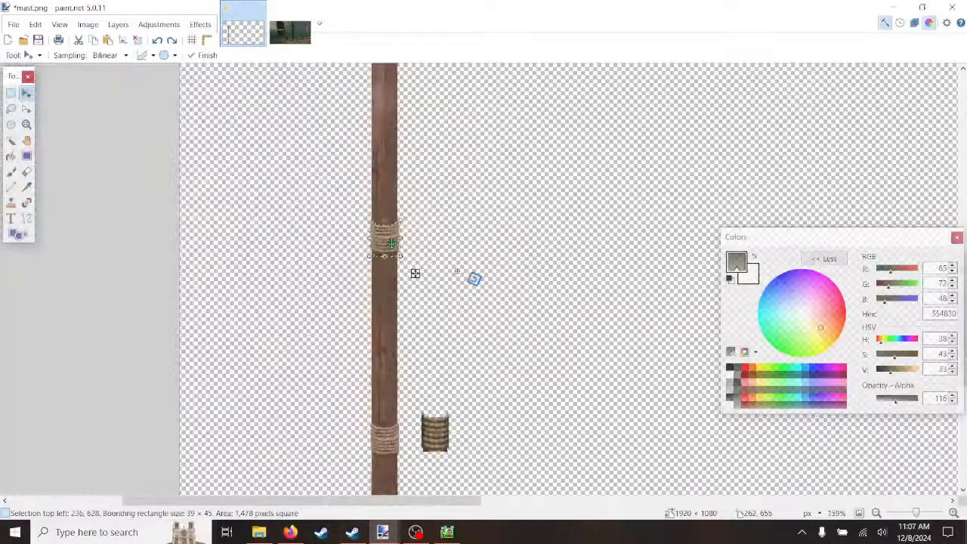
ctrl+scroll(415, 273, down, 4)
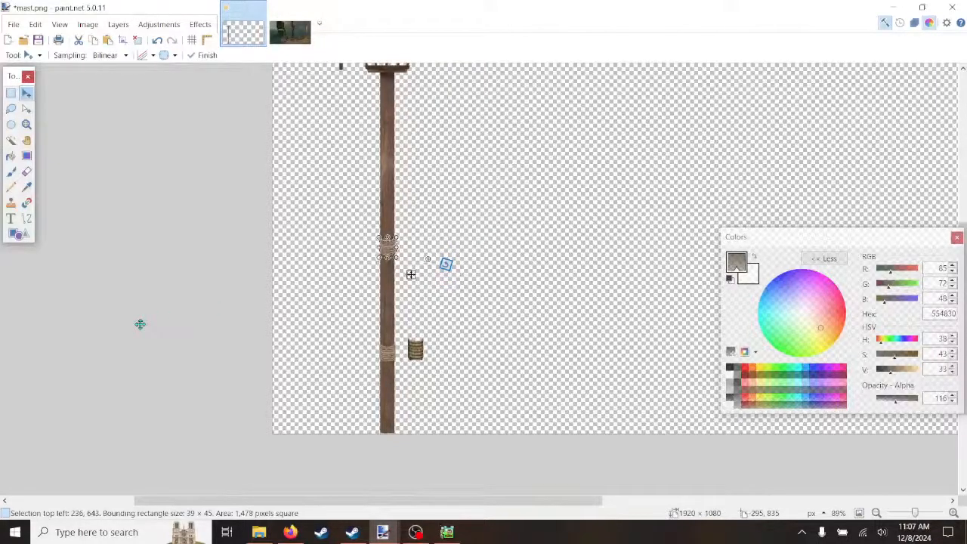
drag(144, 326, 167, 295)
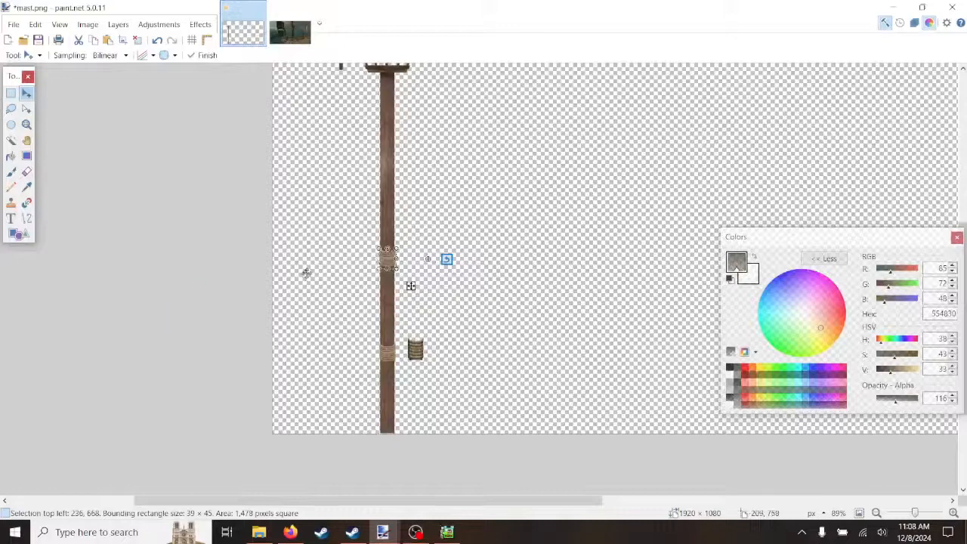
Step: Add a third copy of the rope wrap and move it up toward the crow's nest, to 250, 465
scroll(385, 261, up, 5)
scroll(437, 301, up, 2)
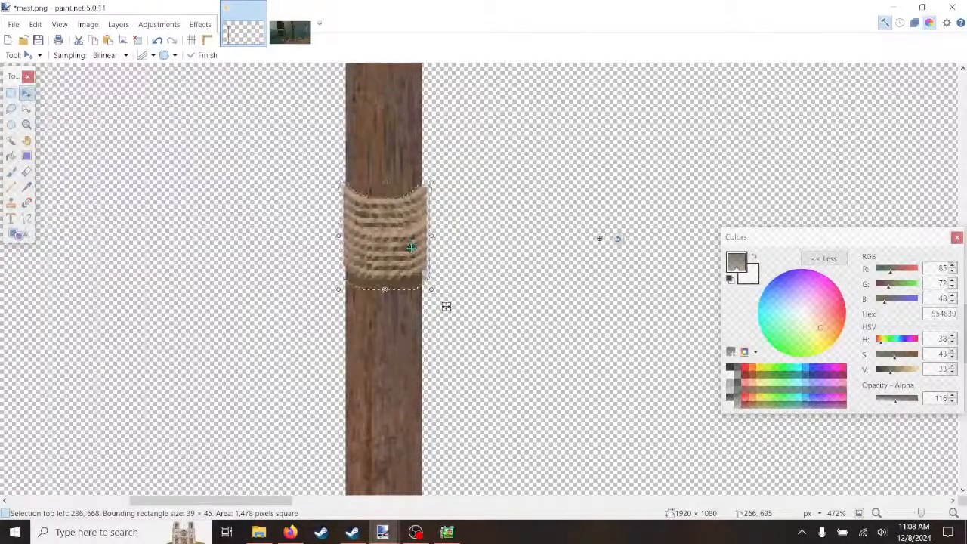
scroll(413, 256, down, 2)
scroll(431, 283, down, 5)
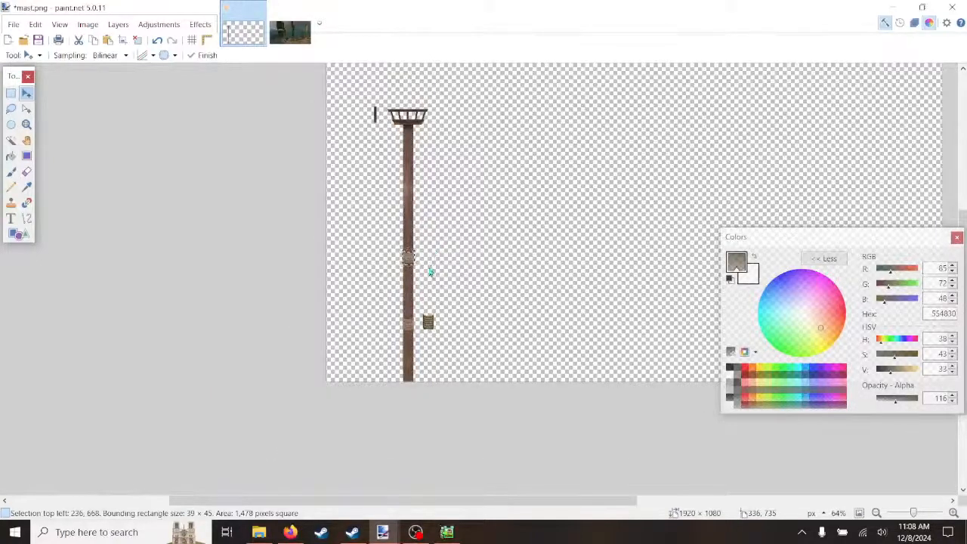
scroll(410, 241, up, 3)
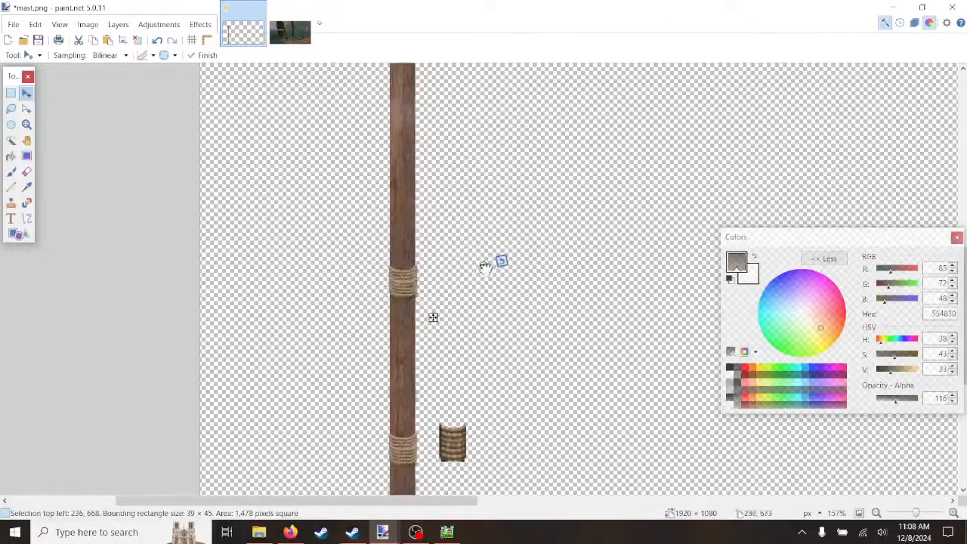
drag(404, 285, 415, 123)
scroll(443, 156, down, 3)
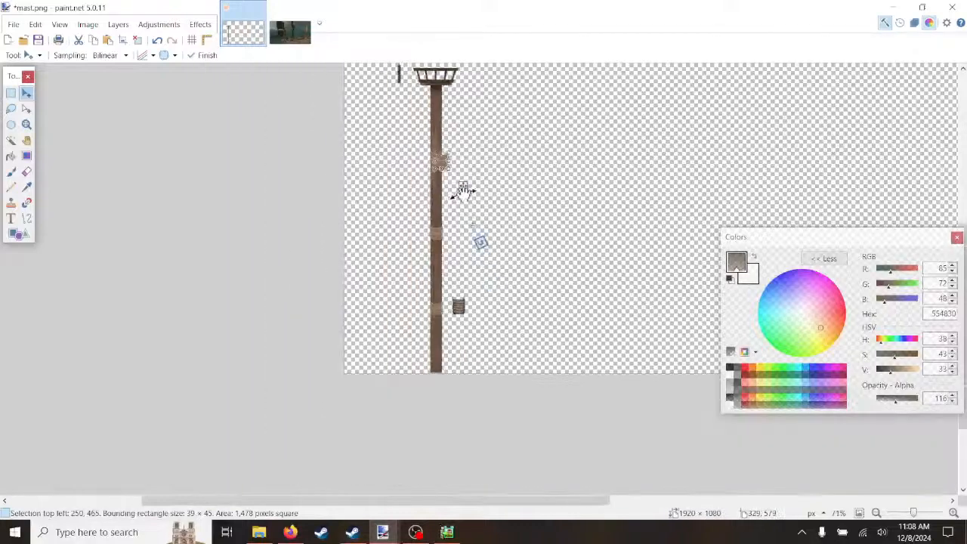
Step: Undo the accidental narrowing of the third rope wrap and move it onto the mast at 235, 475
drag(445, 223, 442, 223)
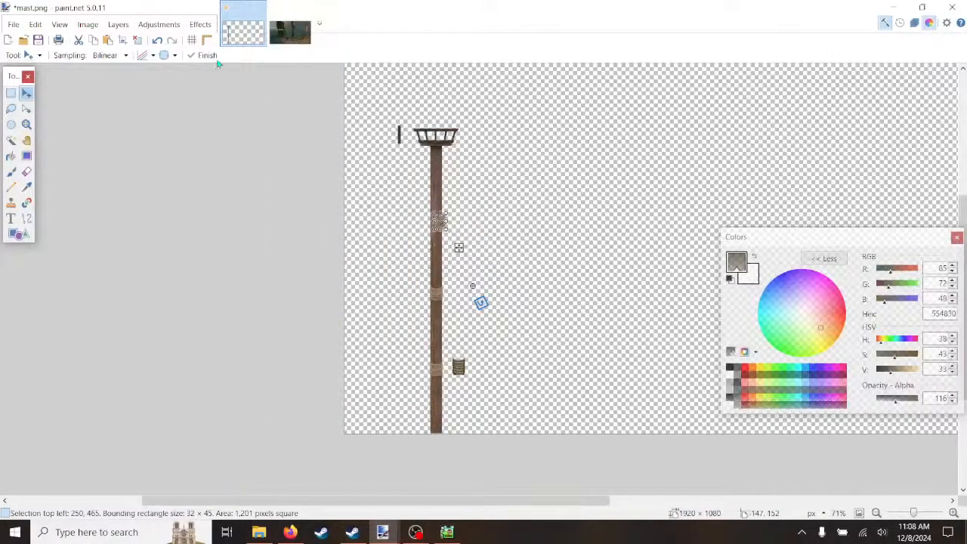
click(157, 40)
scroll(442, 227, up, 5)
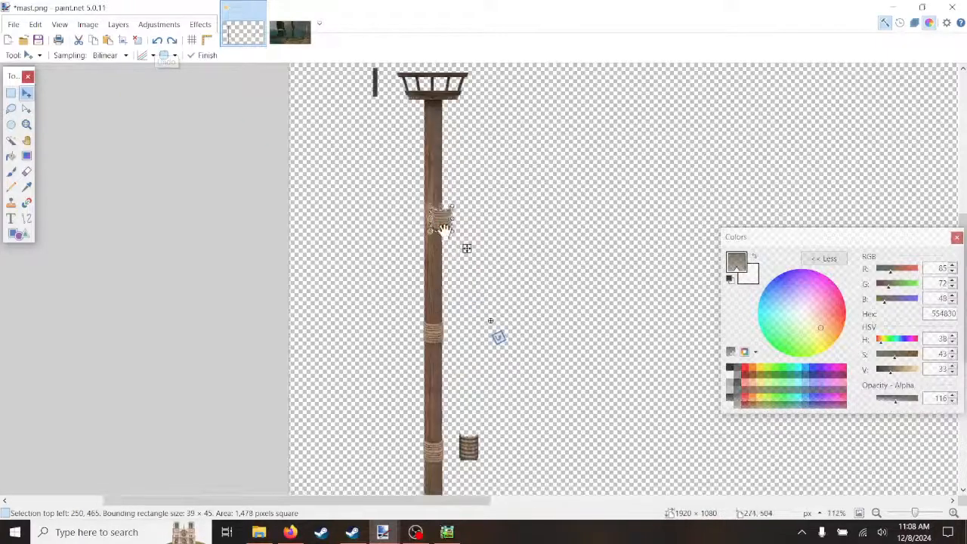
drag(440, 212, 460, 216)
drag(430, 183, 428, 186)
scroll(530, 313, down, 5)
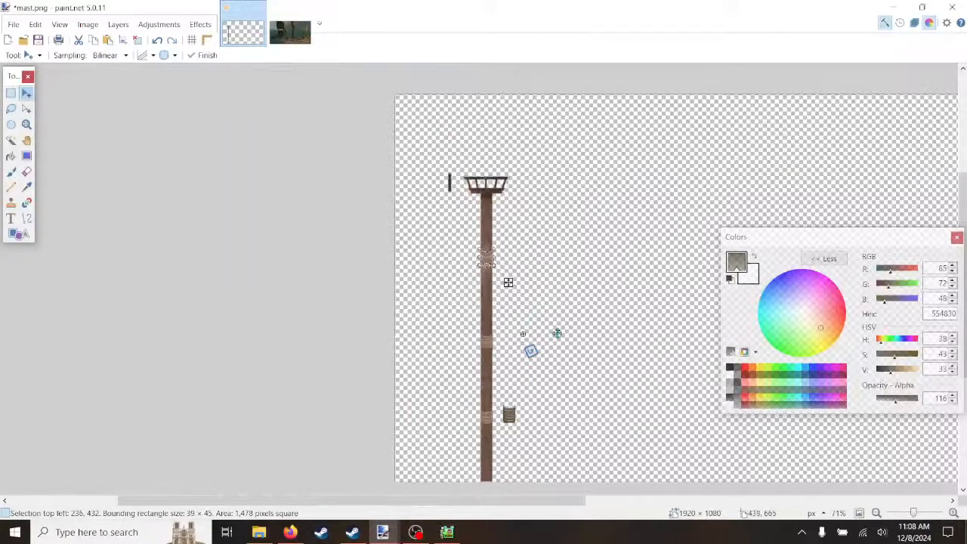
drag(490, 261, 509, 297)
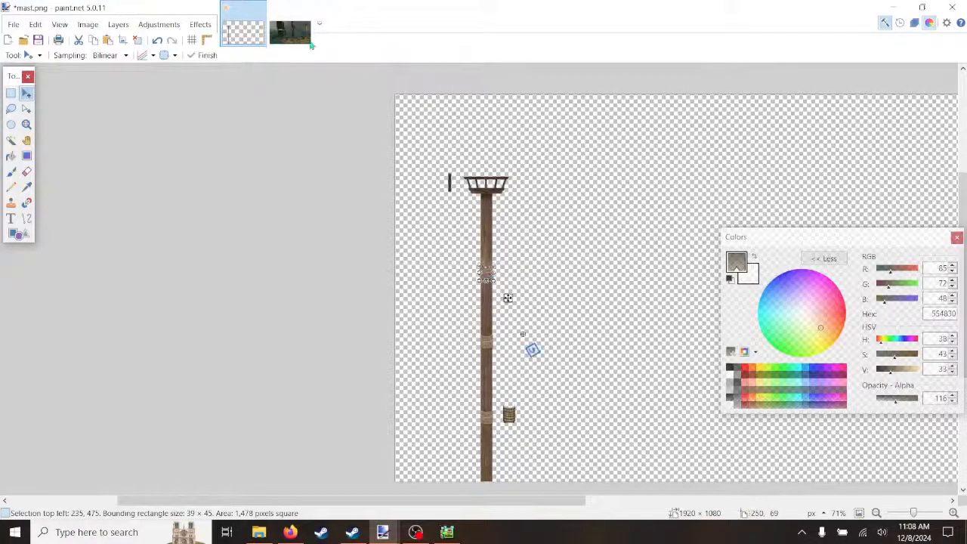
Step: Examine the rope wraps on the middle mast in the ship reference photo and return to mast.png
click(288, 9)
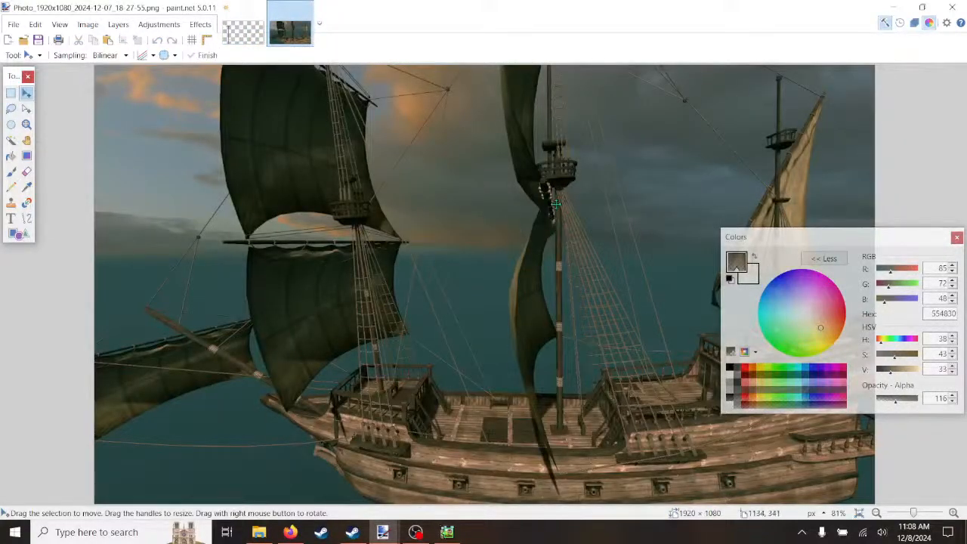
scroll(559, 203, up, 7)
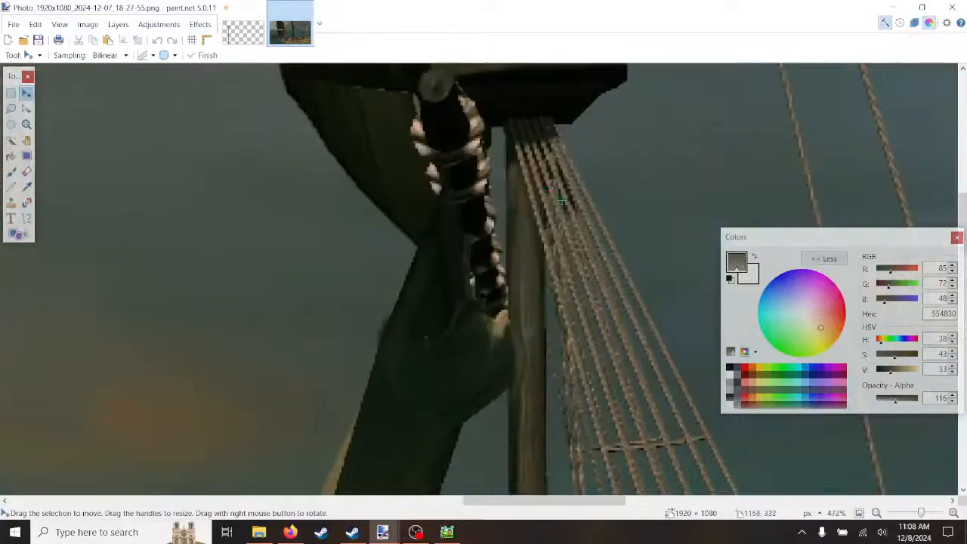
scroll(561, 201, down, 7)
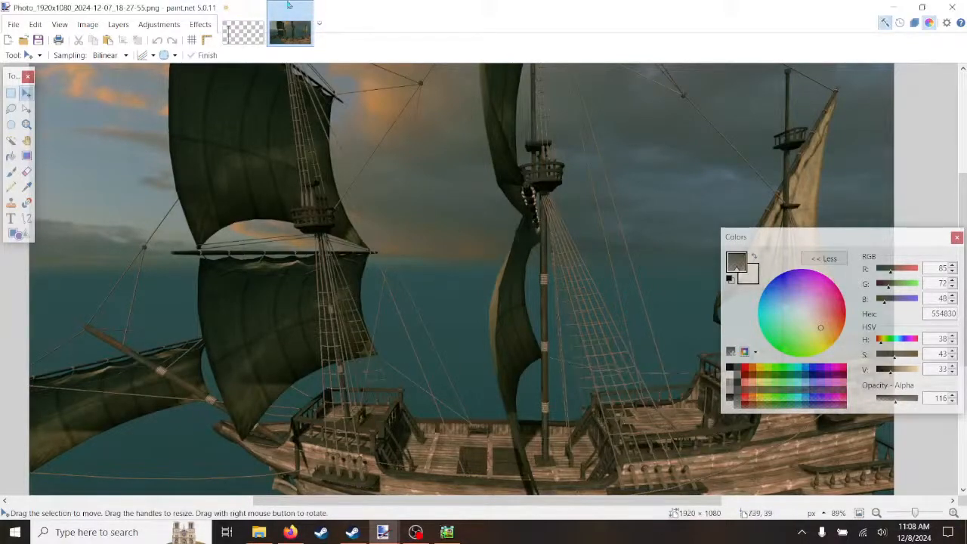
click(245, 20)
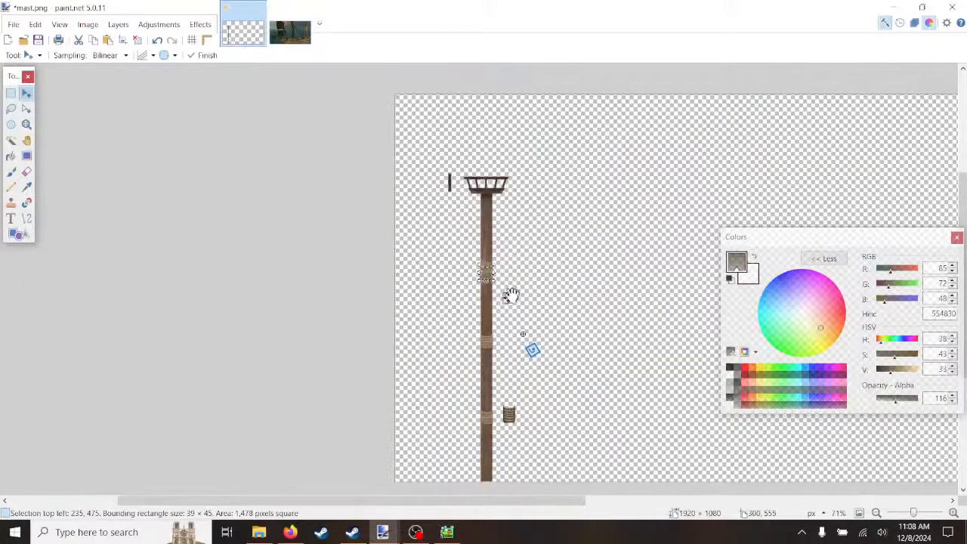
Step: Nudge the third rope wrap sideways to 236, 475 so it lines up with the mast
scroll(502, 285, up, 3)
scroll(492, 279, up, 4)
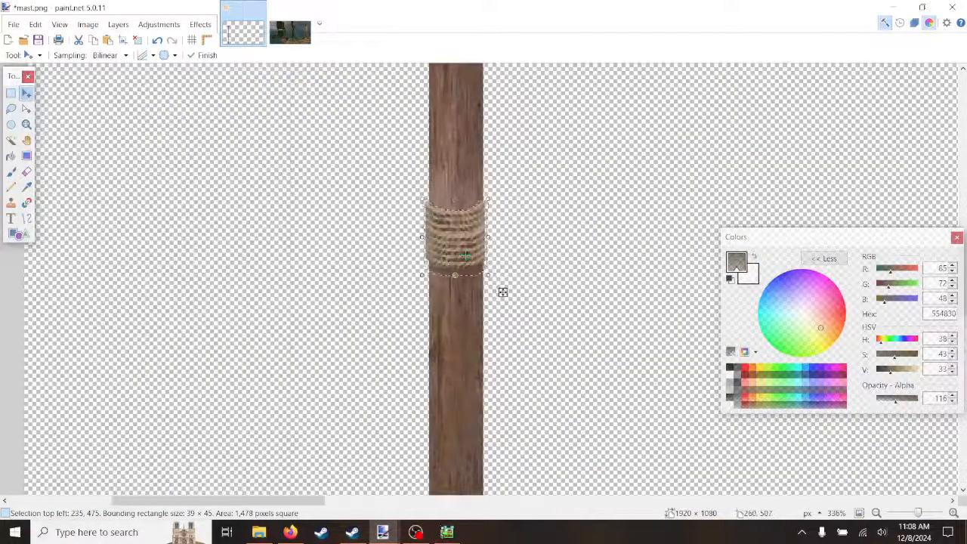
scroll(504, 292, up, 2)
drag(464, 242, 482, 344)
scroll(482, 344, up, 5)
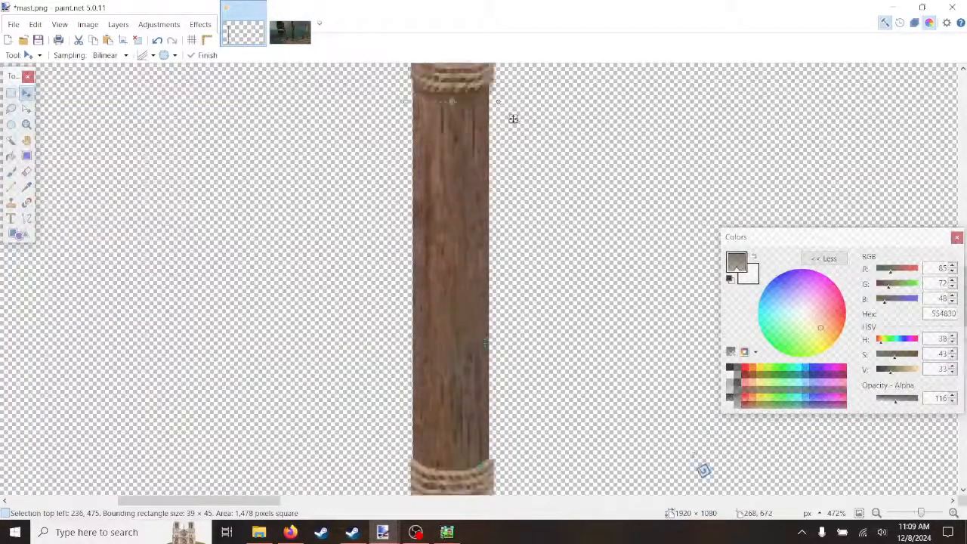
scroll(485, 341, down, 2)
scroll(484, 341, down, 3)
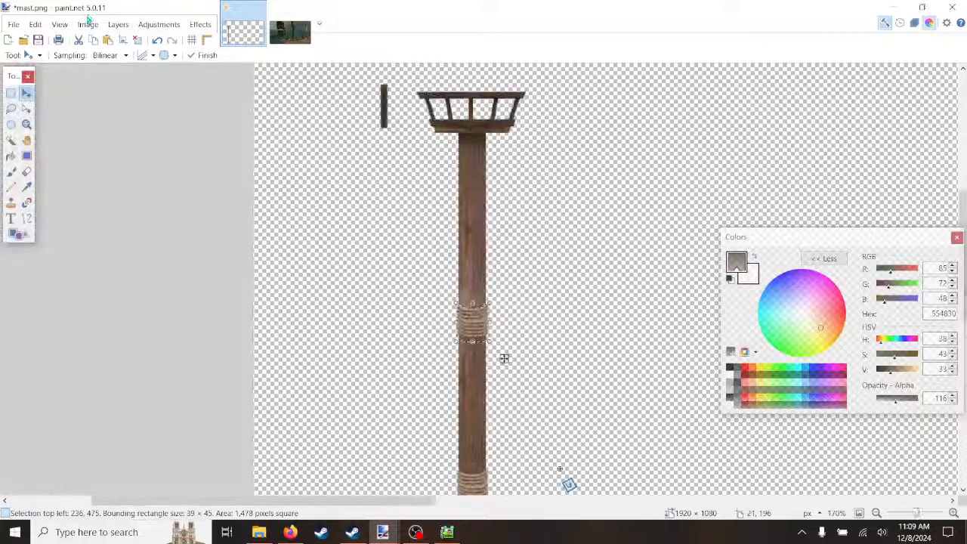
Step: Deselect the third rope wrap and save mast.png with the default PNG settings
click(88, 24)
click(104, 190)
click(35, 25)
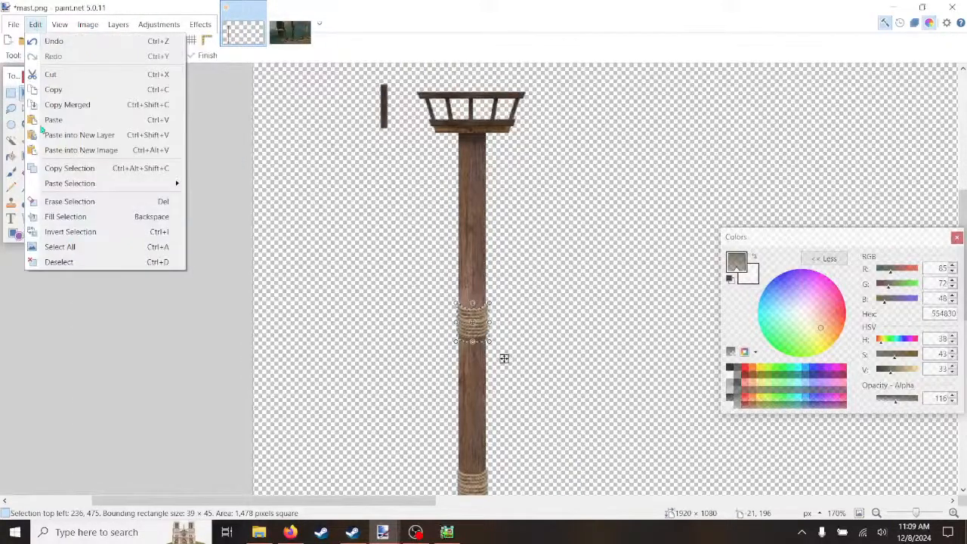
click(74, 263)
click(15, 26)
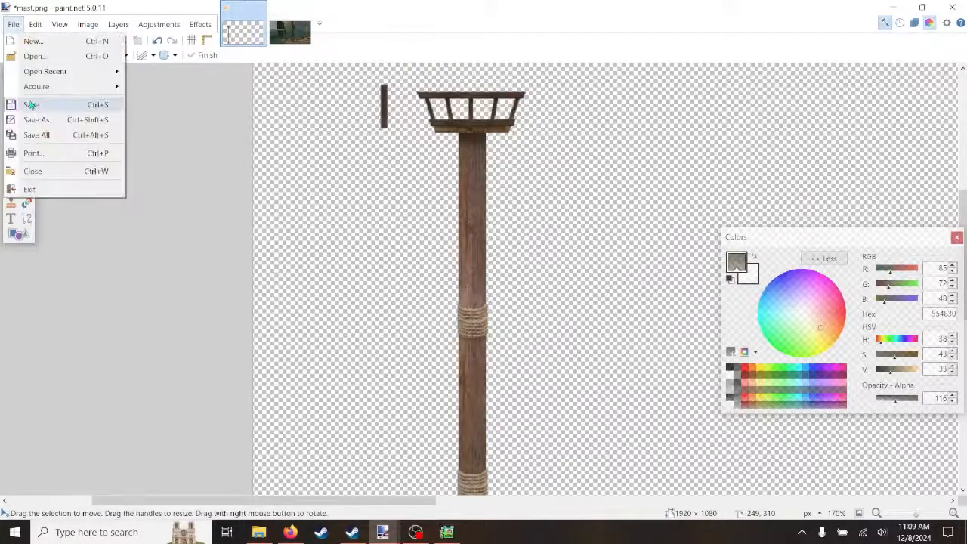
click(29, 102)
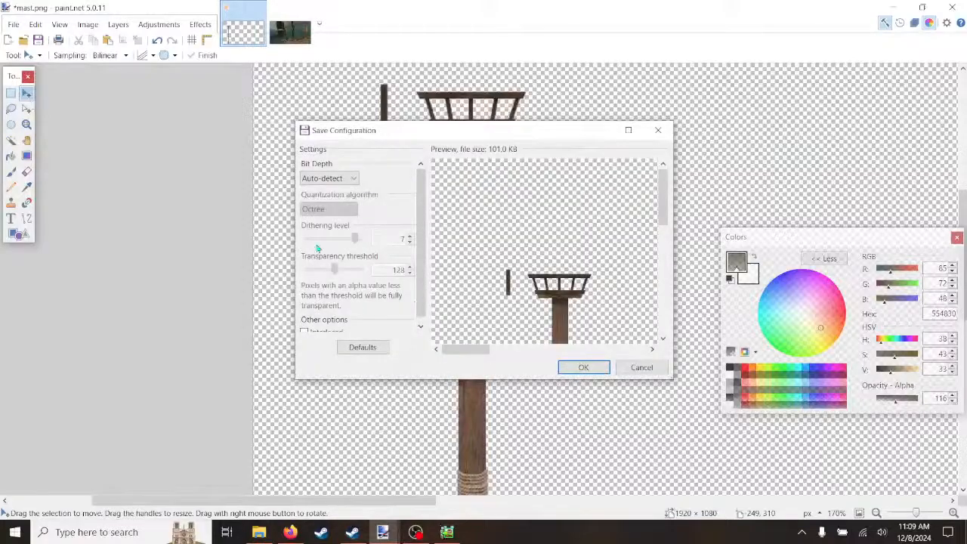
click(582, 368)
Step: Examine the middle mast's crow's nest and upper pole in the ship reference photo, and compare them with the neighbouring masts
scroll(578, 344, up, 3)
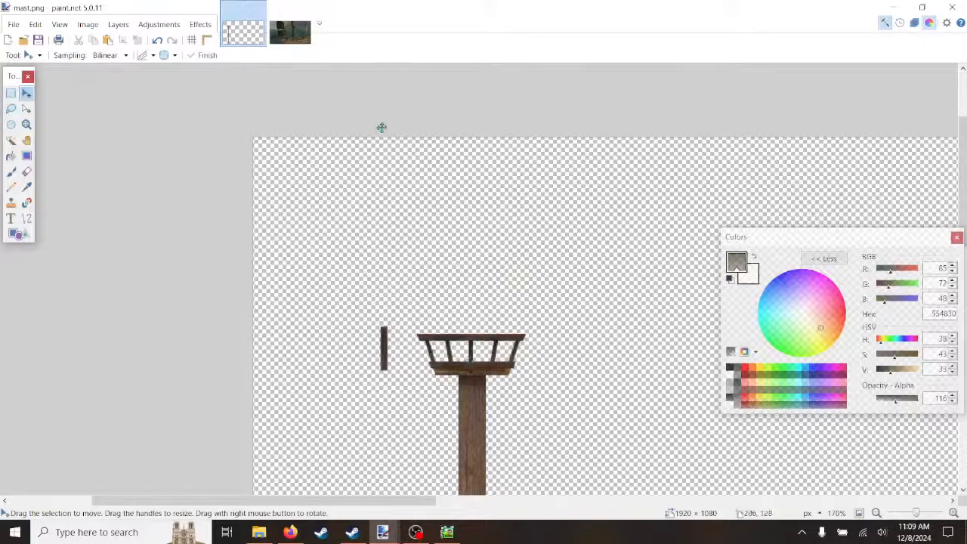
click(290, 32)
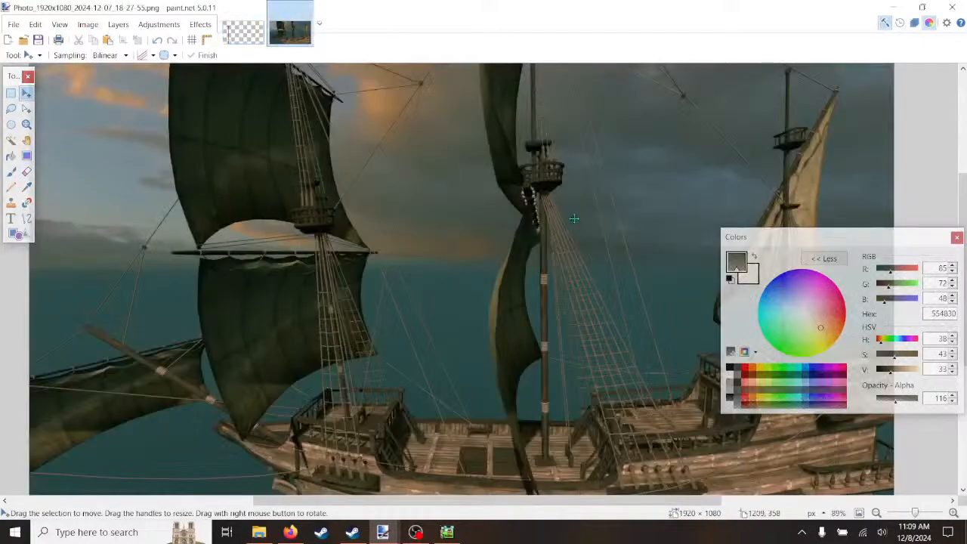
scroll(575, 218, up, 2)
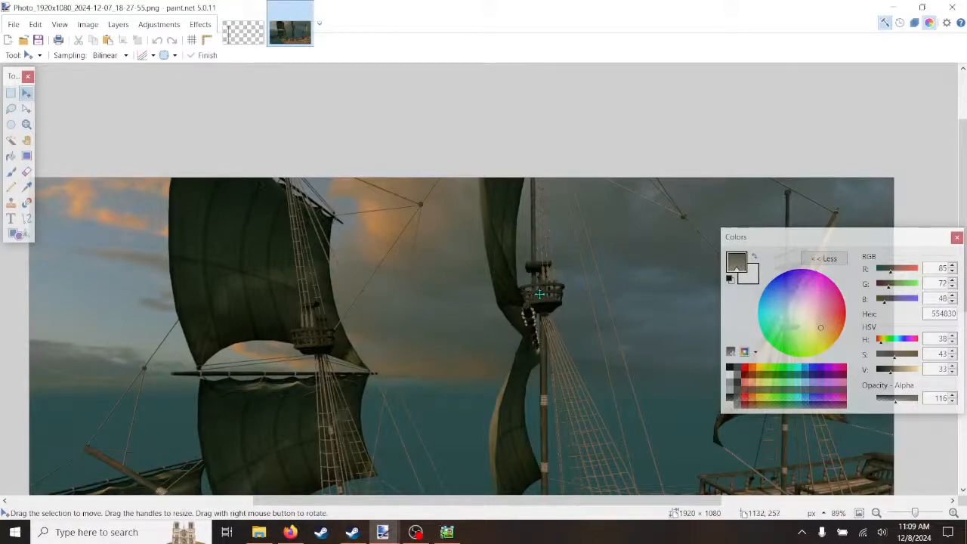
scroll(540, 294, up, 5)
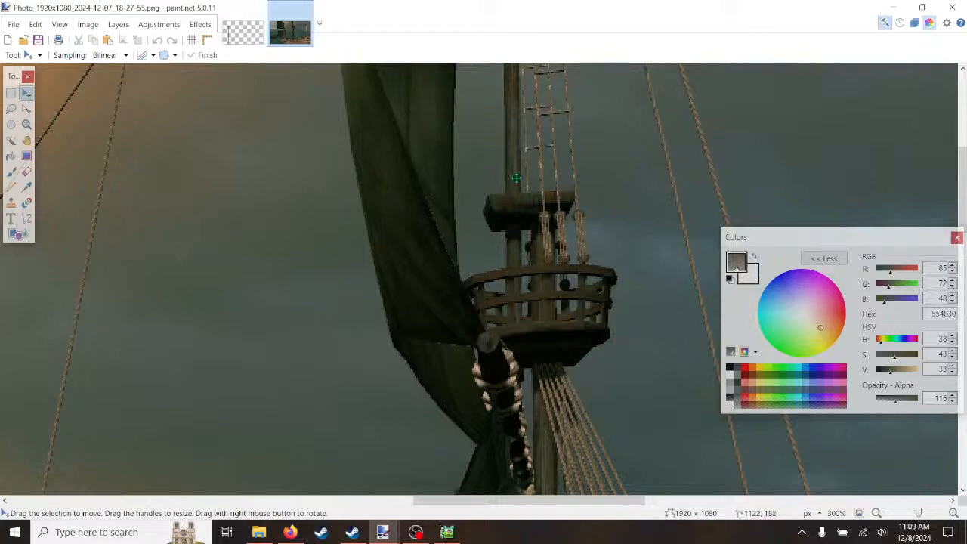
scroll(559, 177, up, 3)
scroll(544, 299, down, 5)
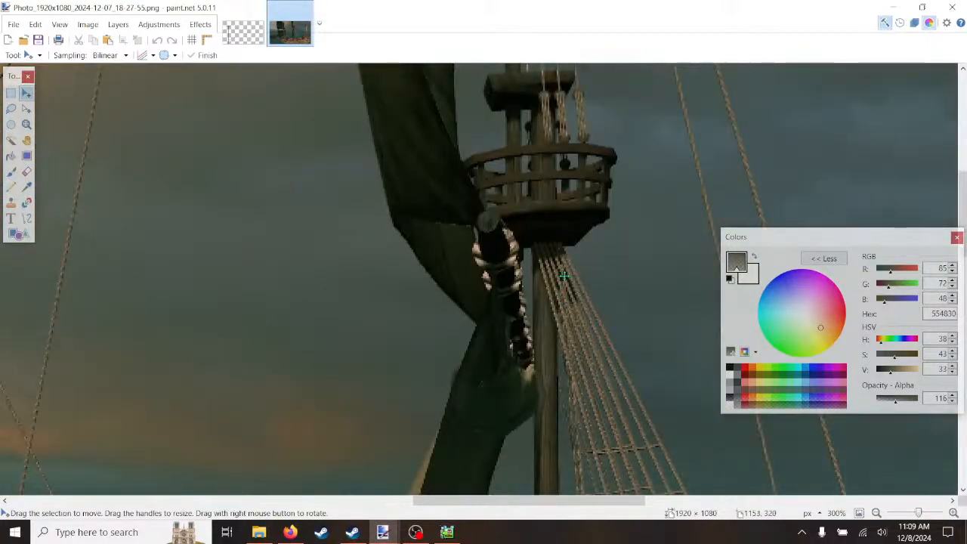
scroll(562, 283, down, 6)
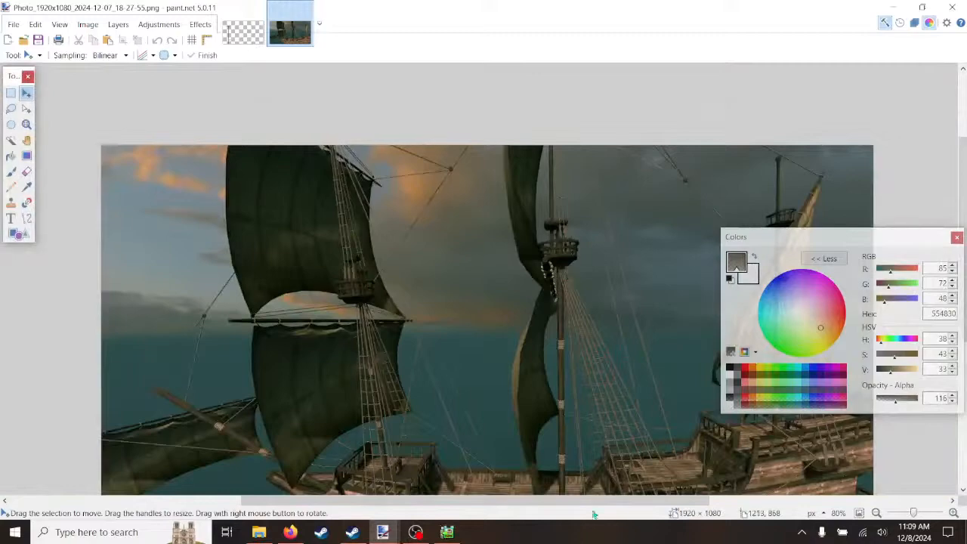
drag(597, 499, 697, 499)
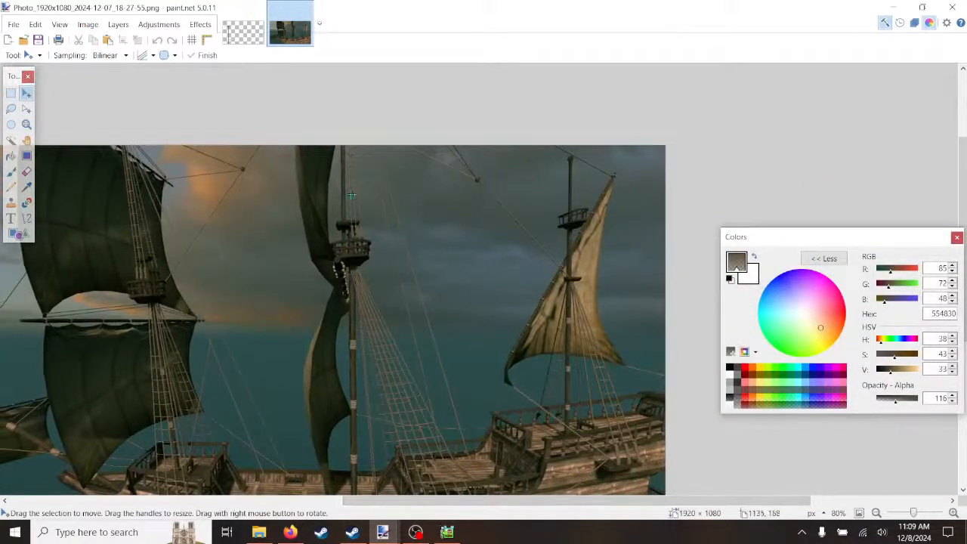
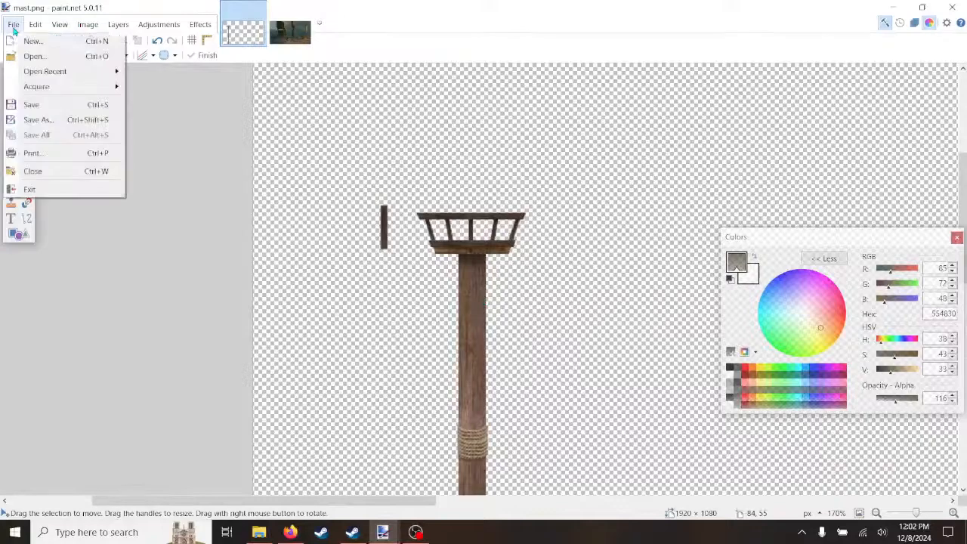
Step: Open the recent file castleset01.png and look over its wooden plank and ship tiles
mouse_move(58, 78)
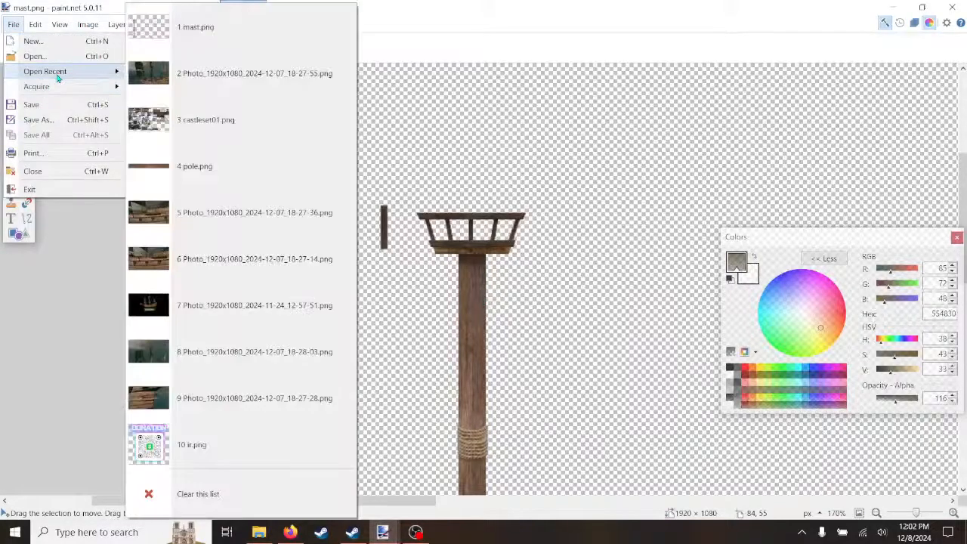
click(188, 130)
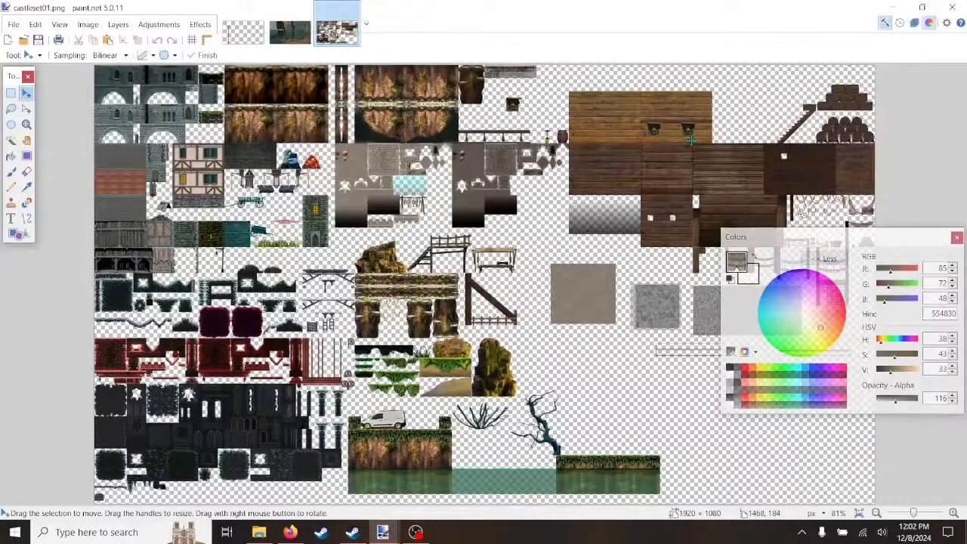
scroll(692, 140, up, 5)
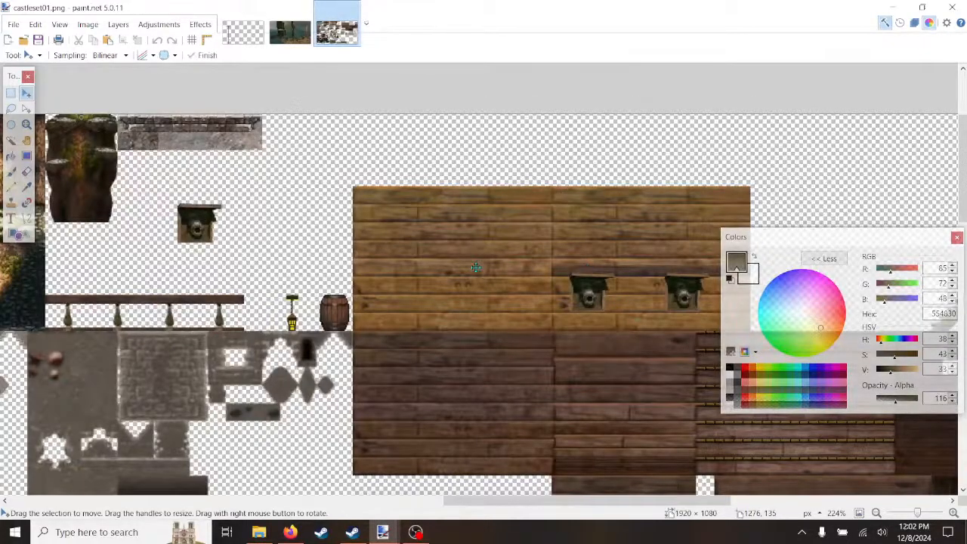
scroll(477, 268, down, 5)
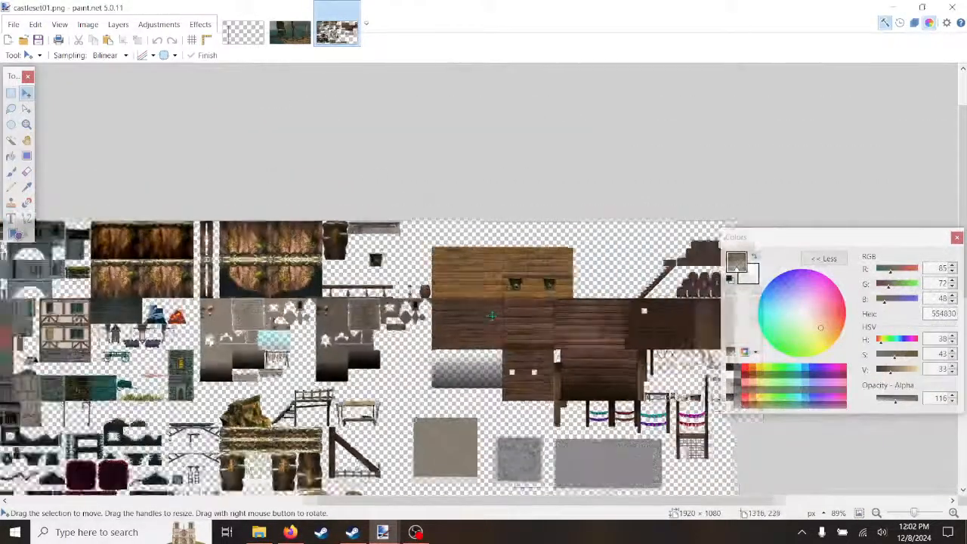
scroll(492, 316, down, 1)
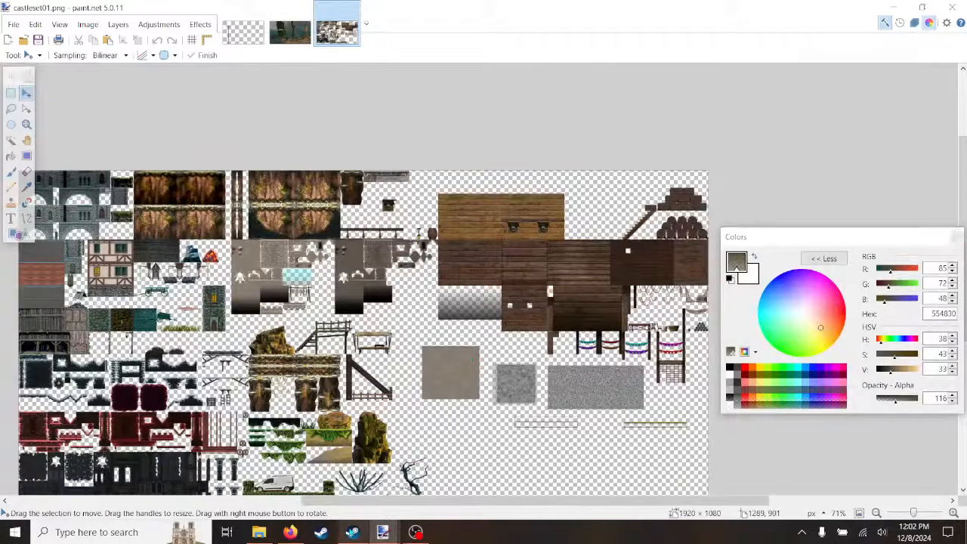
Step: Switch to Steam and launch Pixel Game Maker MV from the library's recent games
click(352, 532)
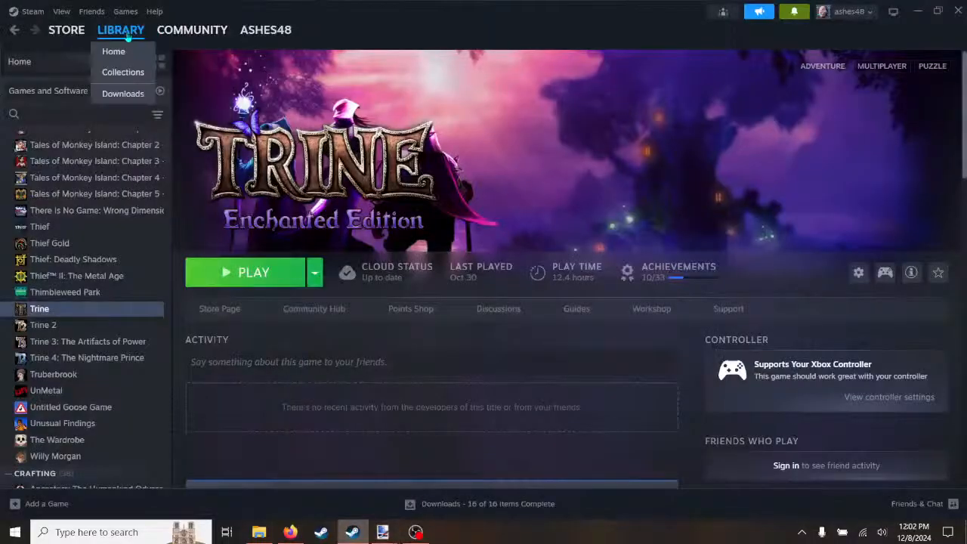
click(114, 52)
scroll(518, 286, down, 10)
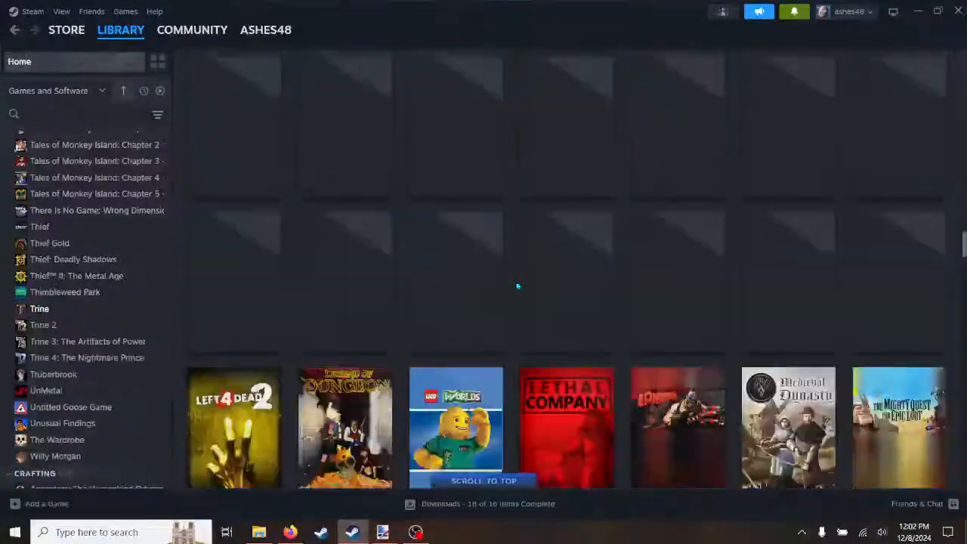
scroll(518, 286, up, 15)
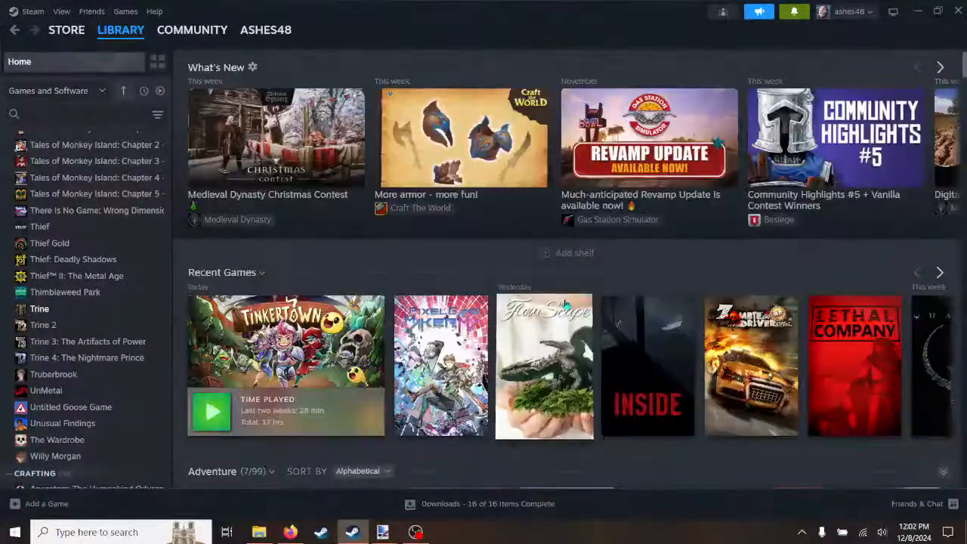
click(441, 356)
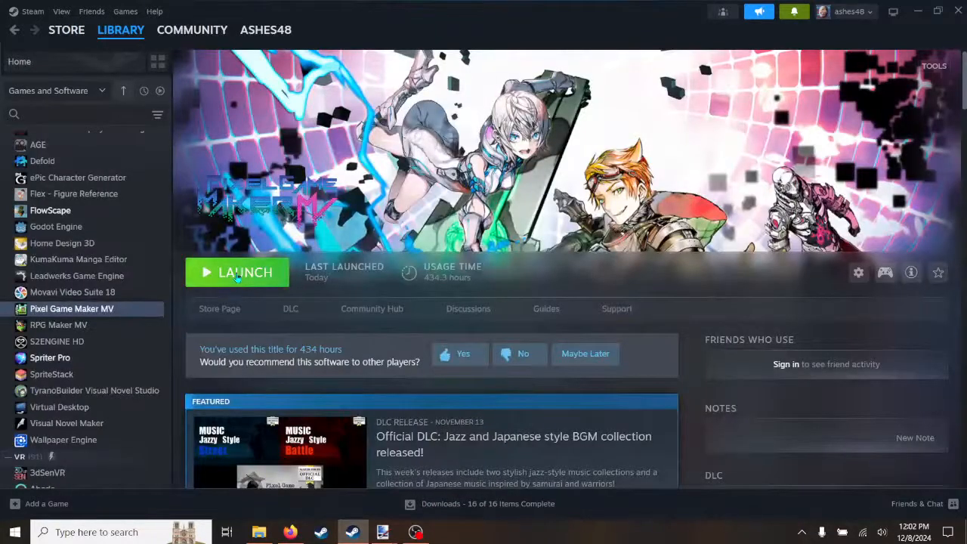
click(238, 275)
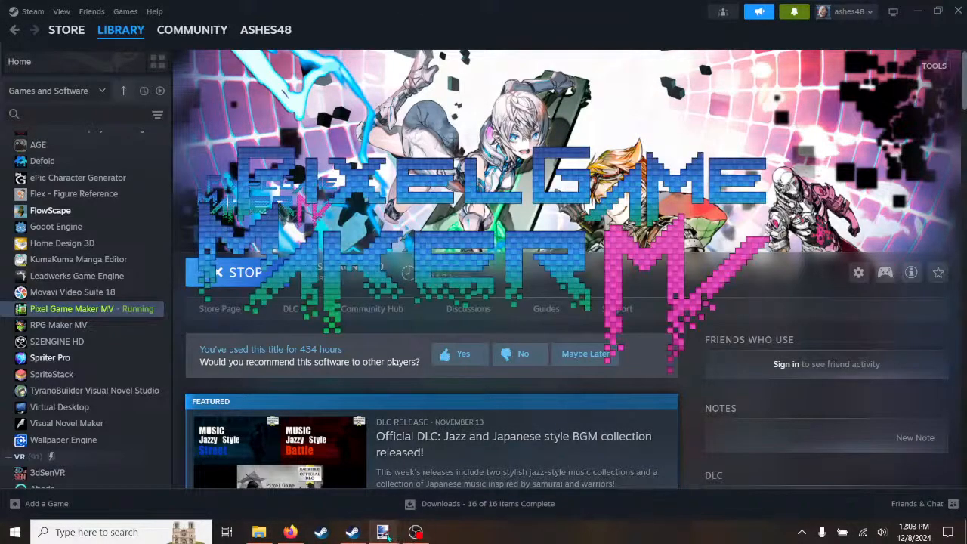
mouse_move(385, 533)
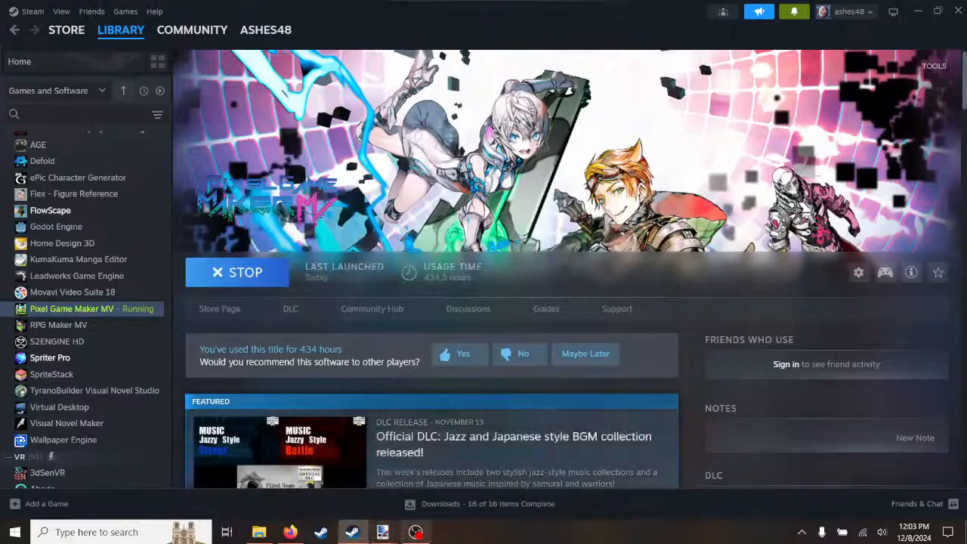
mouse_move(416, 532)
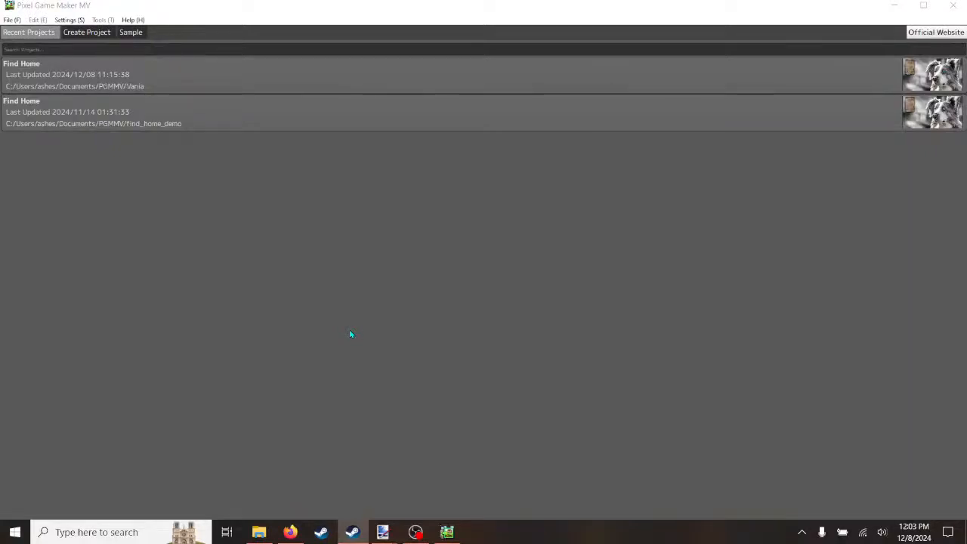
Step: Open the Find Home project stored in the Vania folder and display its ship1 scene
click(49, 63)
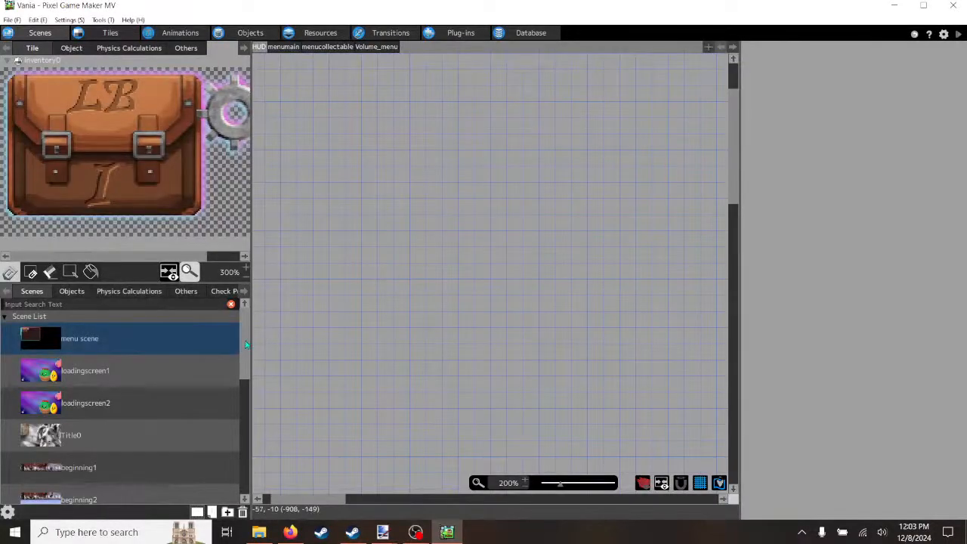
scroll(246, 344, down, 2)
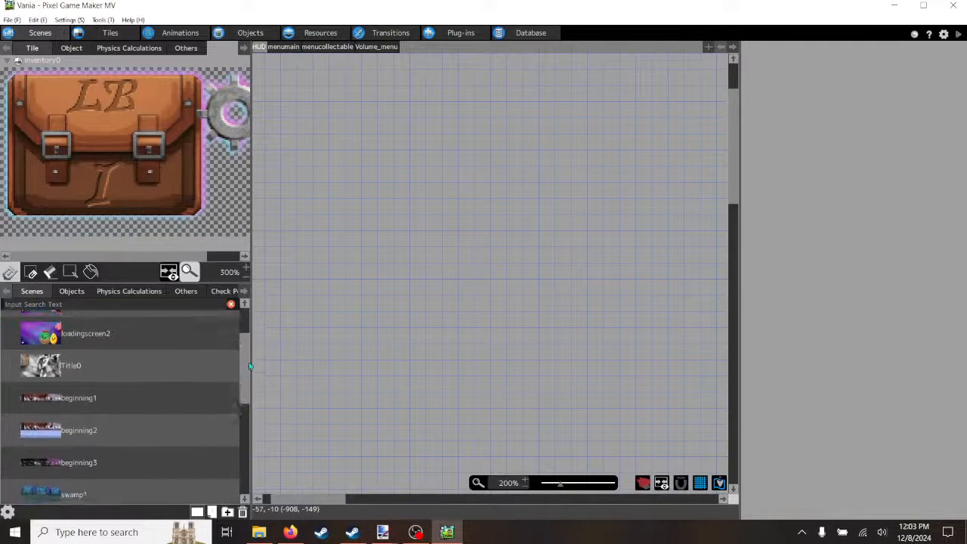
scroll(253, 348, down, 3)
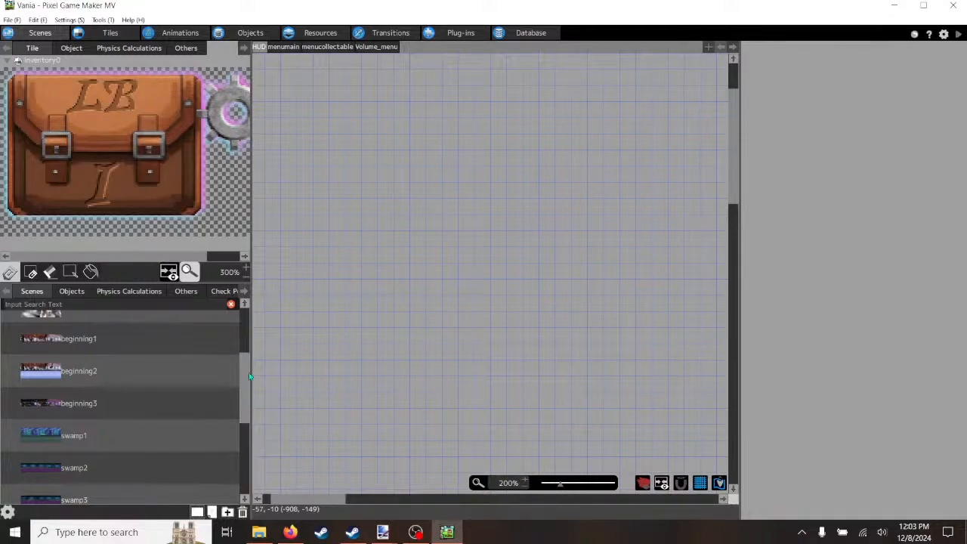
scroll(250, 381, down, 4)
scroll(251, 442, down, 2)
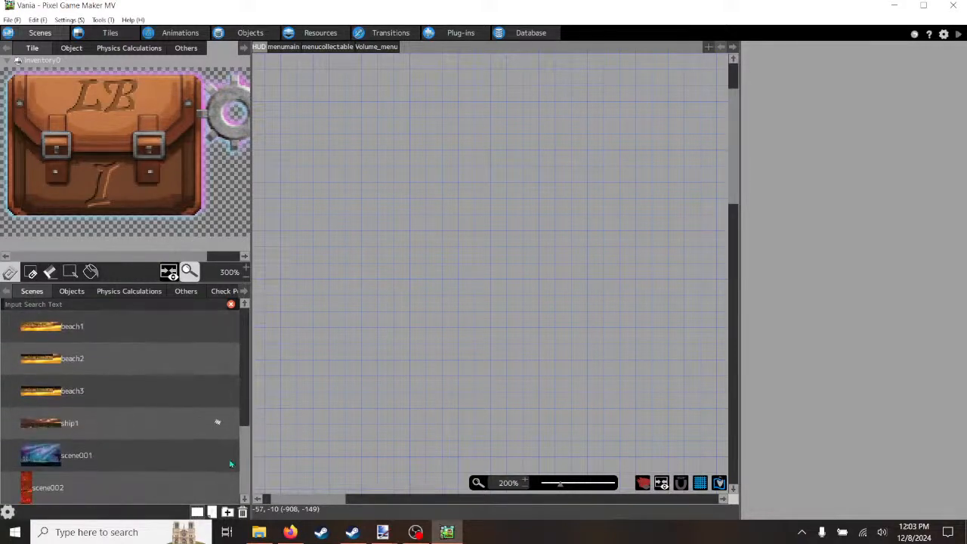
click(146, 428)
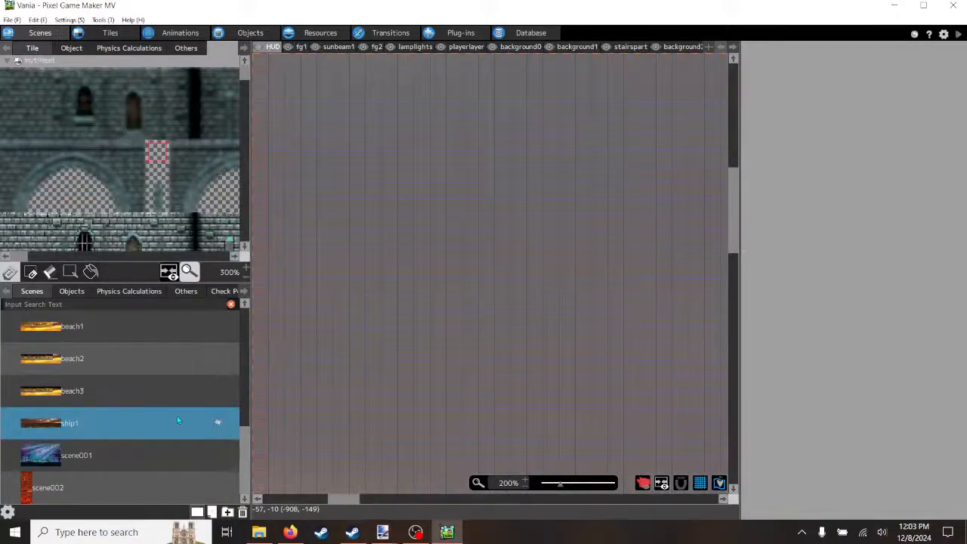
Step: View the beach3 and beach1 scenes, and set beach1 as the project's start scene
click(116, 392)
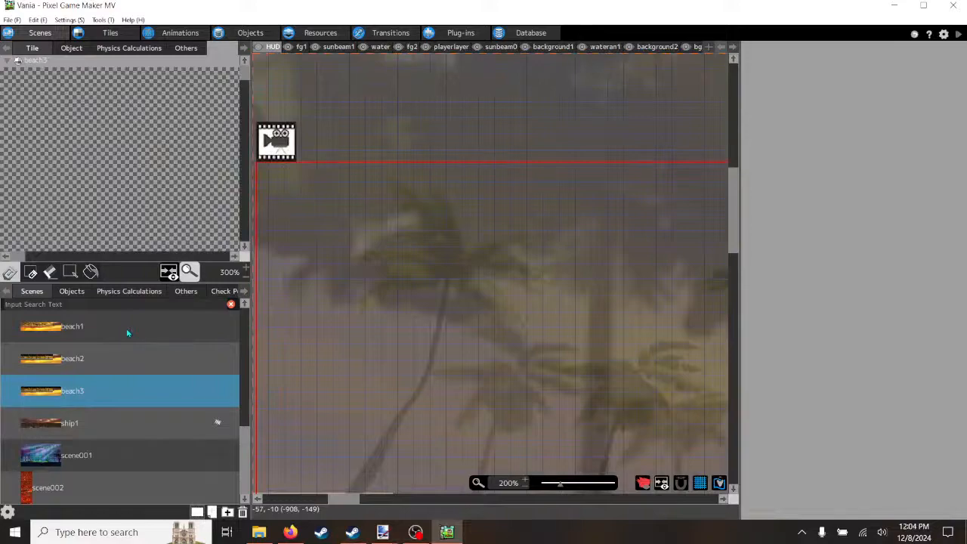
click(98, 335)
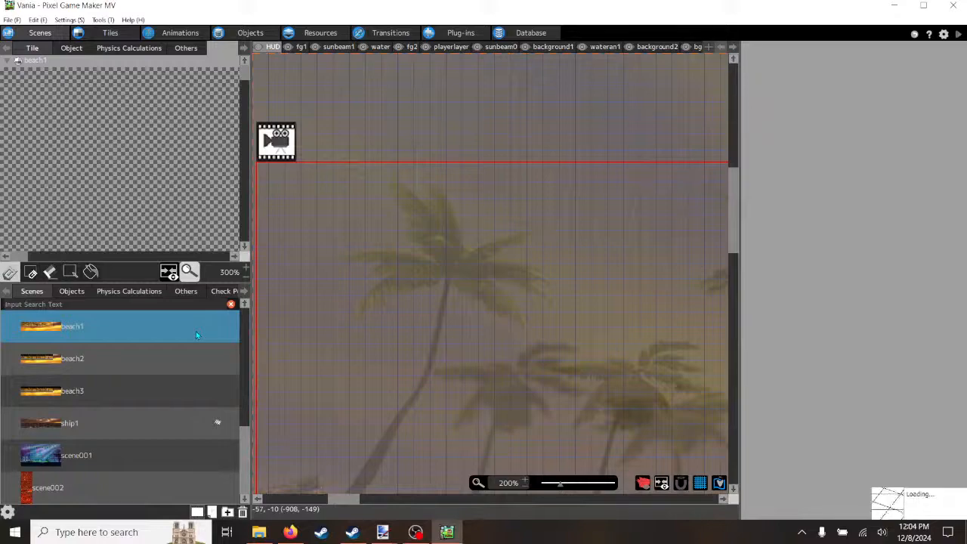
right_click(197, 325)
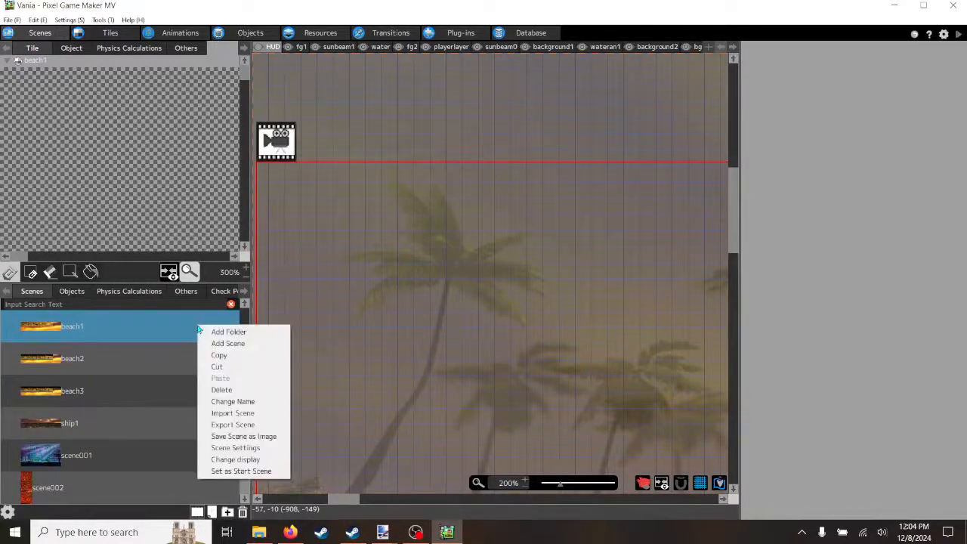
click(217, 461)
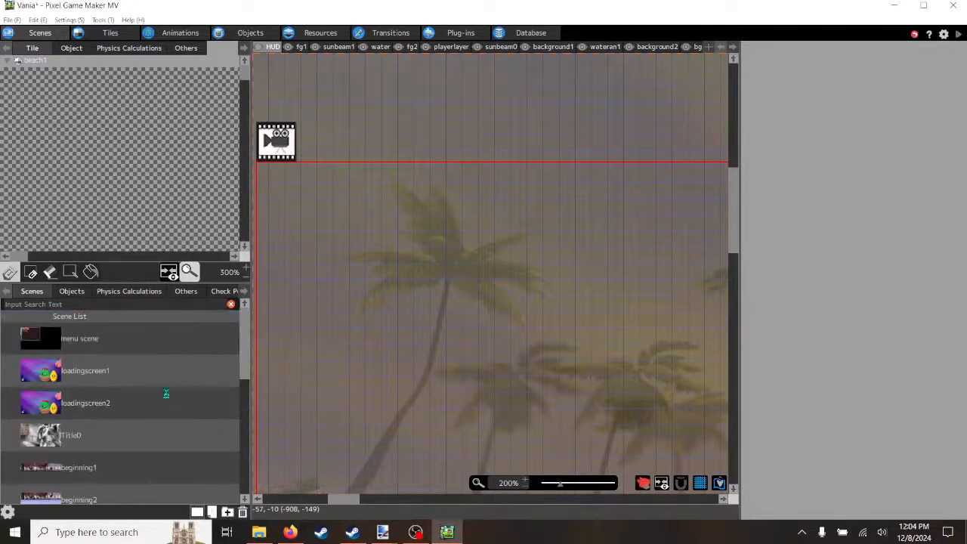
drag(246, 386, 246, 436)
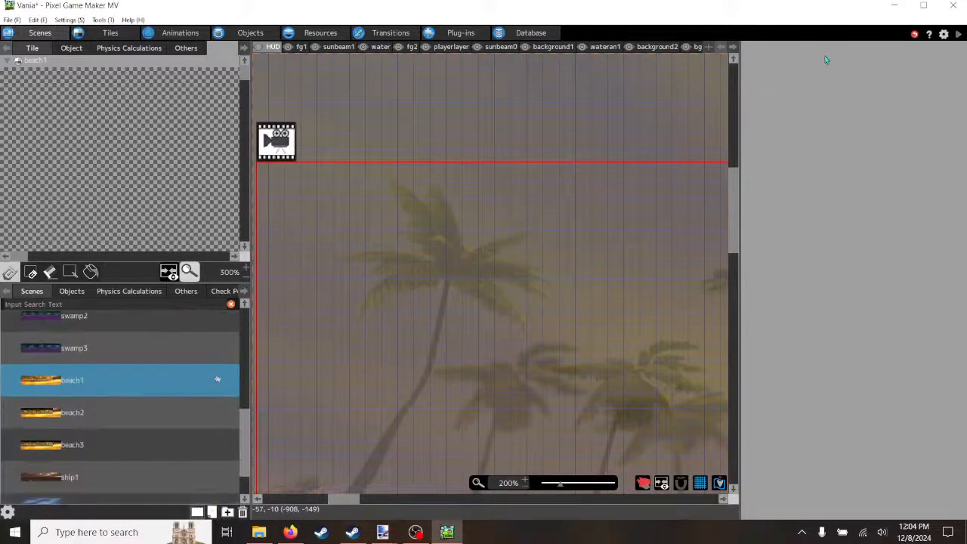
Step: Test-play the game from the beach1 scene and bring up its pause menu
click(956, 35)
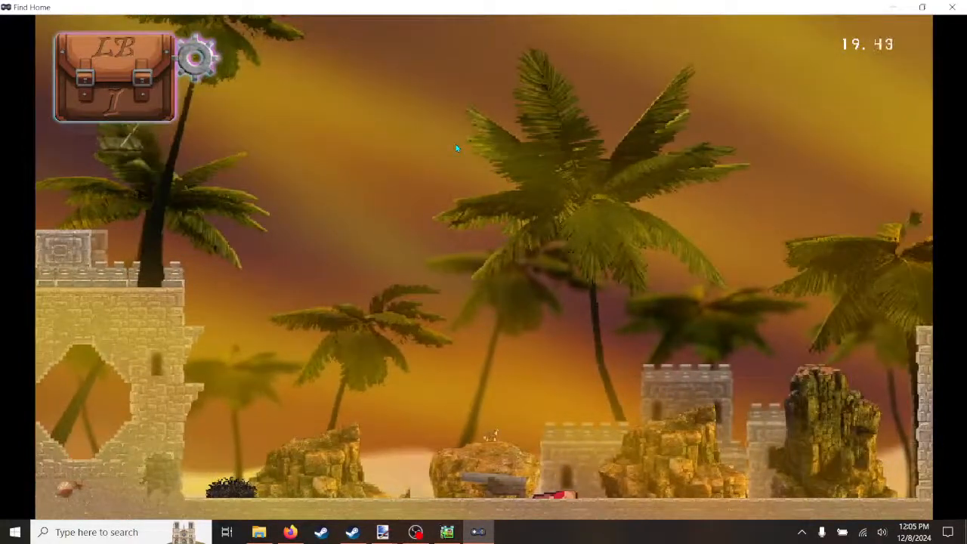
key(Escape)
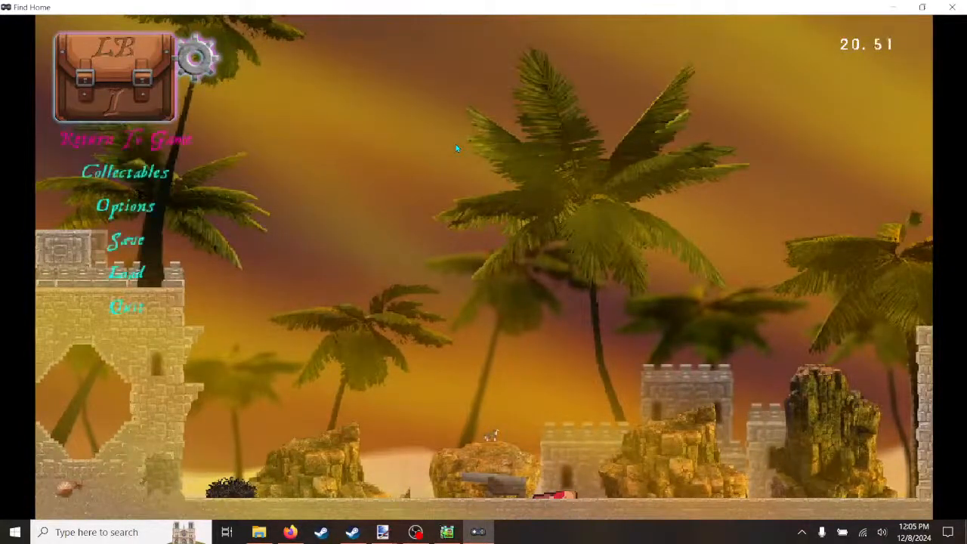
Step: Check the Collectables screen and the remaining pause menu entries, and return to the game
key(Down)
key(Return)
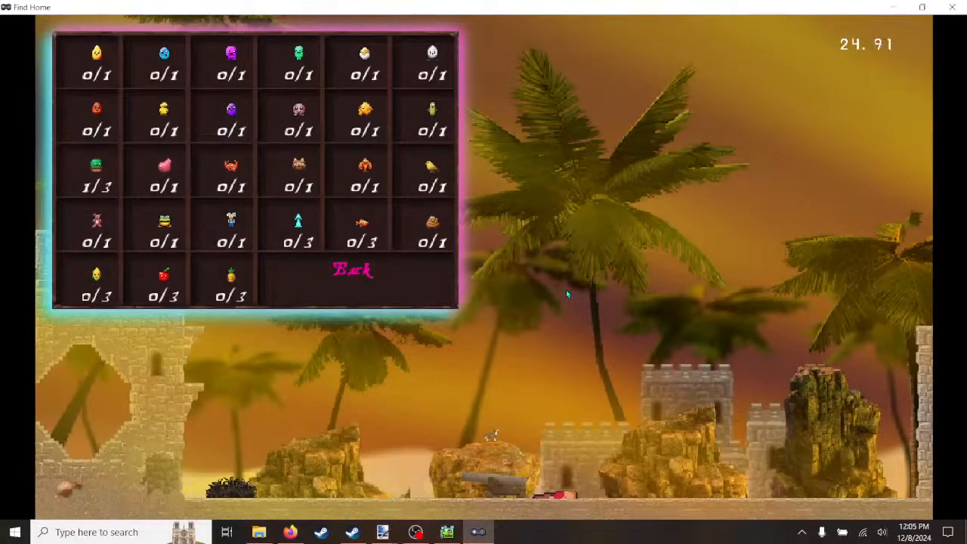
key(Escape)
key(Down)
key(Down)
key(Down)
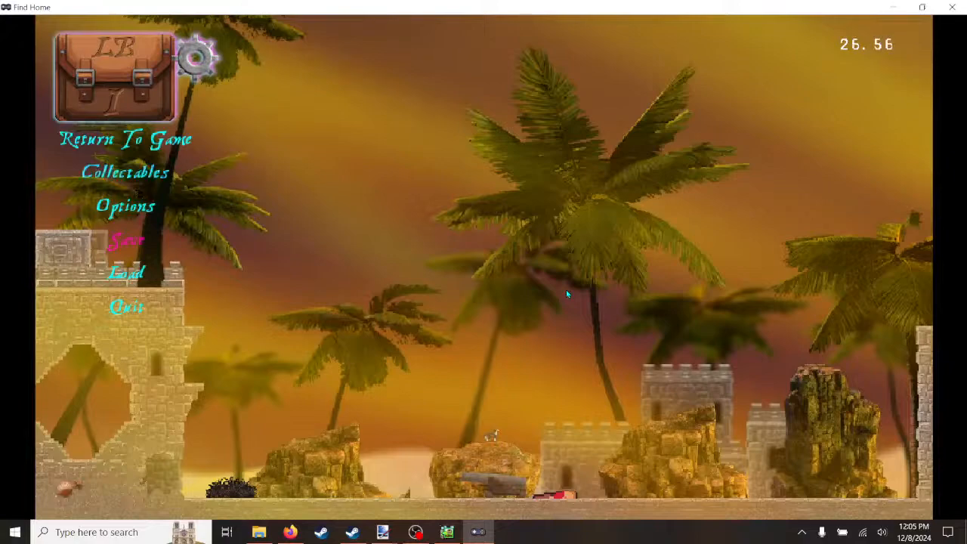
key(Escape)
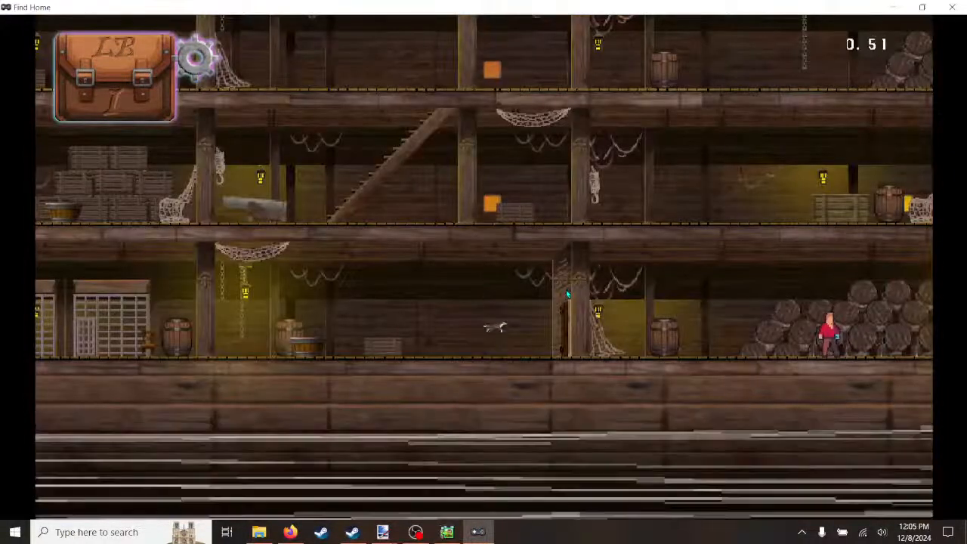
Step: Run the character along the ship's lowest deck past the three cages and collect the yellow key
key(Left)
key(space)
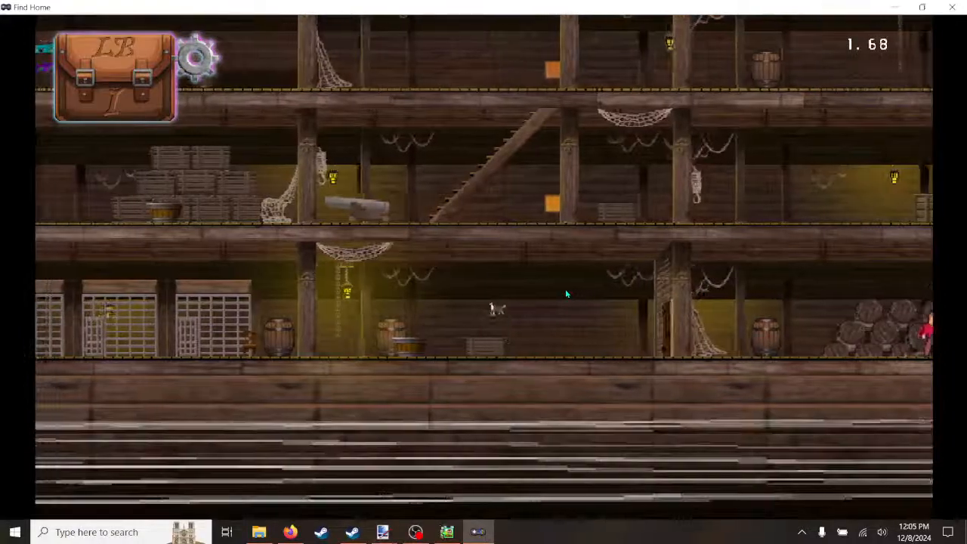
key(Left)
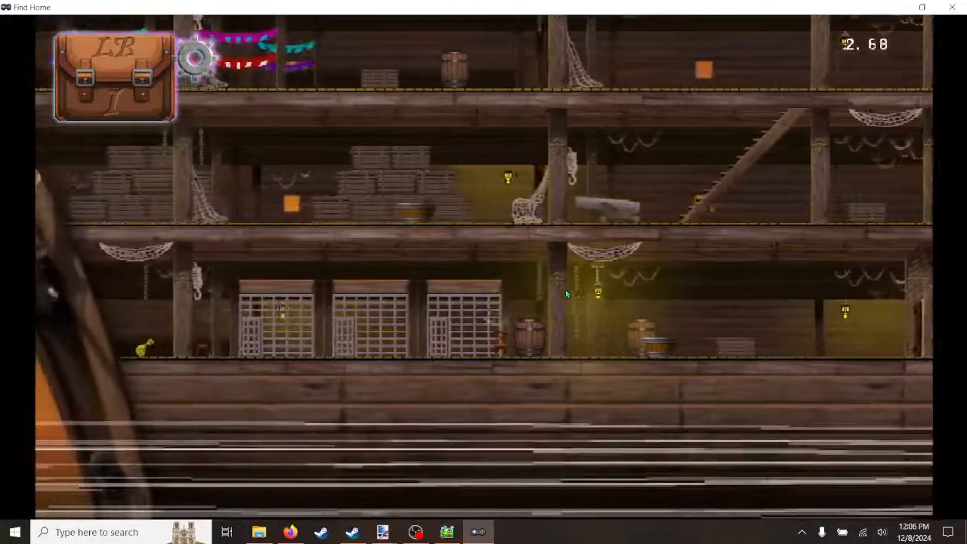
key(Left)
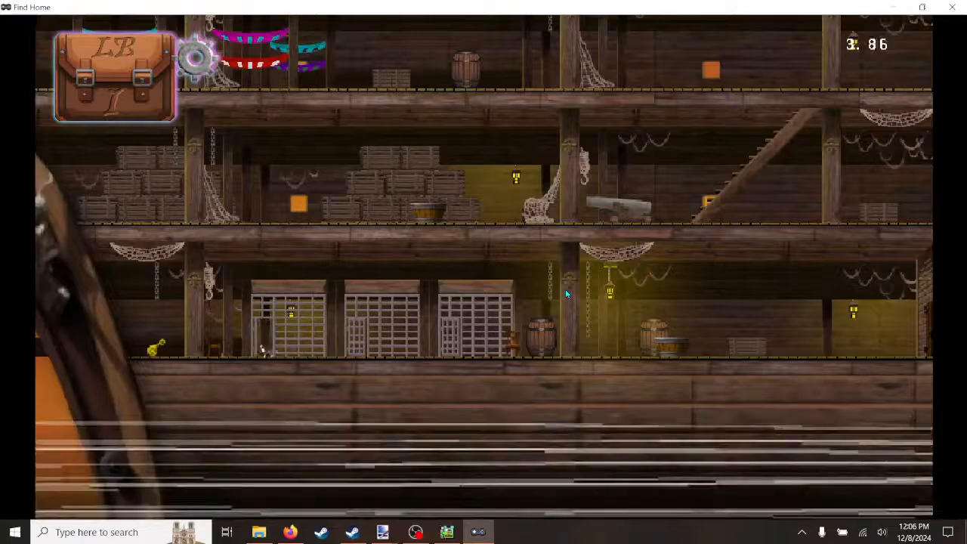
key(Left)
key(Right)
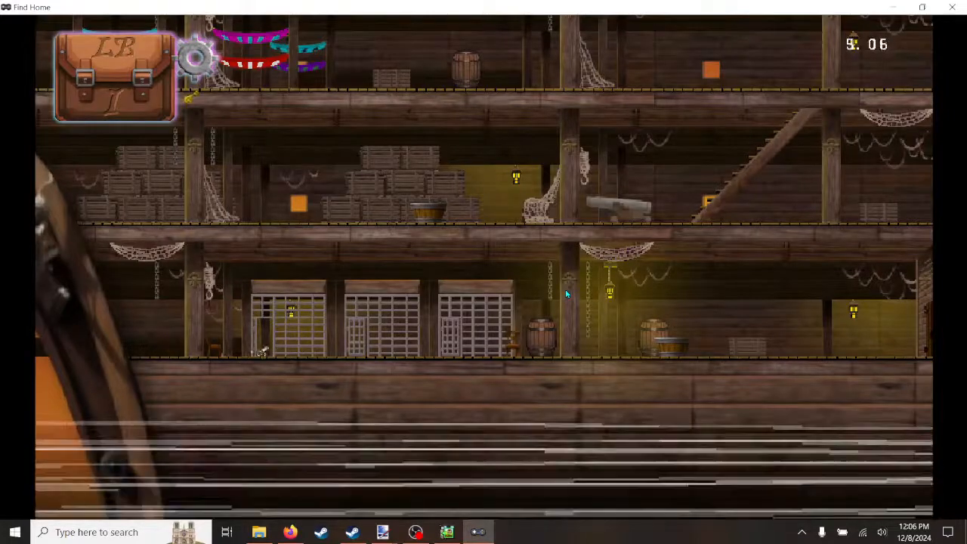
Step: Test the cage doors on the ship's lowest deck by moving the character back and forth past them with the key
key(Right)
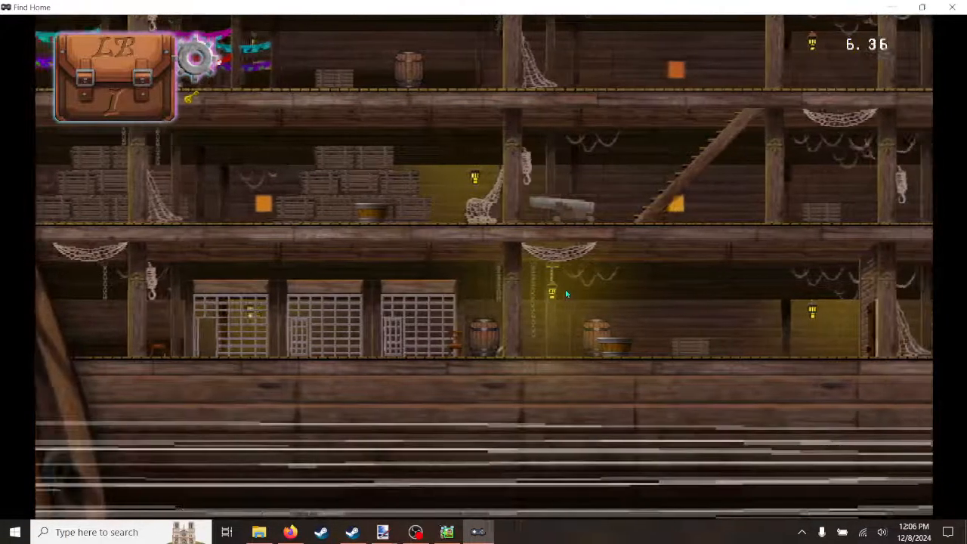
key(Left)
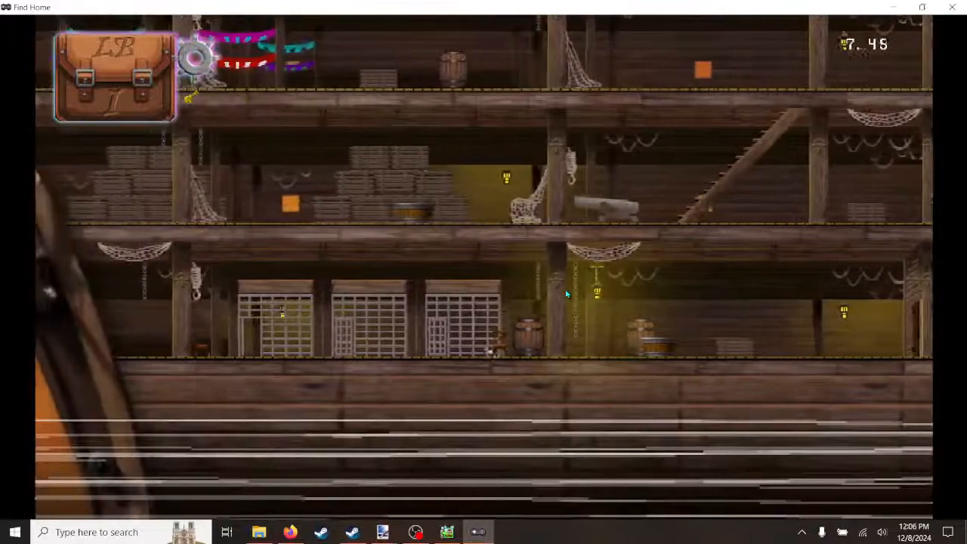
key(Left)
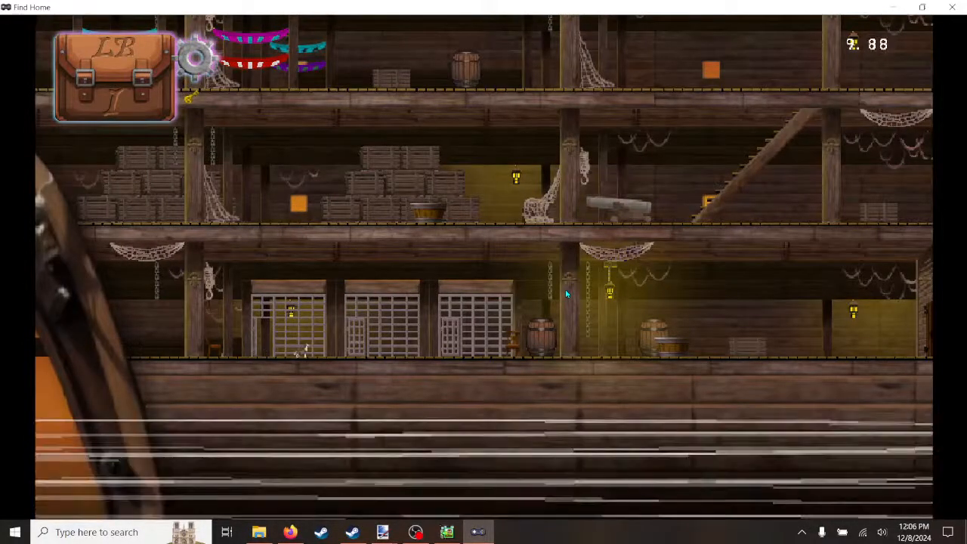
key(Right)
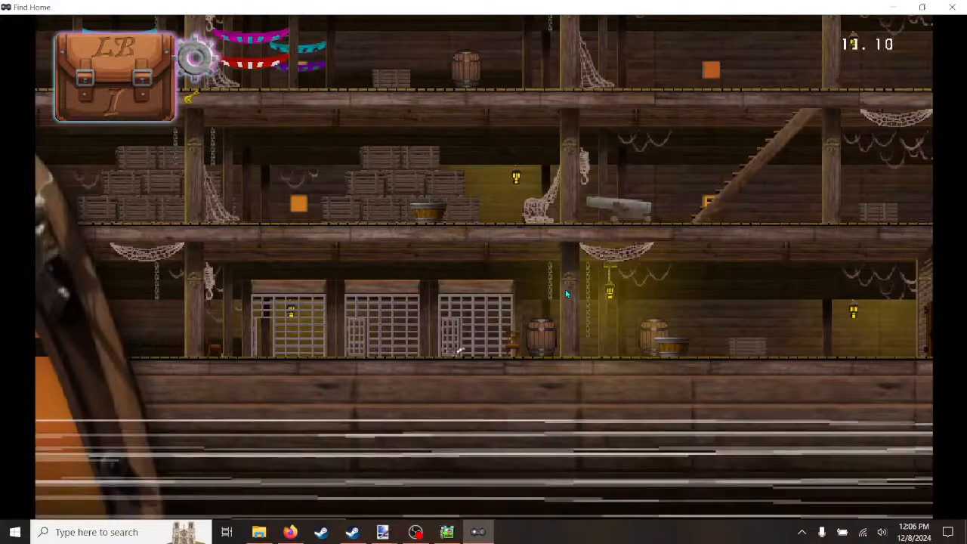
key(Right)
key(space)
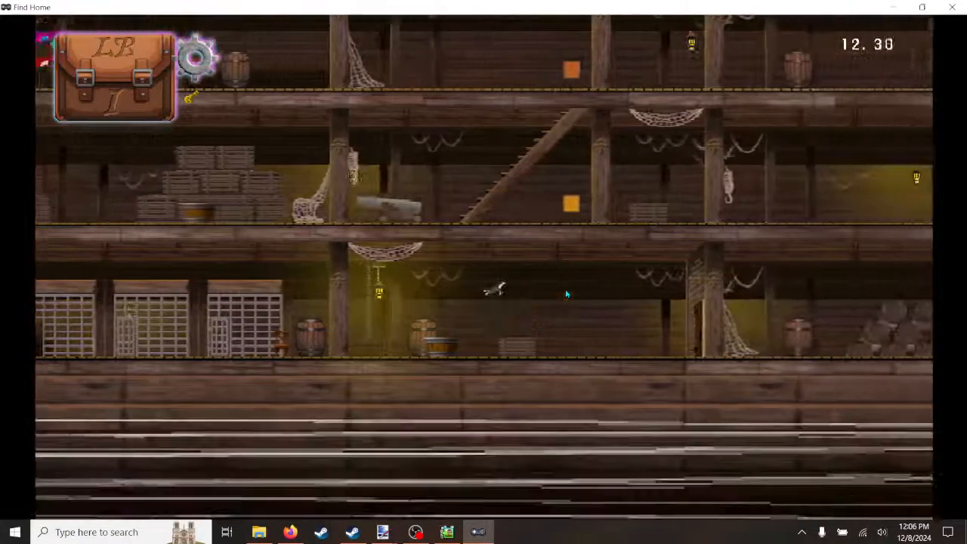
key(Left)
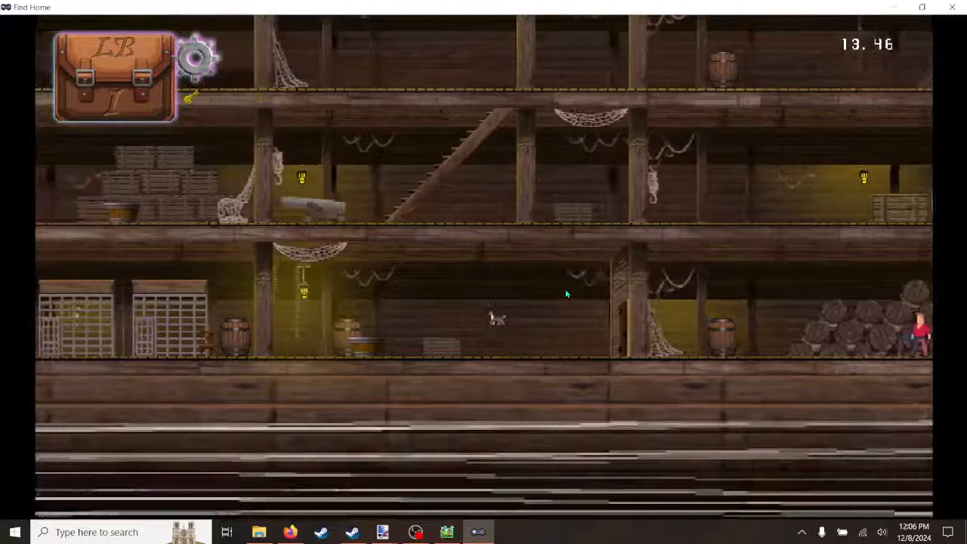
key(Left)
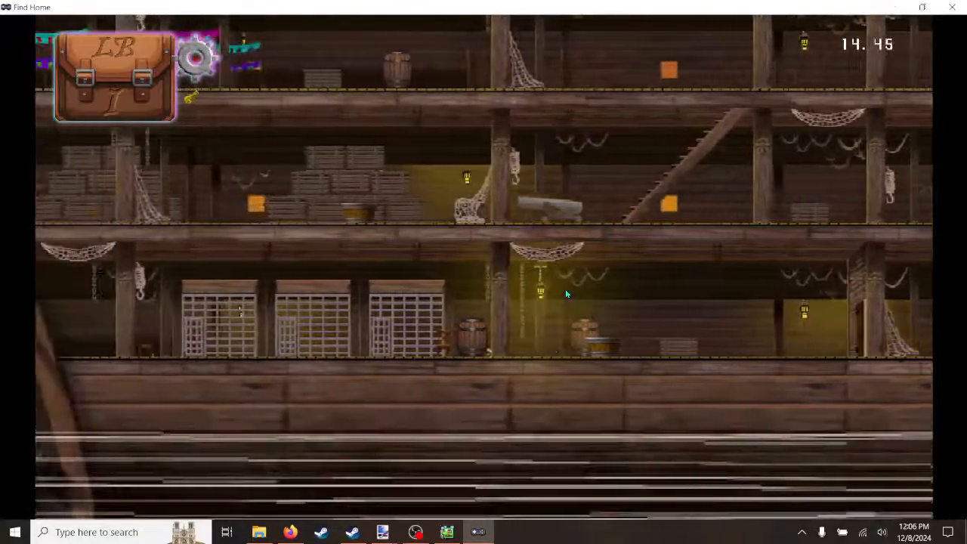
key(Left)
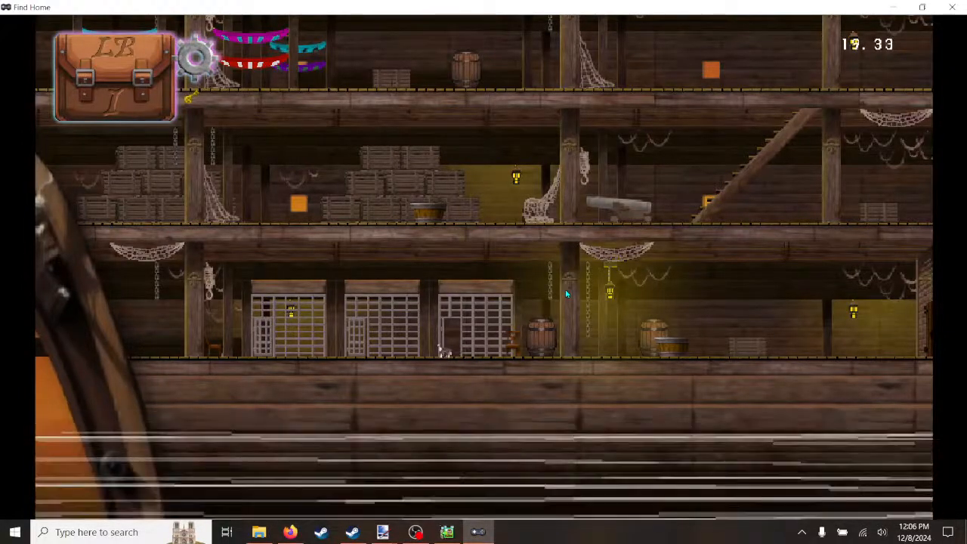
Step: Take the key to the wooden door on the lowest deck, go through it and approach the pirate by the barrels
key(Right)
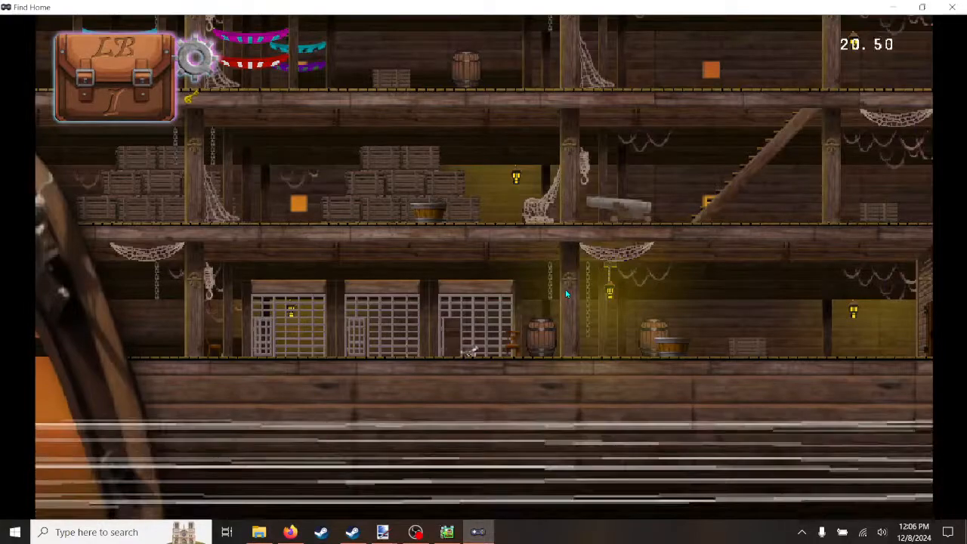
key(Right)
key(Right)
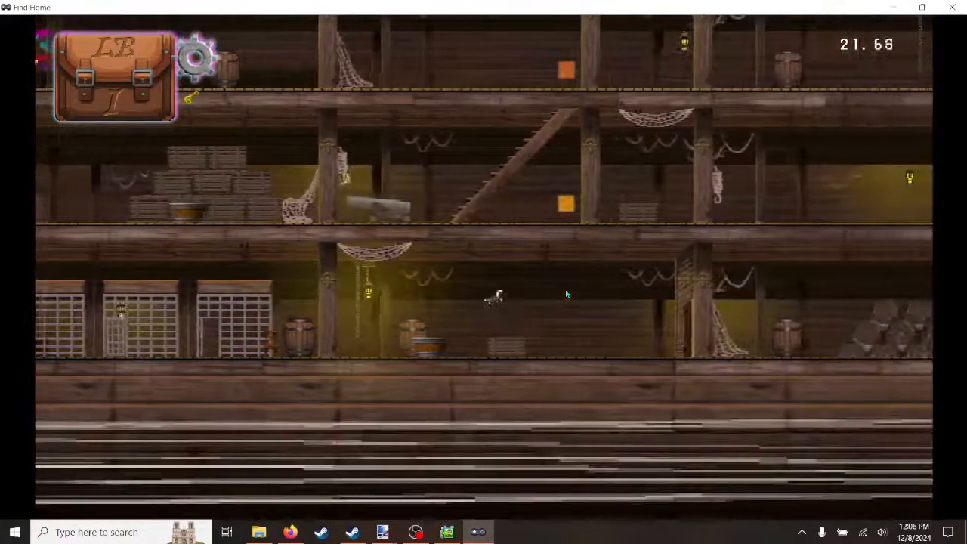
key(Right)
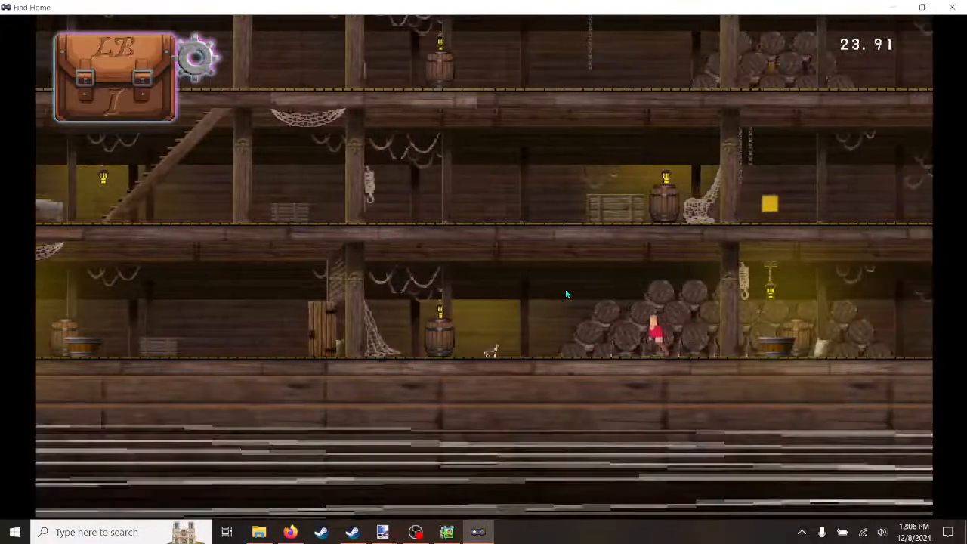
key(Right)
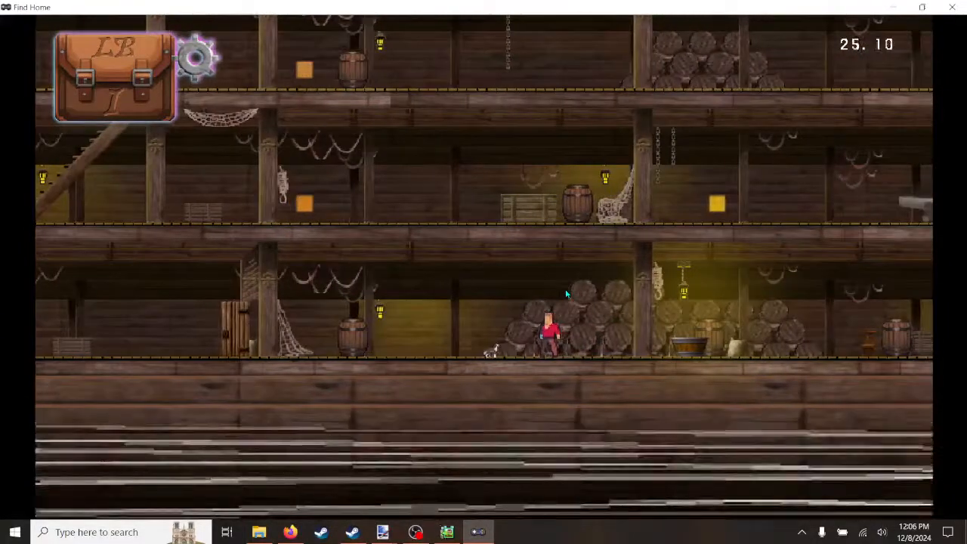
Step: Test the pirate's behaviour by moving towards and away from him between the wooden door and the barrels, and end the test play
key(Left)
key(Left)
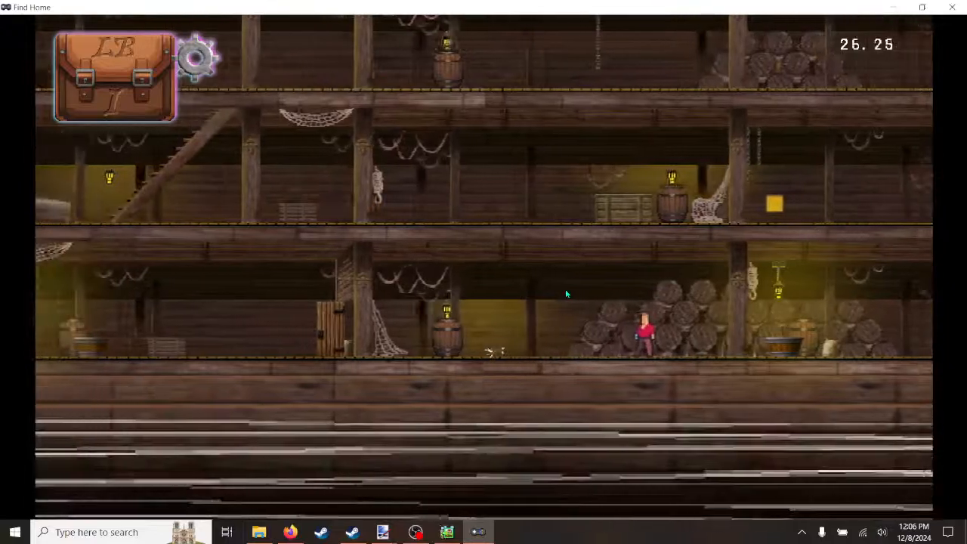
key(Right)
key(Left)
key(Left)
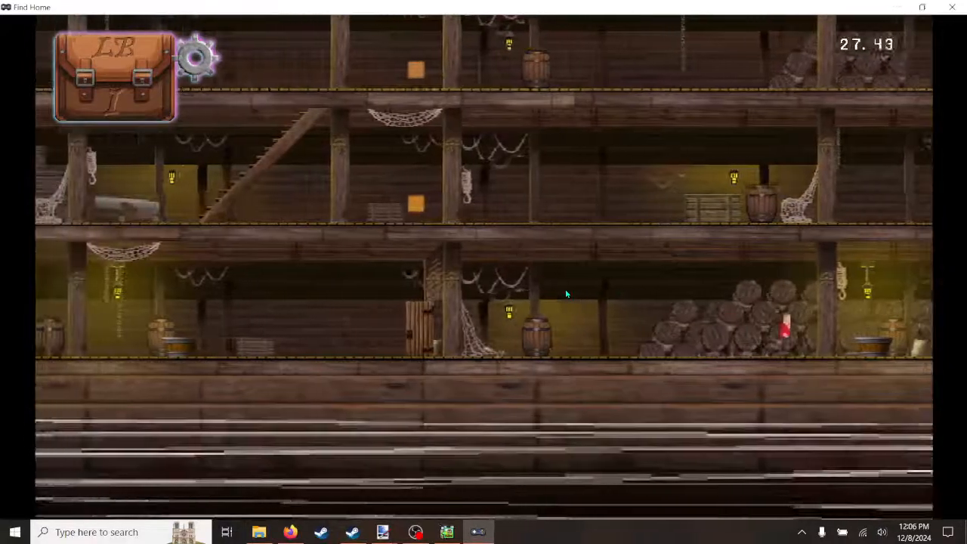
key(Left)
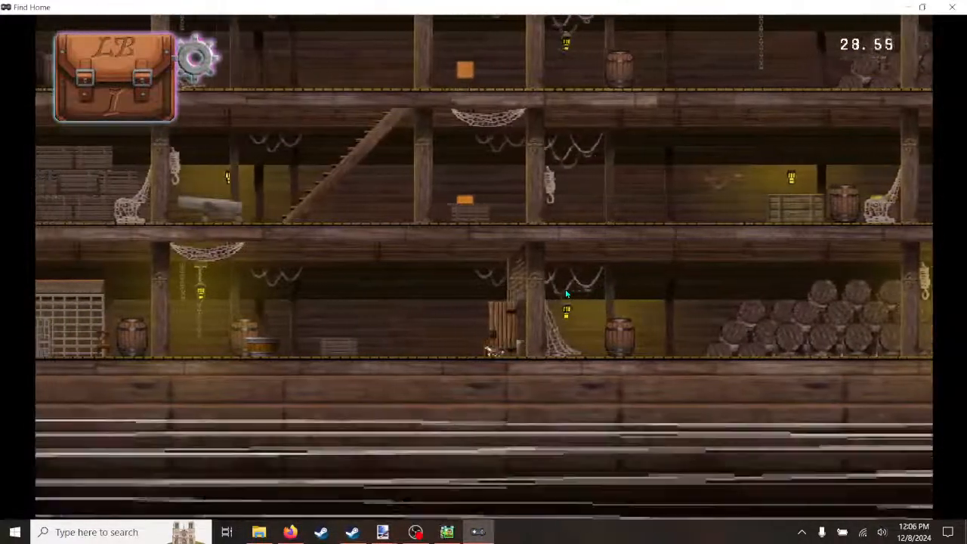
key(Right)
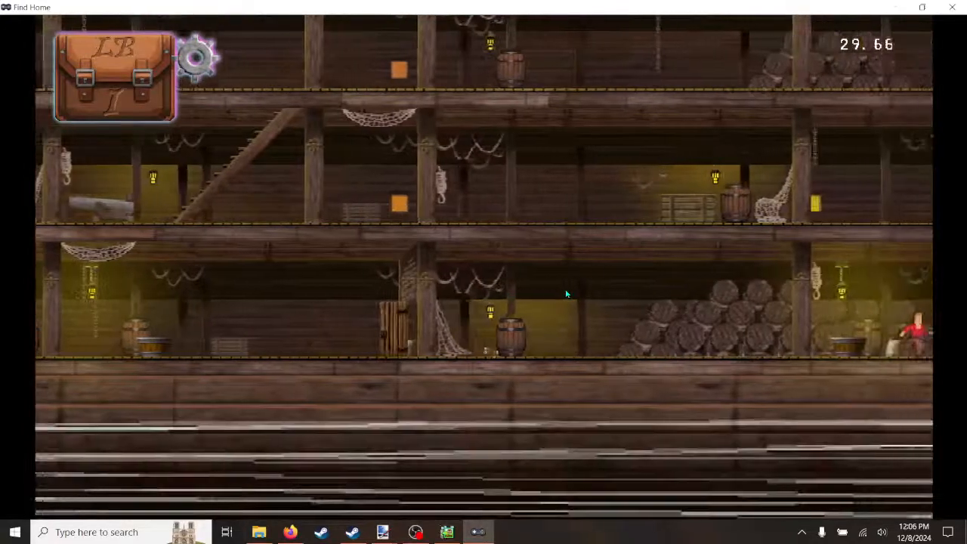
key(Left)
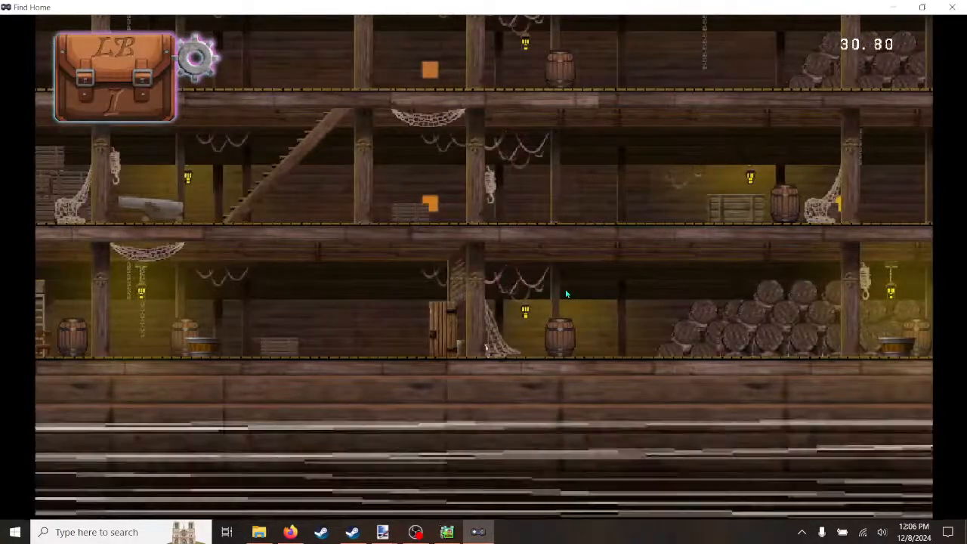
key(Right)
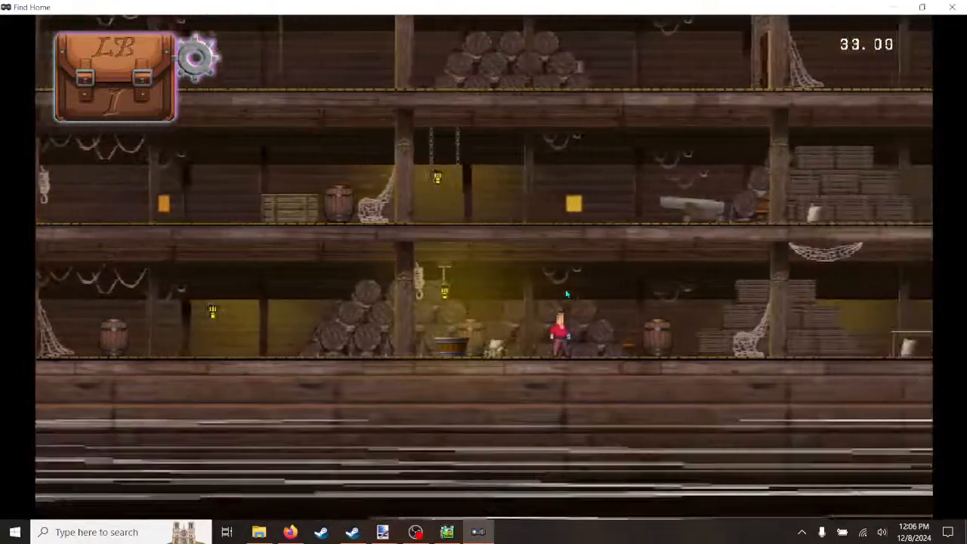
key(Left)
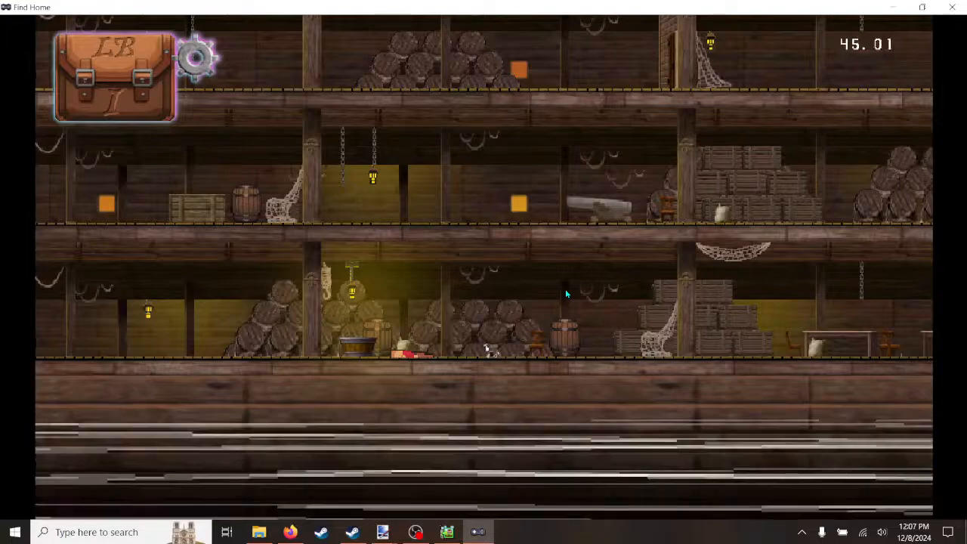
click(953, 7)
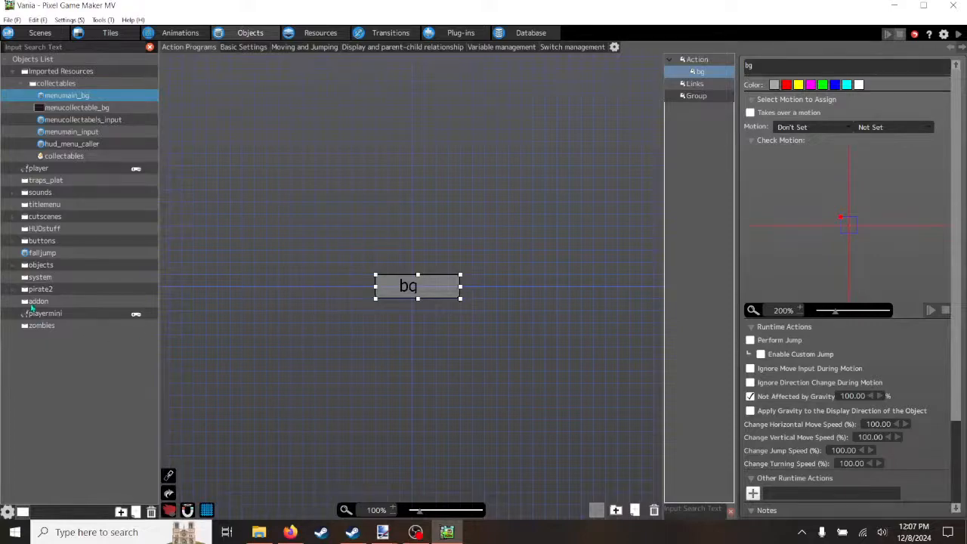
Step: Display the action program of the piratecrew2 object from the pirate2 folder, with free space below its actions
click(13, 290)
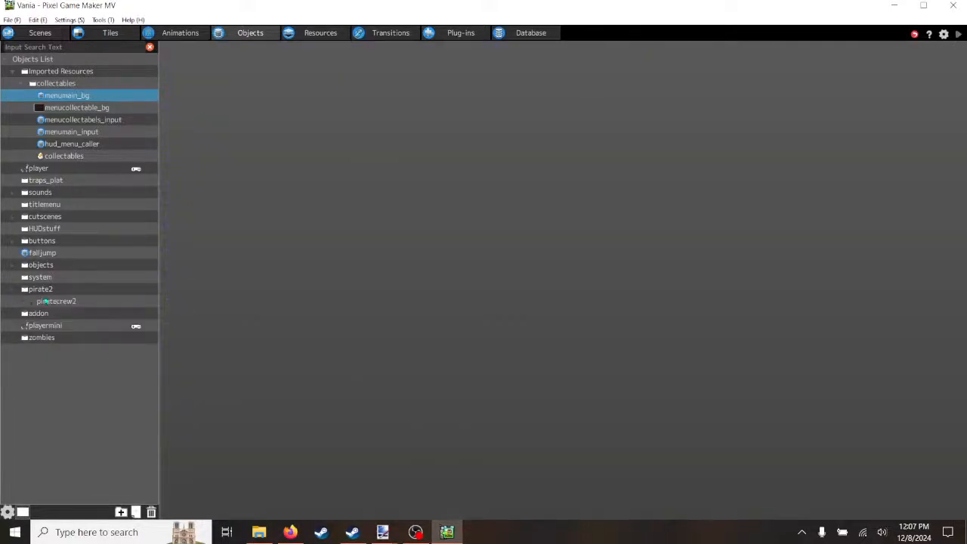
click(66, 301)
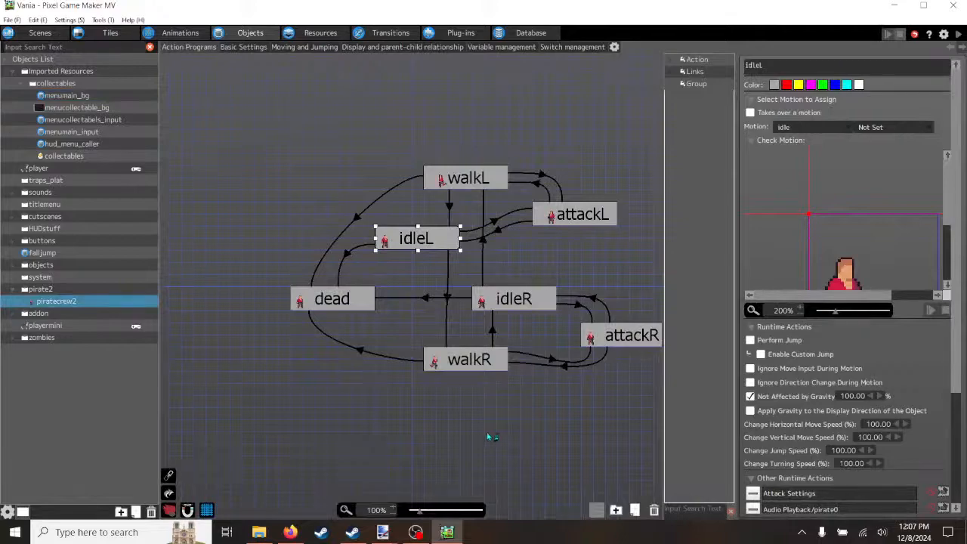
drag(504, 430, 352, 363)
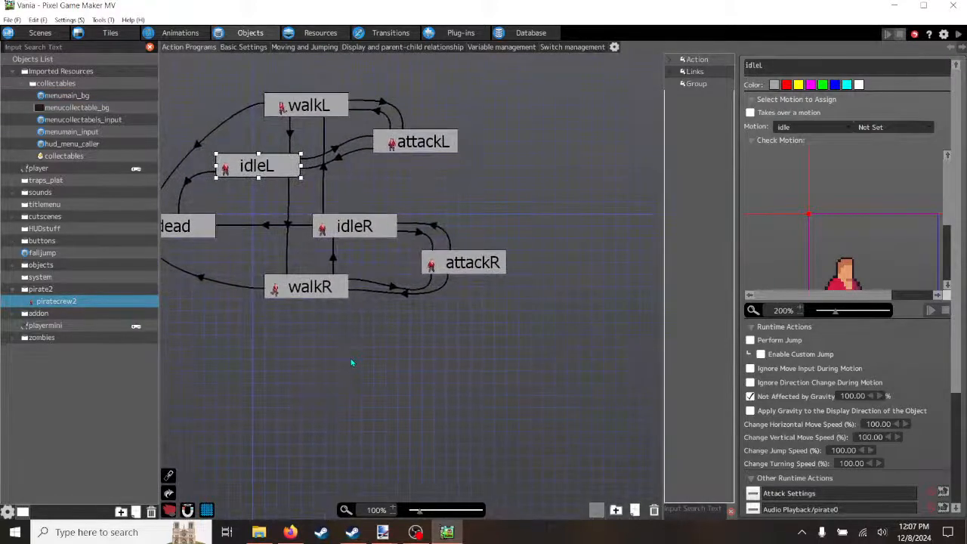
Step: Add an action named sound to piratecrew2's action program, placed below walkR
right_click(357, 370)
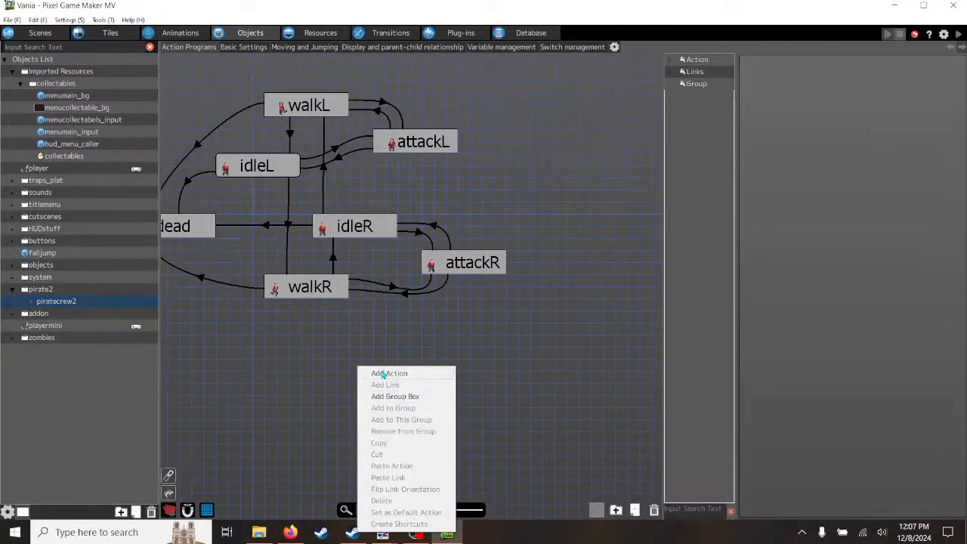
click(384, 374)
drag(402, 389, 381, 382)
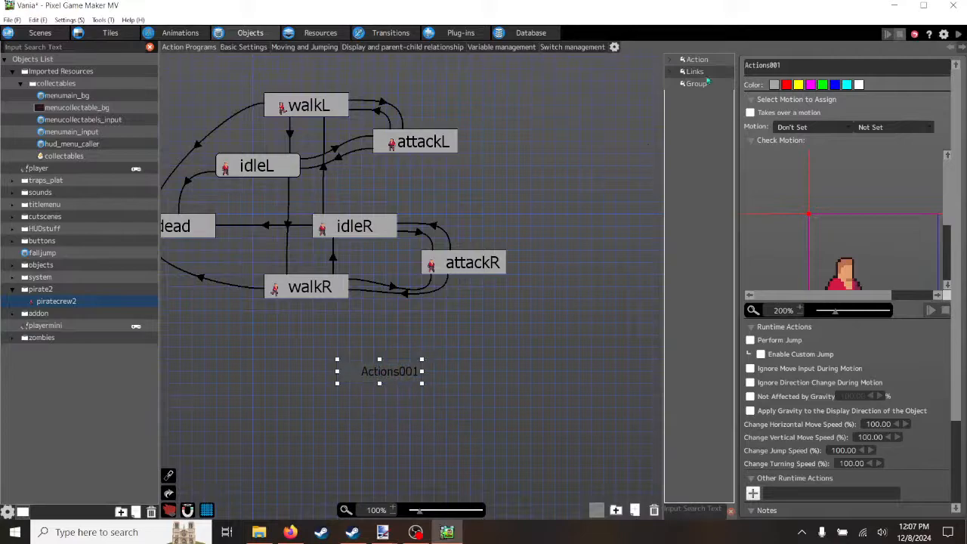
double_click(795, 64)
text(sound)
click(471, 359)
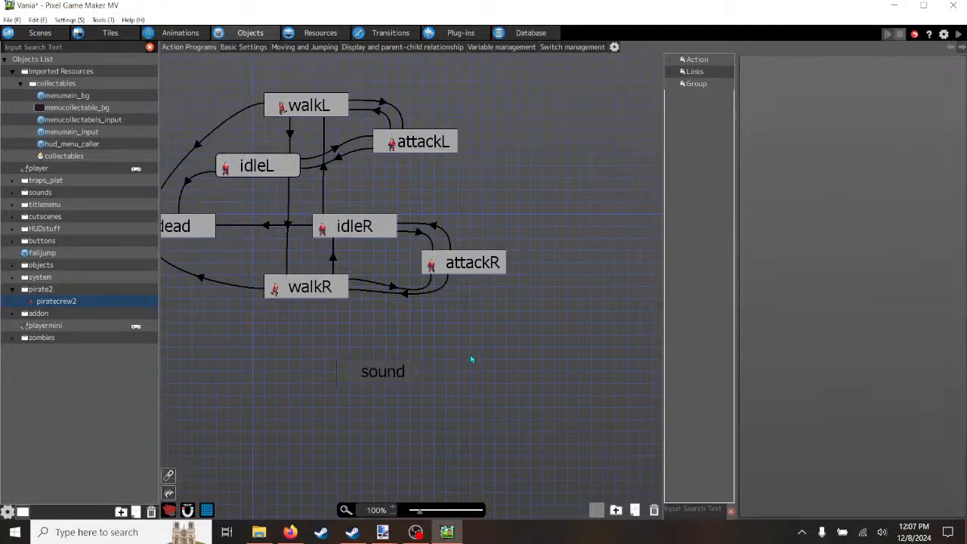
Step: Link the idleR action to the sound action and straighten the link vertically
right_click(380, 234)
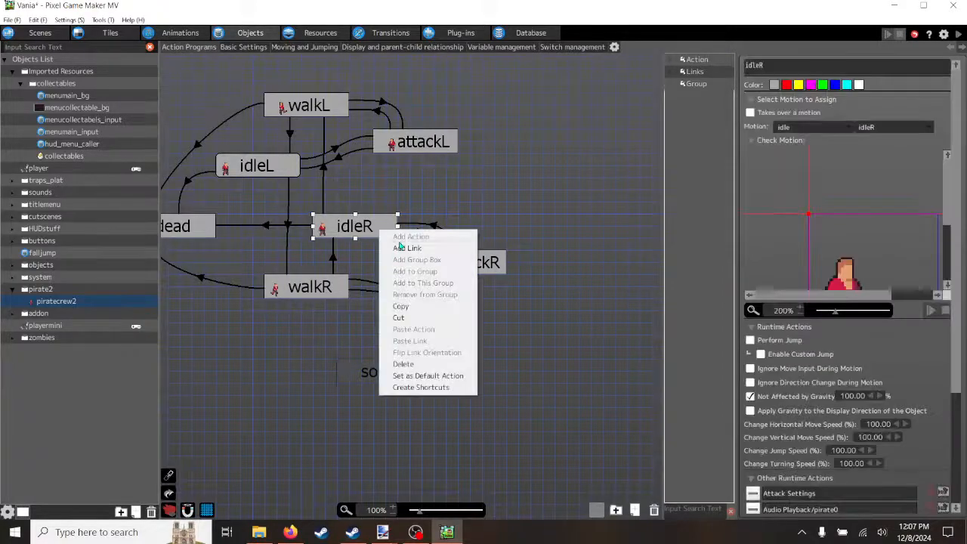
click(392, 249)
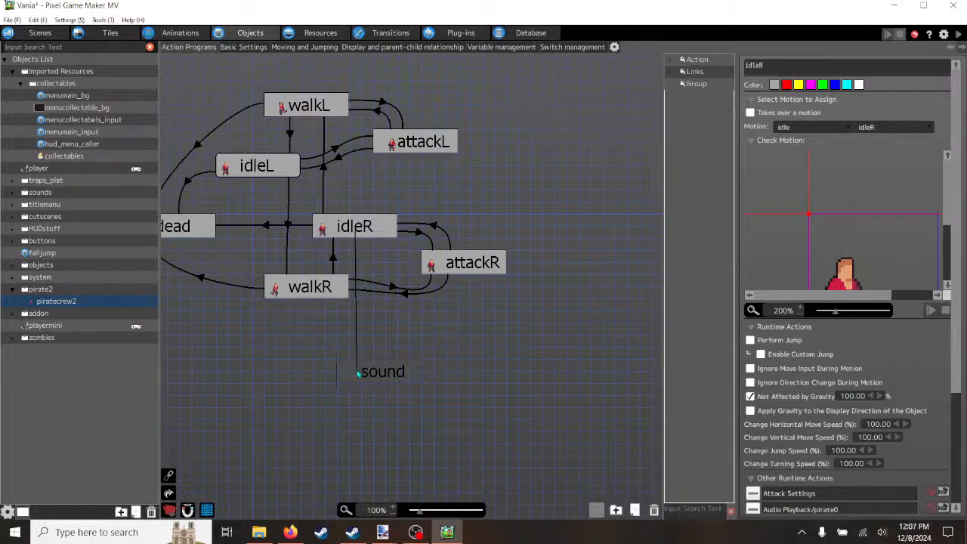
click(370, 371)
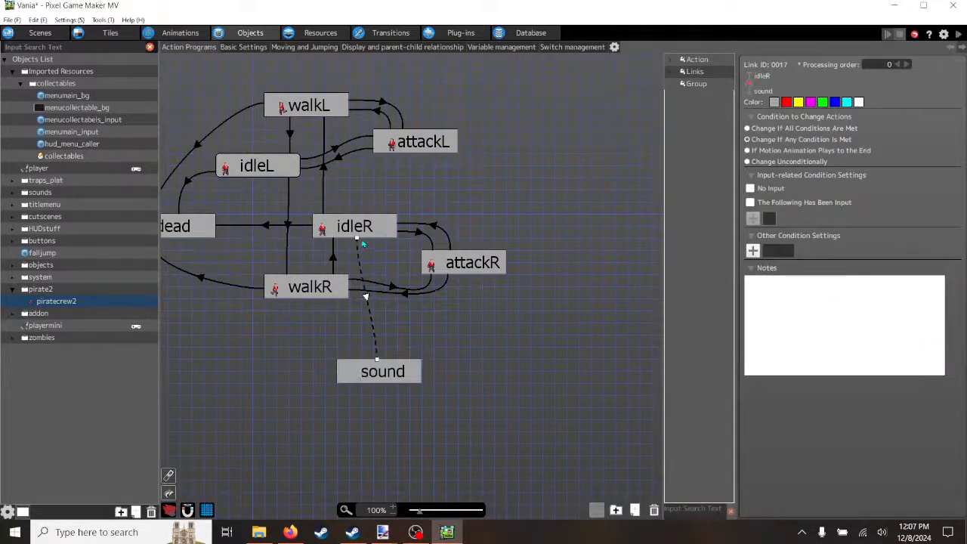
drag(357, 239, 364, 246)
drag(377, 362, 363, 360)
Step: Delete the link from idleR to sound
right_click(391, 366)
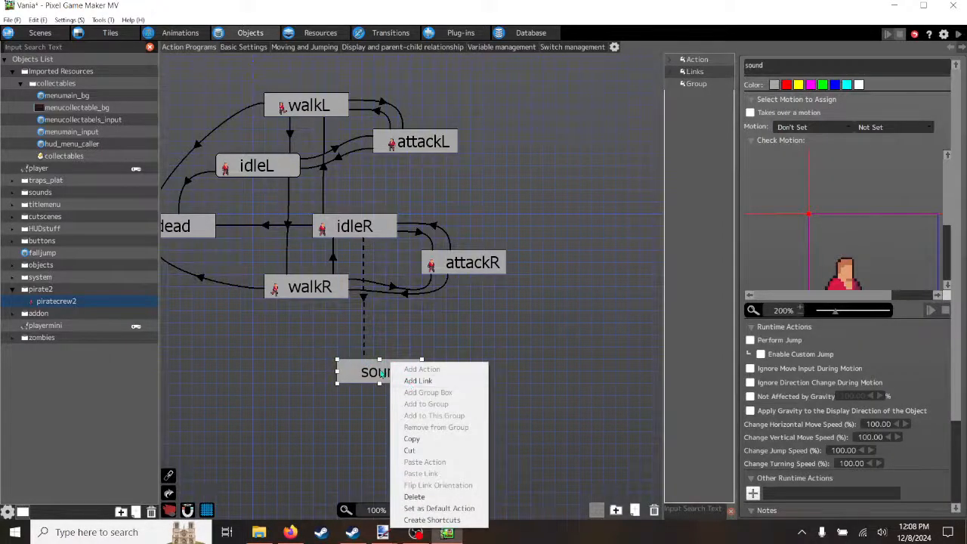
click(213, 321)
click(364, 299)
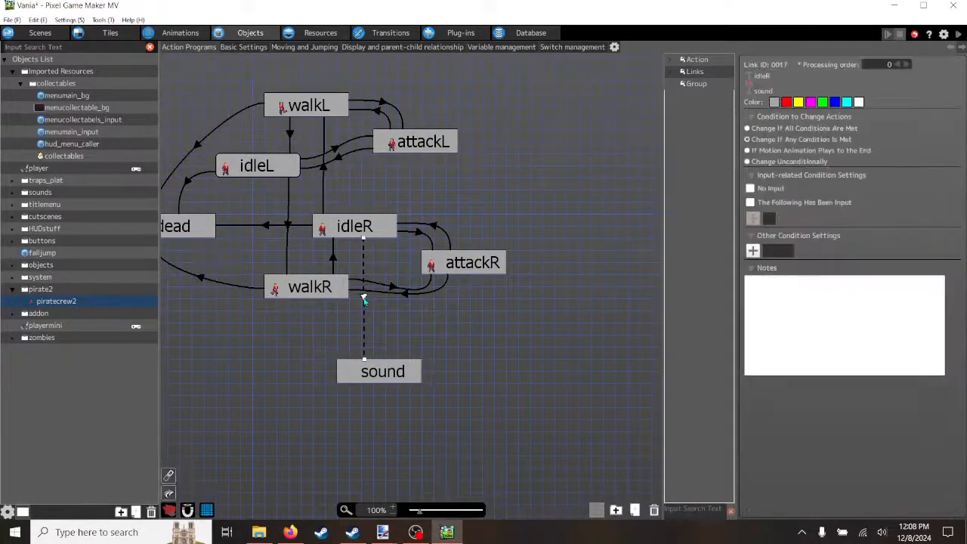
right_click(365, 296)
click(388, 432)
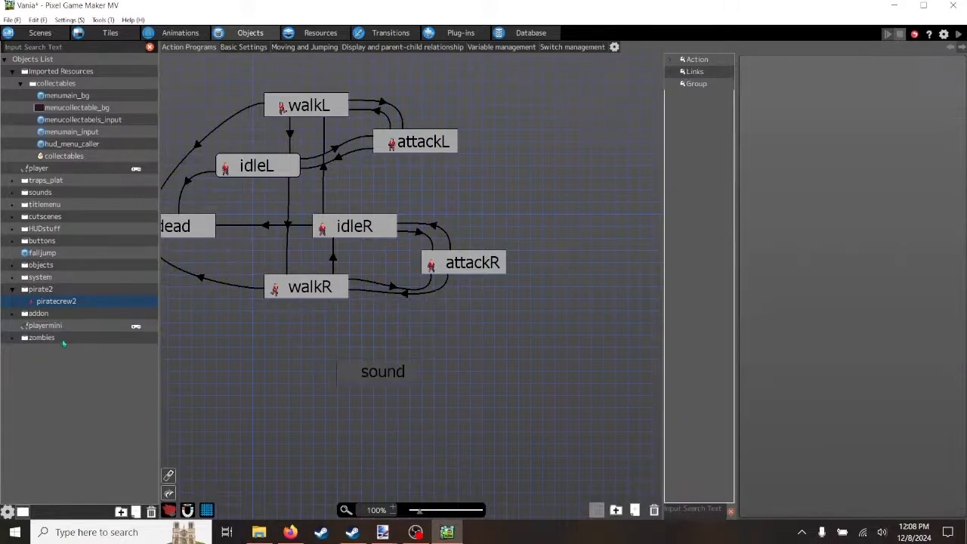
Step: Examine the Distance with Other Objects condition on plat1's link from Plat1 to play sound in the traps_plat folder
click(13, 183)
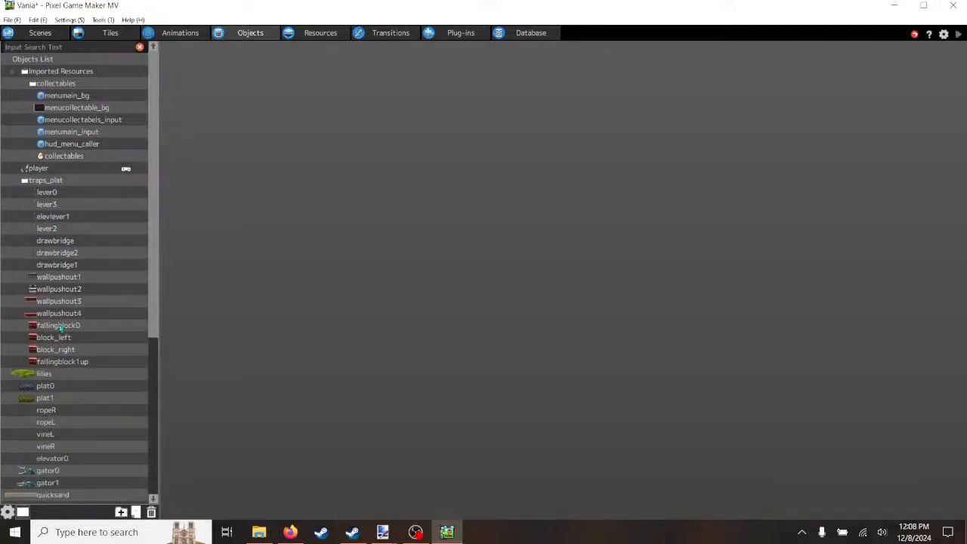
click(46, 399)
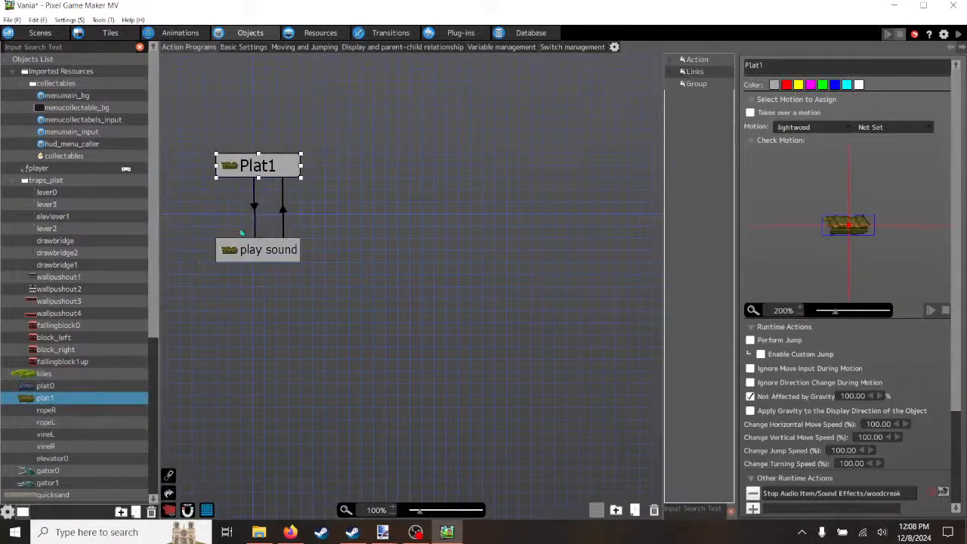
click(254, 208)
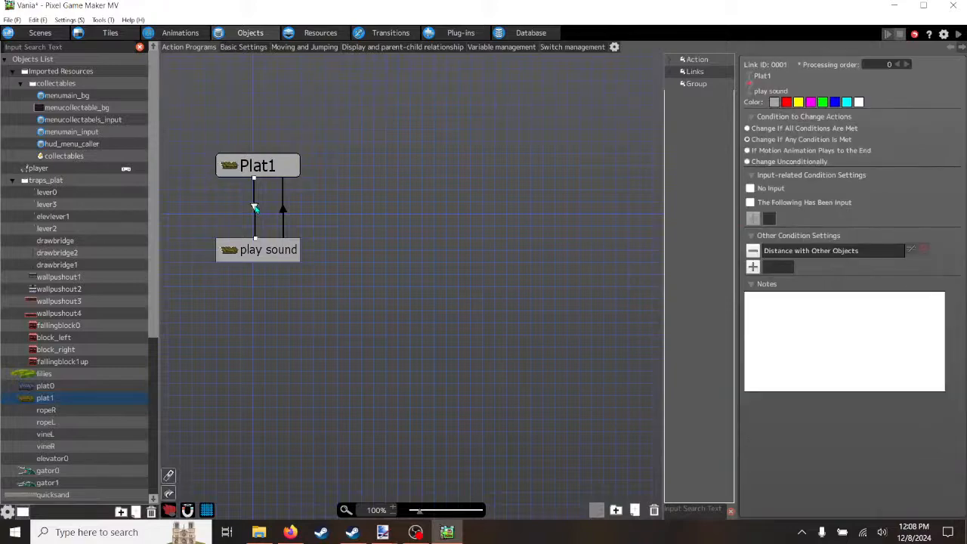
double_click(798, 254)
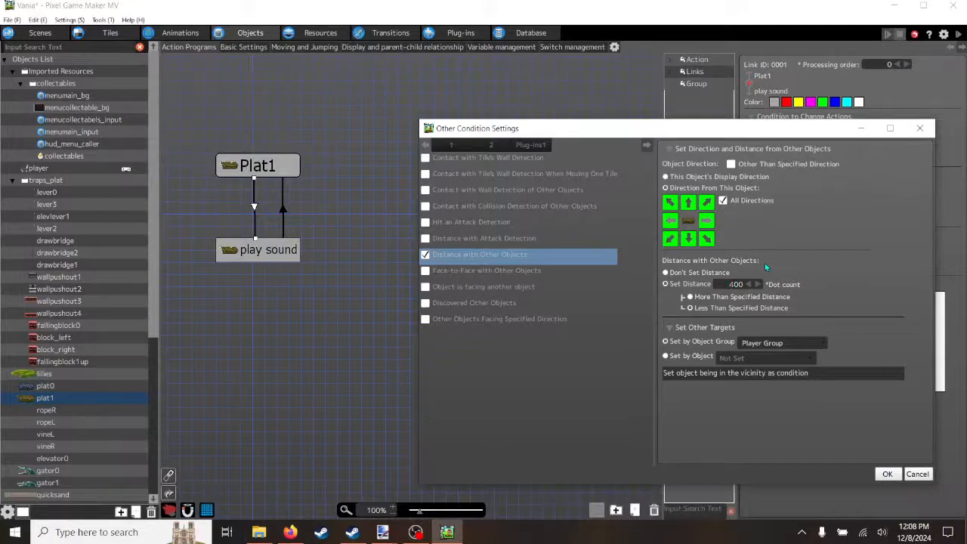
click(916, 474)
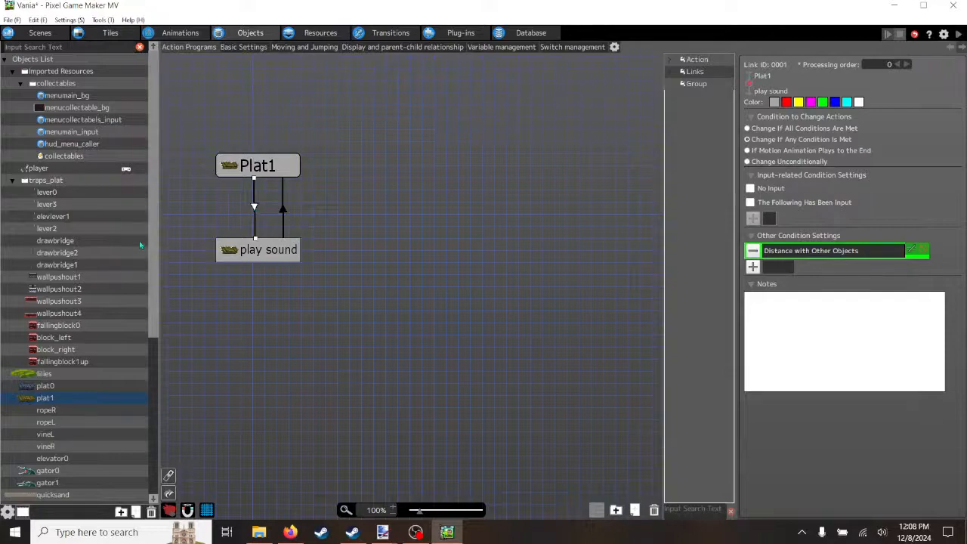
scroll(140, 244, down, 6)
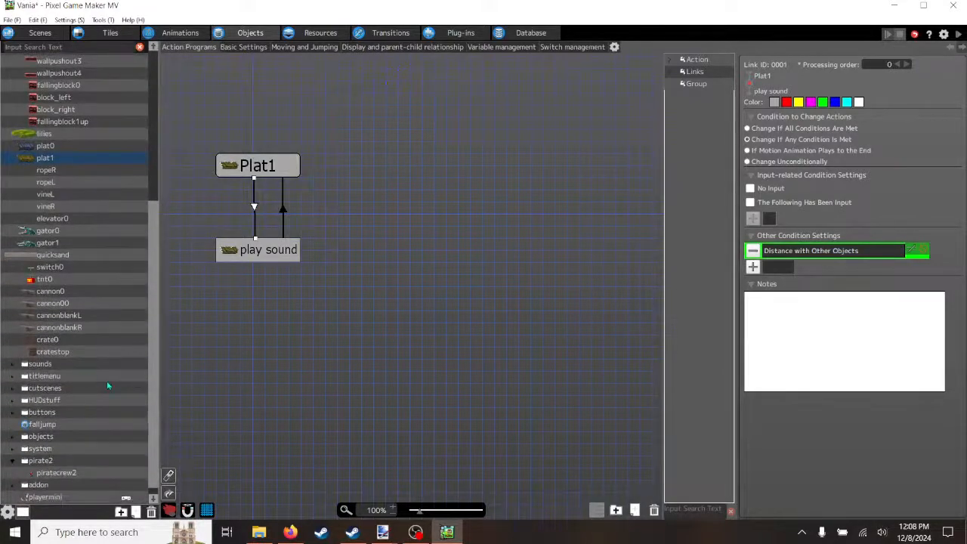
scroll(141, 391, down, 1)
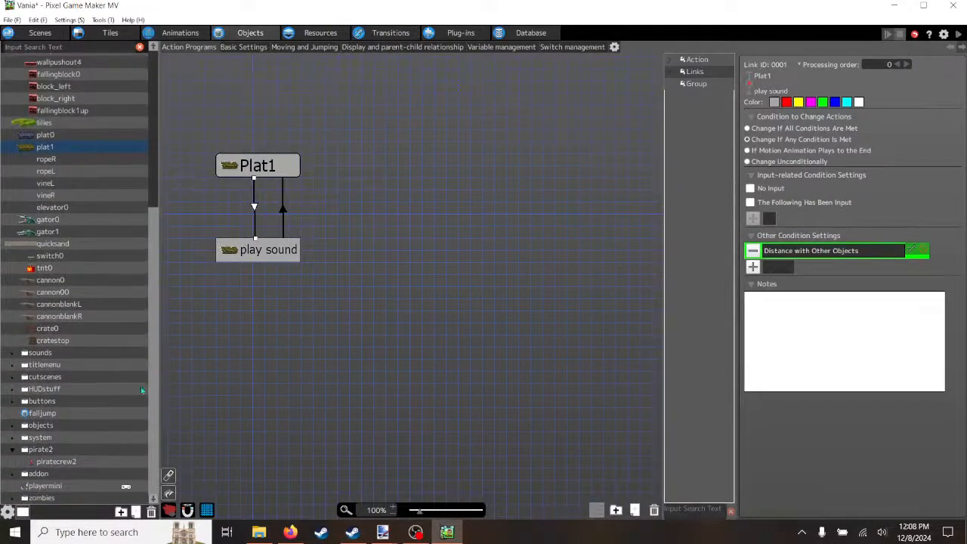
click(53, 463)
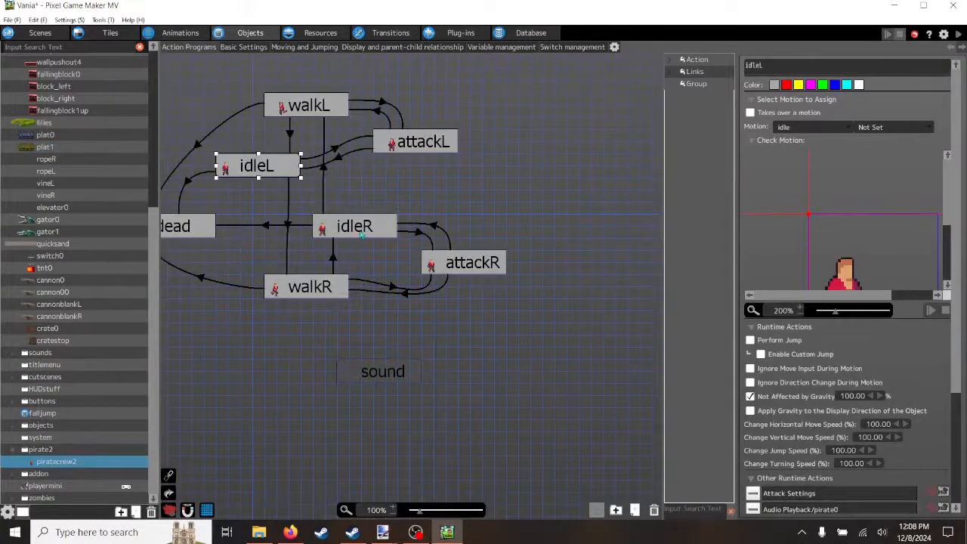
click(359, 236)
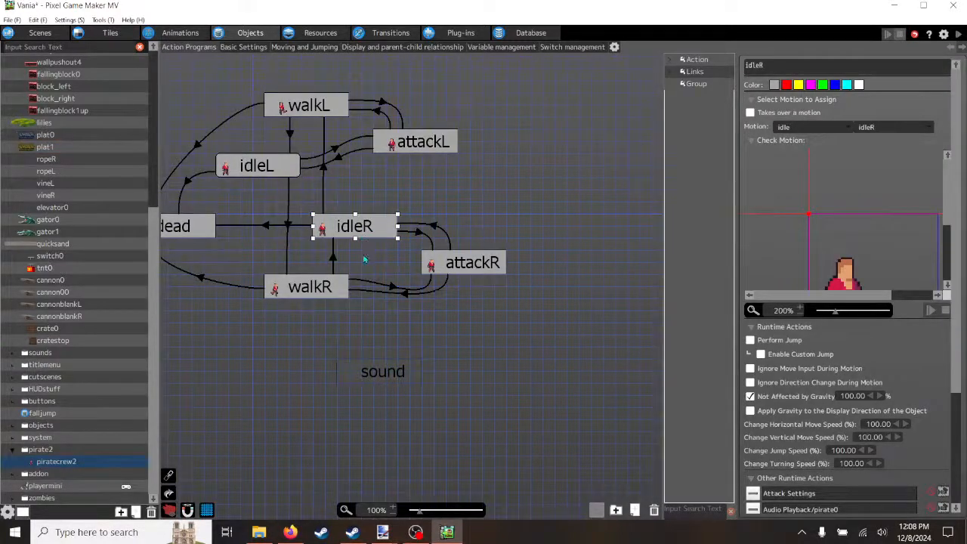
right_click(361, 236)
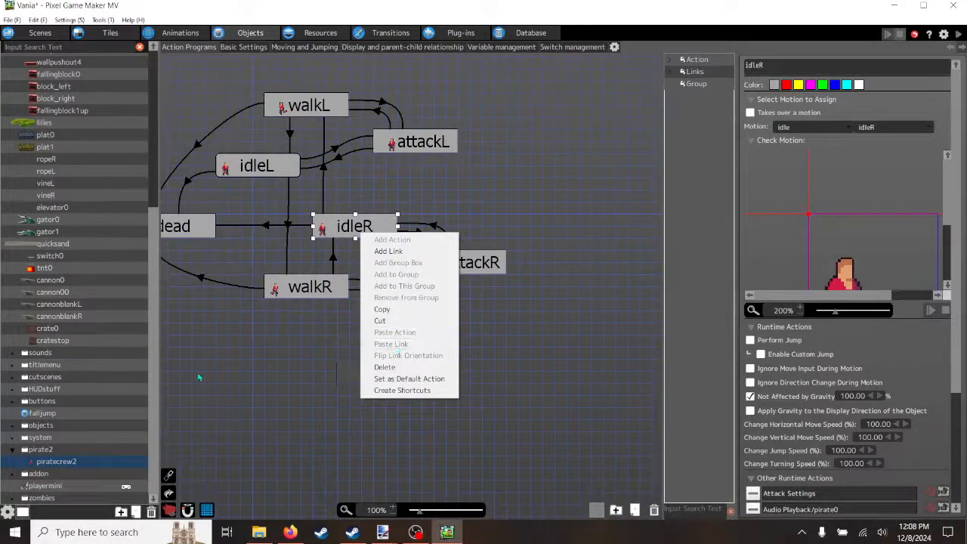
click(263, 352)
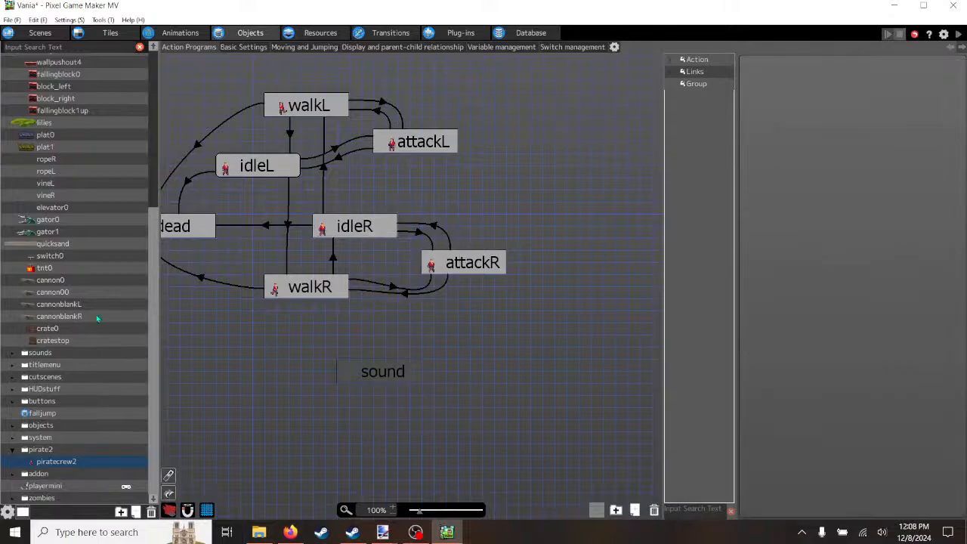
Step: Copy plat1's link that leads from the Plat1 action to play sound
click(45, 148)
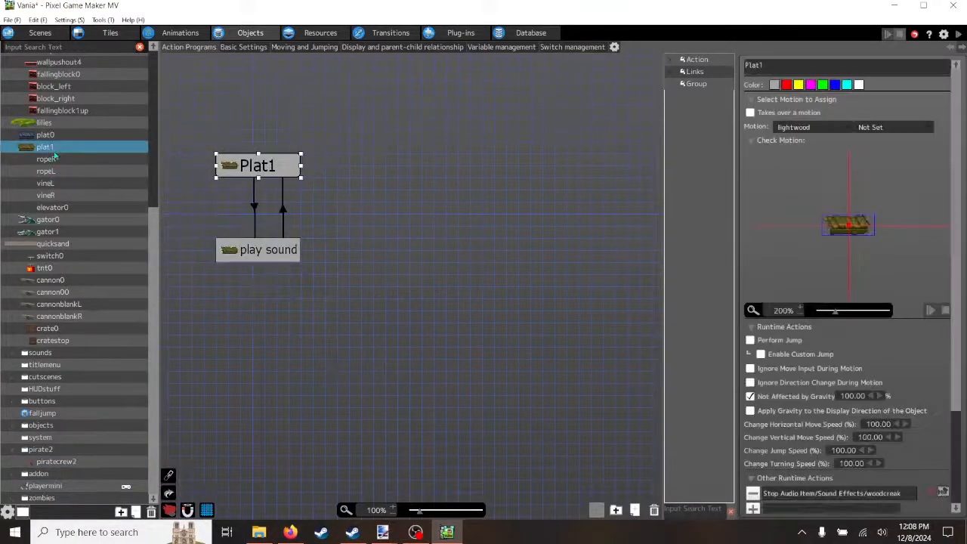
click(255, 211)
right_click(255, 206)
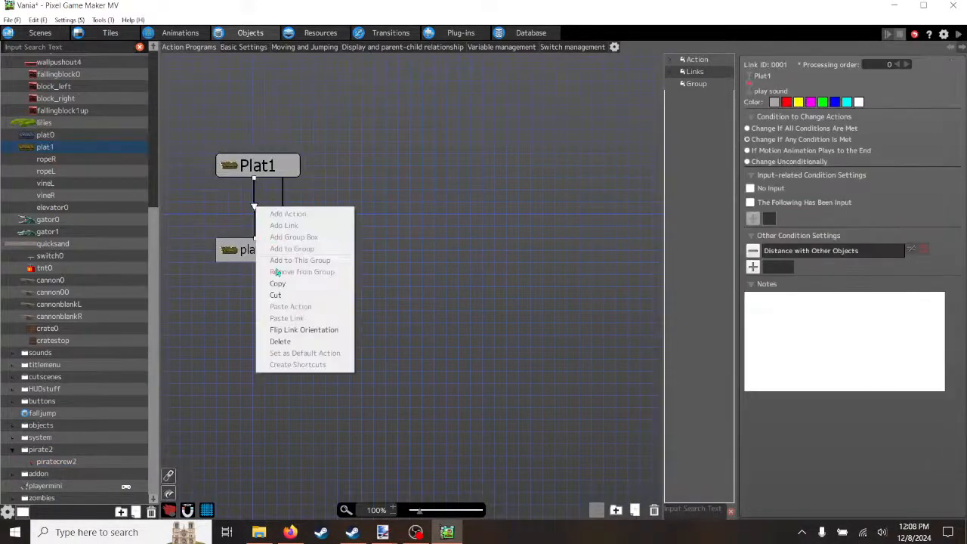
click(278, 284)
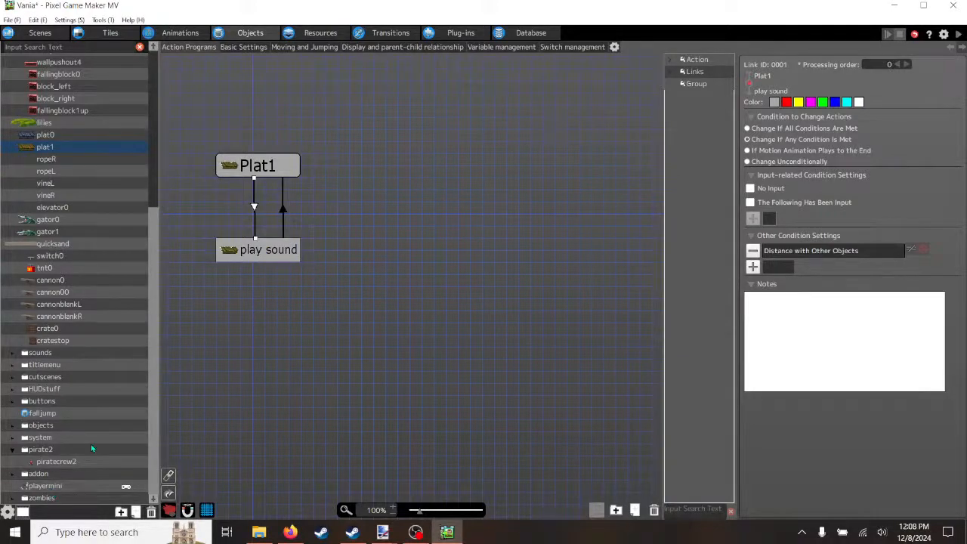
Step: Paste the copied link in piratecrew2 from idleR to sound and straighten it vertically
click(67, 462)
right_click(369, 230)
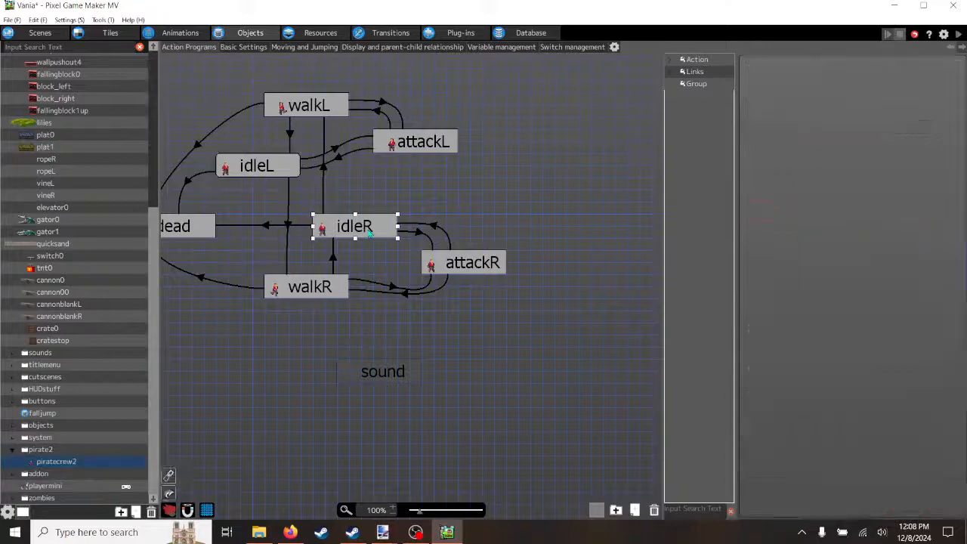
click(389, 343)
click(356, 372)
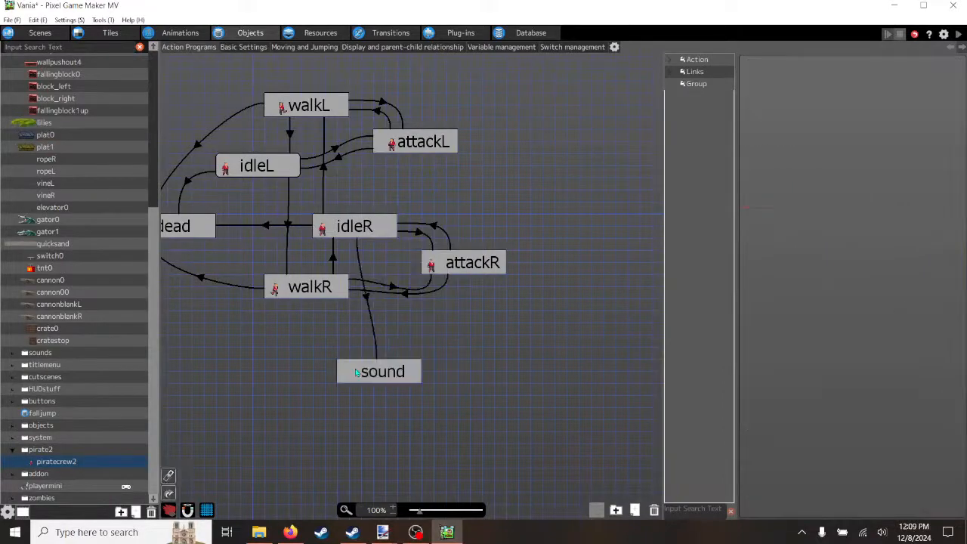
click(367, 298)
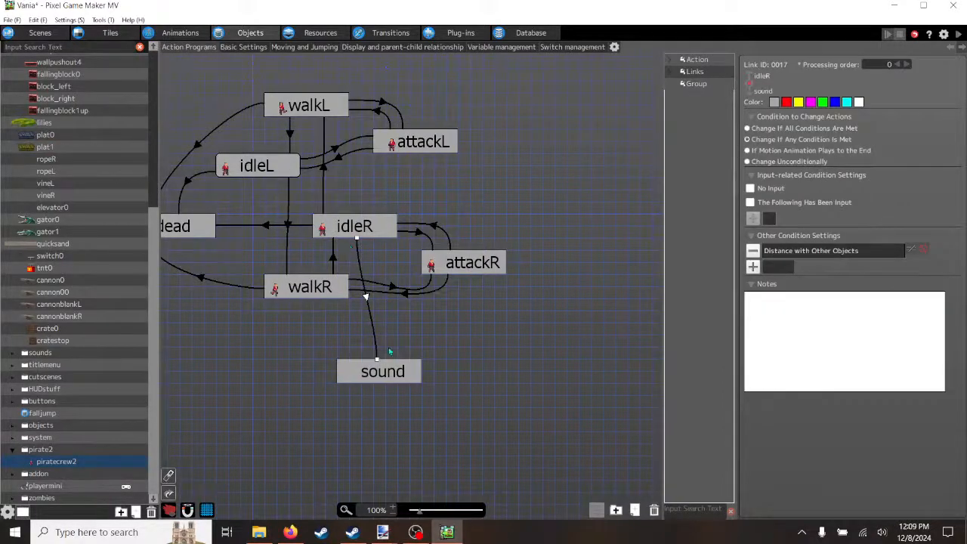
drag(376, 361, 357, 362)
Step: Assign the idle motion with the idleR direction to the sound action
click(381, 373)
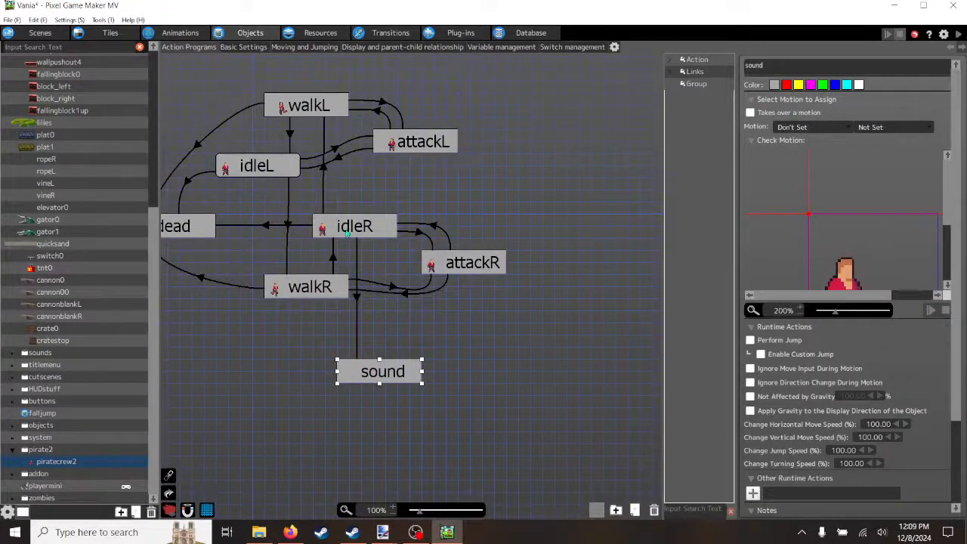
click(843, 129)
click(794, 150)
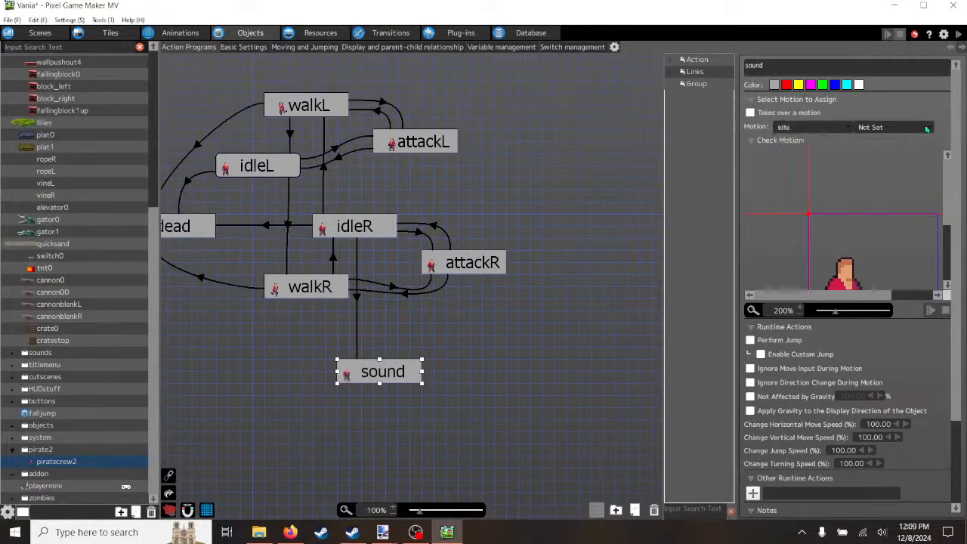
click(927, 128)
click(911, 151)
Step: Set the distance in the idleR to sound link's Distance with Other Objects condition to 300
click(356, 303)
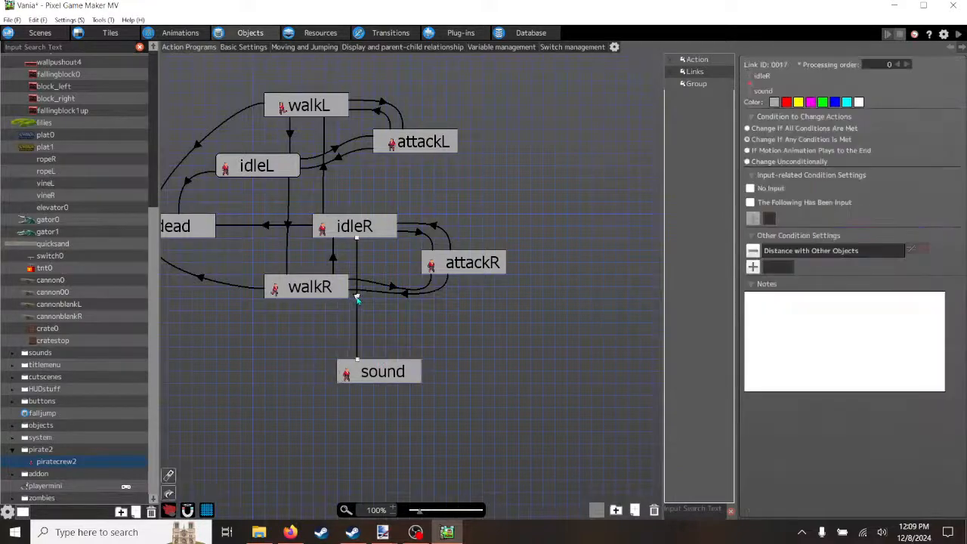
click(810, 254)
click(810, 255)
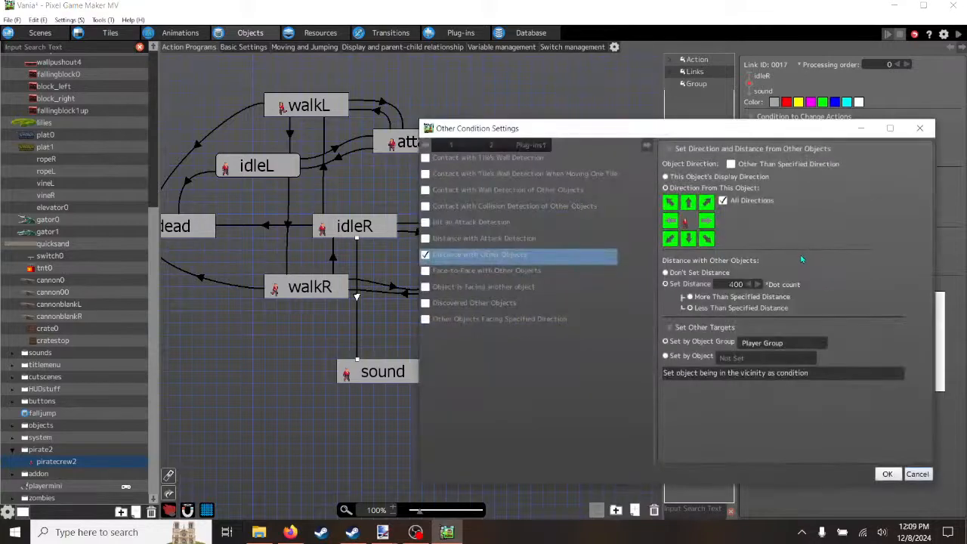
click(736, 285)
click(736, 286)
click(888, 474)
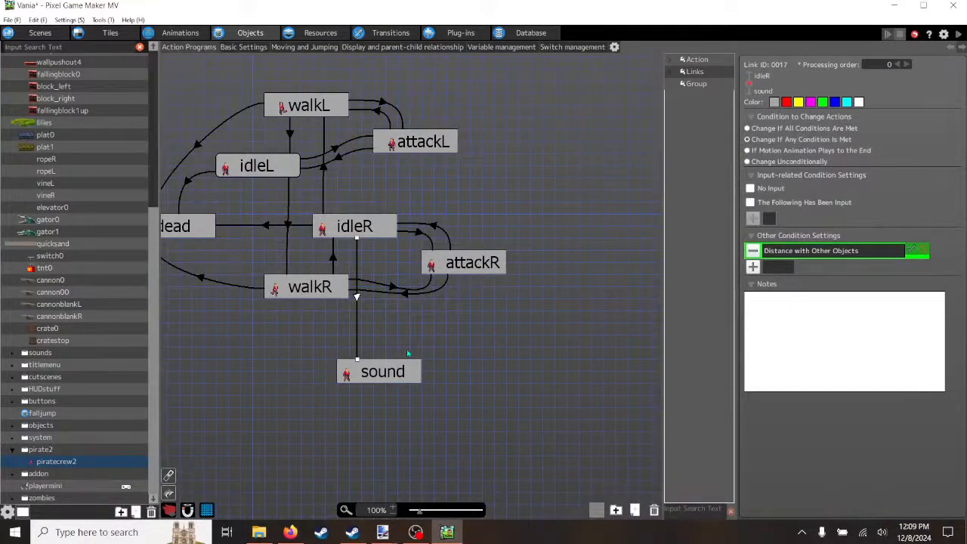
Step: Copy the idleR to sound link, paste it as a return link from sound to idleR, and straighten it beside the first
click(387, 371)
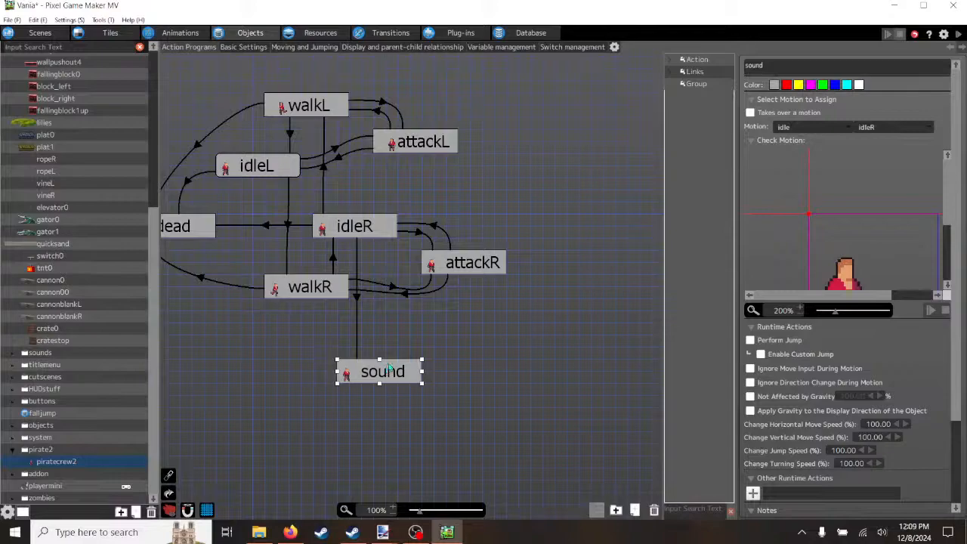
right_click(382, 369)
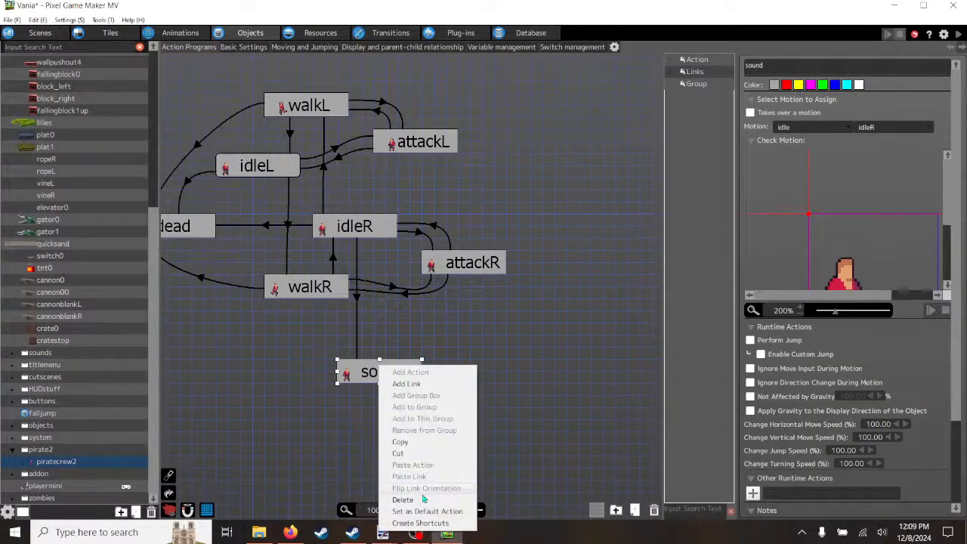
click(357, 299)
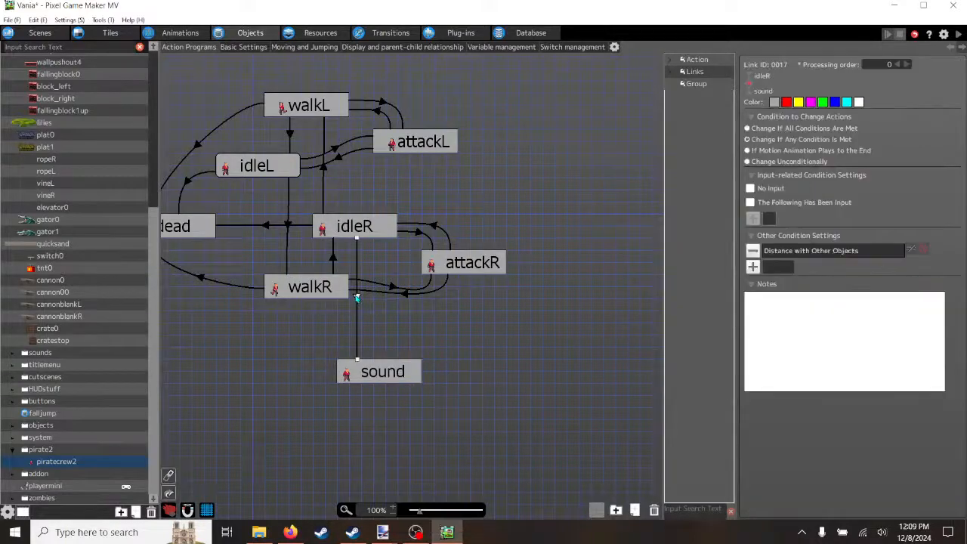
double_click(392, 369)
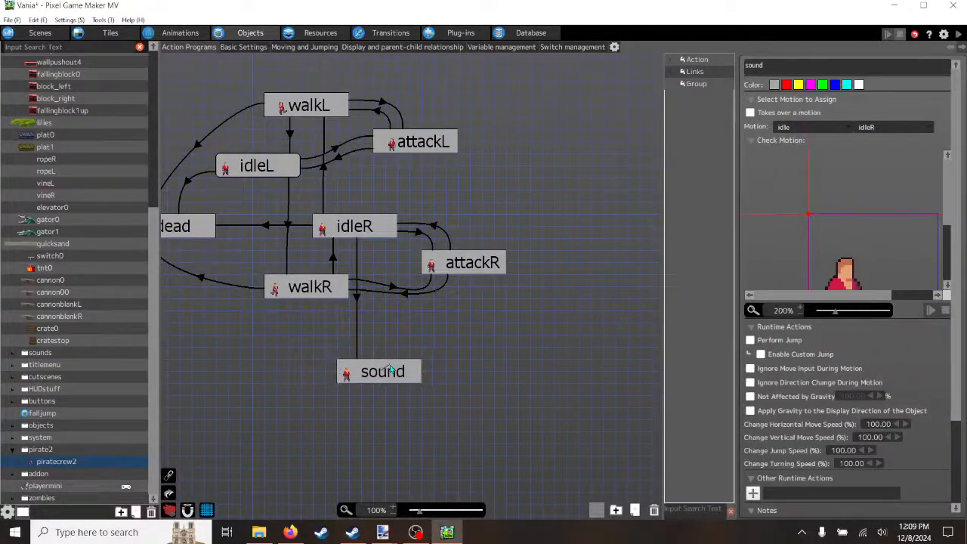
click(381, 232)
click(369, 301)
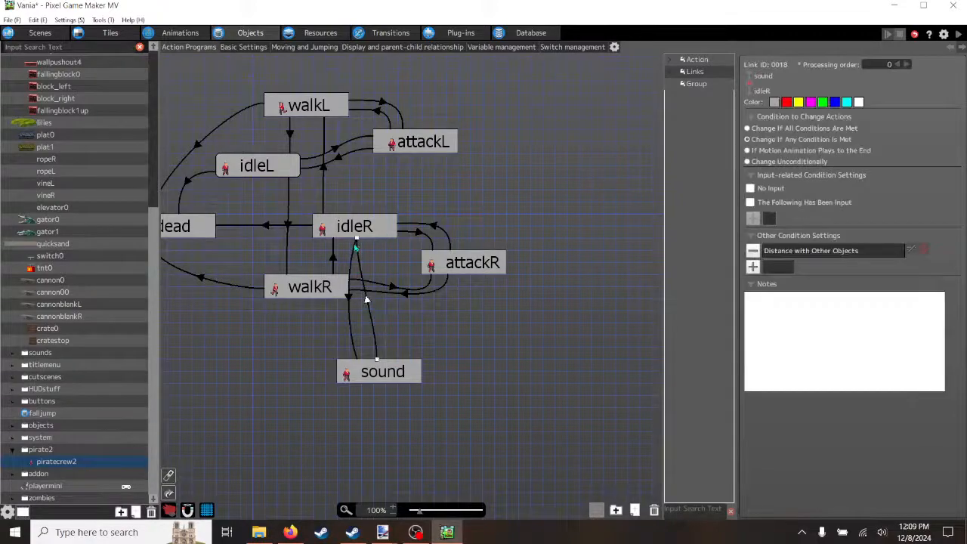
drag(356, 240, 376, 239)
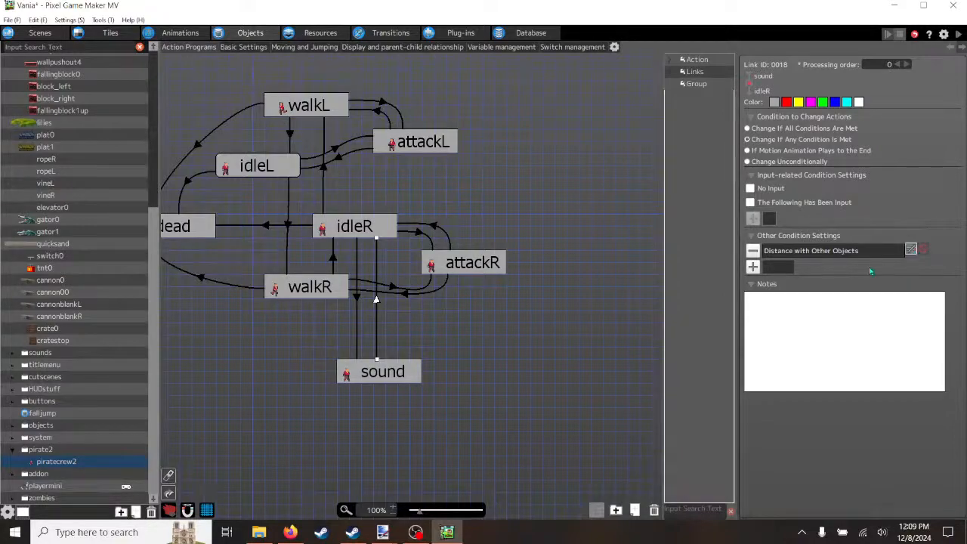
Step: Review the distance condition on the sound to idleR link and preview the pirate0 sound effect in idleR's Audio Playback action
double_click(797, 252)
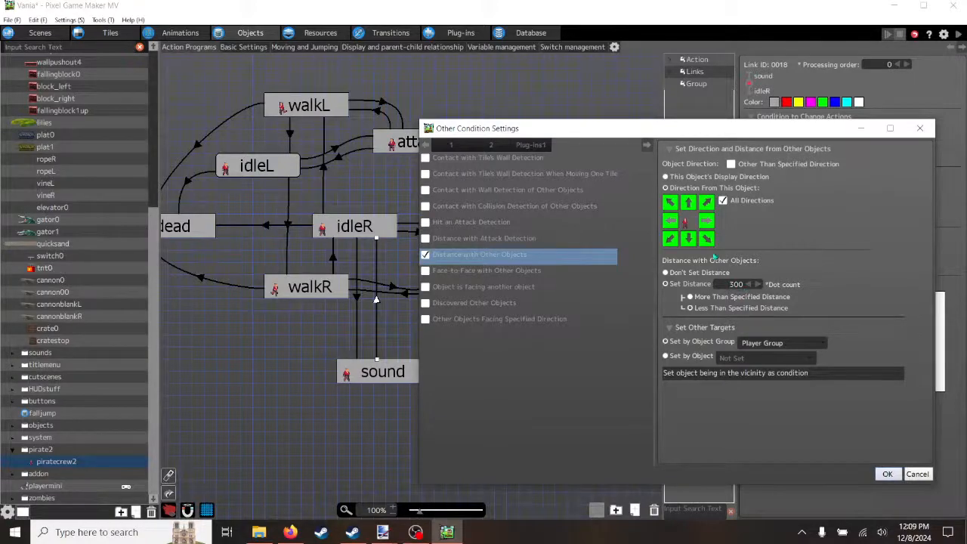
click(889, 474)
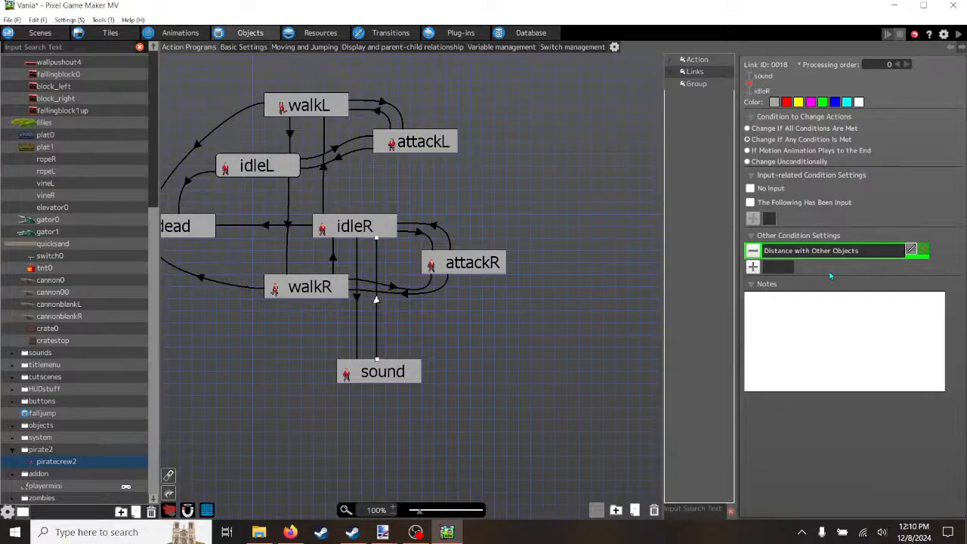
click(384, 380)
click(361, 227)
scroll(824, 439, down, 2)
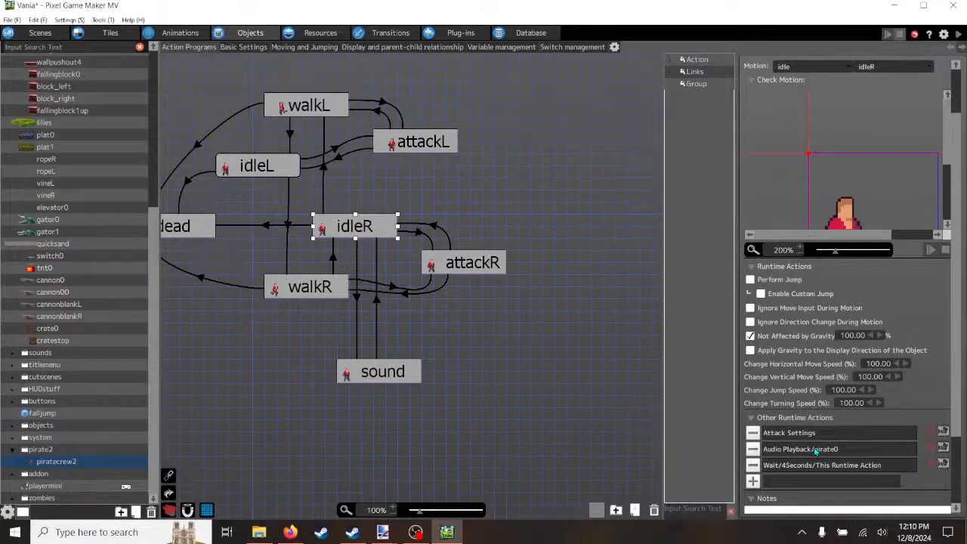
double_click(817, 451)
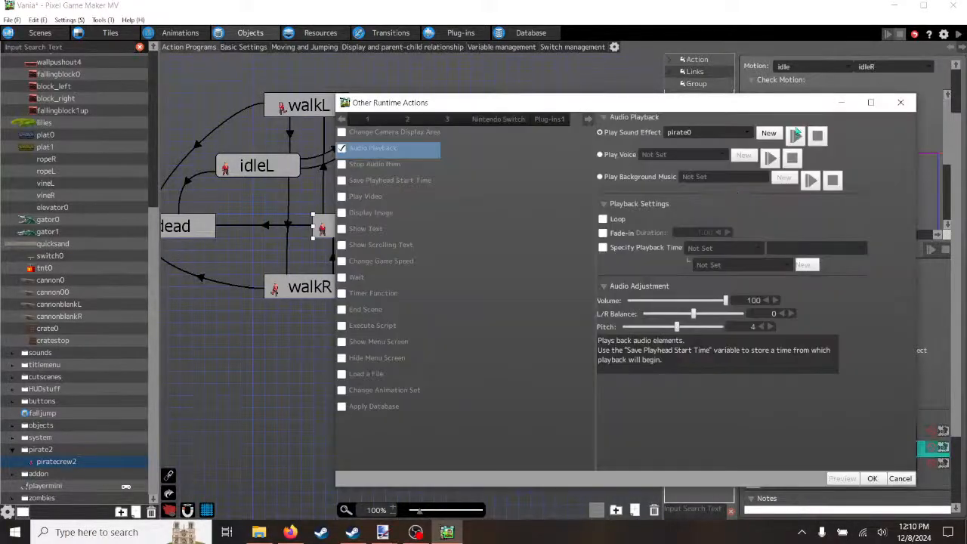
click(797, 133)
click(908, 102)
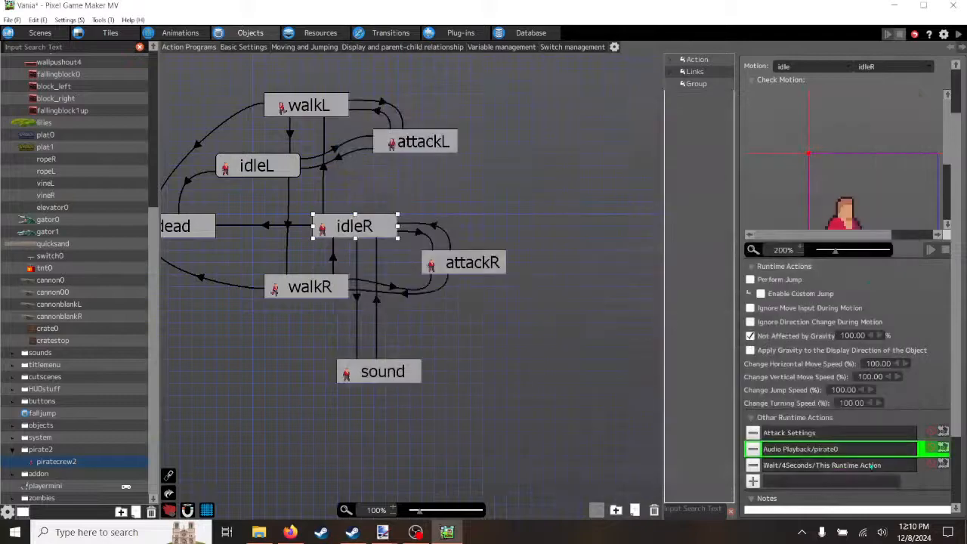
Step: Move the Audio Playback/pirate0 runtime action from the idleR action to the sound action
right_click(829, 448)
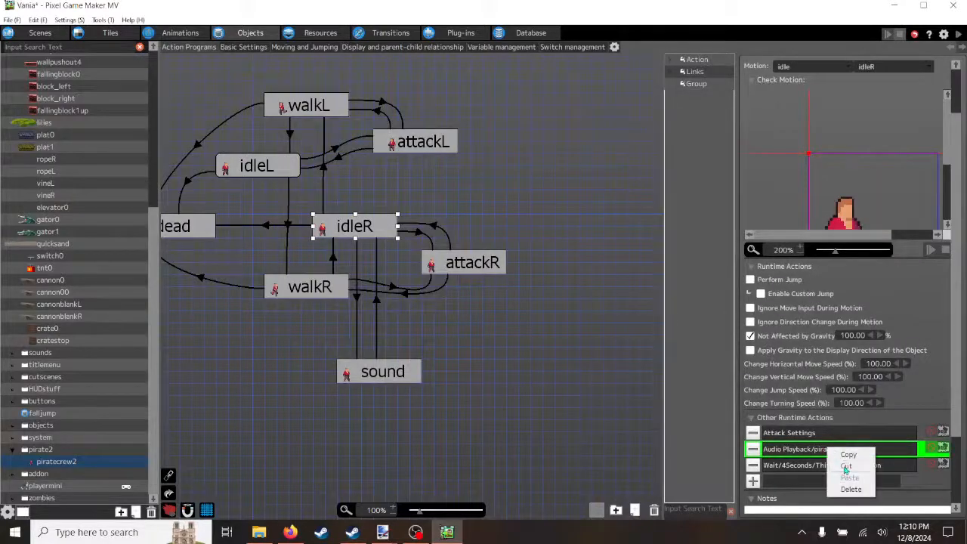
click(846, 469)
click(401, 372)
right_click(401, 371)
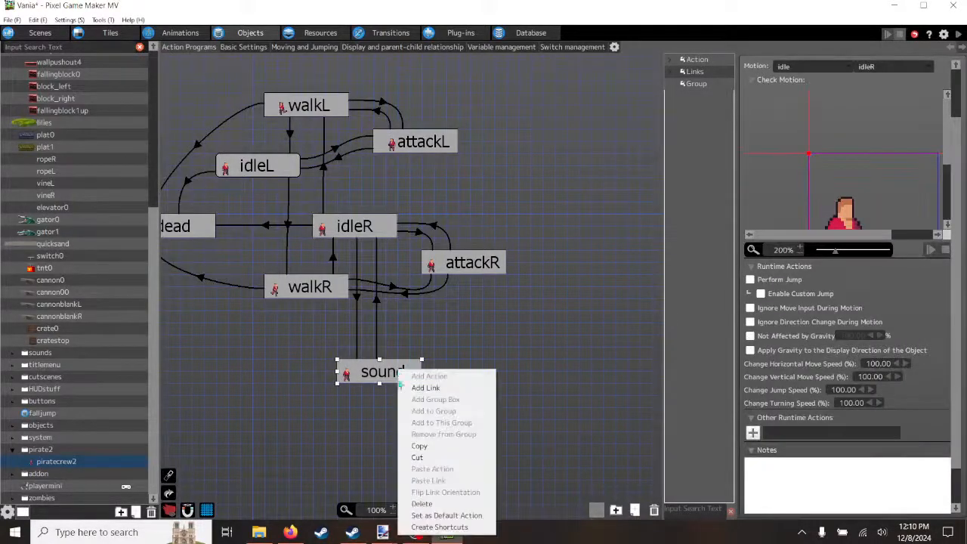
click(785, 432)
right_click(784, 433)
click(800, 466)
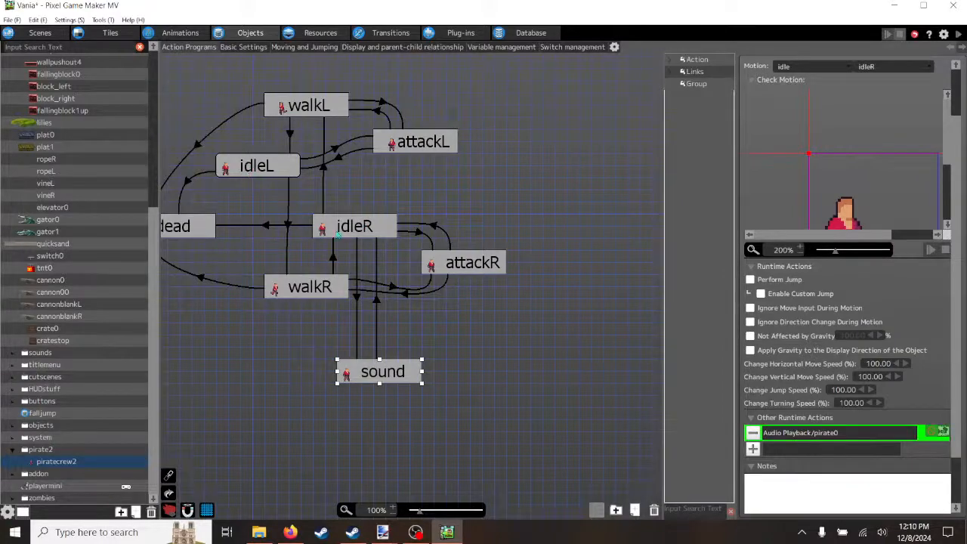
click(378, 381)
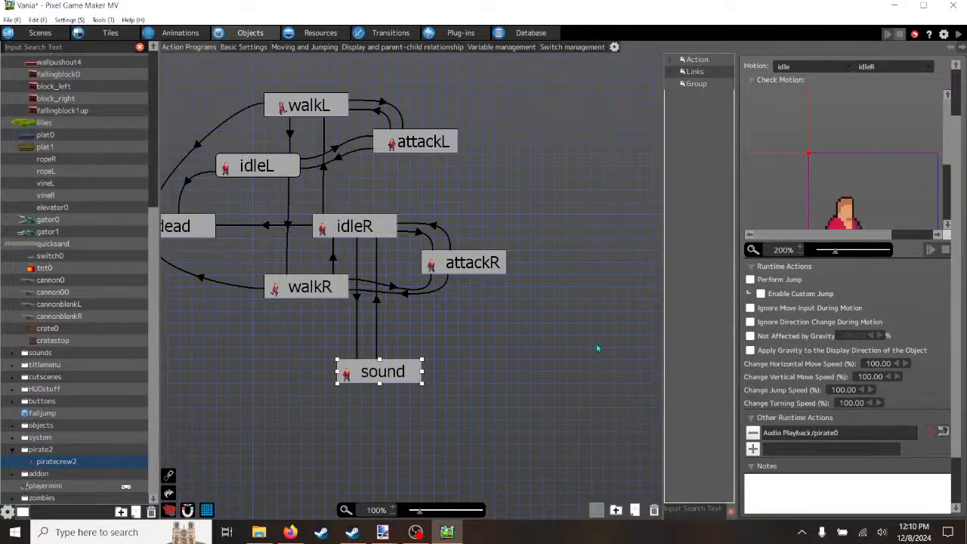
Step: Rename the sound action as soundR
scroll(951, 276, up, 2)
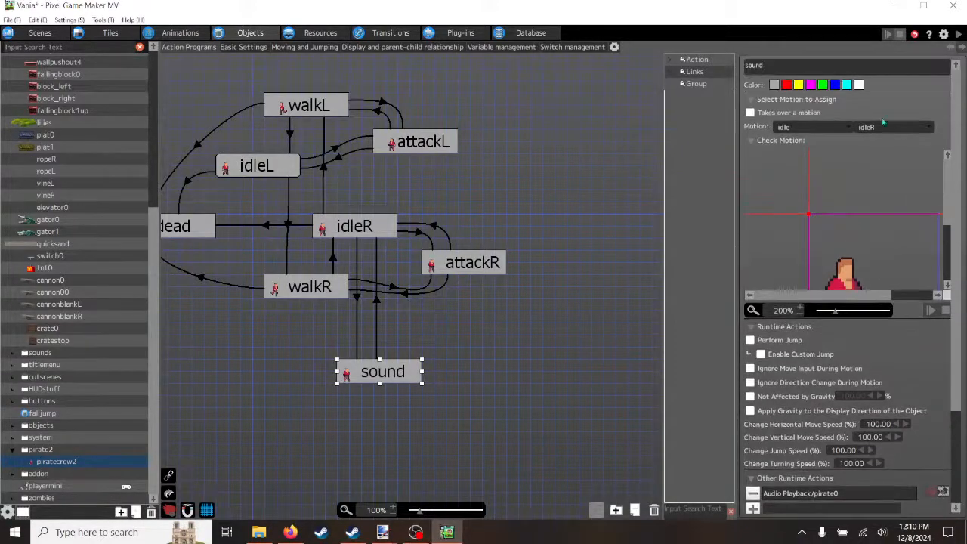
double_click(769, 67)
text(R)
click(513, 400)
Step: Duplicate the soundR action, place the copy level with it below walkR, and rename it as soundL
click(375, 378)
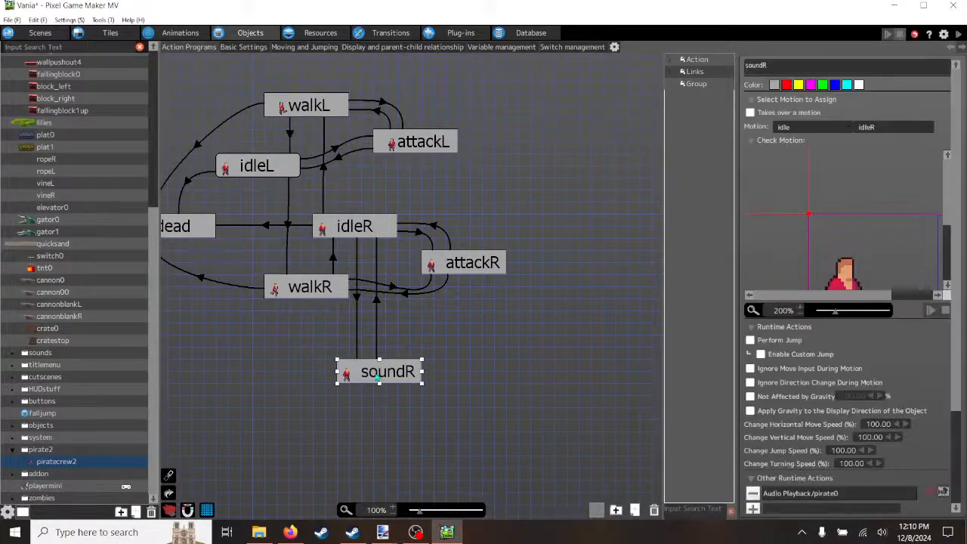
click(202, 378)
key(ctrl+v)
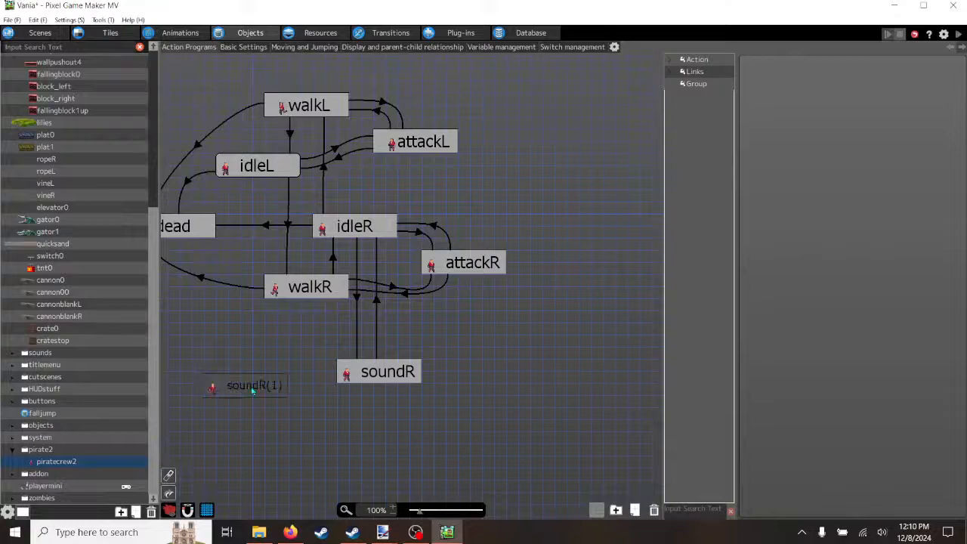
mouse_move(253, 390)
mouse_down()
mouse_move(242, 375)
mouse_move(252, 375)
mouse_up()
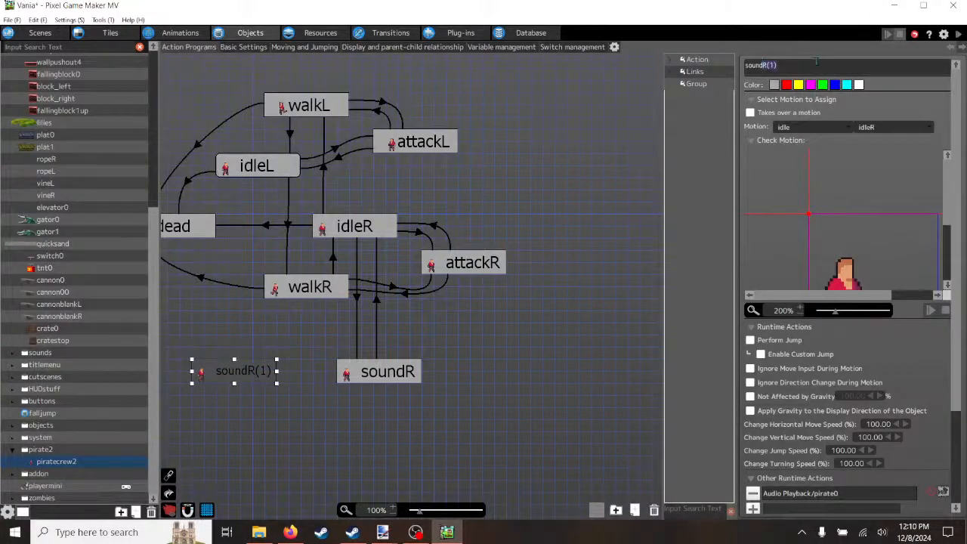
key(BackSpace)
key(BackSpace)
key(BackSpace)
key(BackSpace)
text(L)
Step: Copy the idleR to soundR link, paste it from idleL to soundL, and straighten it vertically
click(358, 303)
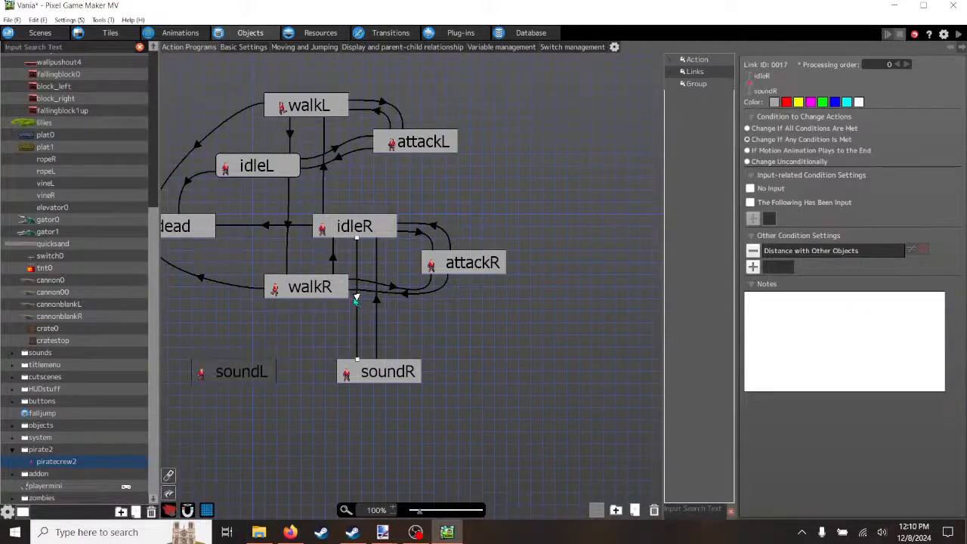
click(234, 175)
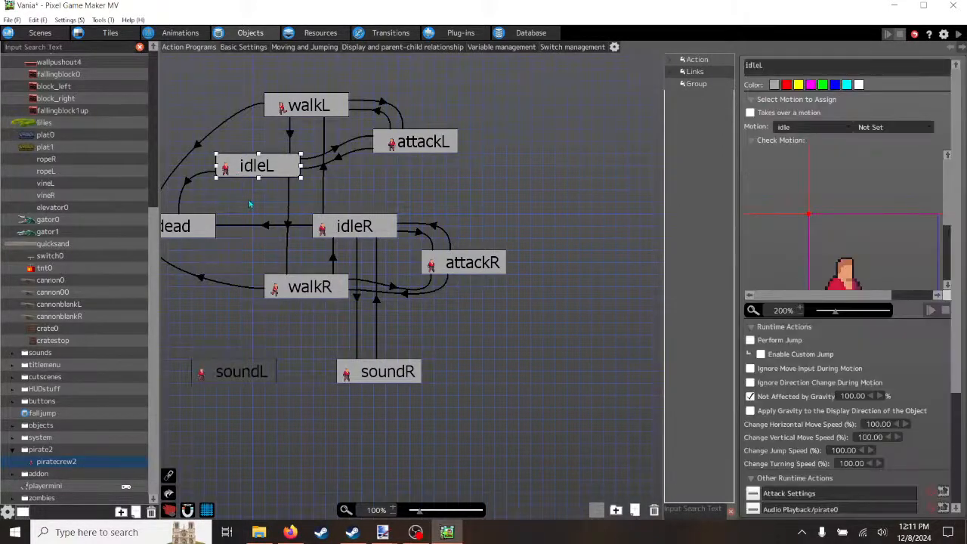
drag(257, 169, 227, 371)
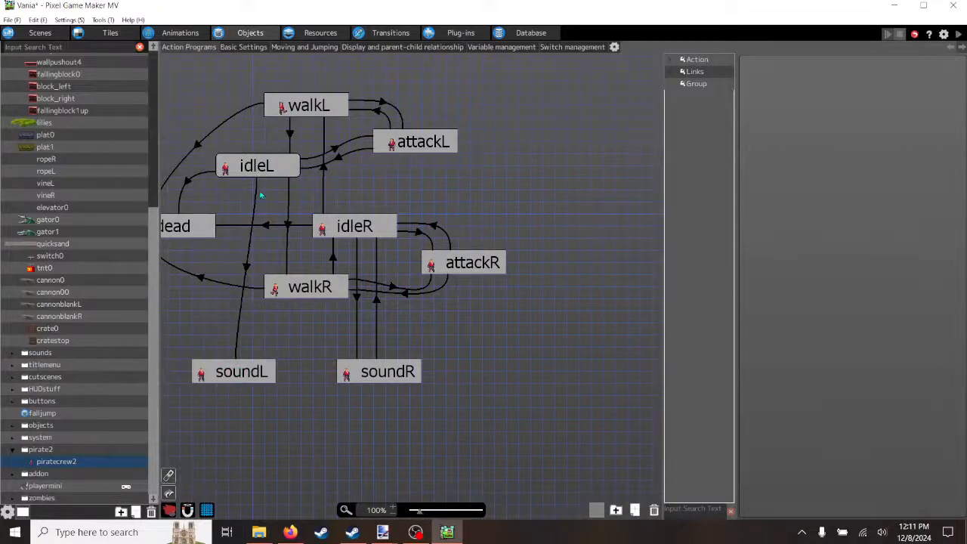
click(248, 268)
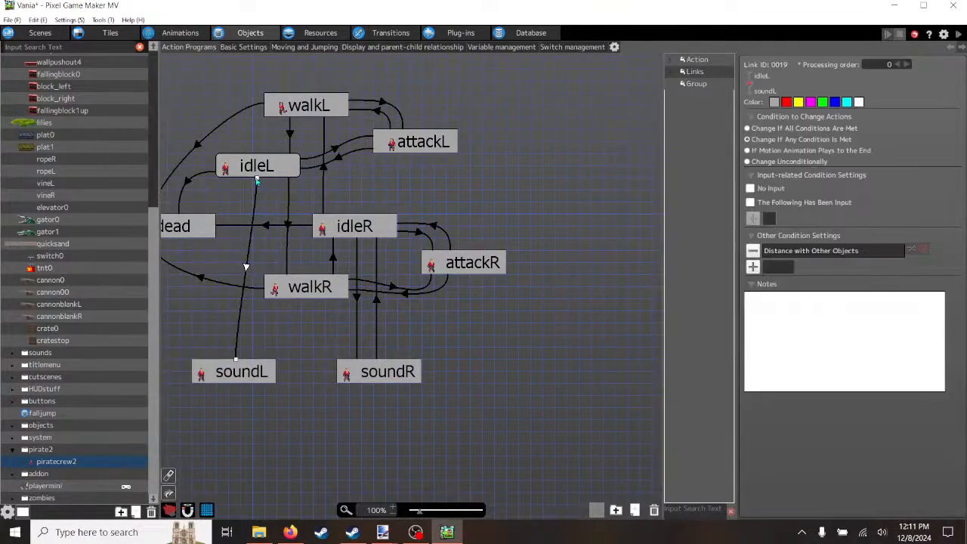
drag(257, 180, 231, 178)
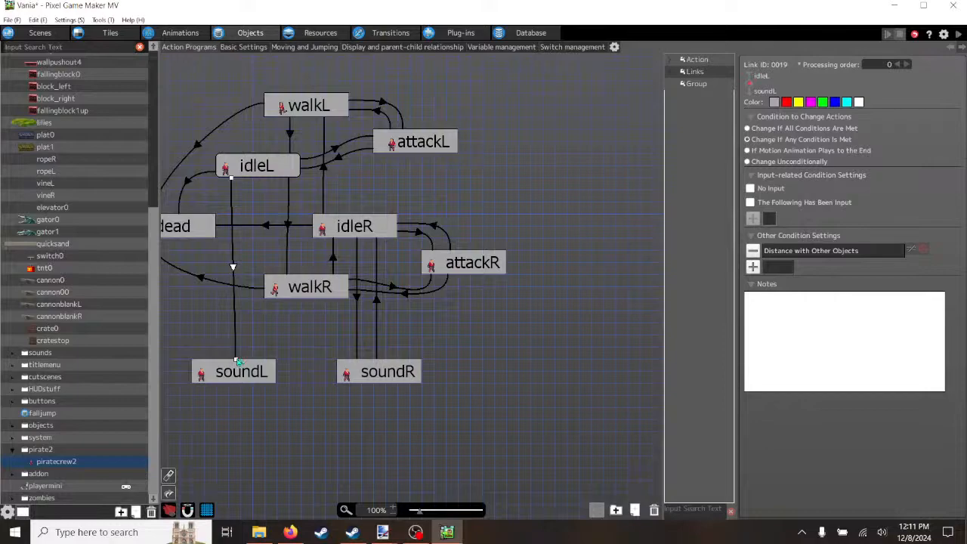
drag(237, 361, 232, 362)
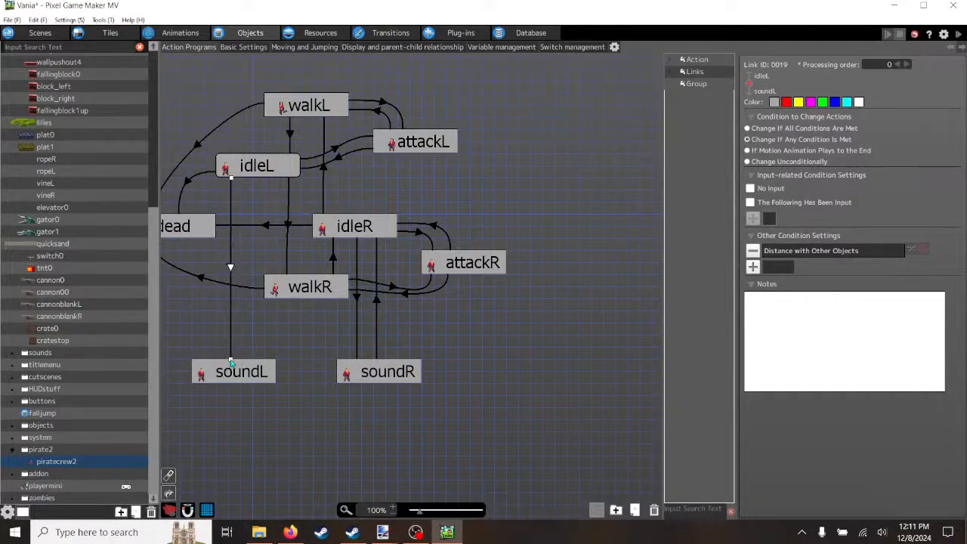
Step: Copy the soundR to idleR return link, paste it from soundL to idleL, and straighten it beside the first link
click(376, 303)
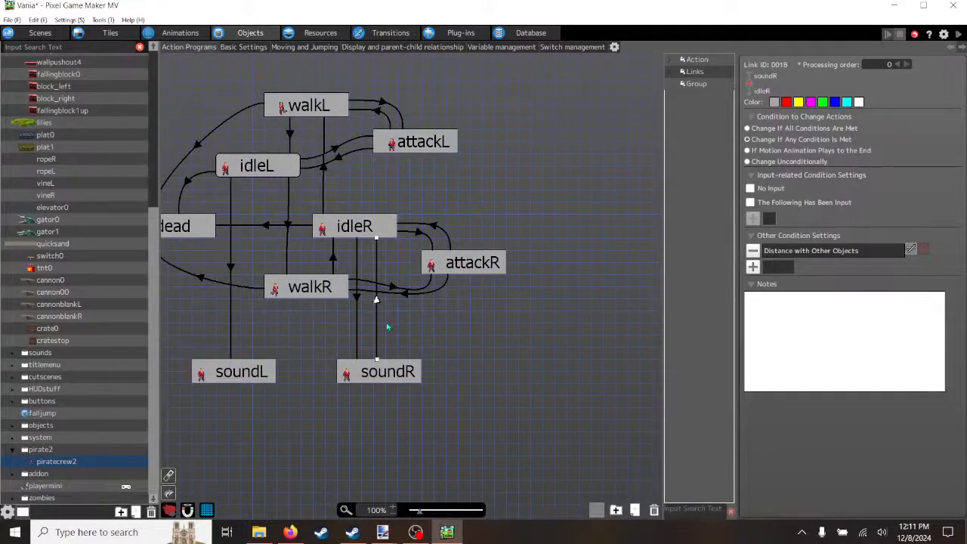
click(247, 375)
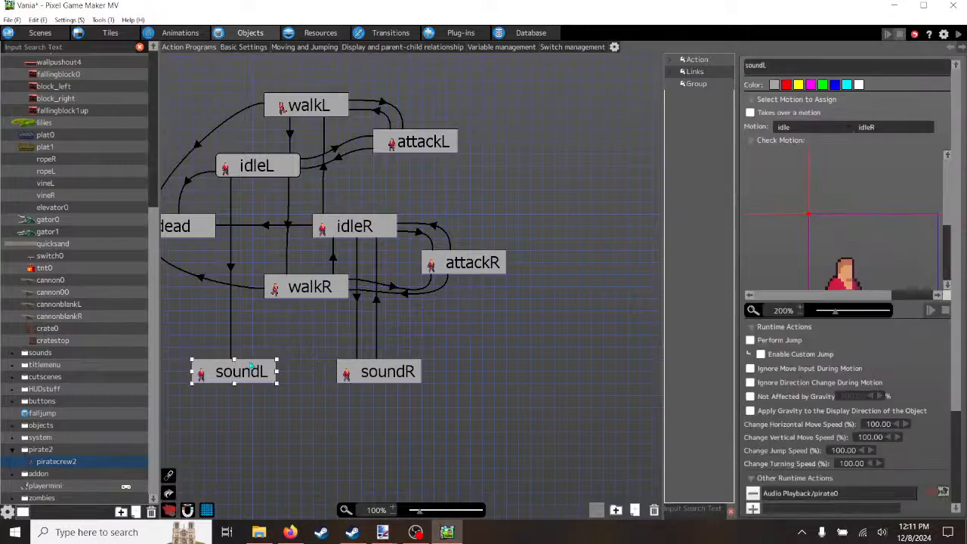
drag(242, 364, 251, 181)
click(246, 277)
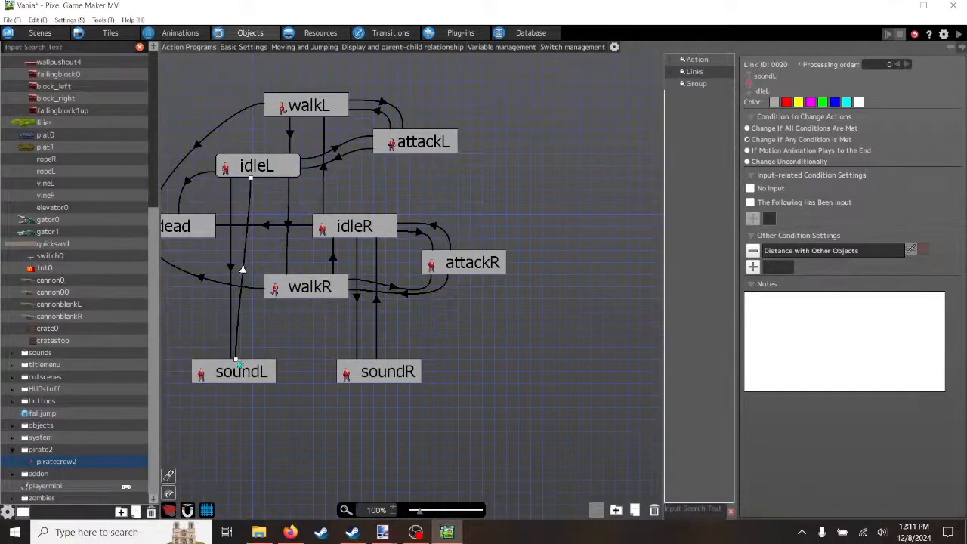
drag(238, 364, 253, 364)
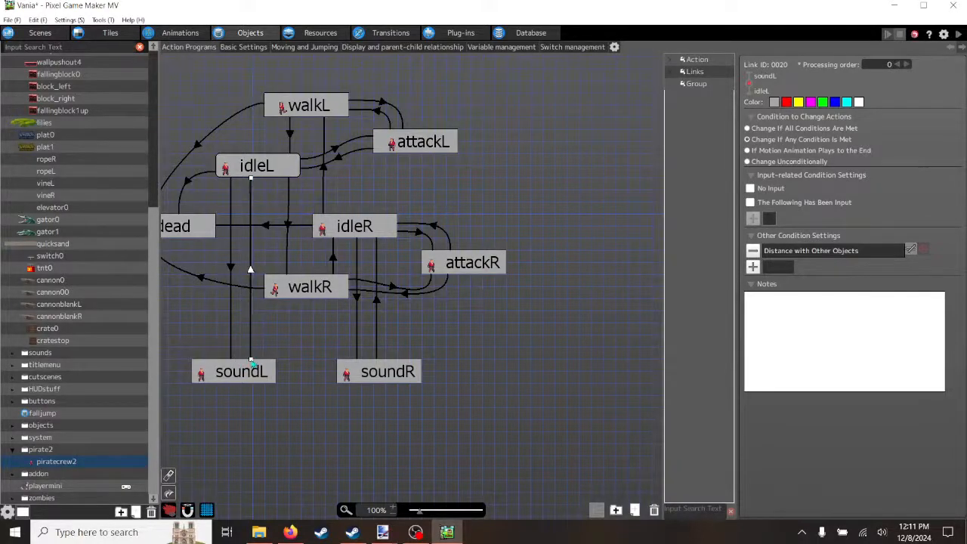
Step: Delete the Audio Playback/pirate0 runtime action from the idleL action
click(274, 168)
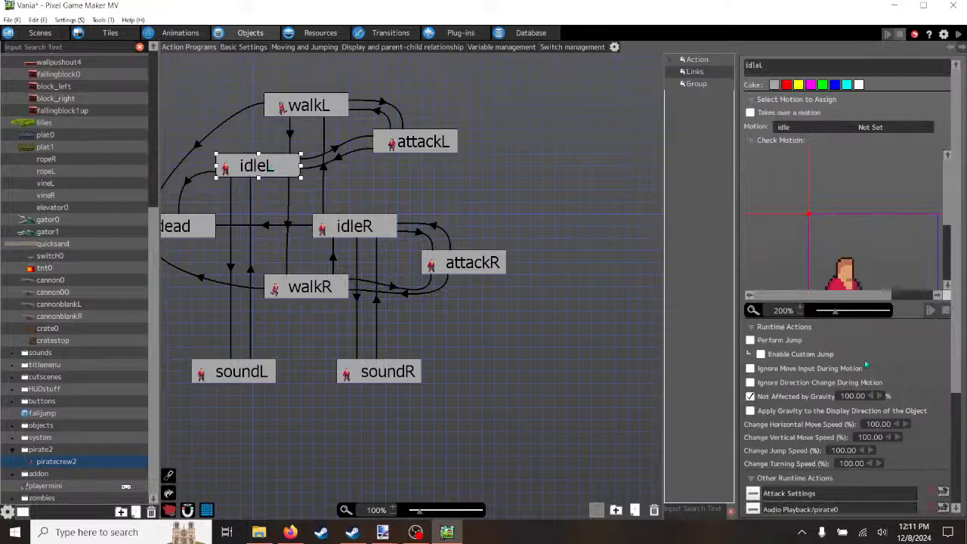
scroll(826, 446, down, 1)
click(820, 492)
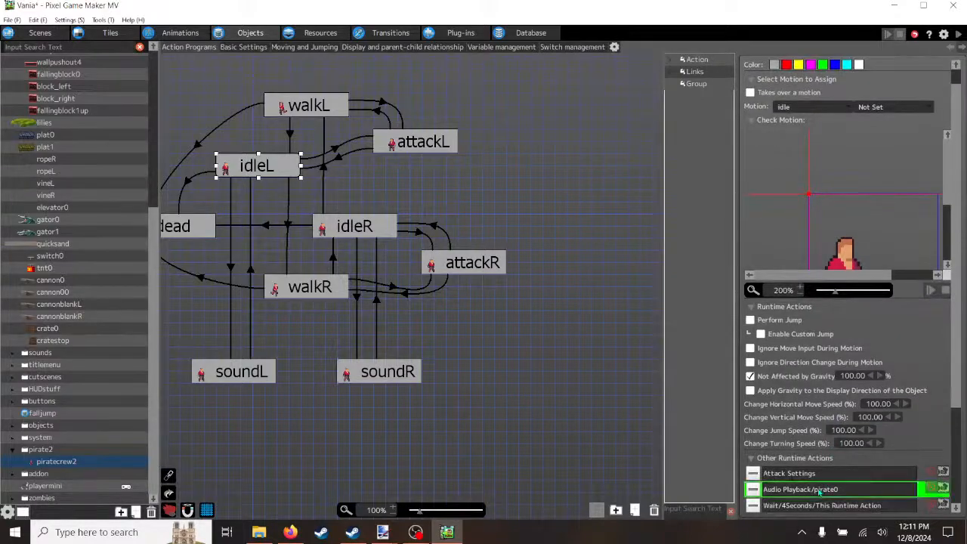
key(Delete)
click(252, 378)
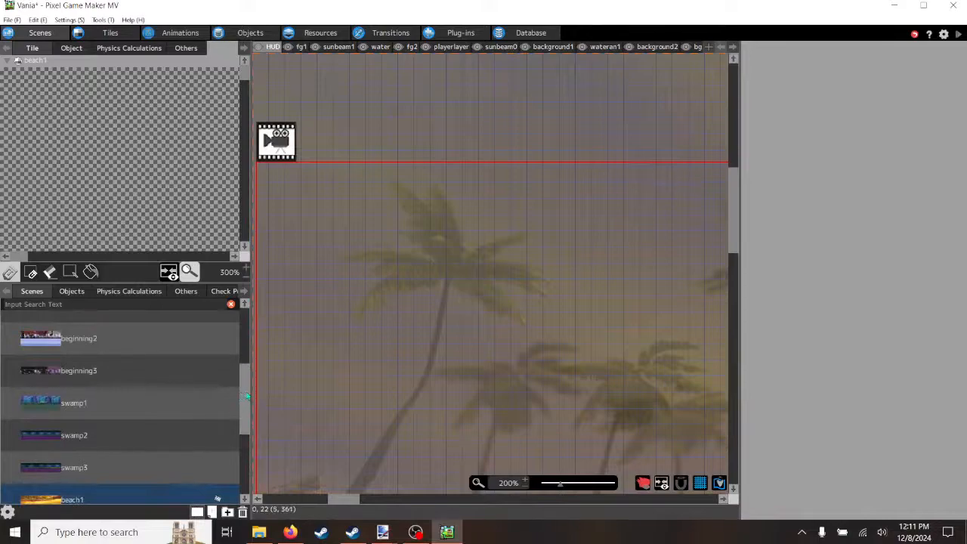
Step: Set the ship1 scene as the start scene
scroll(247, 395, down, 2)
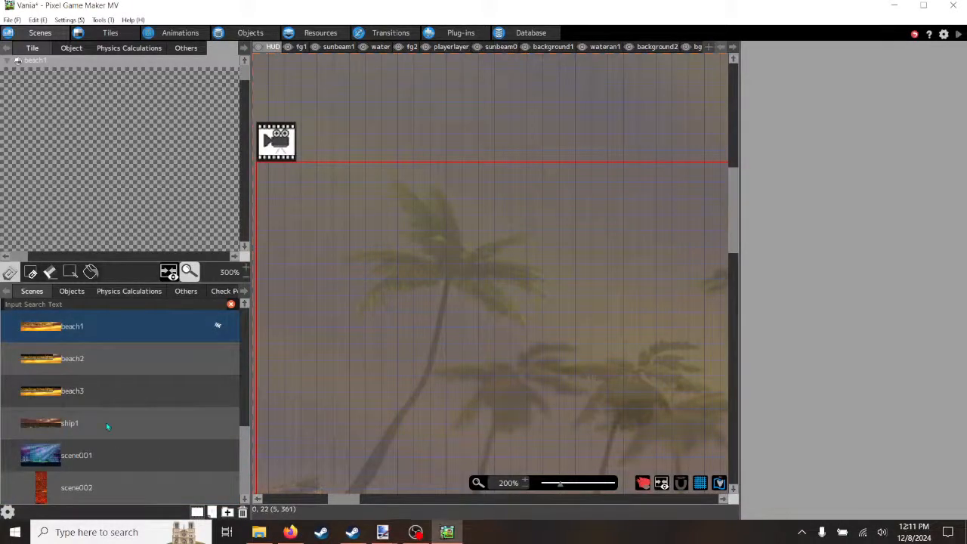
click(65, 428)
right_click(192, 425)
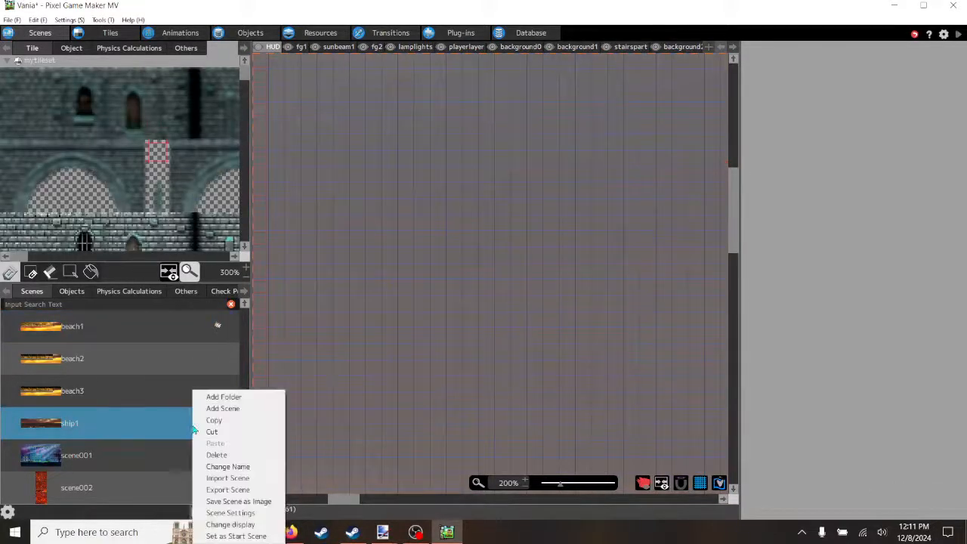
click(219, 537)
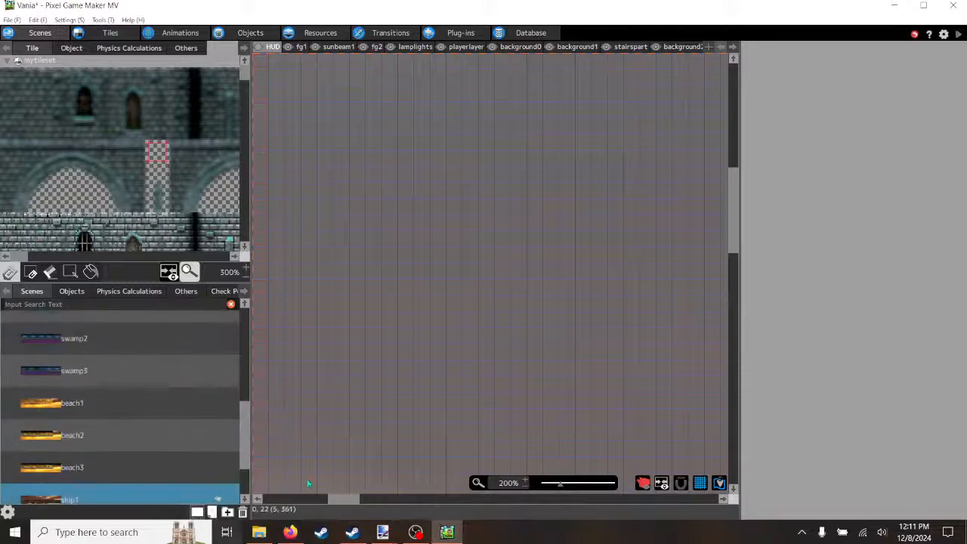
Step: Test-play the ship1 scene and collect the yellow key at the far left of the lower deck
click(959, 34)
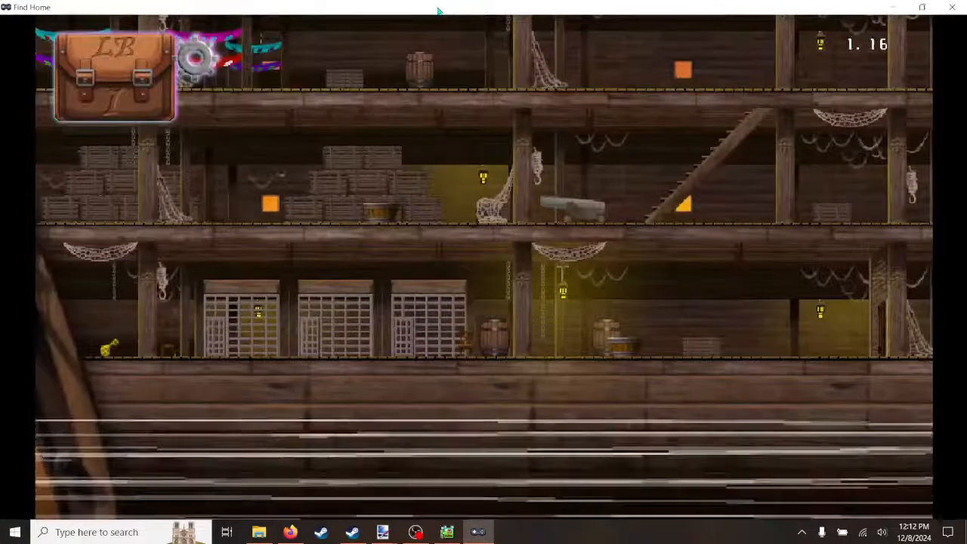
key(Left)
key(space)
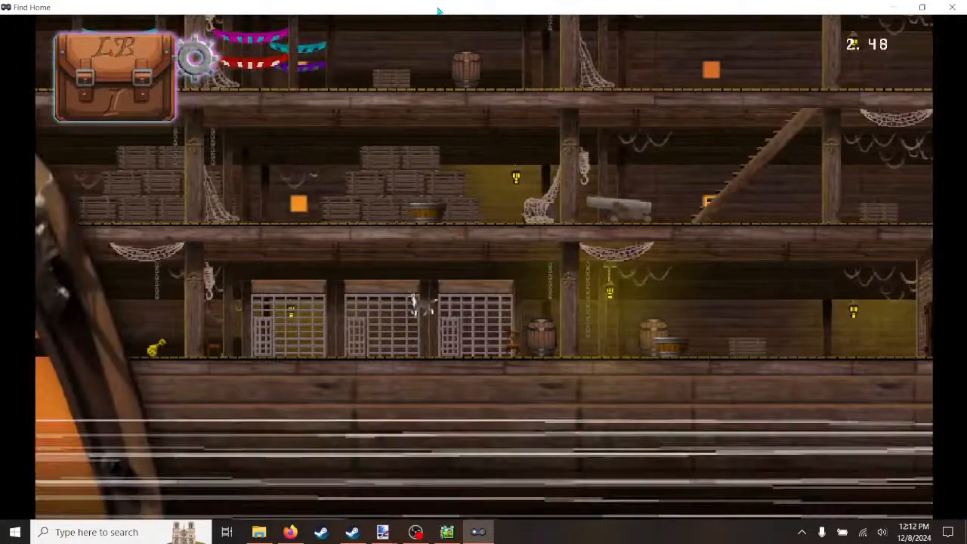
key(Left)
key(Left)
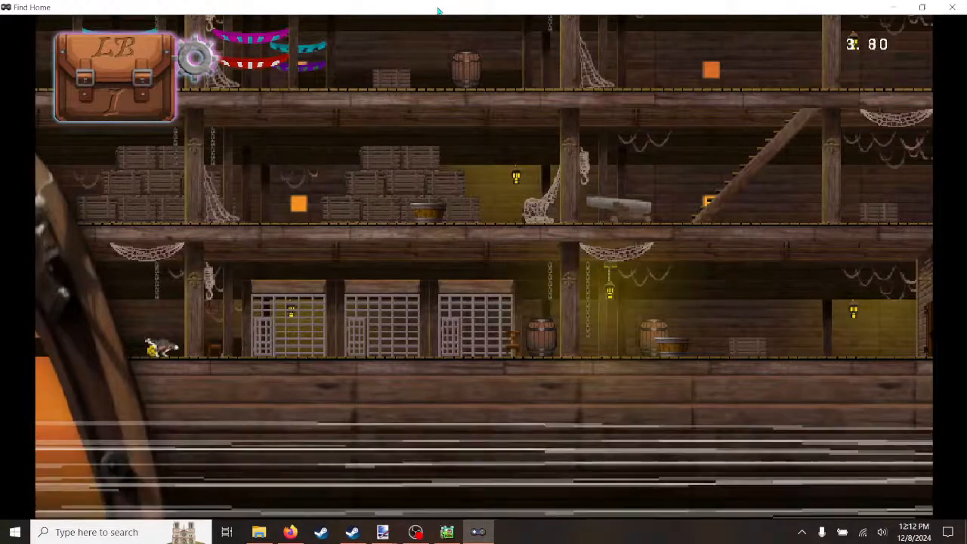
Step: Run right through the lower-deck door, jump past the pirate to check his sound and facing, and end the test play
key(Right)
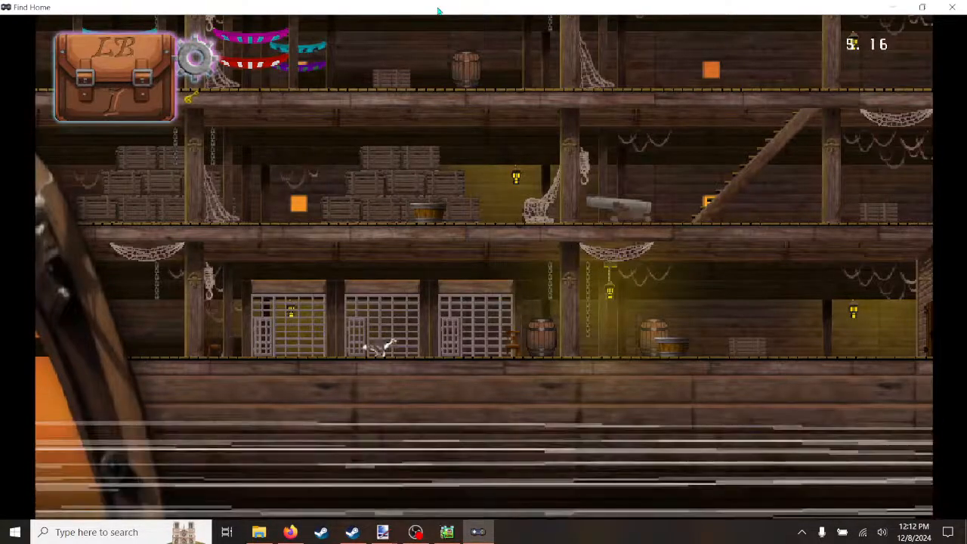
key(Right)
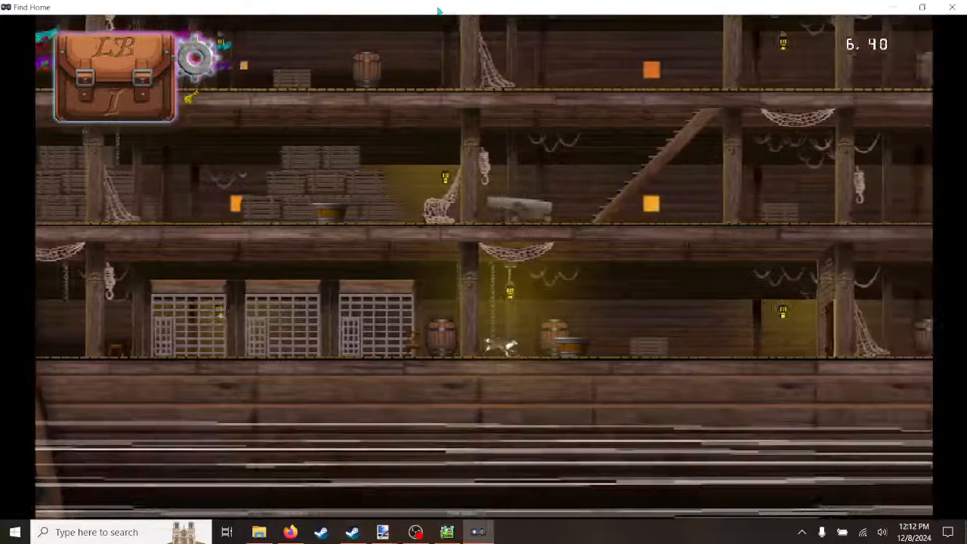
key(Right)
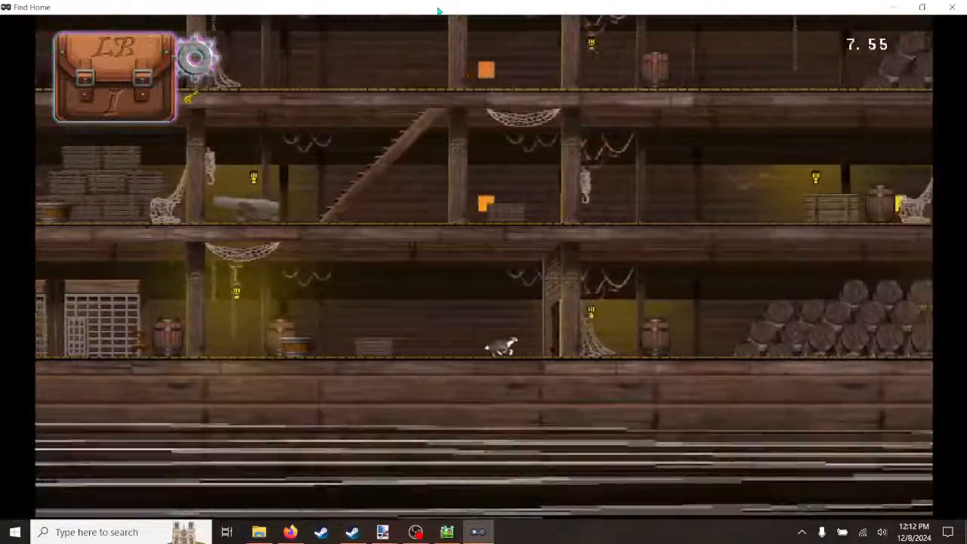
key(Right)
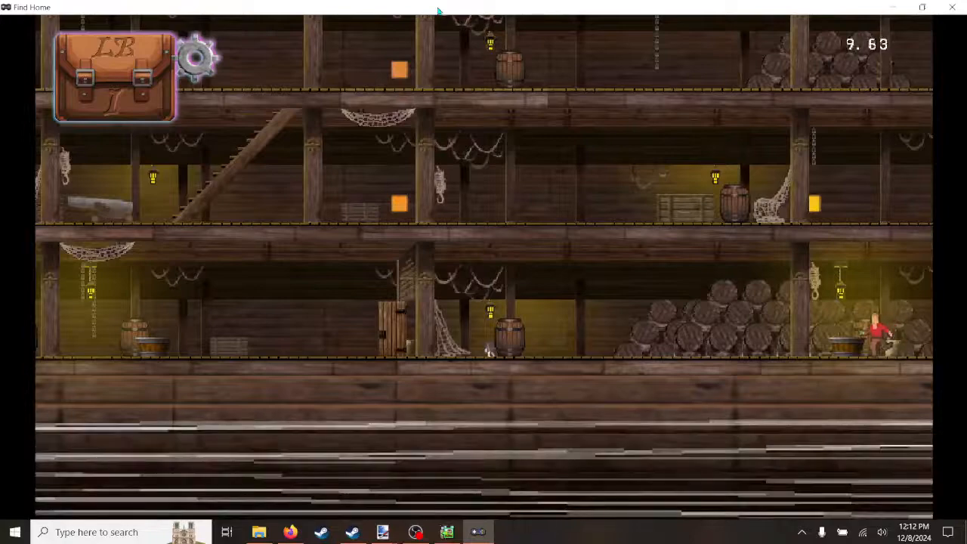
key(Right)
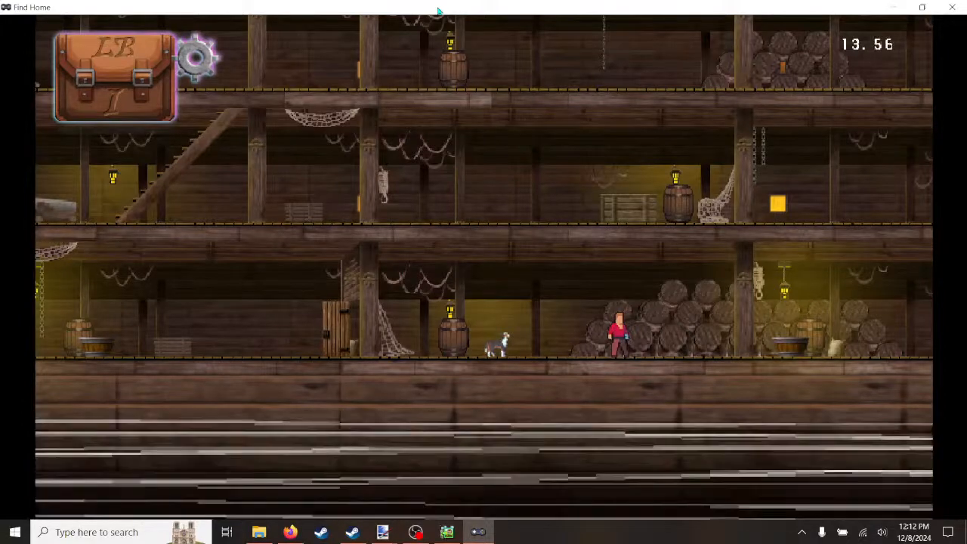
key(Right)
key(space)
key(Right)
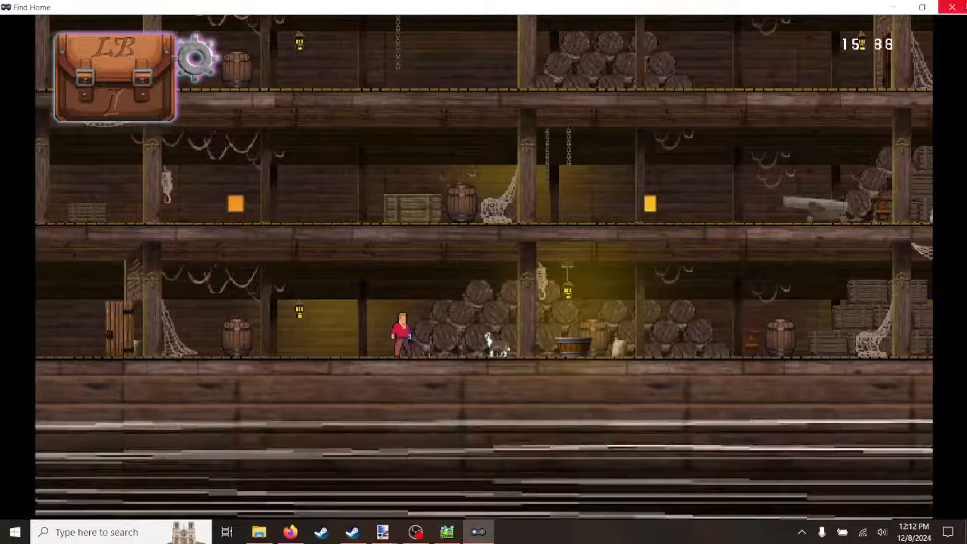
click(952, 7)
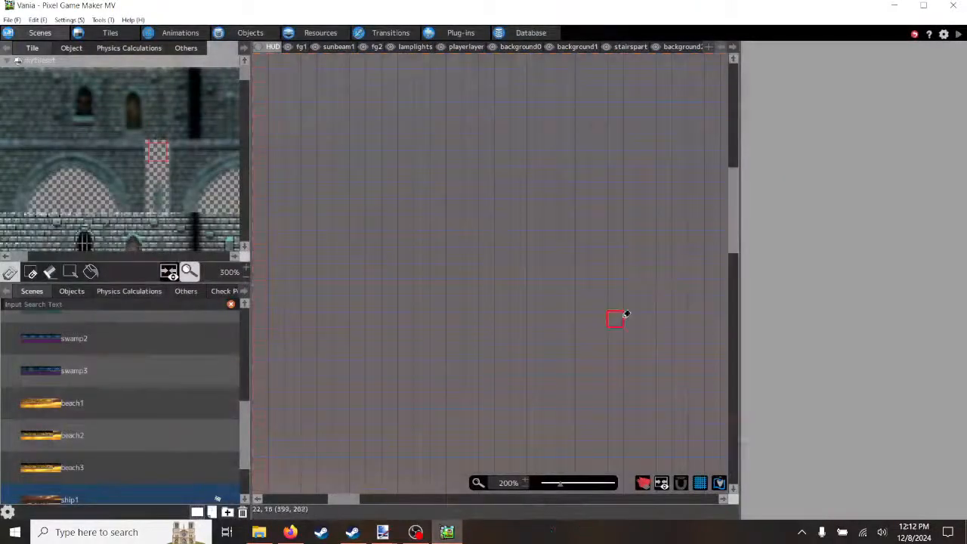
Step: Assign the idleL motion to the soundL action of the pirate object
click(251, 33)
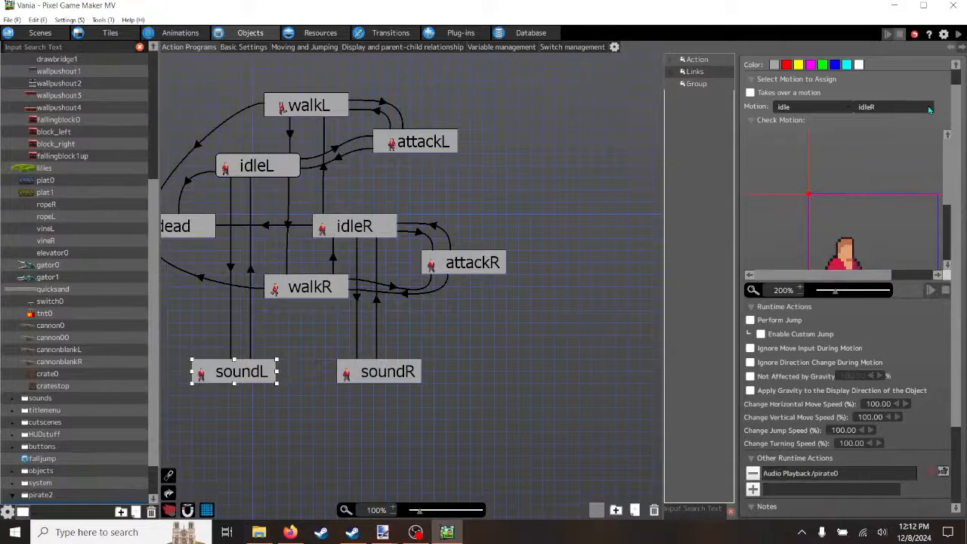
click(930, 110)
click(870, 136)
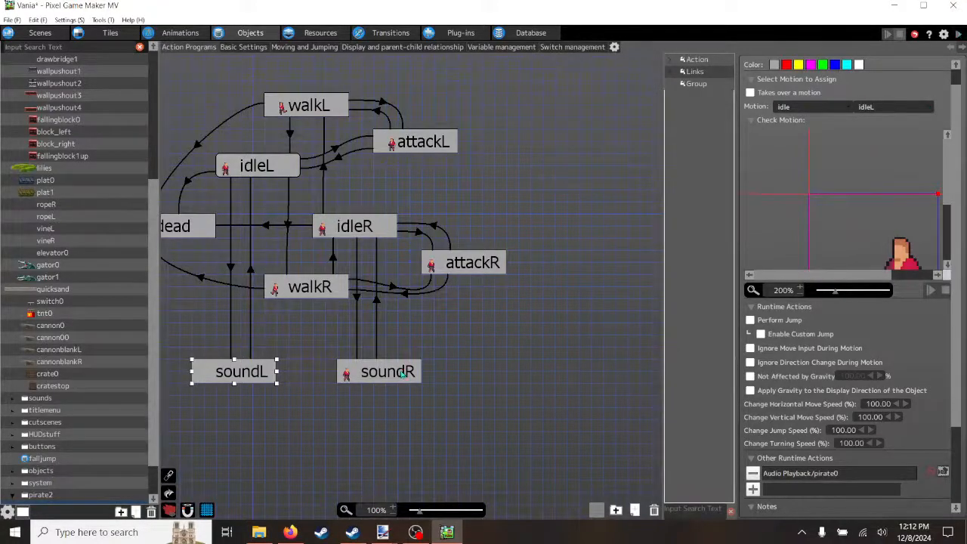
click(403, 375)
click(252, 378)
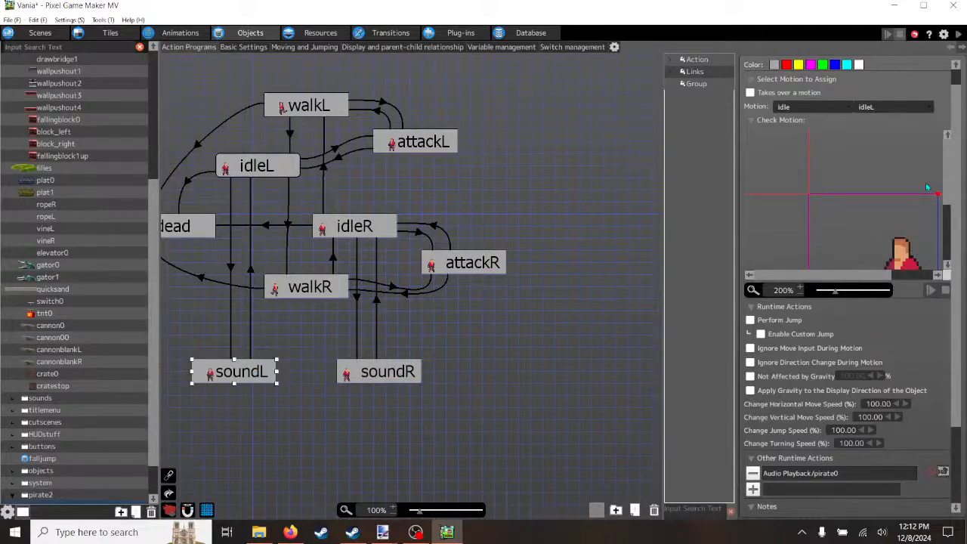
Step: Test-play the game again in a maximized window and collect the yellow key on the lower deck
click(959, 36)
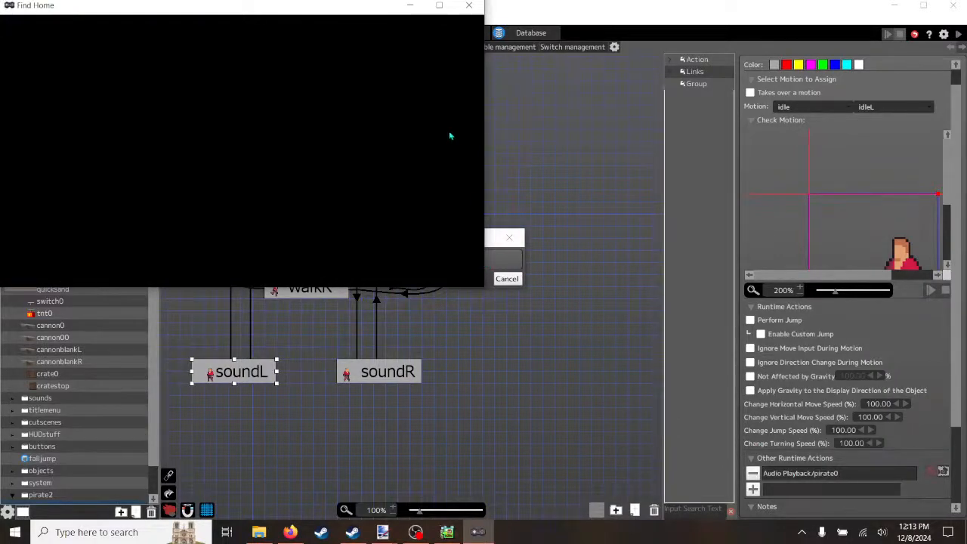
click(440, 7)
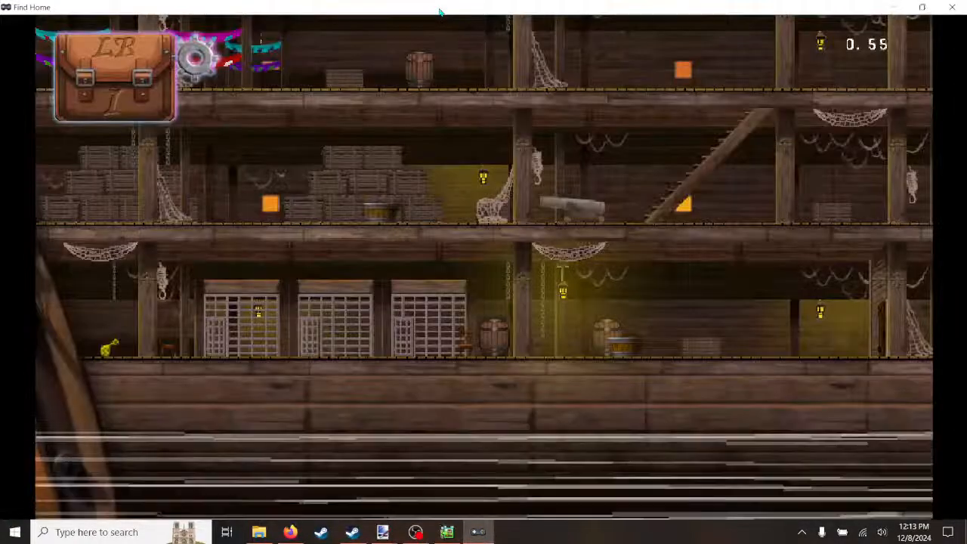
key(Left)
key(Left)
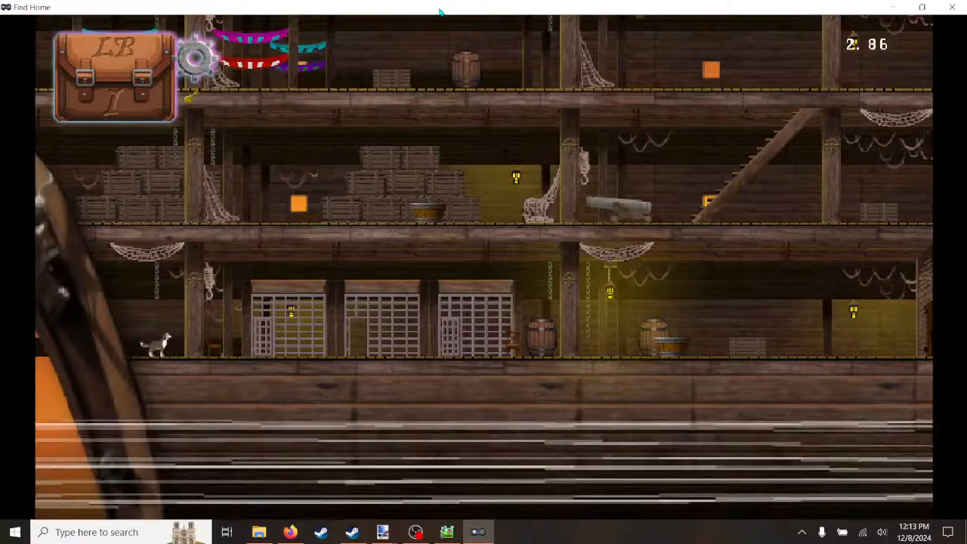
Step: Run right along the lower deck and through the wooden door until the pirate comes into view
key(Right)
key(Right)
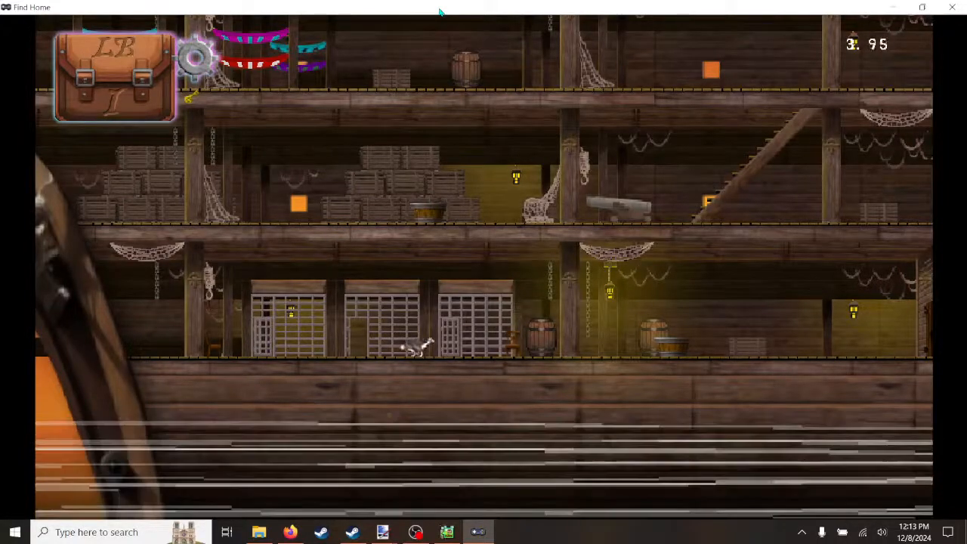
key(Right)
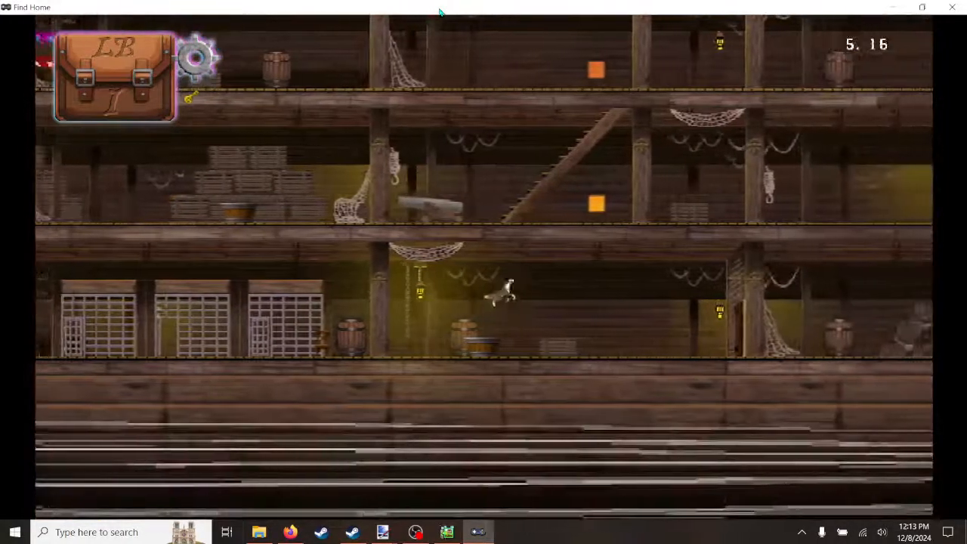
key(Right)
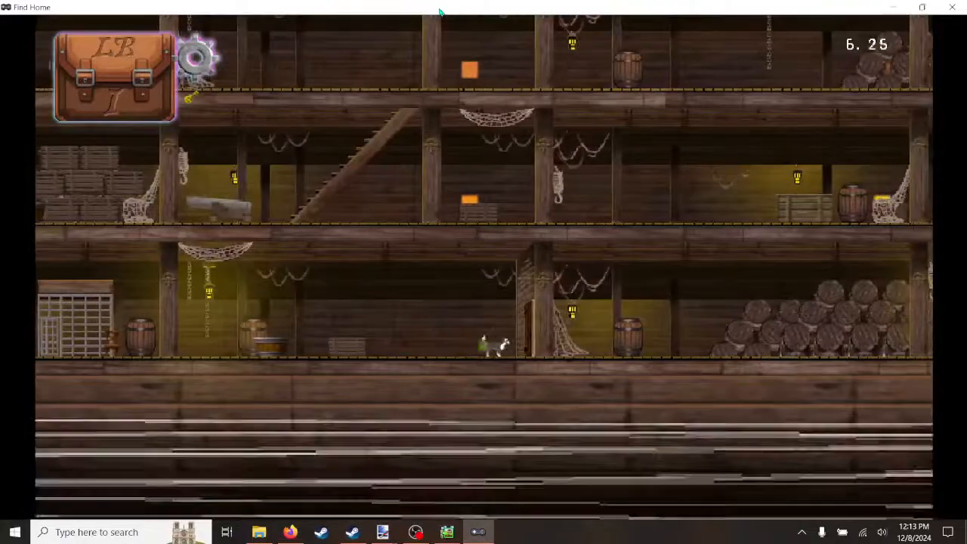
key(Right)
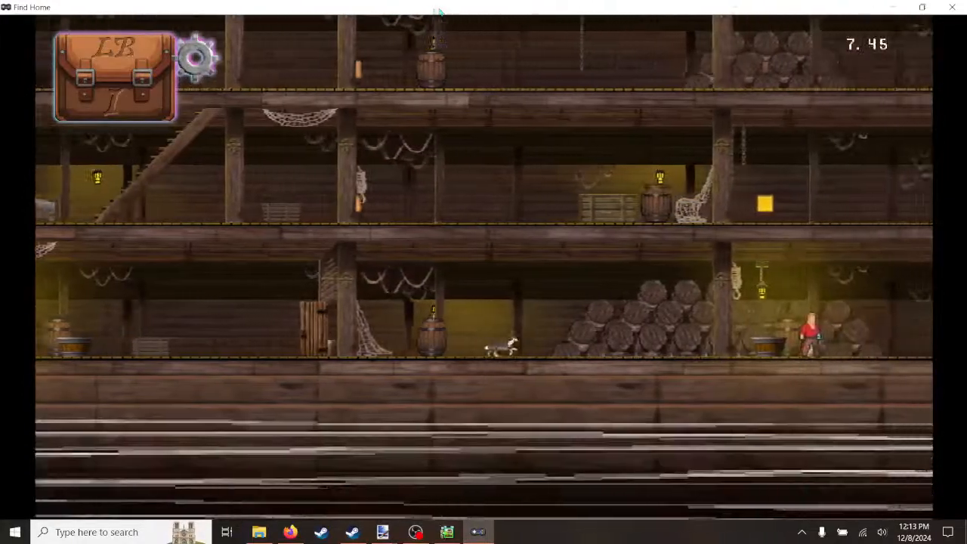
key(Right)
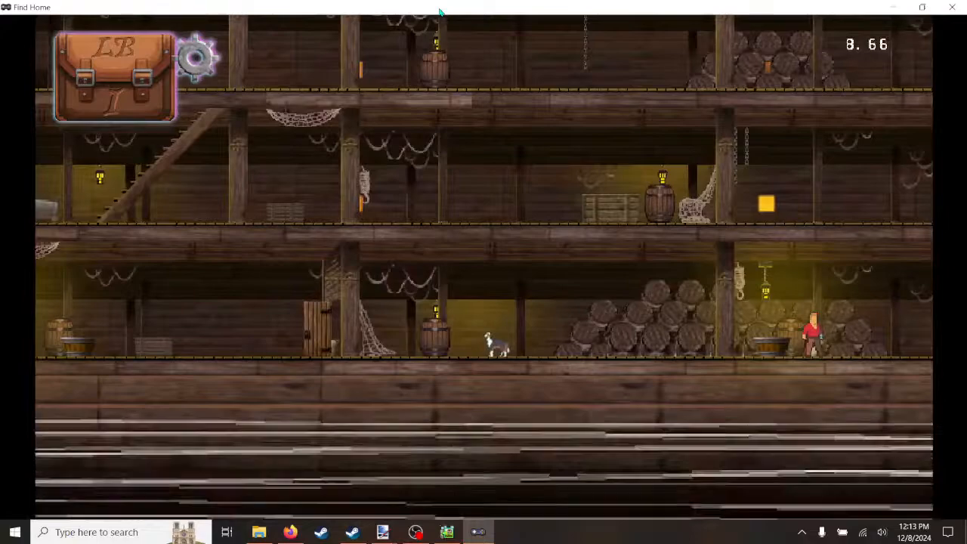
Step: Back away from the pirate in short moves to the left, past the open door, to check his sound's distance
key(Left)
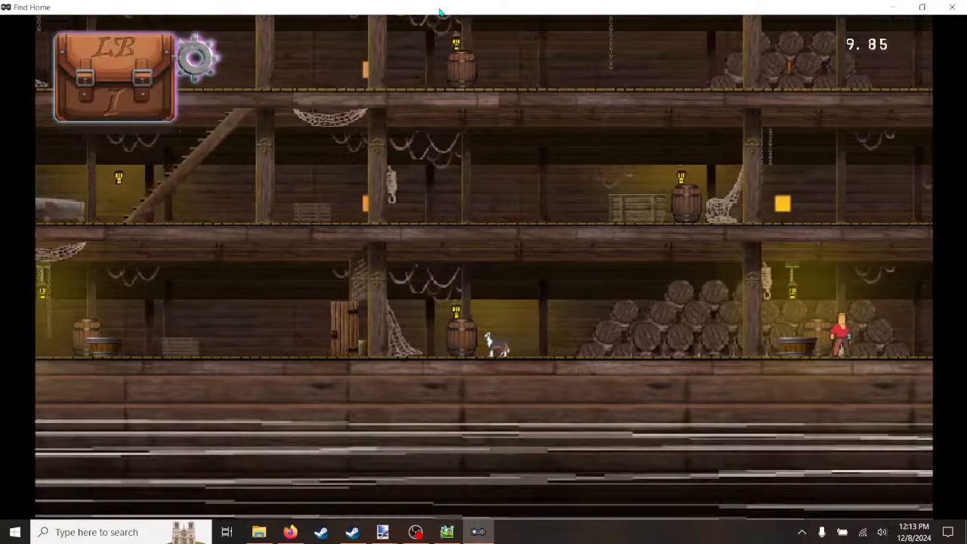
key(Left)
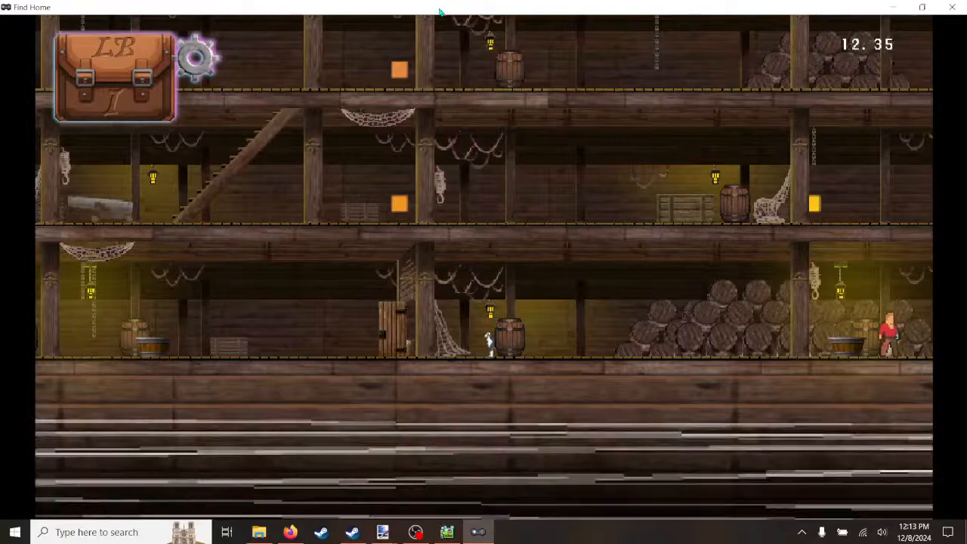
key(Left)
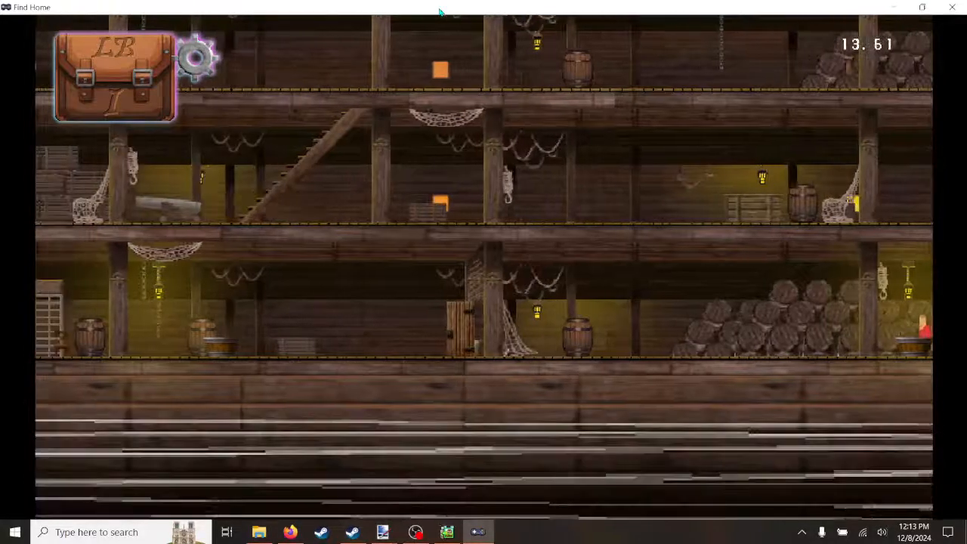
key(Left)
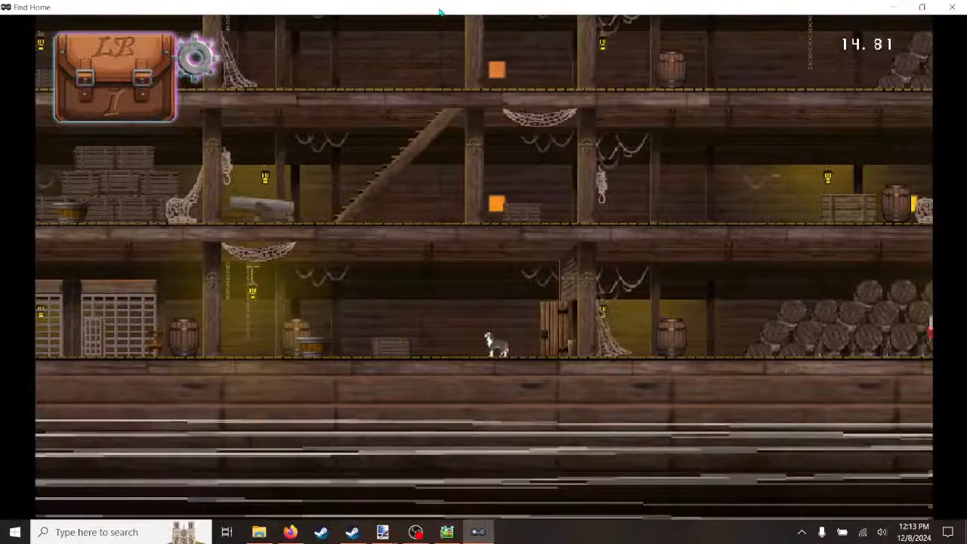
key(Left)
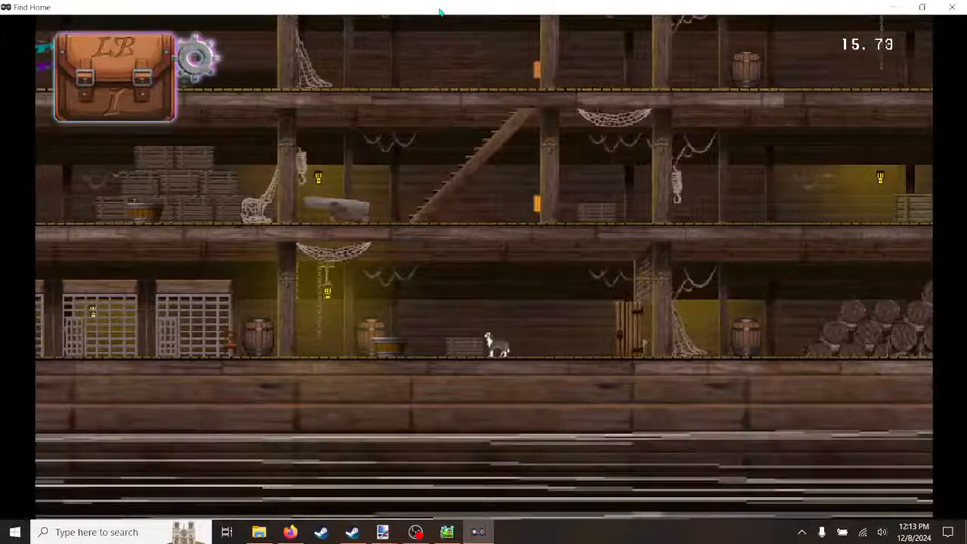
Step: Move back and forth around the open door to test where the pirate's sound starts and stops
key(Right)
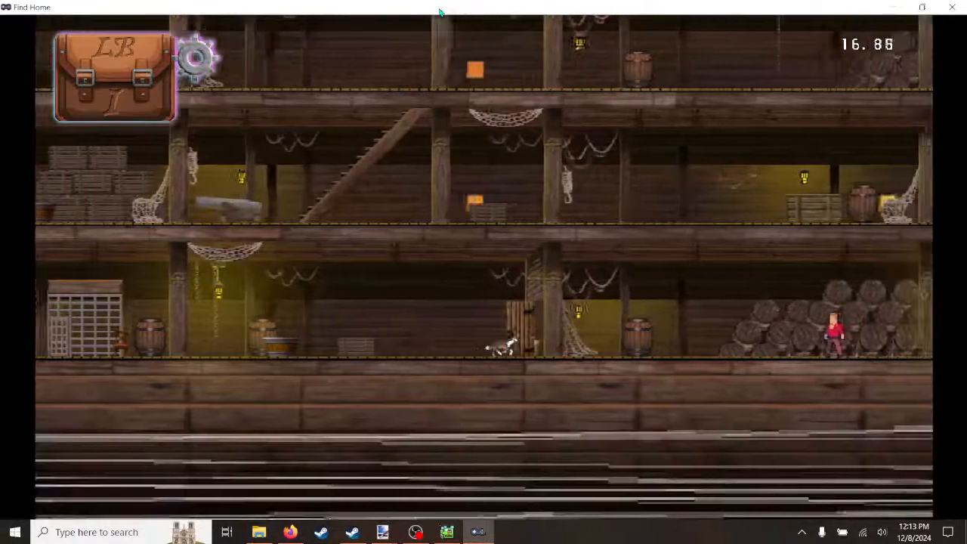
key(Left)
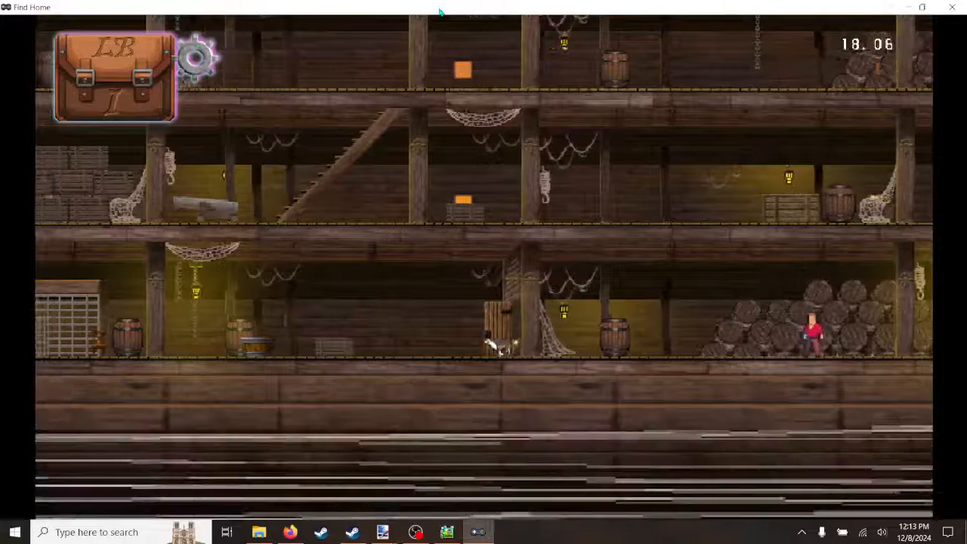
key(Right)
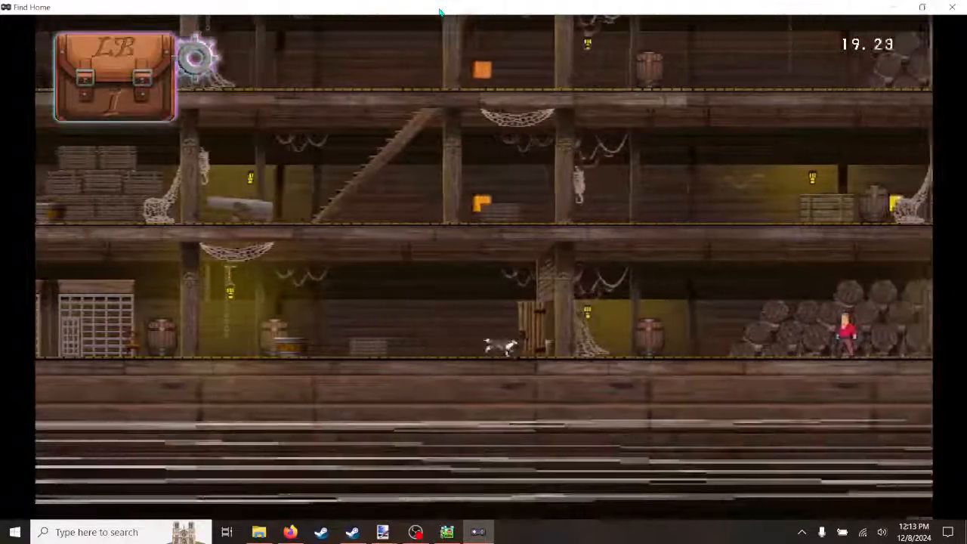
key(Left)
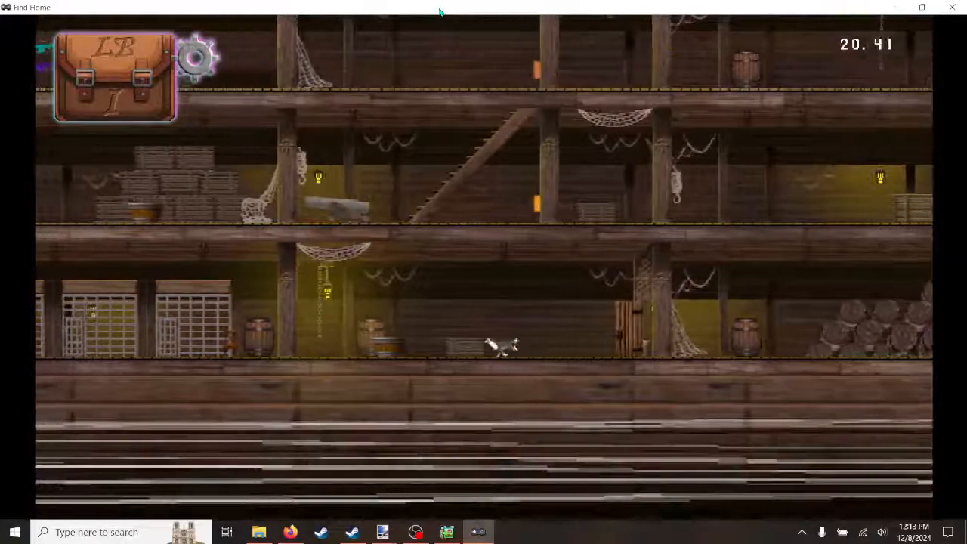
key(Right)
key(Right)
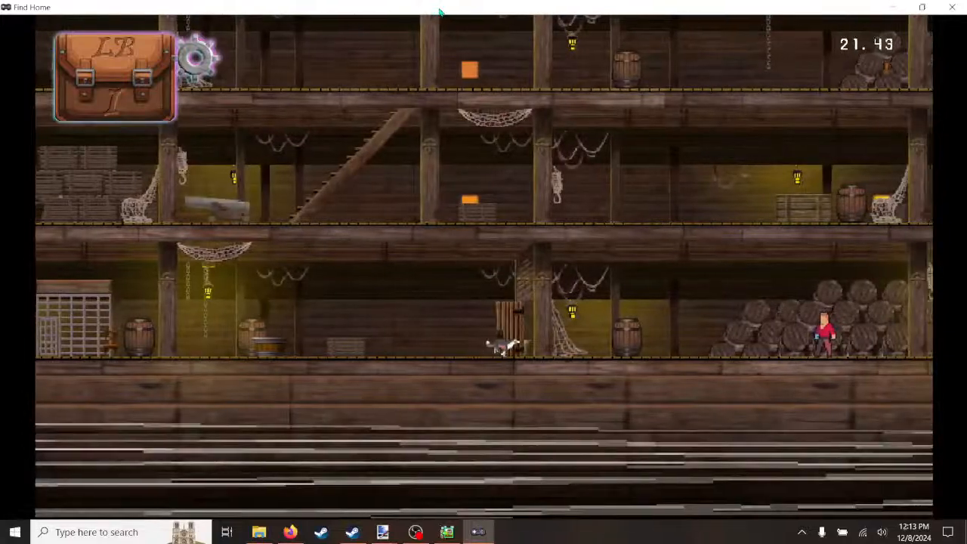
Step: Run right past the pirate at the barrel stack and move back and forth beside him to test his sound up close
key(Right)
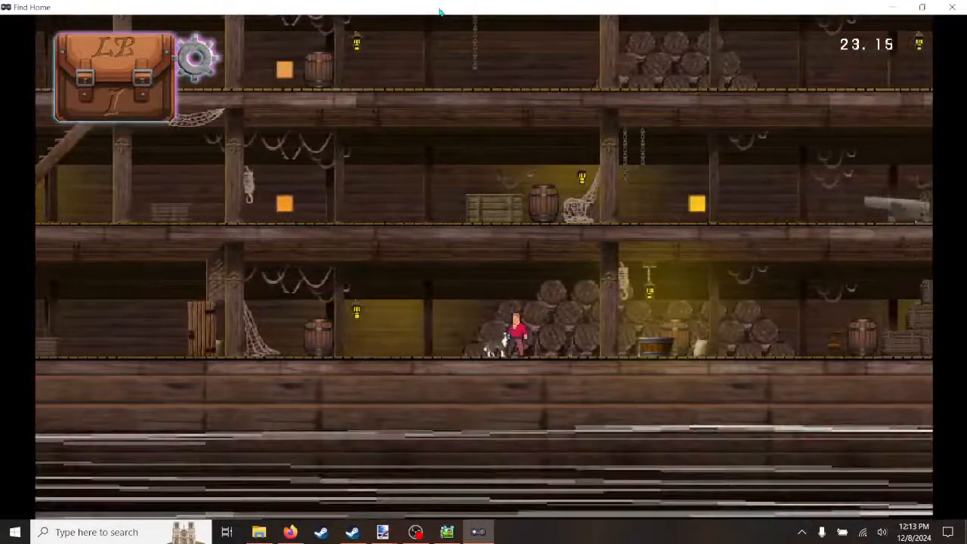
key(Right)
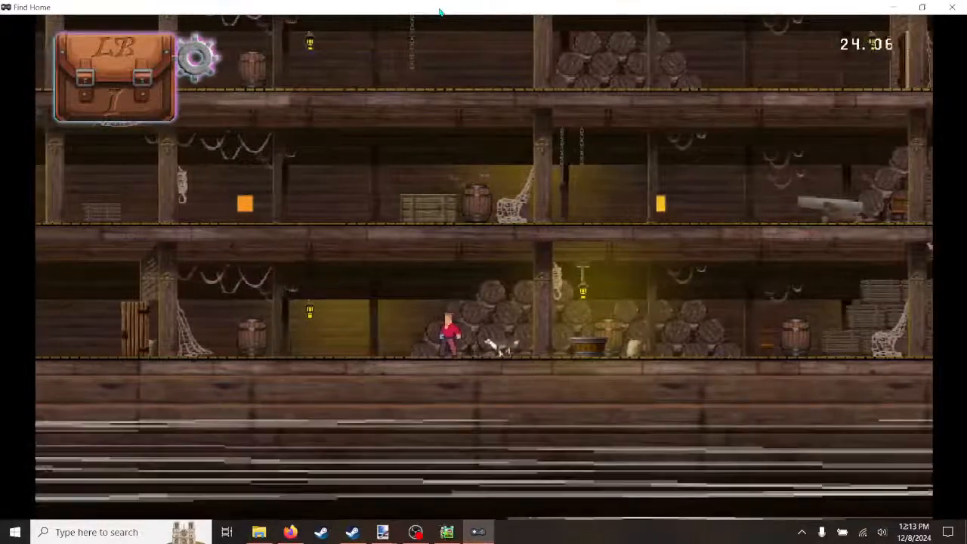
key(Left)
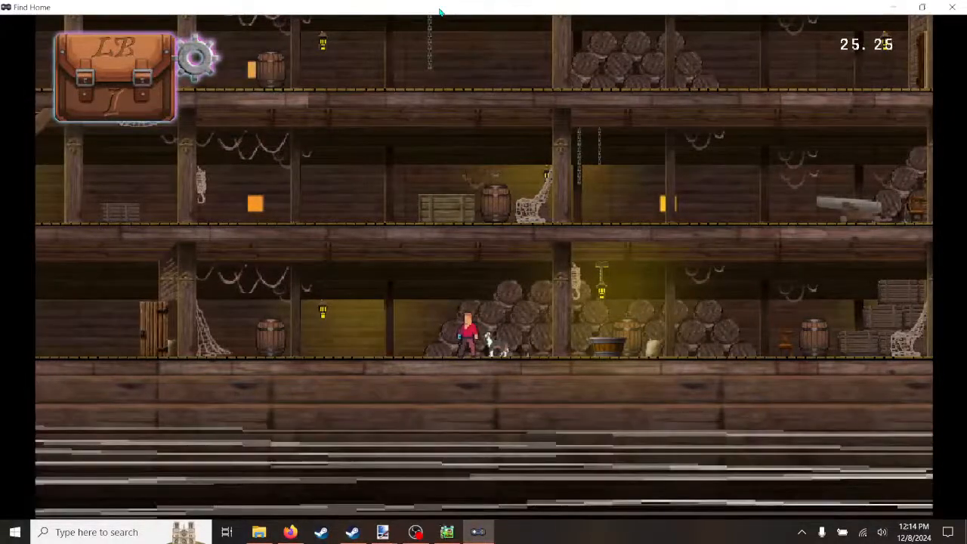
key(Left)
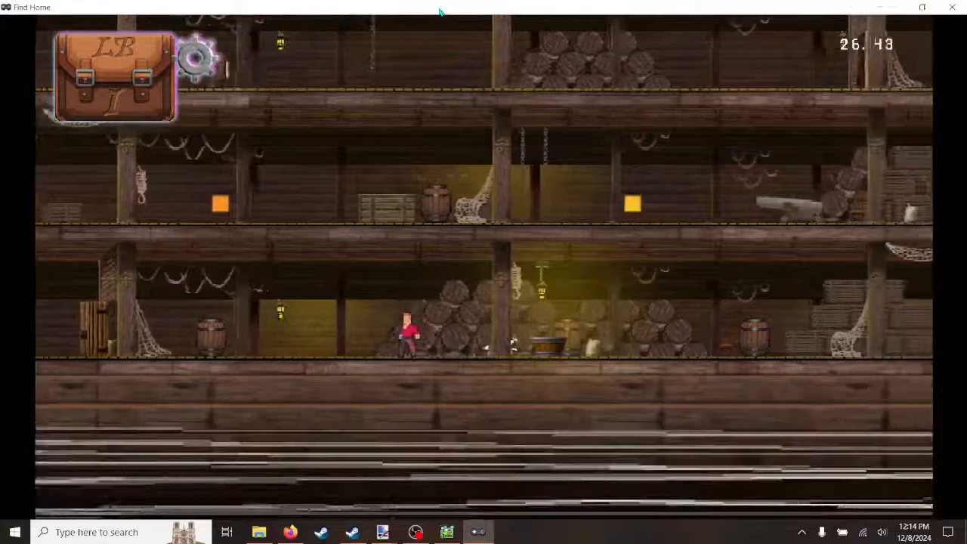
key(Left)
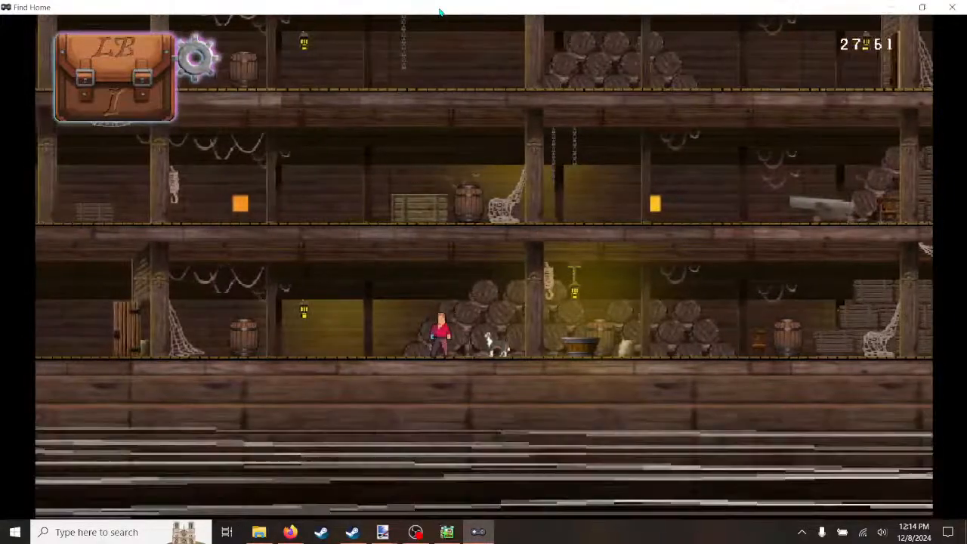
Step: Run right to the single barrel beyond the wooden tub and turn back toward the pirate to test his sound at a distance
key(Right)
key(Right)
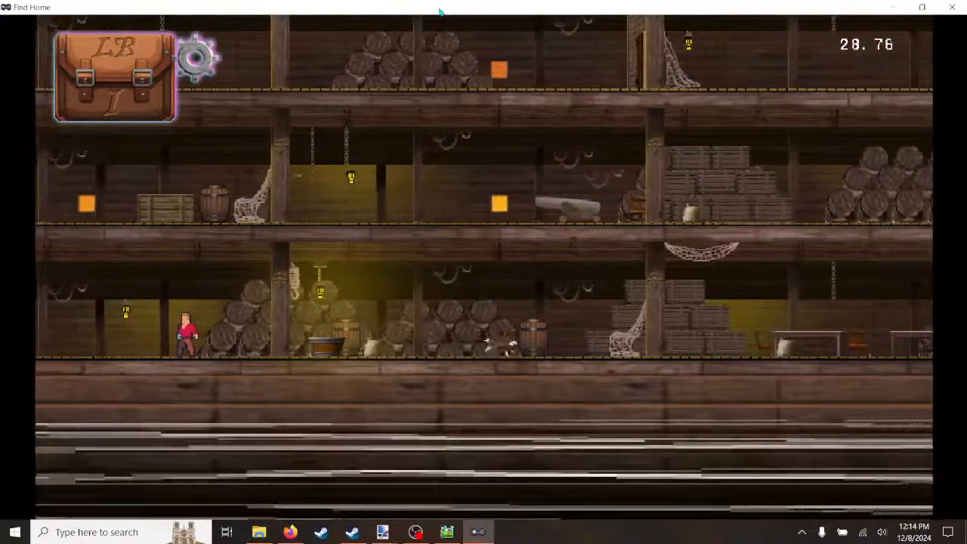
key(Right)
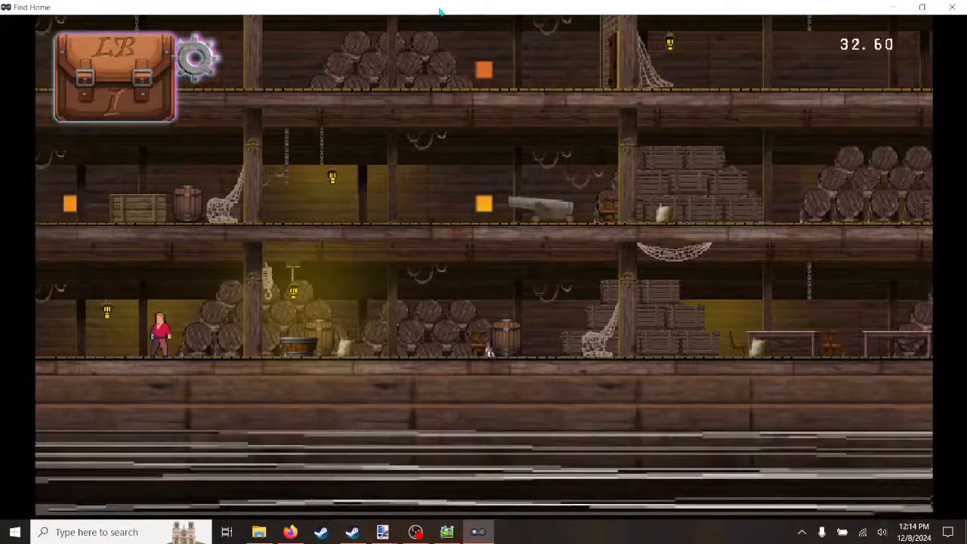
key(Left)
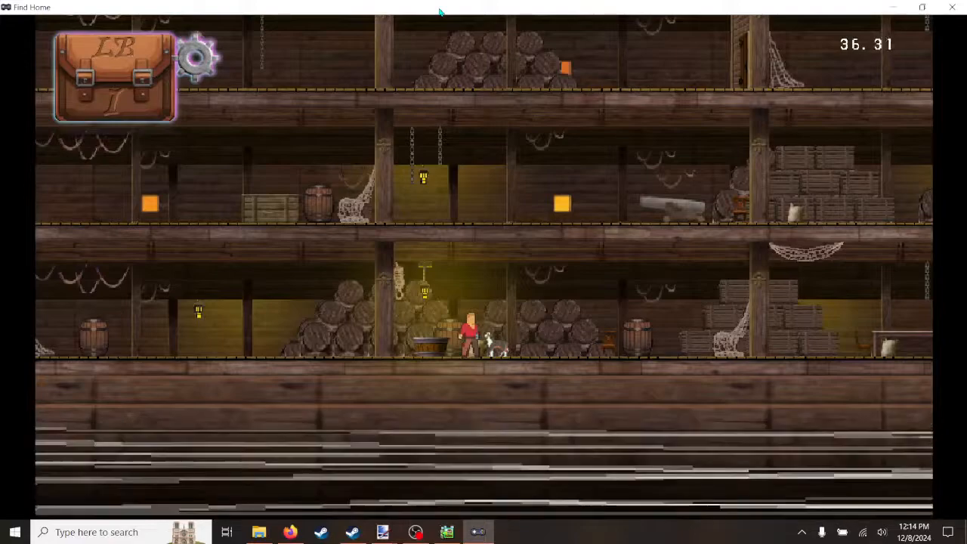
Step: Jump away to the pirate's right, run back past him to his left, and return to his right side to compare the sound directions
key(Right)
key(space)
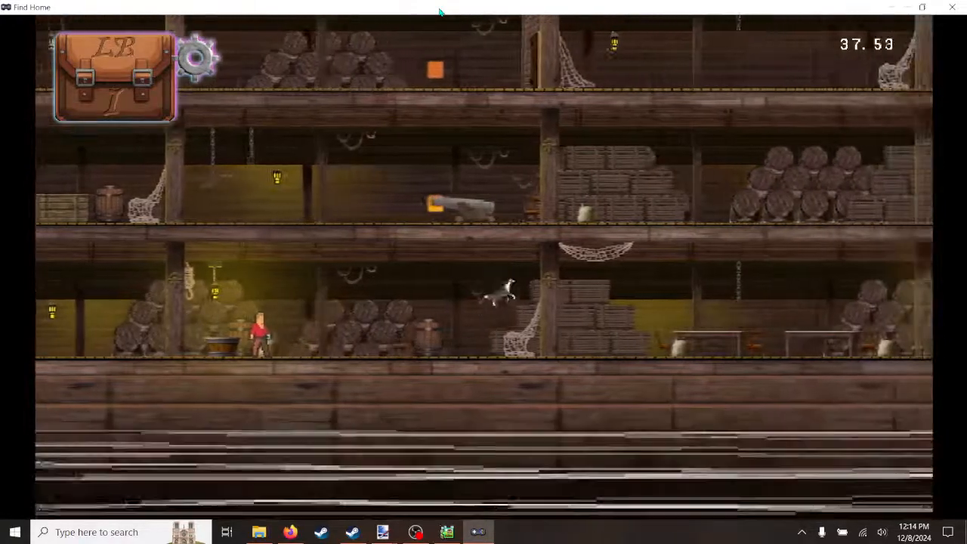
key(Left)
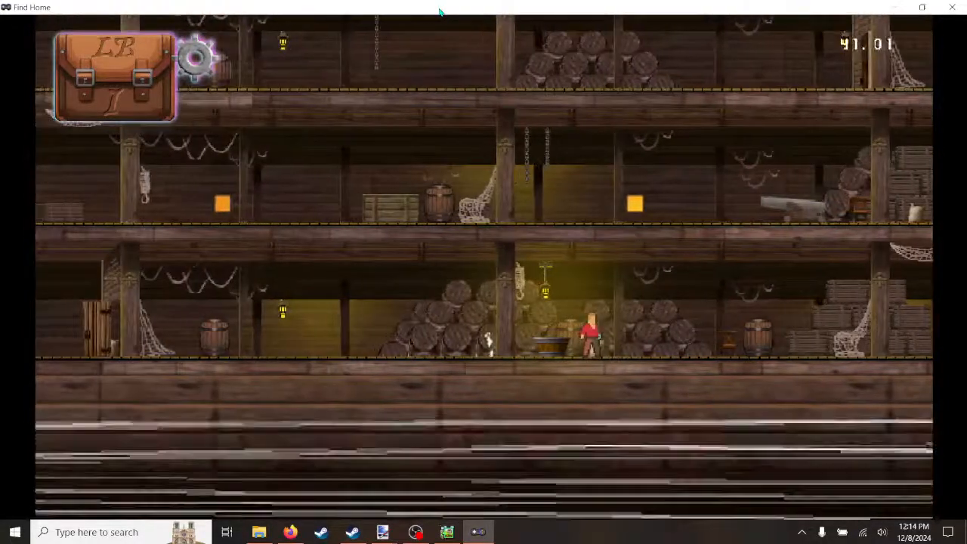
key(Right)
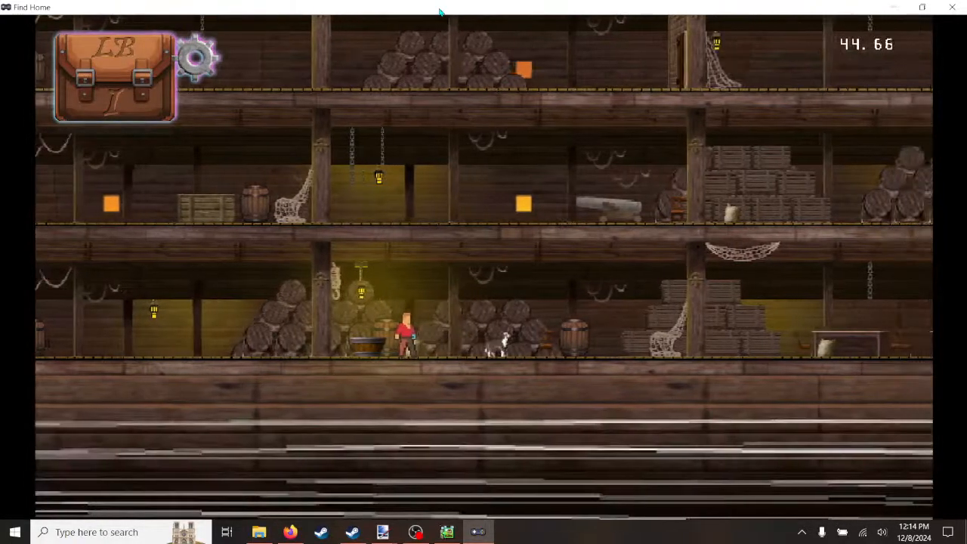
Step: Move back and forth in short steps around the pirate beside the wooden tub to check his sound on both sides
key(Left)
key(Right)
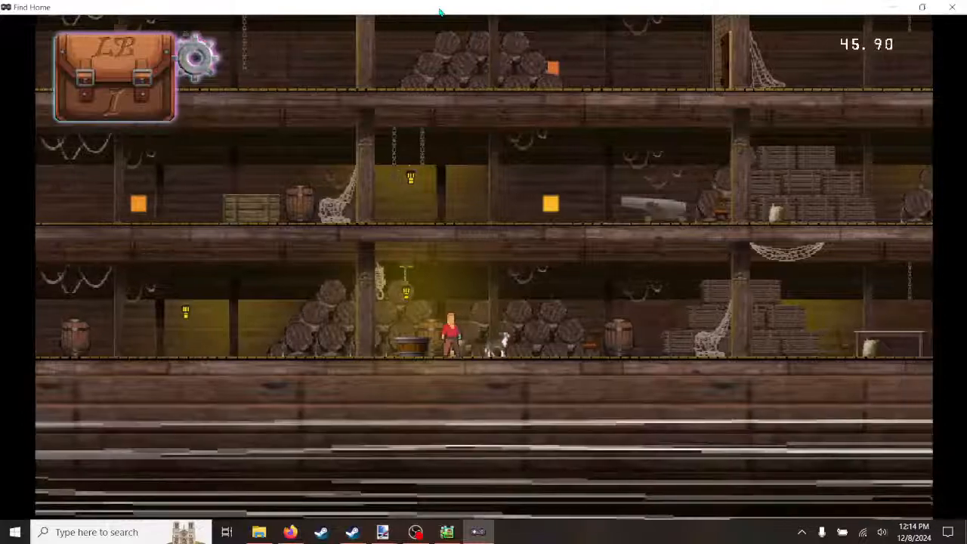
key(Left)
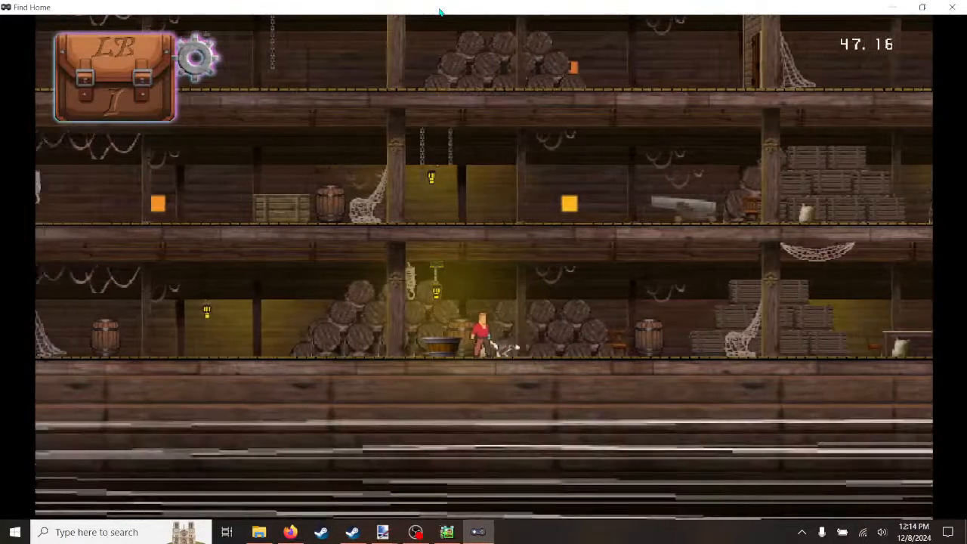
key(Right)
key(Left)
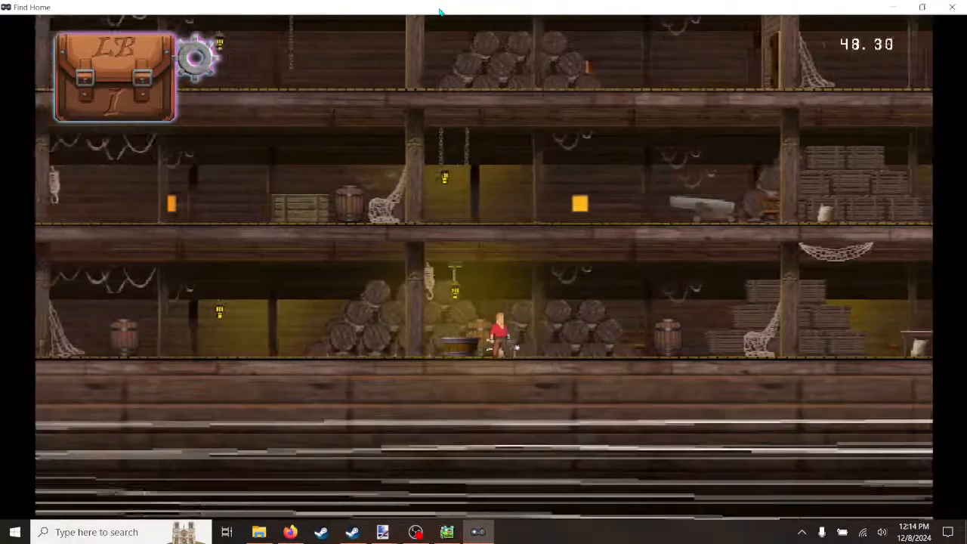
key(Right)
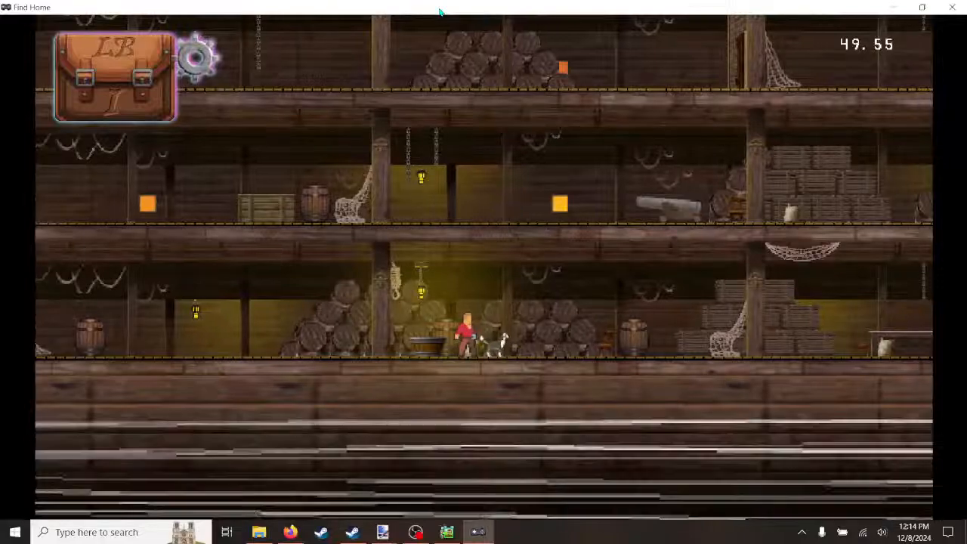
key(Left)
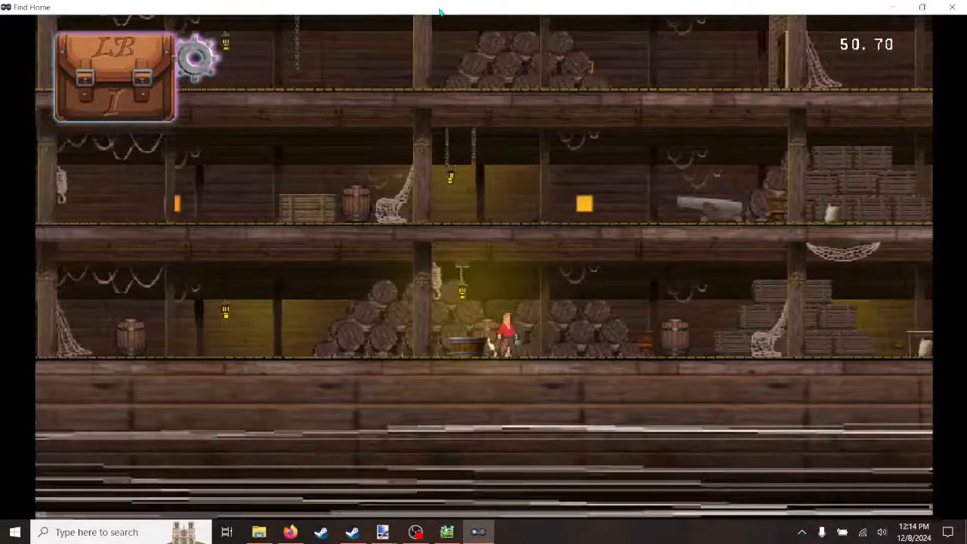
key(Right)
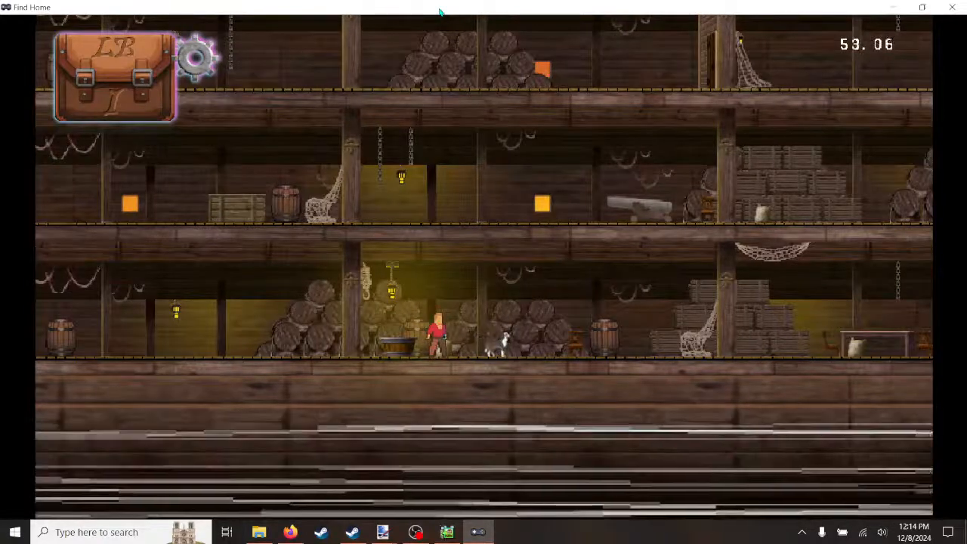
key(Left)
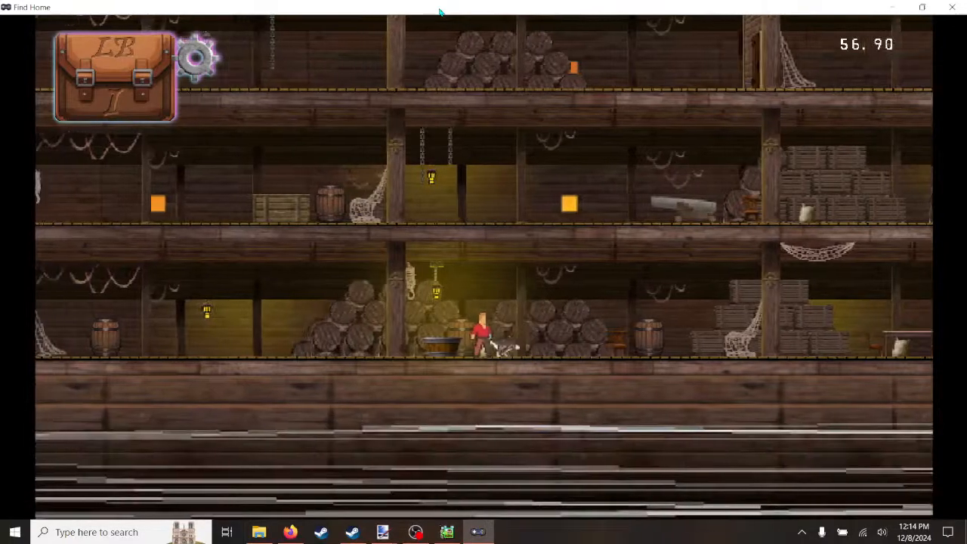
key(Right)
key(Left)
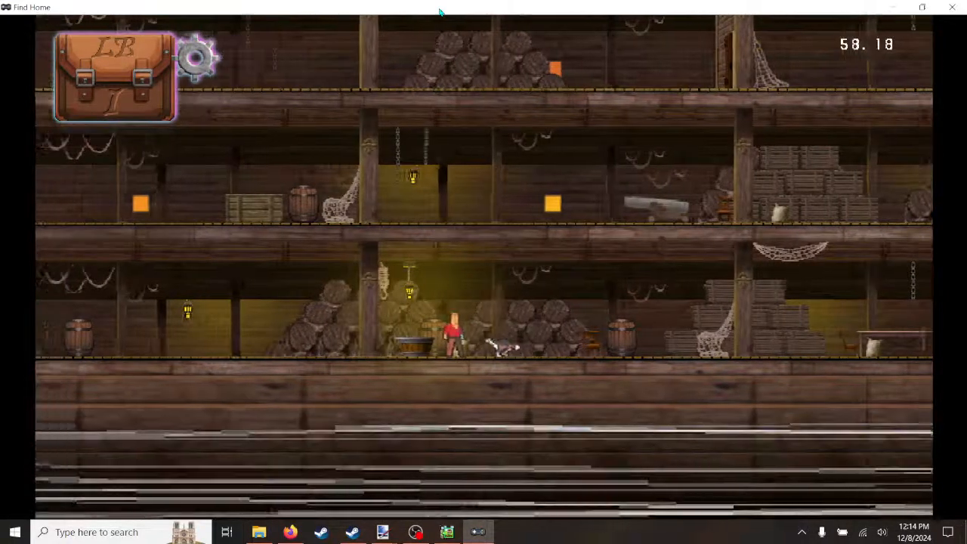
key(Right)
key(Right)
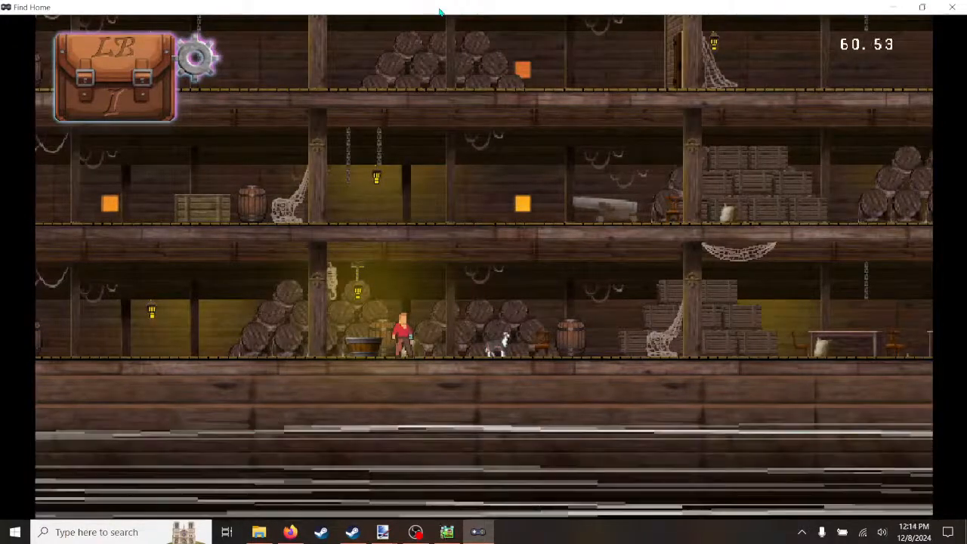
key(Left)
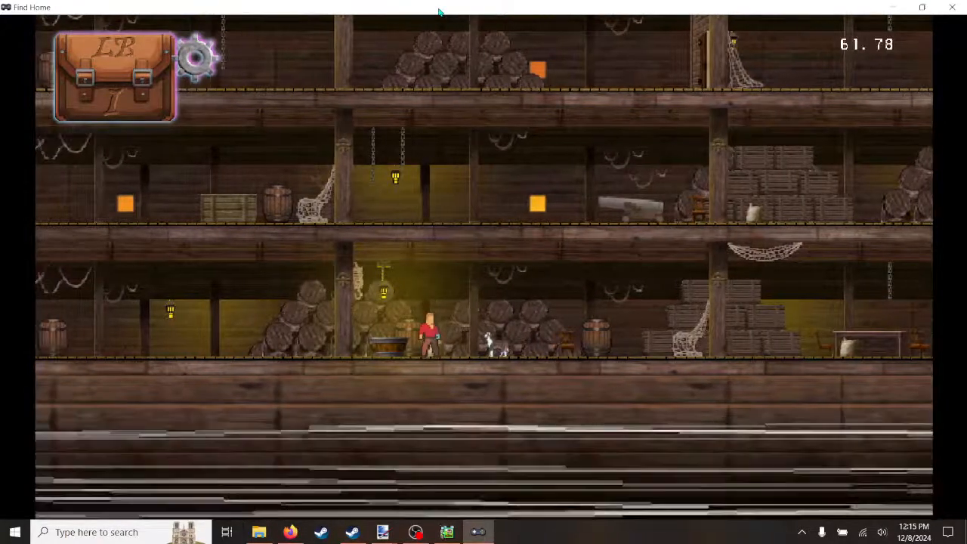
Step: Move the cat back and forth near the standing pirate to check his behaviour, and end the test play
key(Left)
key(Right)
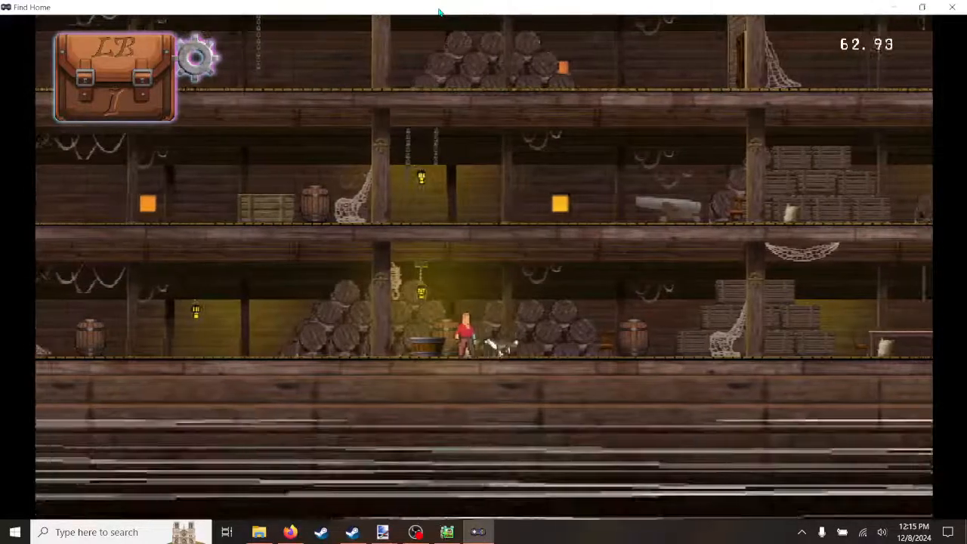
key(Left)
key(Right)
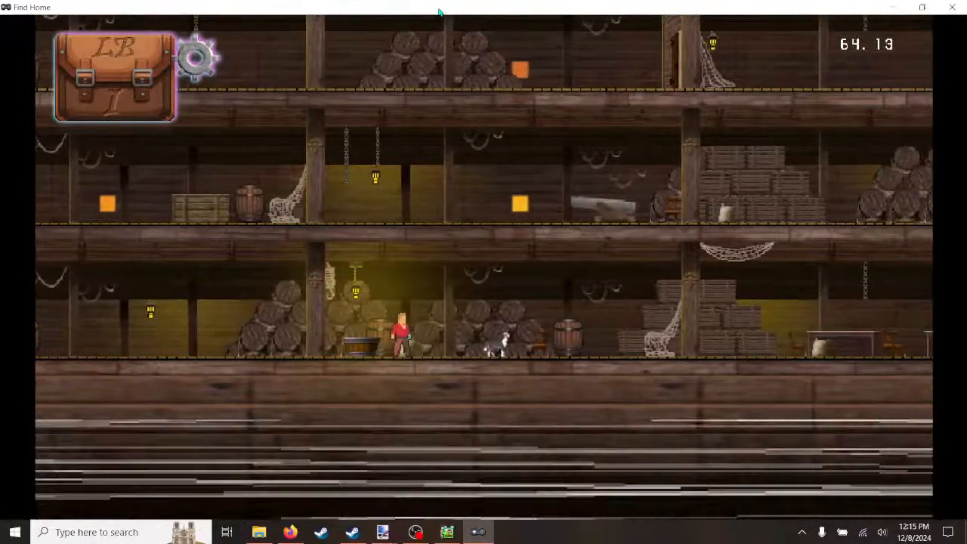
key(Right)
key(Right)
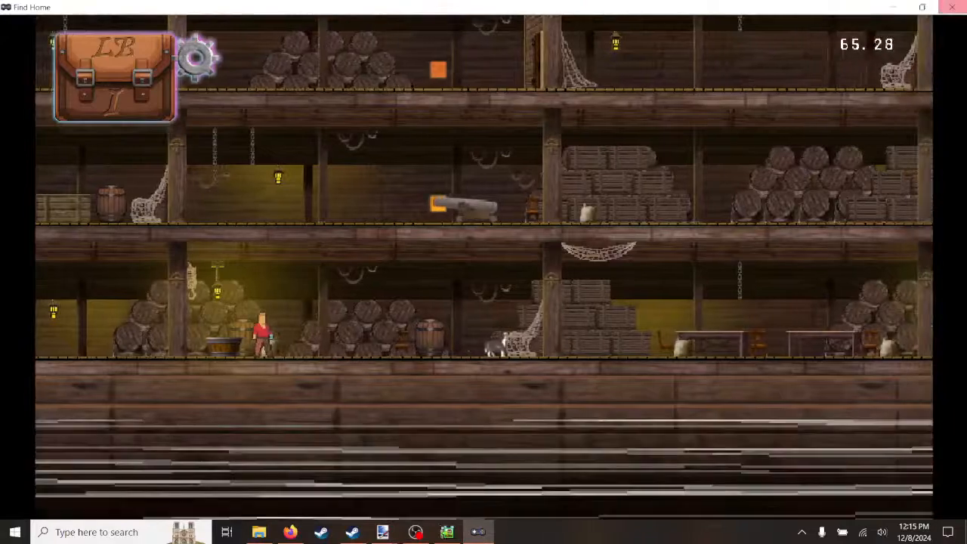
click(945, 11)
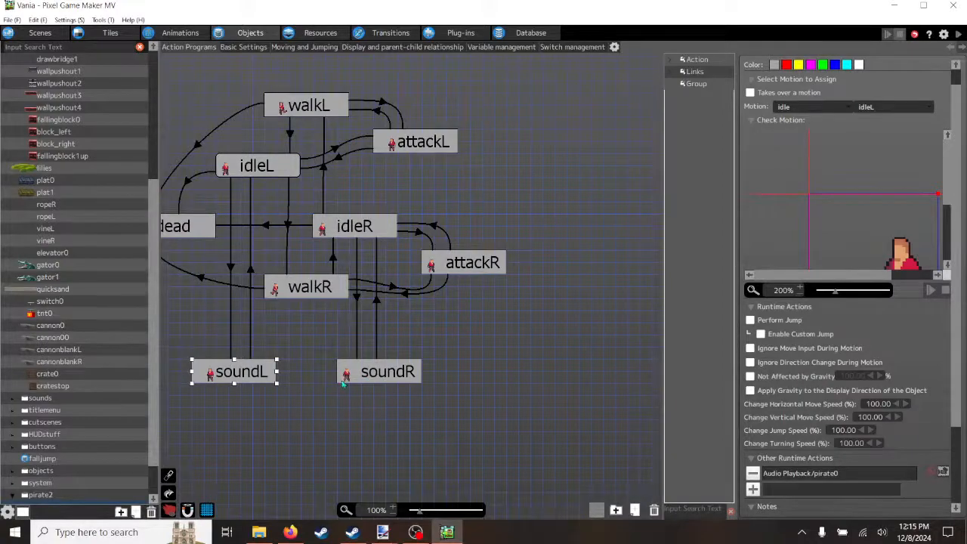
Step: Link the soundR and soundL actions to dead, copying the HP Is 0 condition from the idleR and idleL links to dead
click(266, 227)
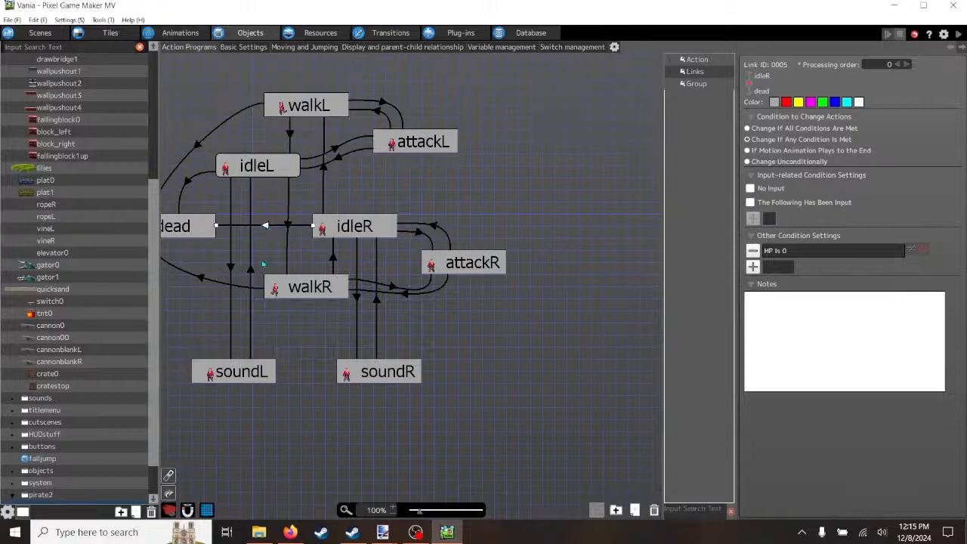
drag(345, 373, 283, 296)
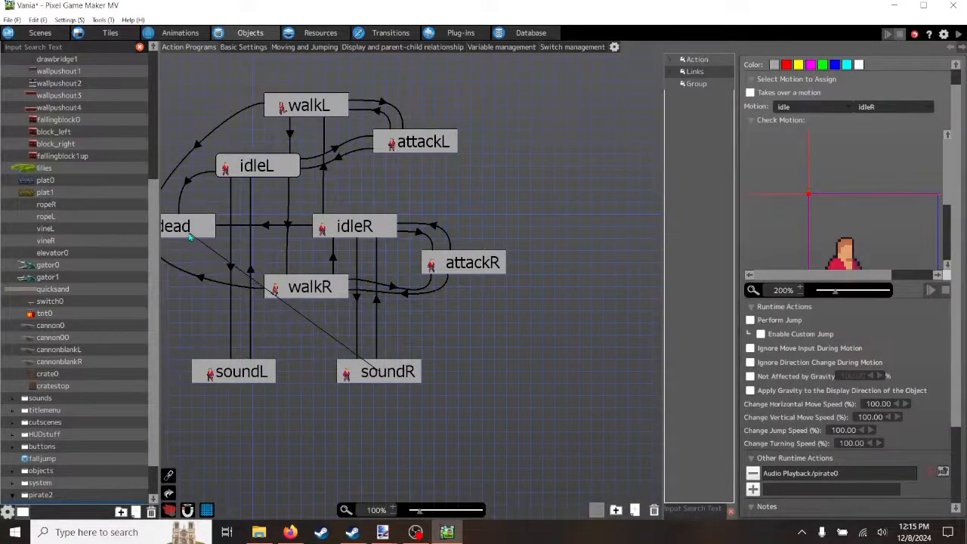
click(318, 342)
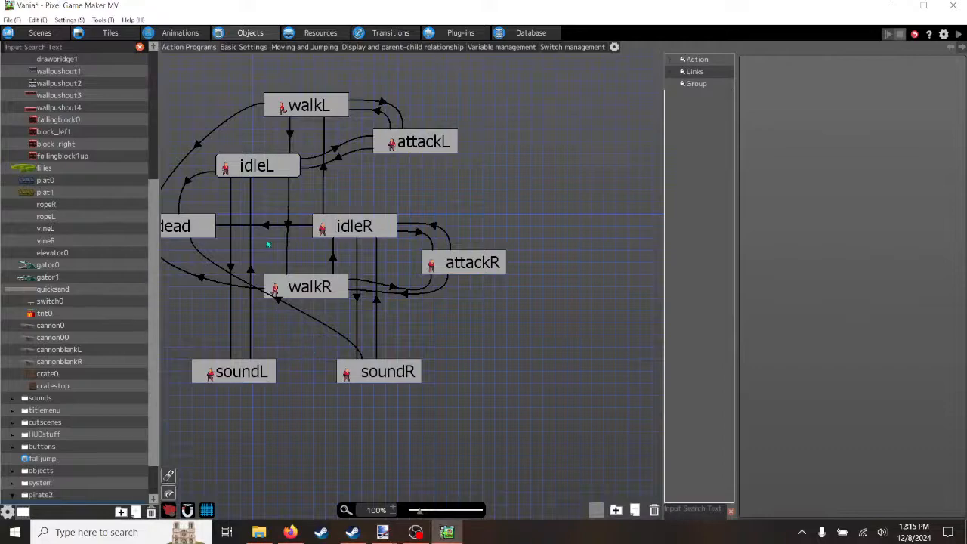
click(187, 183)
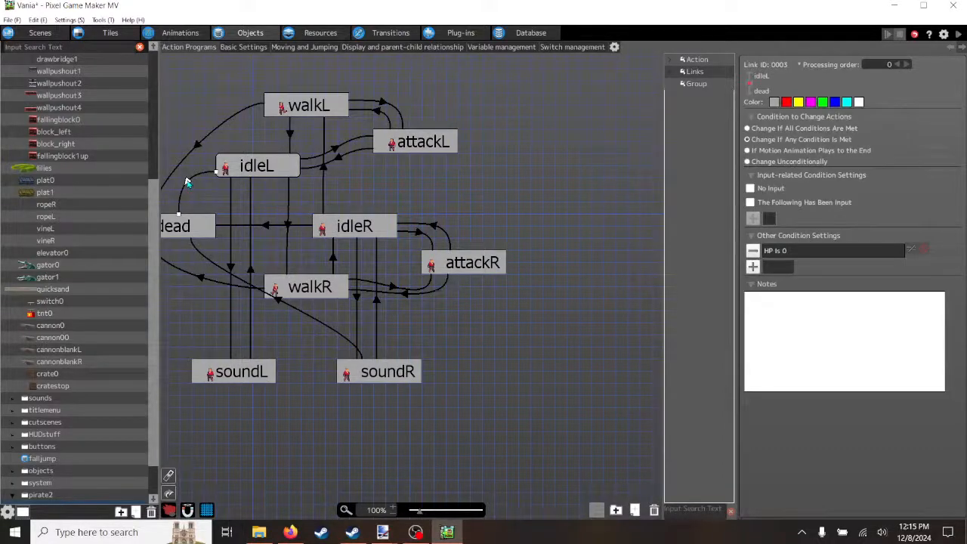
drag(221, 372, 178, 235)
click(205, 270)
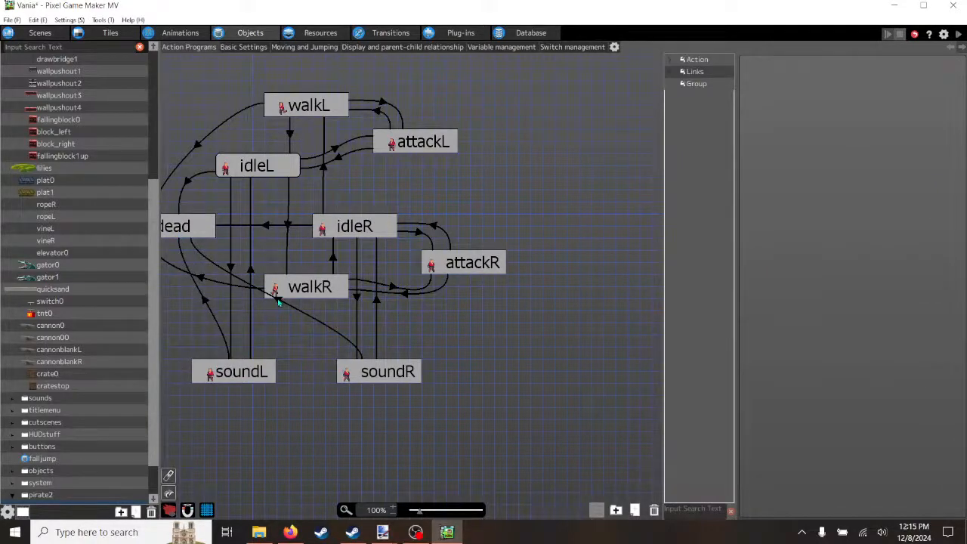
Step: Move the ends of the soundL-to-dead and soundR-to-dead links so they leave from the left sides of the sound actions
drag(284, 333, 330, 327)
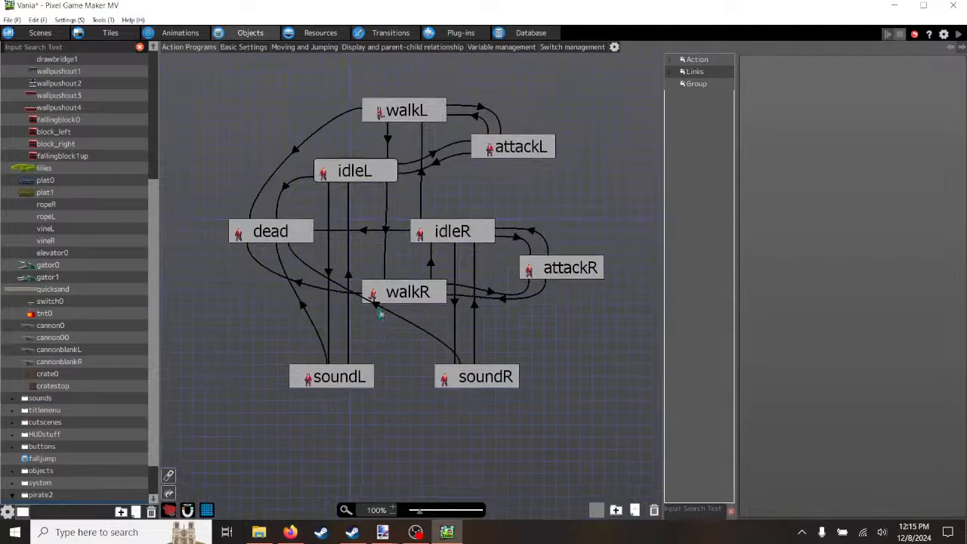
click(304, 322)
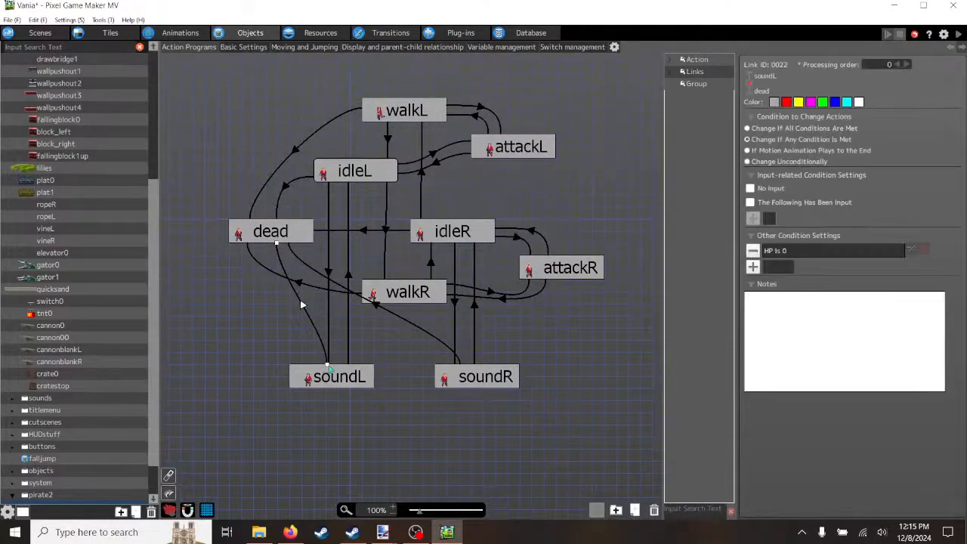
drag(329, 368, 290, 367)
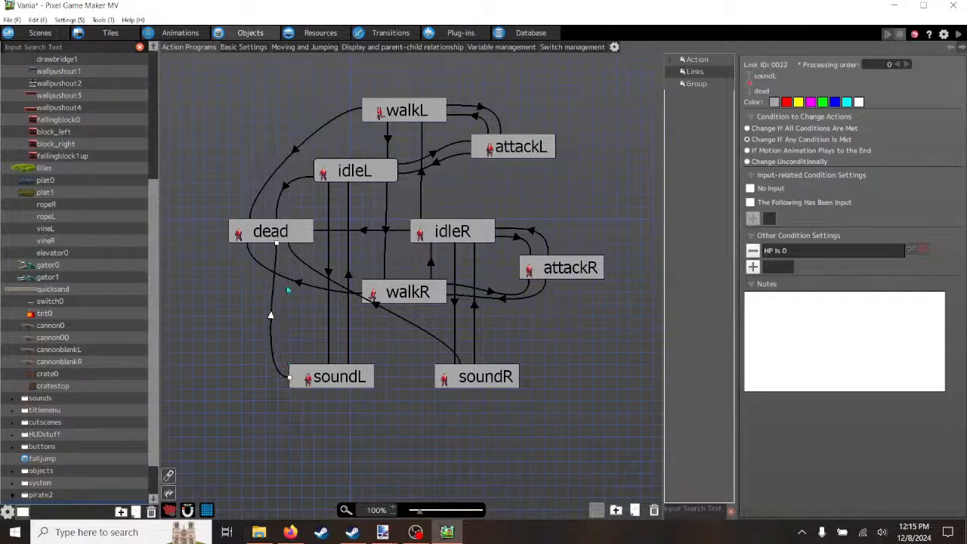
drag(276, 244, 263, 244)
click(375, 306)
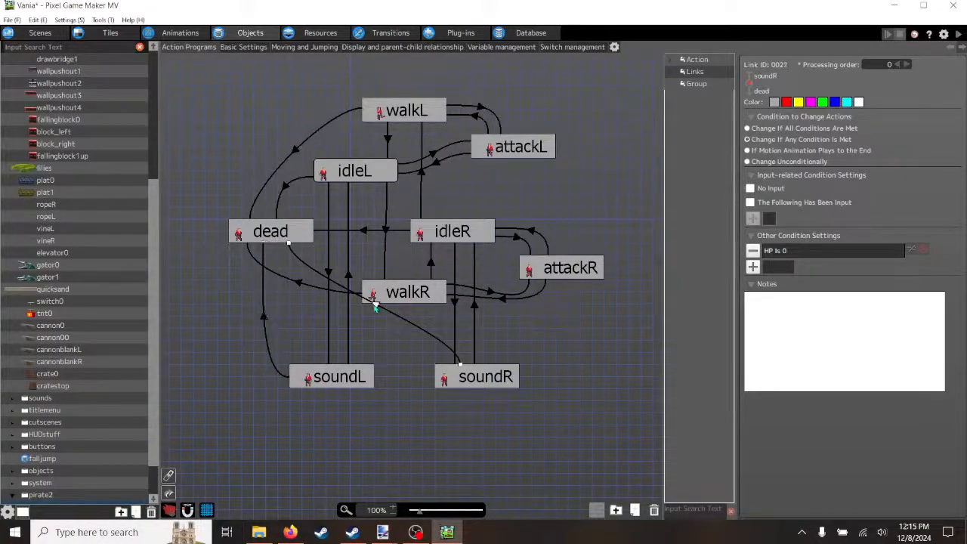
drag(465, 369, 435, 375)
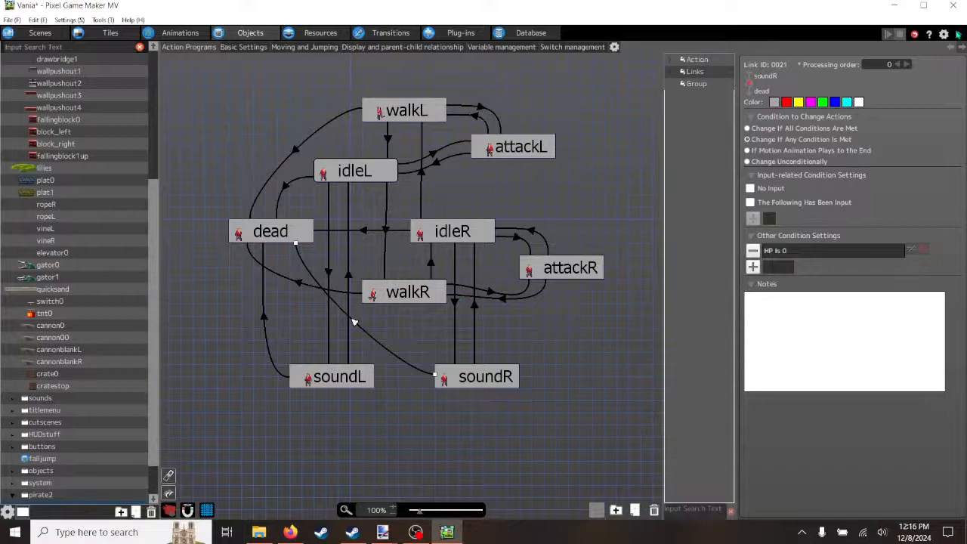
Step: Start a test play in a maximized window and open the middle cell's door
click(958, 35)
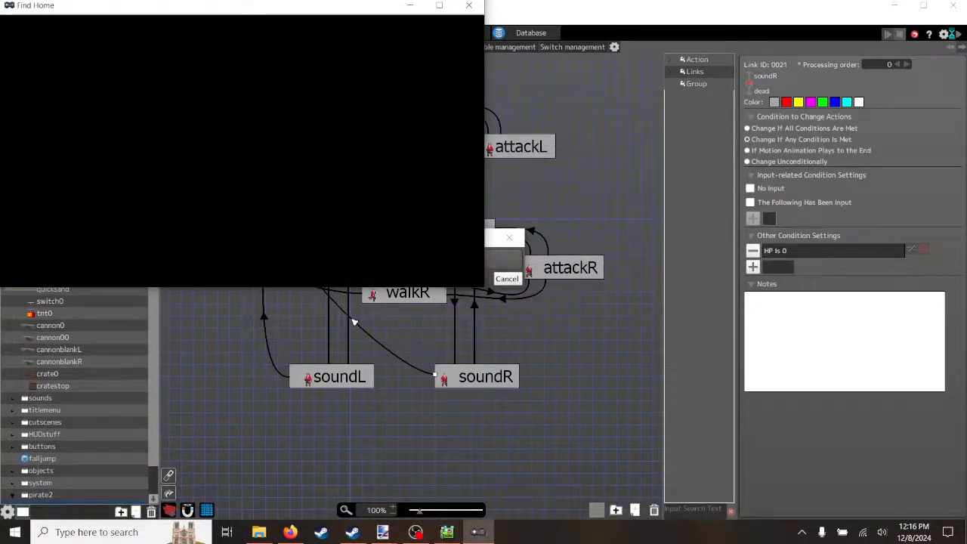
click(441, 8)
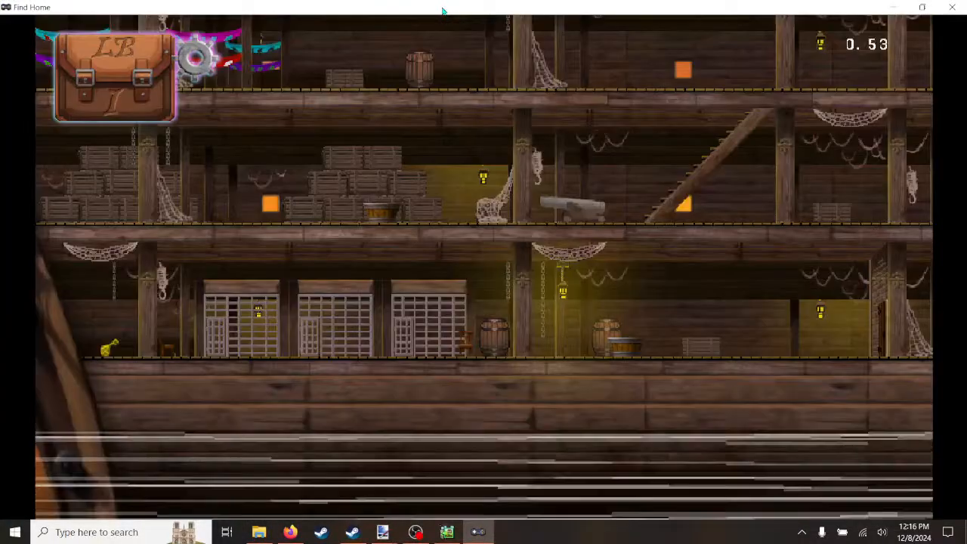
key(Right)
key(Left)
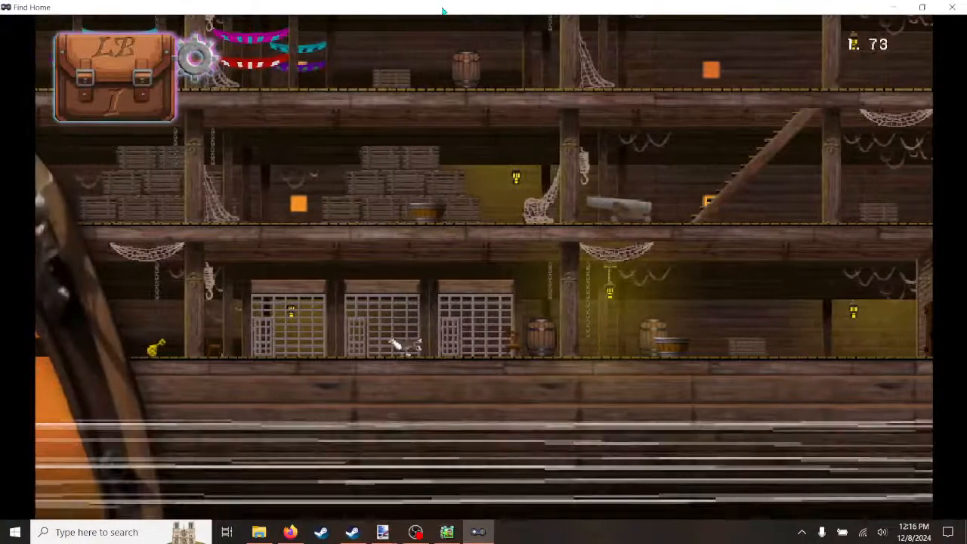
key(Right)
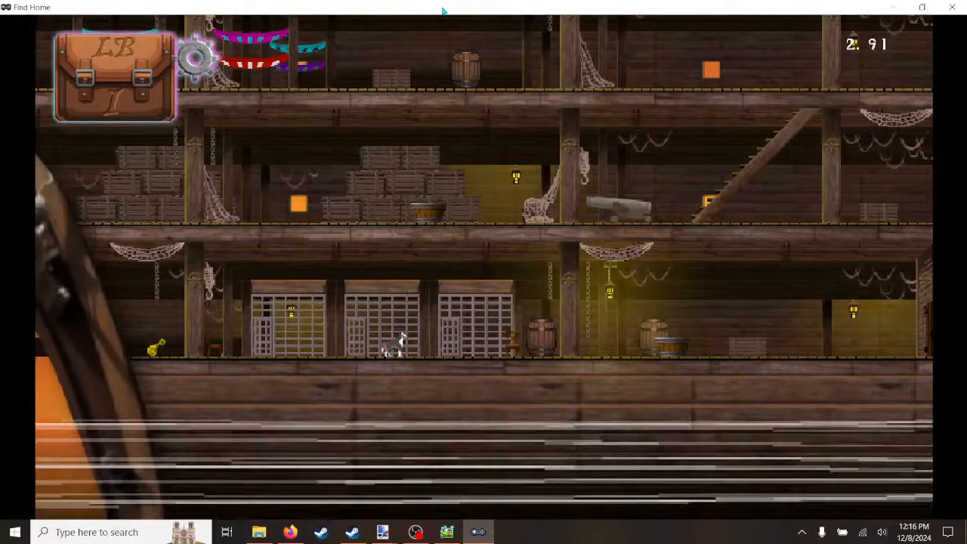
key(e)
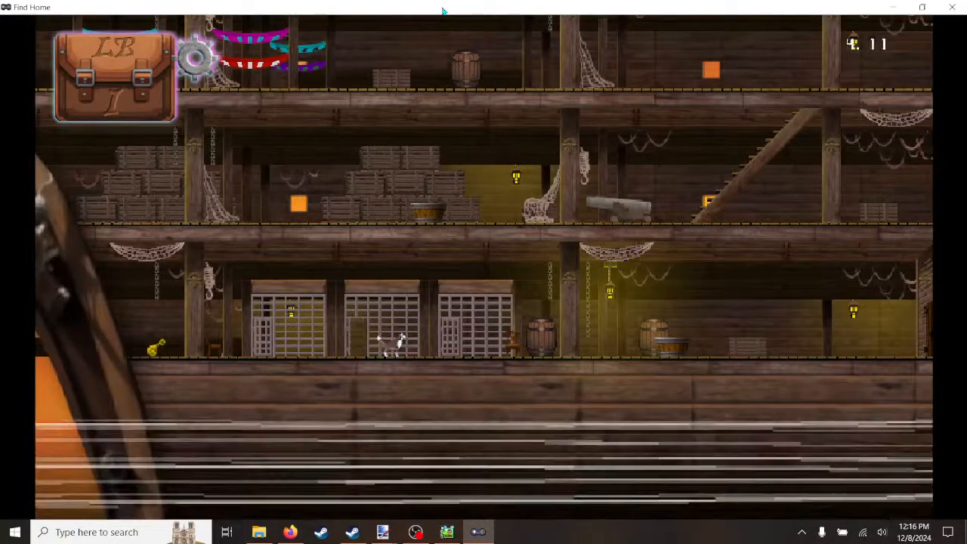
Step: Collect the yellow key, defeat the pirate beyond the wooden door, and end the test play
key(Left)
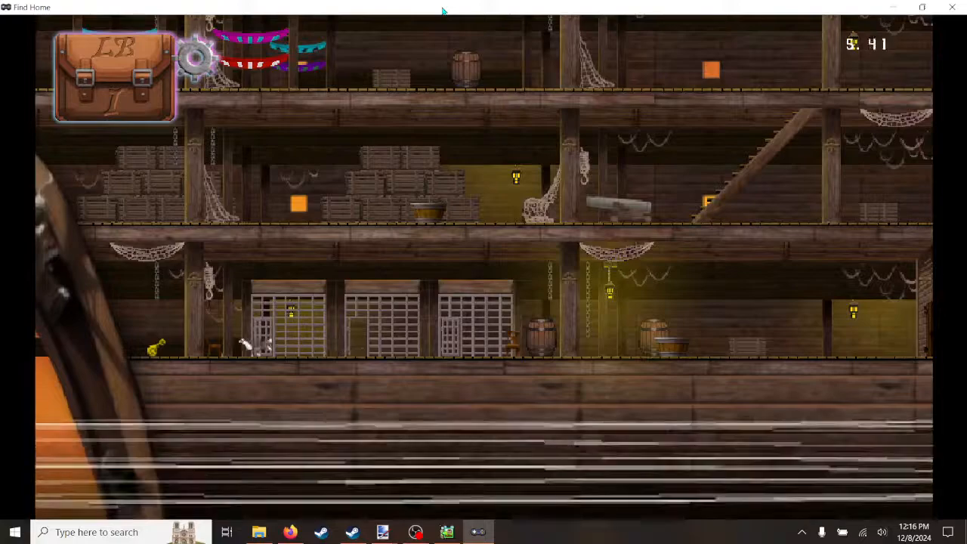
key(e)
key(Right)
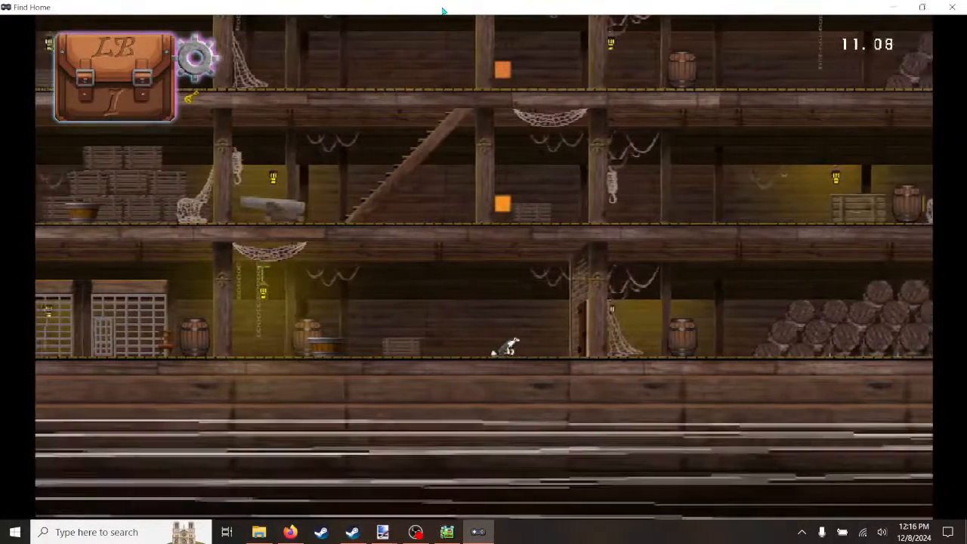
key(Left)
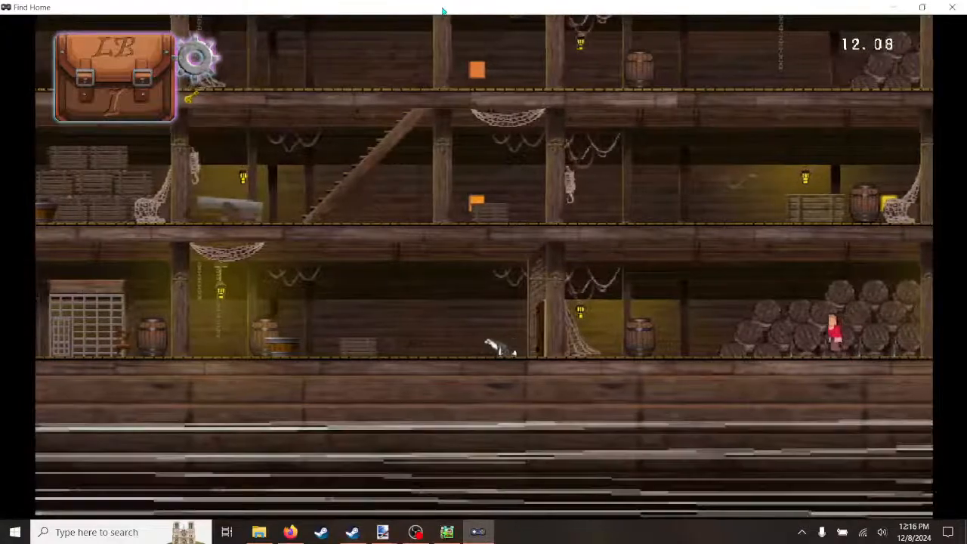
key(Right)
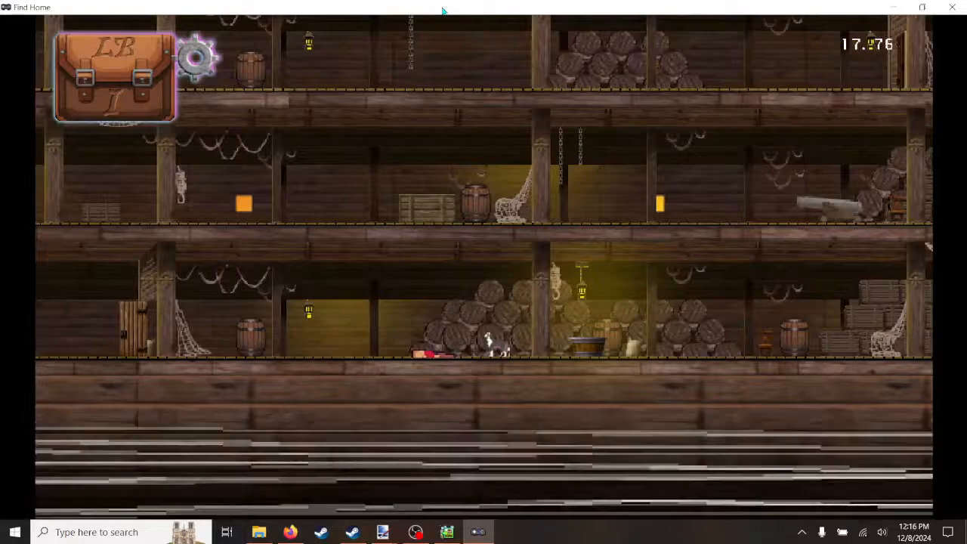
click(952, 7)
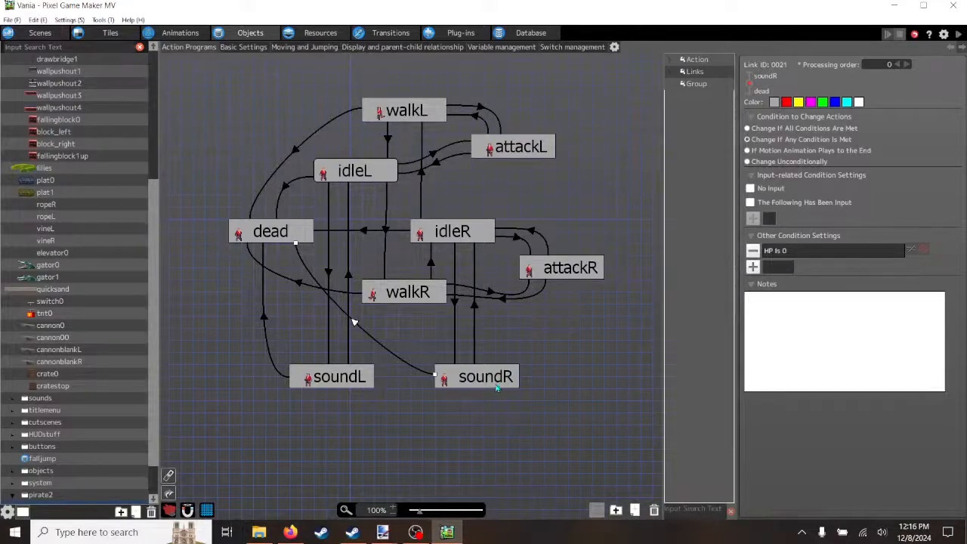
Step: Link soundR and attackR in both directions, reusing the collision-contact conditions of the links between idleR and attackR
click(517, 239)
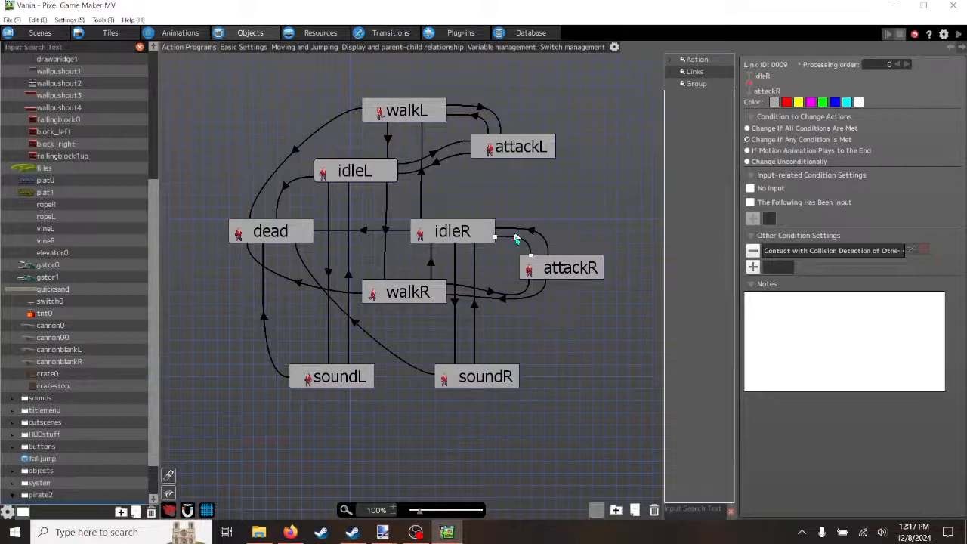
click(517, 378)
mouse_move(518, 375)
mouse_down()
mouse_move(495, 355)
mouse_move(568, 282)
mouse_up()
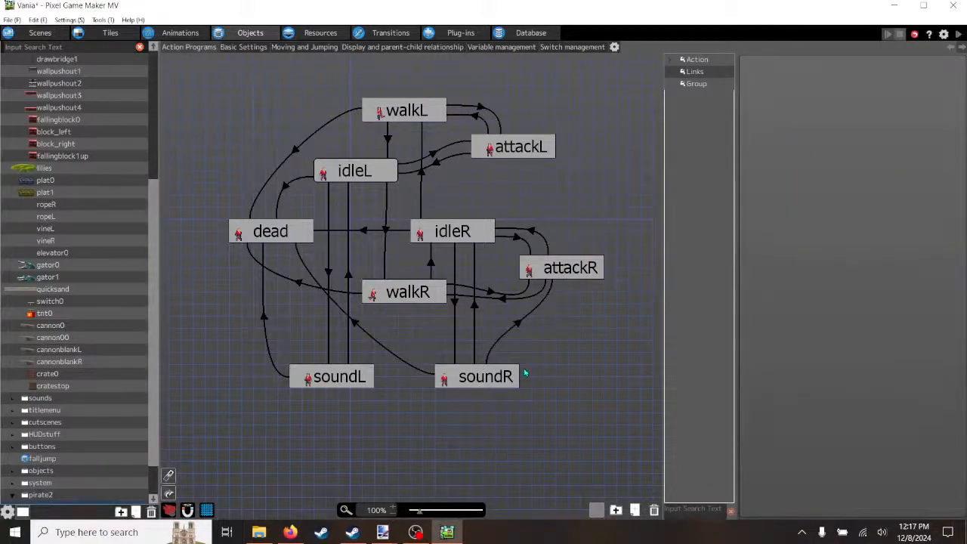
click(532, 234)
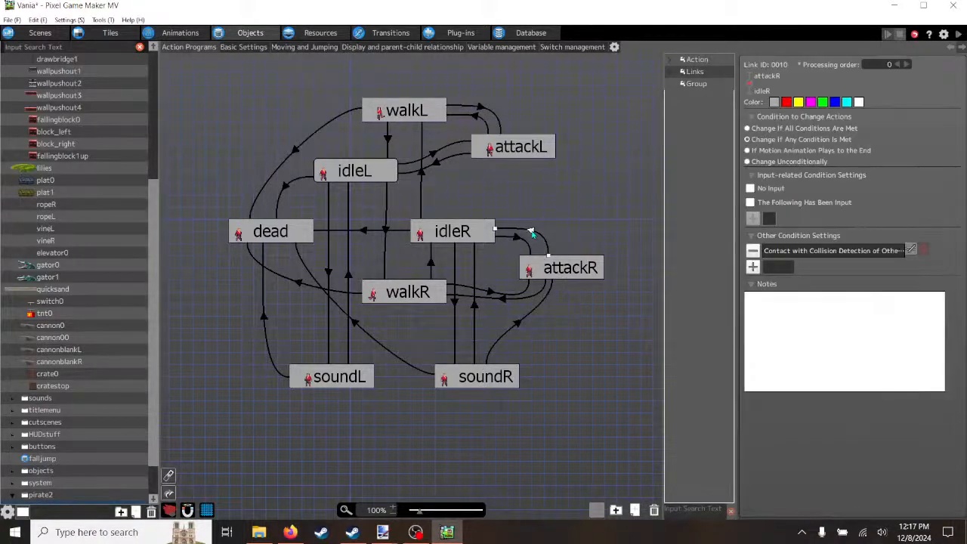
click(575, 283)
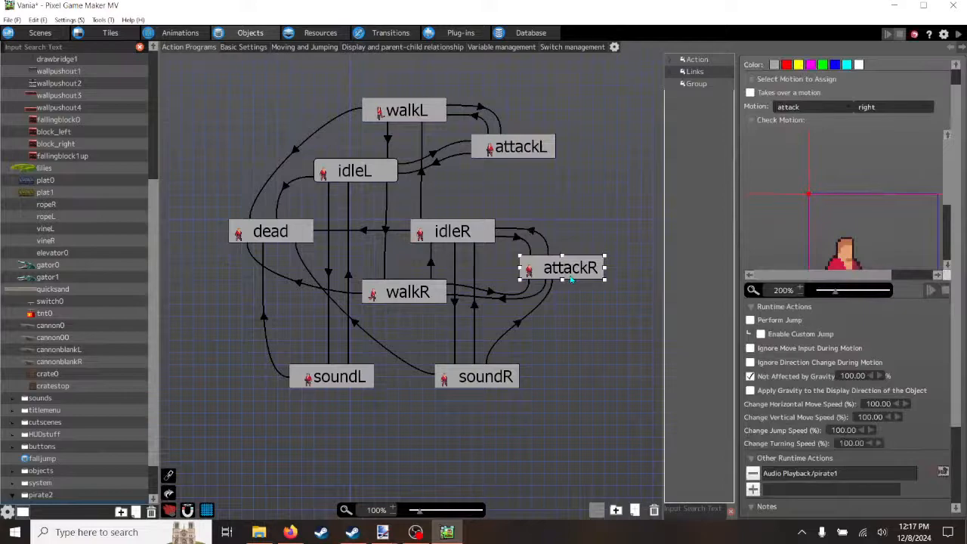
drag(574, 283, 515, 370)
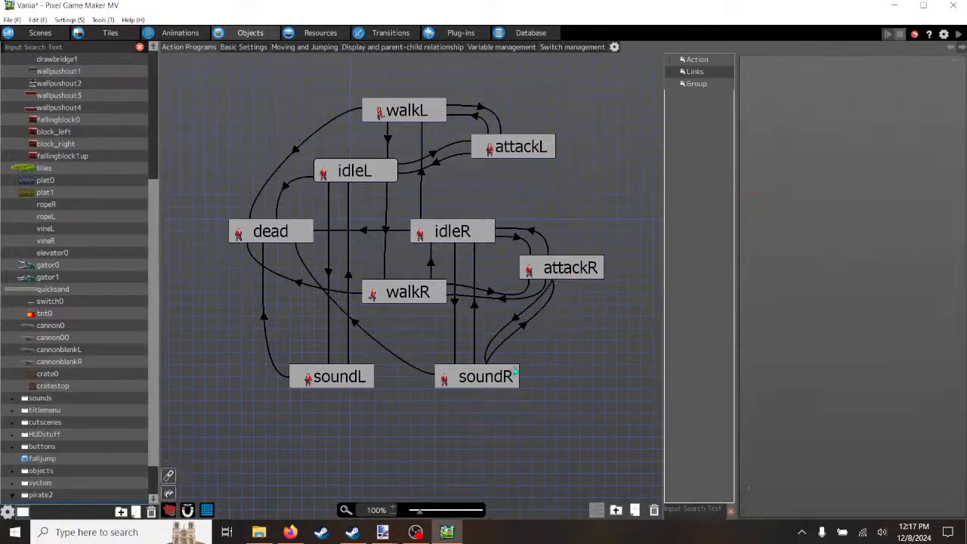
Step: Spread the ends of the two links between soundR and attackR apart so the lines run separately
click(521, 327)
mouse_move(554, 281)
mouse_down()
mouse_move(581, 281)
mouse_move(568, 281)
mouse_up()
click(548, 302)
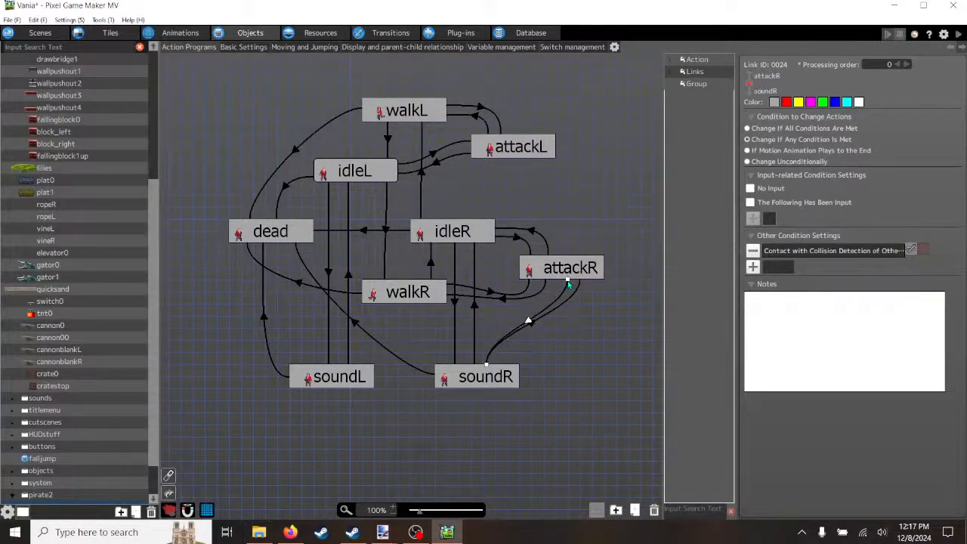
click(487, 365)
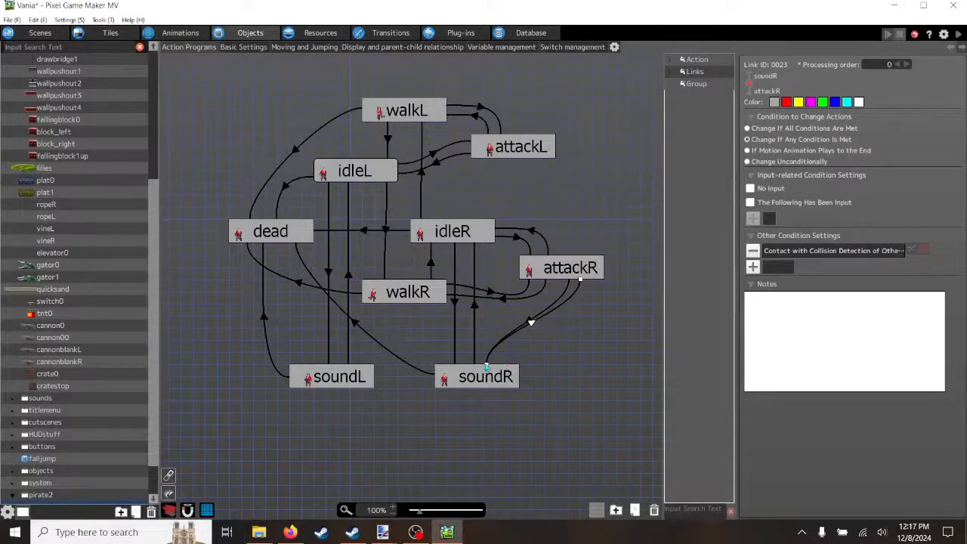
mouse_move(485, 366)
mouse_down()
mouse_move(512, 364)
mouse_move(489, 365)
mouse_move(499, 366)
mouse_up()
click(487, 363)
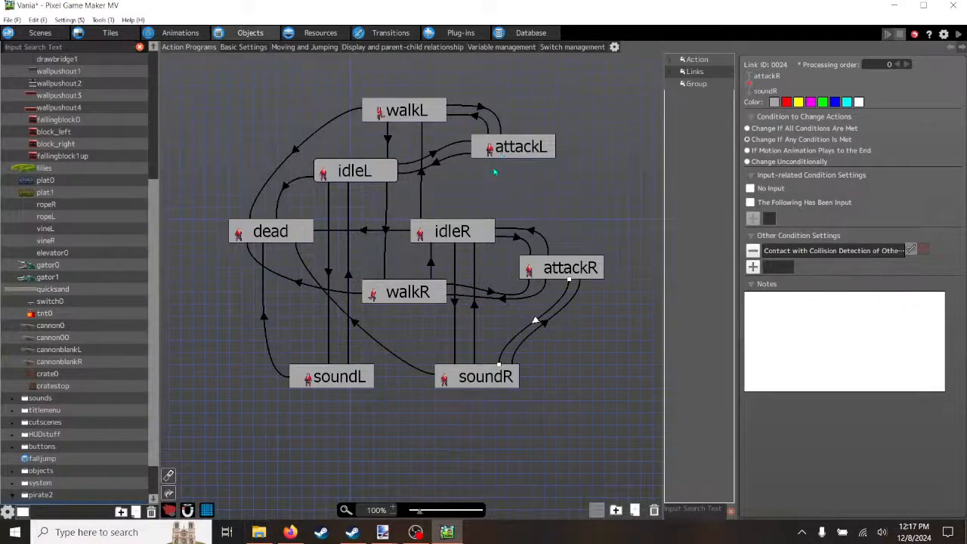
Step: Link attackL and soundL in both directions, reusing the collision-contact conditions of the links between idleL and attackL
click(476, 118)
click(437, 163)
click(497, 156)
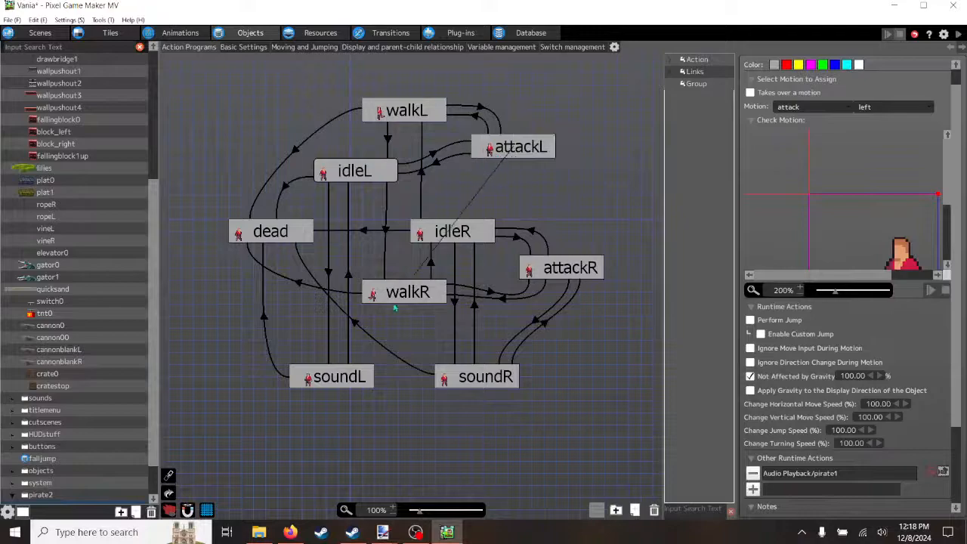
click(366, 384)
click(435, 156)
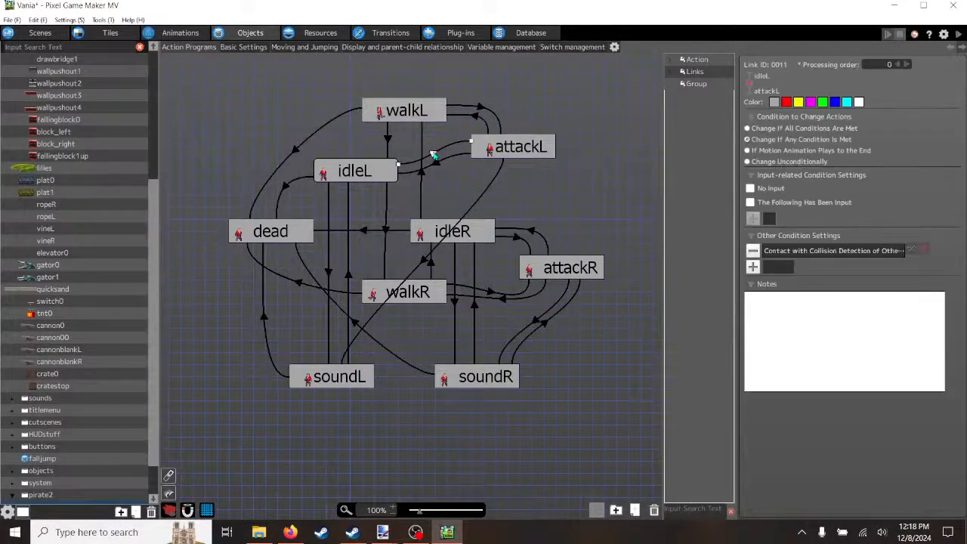
click(369, 375)
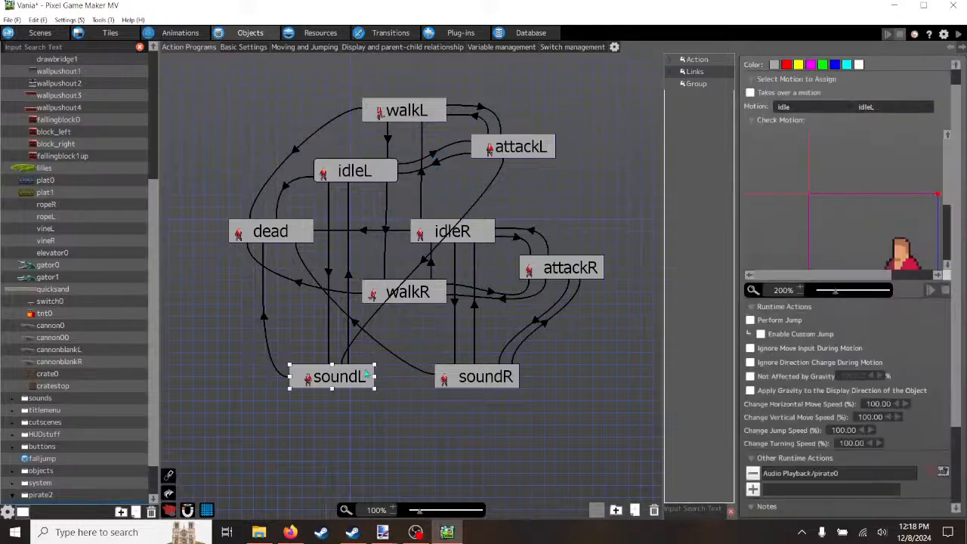
click(519, 156)
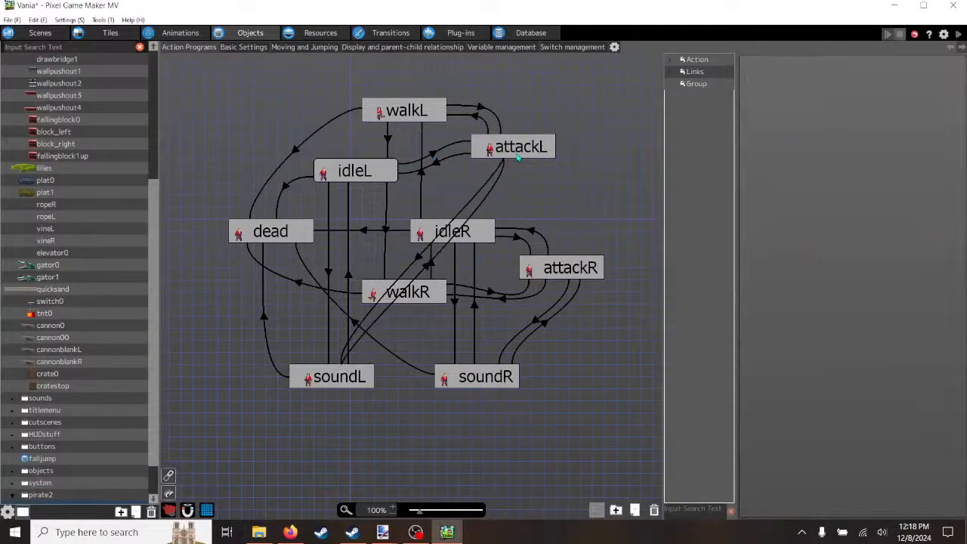
Step: Move the attackL action farther right, level with idleL, and shift the soundL-to-attackL link's end along attackL's lower edge
click(425, 270)
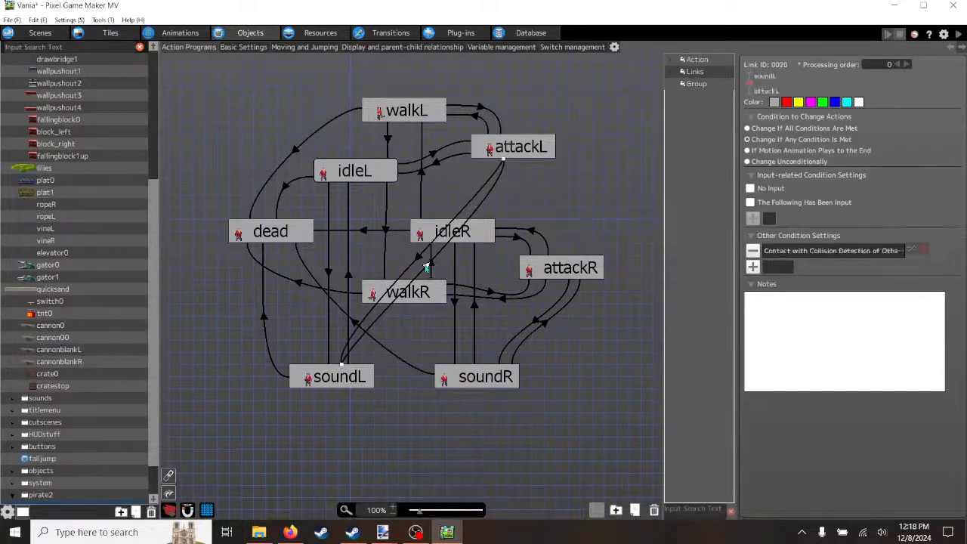
drag(503, 163, 586, 174)
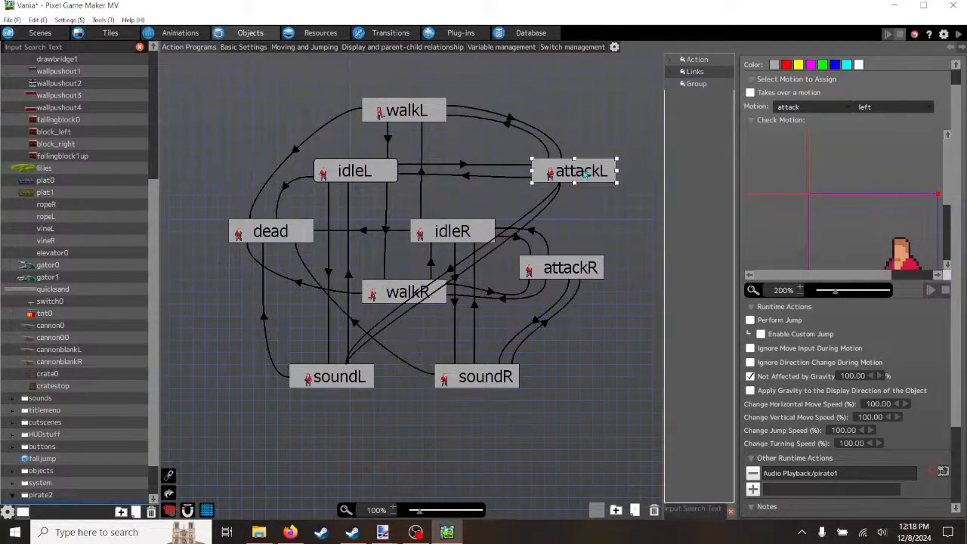
click(457, 281)
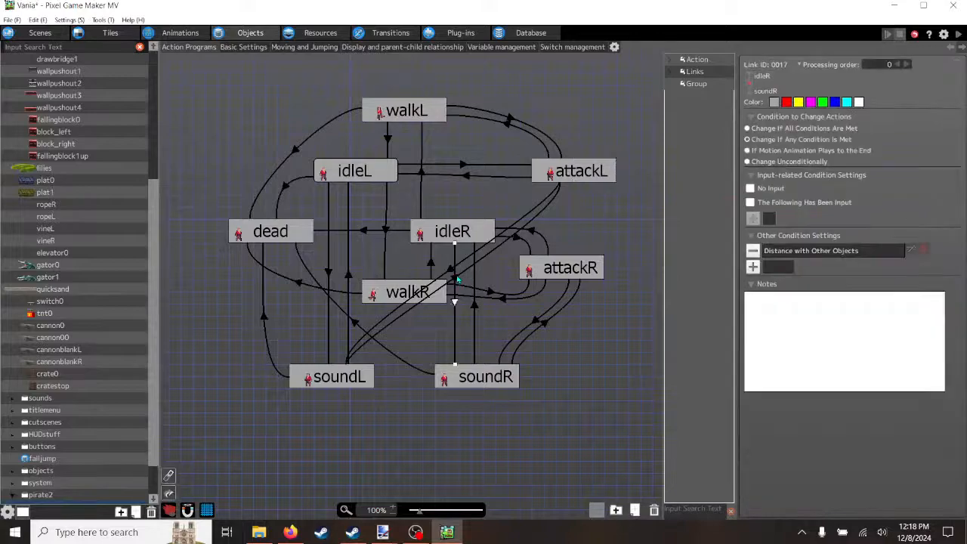
click(462, 279)
click(455, 279)
click(470, 270)
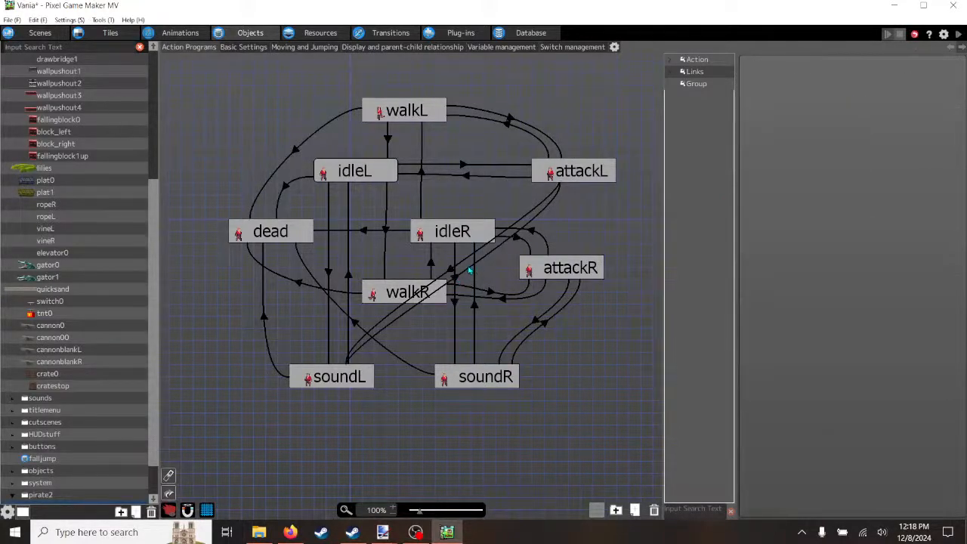
click(456, 277)
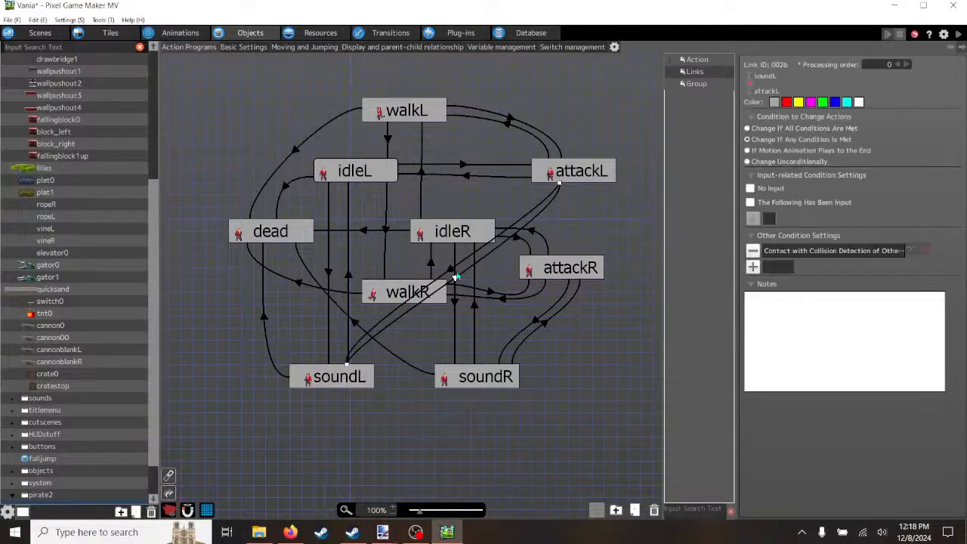
click(563, 181)
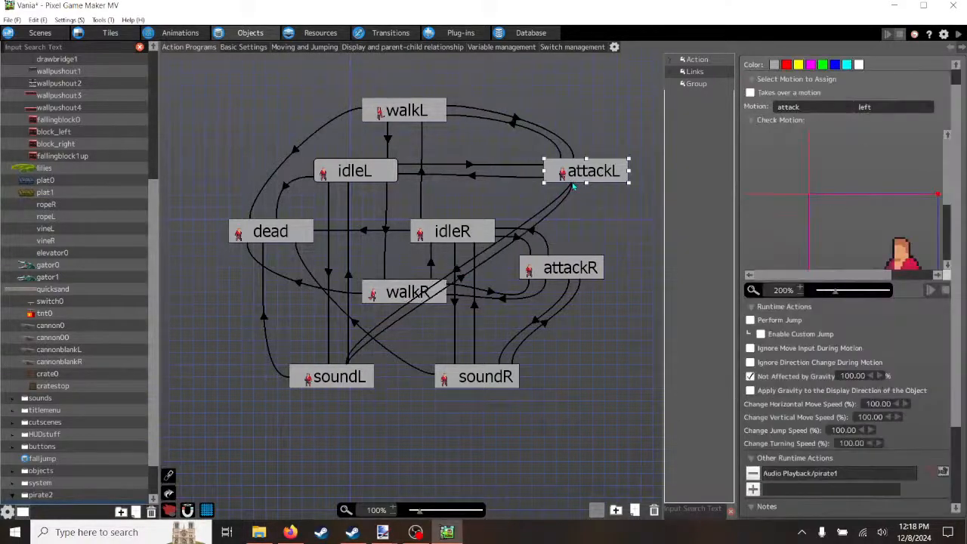
click(453, 280)
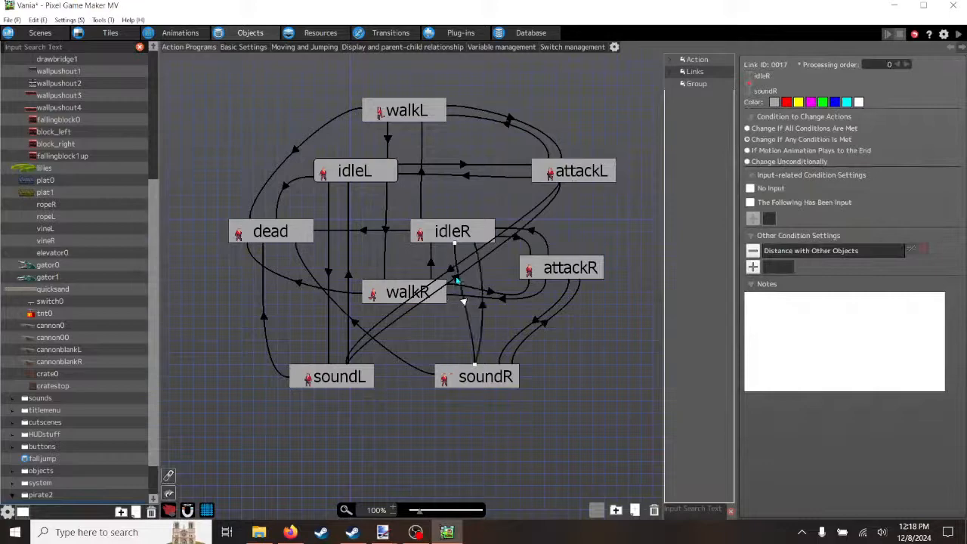
click(463, 279)
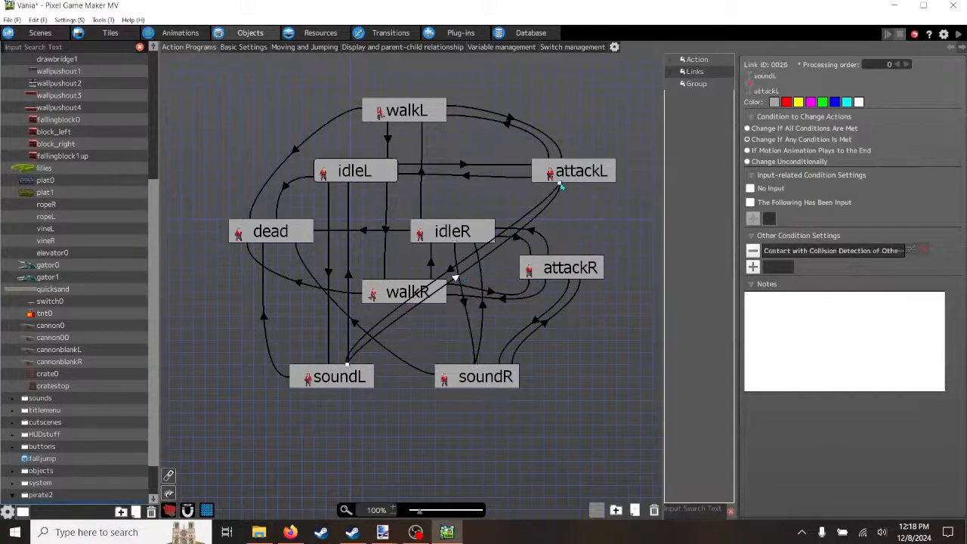
drag(561, 185, 580, 185)
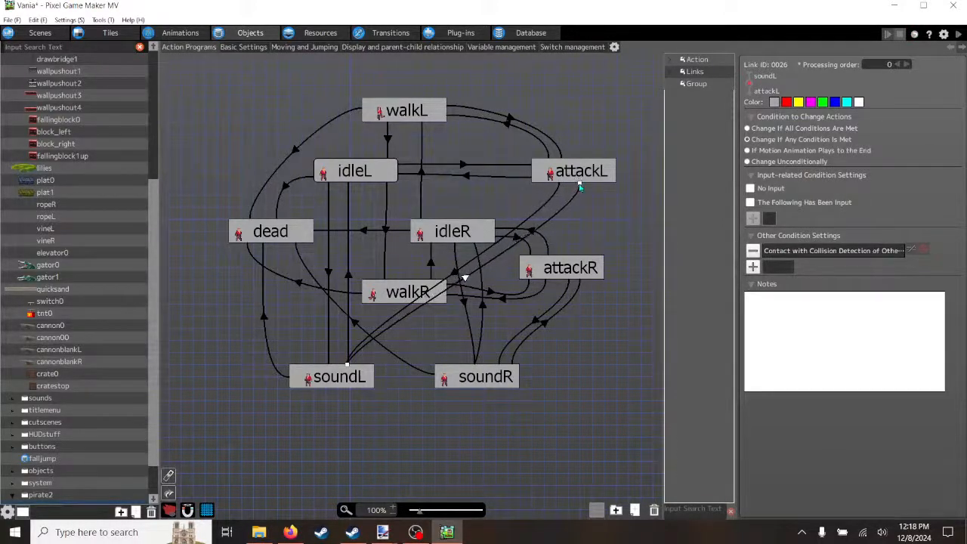
Step: Reposition the ends of both attackL–soundL links on soundL's right edge and space their ends apart under attackL
click(454, 276)
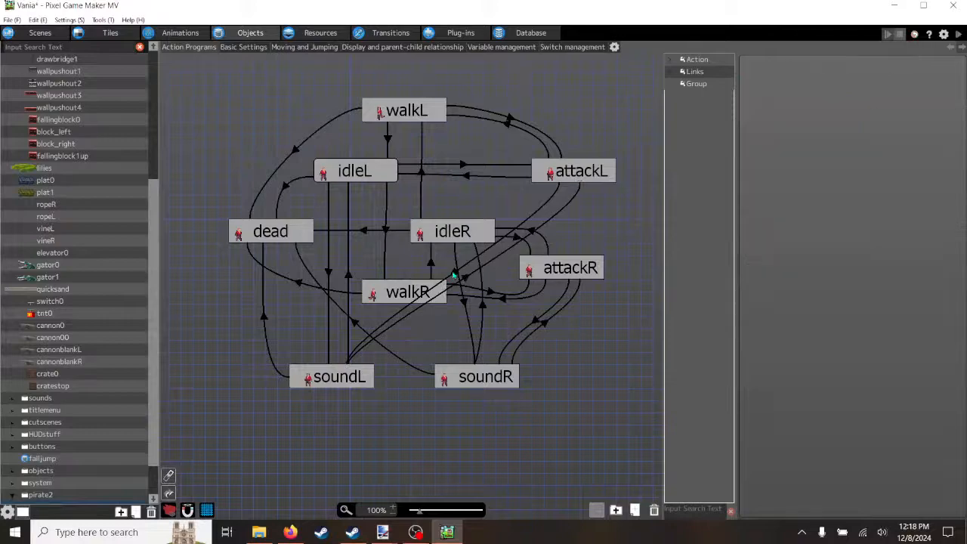
click(450, 275)
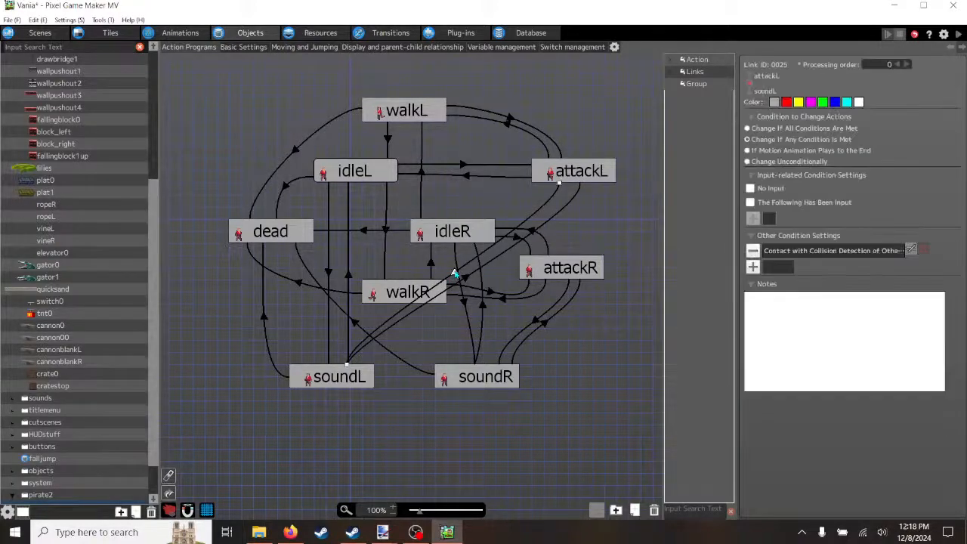
drag(346, 365, 380, 381)
click(383, 334)
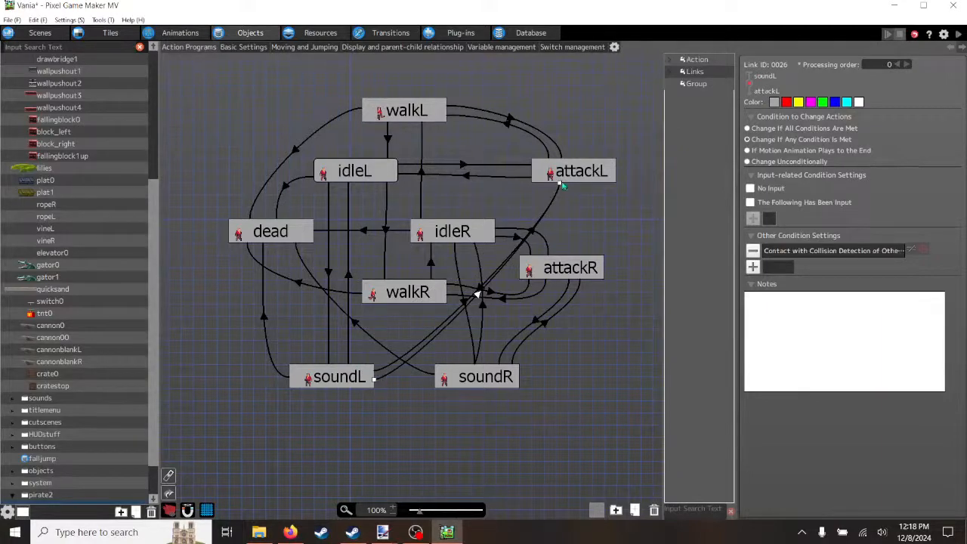
drag(560, 183, 572, 187)
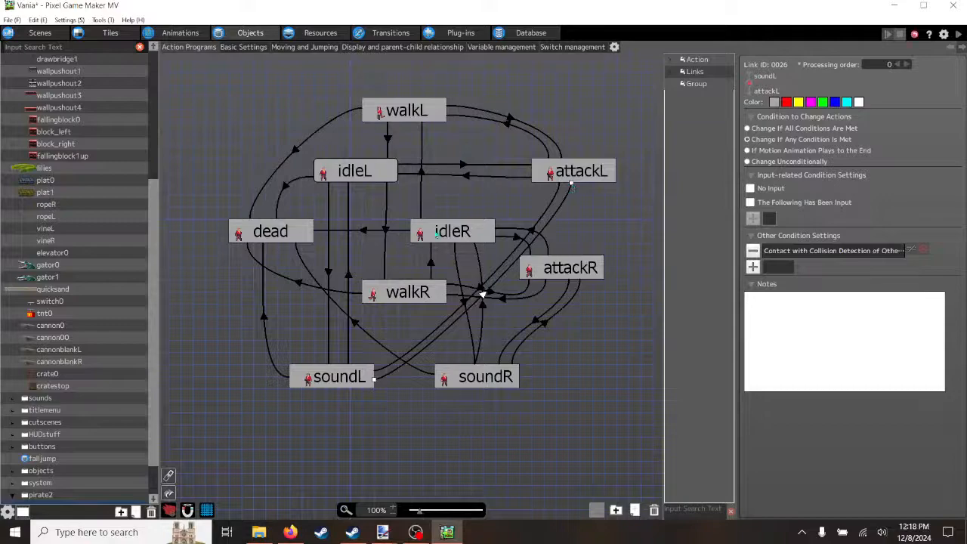
Step: Start a test play in a maximized window and open the right-hand cell's door
click(961, 36)
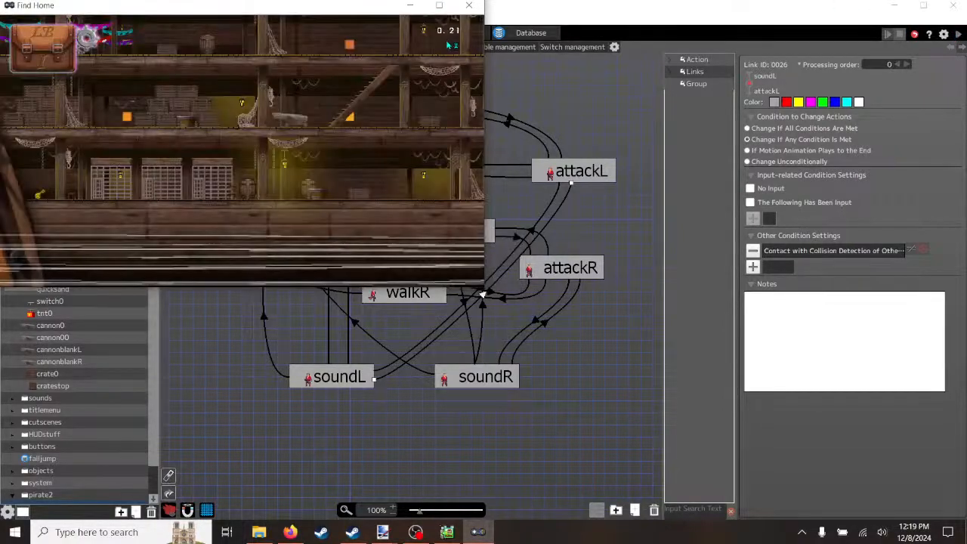
click(439, 6)
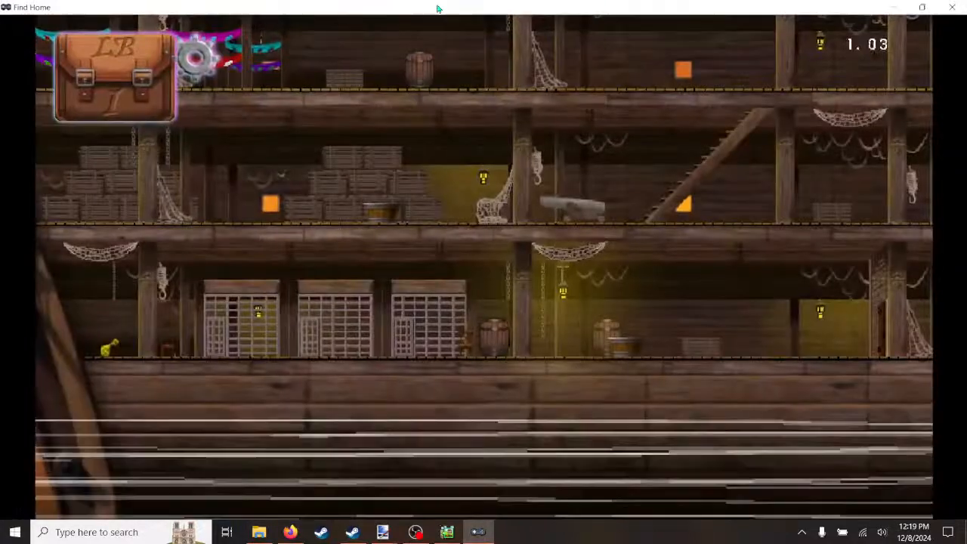
key(Left)
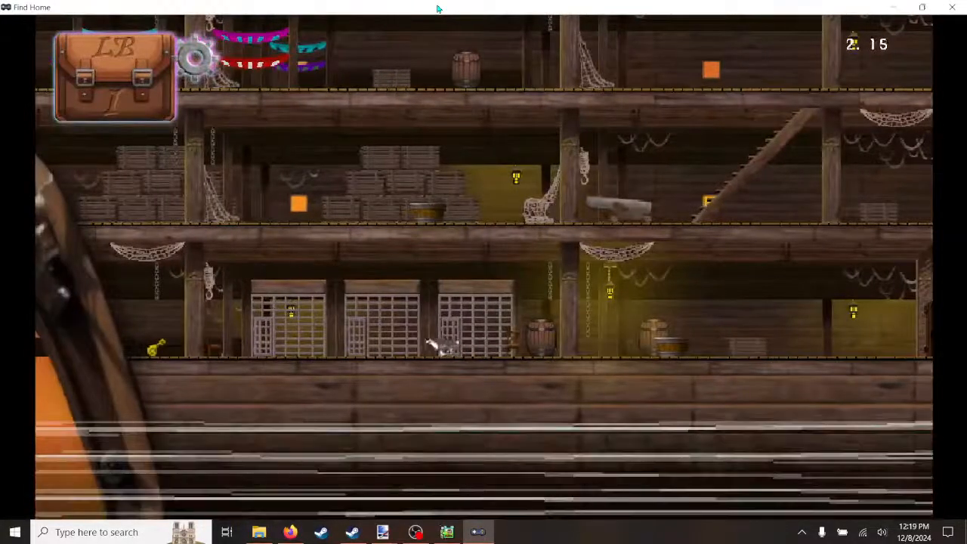
key(Left)
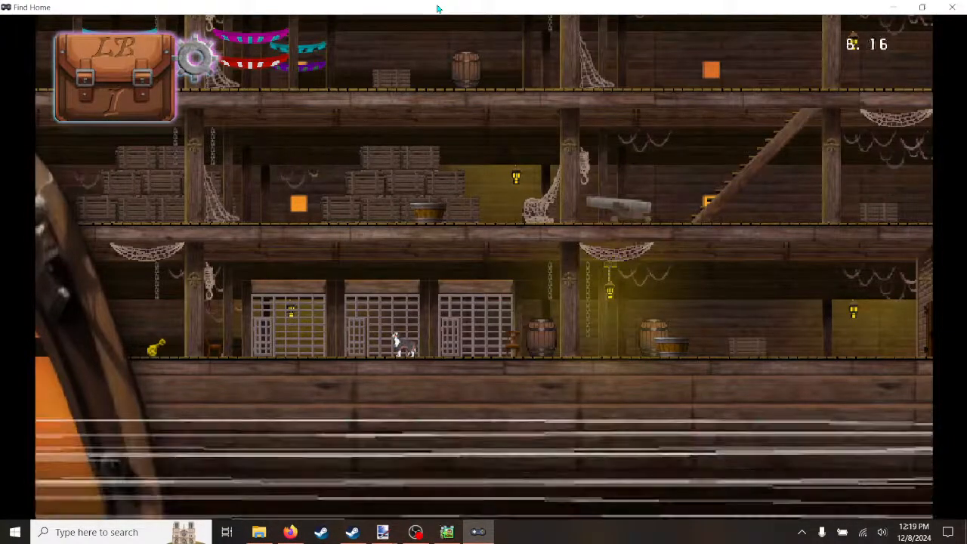
key(Up)
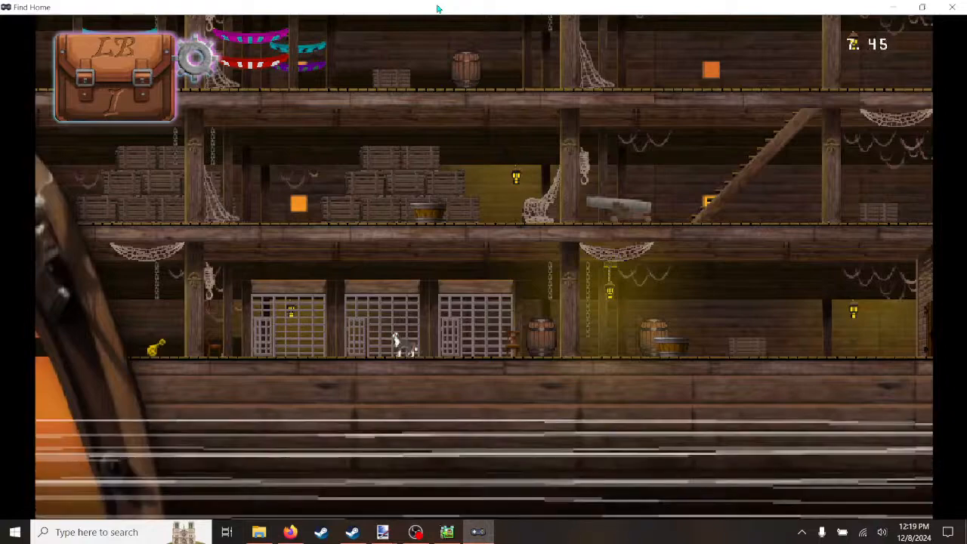
key(Up)
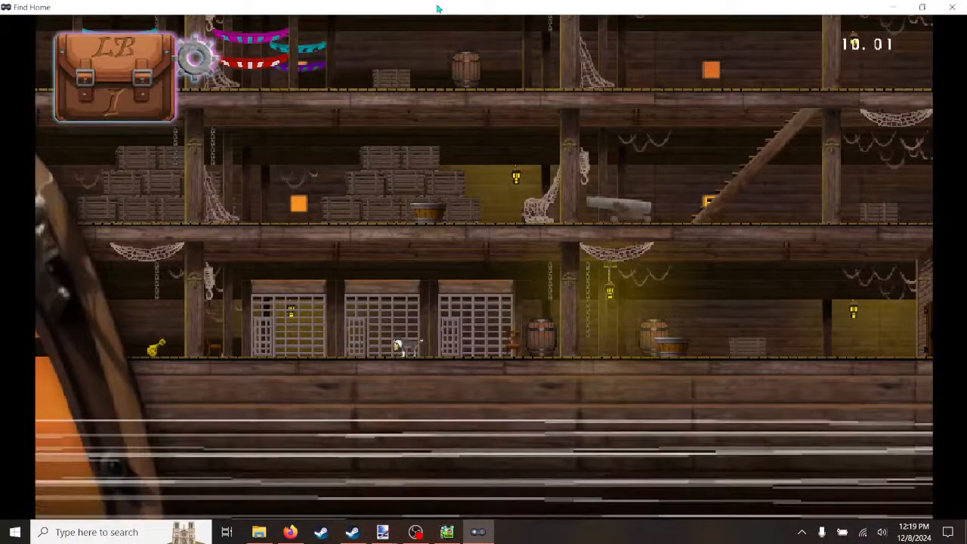
key(Right)
key(Left)
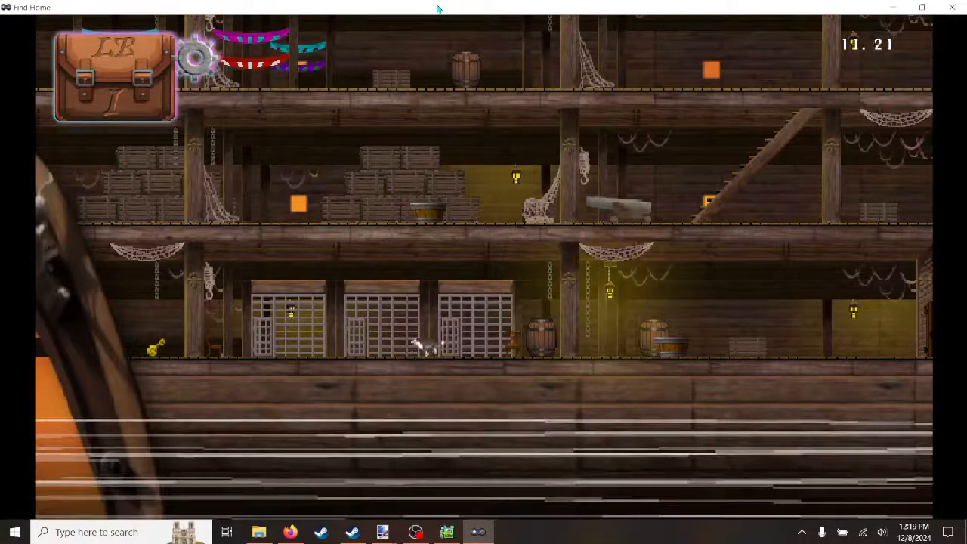
key(Right)
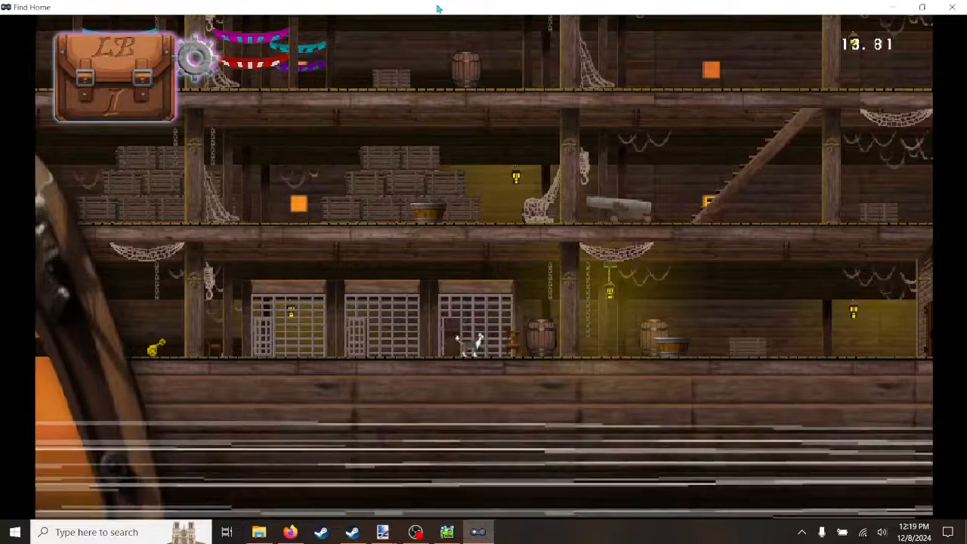
Step: Collect the yellow key beyond the cells and use it to open the wooden door
key(Left)
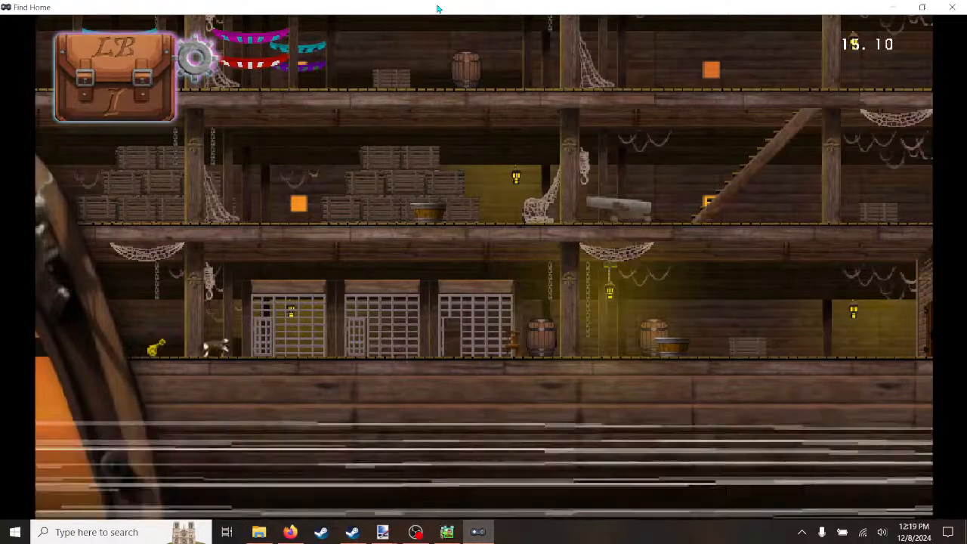
key(space)
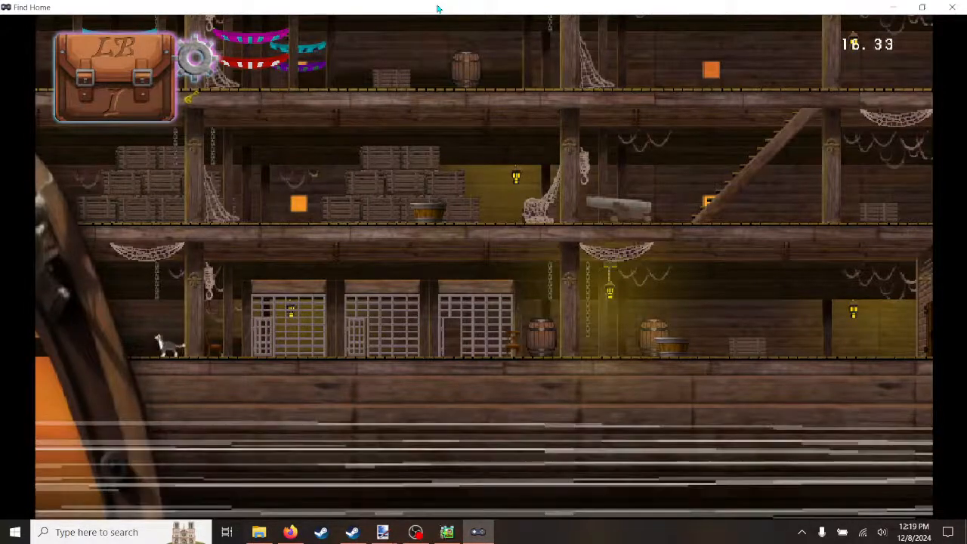
key(Right)
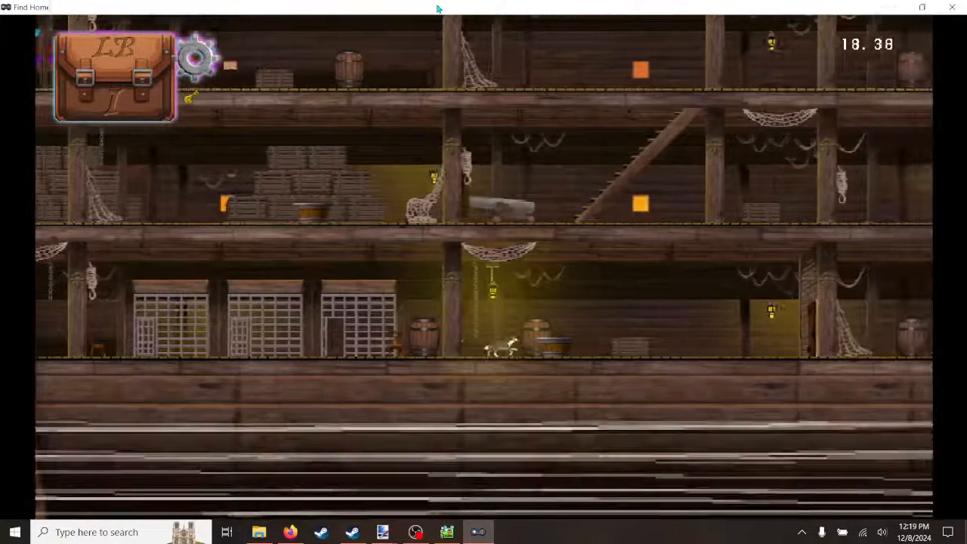
key(space)
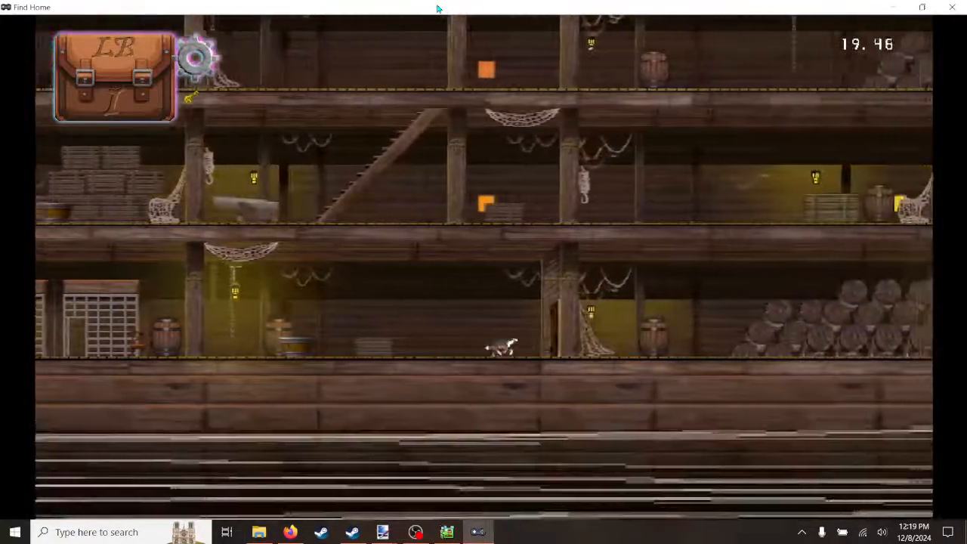
key(e)
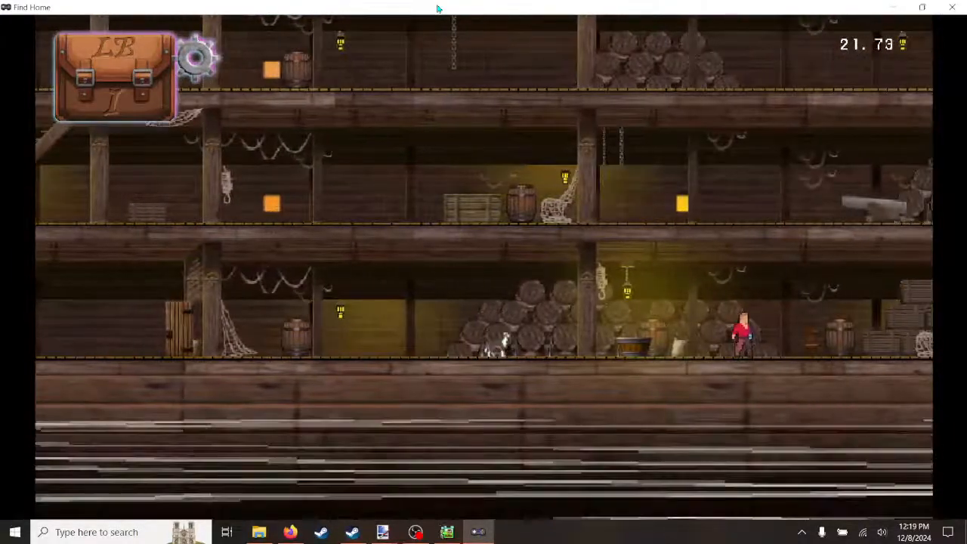
Step: Approach the pirate by the stacked barrels and pass him repeatedly from both sides to check his idle, sound and attack reactions
key(Right)
key(Right)
key(Right)
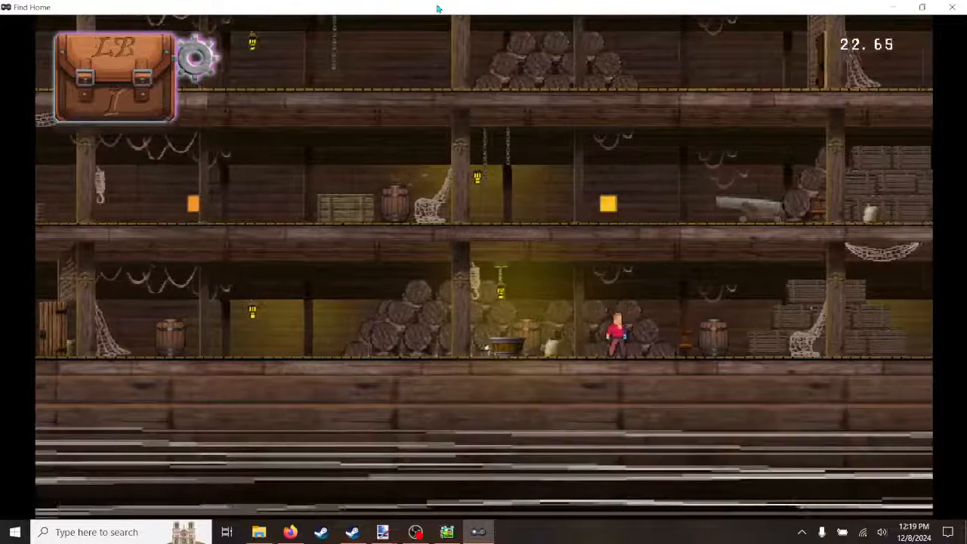
key(Right)
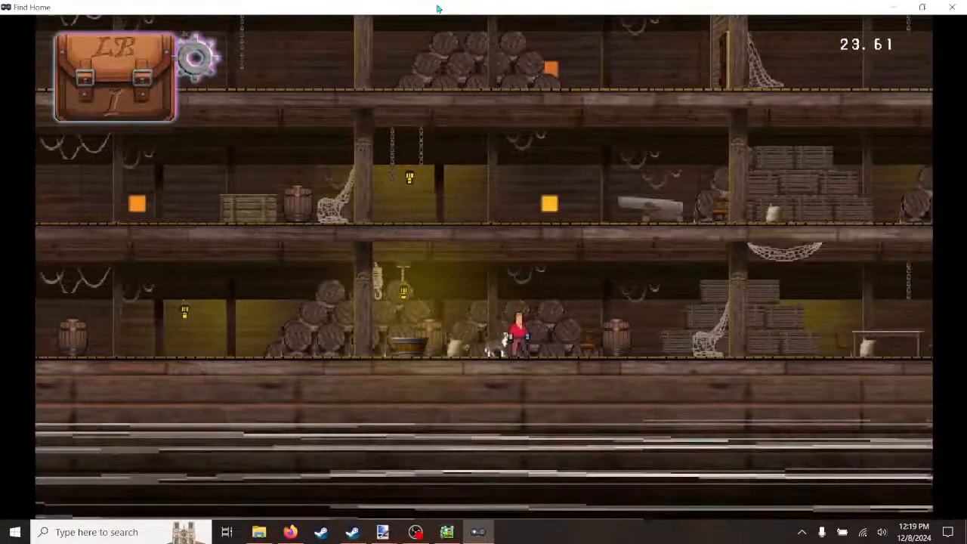
key(Left)
key(Right)
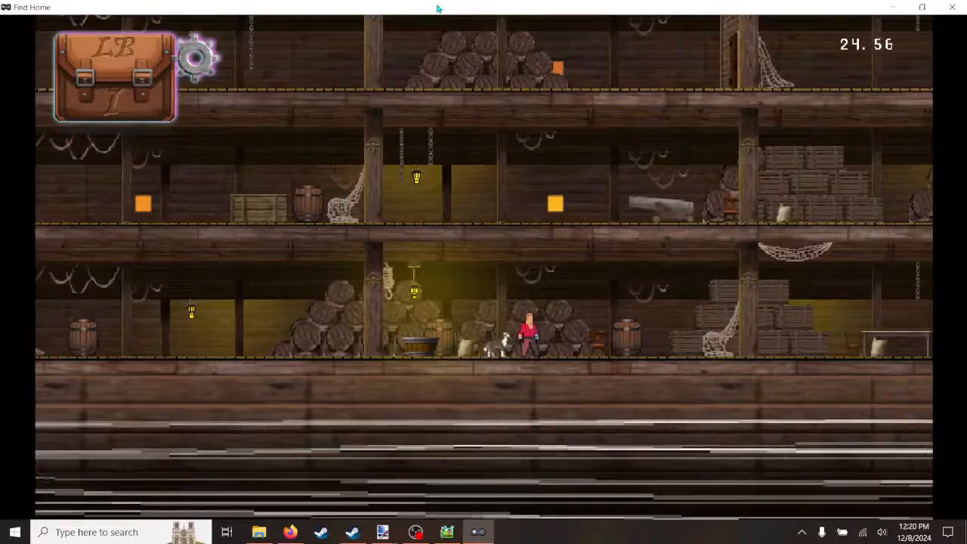
key(Right)
key(Left)
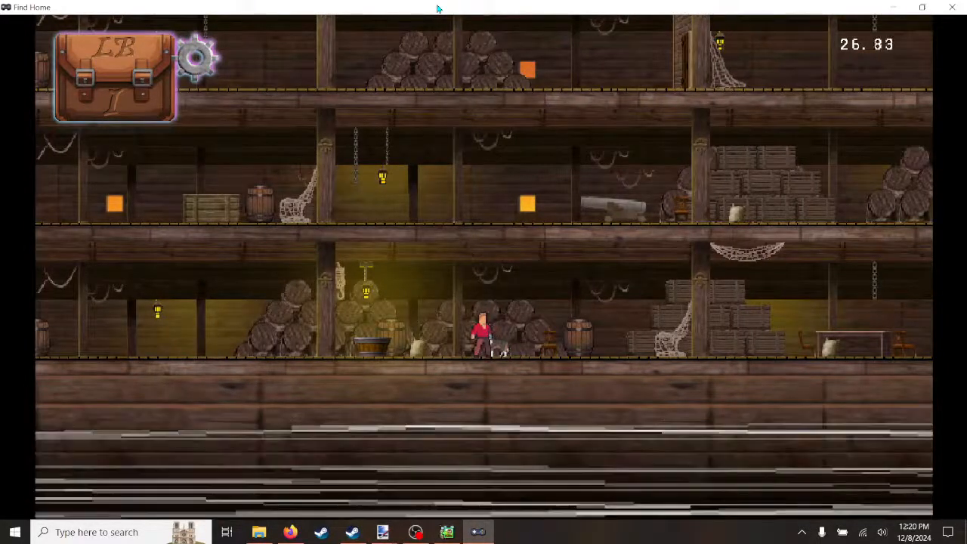
key(Right)
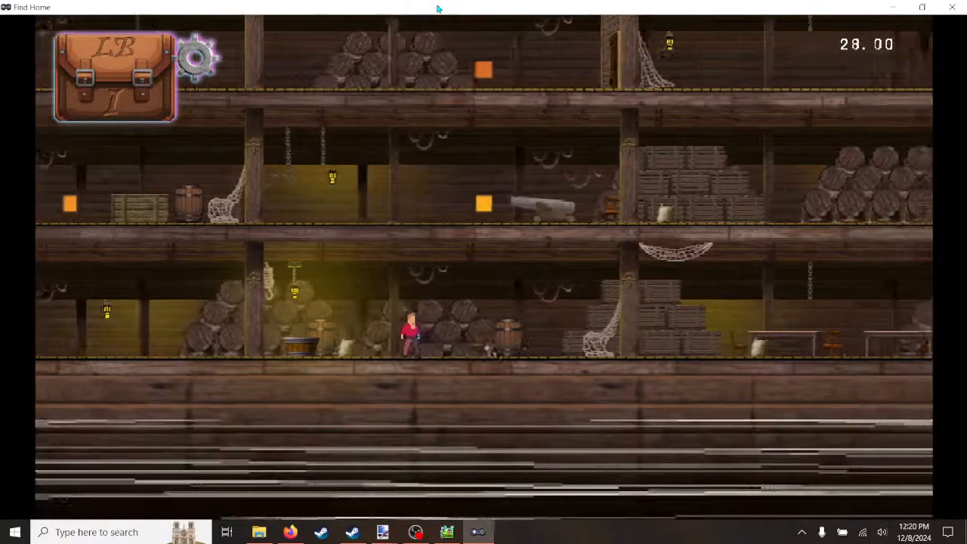
key(Left)
key(Left)
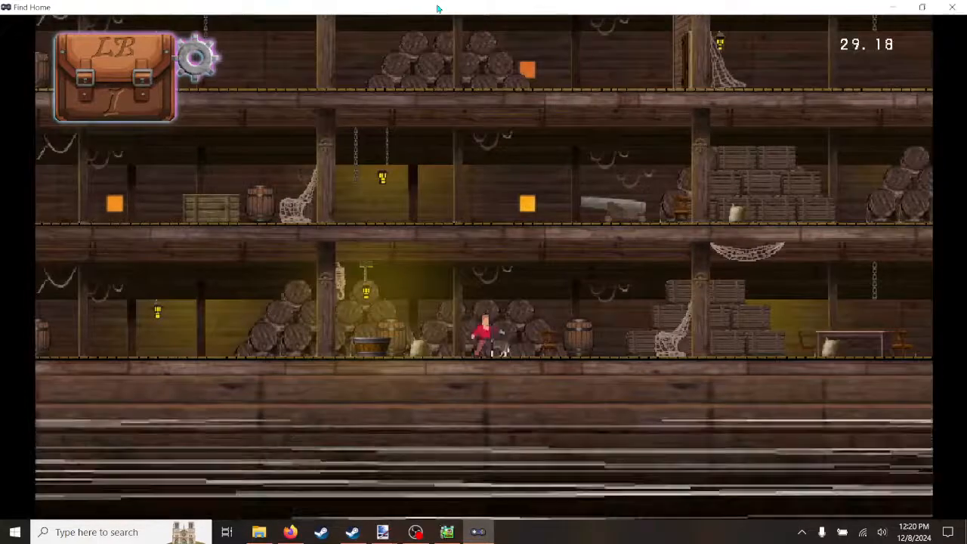
key(Right)
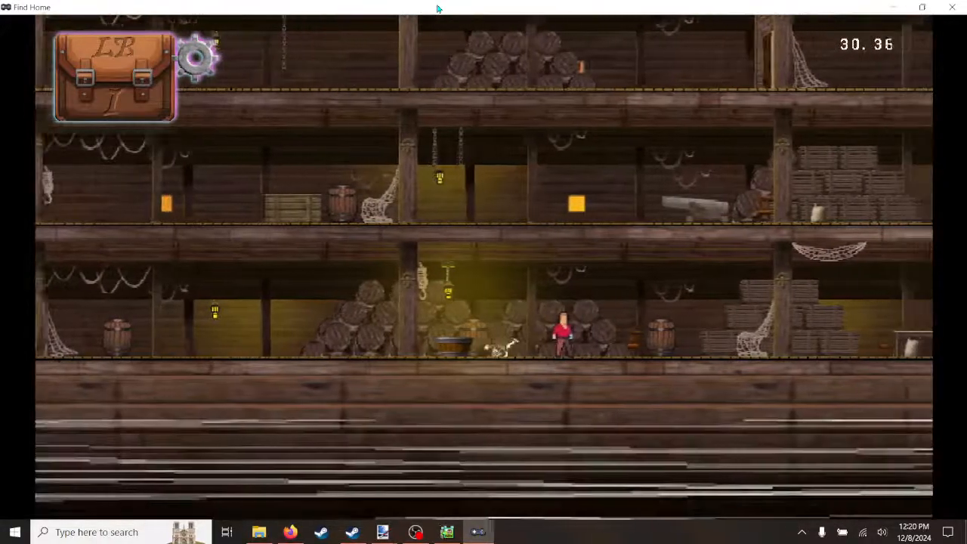
key(Right)
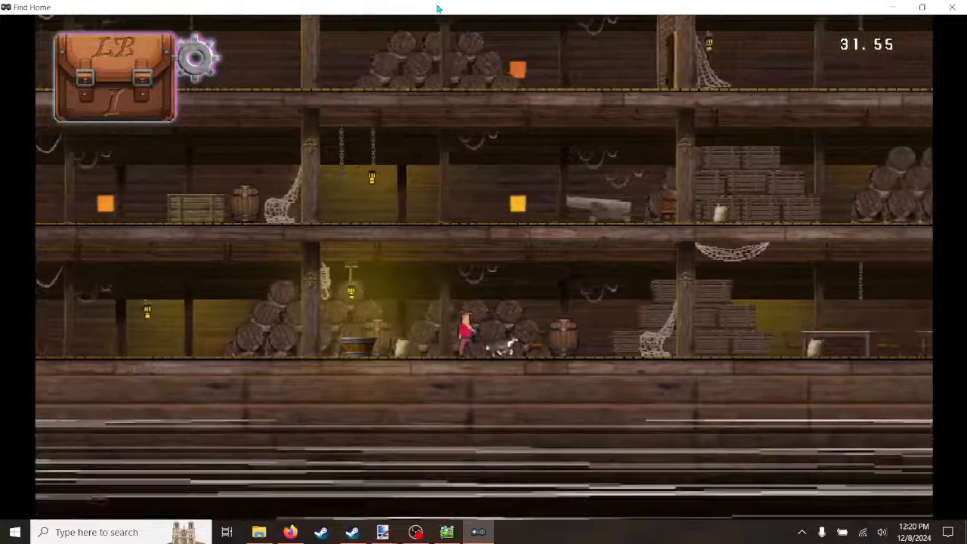
key(Left)
key(Left)
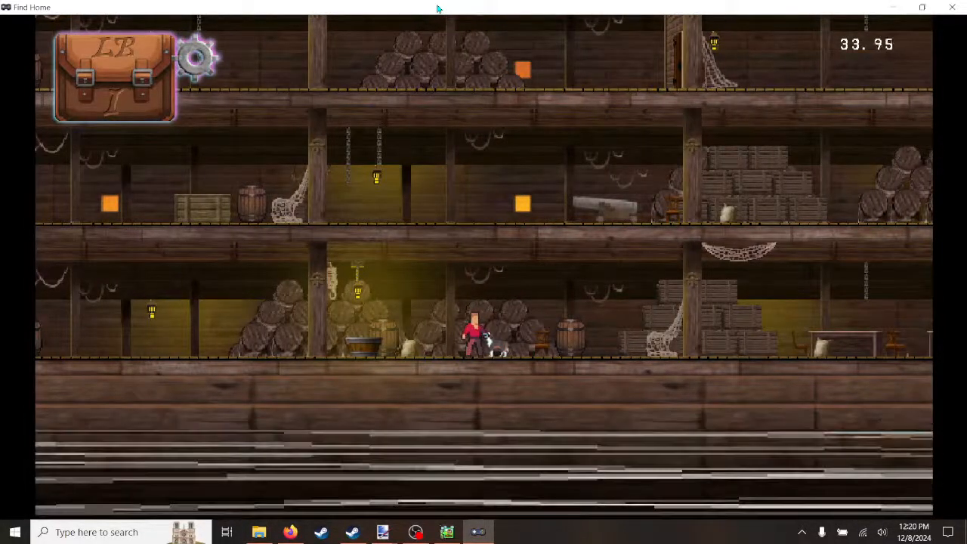
Step: Run away from the pirate through the opened wooden door to the cells, and return to him at the barrels
key(Left)
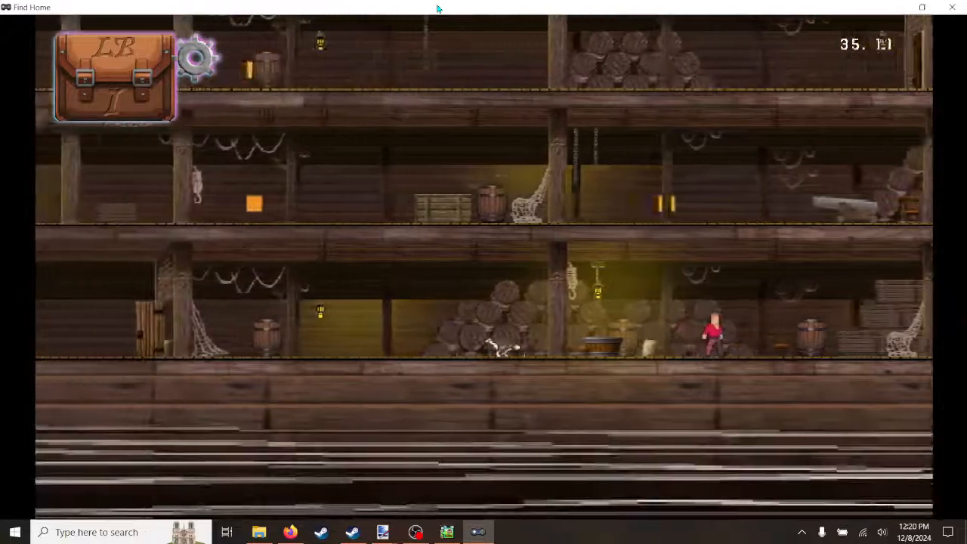
key(Left)
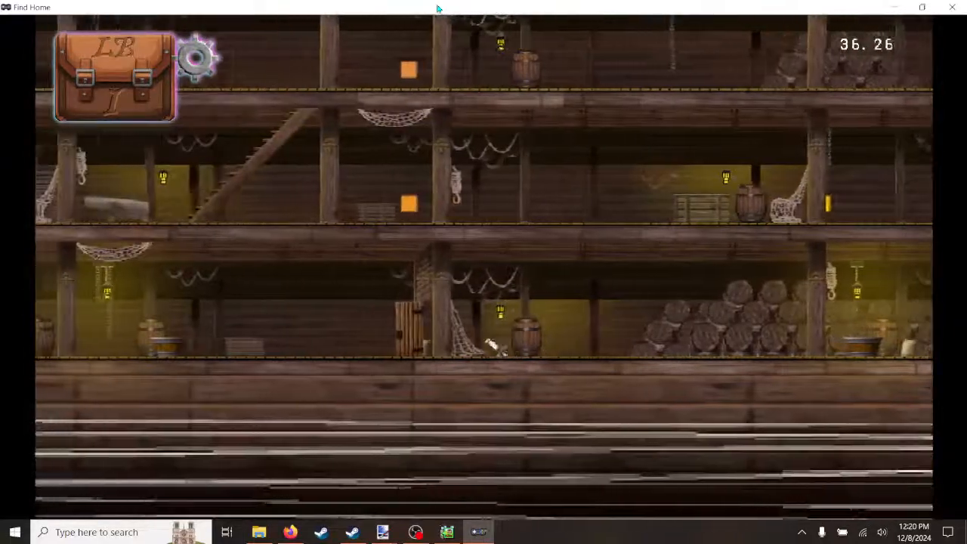
key(Left)
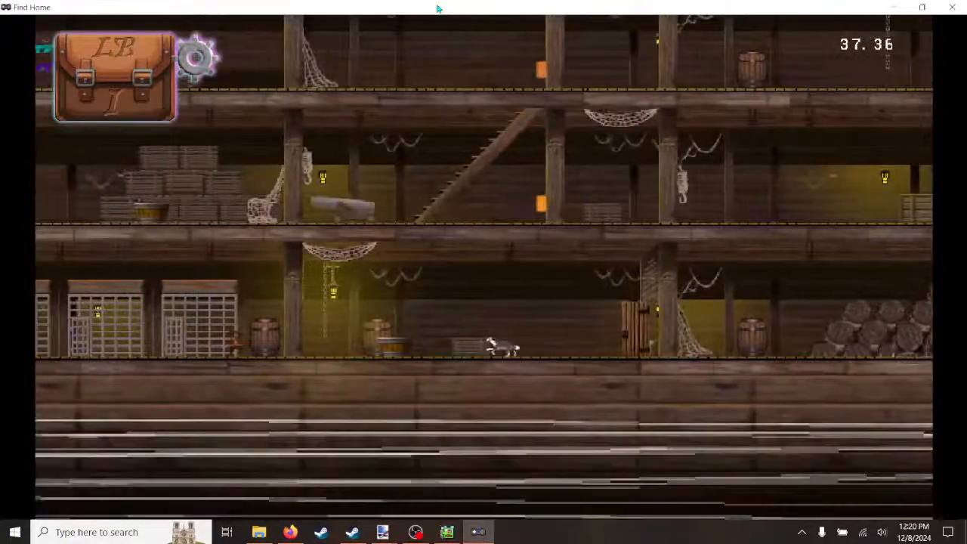
key(Left)
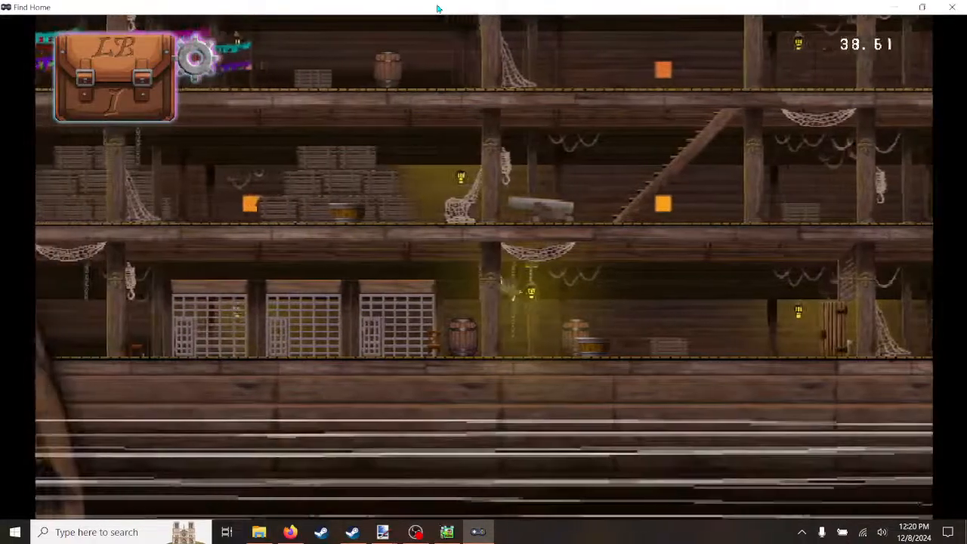
key(Left)
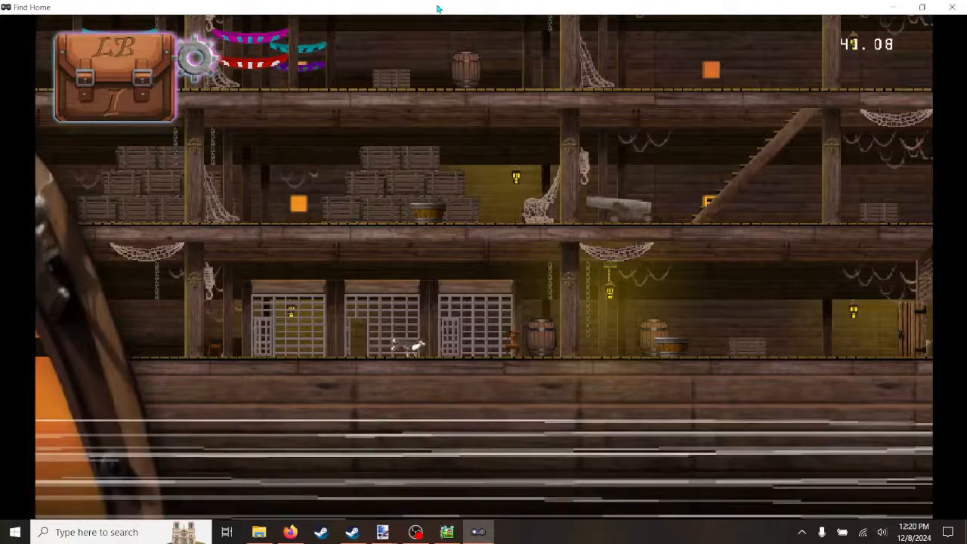
key(Right)
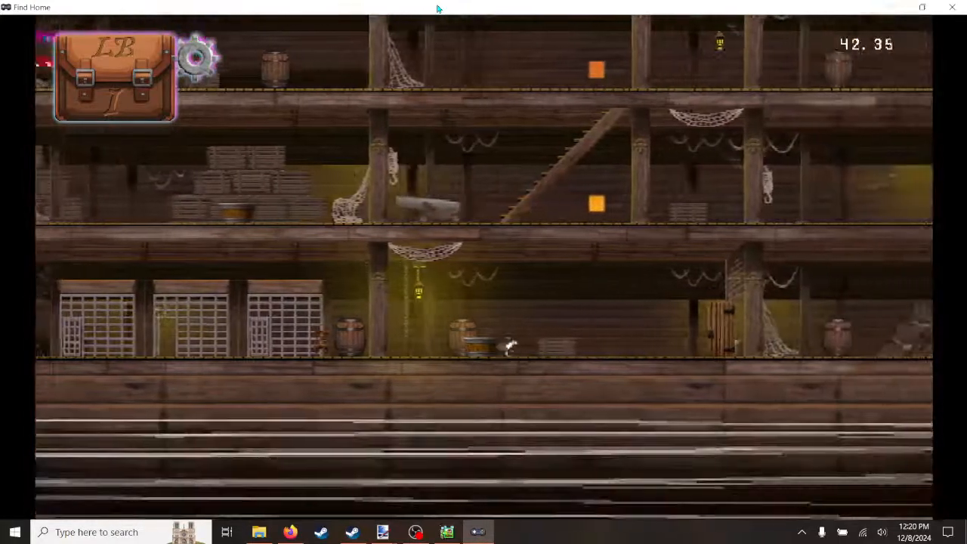
key(space)
key(Right)
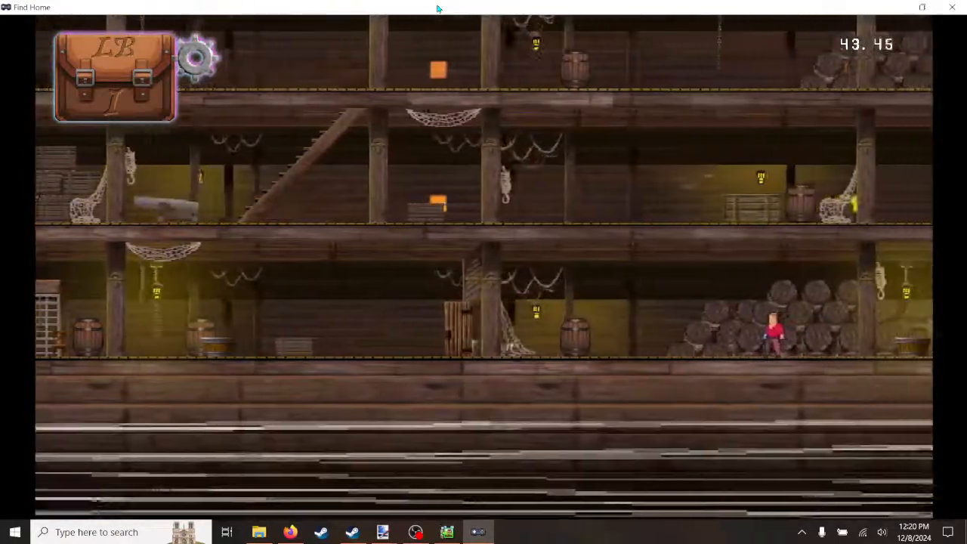
key(Right)
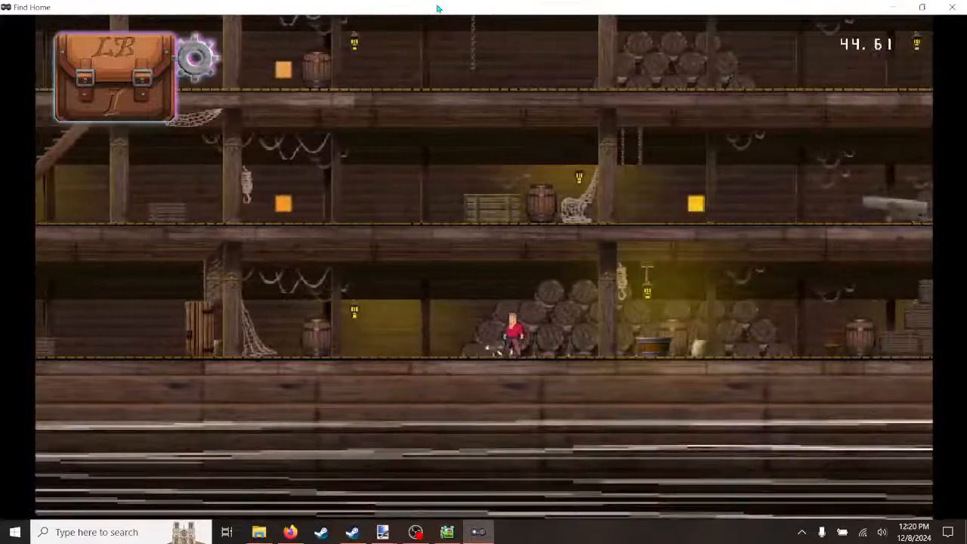
Step: Move the dog back and forth close around the pirate to test how he turns and attacks after its return from the cells
key(Left)
key(Right)
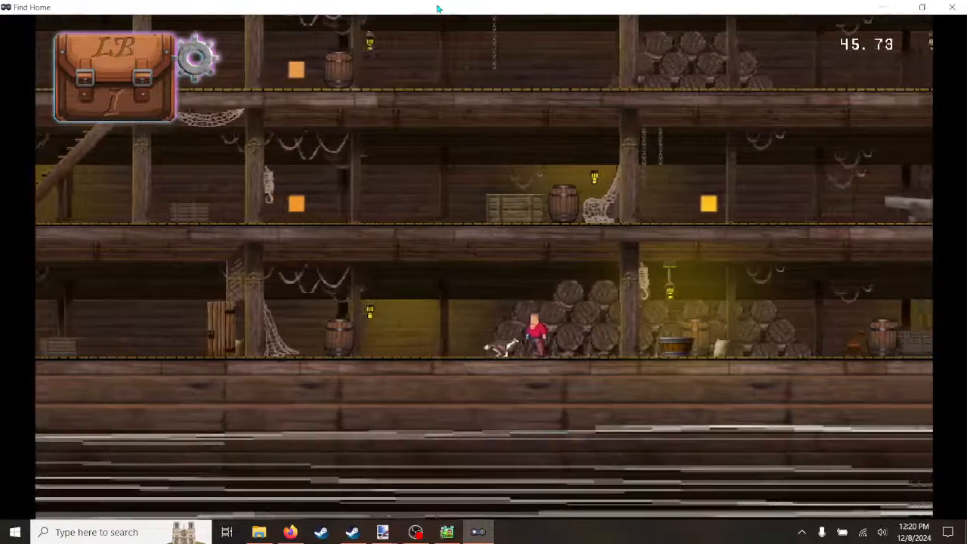
key(Left)
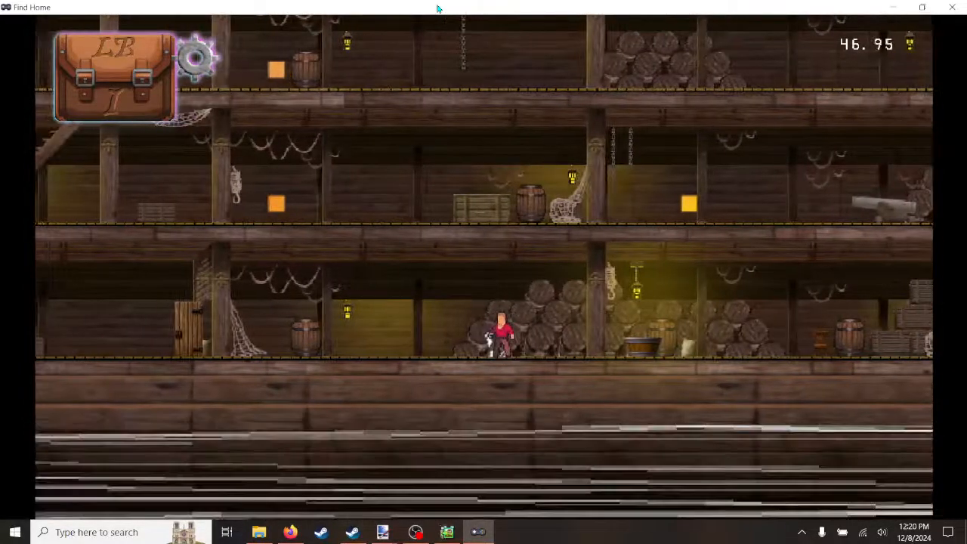
key(Right)
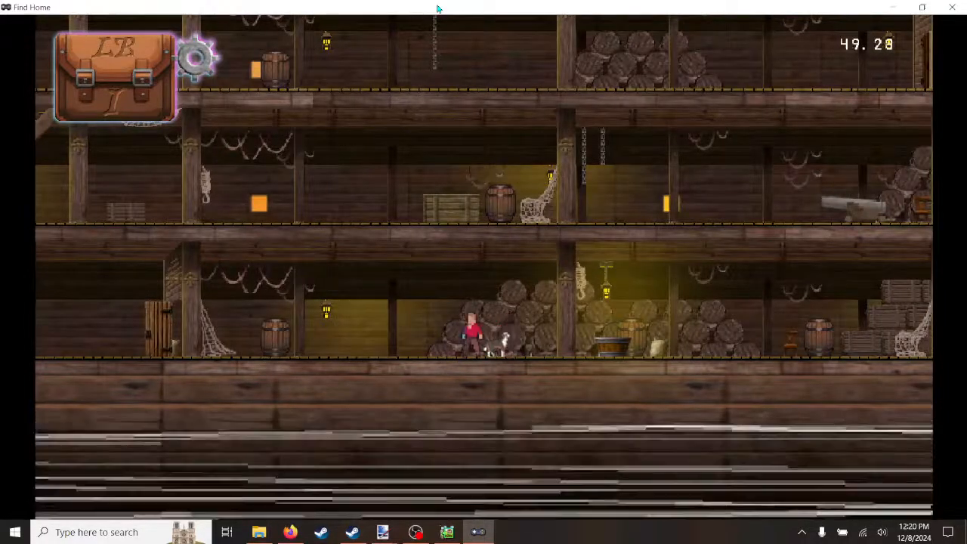
key(Left)
key(Right)
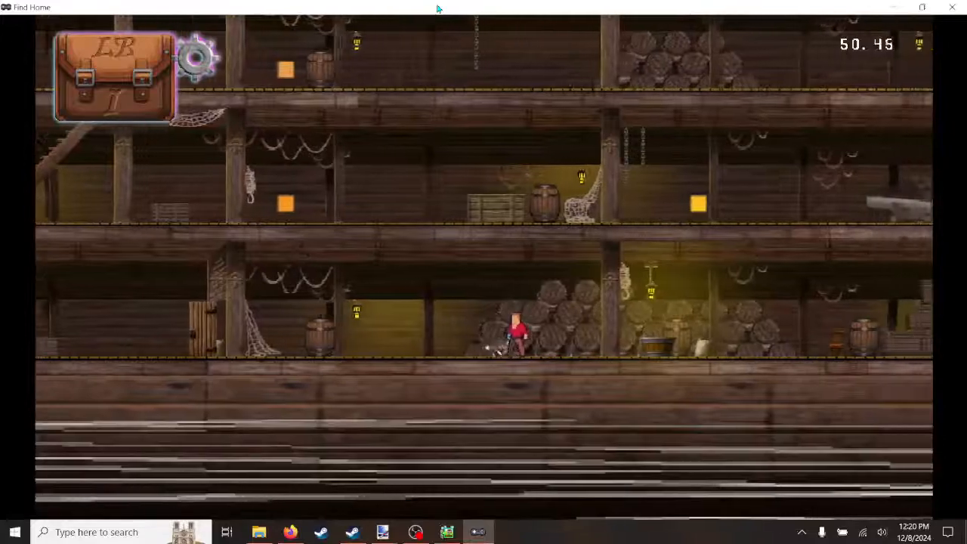
key(Right)
key(Left)
key(Right)
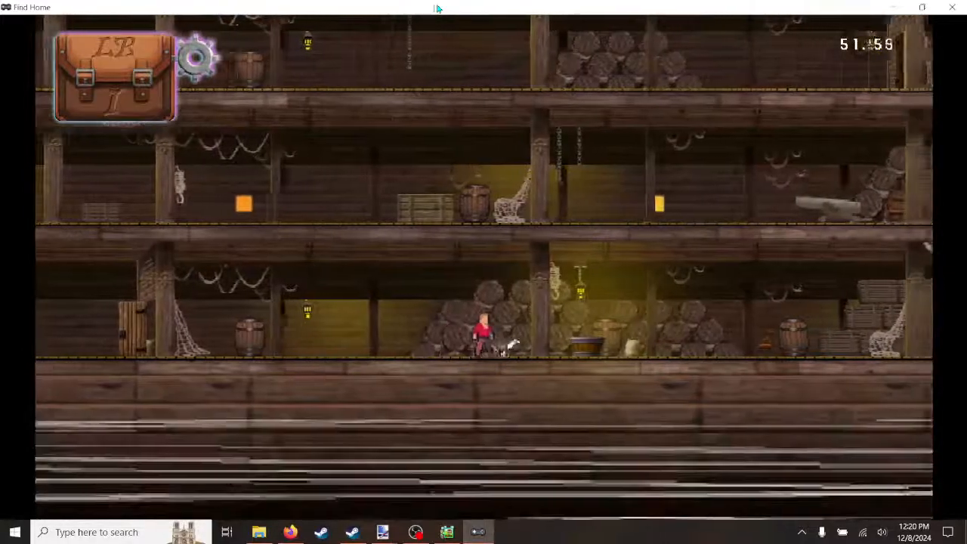
key(Left)
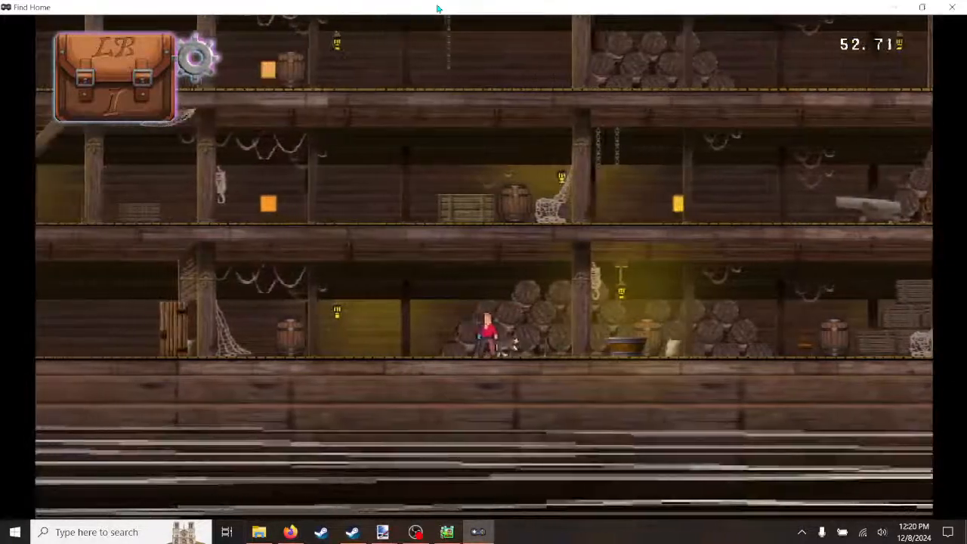
key(Right)
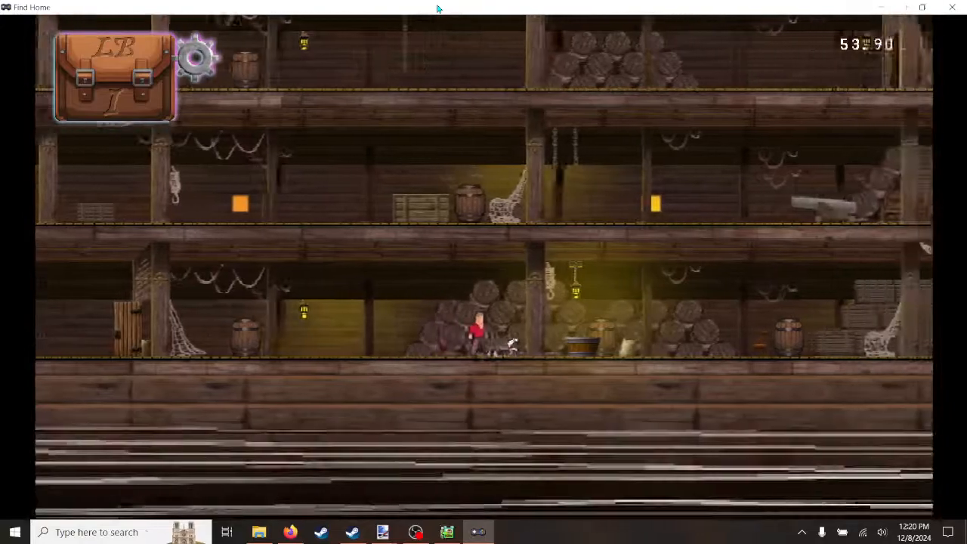
key(Left)
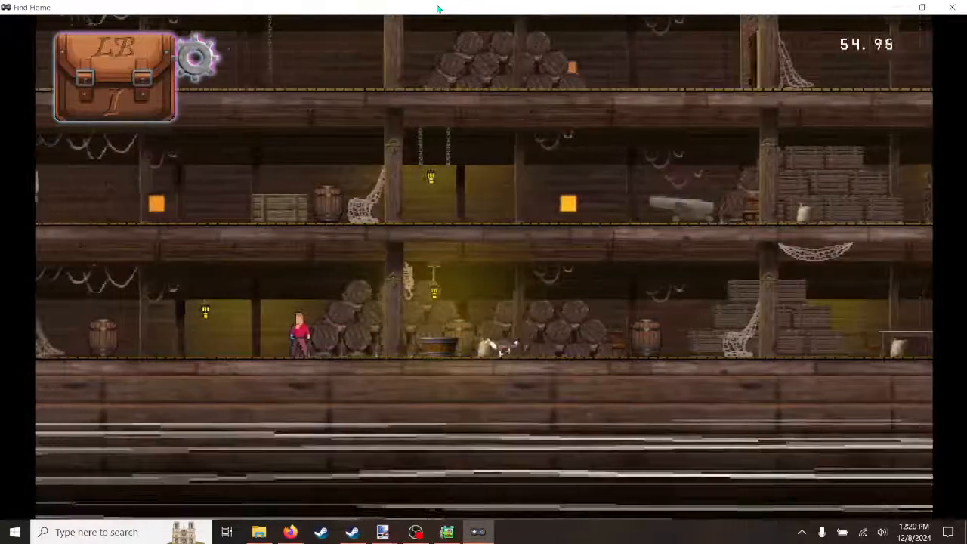
Step: Jump at the pirate and defeat him beside the barrels to check his dead action
key(space)
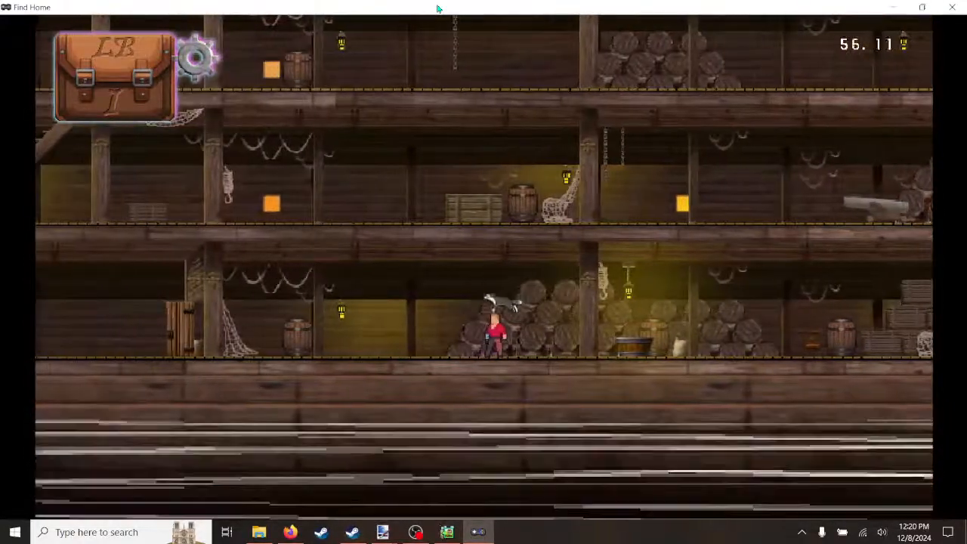
key(Left)
key(Right)
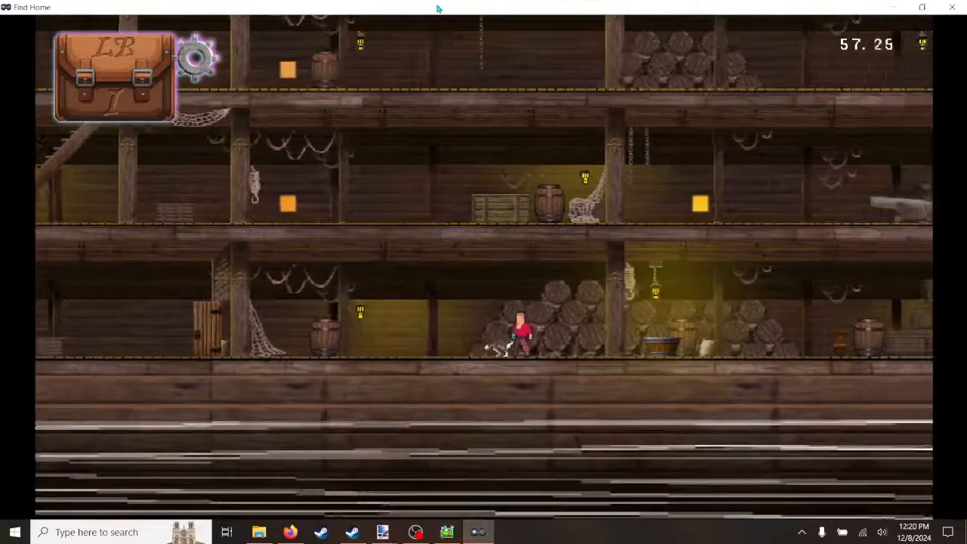
key(Right)
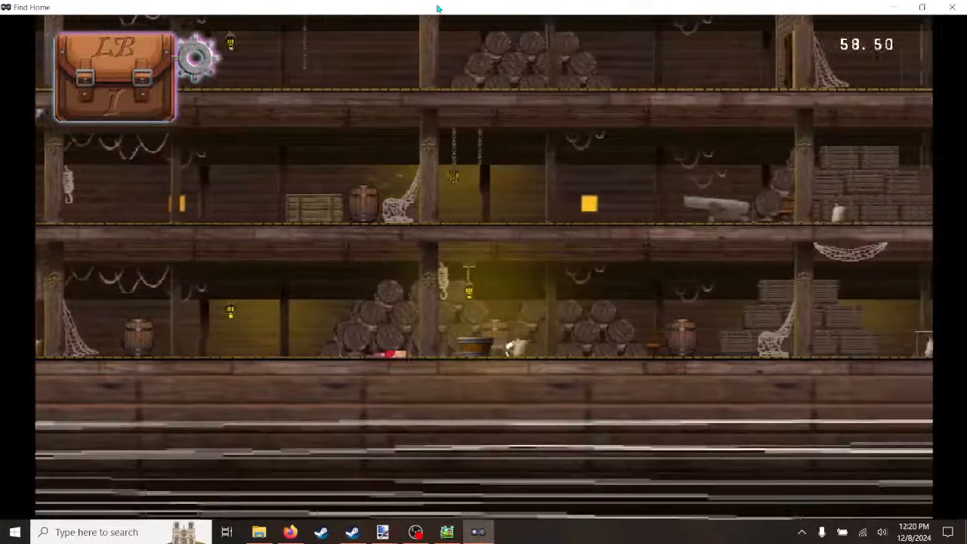
Step: Run on past the barrels and tables along the lowest deck, and end the test play
key(Right)
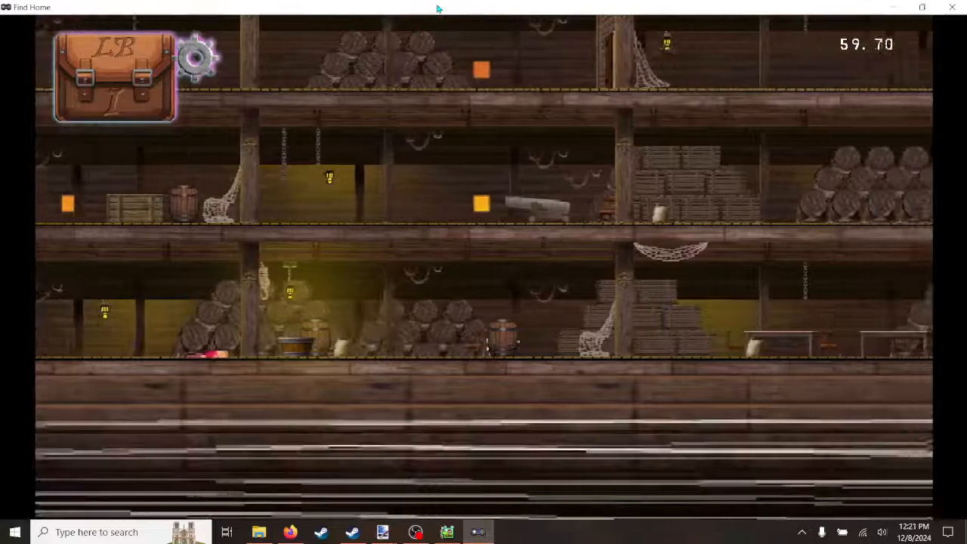
key(Right)
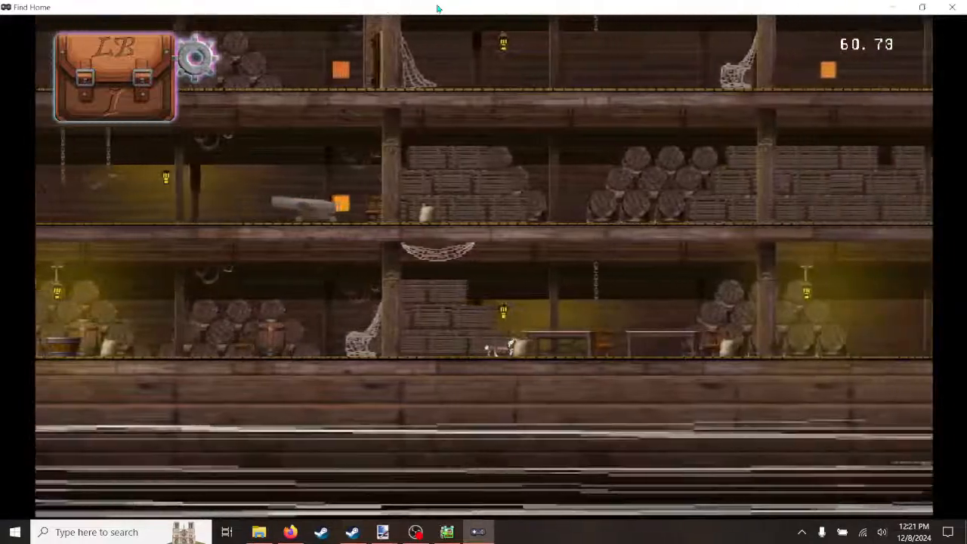
key(Right)
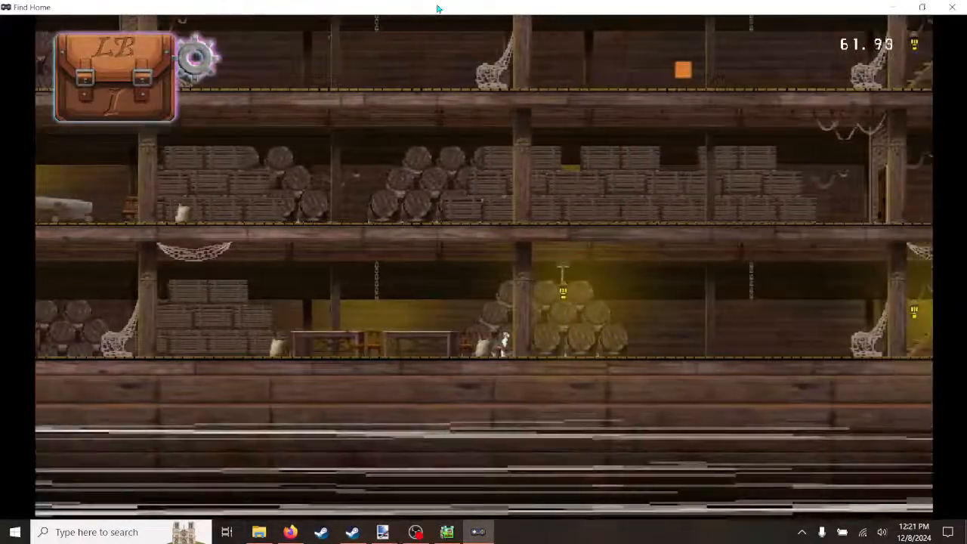
click(953, 7)
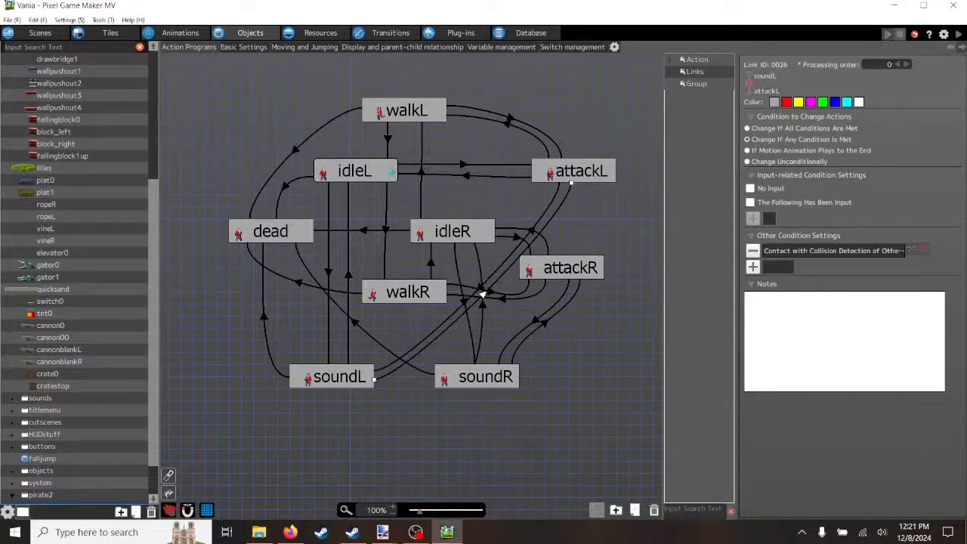
Step: Remove the pirate1 audio playback from the runtime actions of both attackR and attackL
click(583, 270)
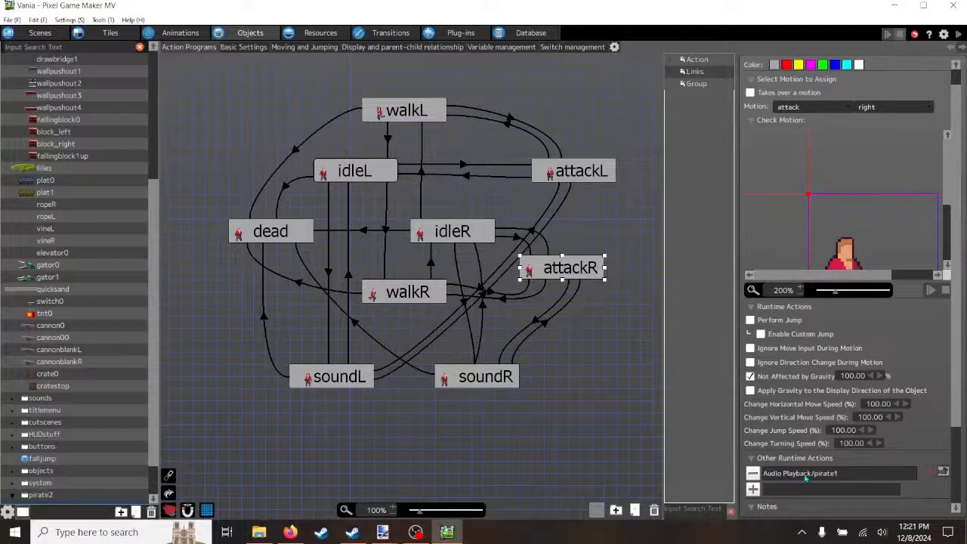
click(754, 475)
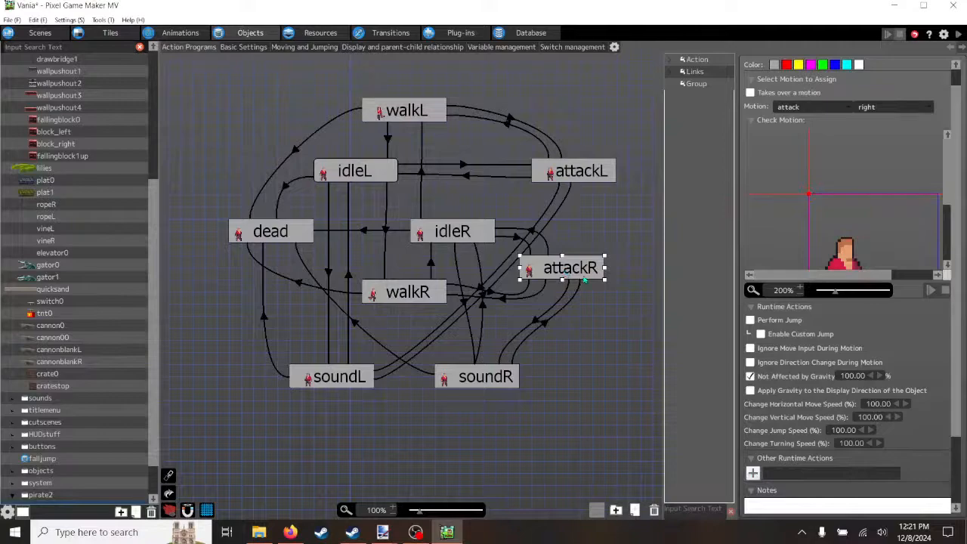
click(579, 171)
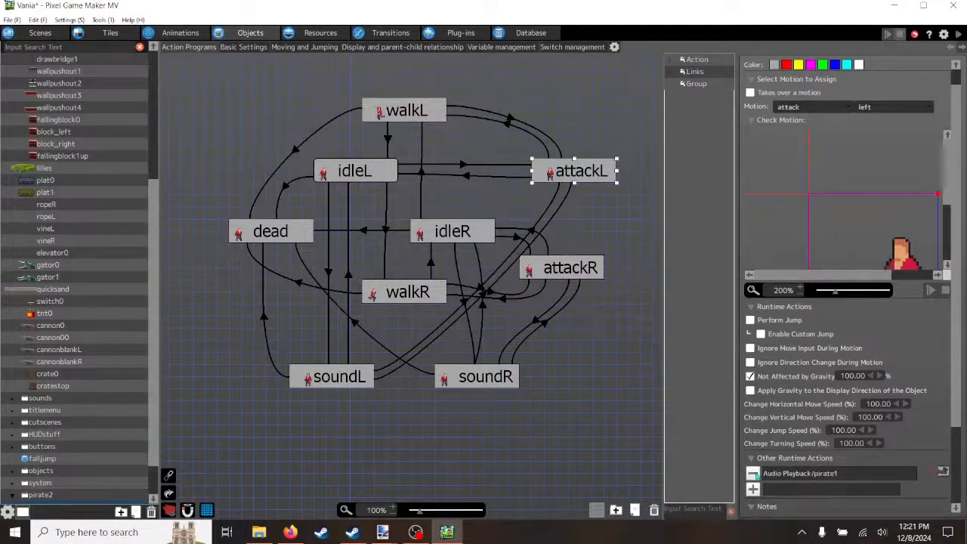
double_click(783, 475)
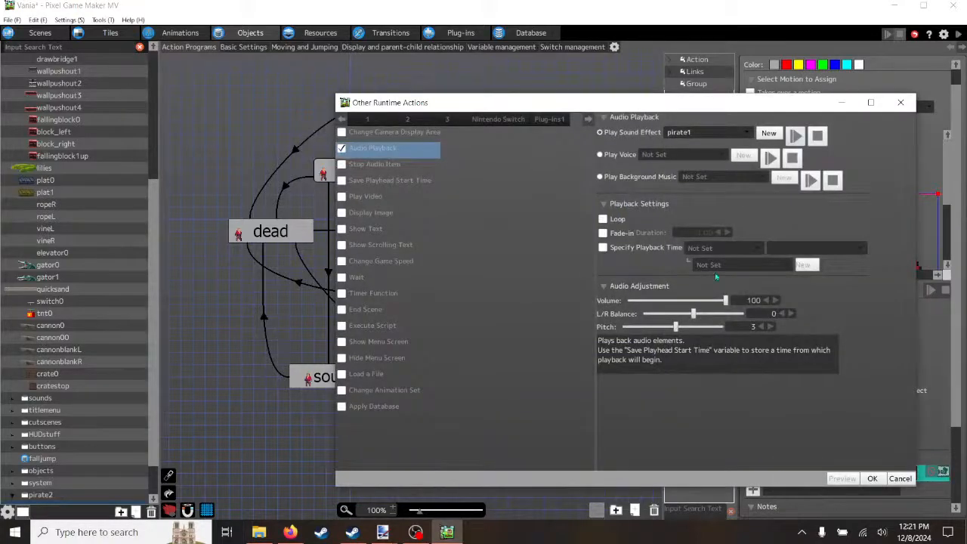
click(901, 479)
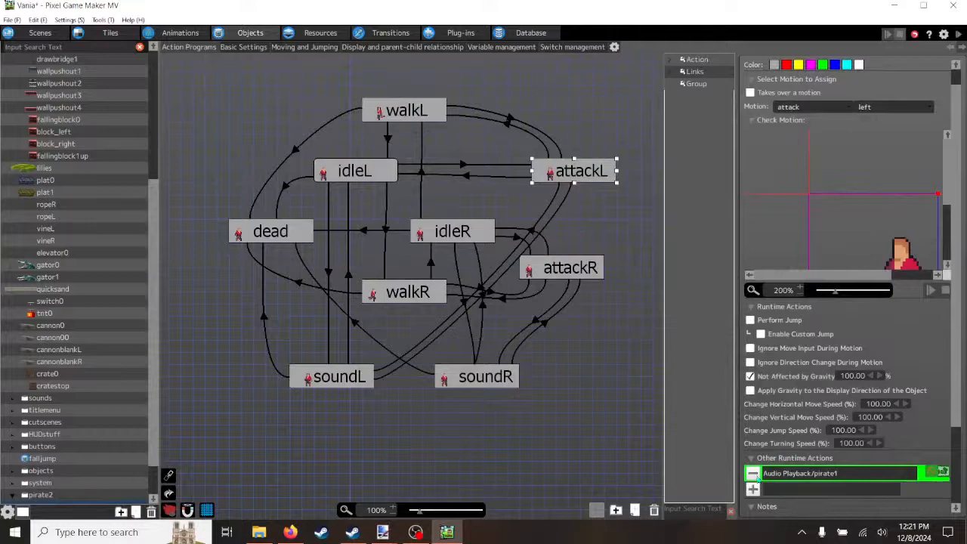
click(753, 474)
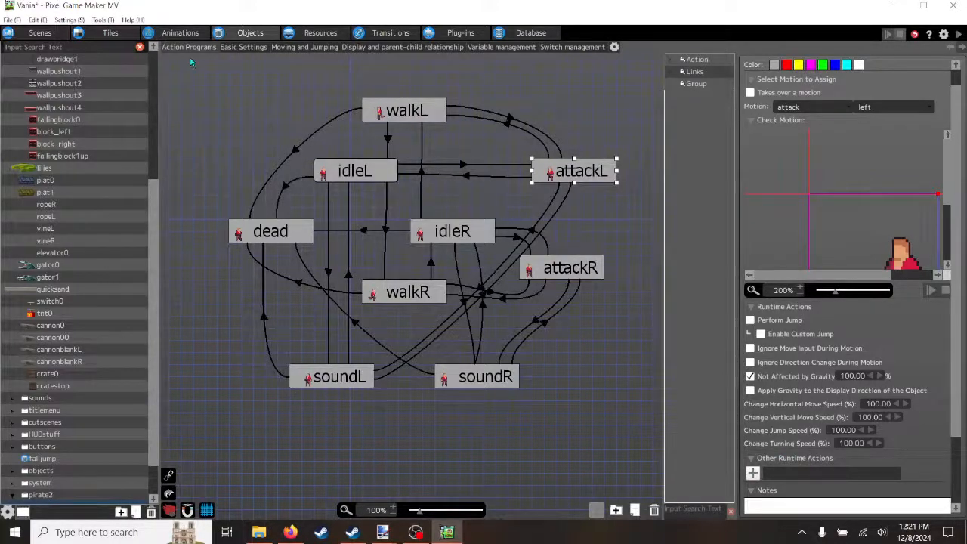
Step: Set the beach3 scene as the start scene and launch a maximized test play
scroll(91, 227, up, 3)
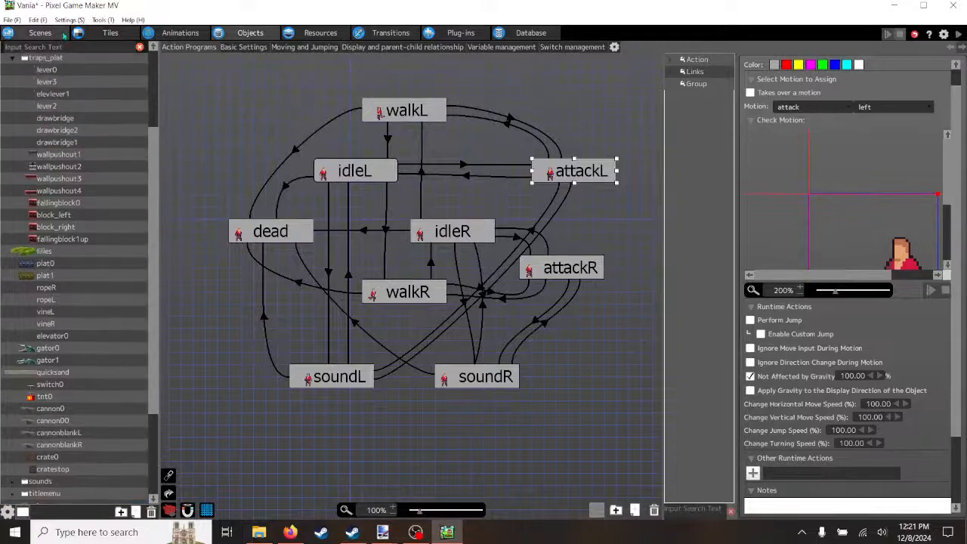
click(43, 34)
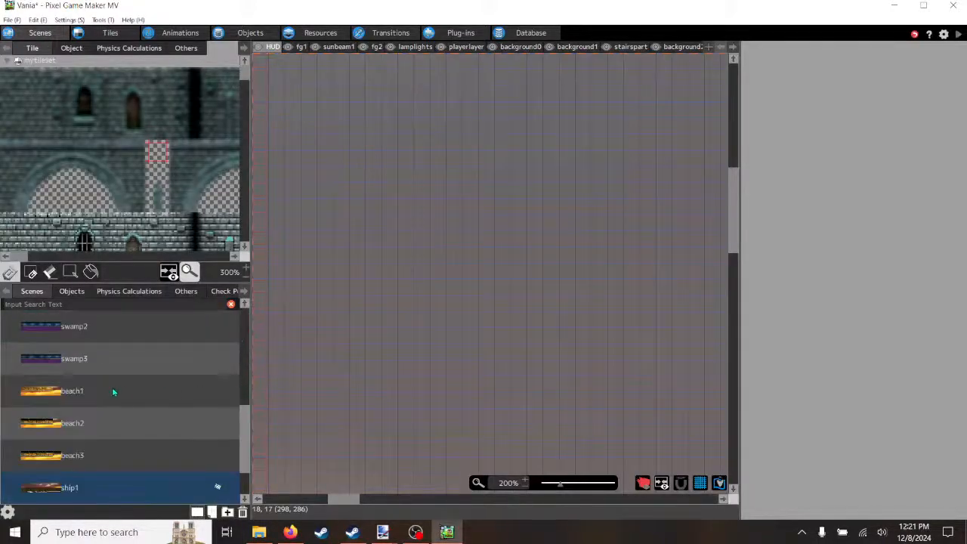
click(89, 457)
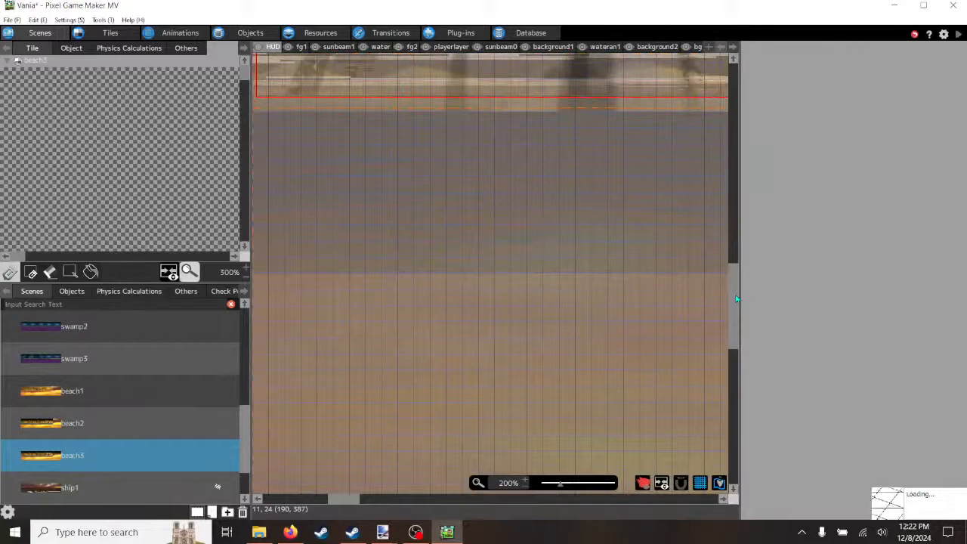
drag(735, 266, 733, 281)
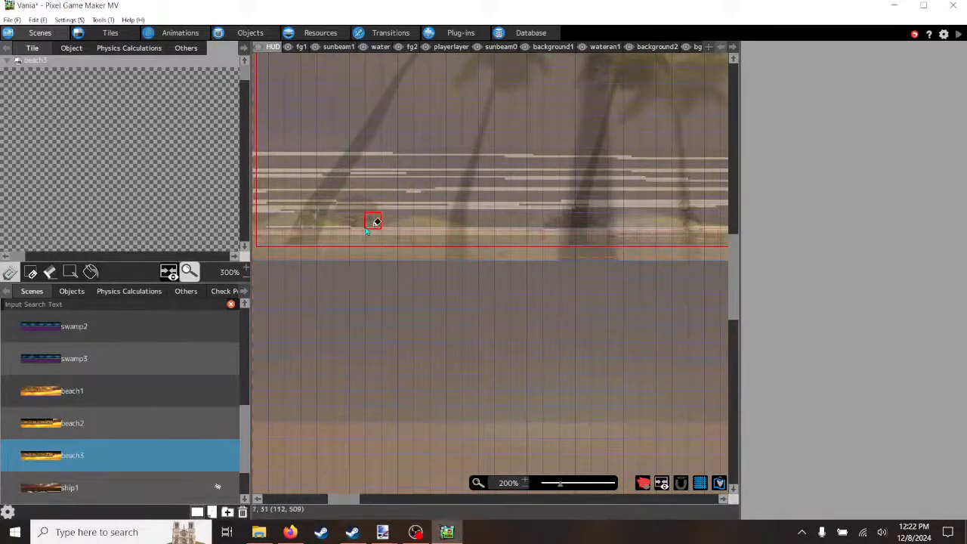
right_click(134, 461)
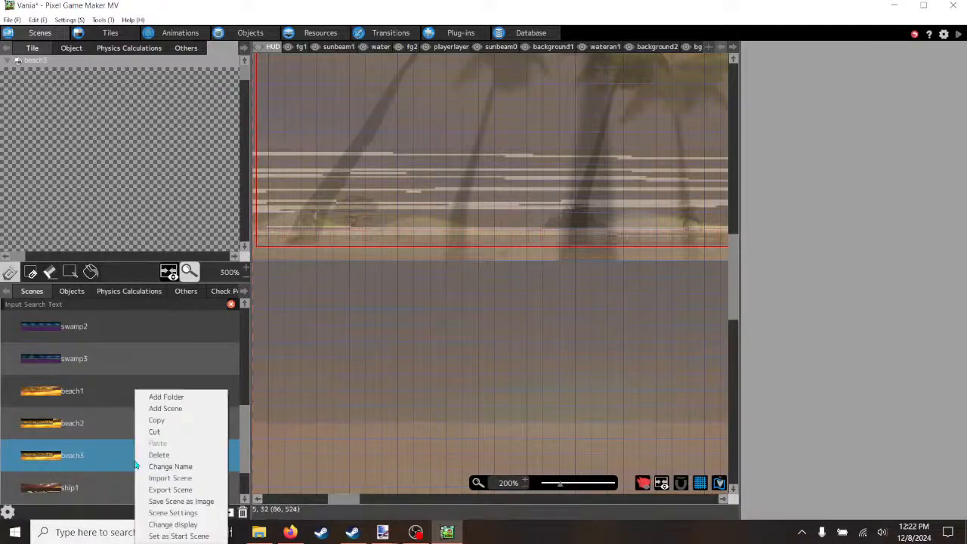
click(165, 538)
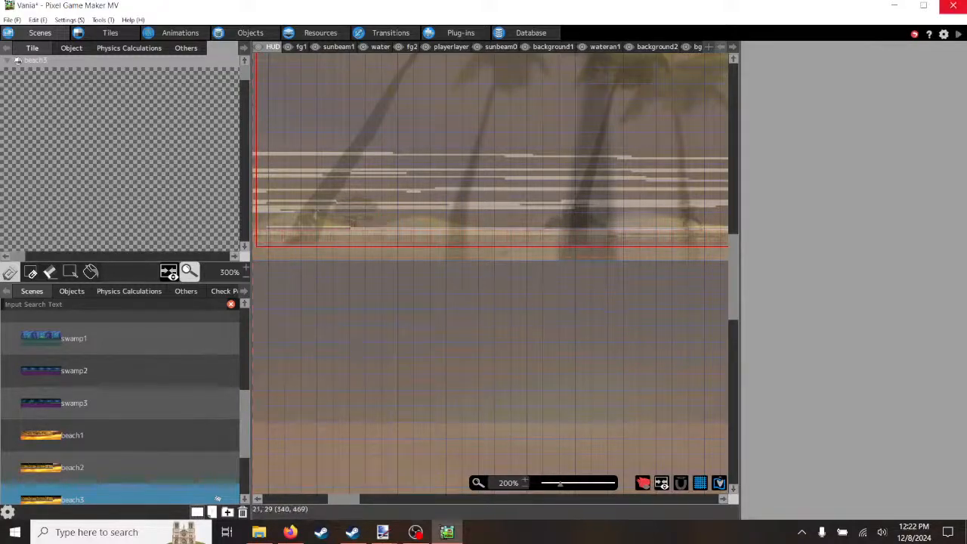
click(960, 35)
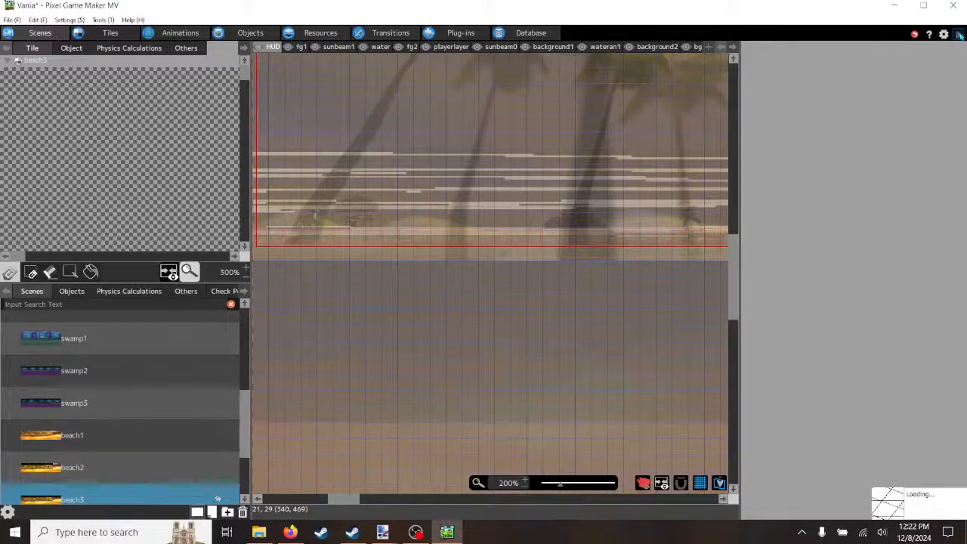
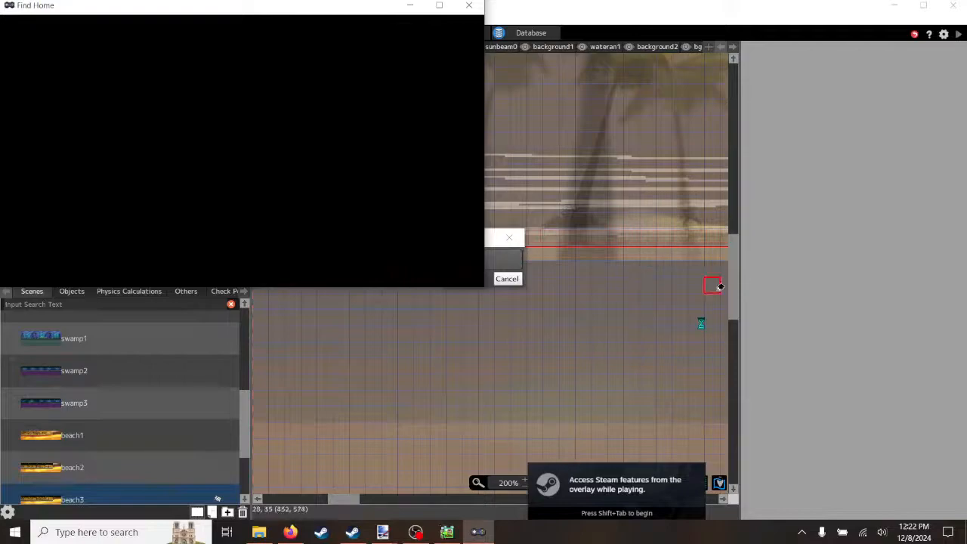
click(441, 6)
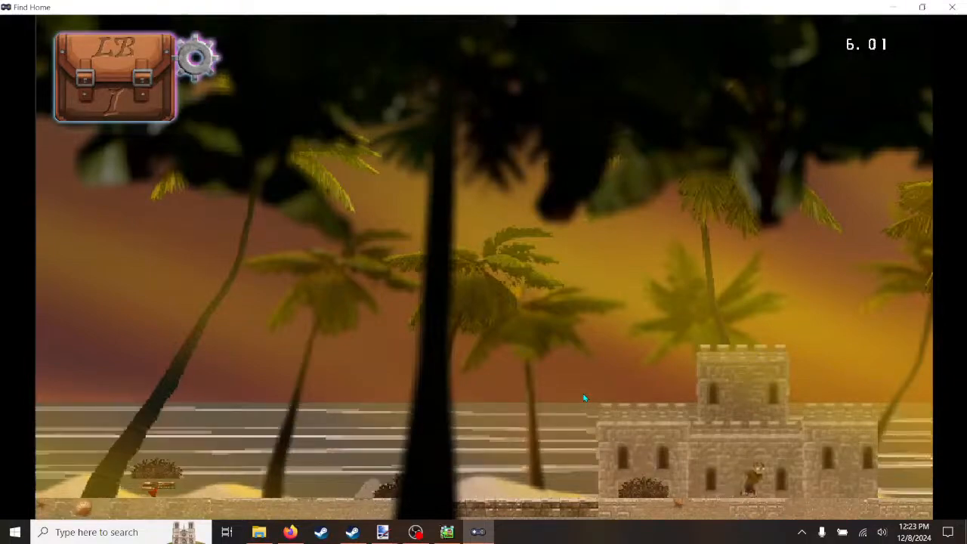
Step: Run the dog along the beach to the enemy at the sandcastle, dodge around him and run on past him
key(d)
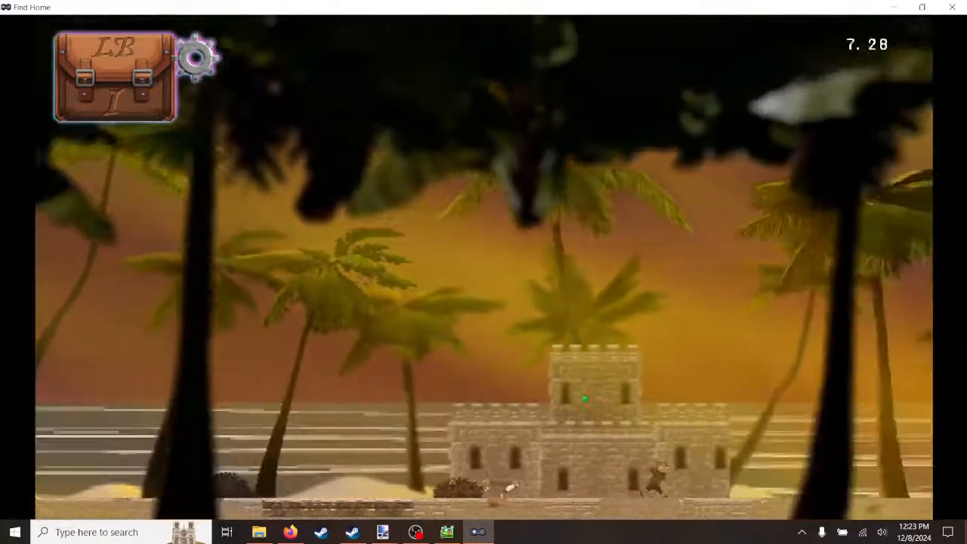
key(space)
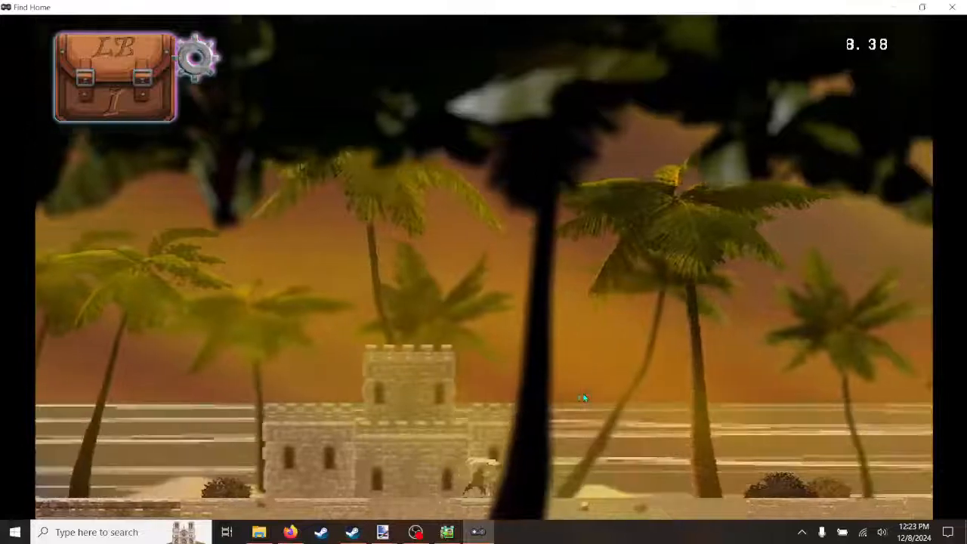
key(a)
key(d)
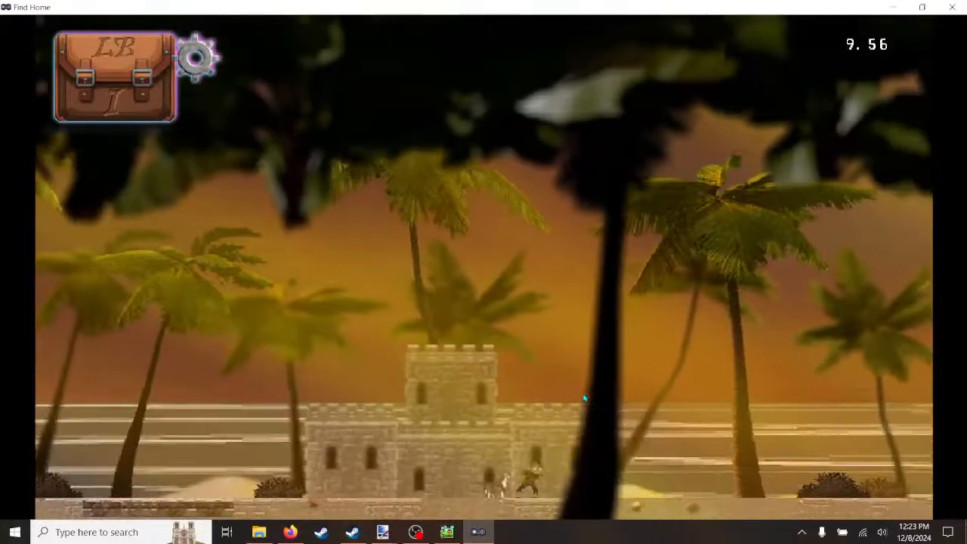
key(d)
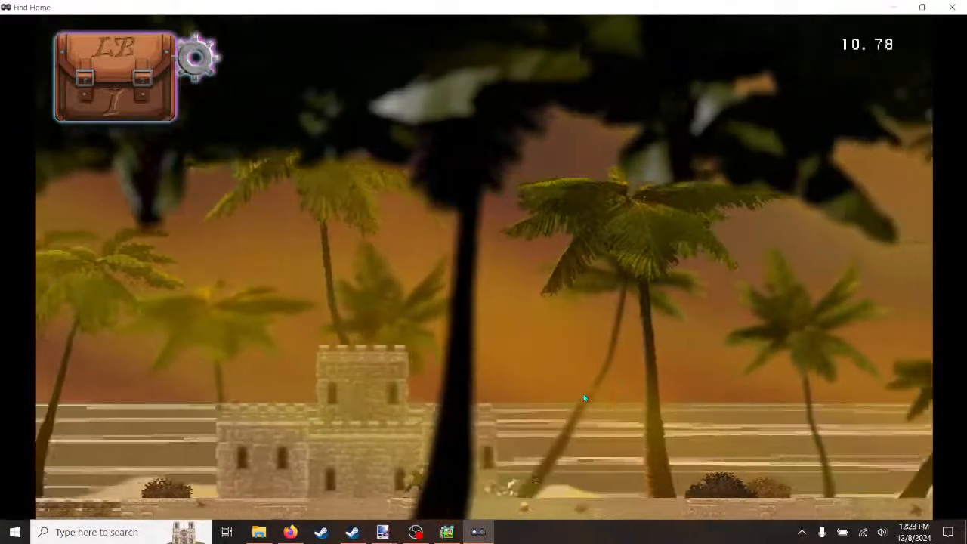
key(d)
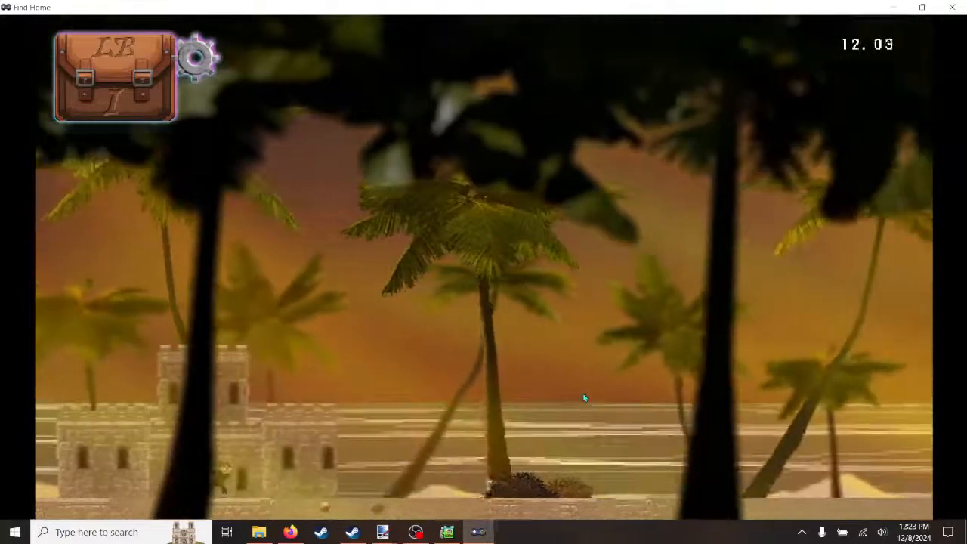
Step: Move the dog back and forth around the sandcastle to test how the beach enemy follows, turns and attacks
key(a)
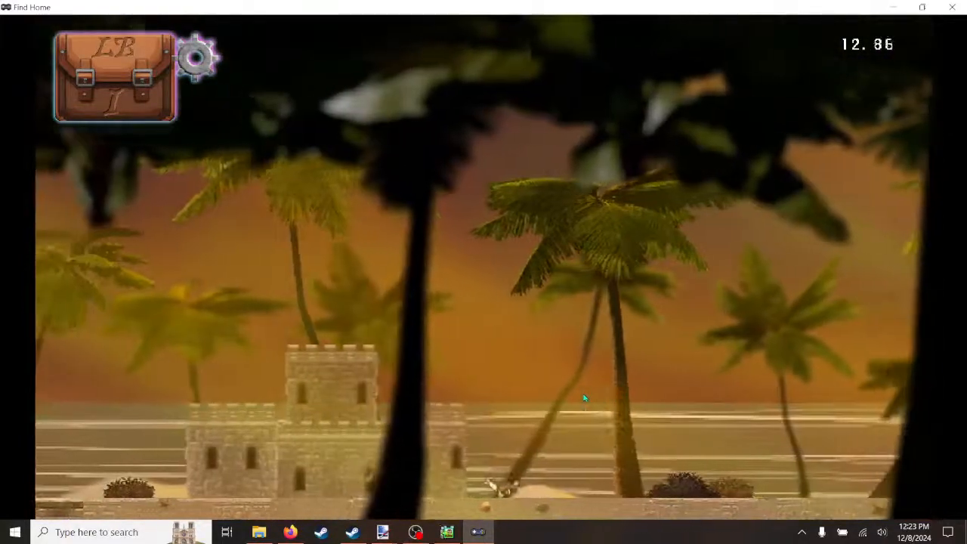
key(d)
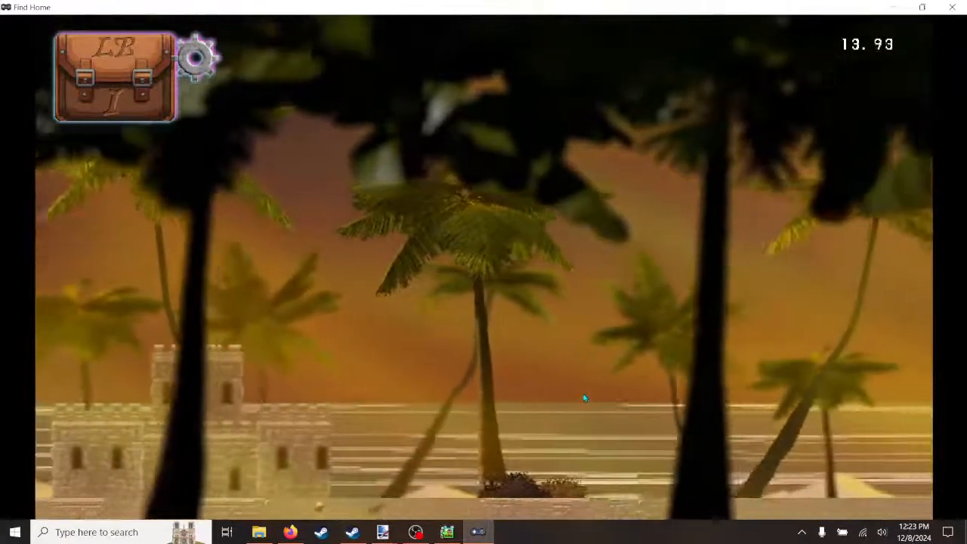
key(a)
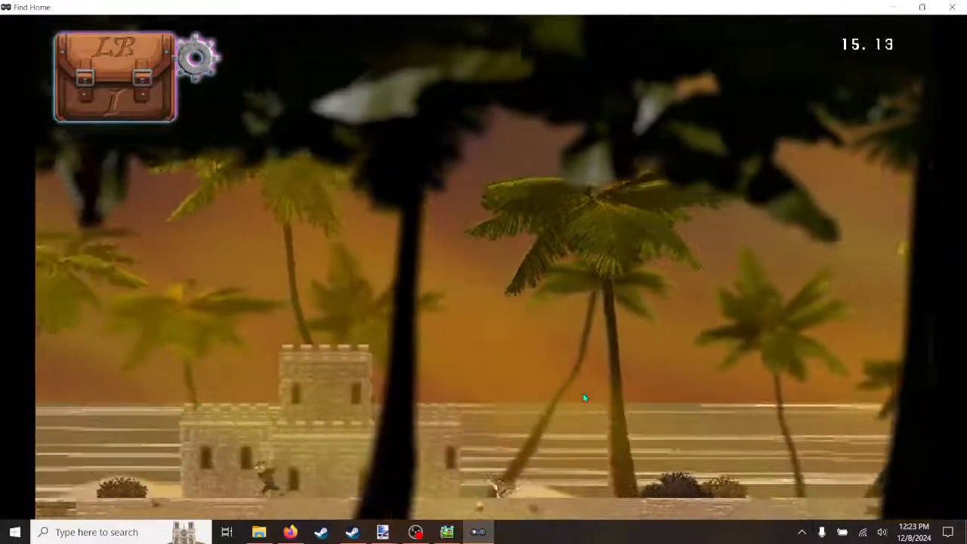
key(a)
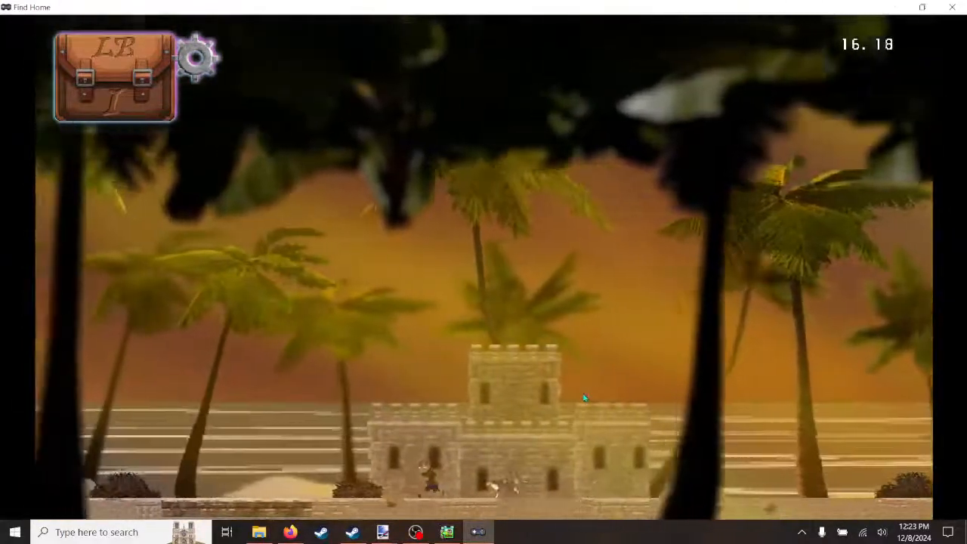
key(a)
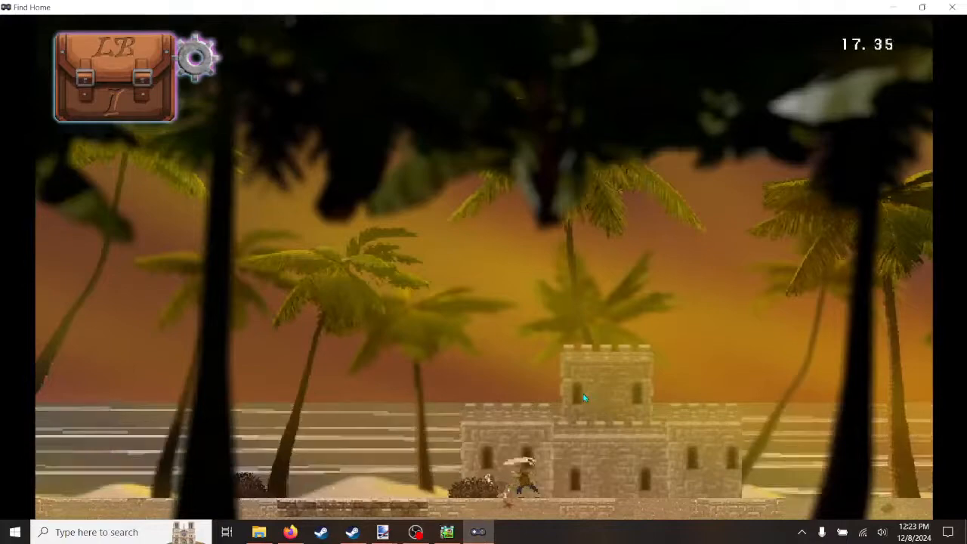
key(d)
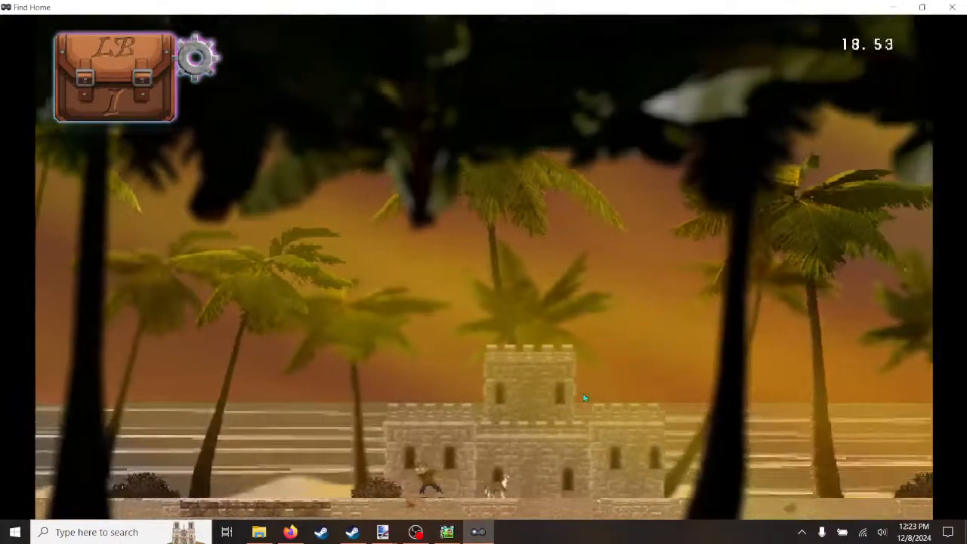
key(a)
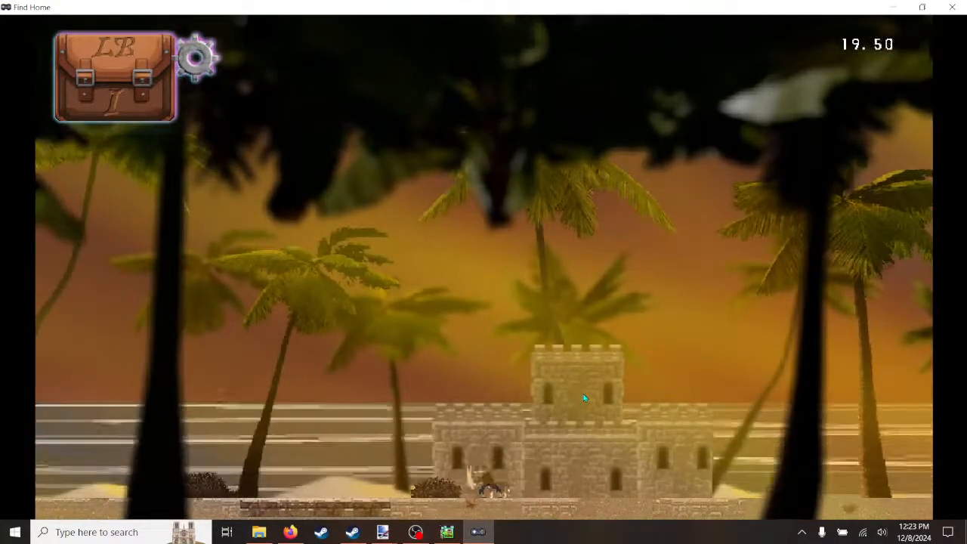
Step: Run back to the start of the beach, pick up the gun and carry it towards the sandcastle
key(a)
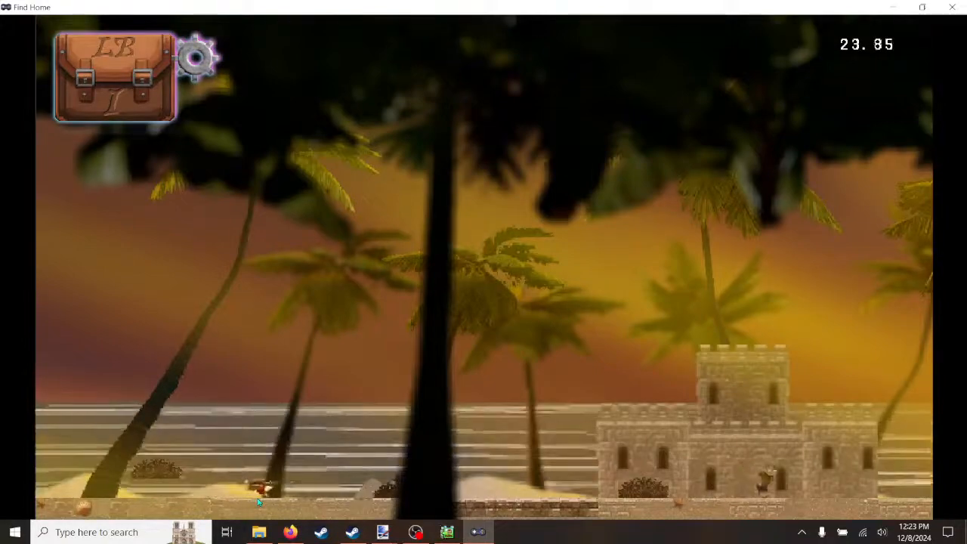
key(d)
key(space)
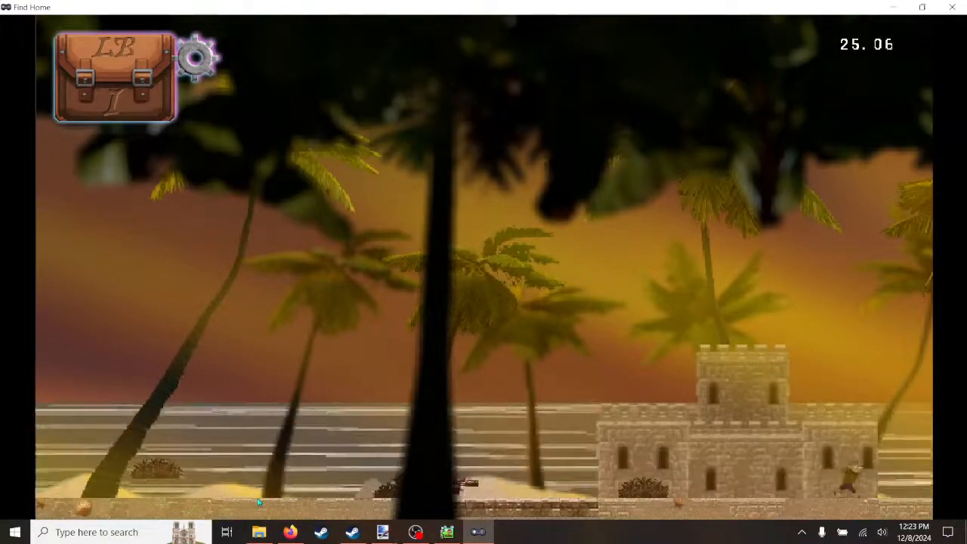
key(d)
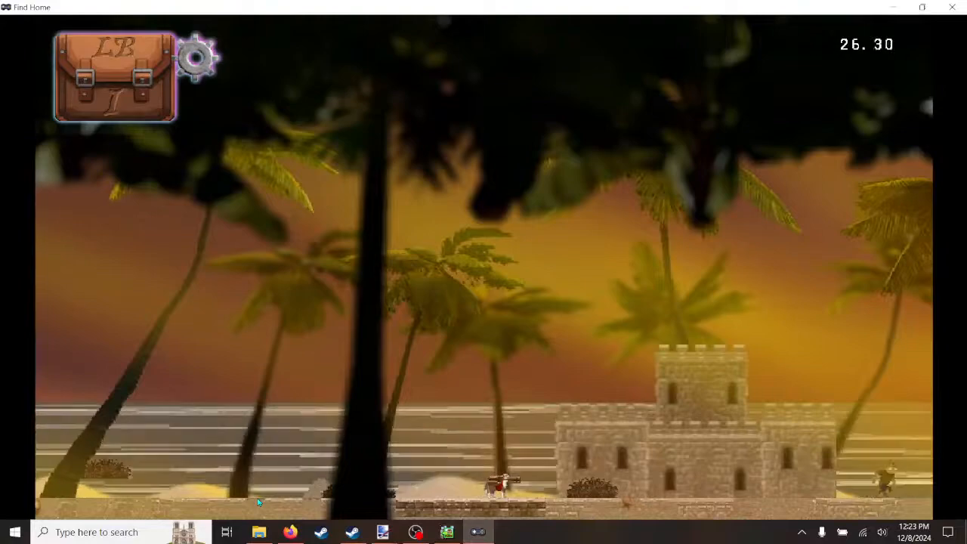
Step: Shoot the beach enemy with the gun beyond the sandcastle and run on past him to check his dead action
key(d)
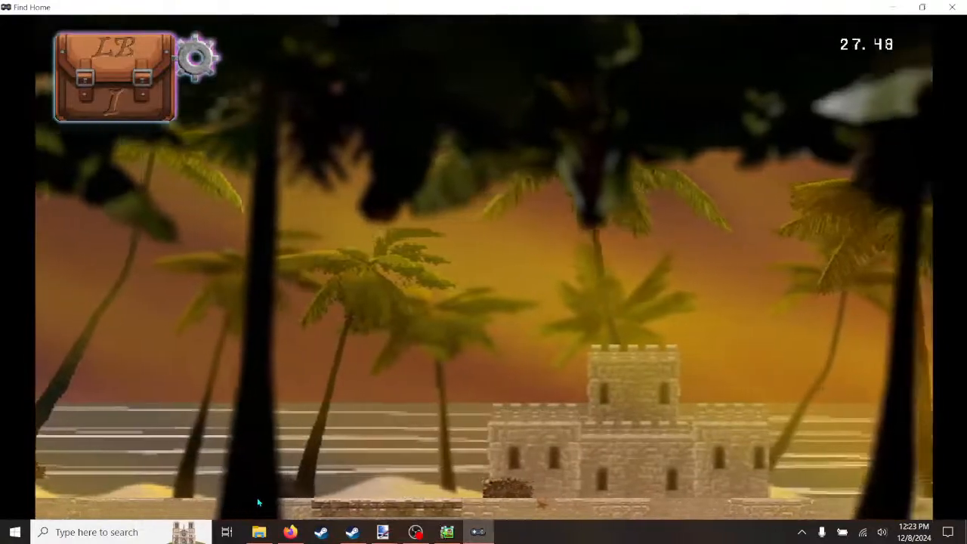
key(d)
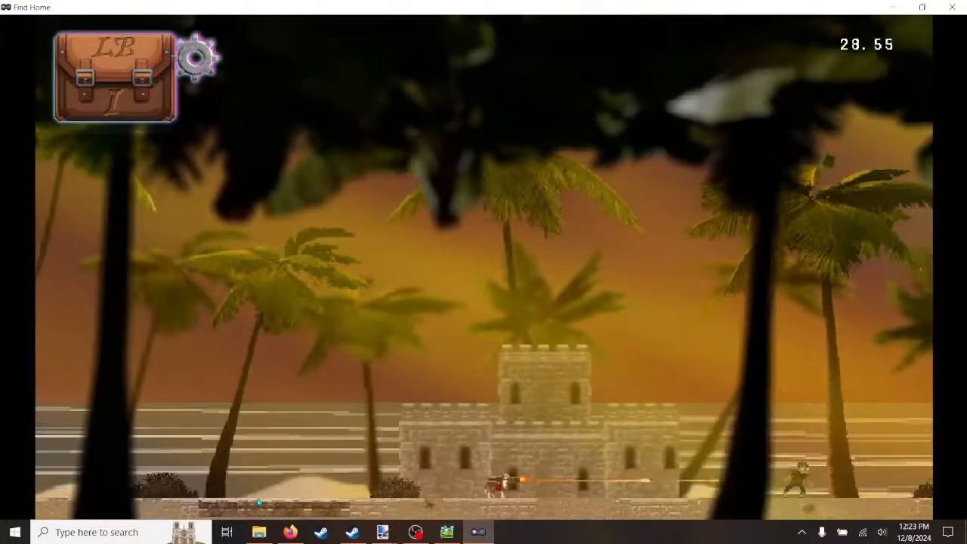
key(d)
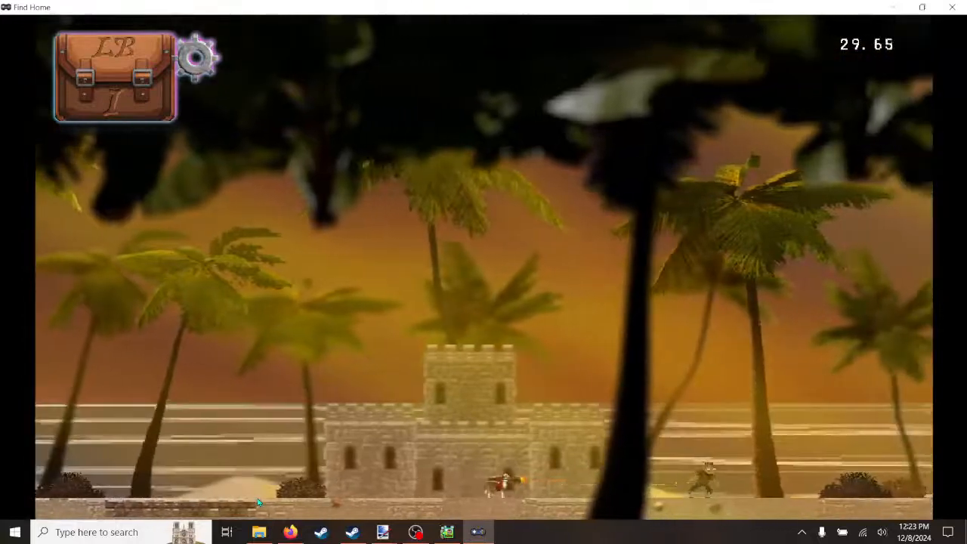
key(d)
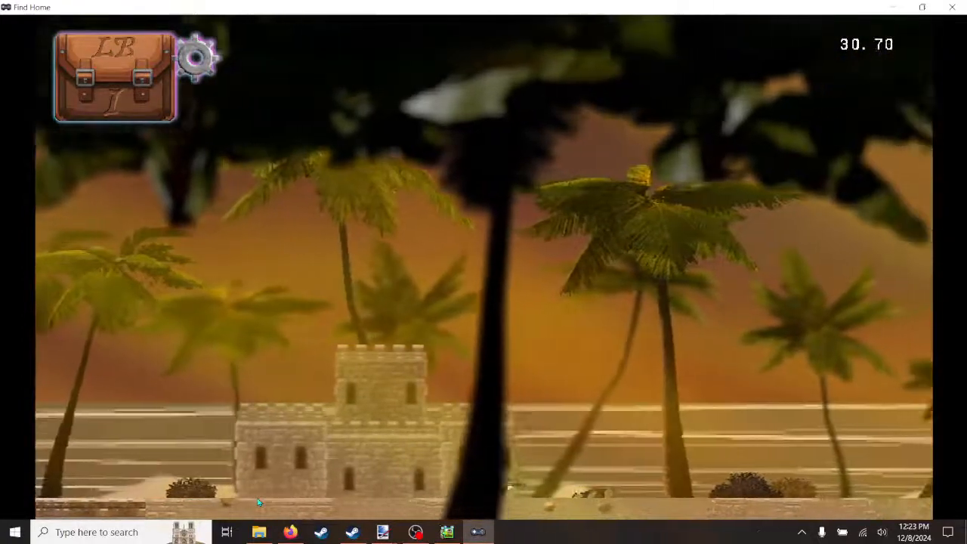
key(d)
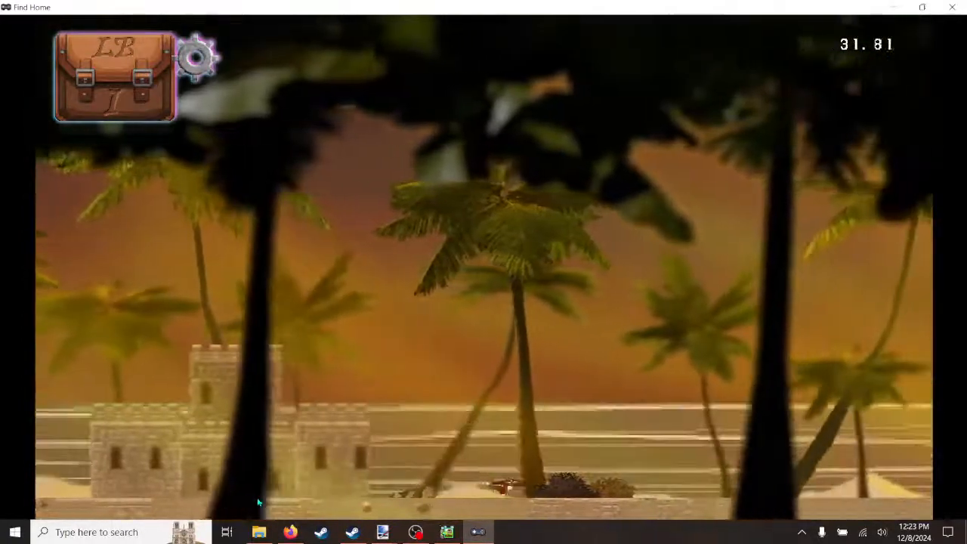
Step: Run the dog back from the dead enemy to the sandcastle, jumping and firing the gun on the way
key(d)
key(a)
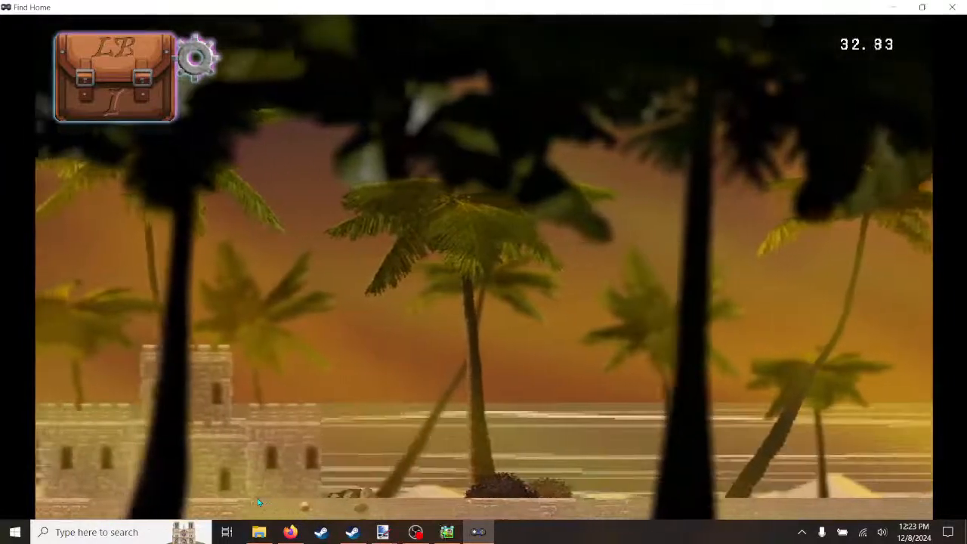
key(space)
key(a)
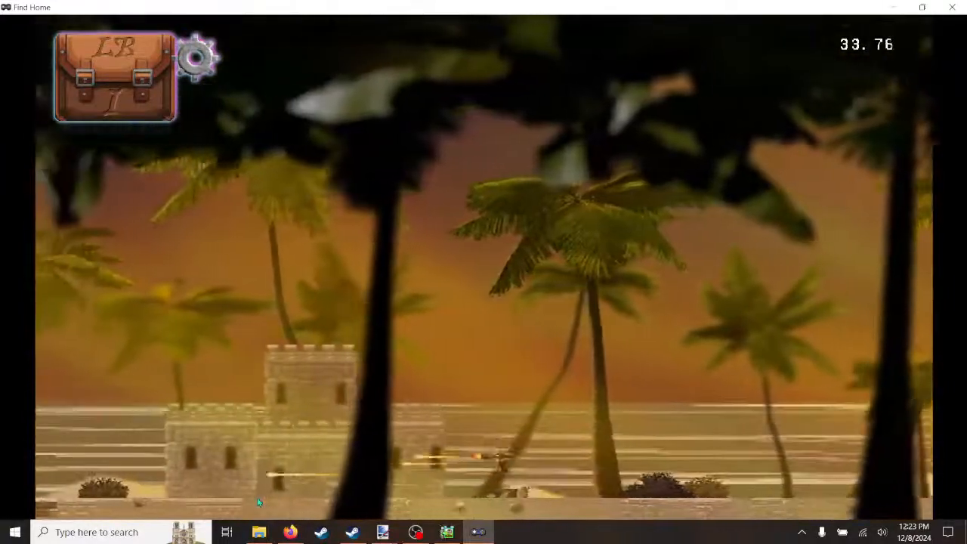
key(space)
key(a)
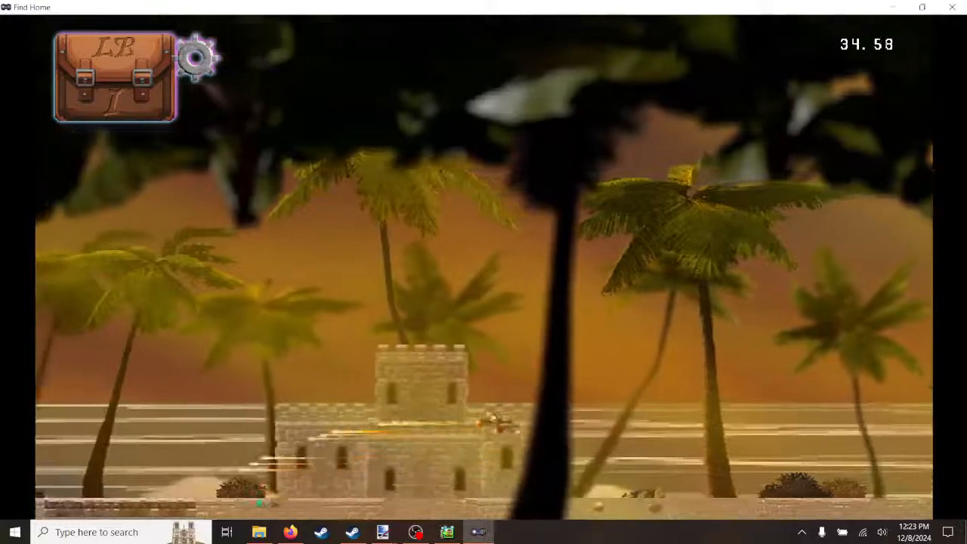
key(a)
key(d)
key(space)
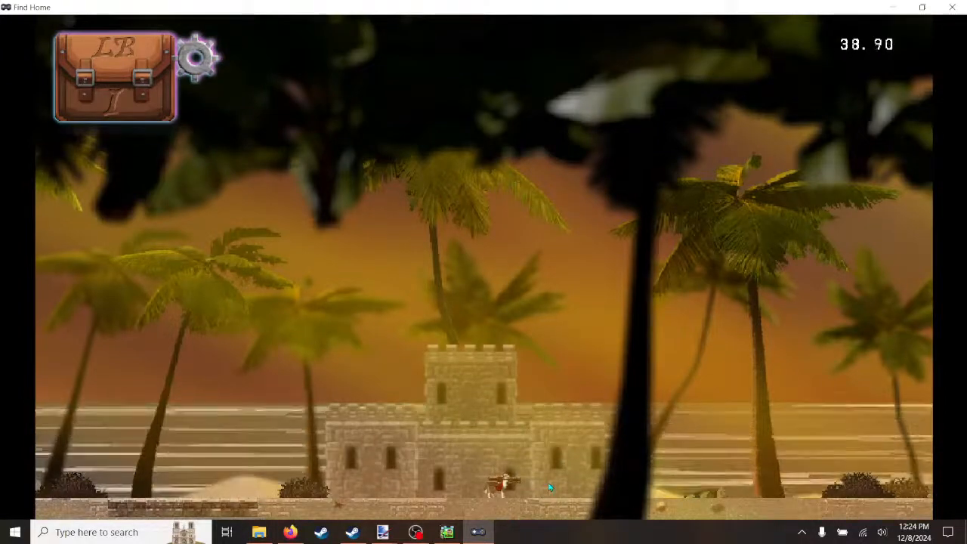
Step: Turn the dog with the gun back and forth in front of the sandcastle
key(space)
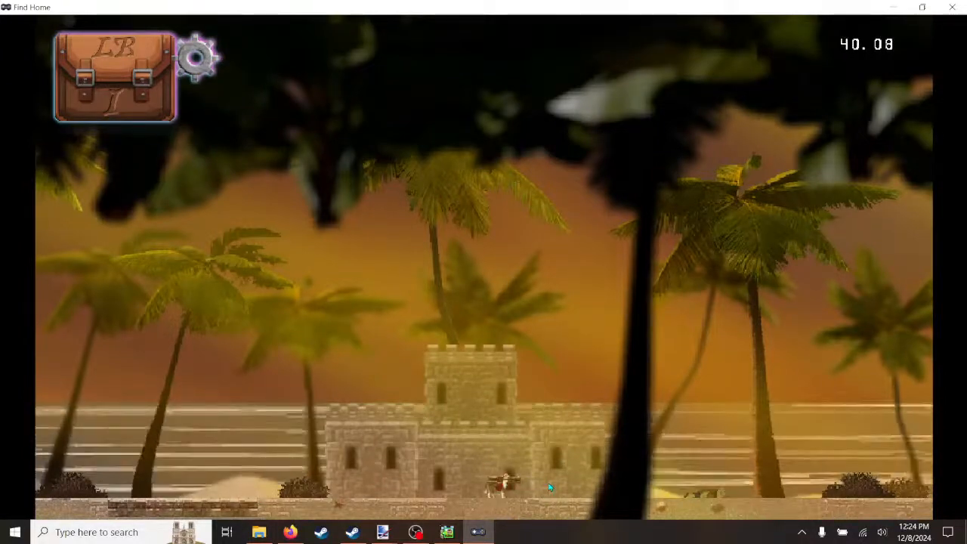
key(space)
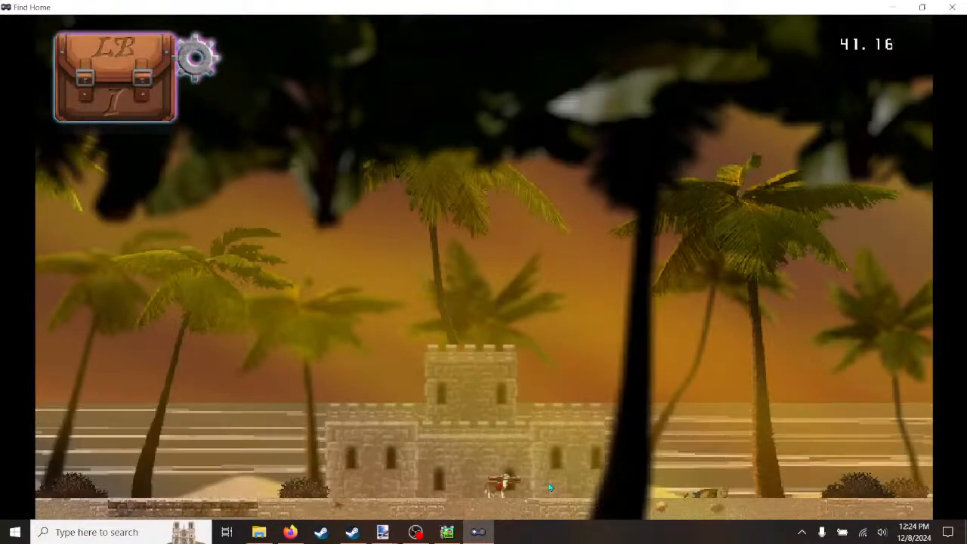
key(Left)
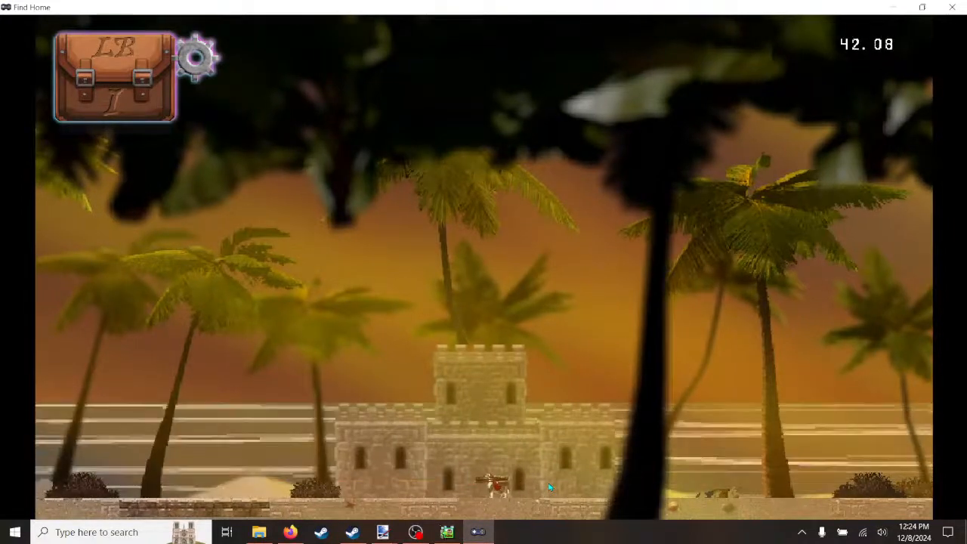
key(Right)
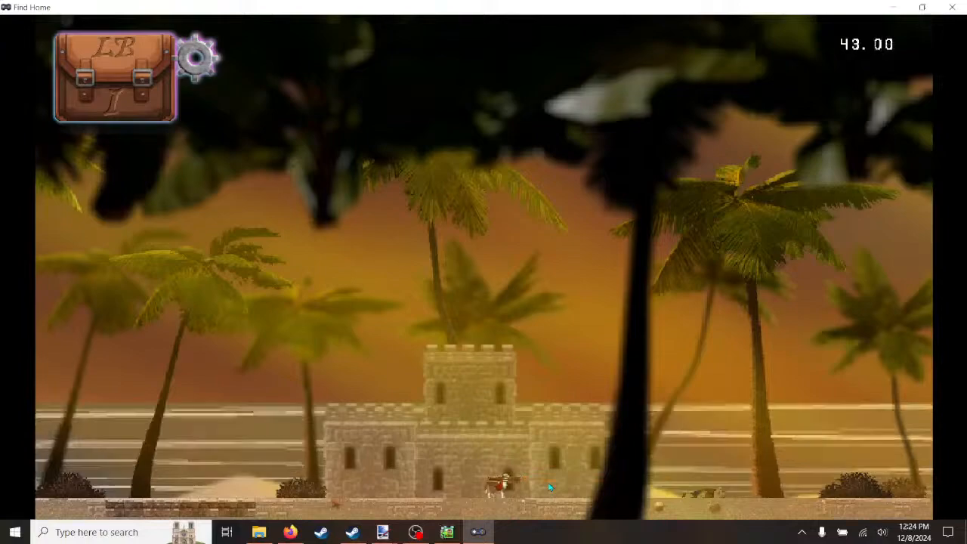
key(Left)
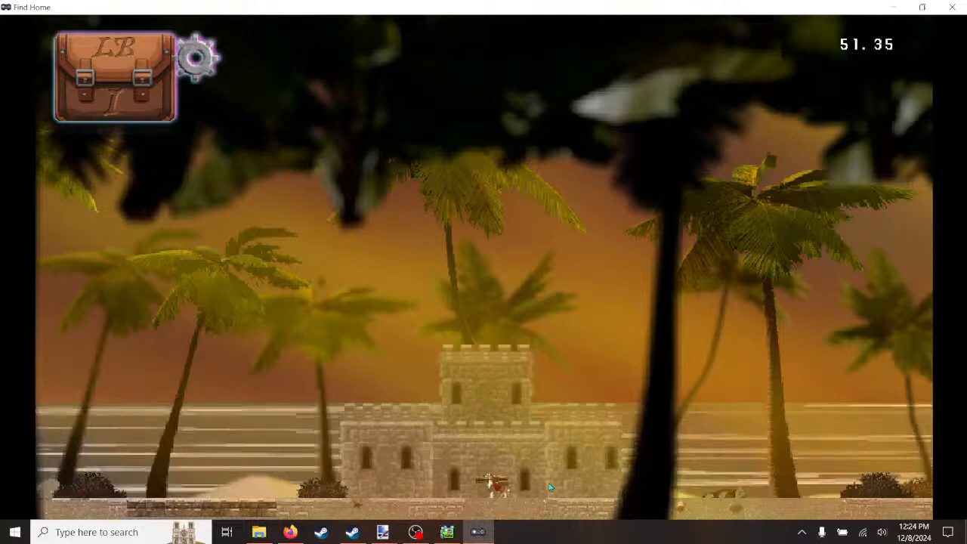
Step: Run past the dead enemy beyond the sandcastle and turn back towards his body to check his dead behaviour
key(d)
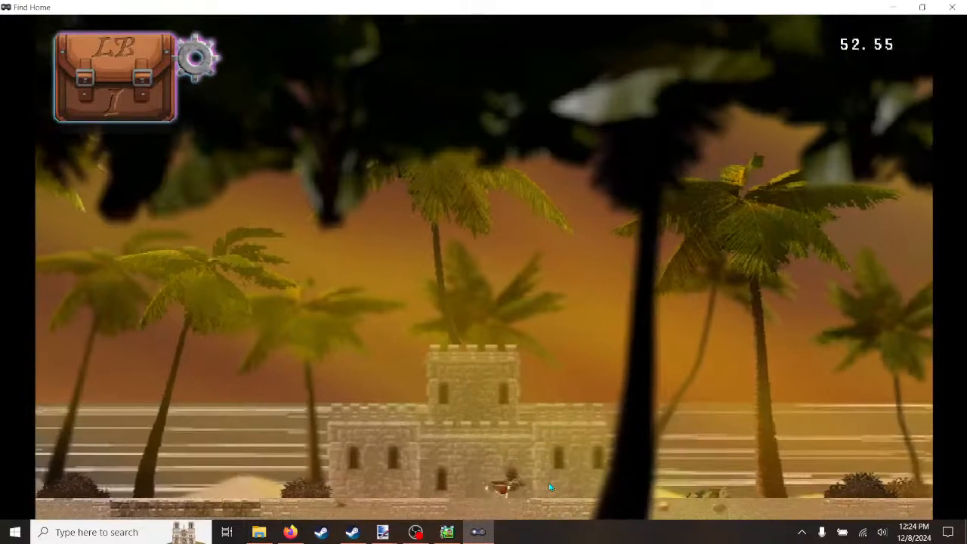
key(d)
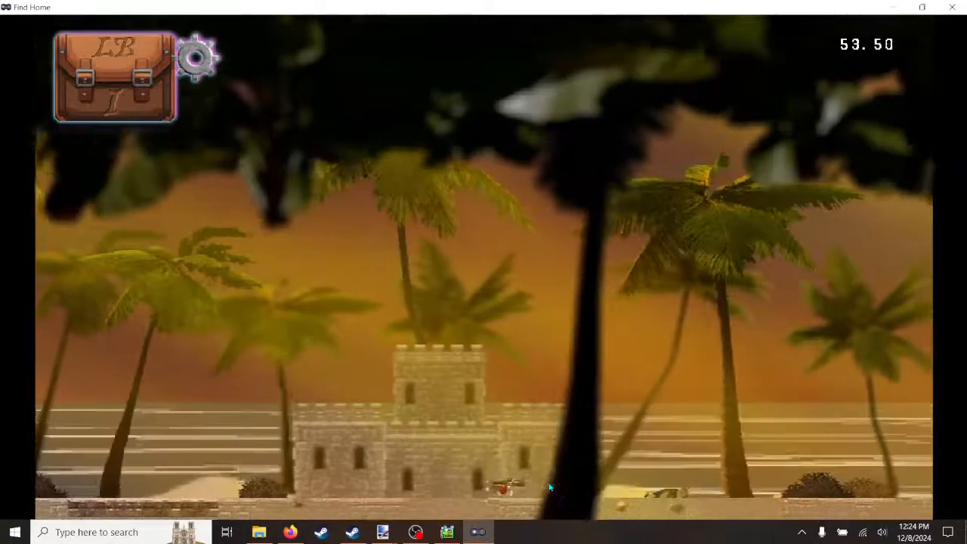
key(d)
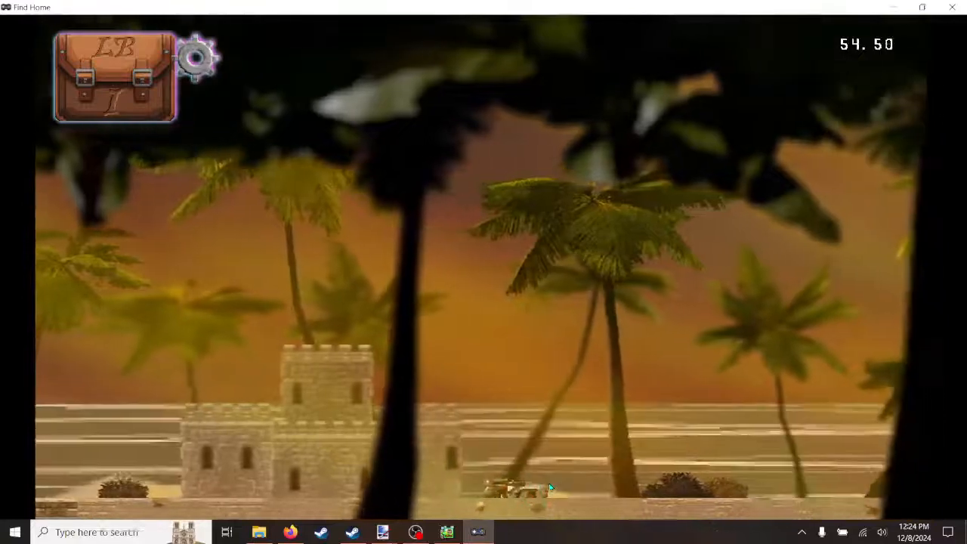
key(d)
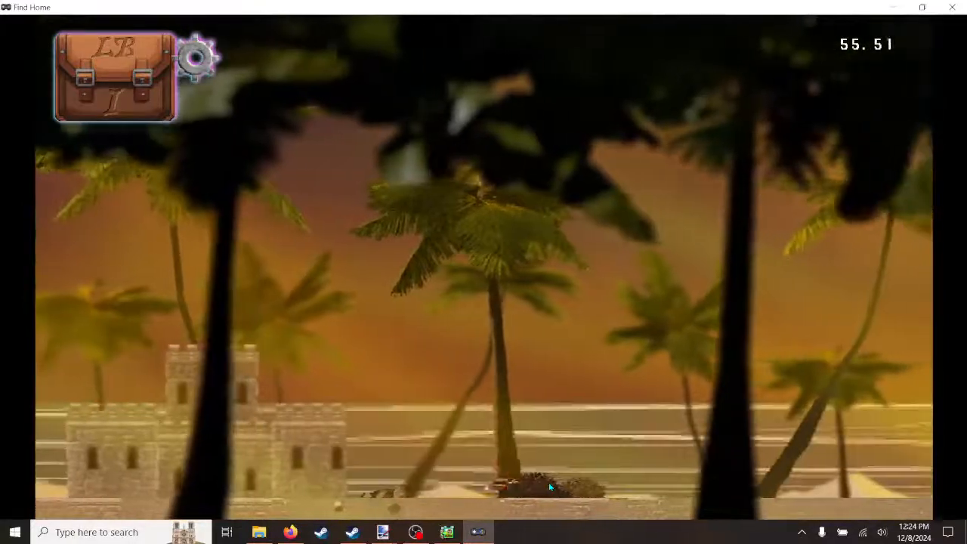
key(space)
key(a)
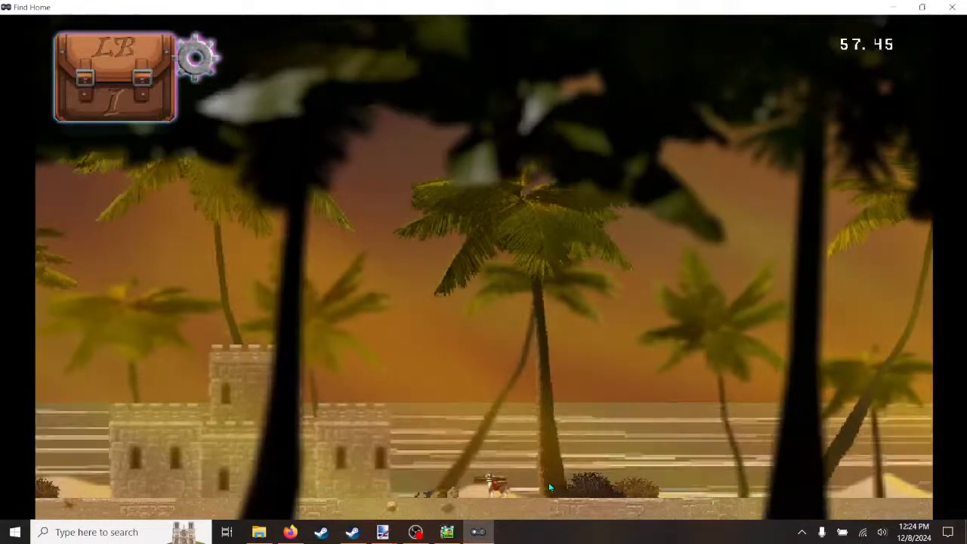
key(a)
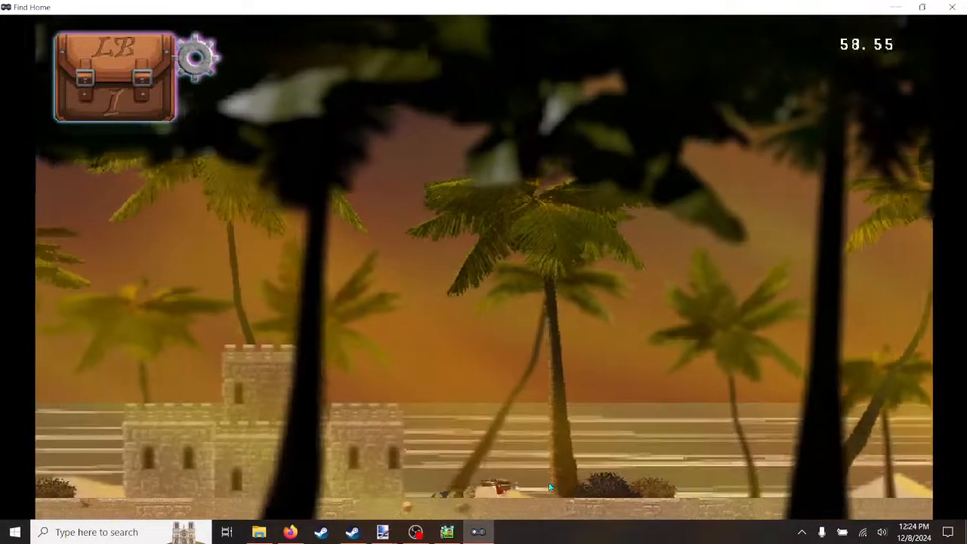
key(space)
key(d)
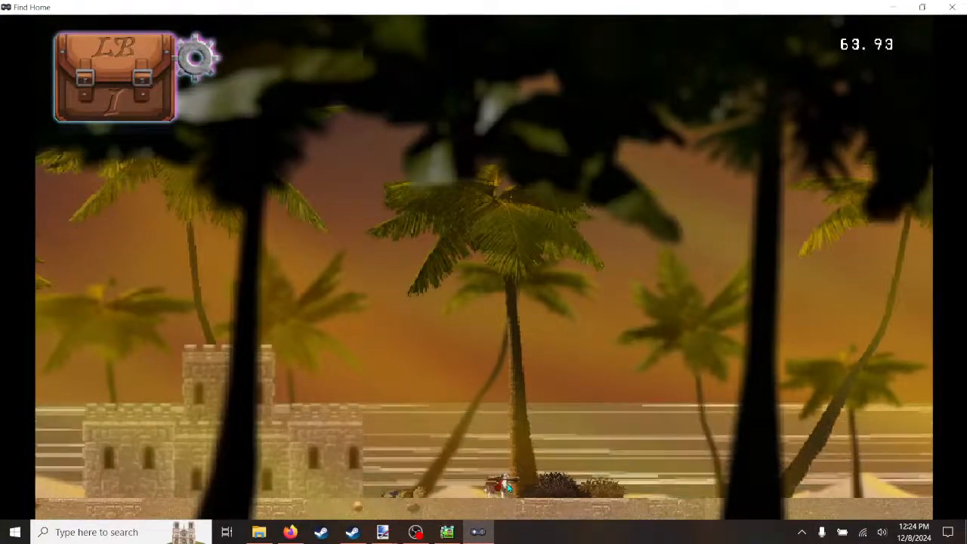
Step: Run back past the dead enemy and the sandcastle and end the beach3 test play
key(Right)
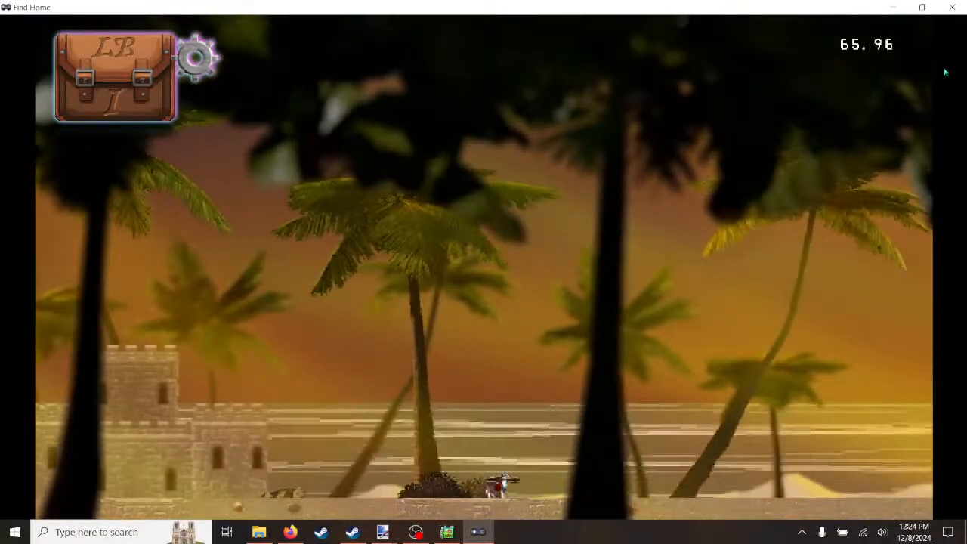
key(Left)
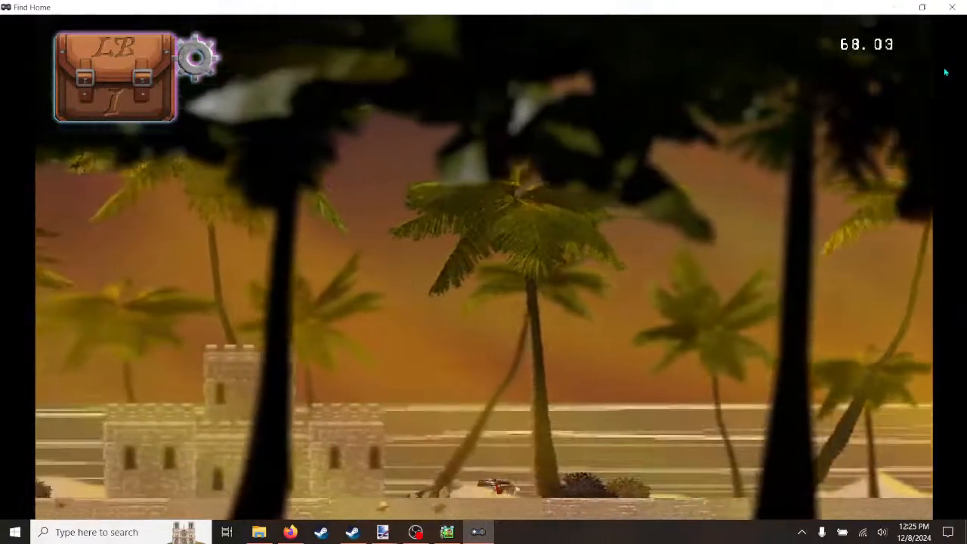
key(Left)
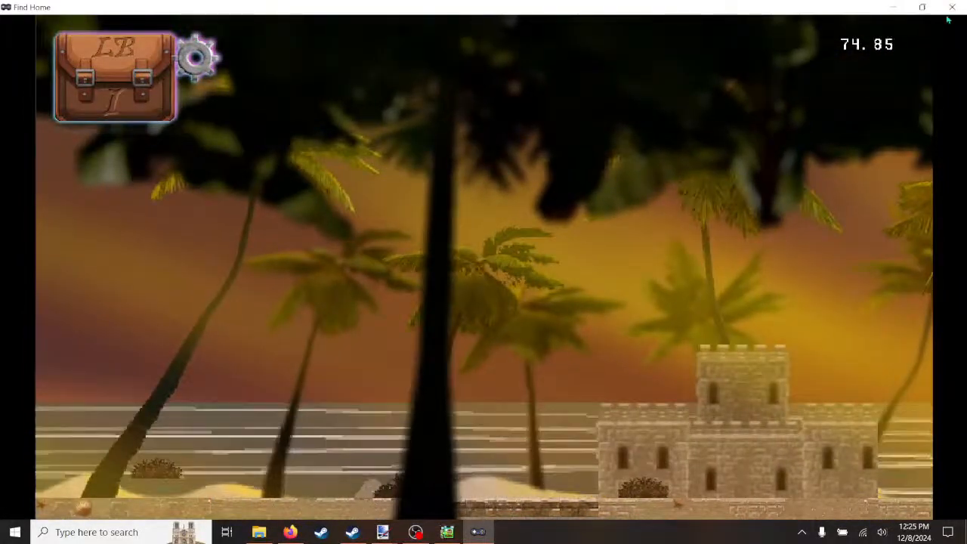
key(d)
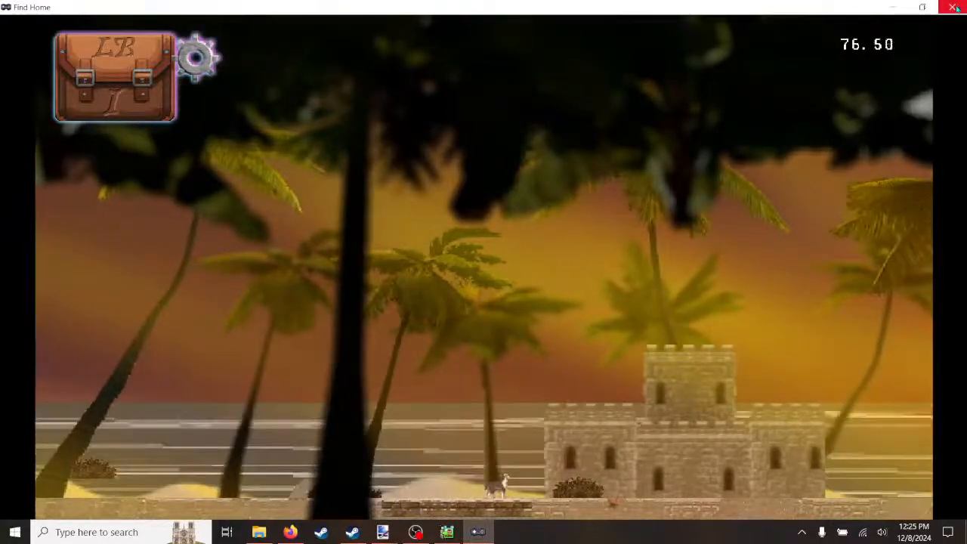
click(953, 7)
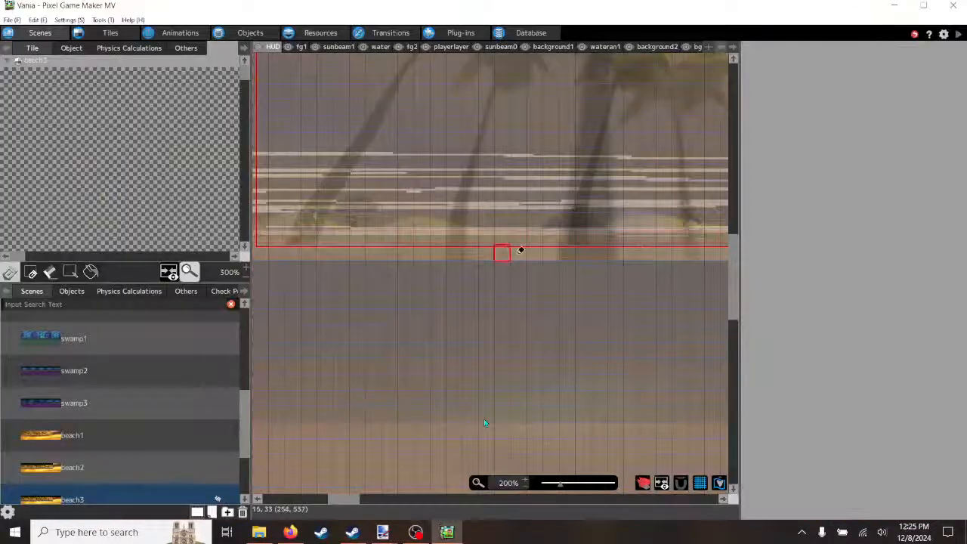
Step: Browse the scene list and look at the ship1 and beach2 scenes
drag(244, 421, 247, 490)
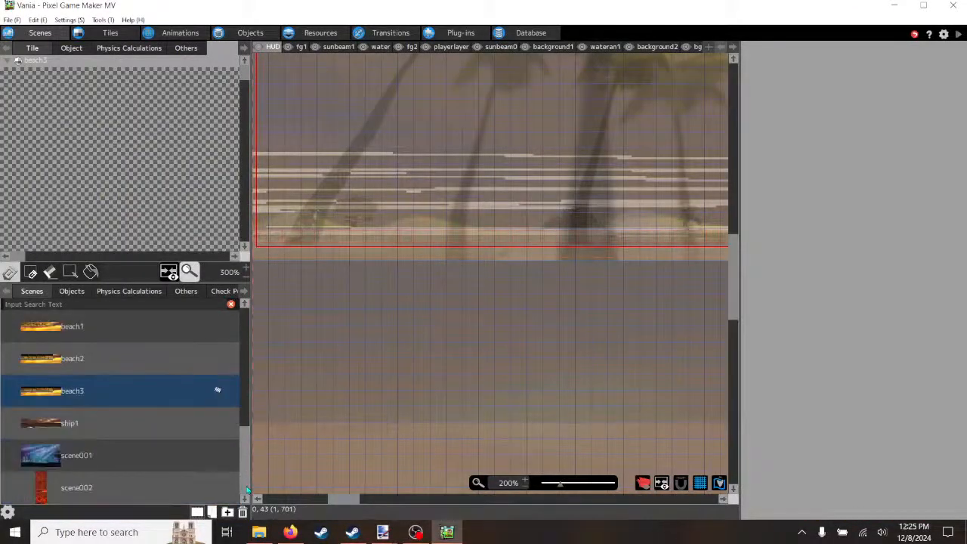
click(96, 427)
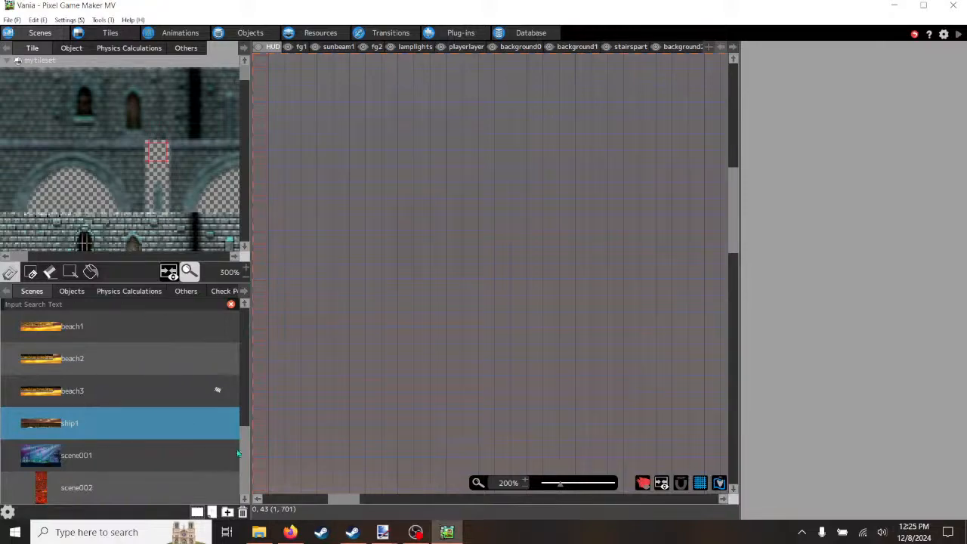
drag(245, 466, 249, 446)
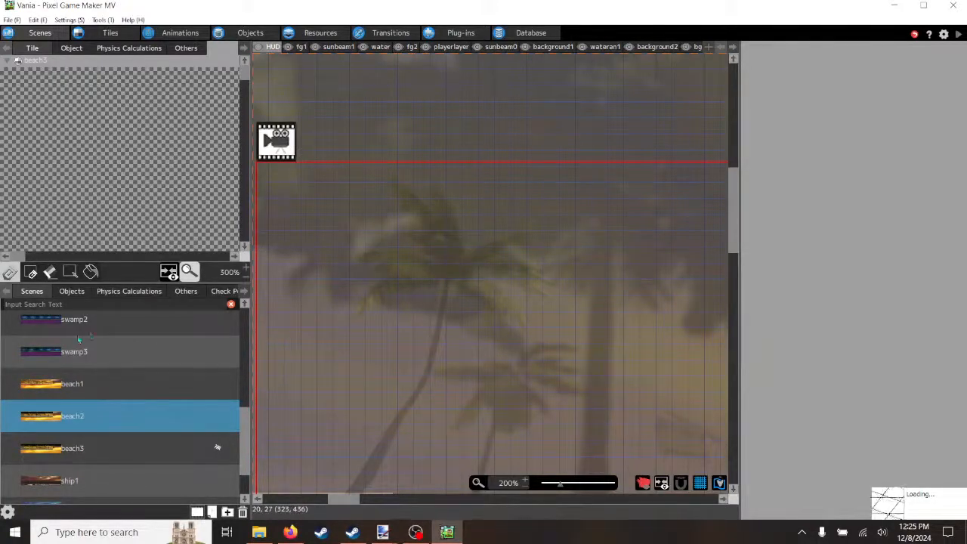
scroll(77, 340, up, 2)
click(41, 476)
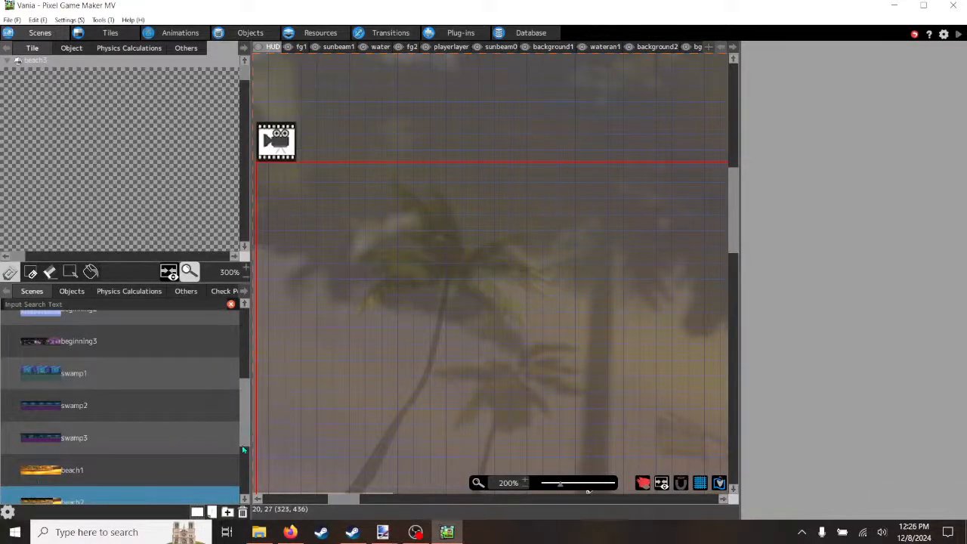
scroll(217, 409, down, 3)
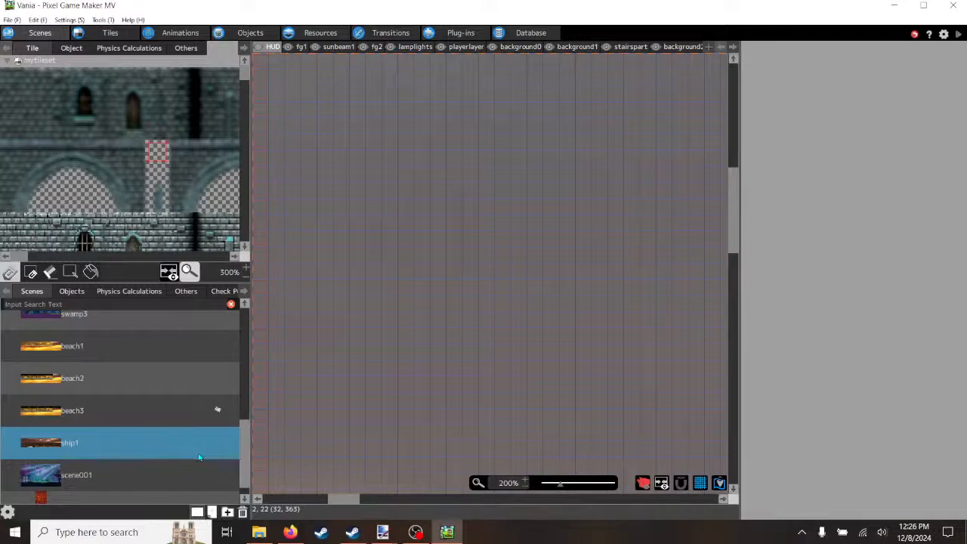
Step: Set the ship1 scene as the start scene
drag(242, 447, 243, 473)
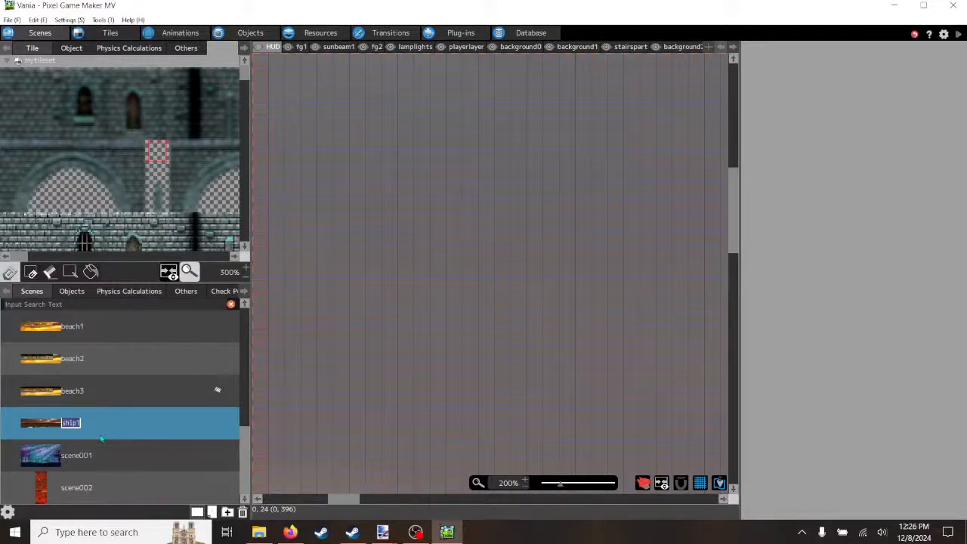
click(140, 398)
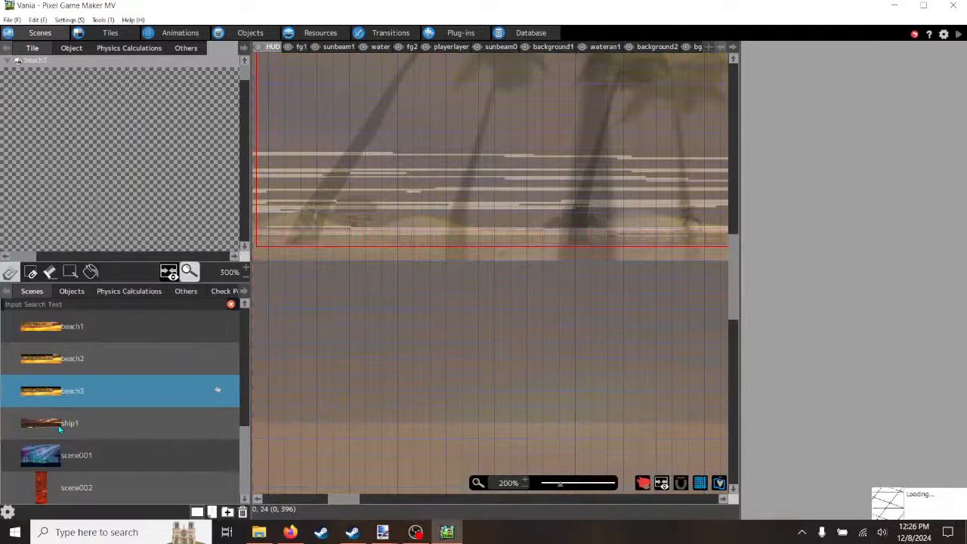
click(109, 438)
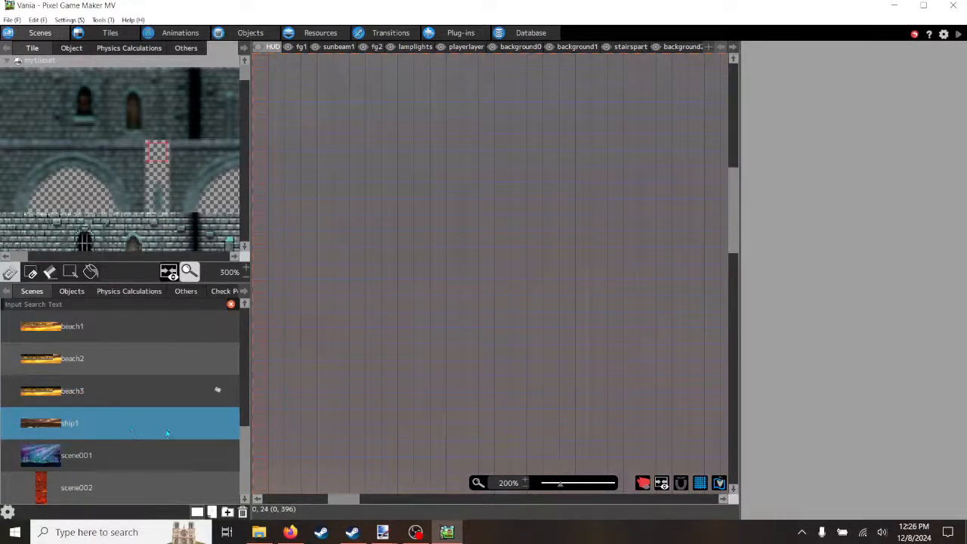
right_click(189, 436)
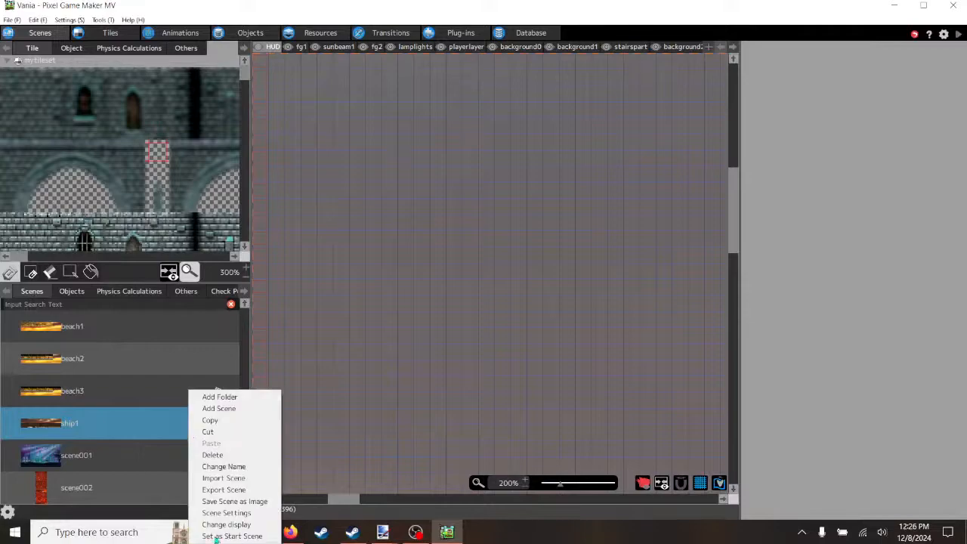
click(218, 536)
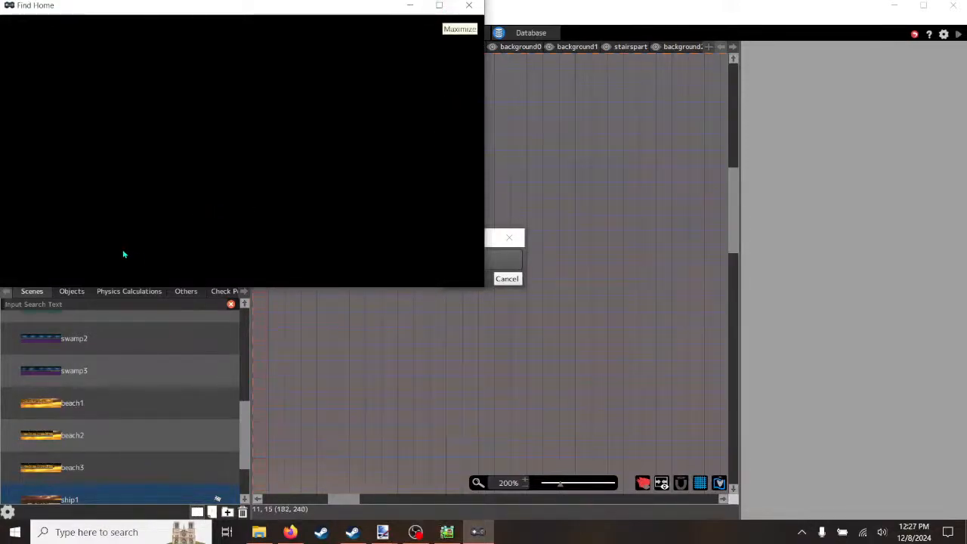
Step: Maximize the ship1 test play and run the dog past the cages to the yellow item on the lowest deck
click(440, 6)
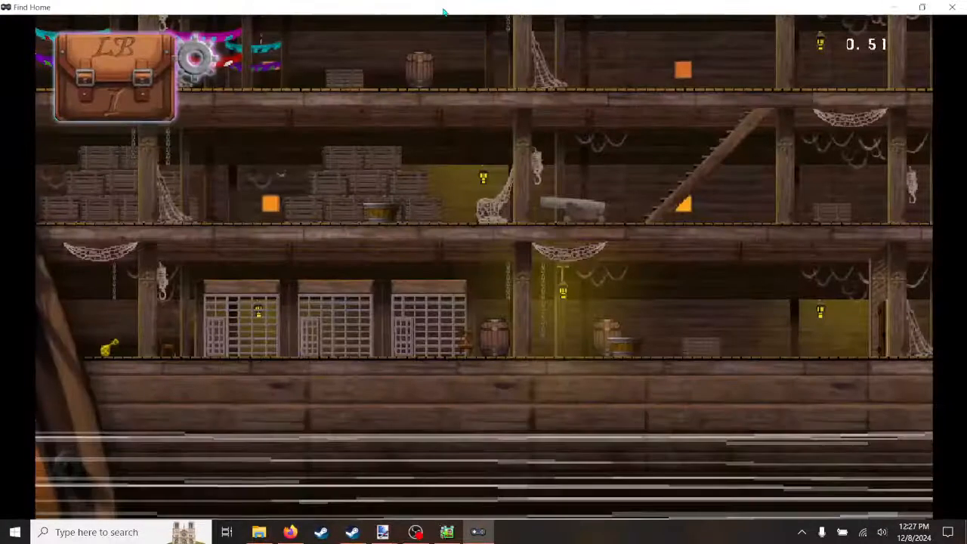
key(Left)
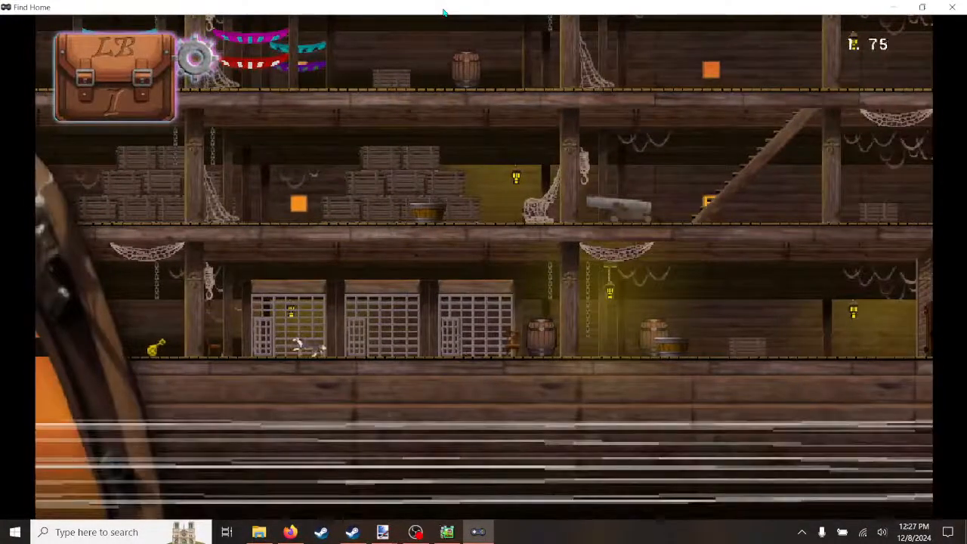
key(Left)
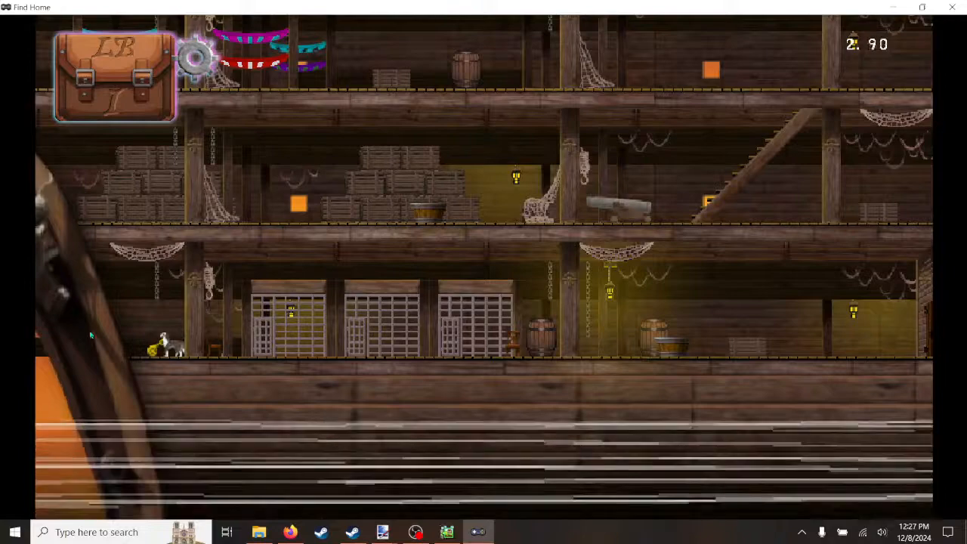
key(Right)
key(Left)
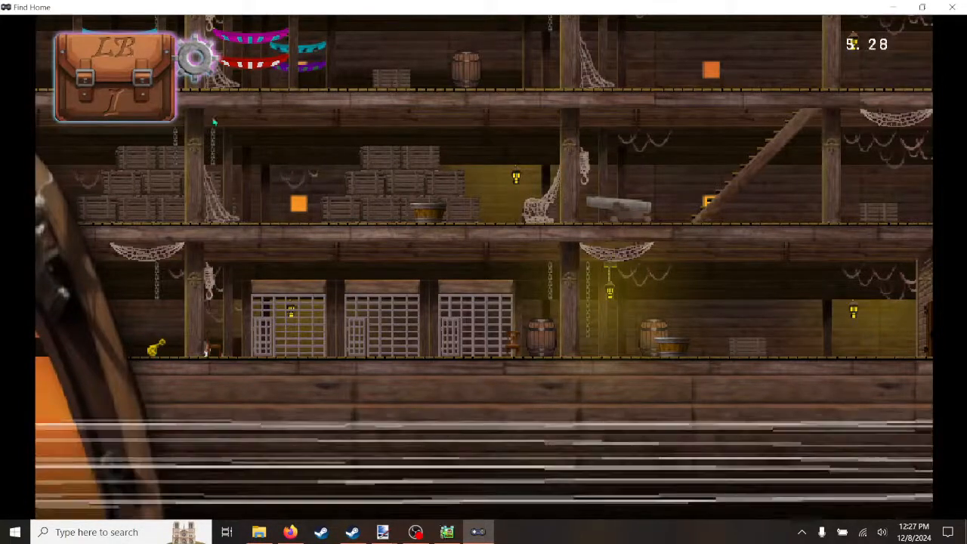
Step: Run the dog to the yellow key beyond the cages and pick it up
key(Left)
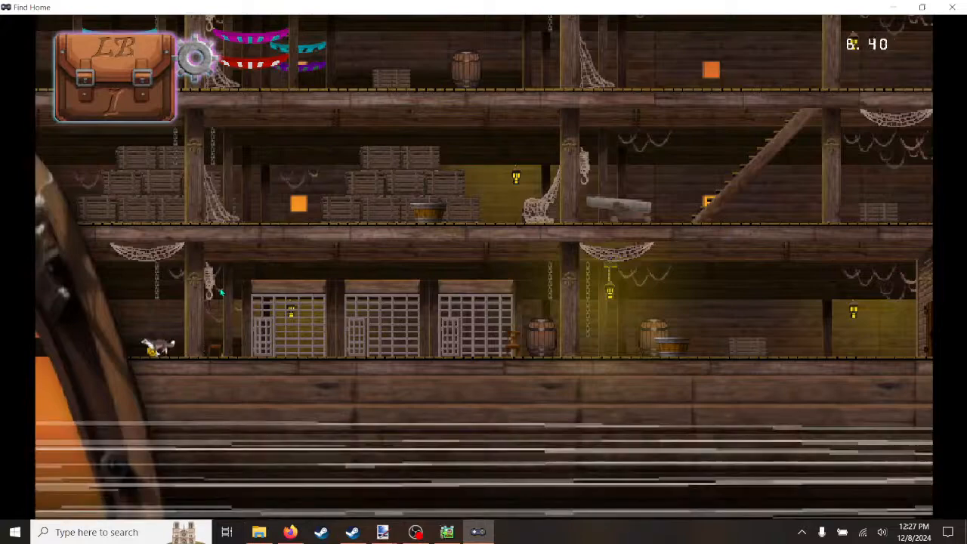
key(e)
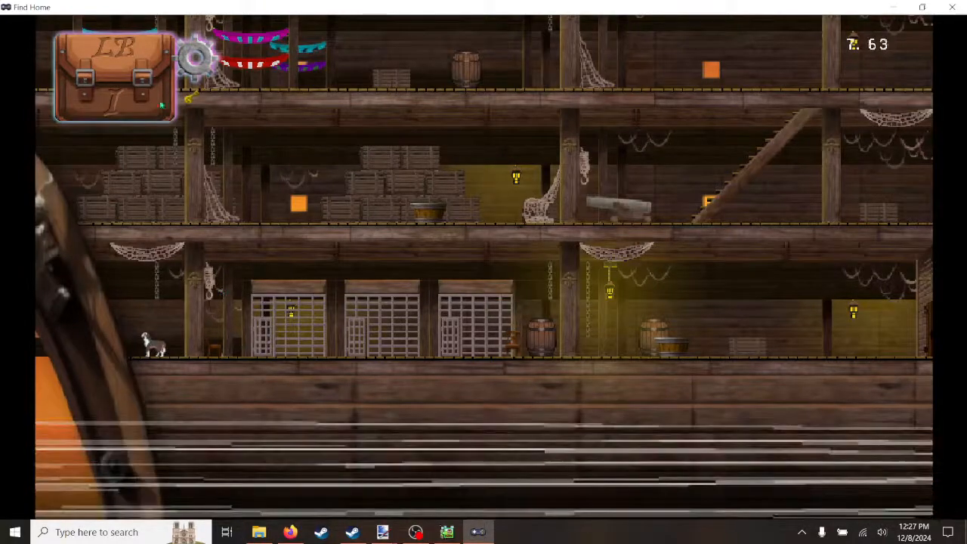
key(Right)
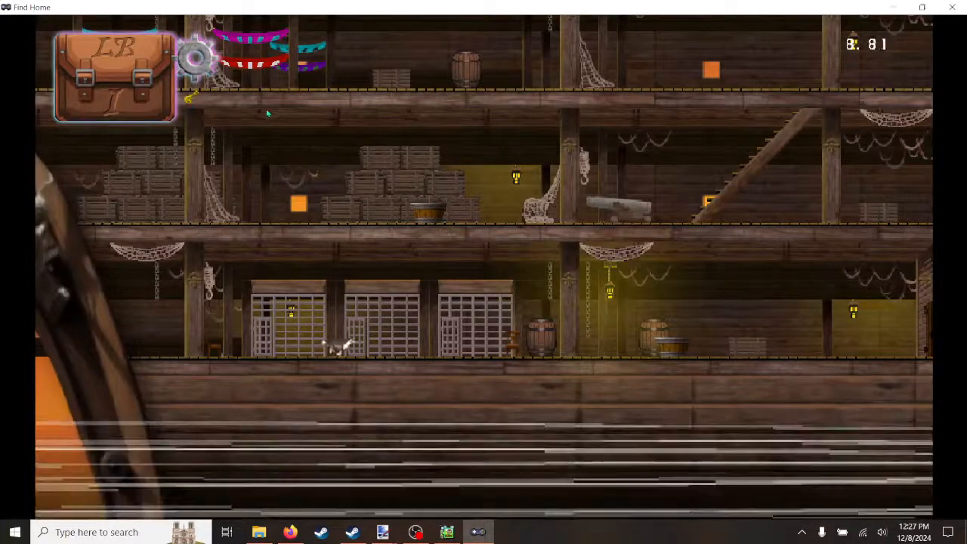
Step: Carry the key along the lowest deck to the wooden door, open it and pass back and forth through the doorway
key(Right)
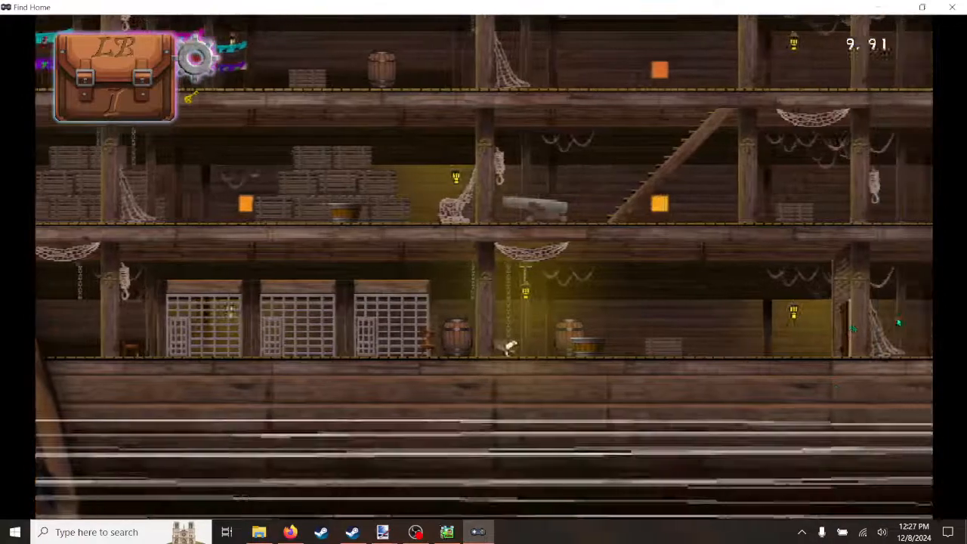
key(Right)
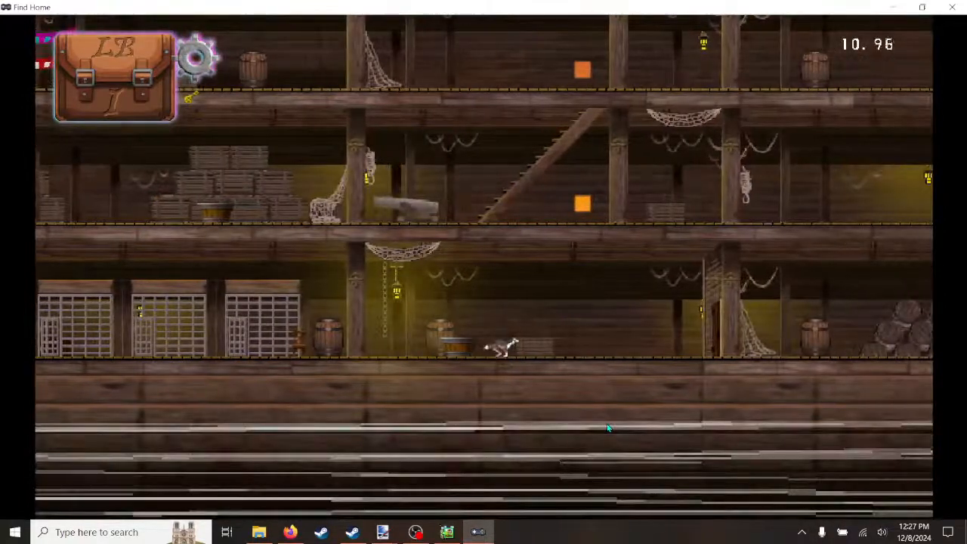
key(Right)
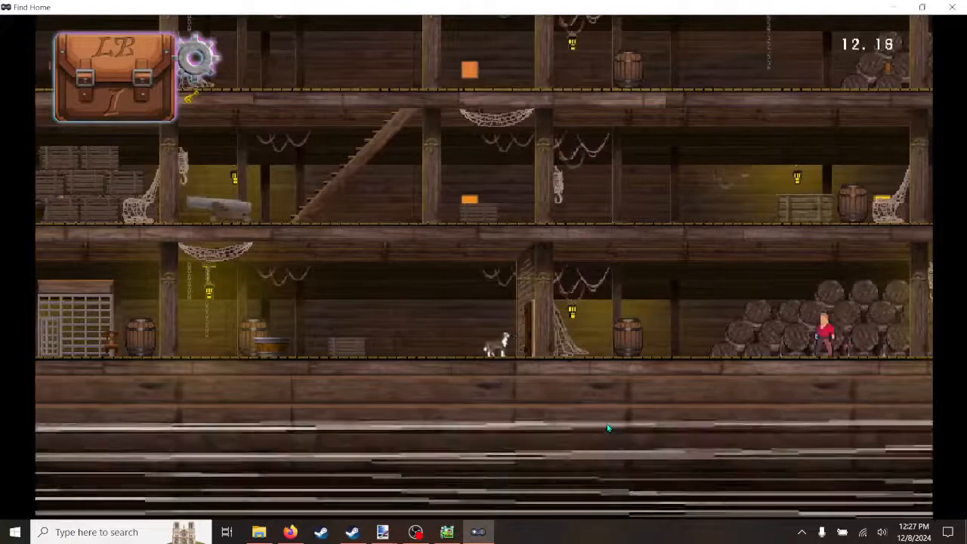
key(Right)
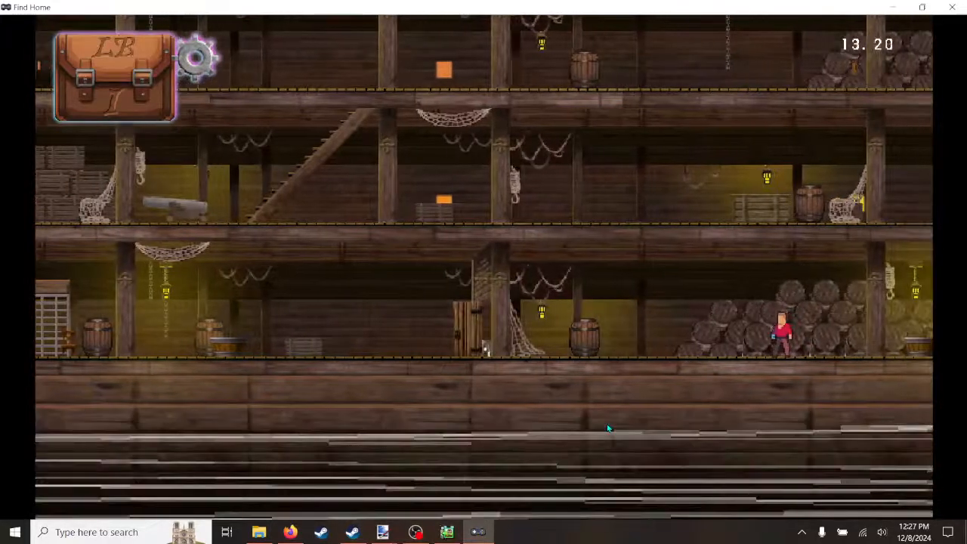
key(Left)
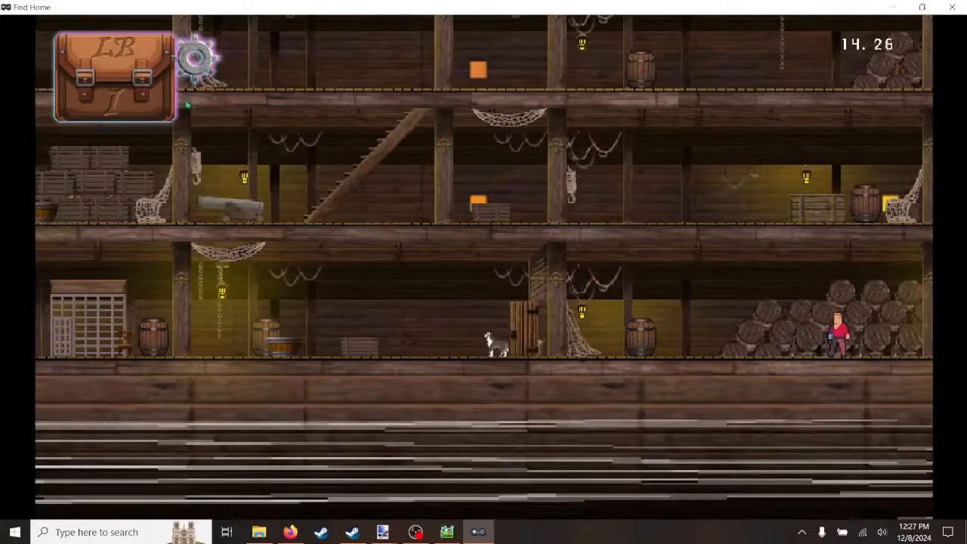
key(Right)
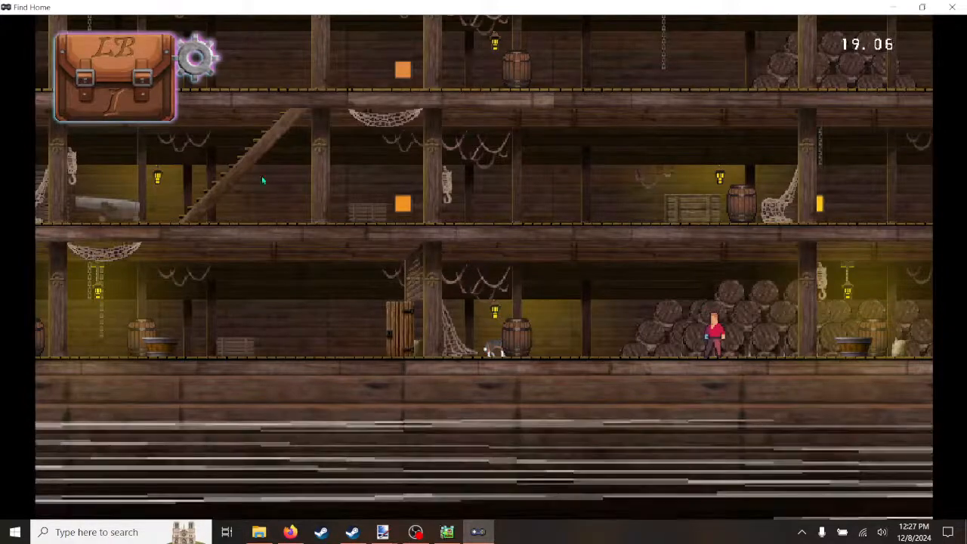
key(a)
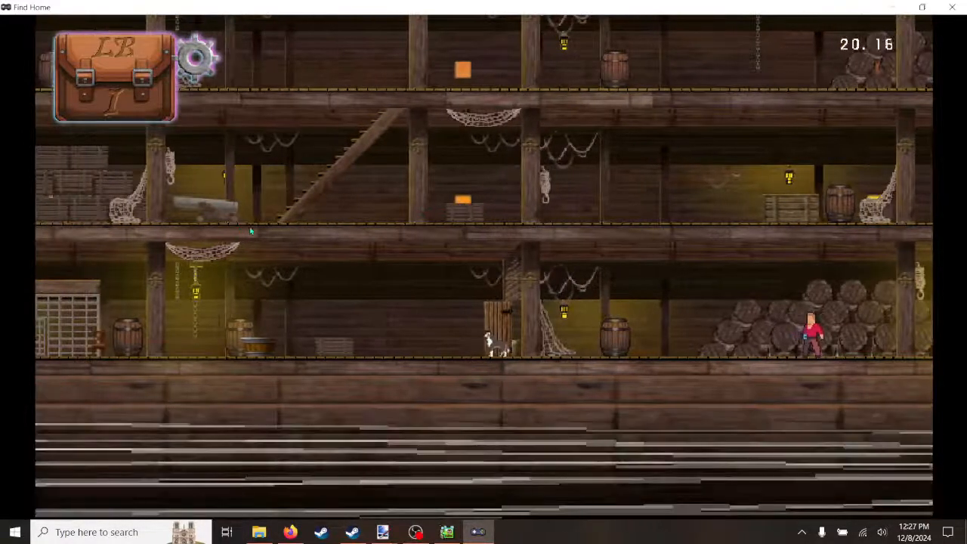
Step: Run the dog past the red-shirted enemy and the stacked crates, ride the swinging platform and drop back to the lowest deck
key(d)
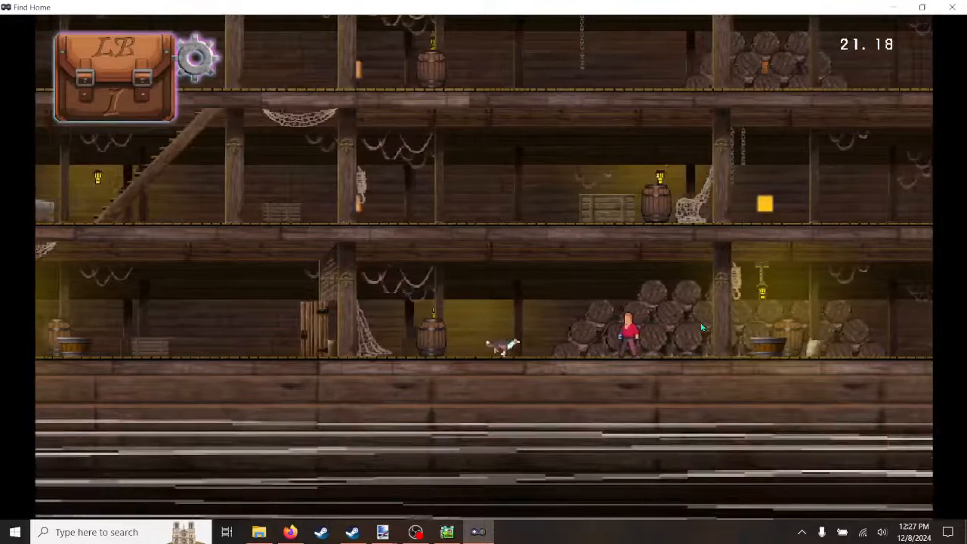
key(d)
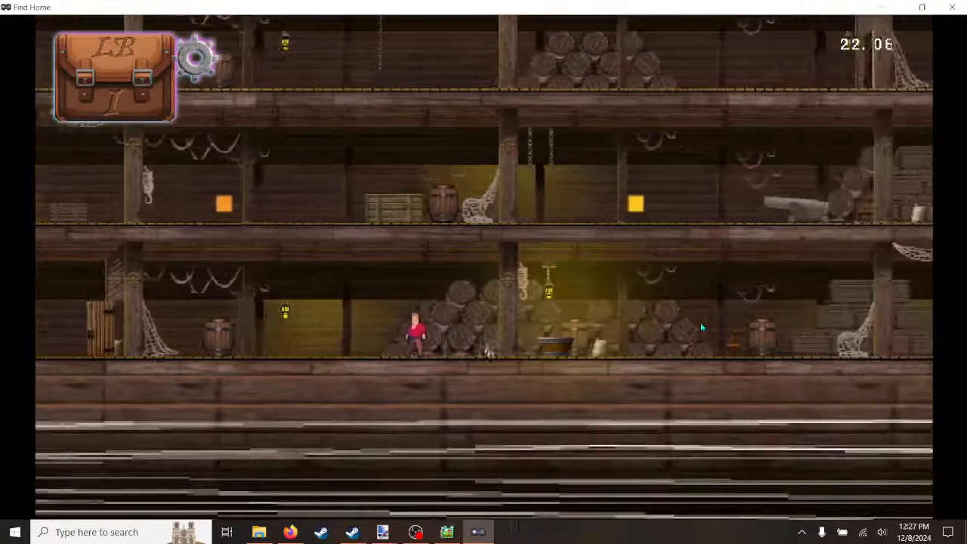
key(d)
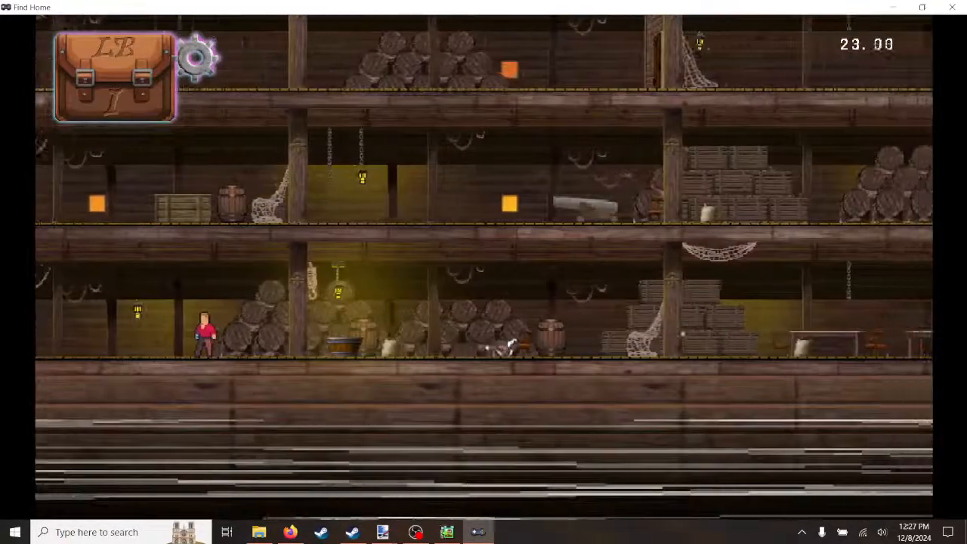
key(d)
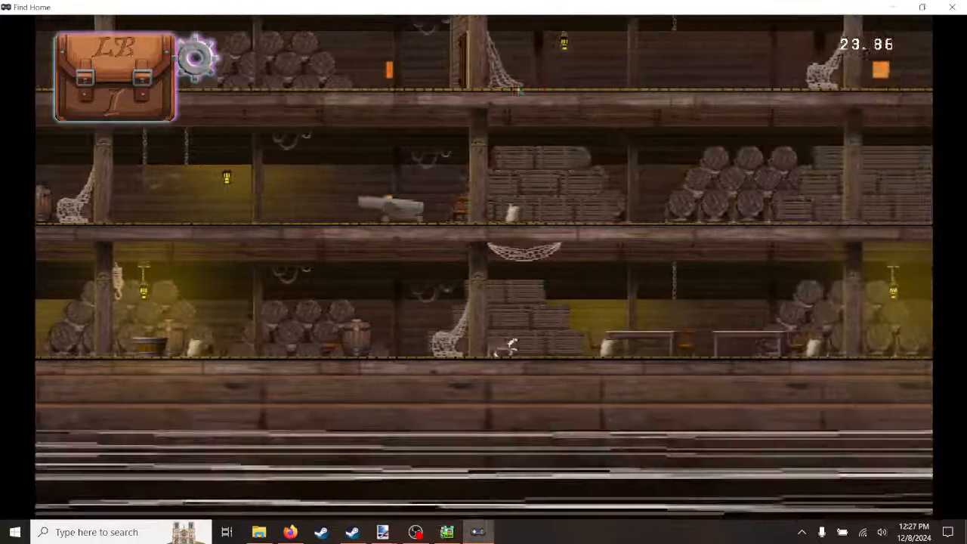
key(d)
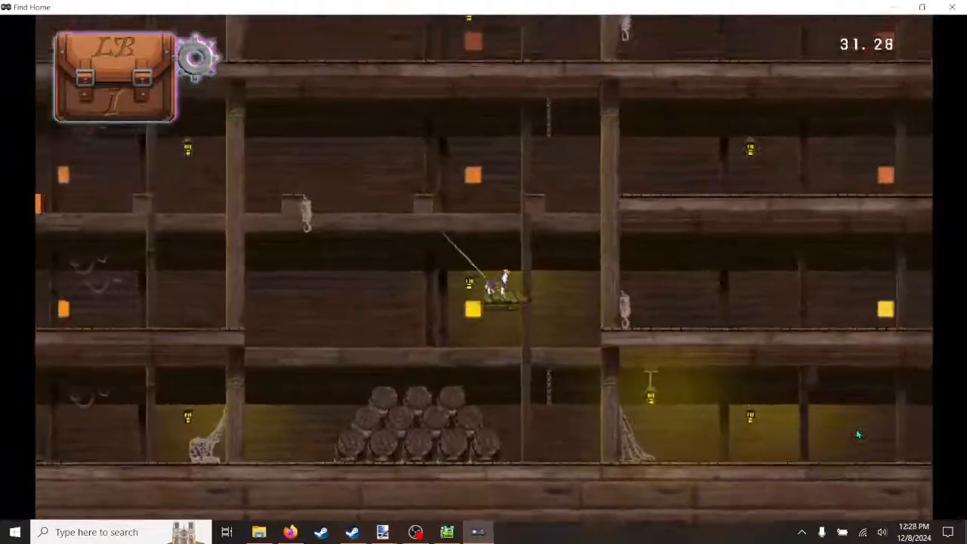
key(a)
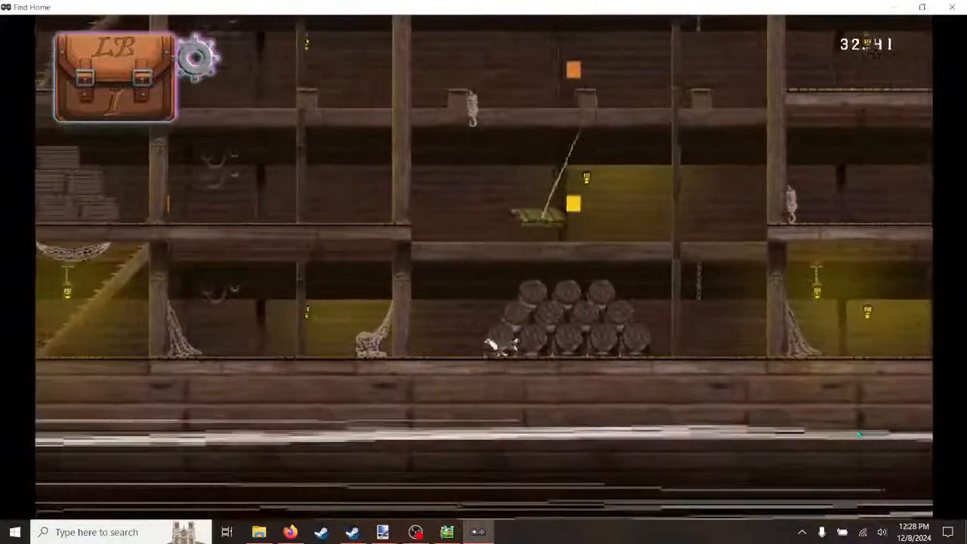
Step: Bring the dog back past the barrel stack and the enemy through the open wooden door
key(space)
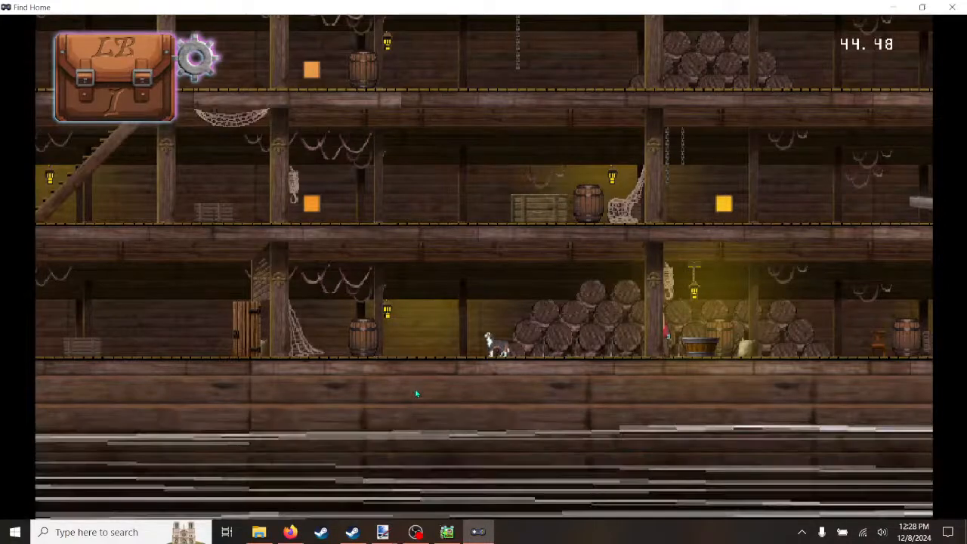
click(380, 335)
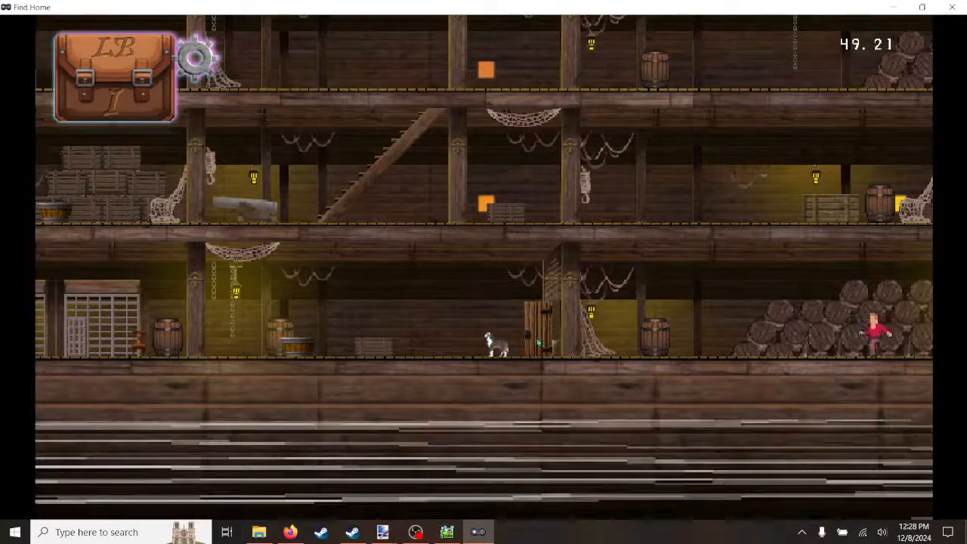
click(537, 342)
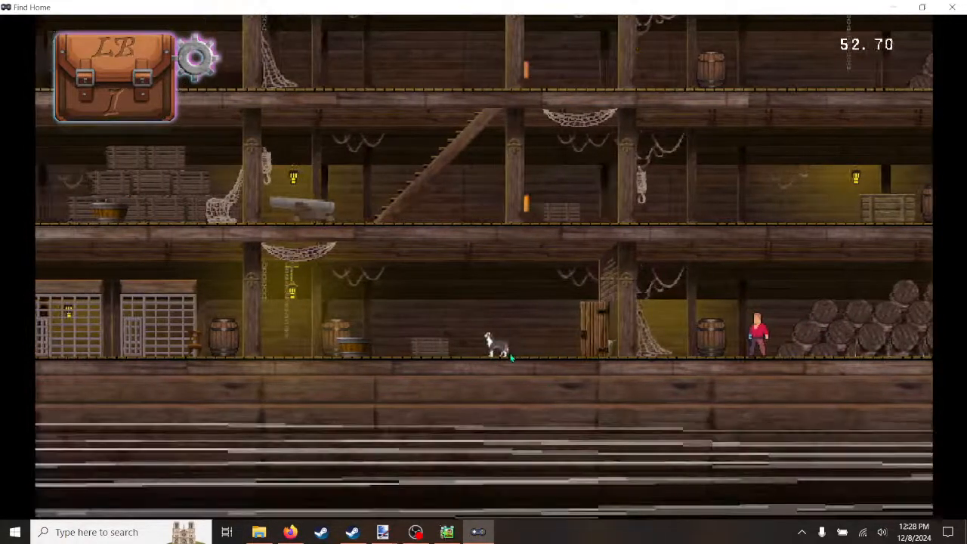
Step: Run the dog back to the three cages and move along them to test their gates opening
key(a)
key(a)
key(space)
key(a)
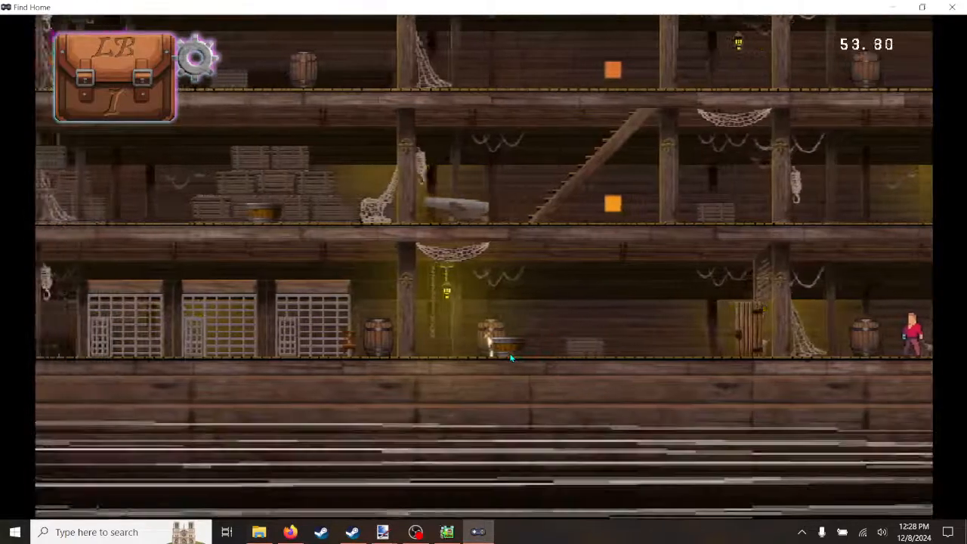
key(a)
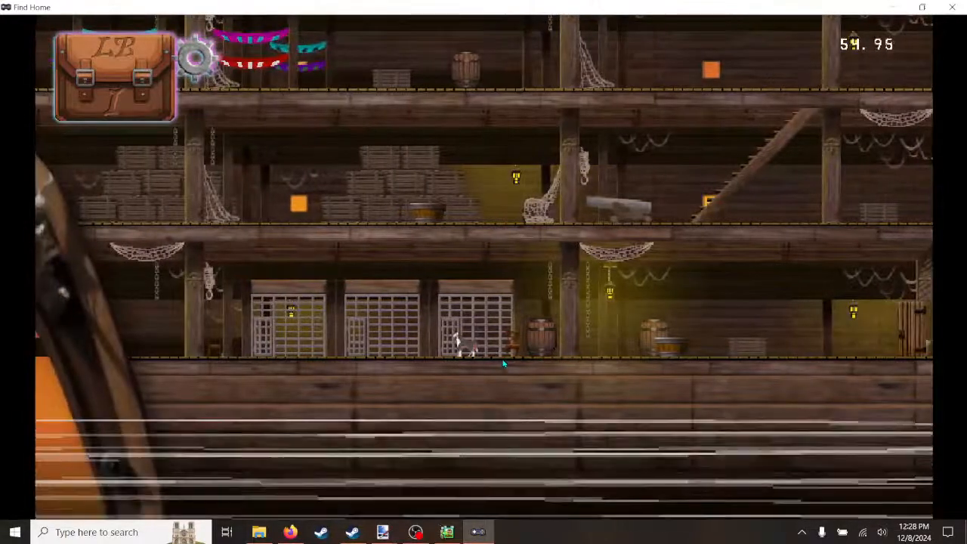
key(a)
key(a)
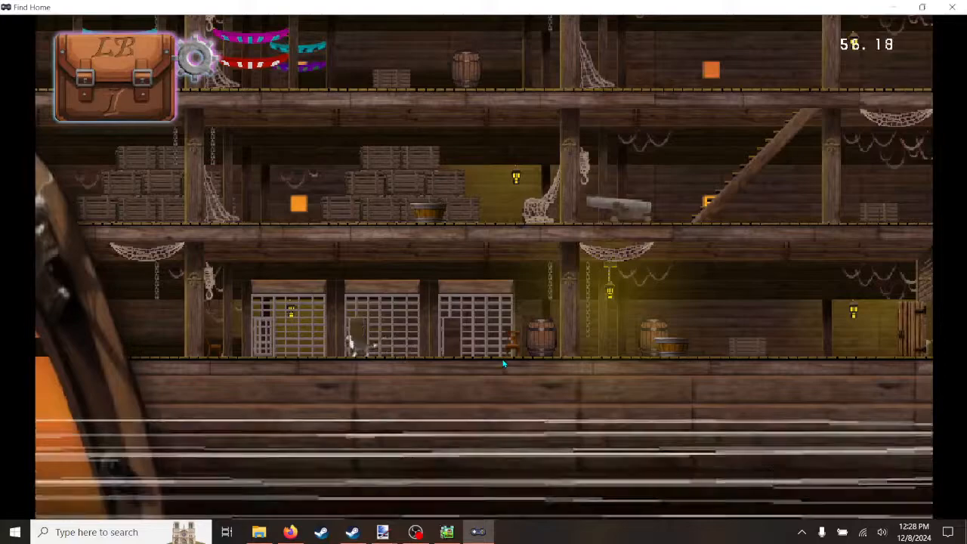
key(a)
key(d)
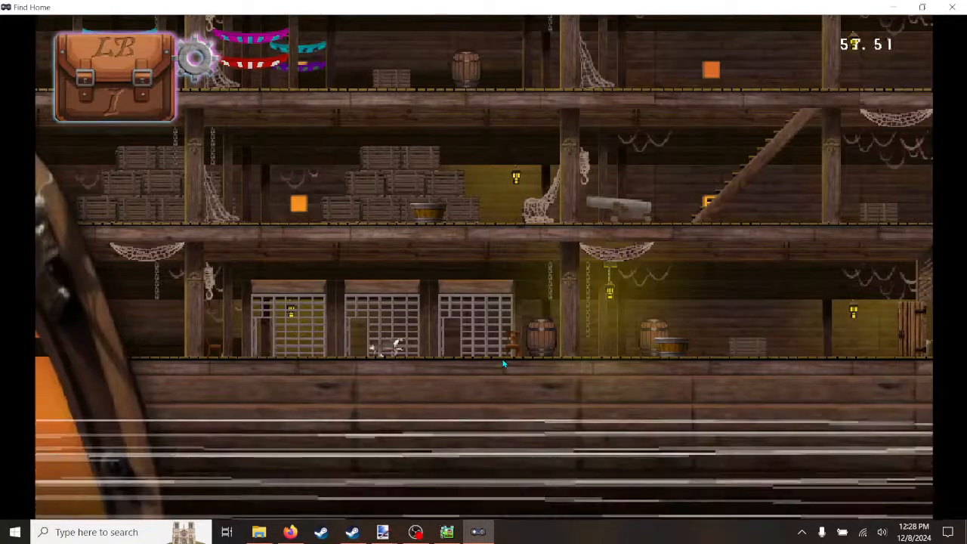
Step: Pass the cages again to check their gates closing, run to the hanging lantern and return to the cages
key(a)
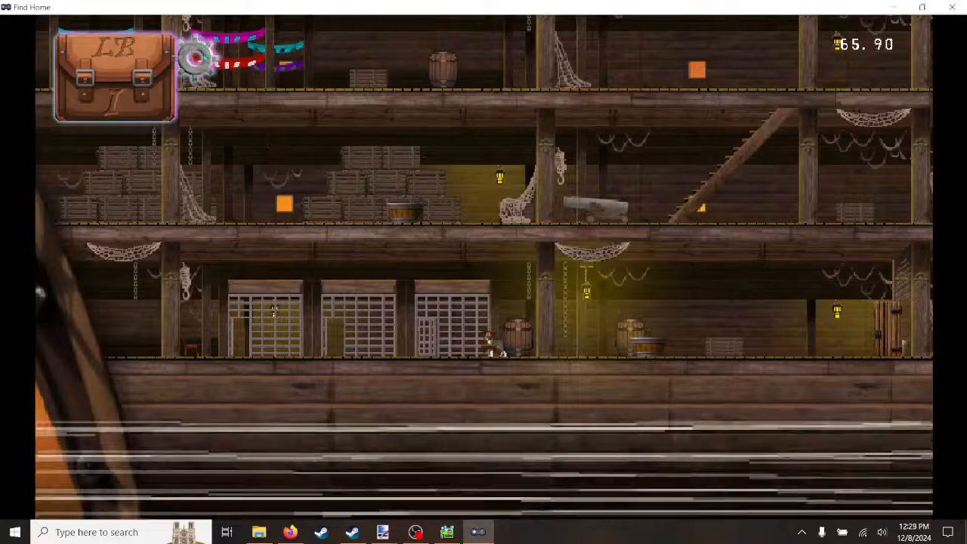
key(a)
key(d)
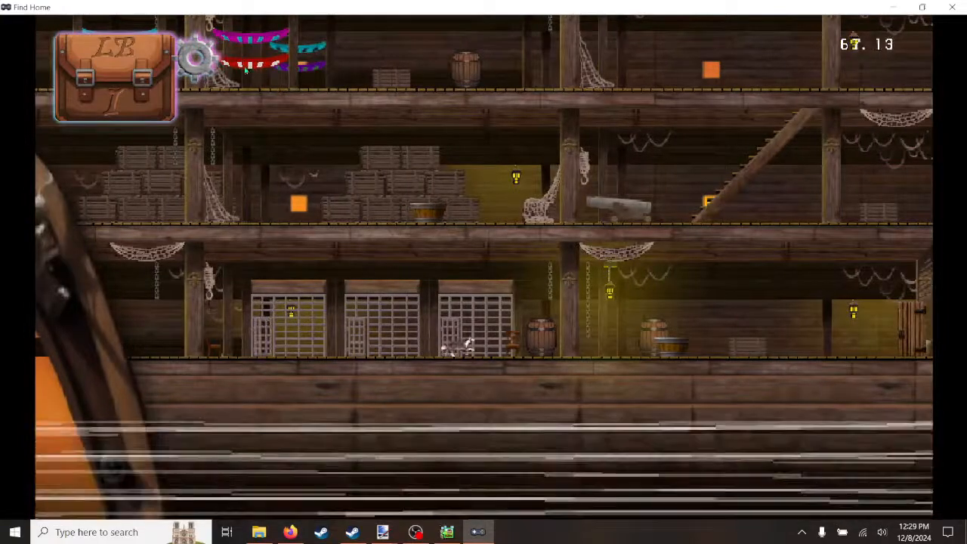
key(d)
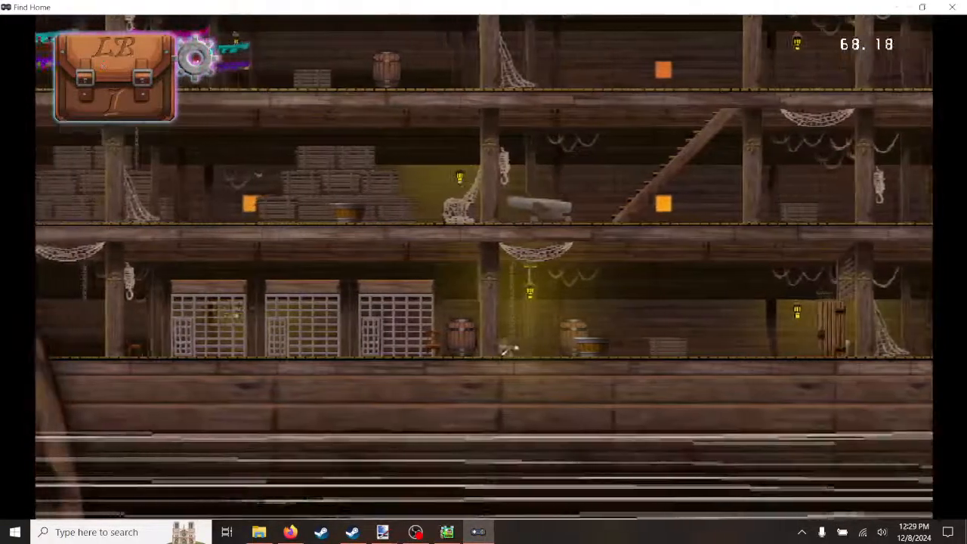
key(a)
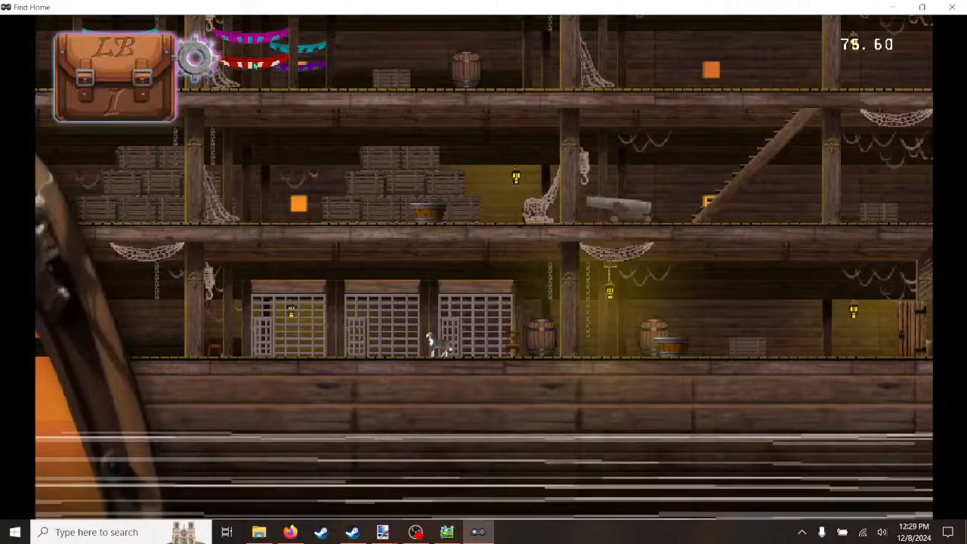
key(d)
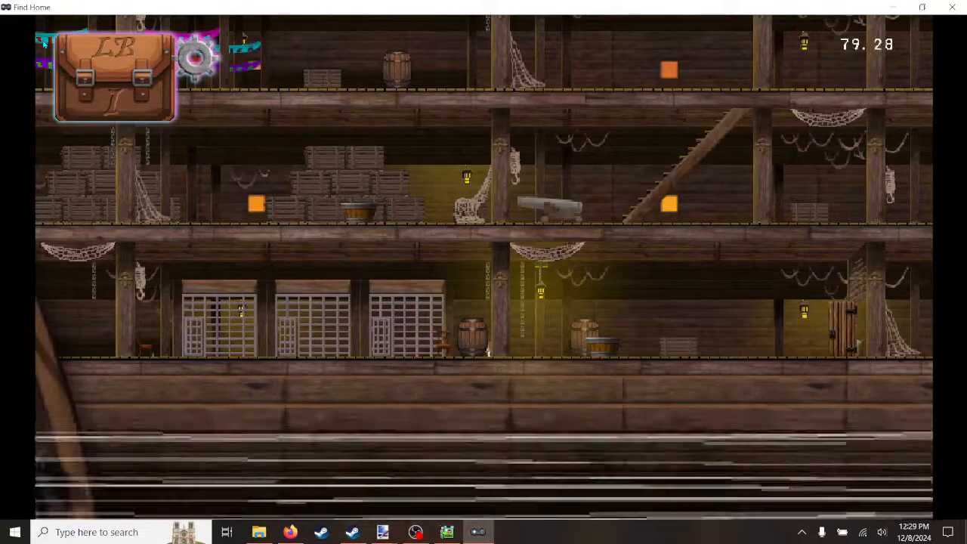
key(d)
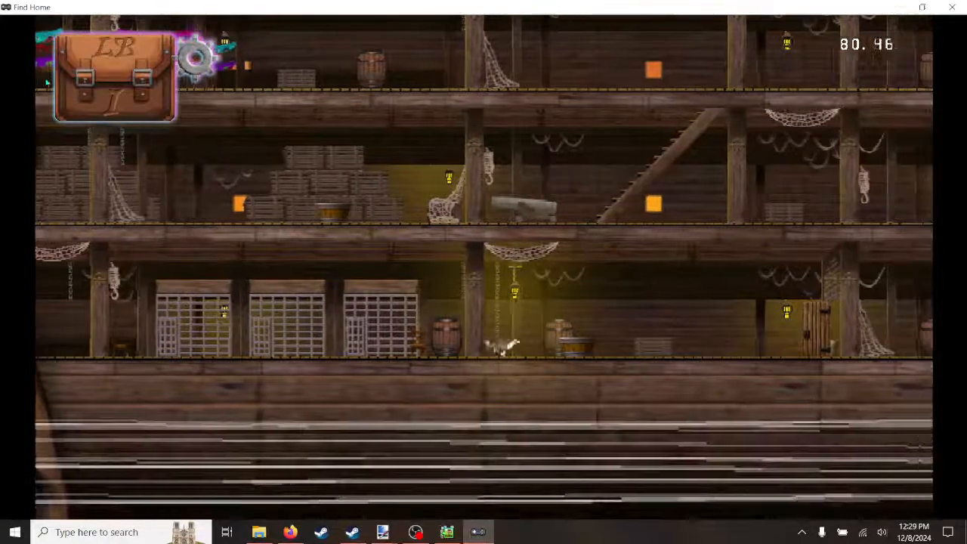
key(a)
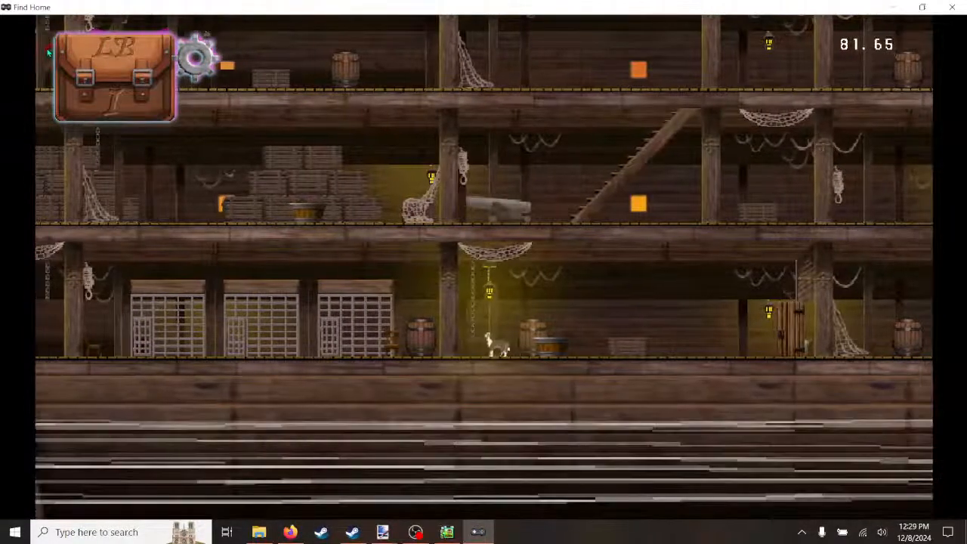
key(d)
key(a)
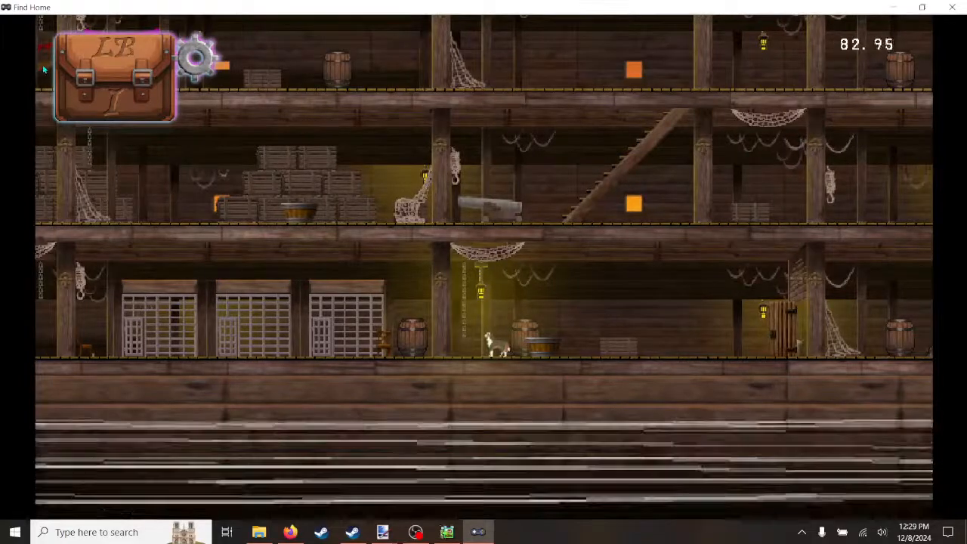
key(a)
key(d)
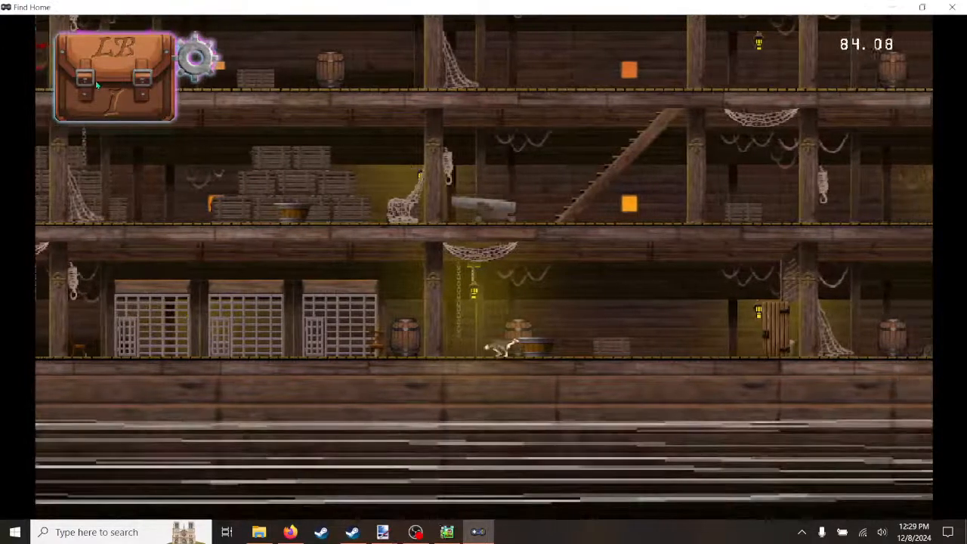
key(a)
key(a)
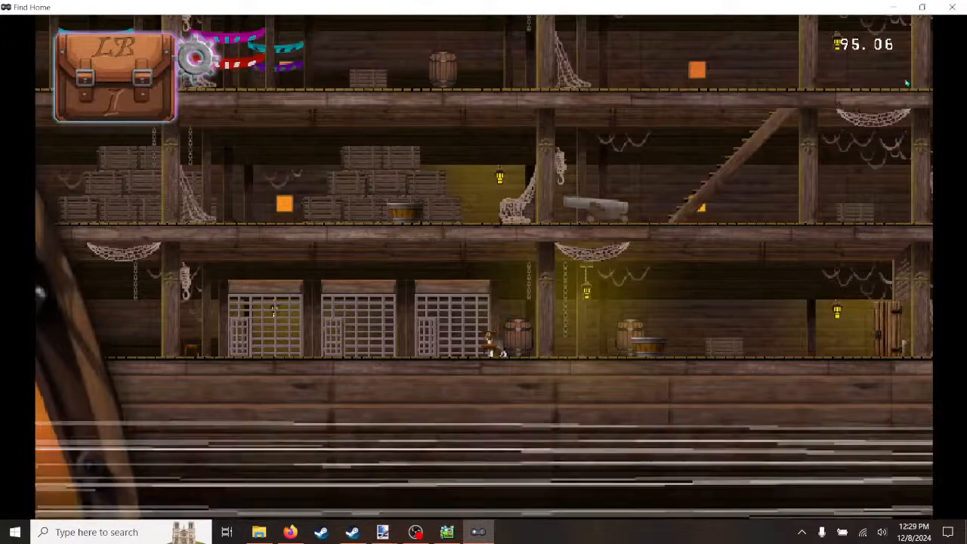
Step: End the ship1 test play and switch to the castleset01.png tileset in paint.net
click(953, 9)
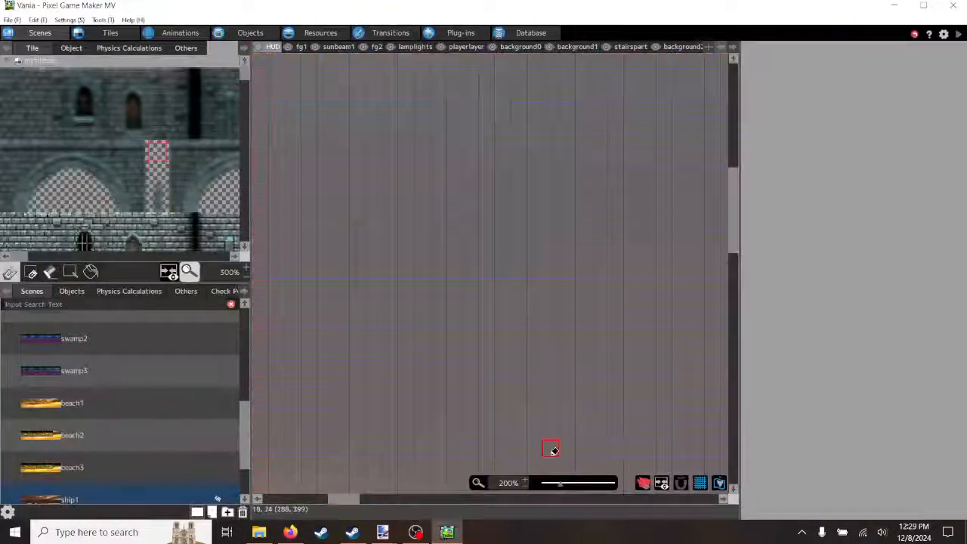
mouse_move(383, 534)
click(478, 488)
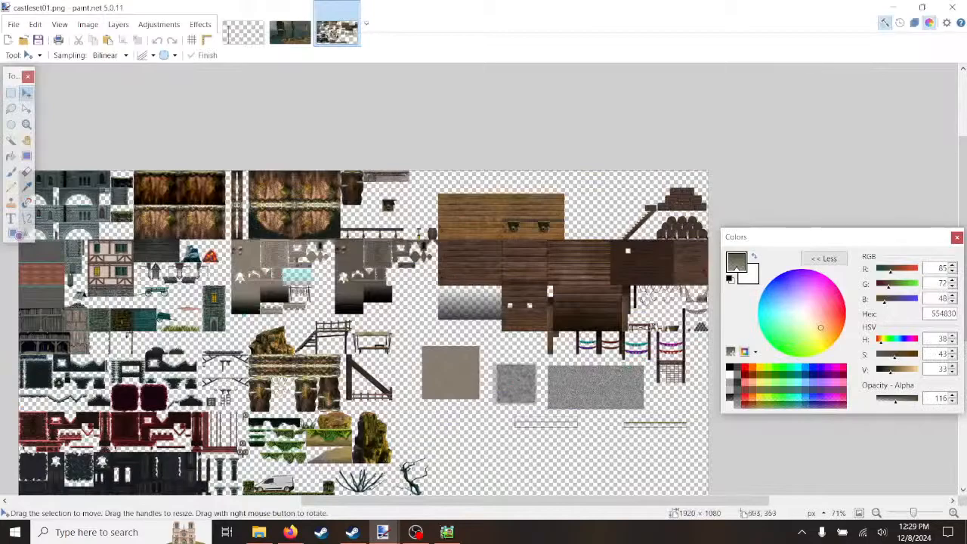
Step: Examine the castle, house, cliff and dungeon tiles in castleset01.png, and close the neighbouring scene image
scroll(106, 450, up, 3)
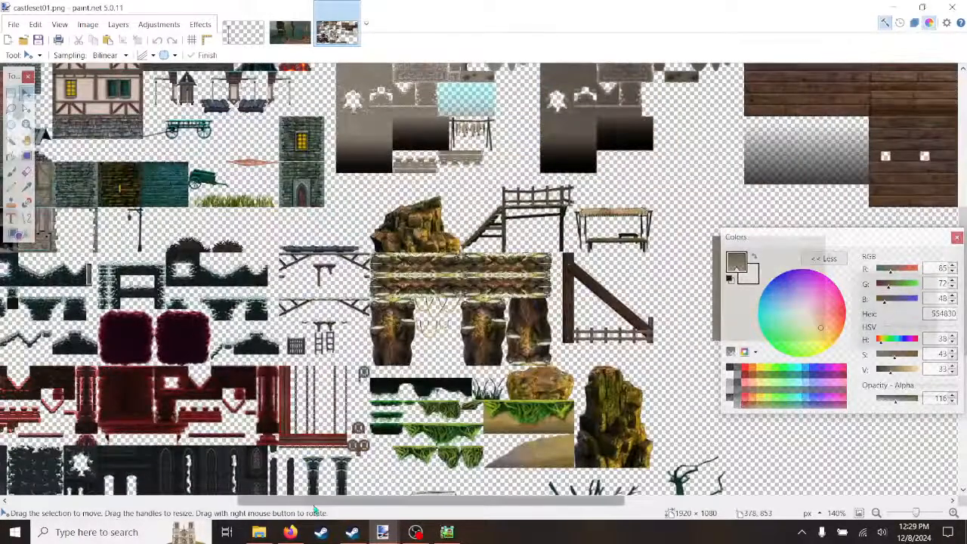
drag(315, 506, 183, 505)
scroll(320, 430, up, 1)
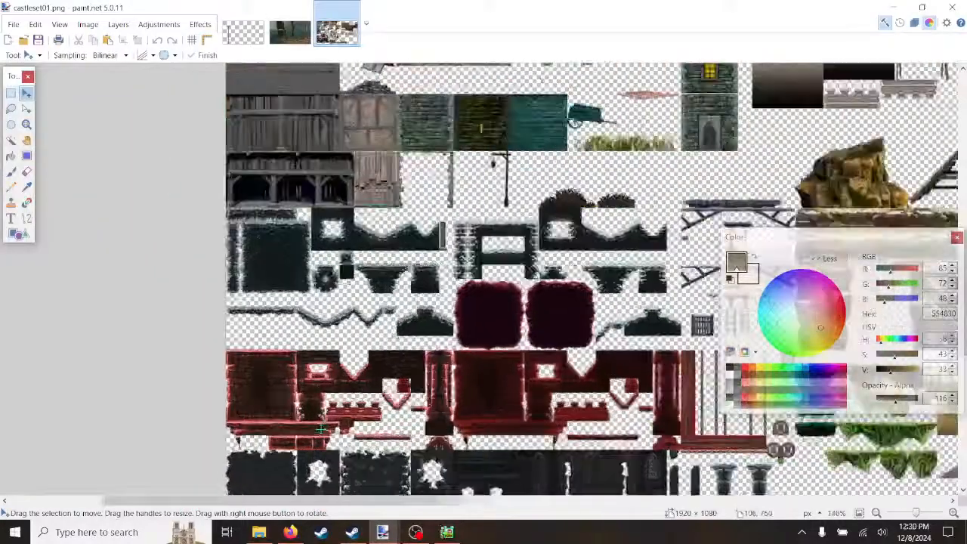
scroll(320, 429, up, 1)
scroll(276, 371, up, 1)
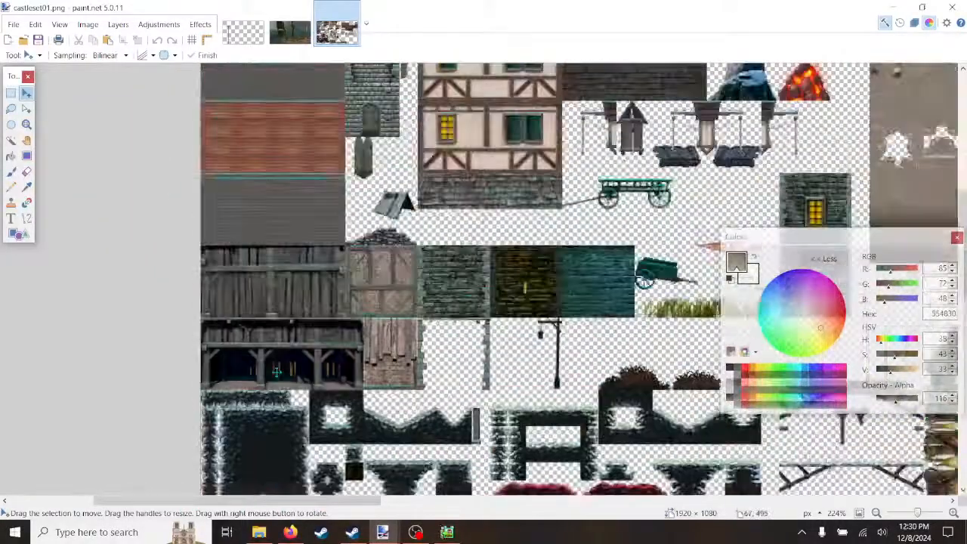
scroll(277, 371, up, 3)
scroll(277, 371, up, 2)
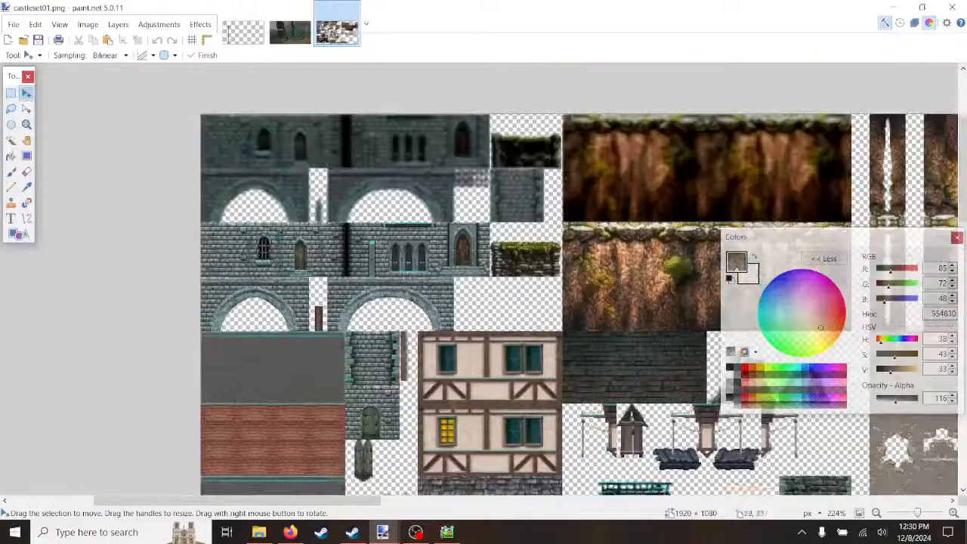
scroll(261, 276, up, 2)
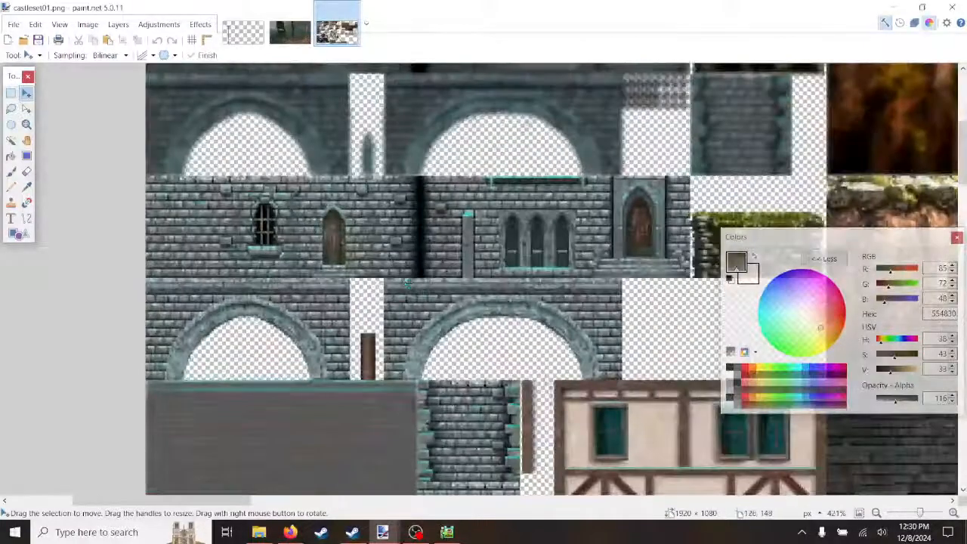
scroll(408, 283, down, 5)
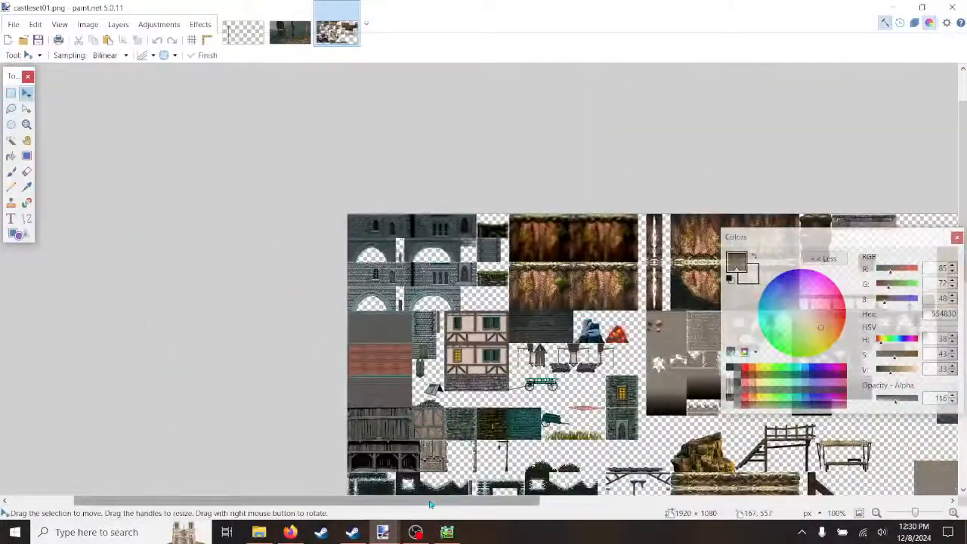
drag(431, 504, 556, 504)
scroll(476, 376, down, 4)
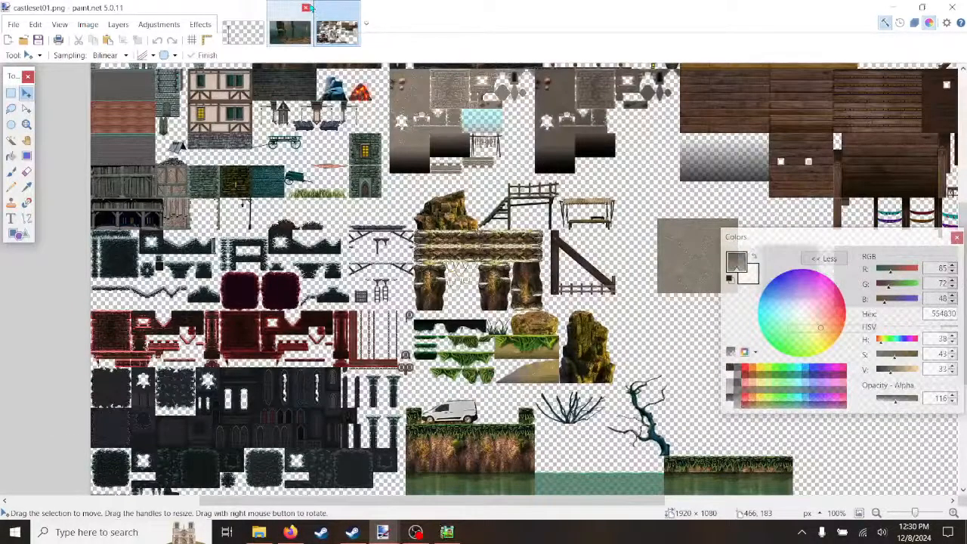
click(306, 6)
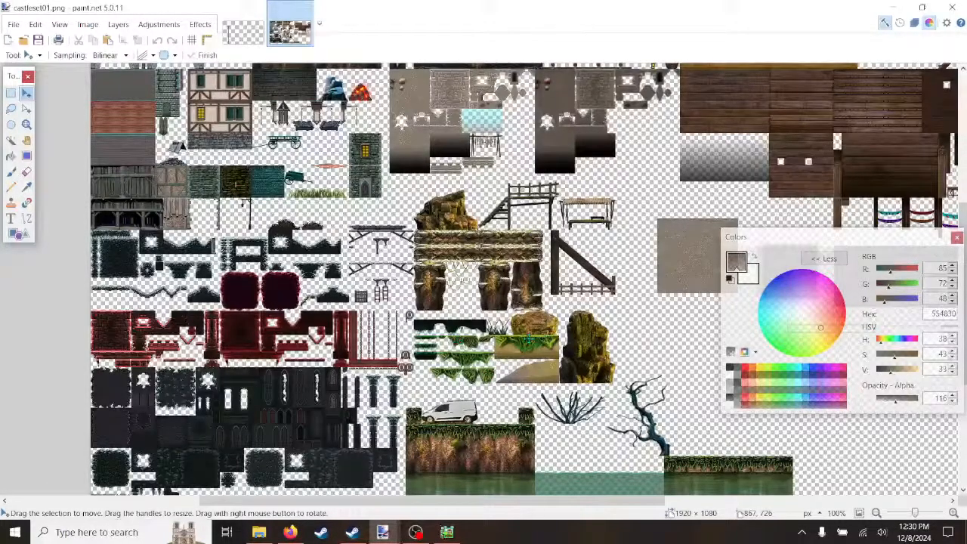
Step: Open bigtree0.png from the mypixel folder to inspect its trunk and red foliage, and close the image
click(259, 532)
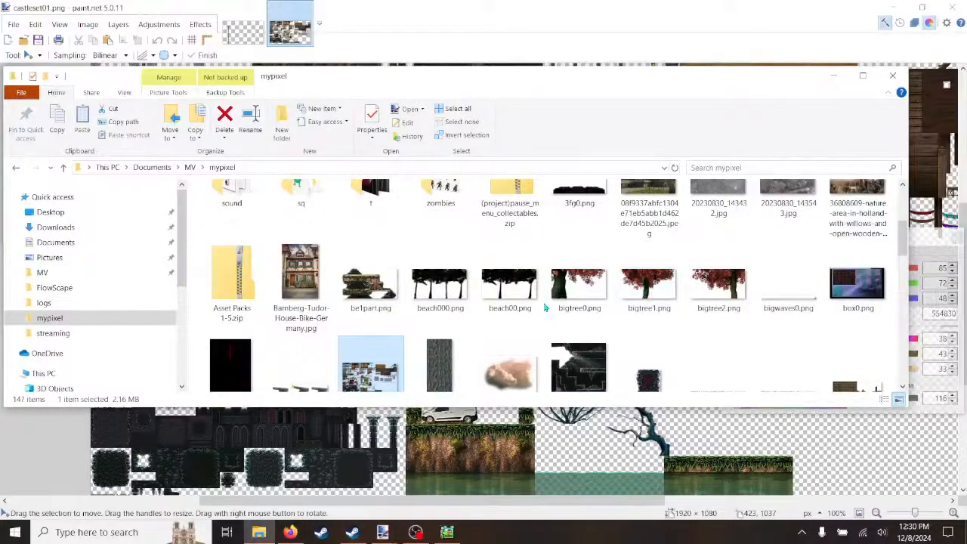
click(580, 292)
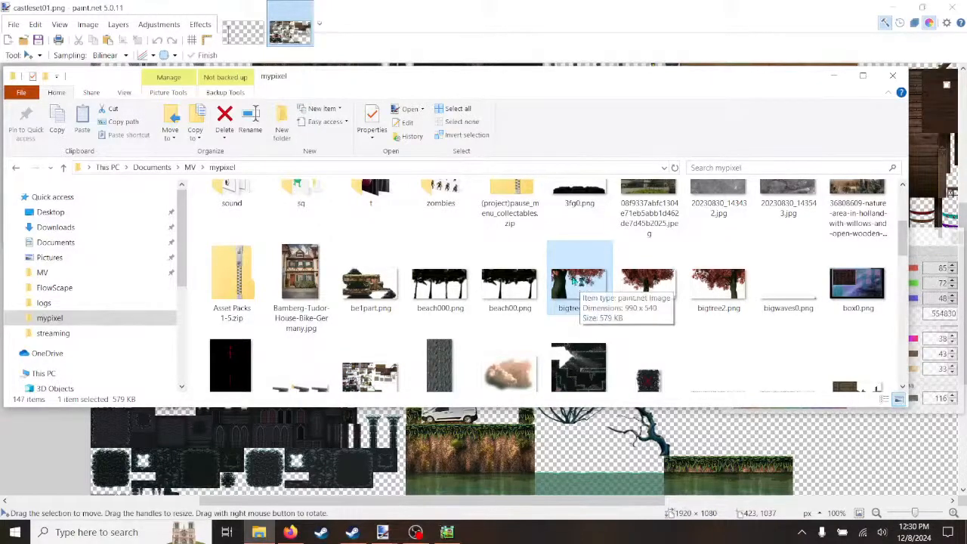
double_click(582, 281)
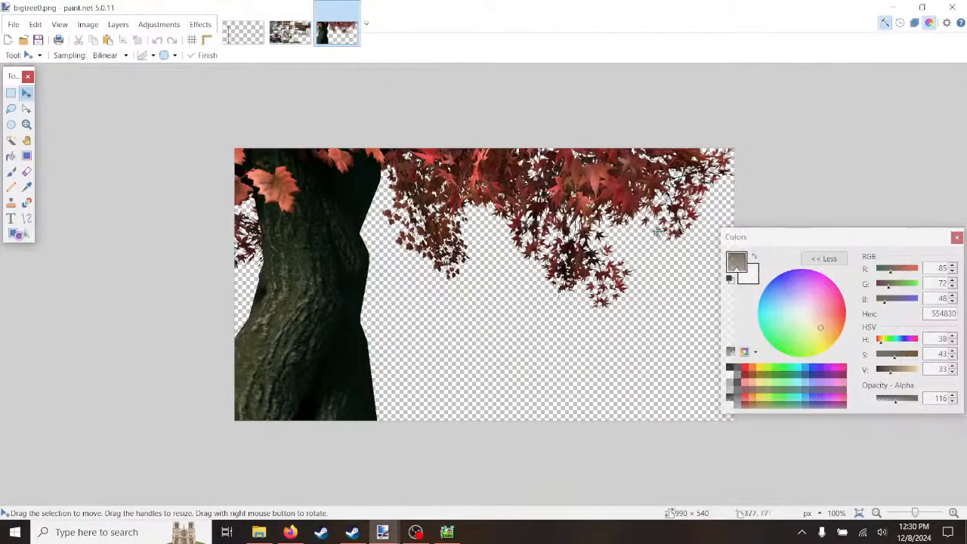
click(352, 7)
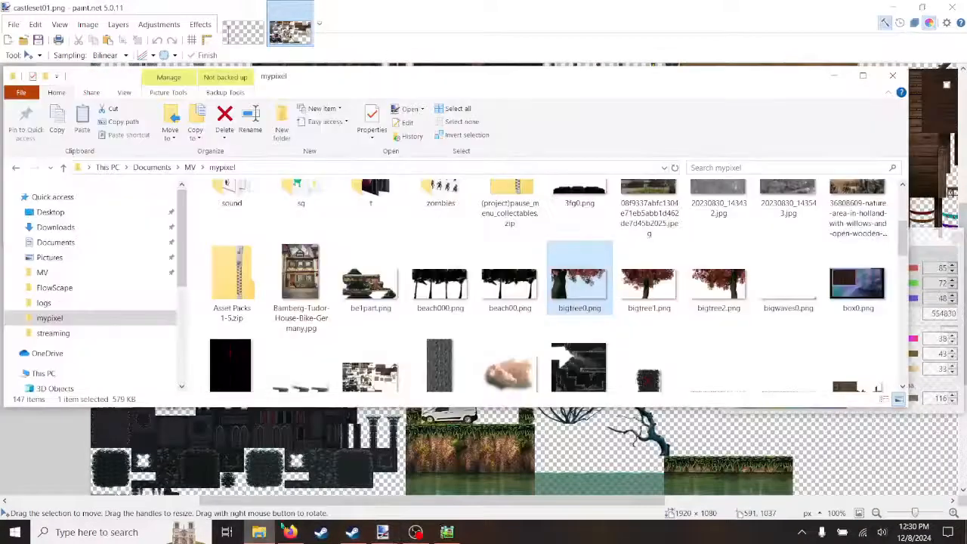
Step: Look through the artwork thumbnails in the mypixel folder, from the big trees to the ship and paper images
click(258, 532)
scroll(522, 321, down, 1)
scroll(522, 321, down, 1)
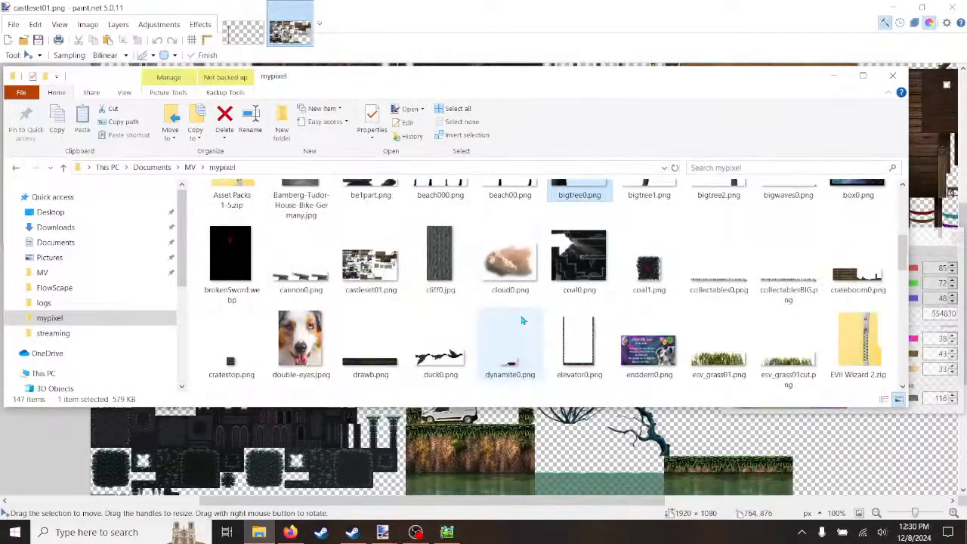
scroll(536, 314, down, 1)
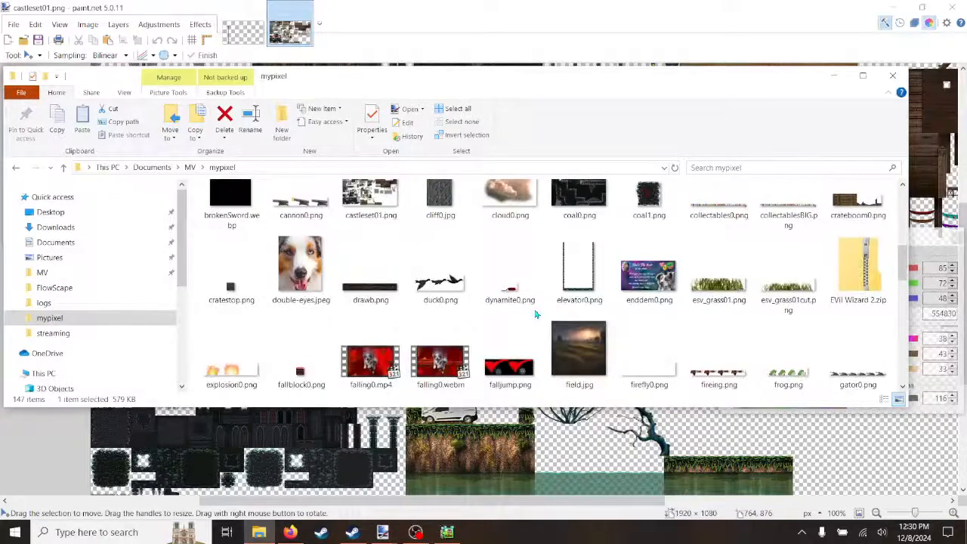
scroll(535, 314, down, 1)
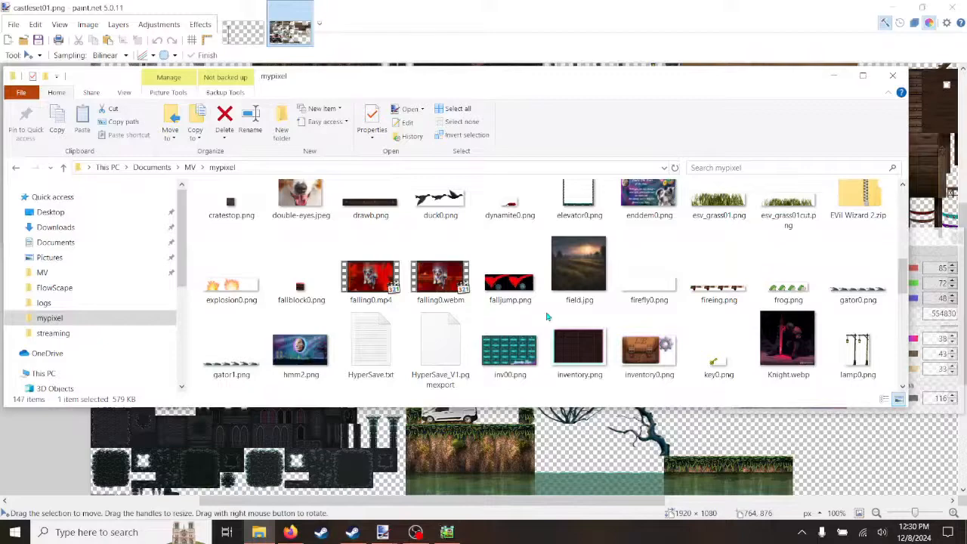
scroll(548, 317, down, 2)
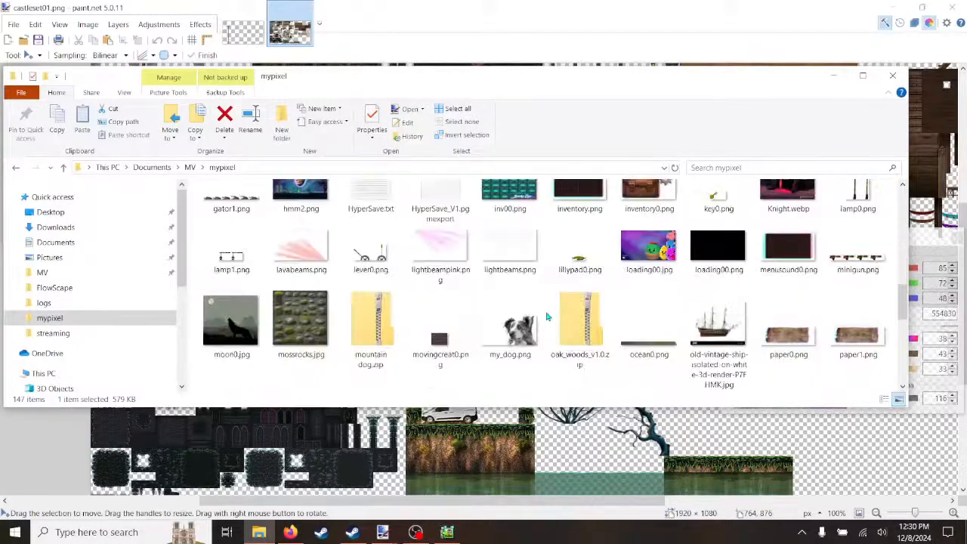
scroll(548, 317, up, 6)
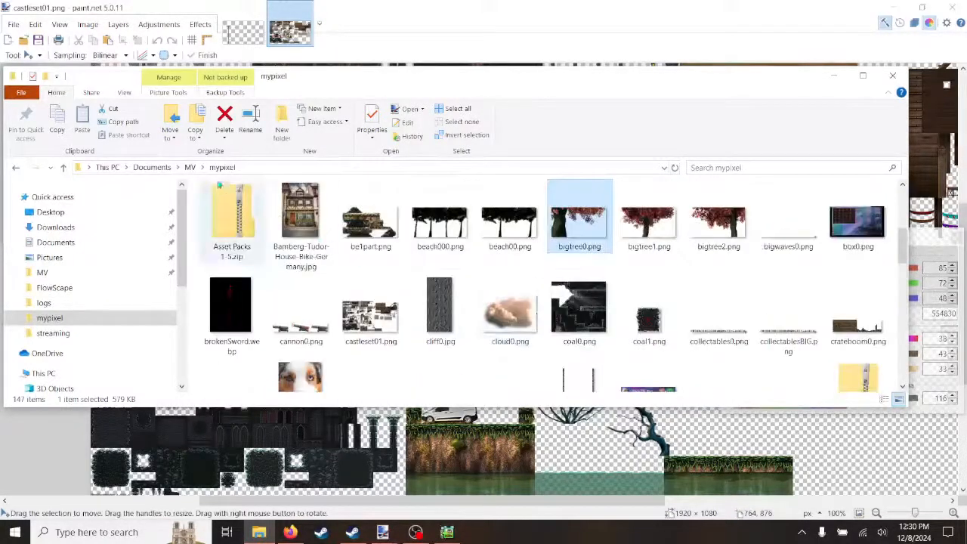
Step: Open 2.png from the MV folder's The Dawn > Layers subfolder to view the red sky background, and close it
click(189, 167)
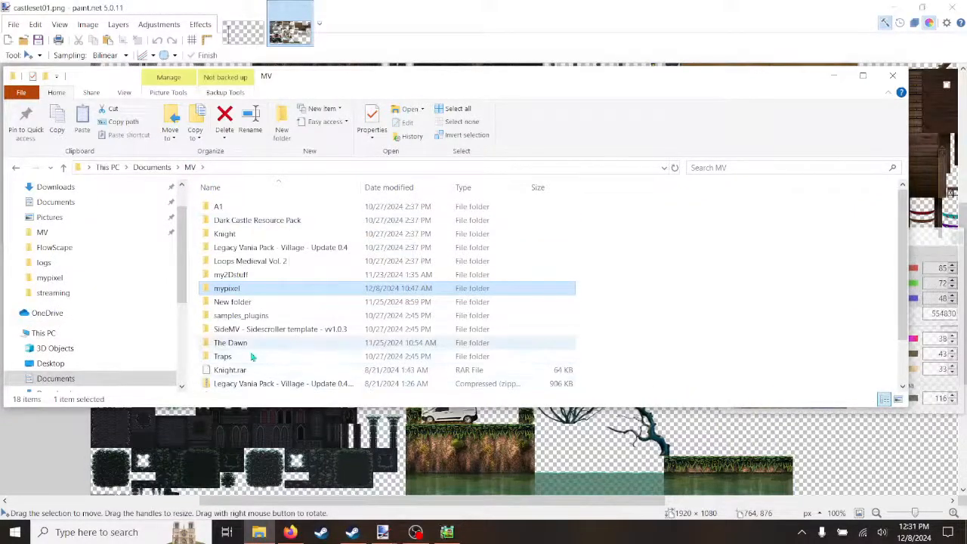
double_click(227, 344)
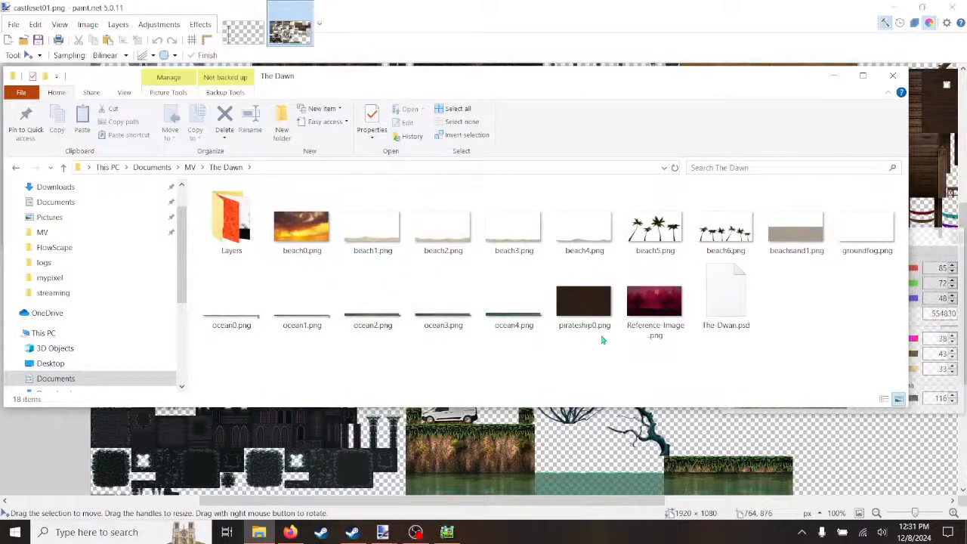
double_click(232, 223)
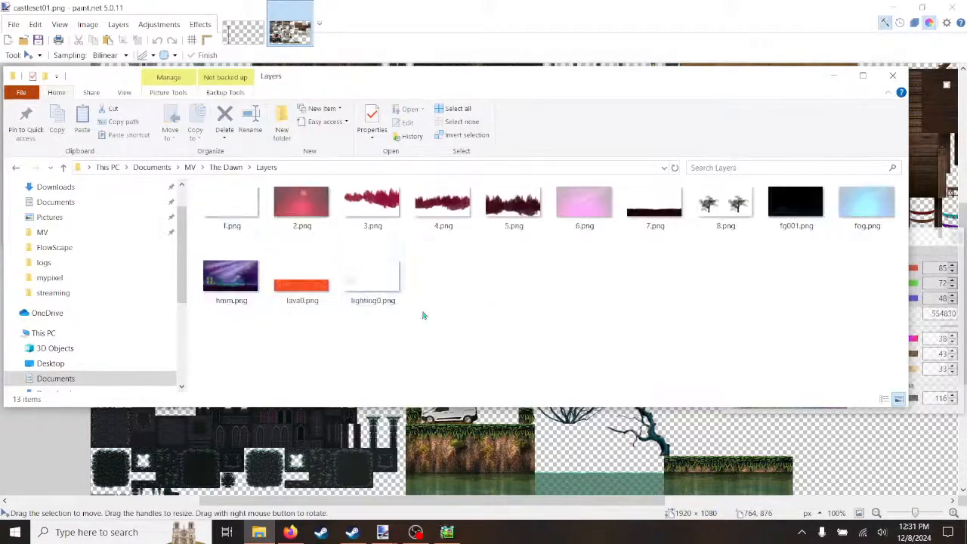
double_click(306, 199)
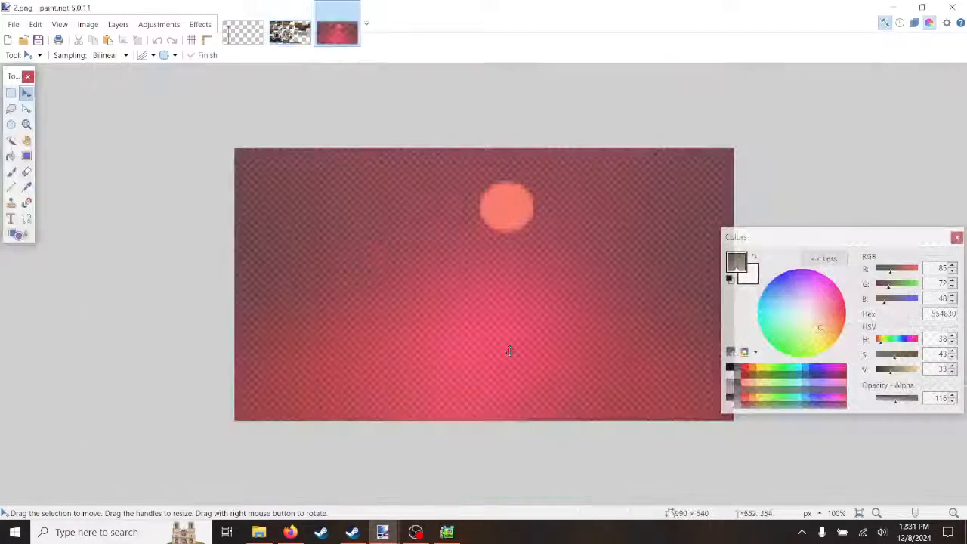
click(353, 7)
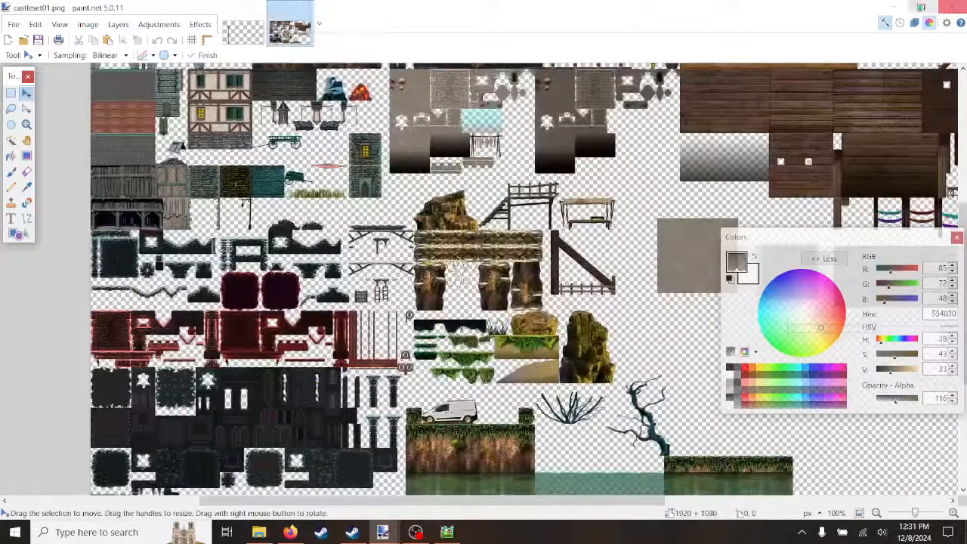
Step: Minimize paint.net, preview 3.png from the Layers folder in the photo viewer, and close the preview
click(893, 6)
click(379, 213)
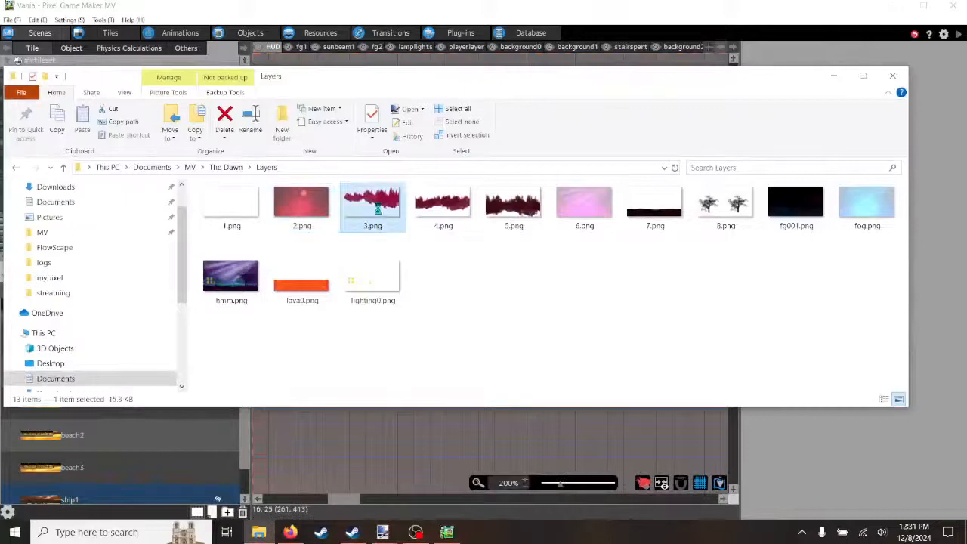
right_click(386, 221)
click(346, 214)
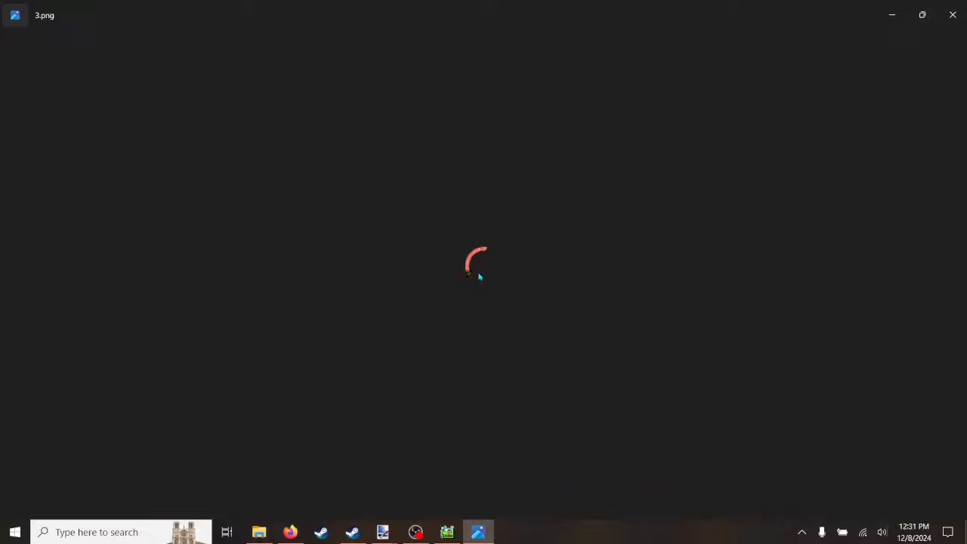
click(953, 17)
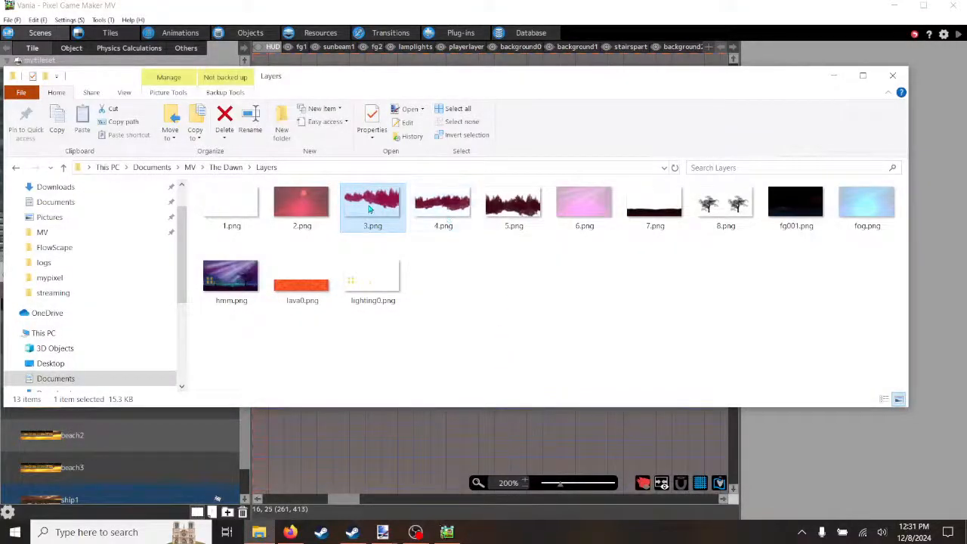
Step: Go through the 4.png to 8.png background layers in the Layers folder, and close the folder window
click(455, 213)
click(523, 217)
click(593, 212)
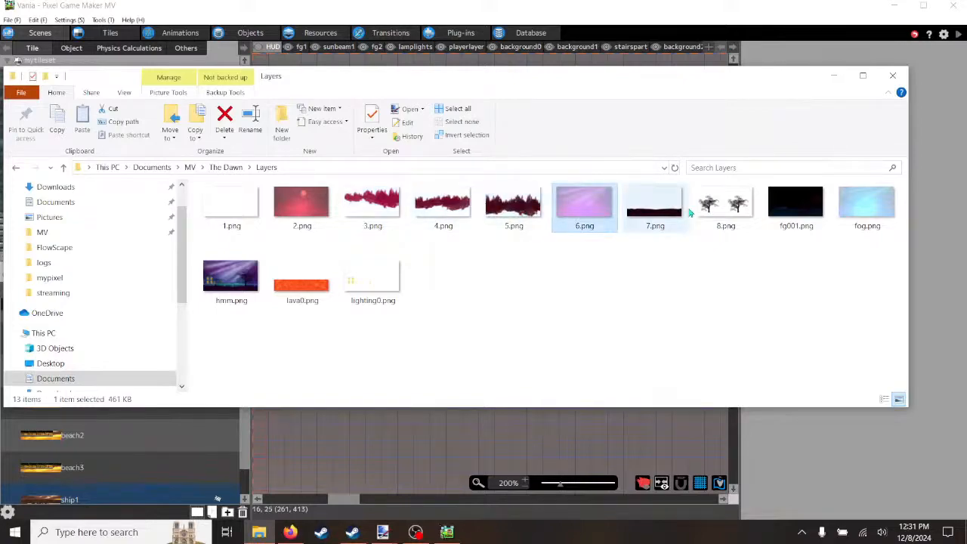
click(686, 212)
click(721, 212)
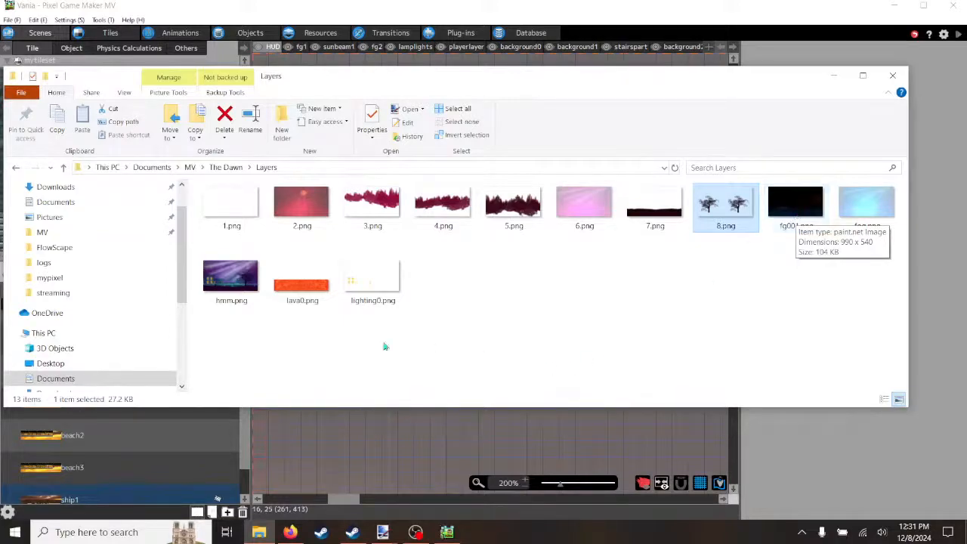
click(893, 76)
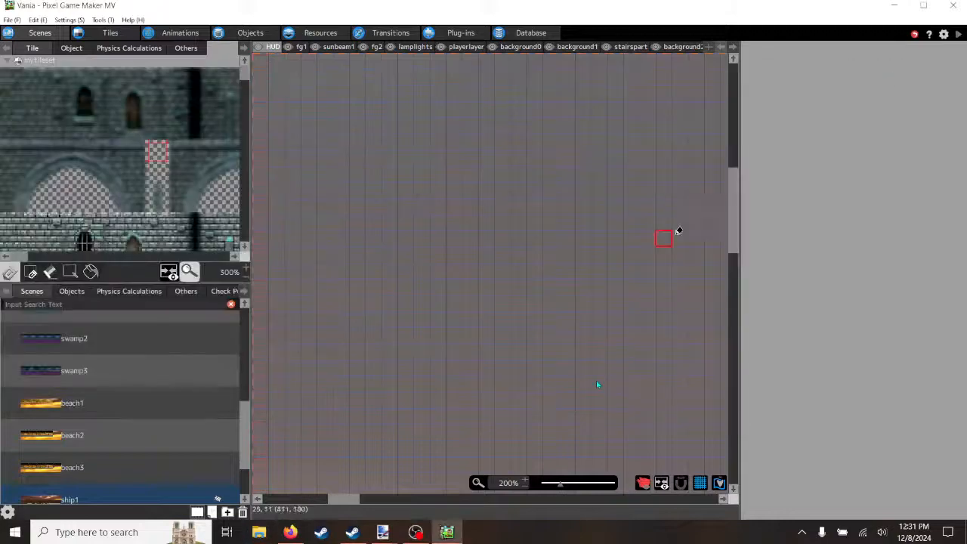
Step: Survey the ship1 scene in Pixel Game Maker MV, from its full width to the decks at its starting edge
scroll(514, 375, down, 5)
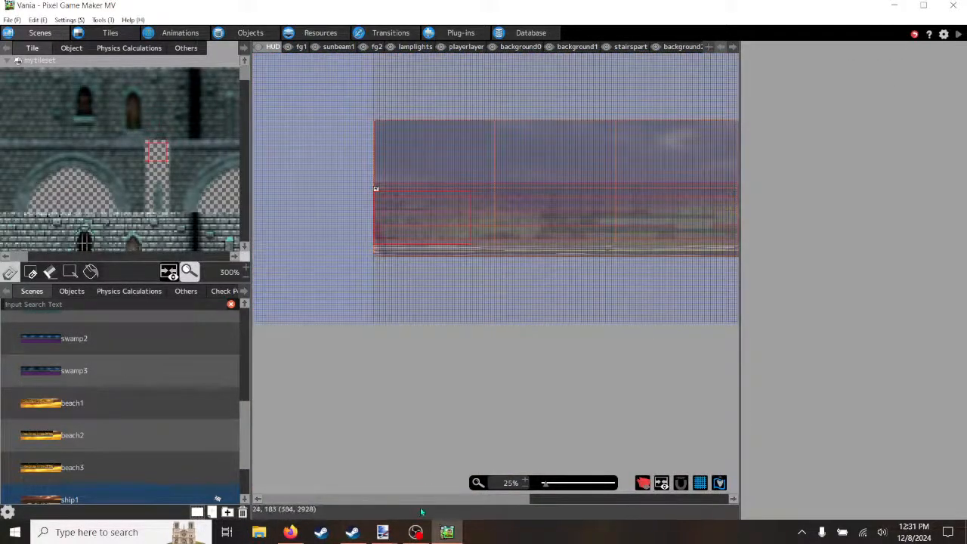
drag(431, 500, 505, 510)
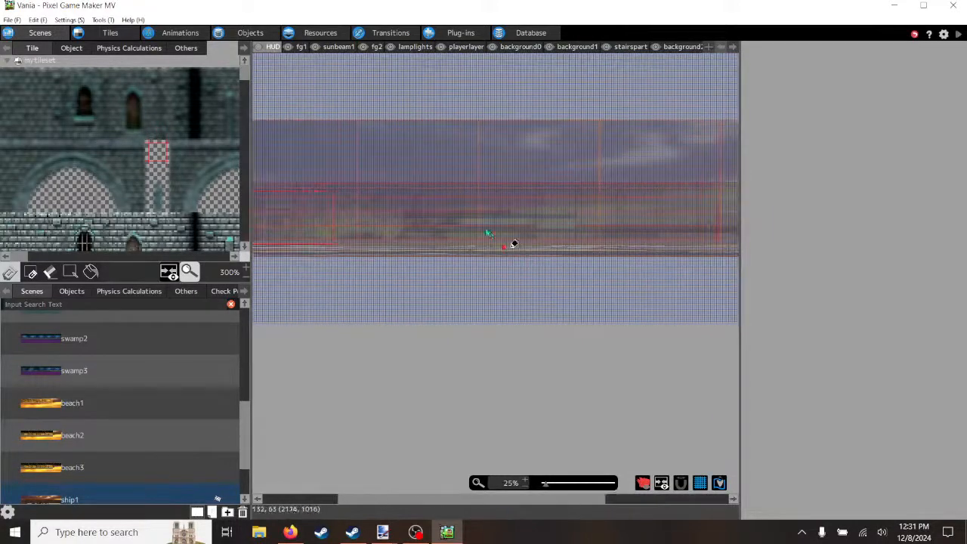
scroll(442, 231, up, 2)
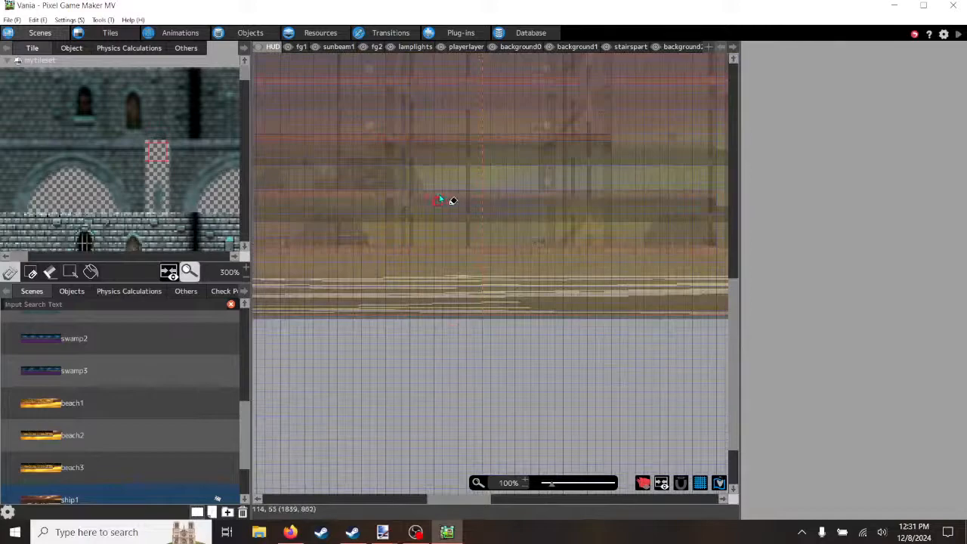
scroll(443, 270, up, 2)
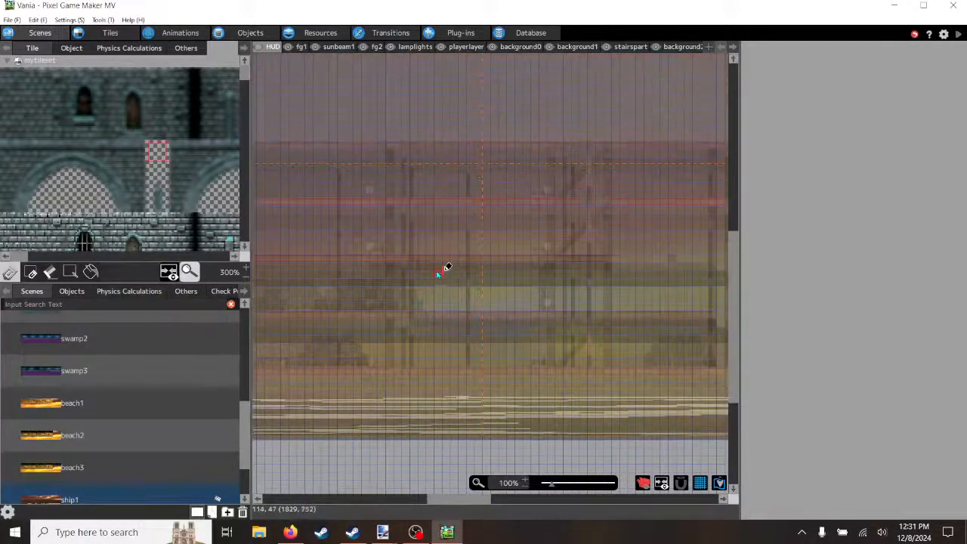
drag(455, 504, 355, 522)
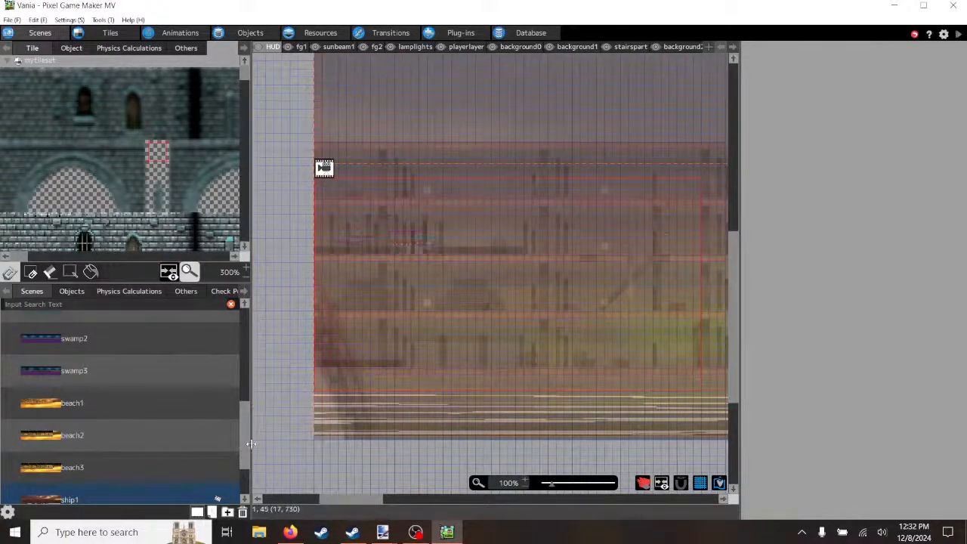
Step: Open the beginning1 scene from the scene list
drag(246, 445, 247, 404)
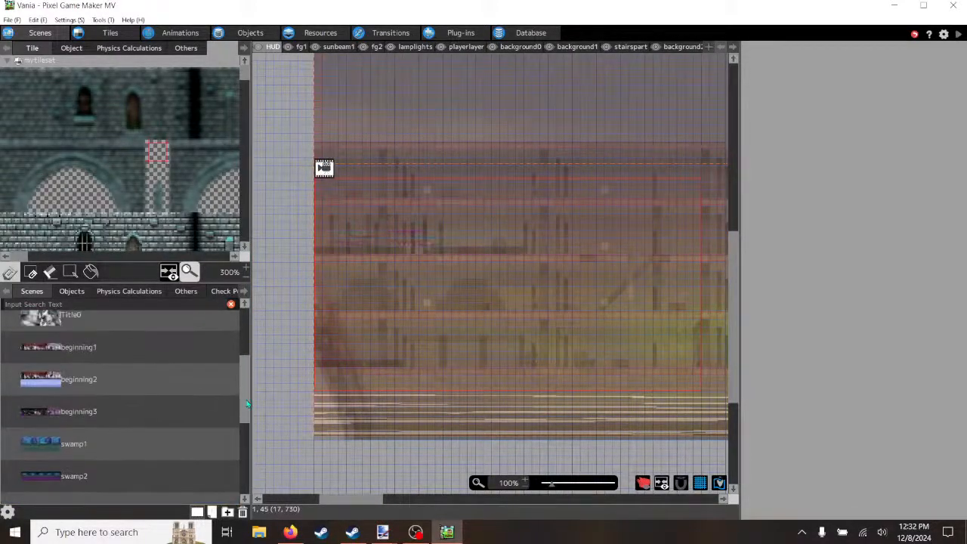
click(89, 350)
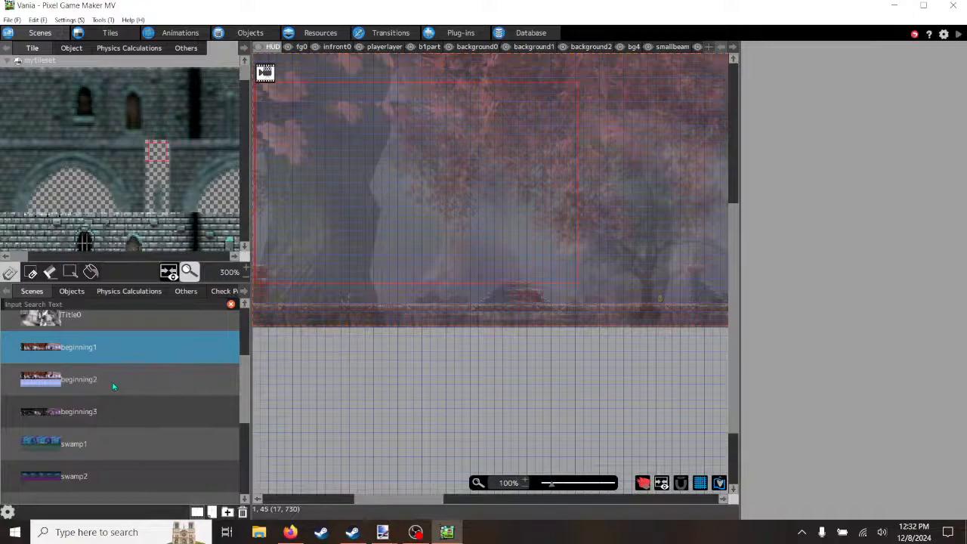
Step: Open the swamp1 scene, switch to the swamp2 scene, and set swamp2 as the start scene
click(79, 446)
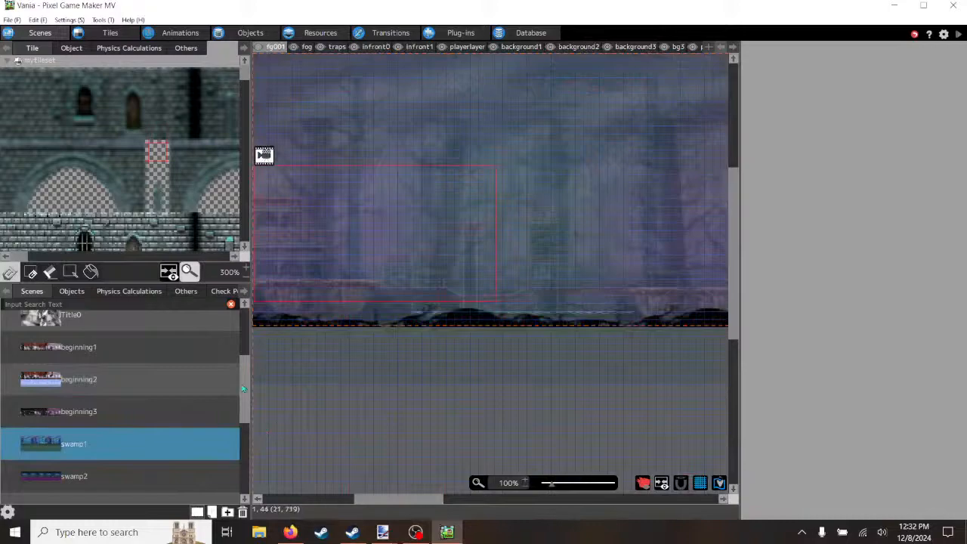
scroll(248, 415, down, 2)
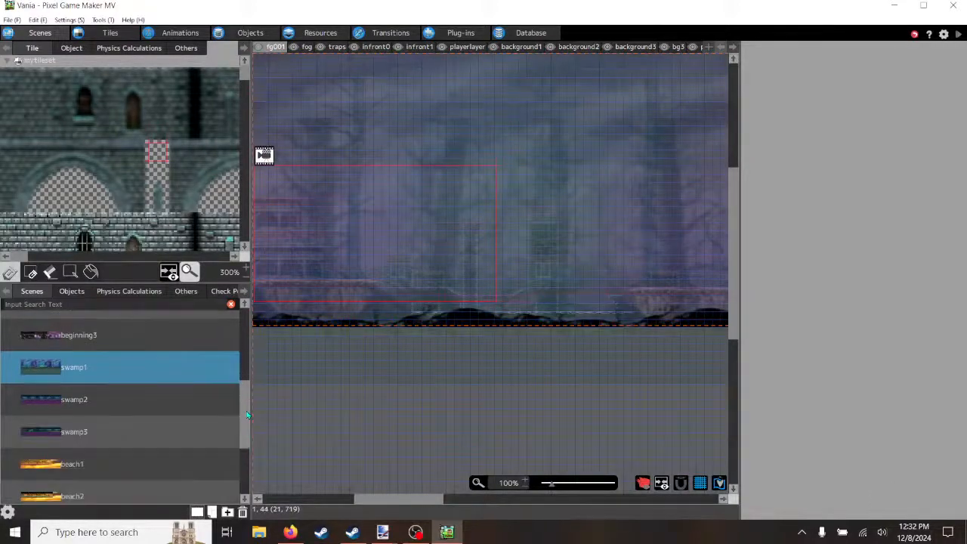
click(94, 400)
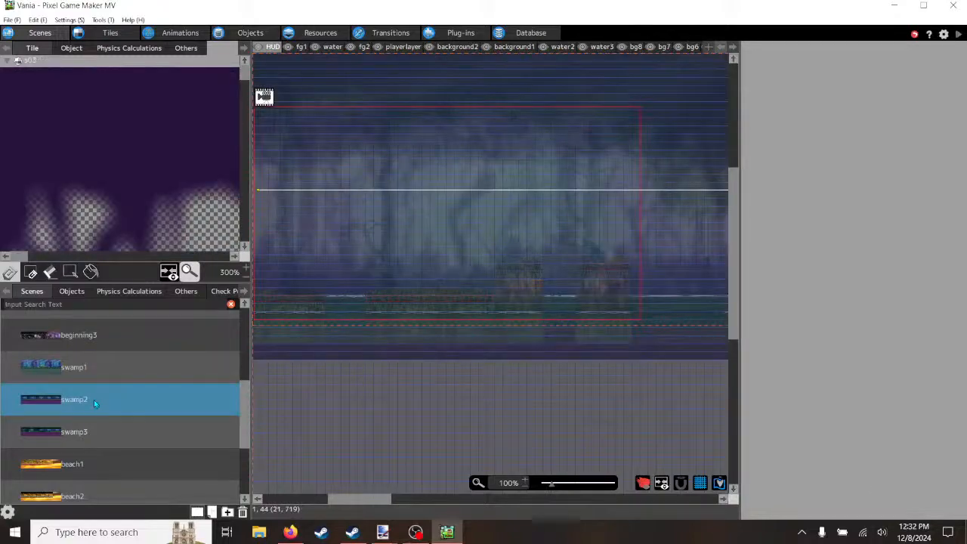
right_click(94, 400)
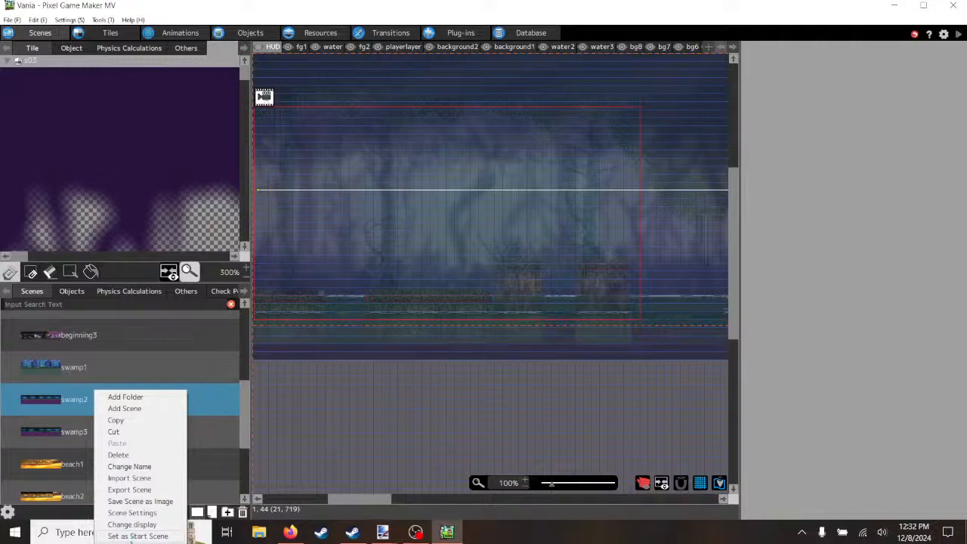
click(132, 536)
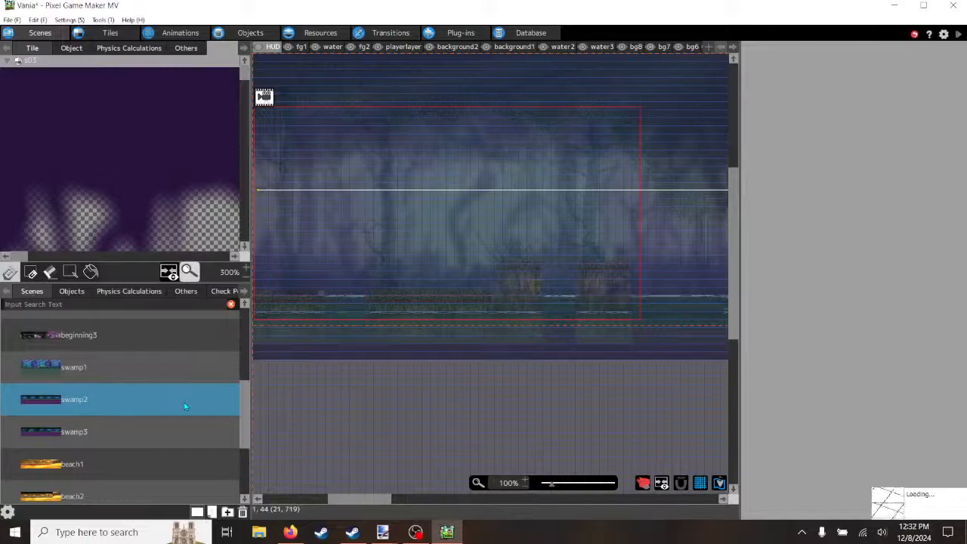
scroll(181, 408, up, 3)
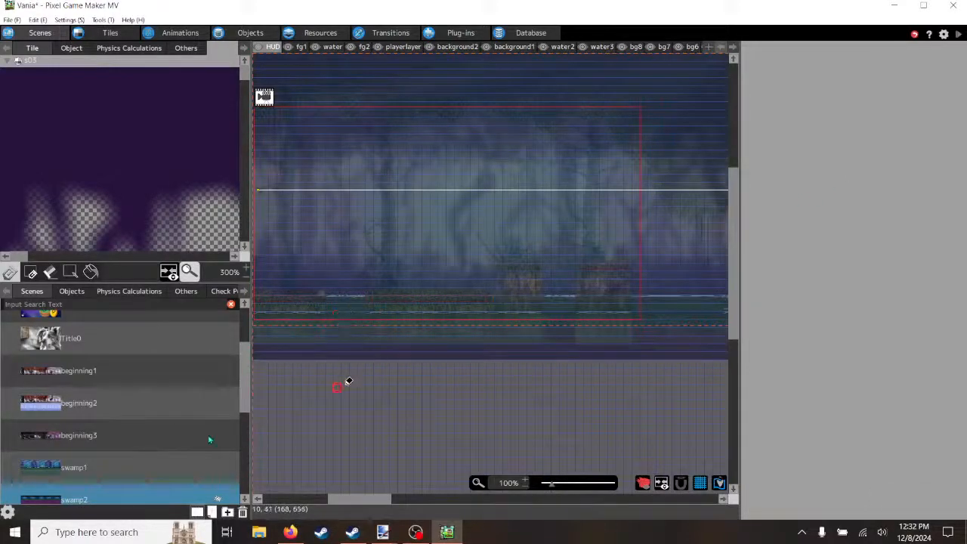
Step: Look through the layout objects of the swamp2 scene, from the frog down to the water and lilies entries
click(72, 291)
click(36, 329)
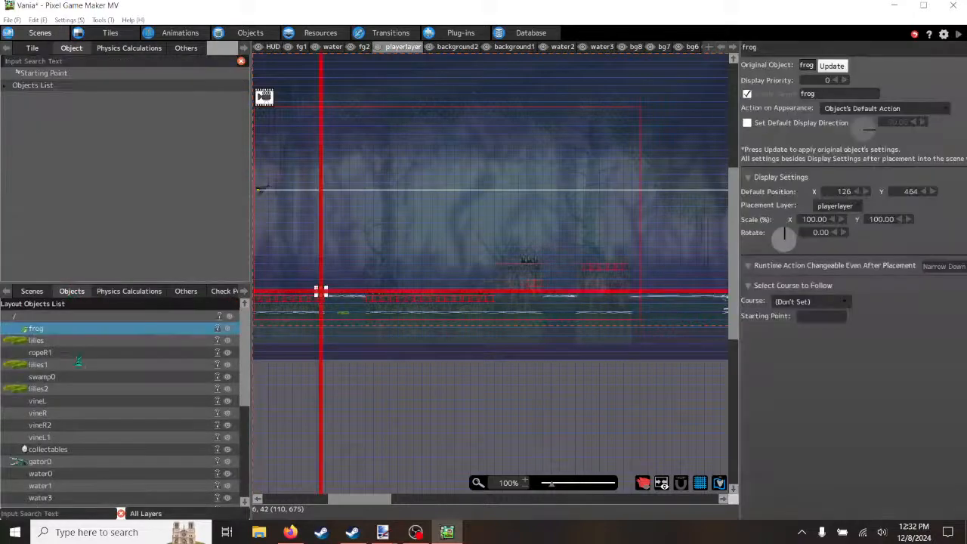
scroll(235, 402, down, 2)
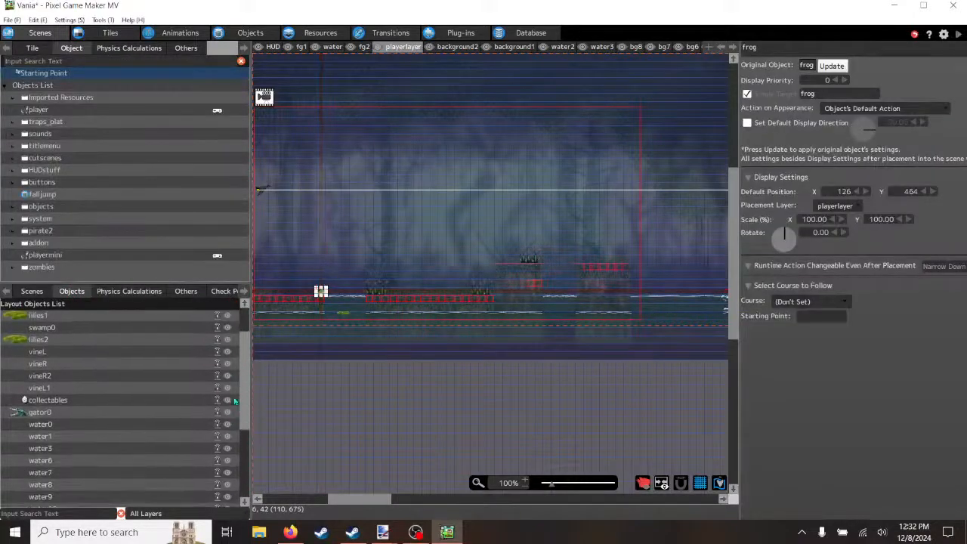
scroll(228, 457, down, 5)
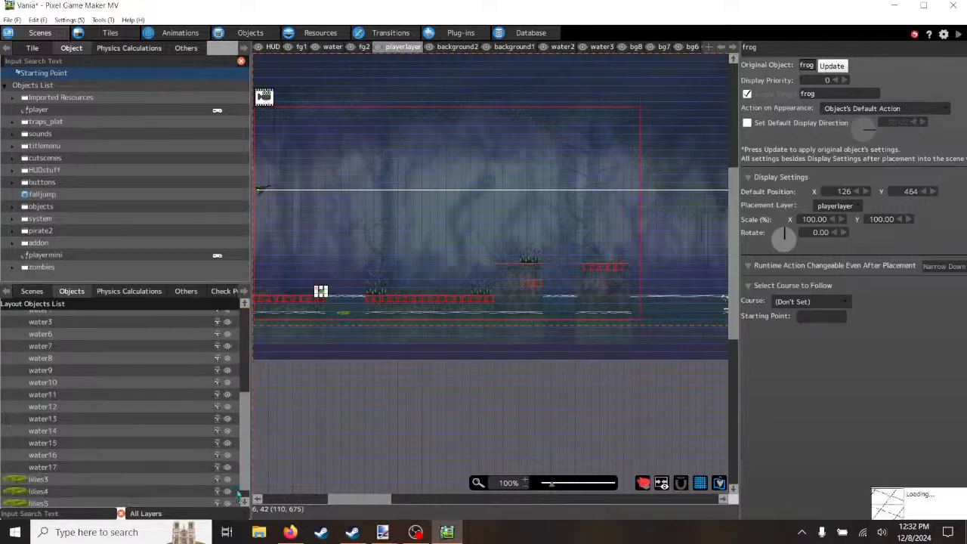
click(245, 317)
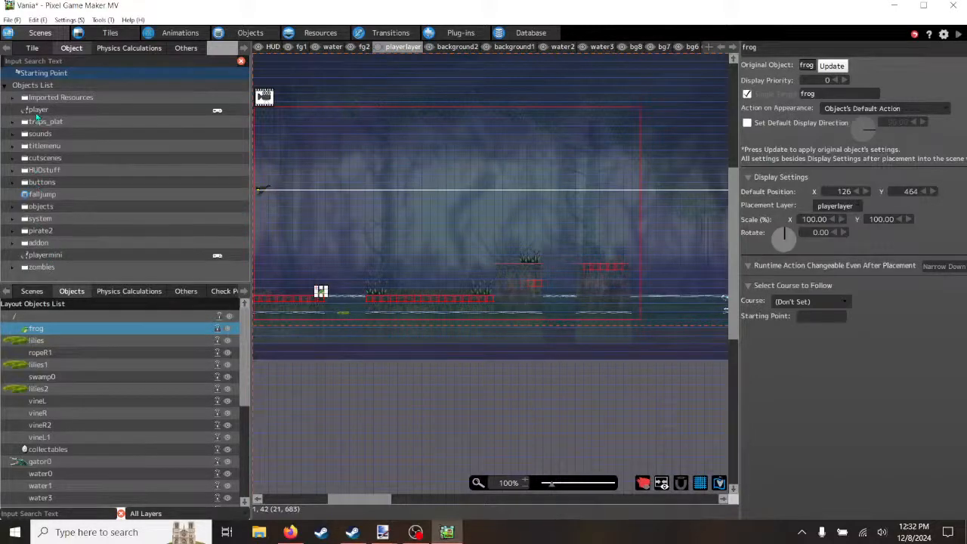
Step: Place the player object on the ground just before the frog at about X 70, Y 447, and set its X scale to 70%
drag(37, 111, 292, 287)
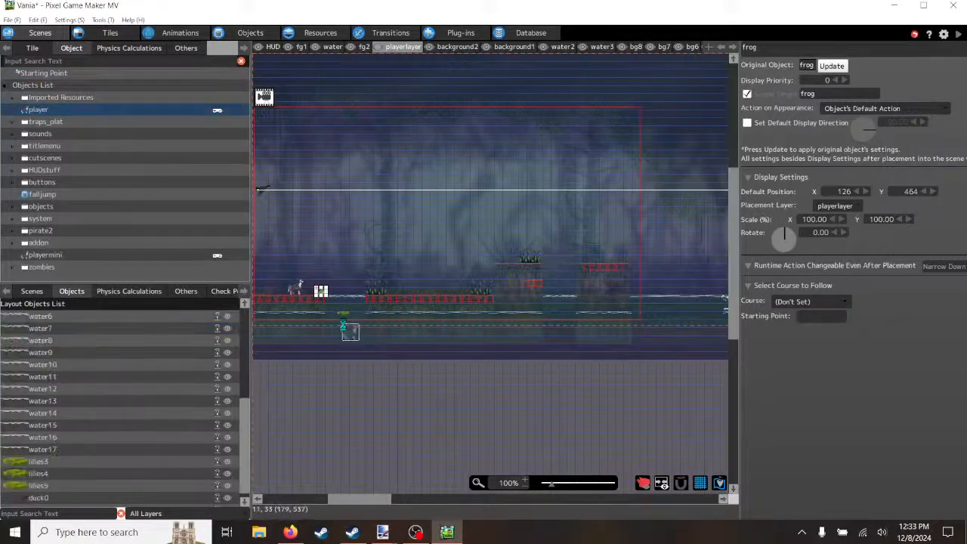
click(295, 286)
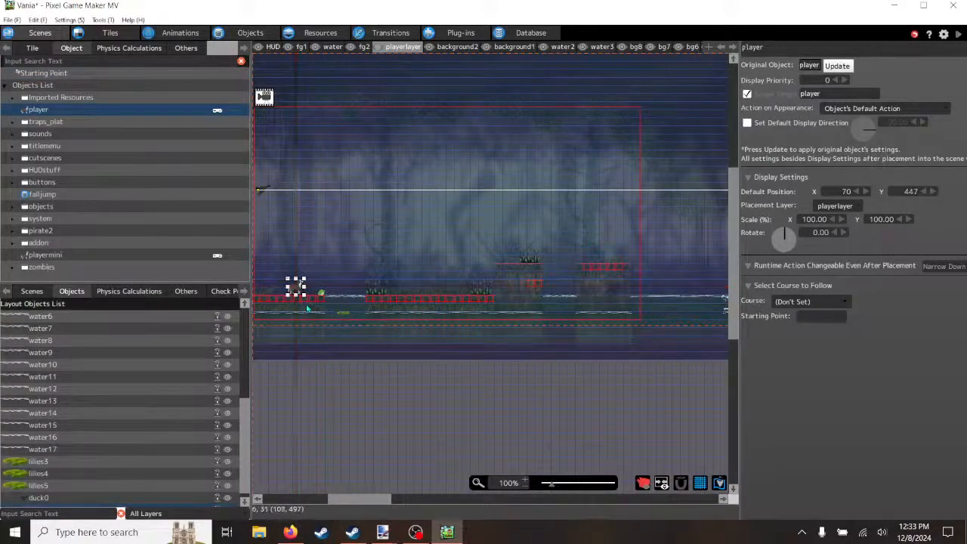
scroll(308, 308, up, 1)
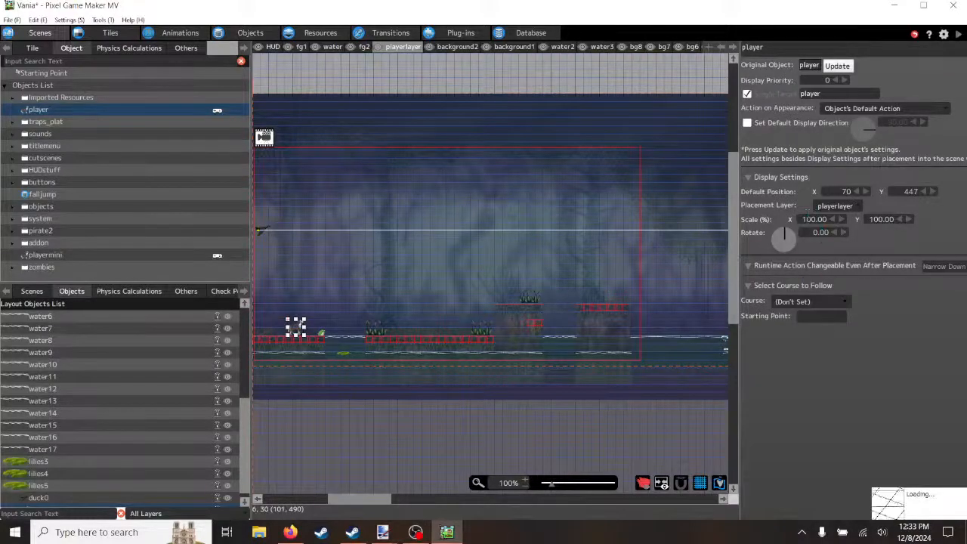
key(ctrl+plus)
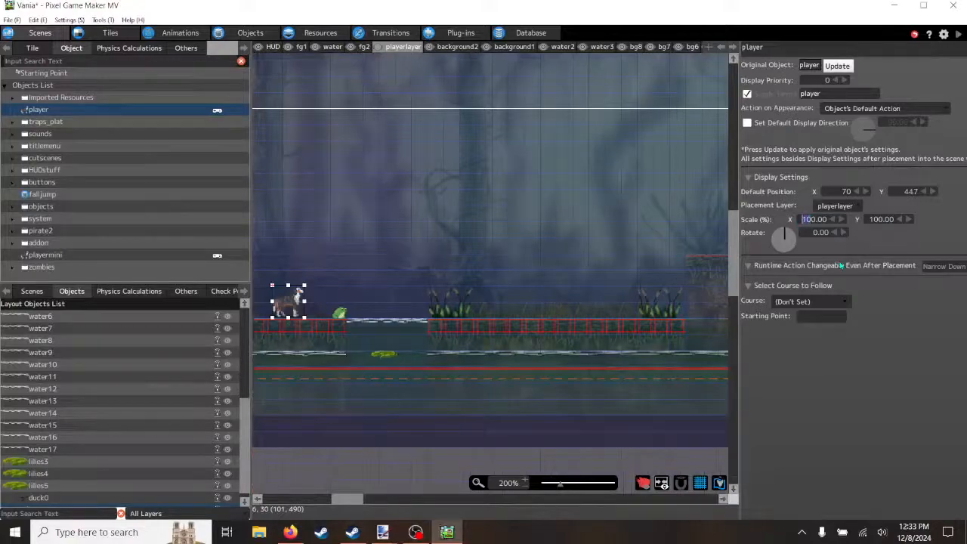
key(Tab)
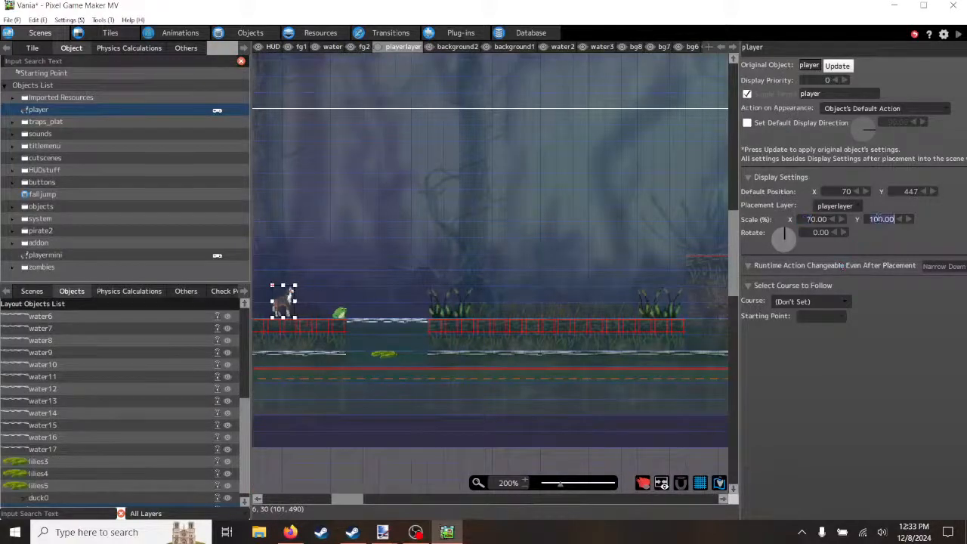
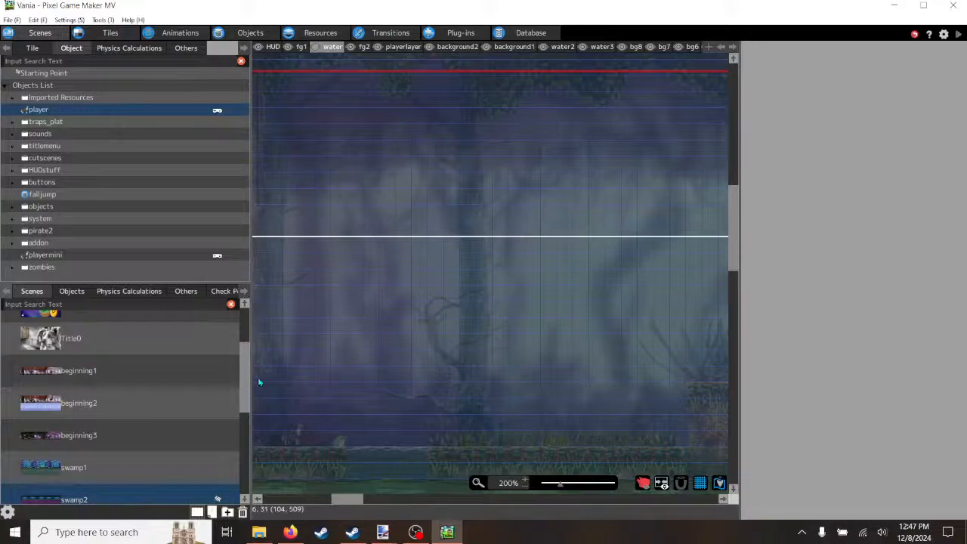
Step: Browse the scene list to open the ship1 scene, and bring up mast.png in paint.net
drag(247, 388, 253, 350)
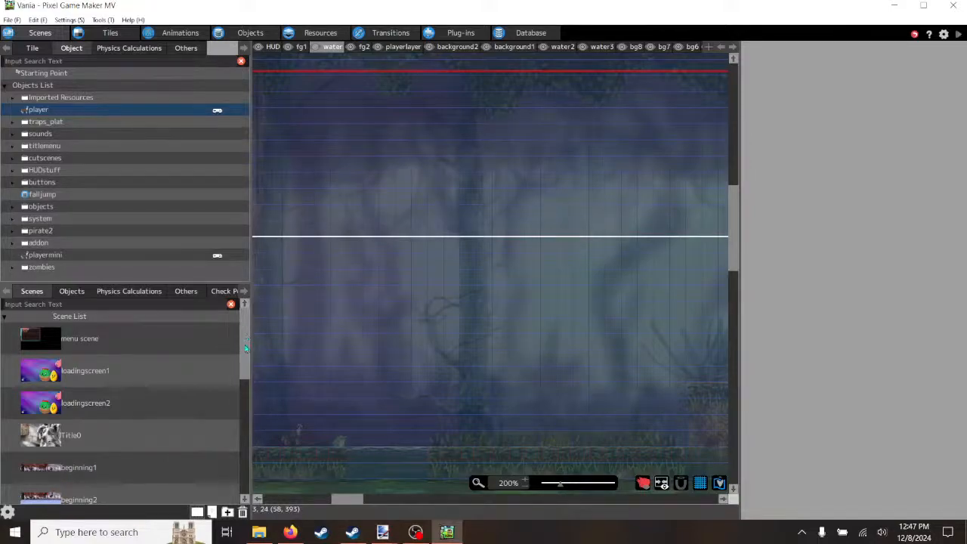
drag(245, 354, 242, 398)
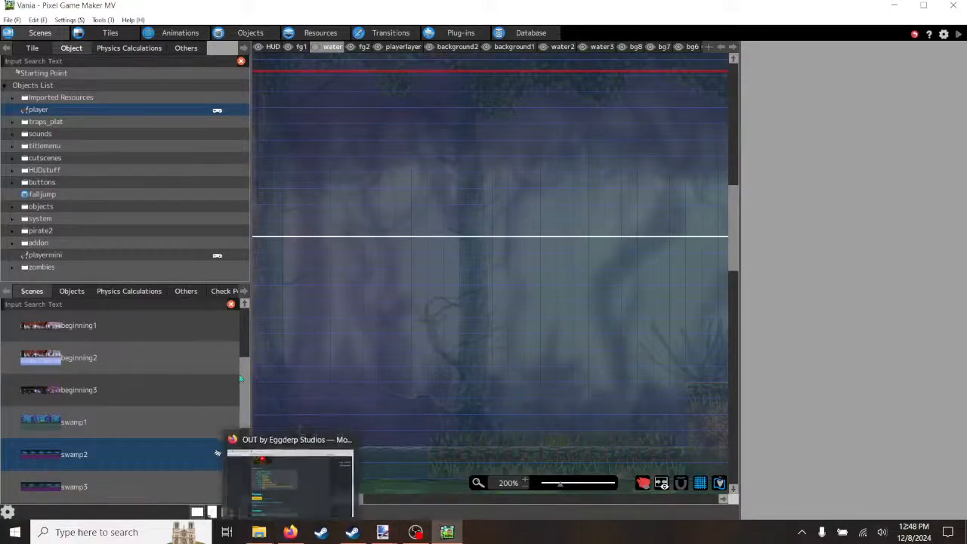
drag(248, 384, 248, 454)
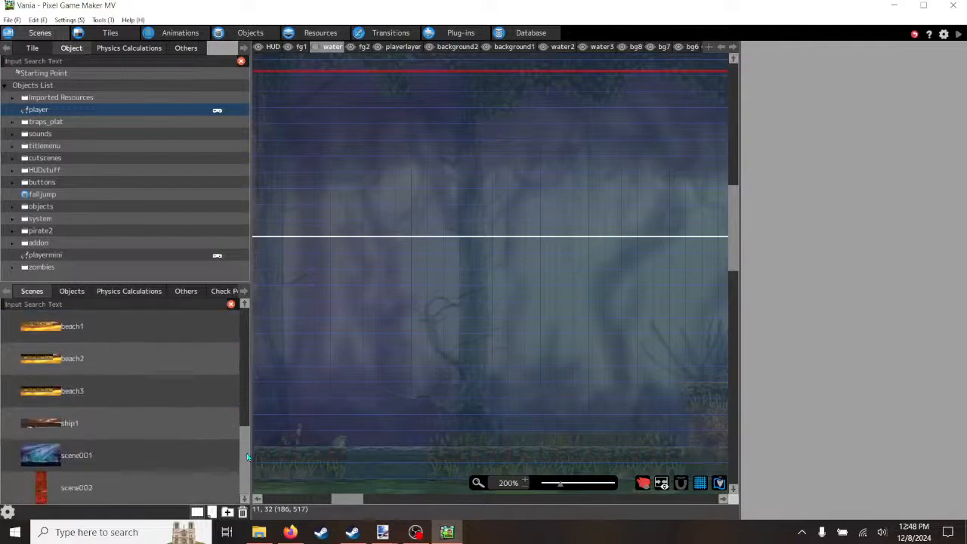
click(164, 433)
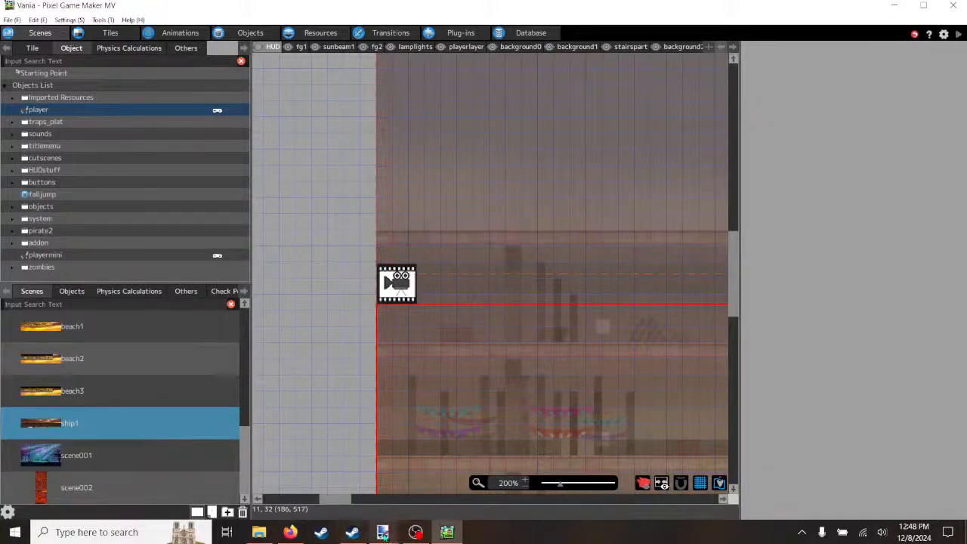
mouse_move(384, 533)
click(362, 495)
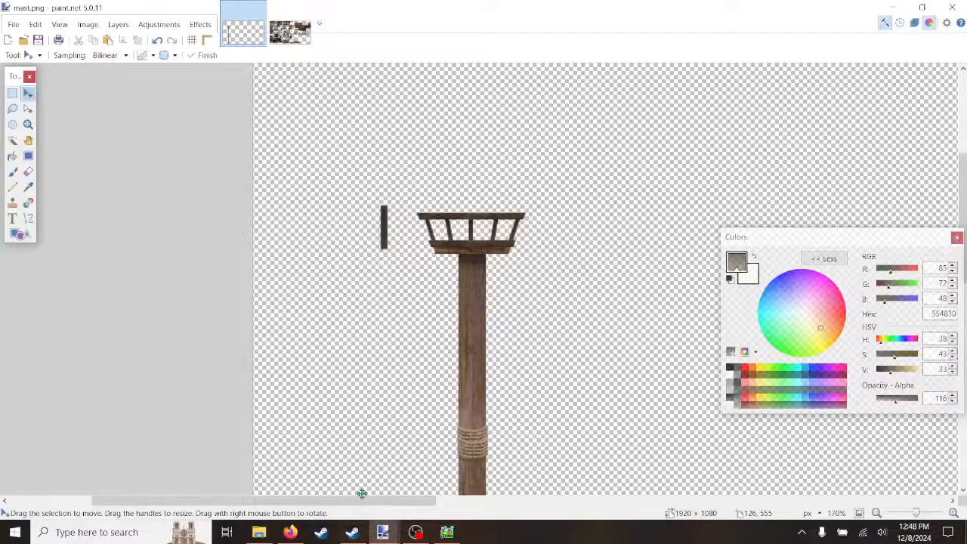
Step: Return to Pixel Game Maker MV and view the soundR action in the pirate object's action program
click(447, 532)
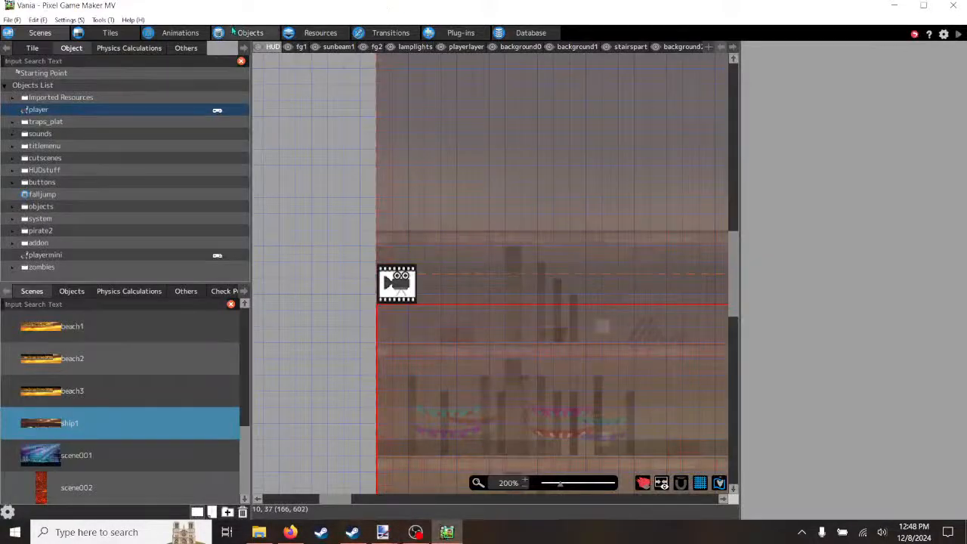
click(244, 32)
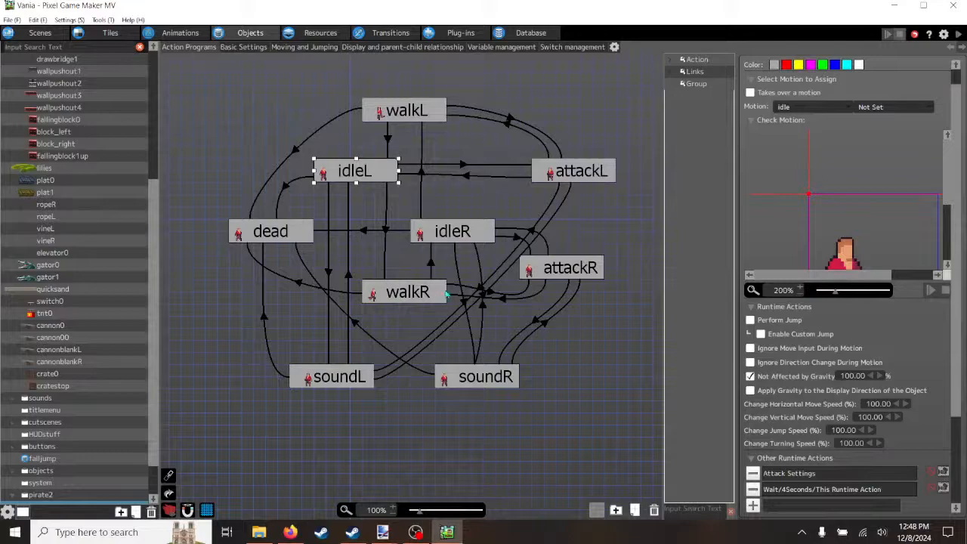
click(495, 385)
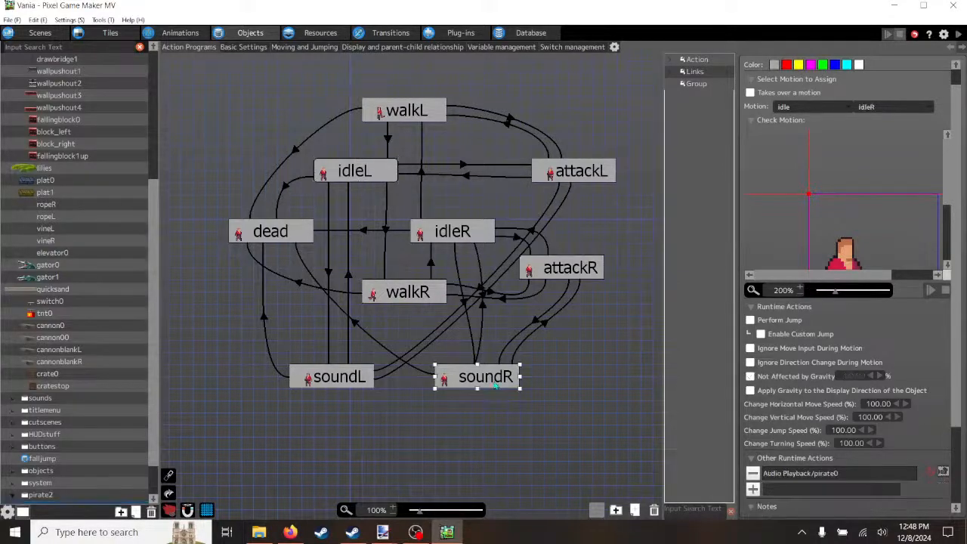
Step: Switch to paint.net and examine the wooden ship tiles, cannons and barrels in castleset01.png
mouse_move(390, 537)
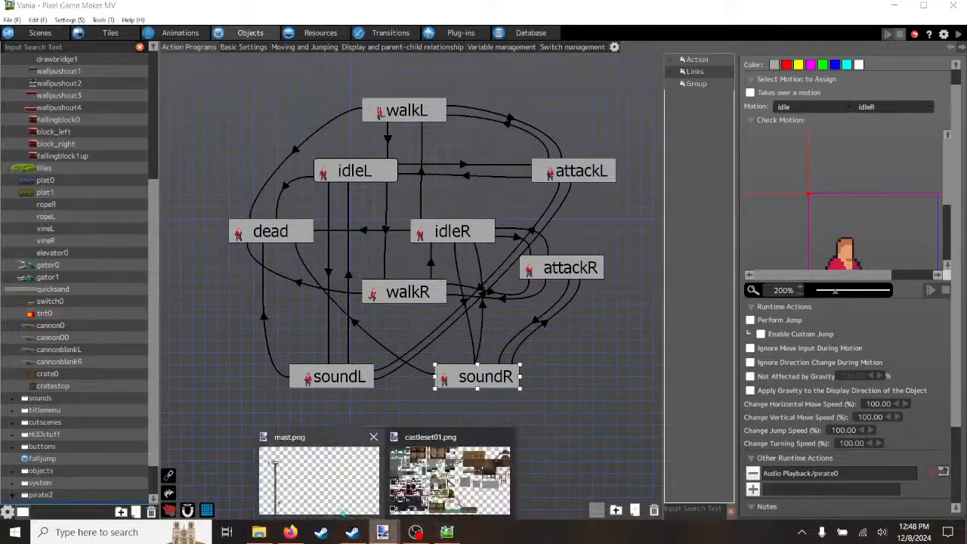
click(325, 469)
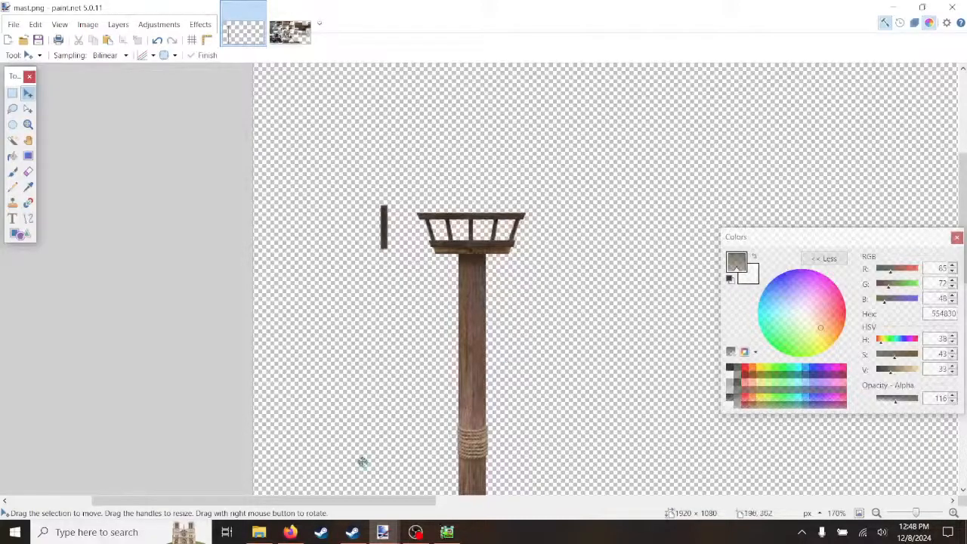
click(290, 13)
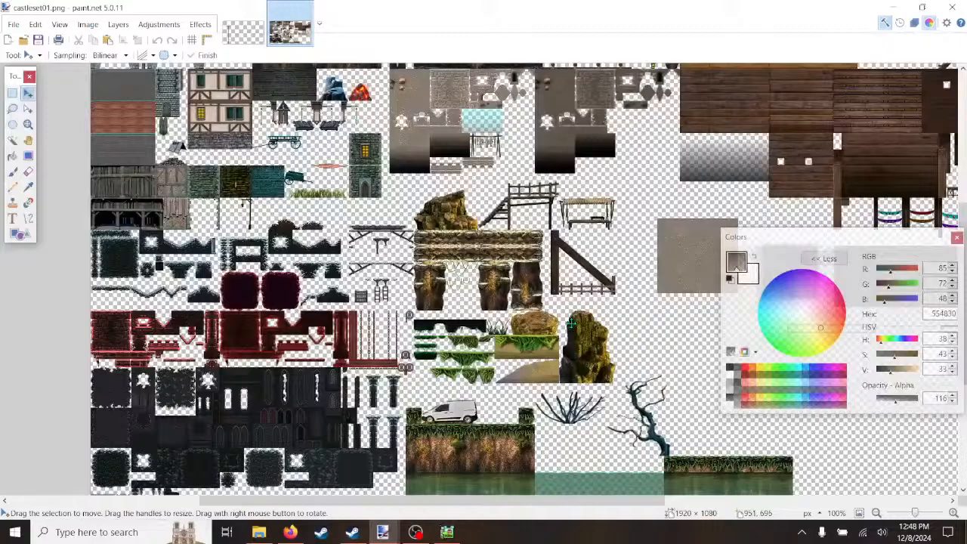
scroll(572, 324, up, 3)
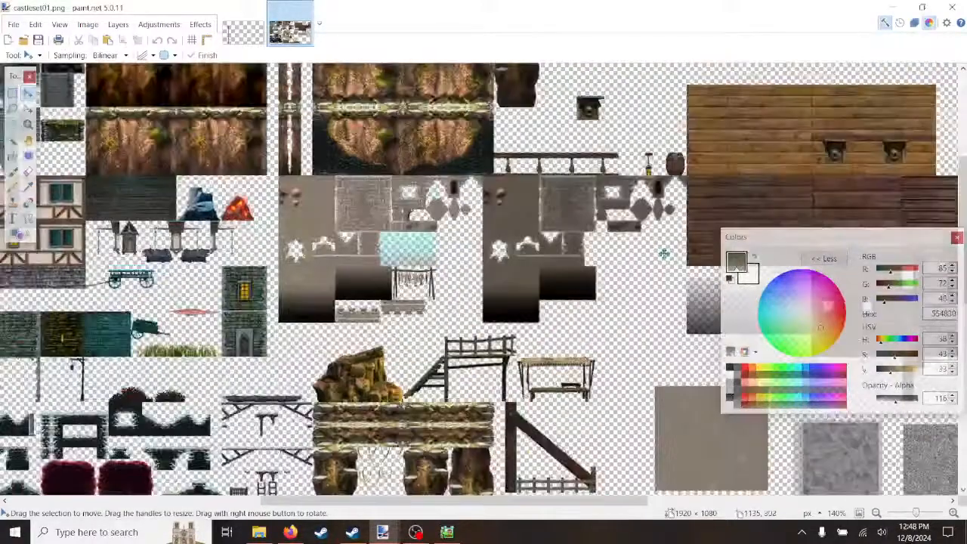
drag(495, 500, 680, 501)
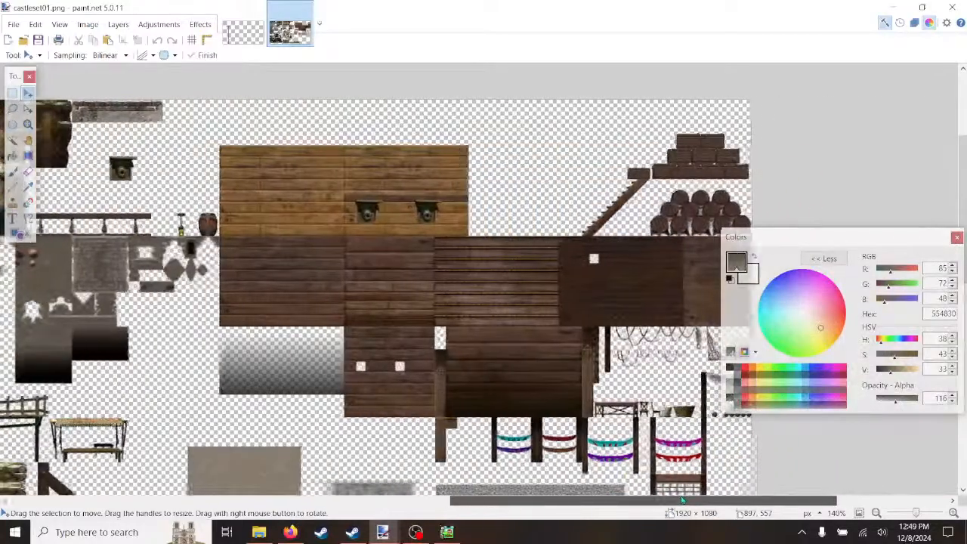
drag(586, 504, 461, 507)
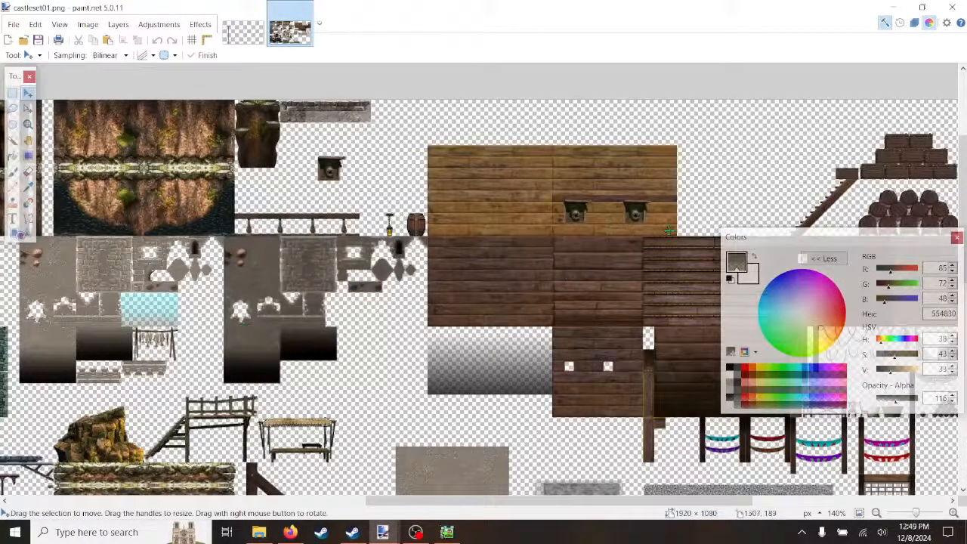
Step: Examine the crow's nest and roped mast drawing in mast.png
click(243, 30)
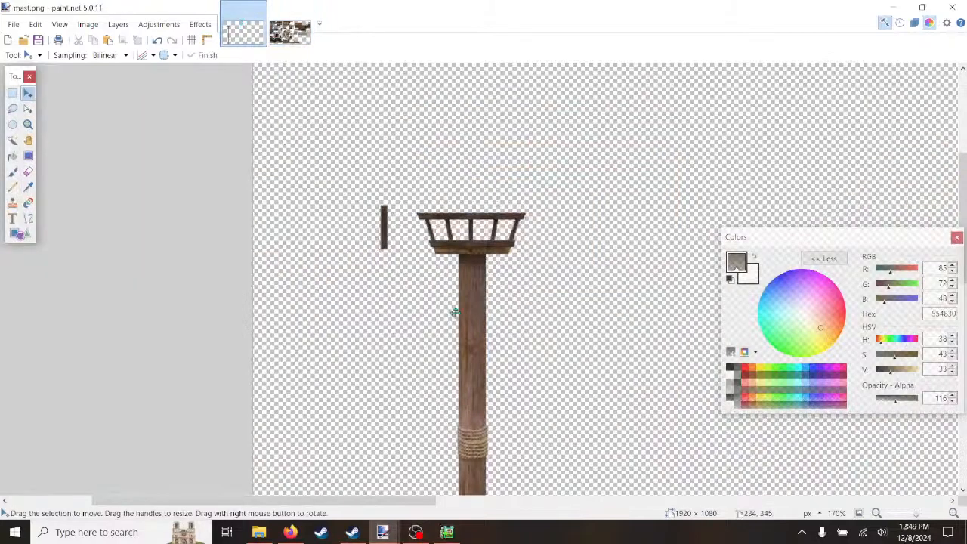
scroll(490, 323, down, 3)
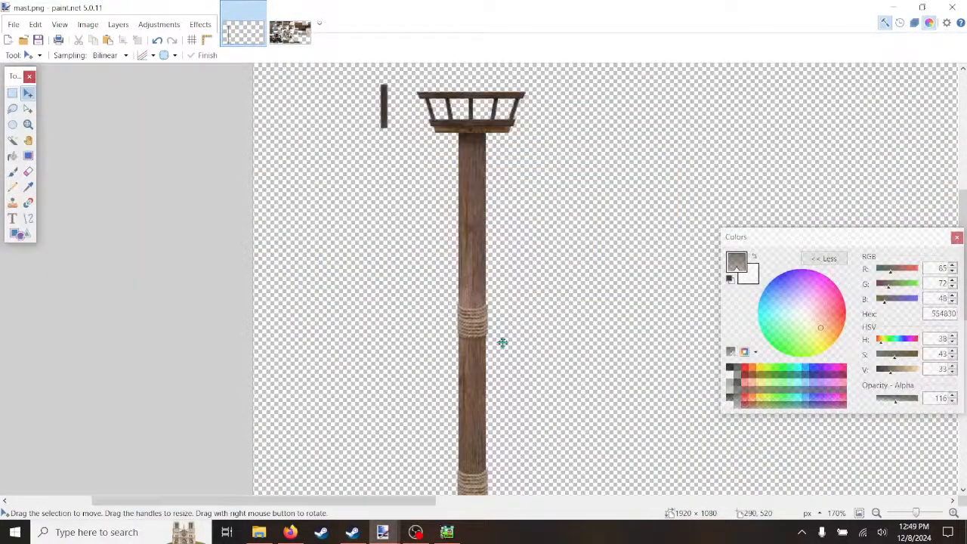
scroll(502, 342, up, 1)
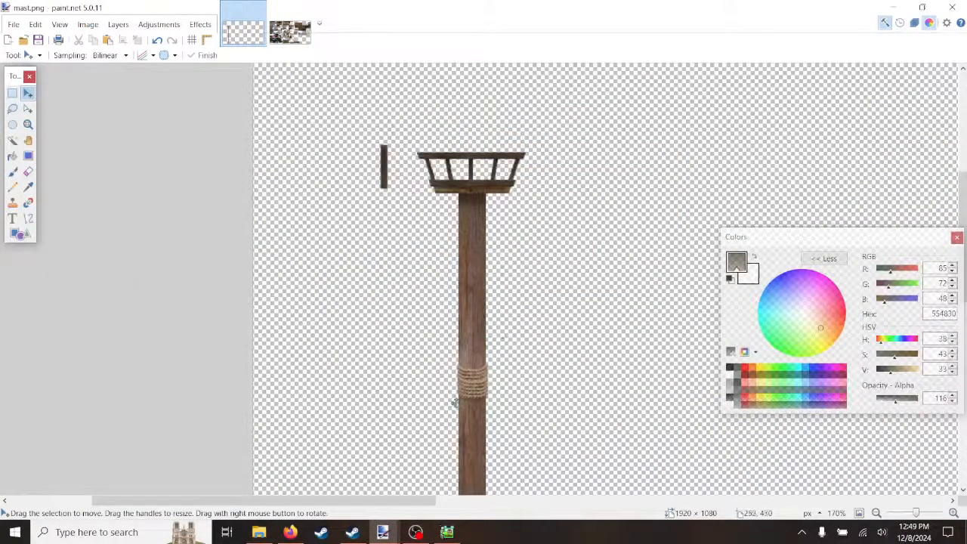
Step: Switch back to Pixel Game Maker MV and view the conditions of the link from soundR to idleR
click(447, 532)
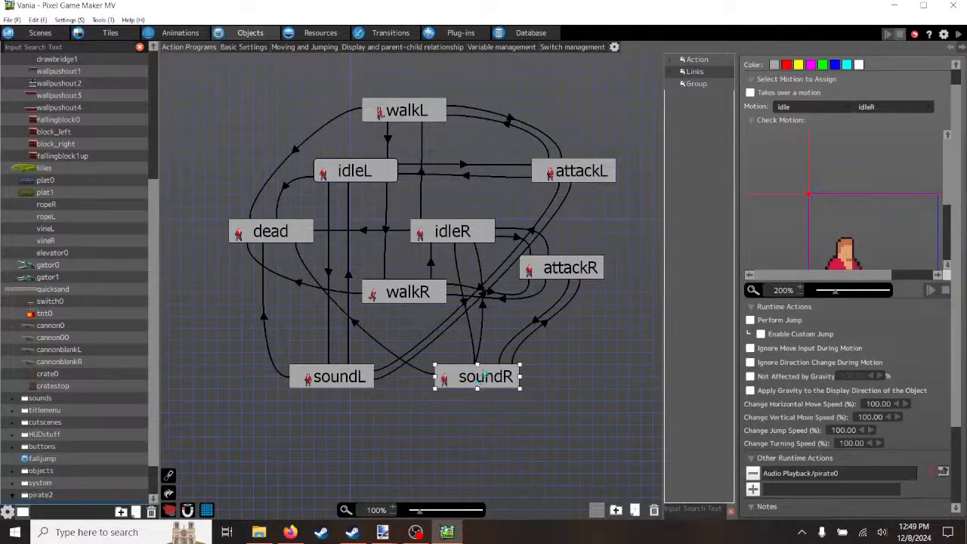
click(481, 270)
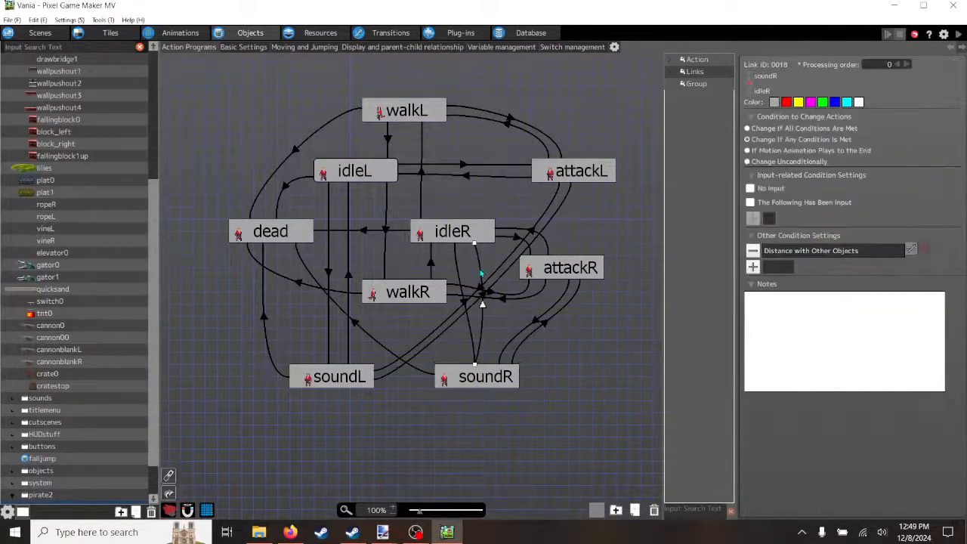
Step: Straighten the two links between idleR and soundR by moving their ends along the soundR action
scroll(492, 341, up, 3)
scroll(464, 387, down, 3)
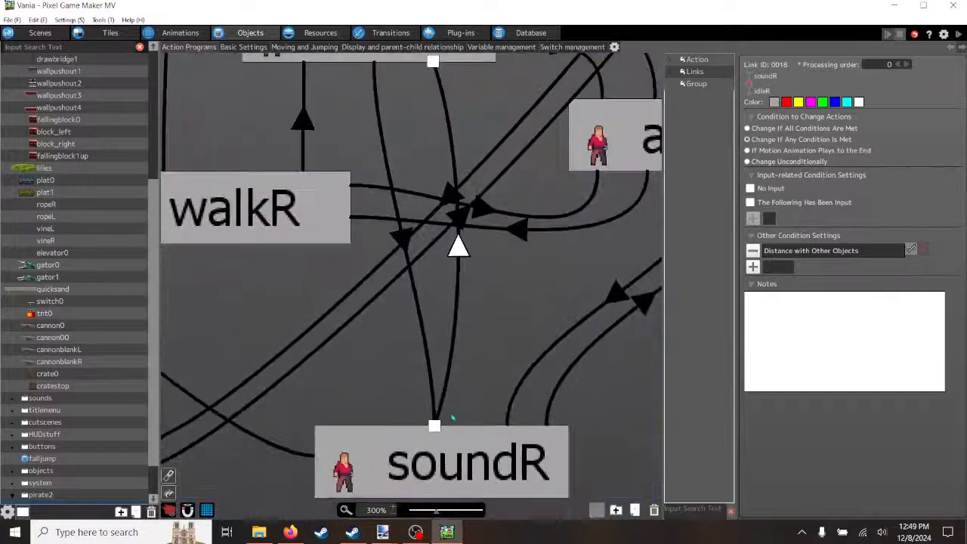
drag(444, 425, 400, 422)
click(420, 297)
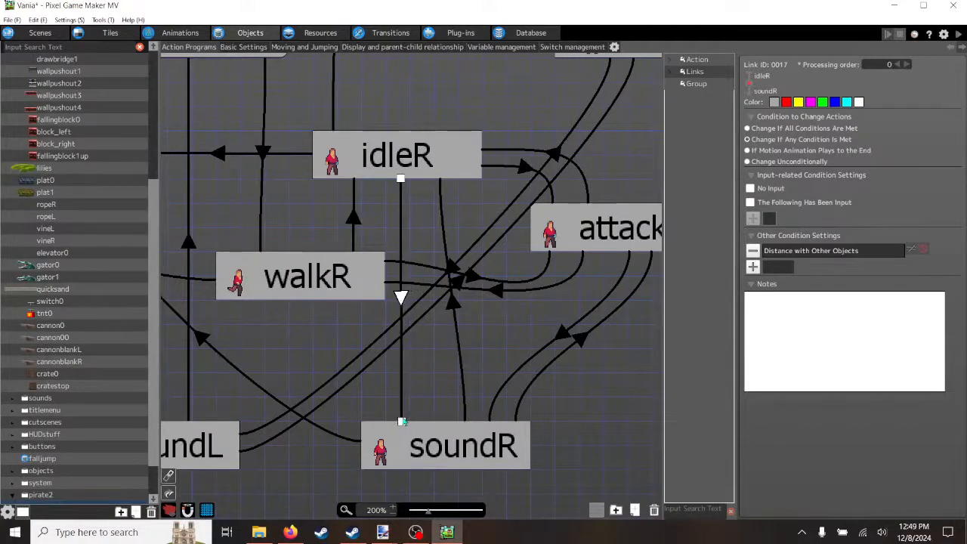
click(455, 306)
drag(462, 419, 445, 424)
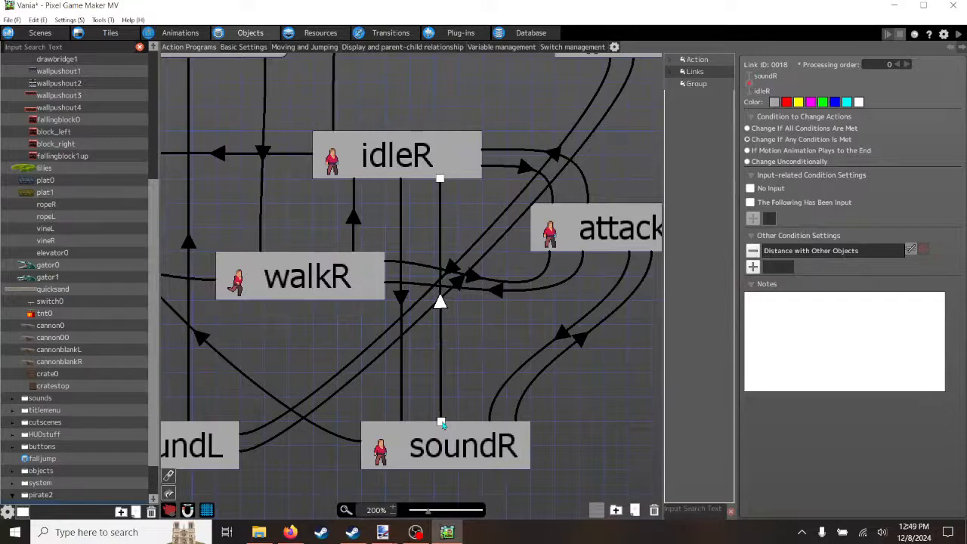
scroll(467, 388, down, 1)
scroll(472, 380, down, 5)
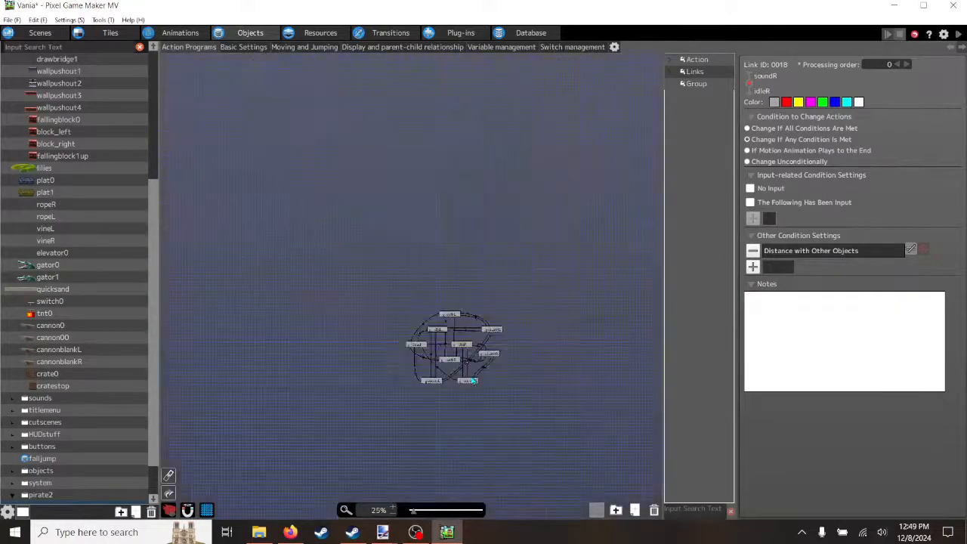
scroll(454, 317, up, 7)
scroll(448, 333, down, 2)
scroll(448, 333, down, 2)
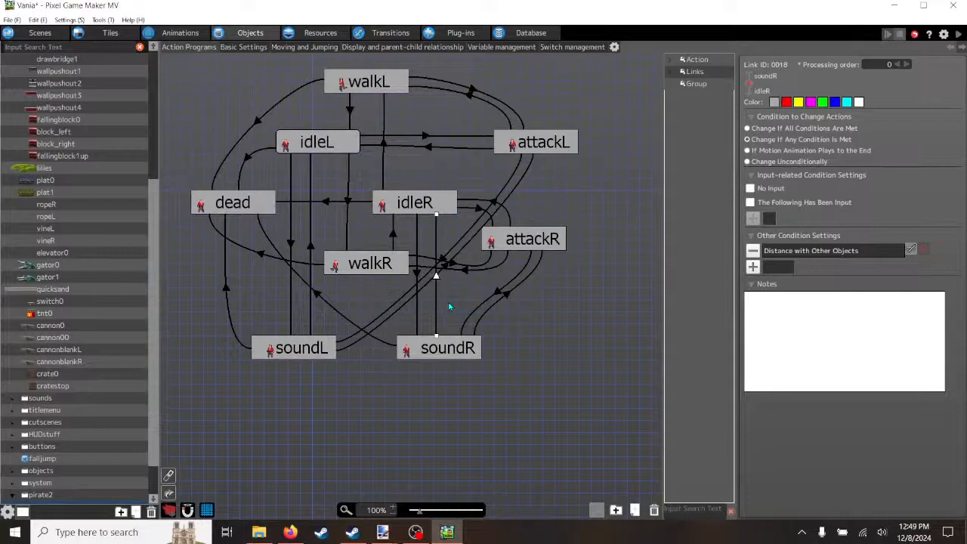
Step: Move the attackL end of the soundL-to-attackL link onto the opposite link's end, and view the attackR-to-soundR link's conditions
click(442, 260)
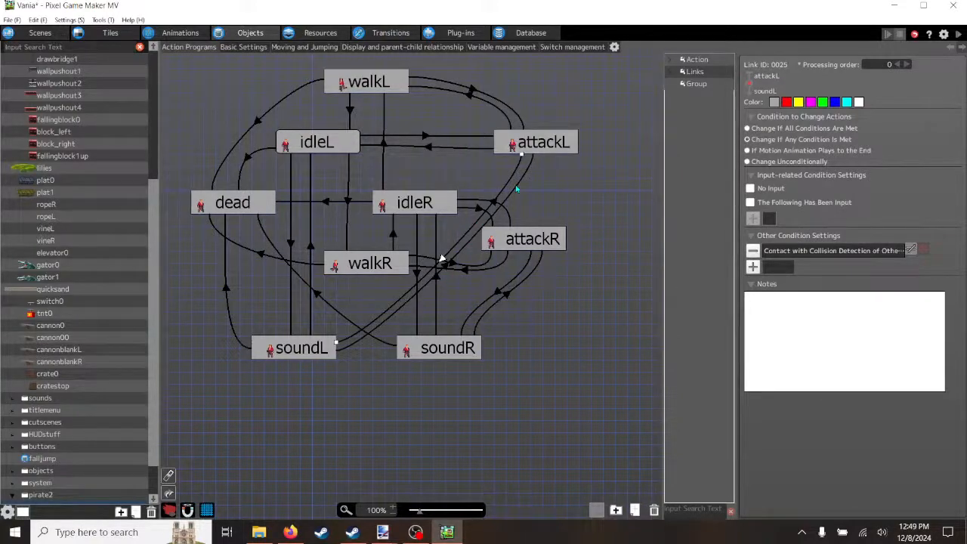
click(444, 263)
click(522, 161)
click(531, 168)
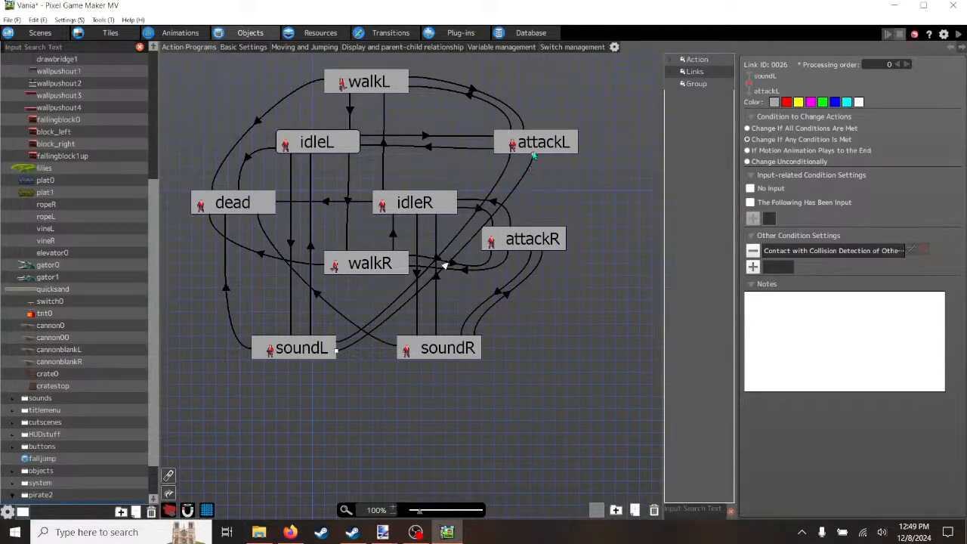
drag(533, 155, 521, 155)
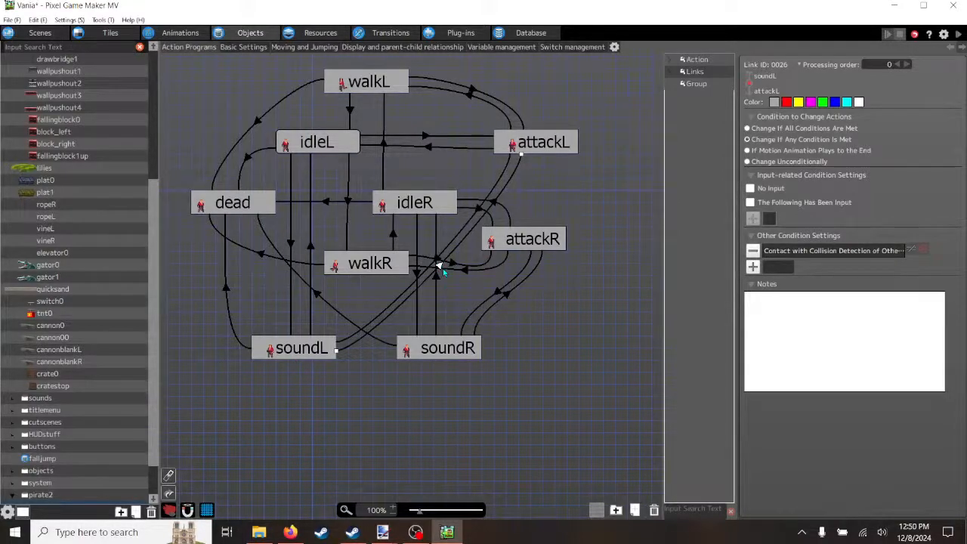
click(502, 294)
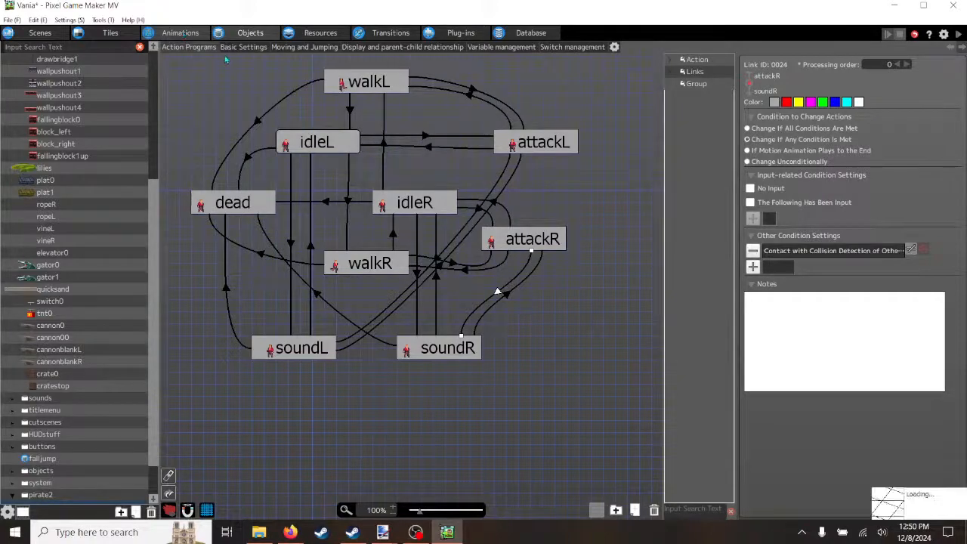
Step: View the loop settings of the pirate2 animation's attack motion and return to the pirate object's action program
click(194, 34)
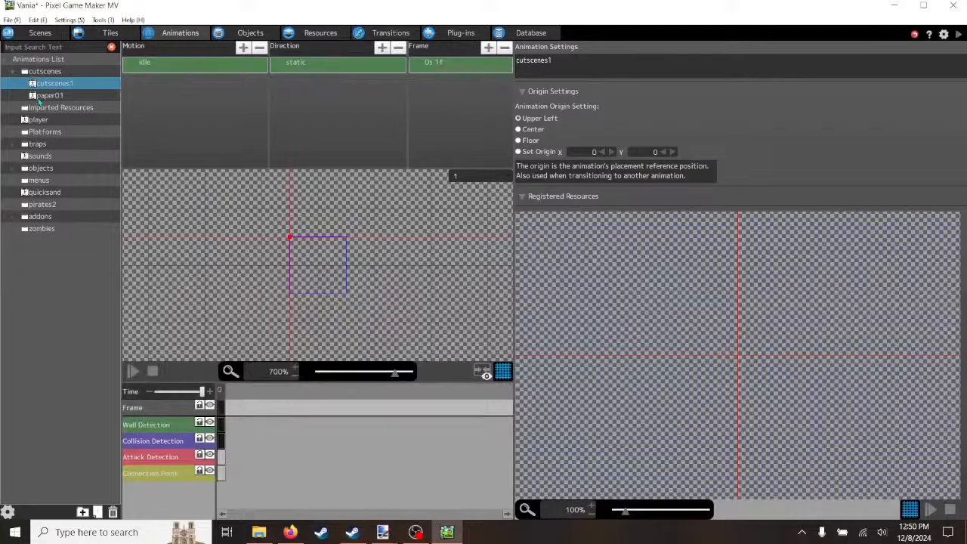
click(13, 207)
click(13, 207)
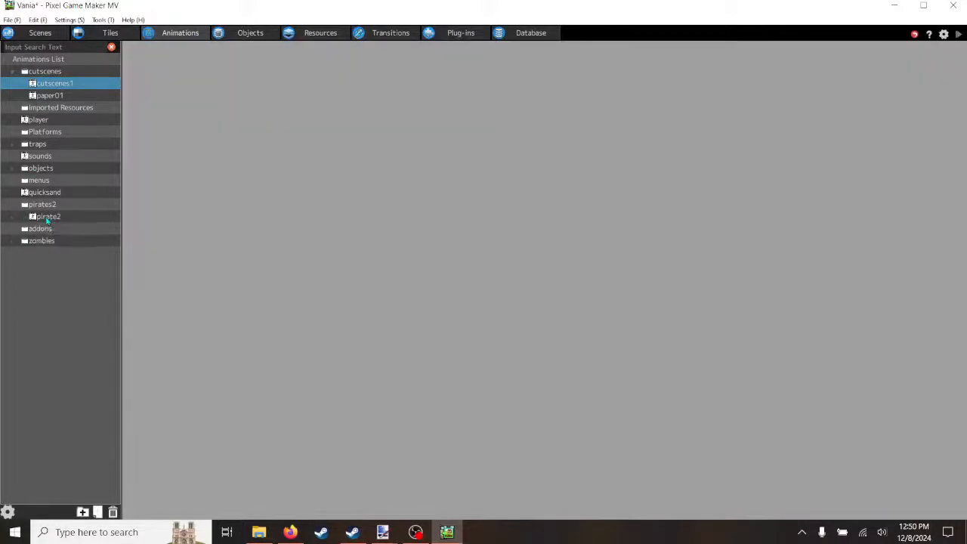
click(48, 216)
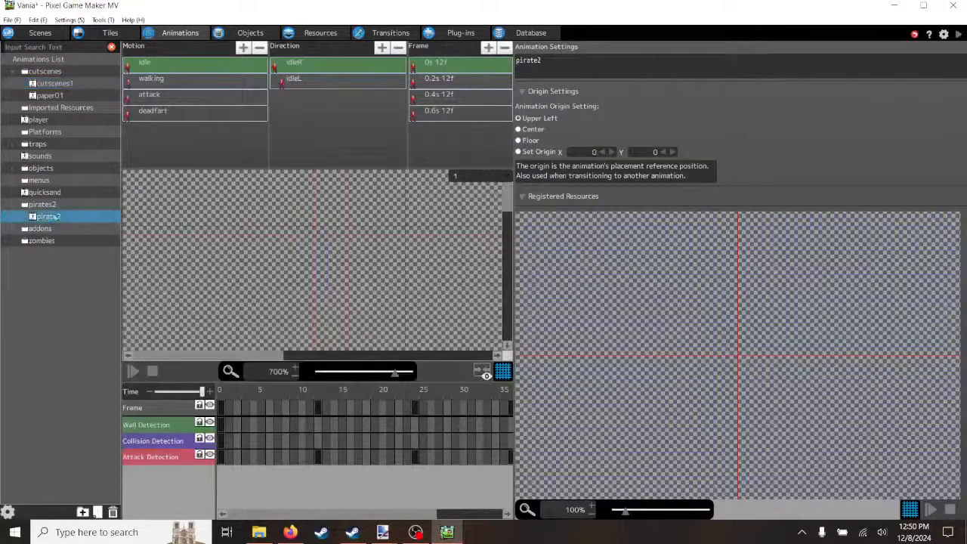
click(172, 98)
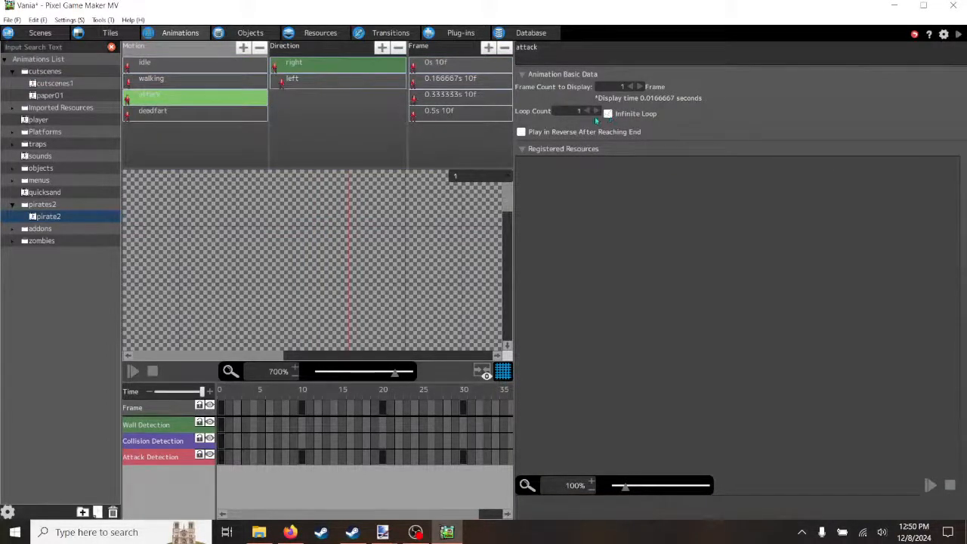
click(250, 31)
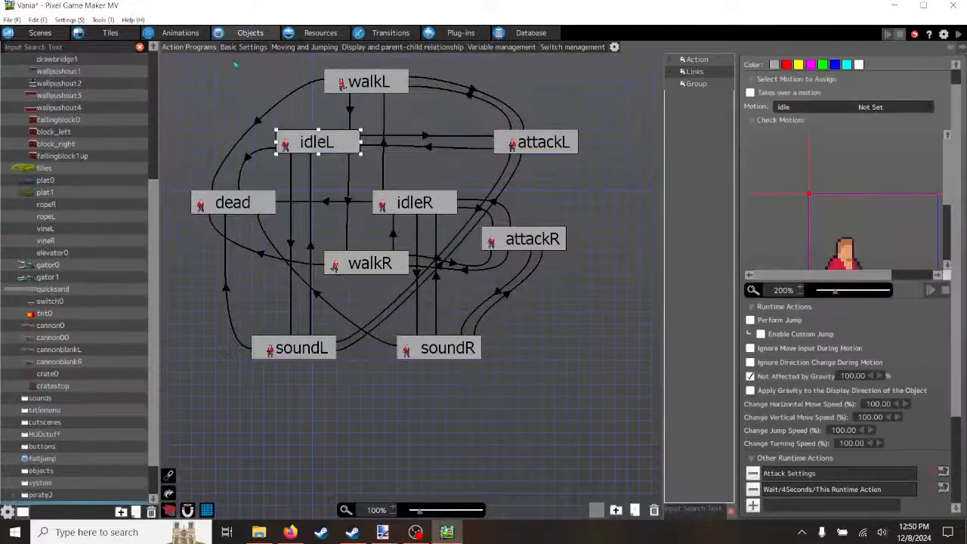
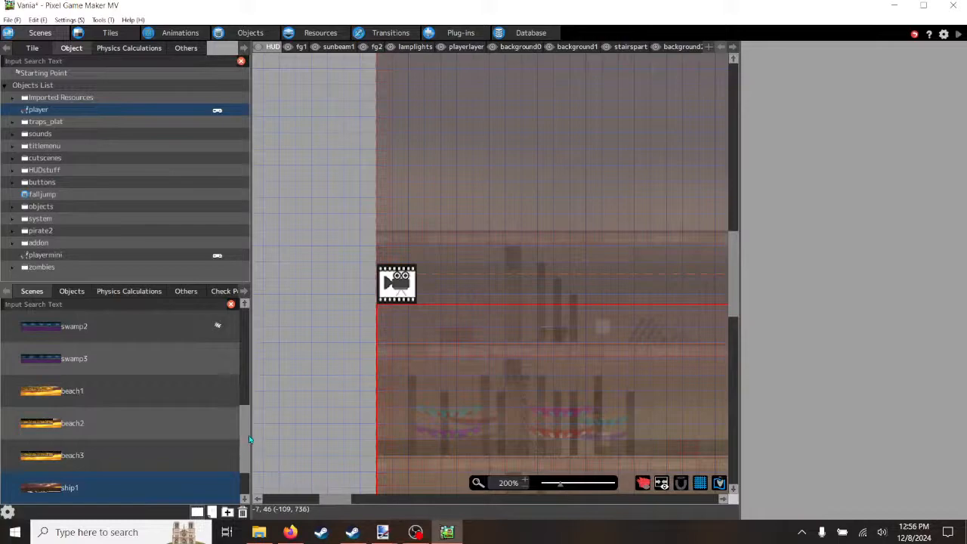
Step: Make ship1 the start scene of the game
drag(247, 437, 251, 328)
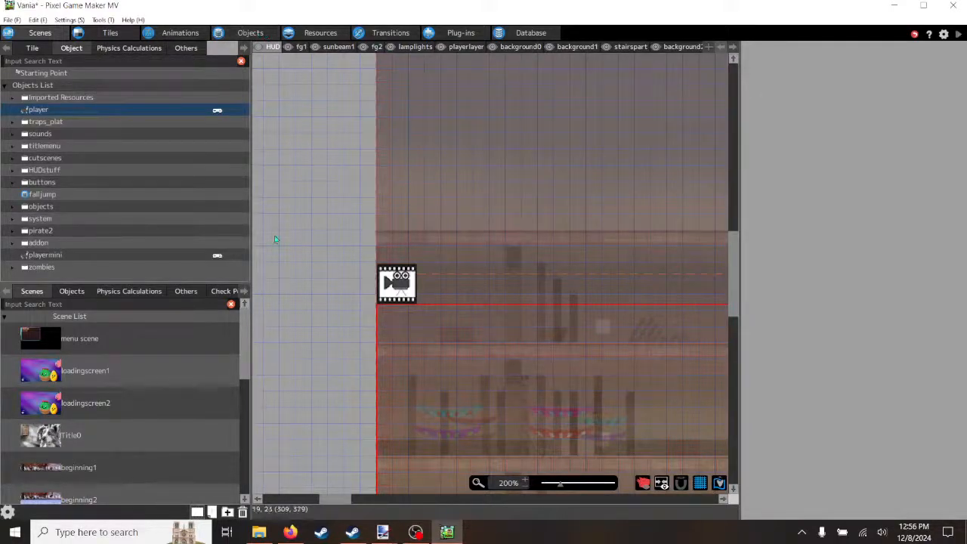
drag(248, 333, 257, 453)
click(122, 431)
click(130, 428)
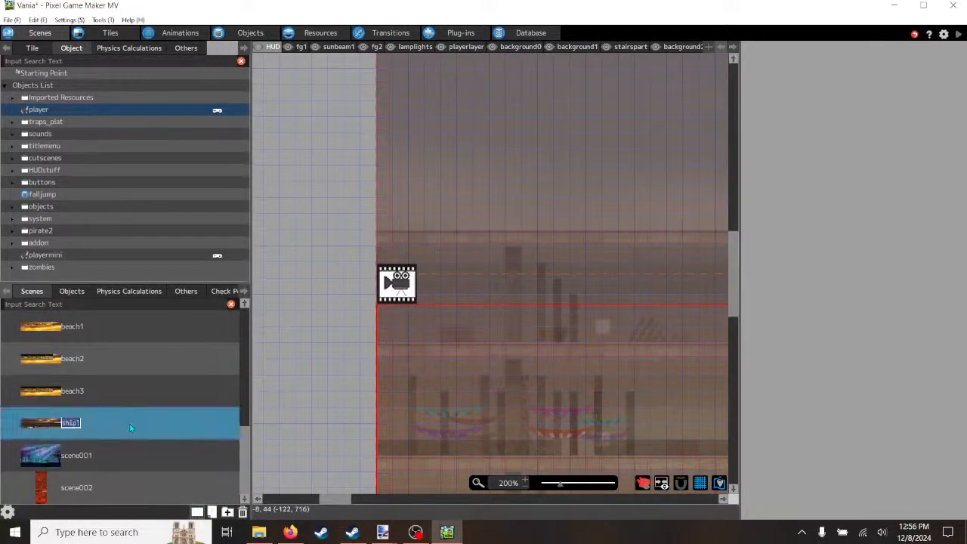
right_click(174, 435)
click(203, 535)
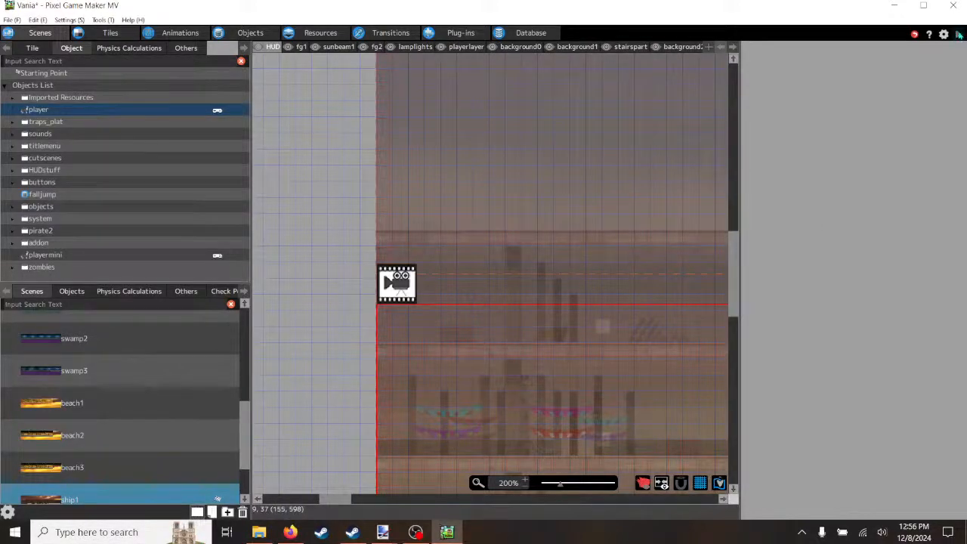
Step: Start a test play in a maximized window and run the player left along the ship's deck to collect the yellow key
click(958, 35)
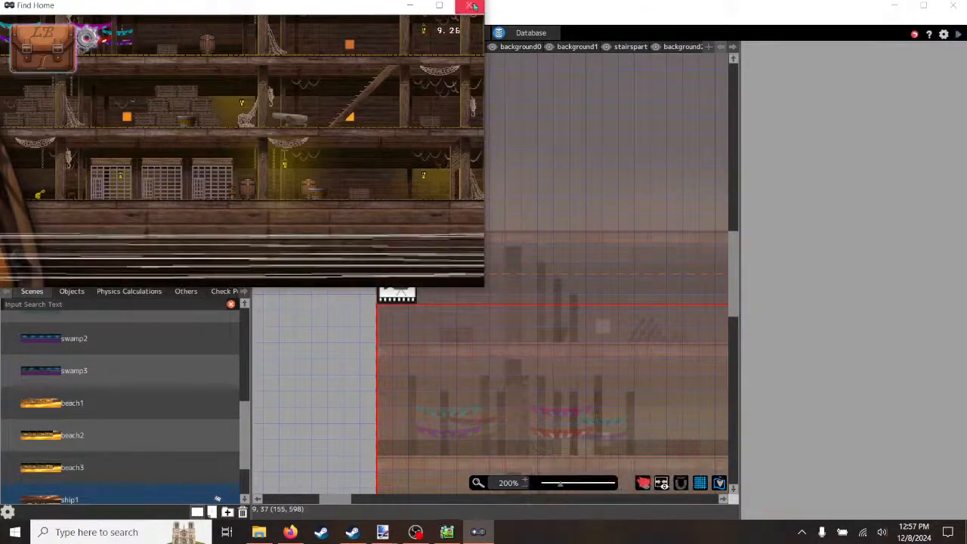
click(429, 7)
key(Left)
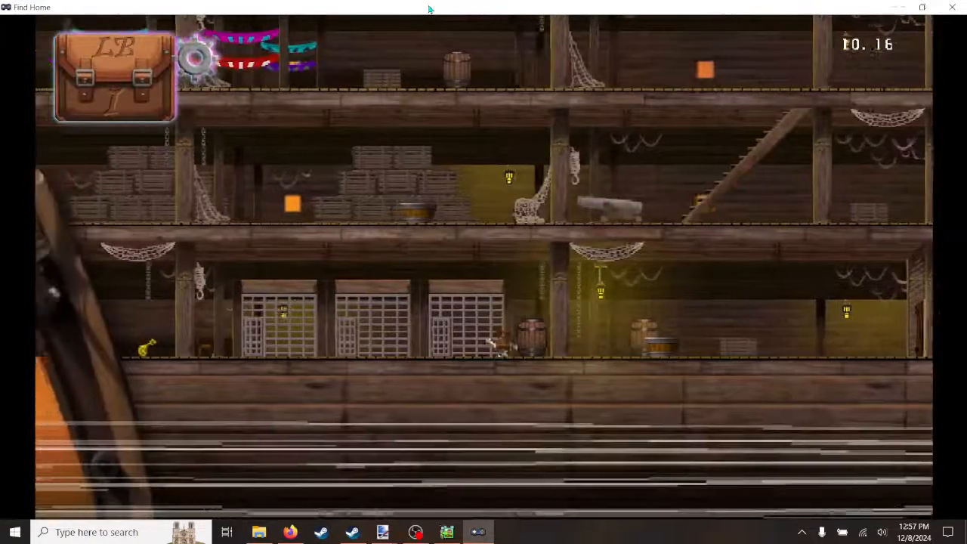
key(Left)
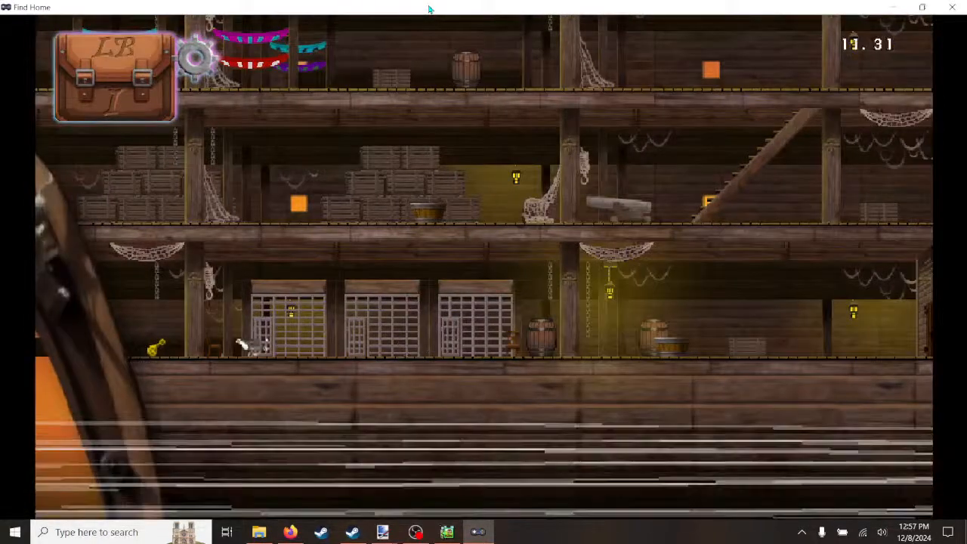
Step: Run the player right along the lowest deck and jump past the red-shirted pirate by the barrels
key(Right)
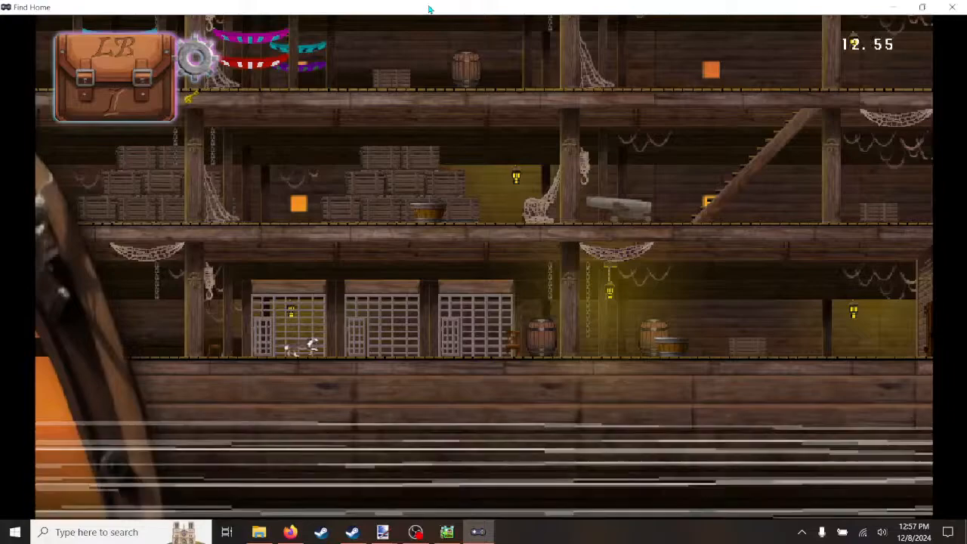
key(Right)
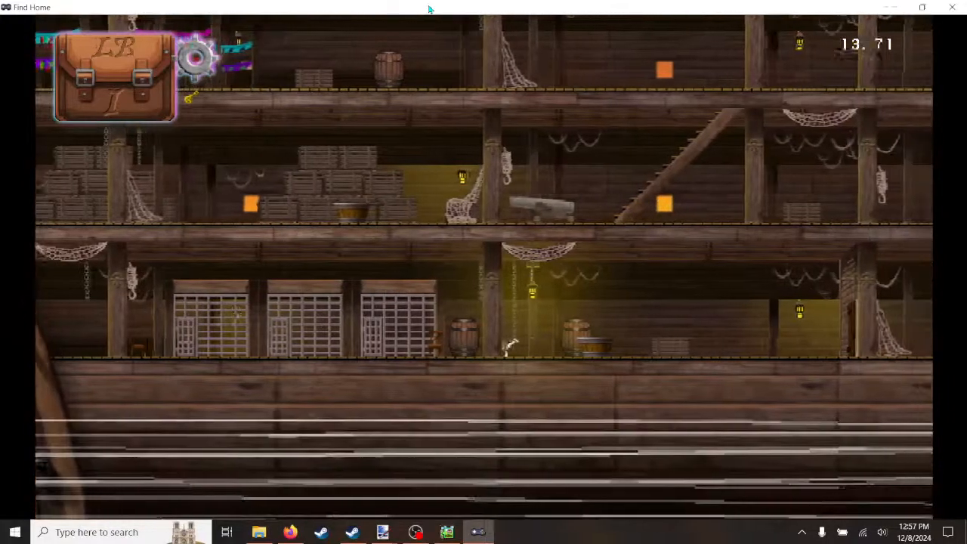
key(Right)
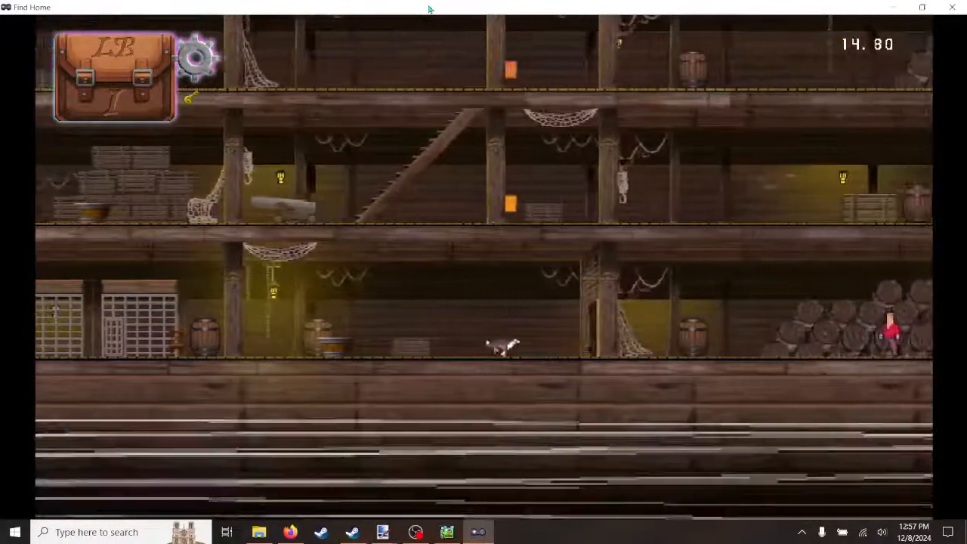
key(Right)
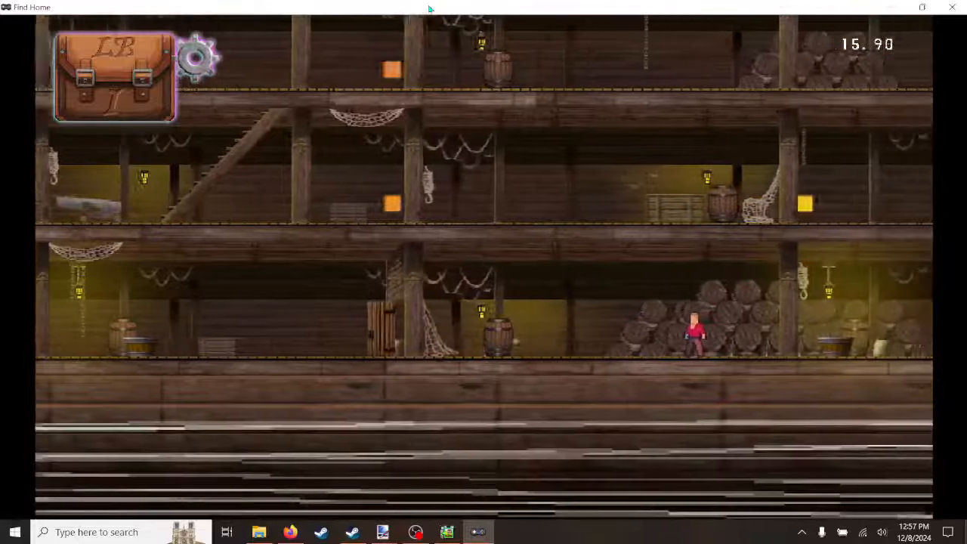
key(Right)
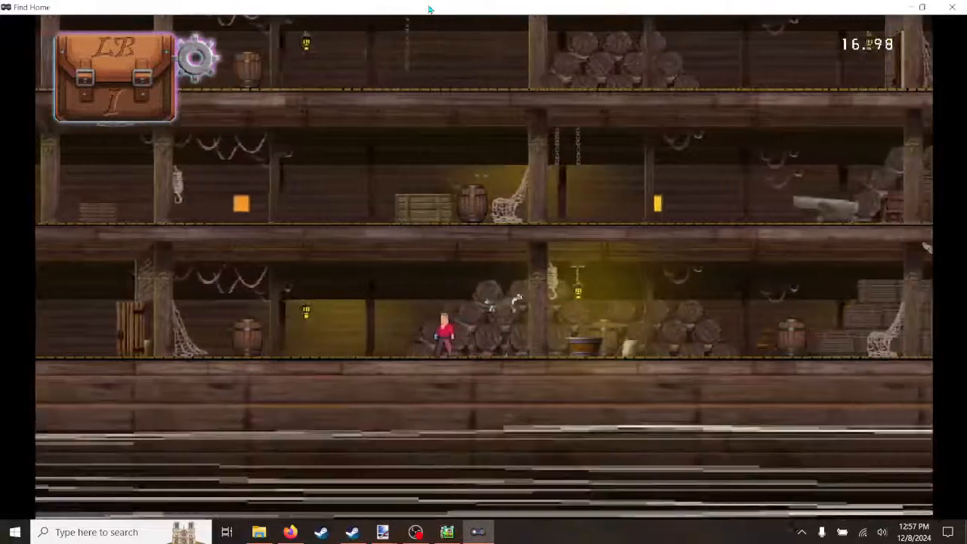
Step: Move the player back and forth past the pirate to test its reactions, and close the test play
key(Left)
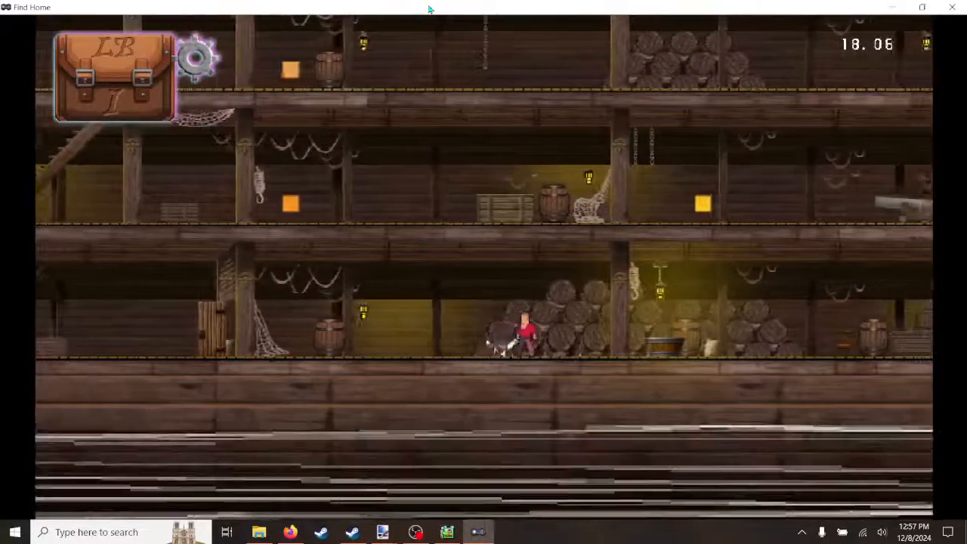
key(Left)
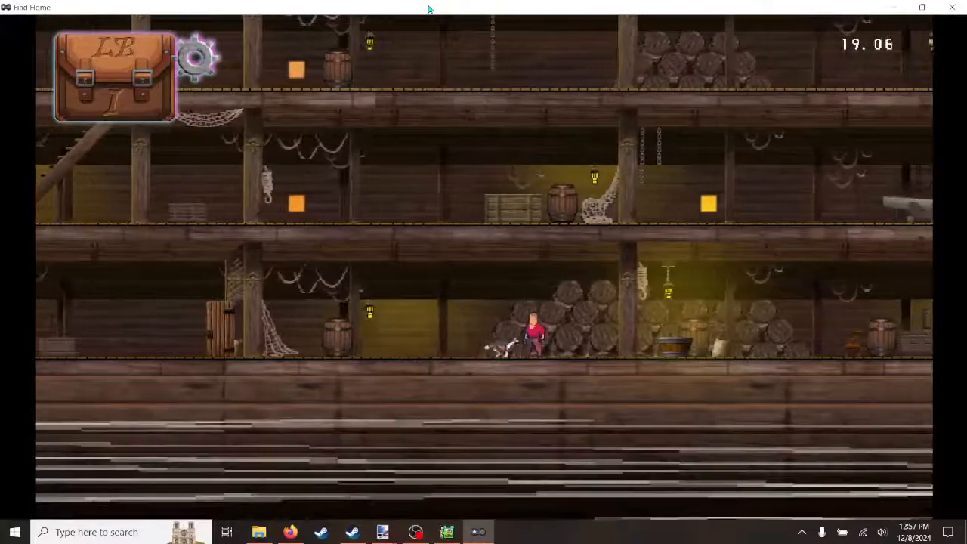
key(Right)
key(Left)
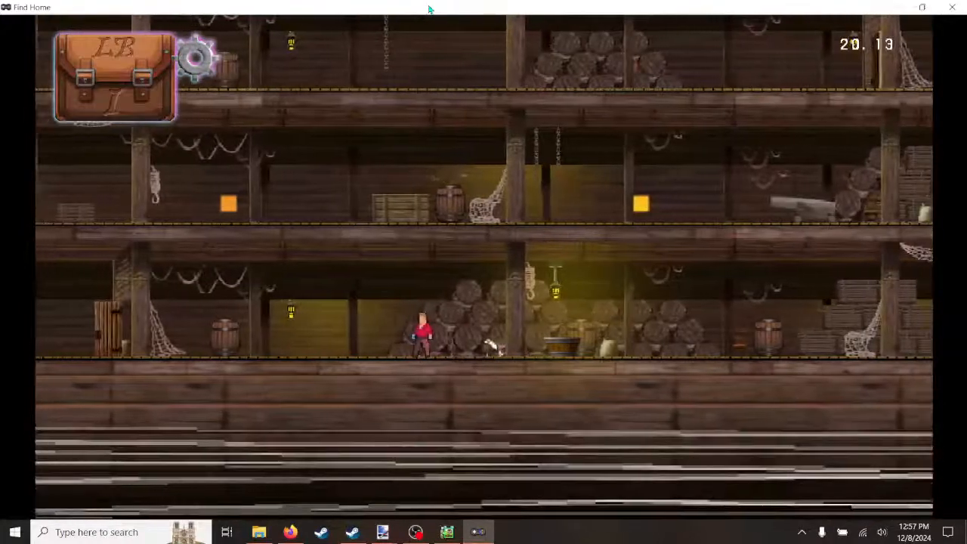
key(Left)
key(Right)
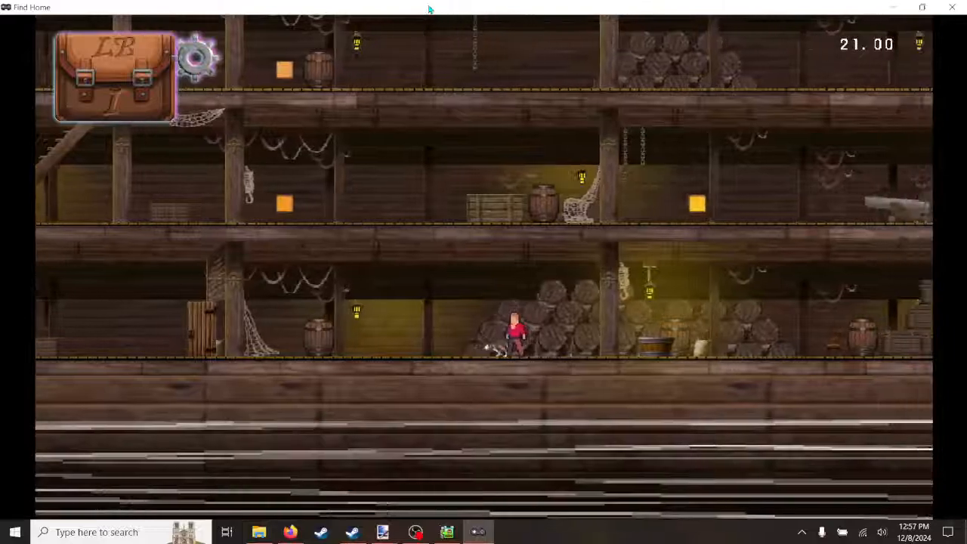
key(Right)
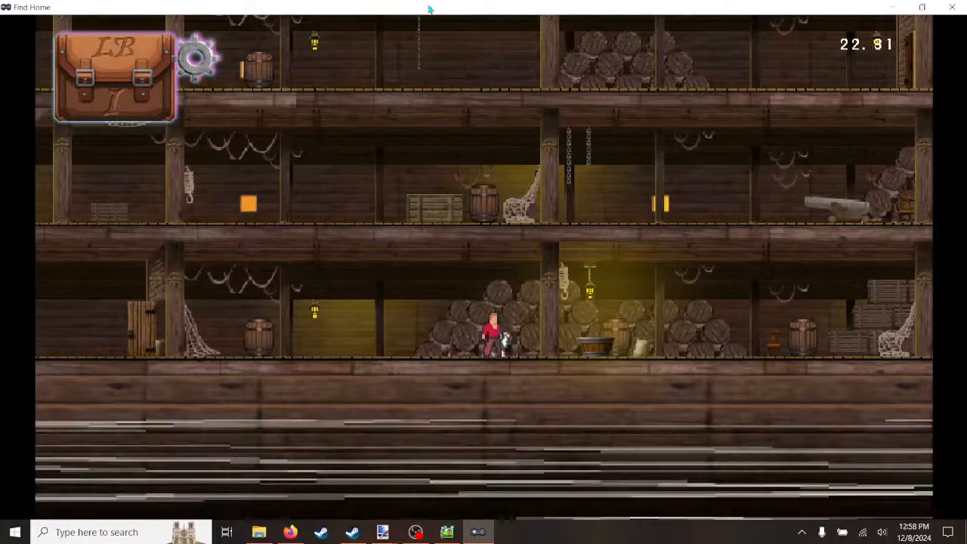
key(Right)
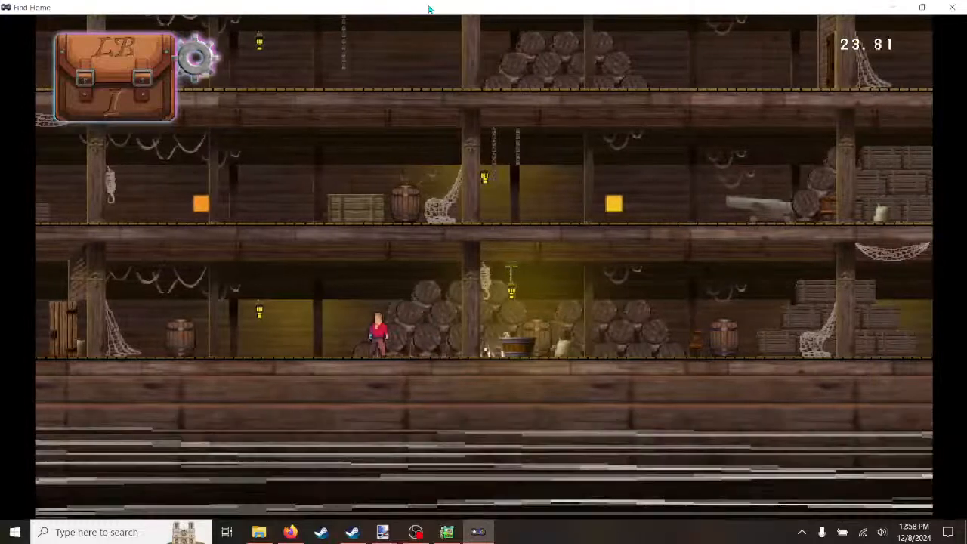
click(952, 7)
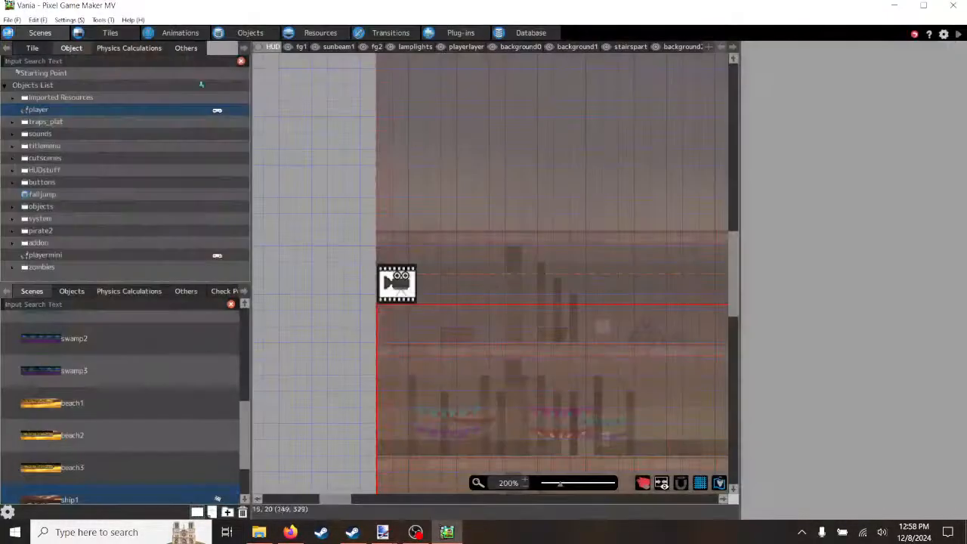
Step: Return to the pirate object's action program and view the settings of the attackR action
click(242, 33)
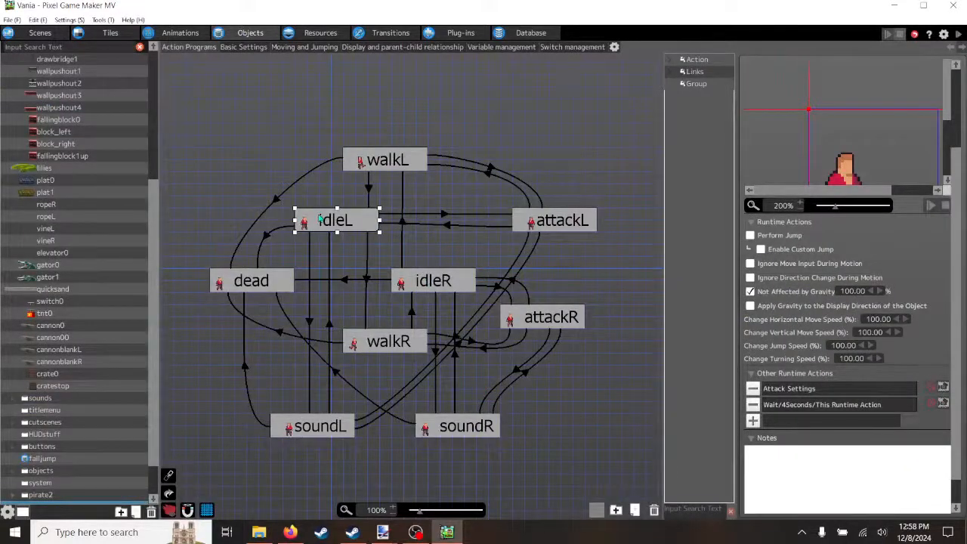
click(548, 322)
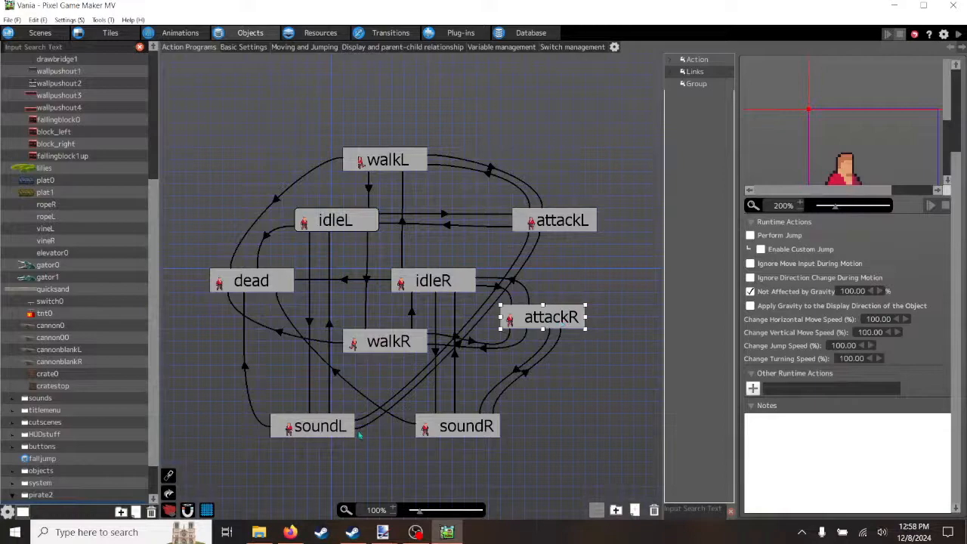
Step: Review the runtime settings of the pirate's soundL, attackL and attackR actions, and save the project
click(323, 427)
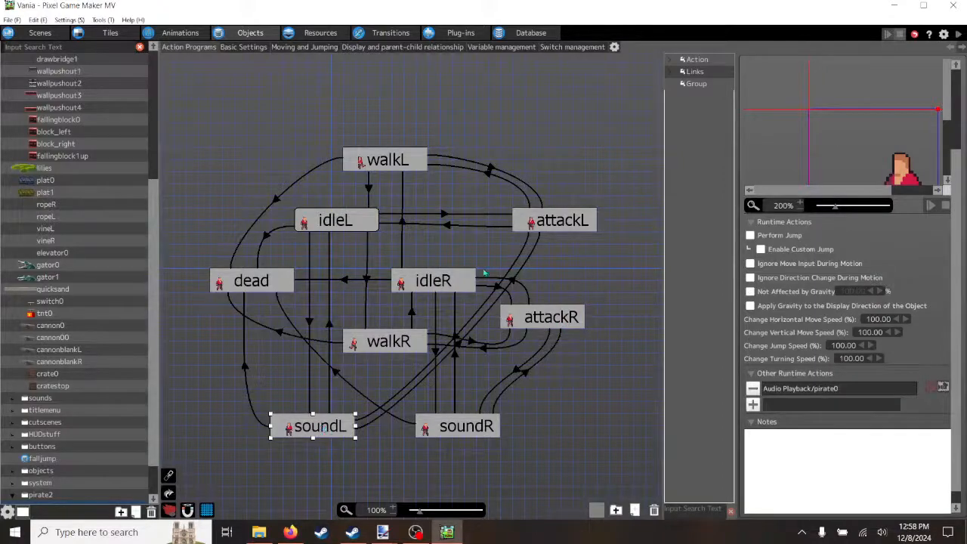
click(565, 225)
click(556, 323)
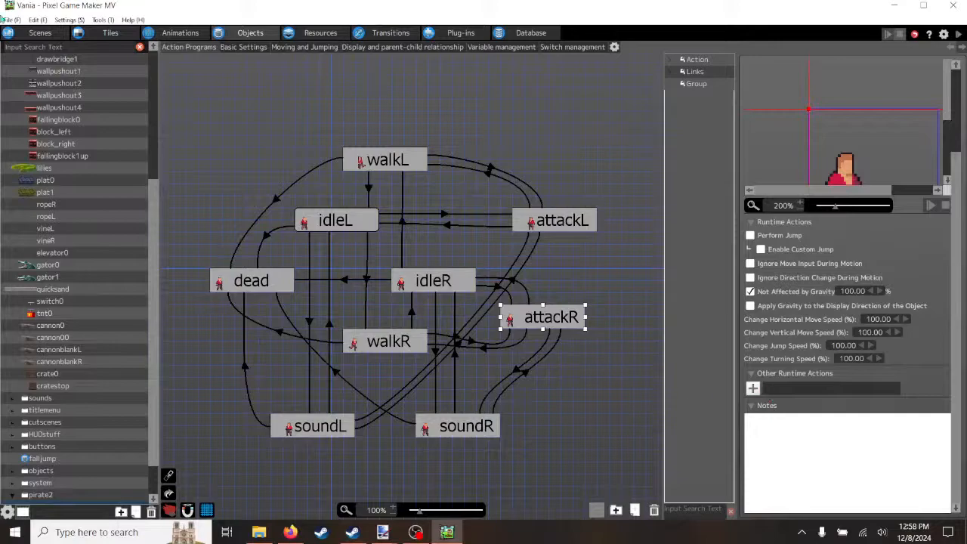
click(12, 20)
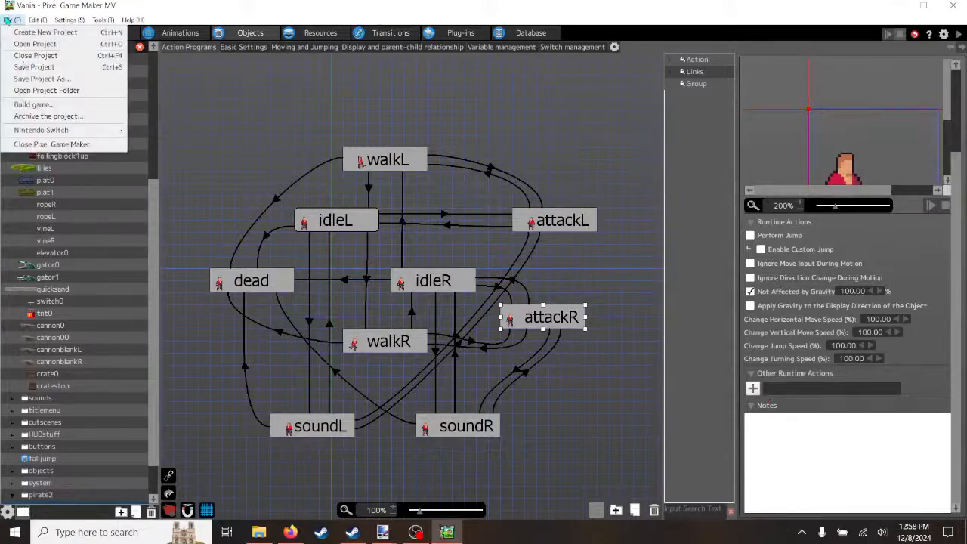
click(34, 67)
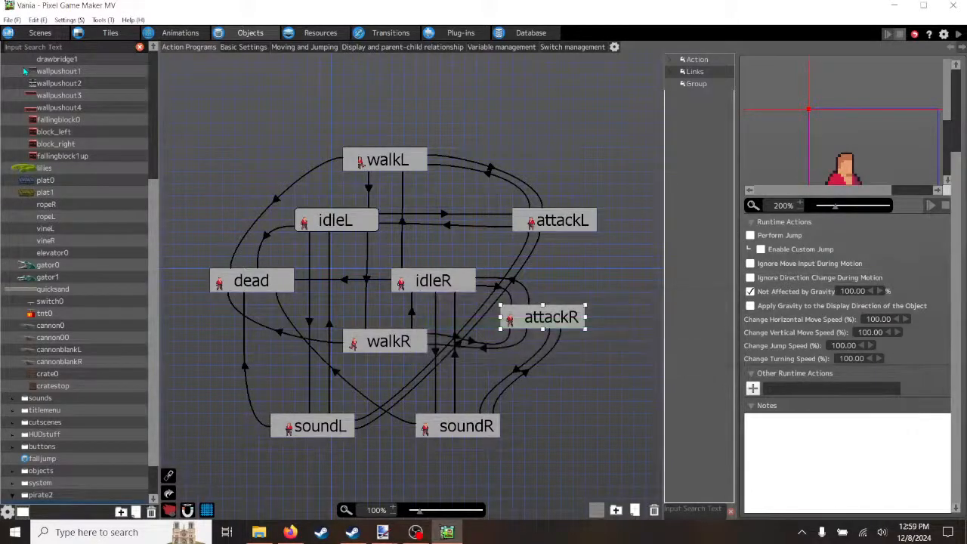
Step: Expand the sounds, titlemenu, cutscenes and HUDstuff folders in the object list and look through their objects
drag(156, 256, 152, 350)
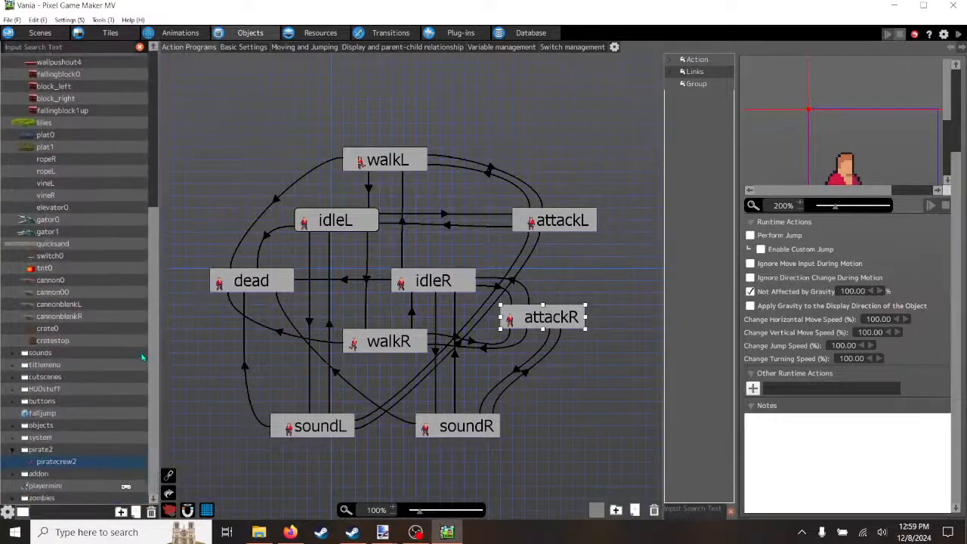
click(15, 352)
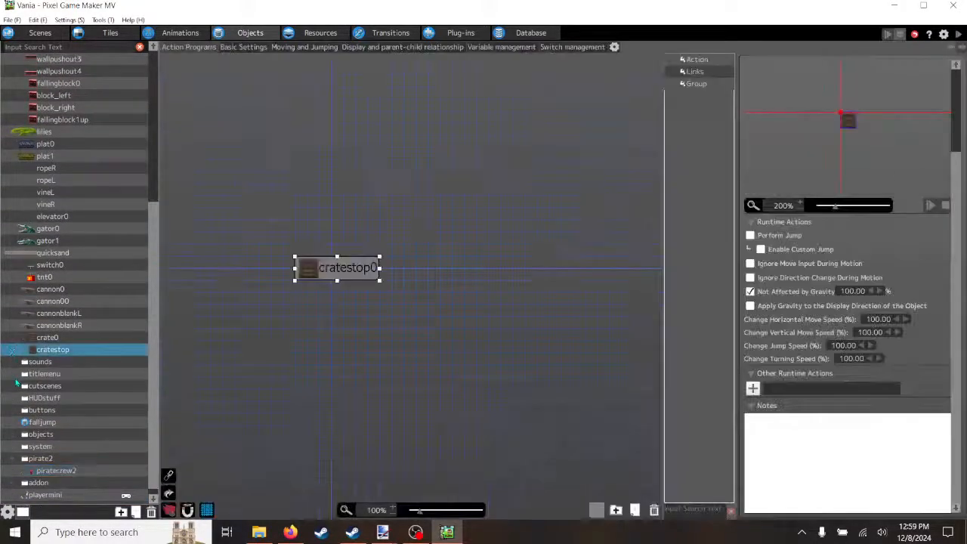
click(15, 377)
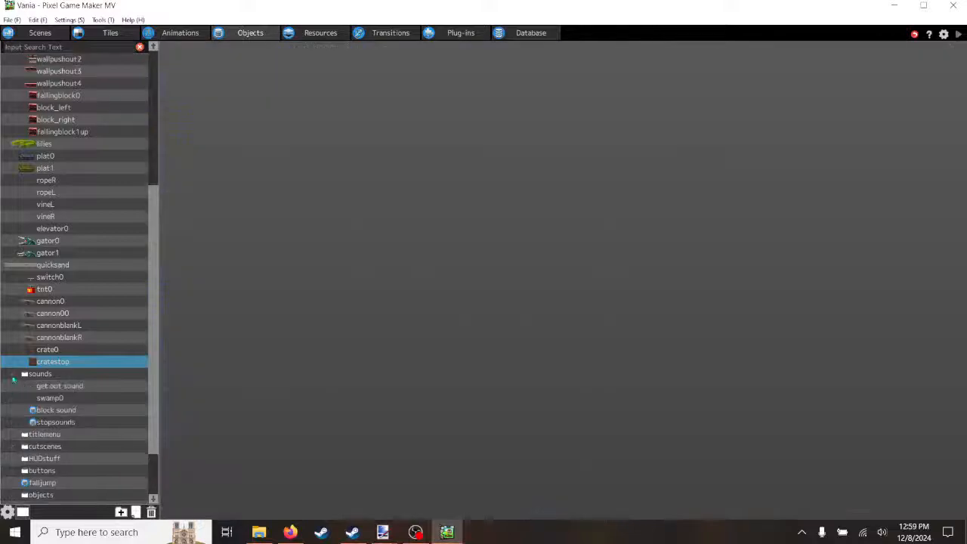
click(13, 437)
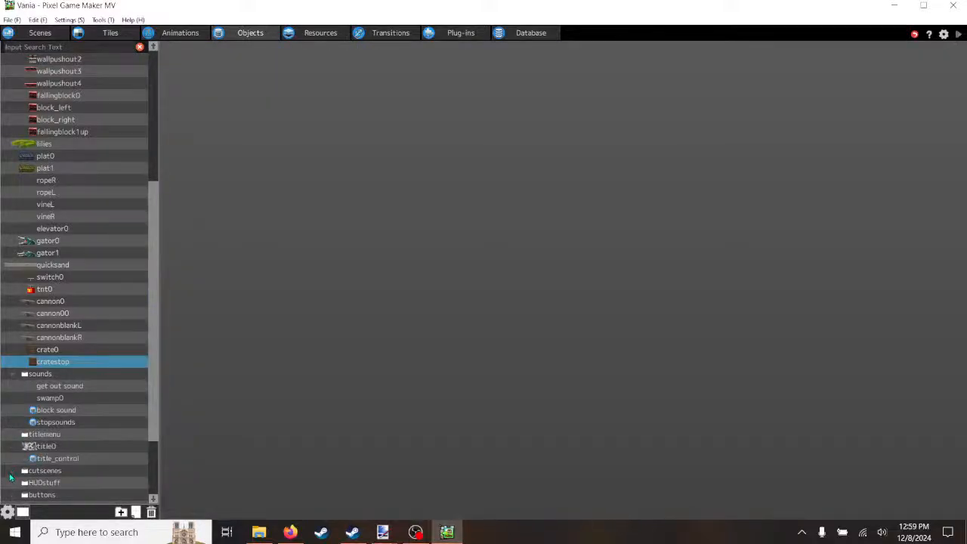
click(12, 475)
scroll(155, 387, down, 4)
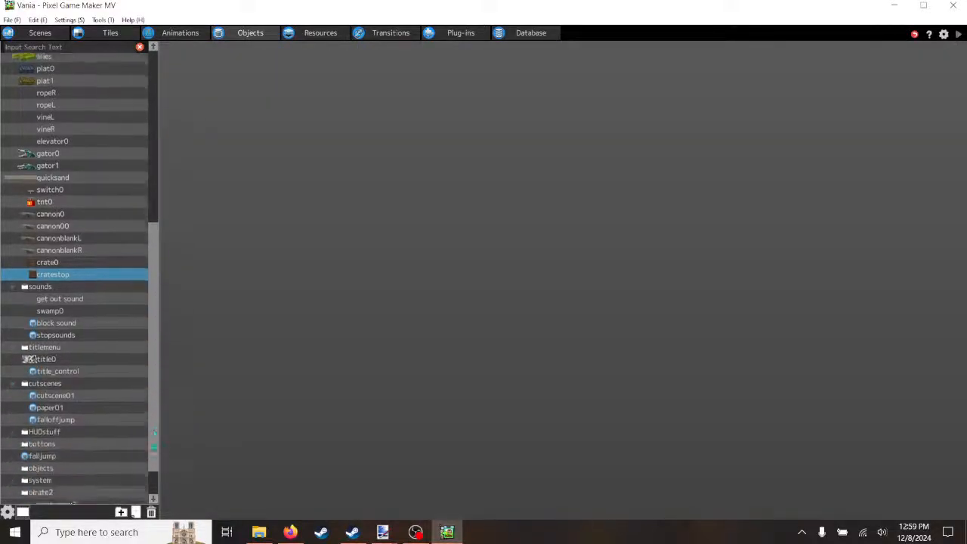
click(13, 389)
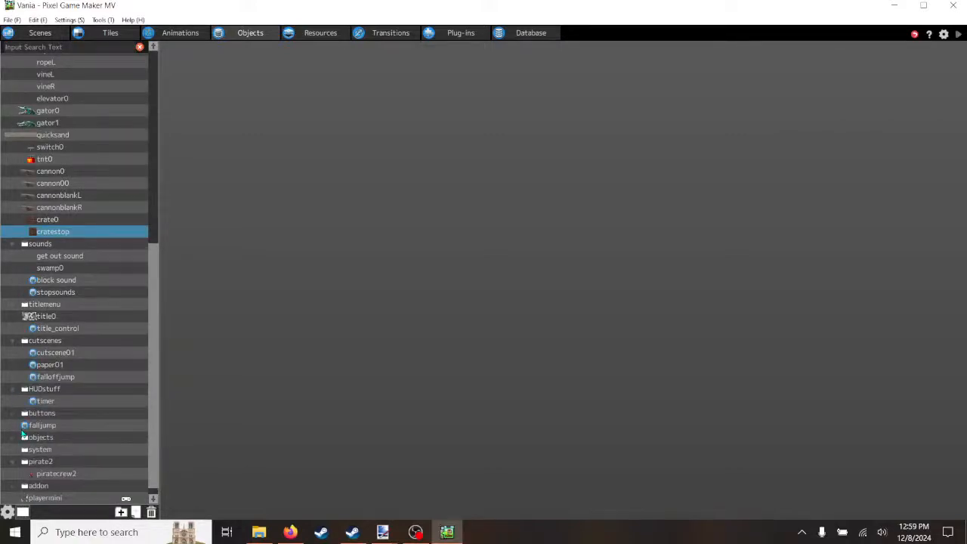
scroll(159, 438, down, 1)
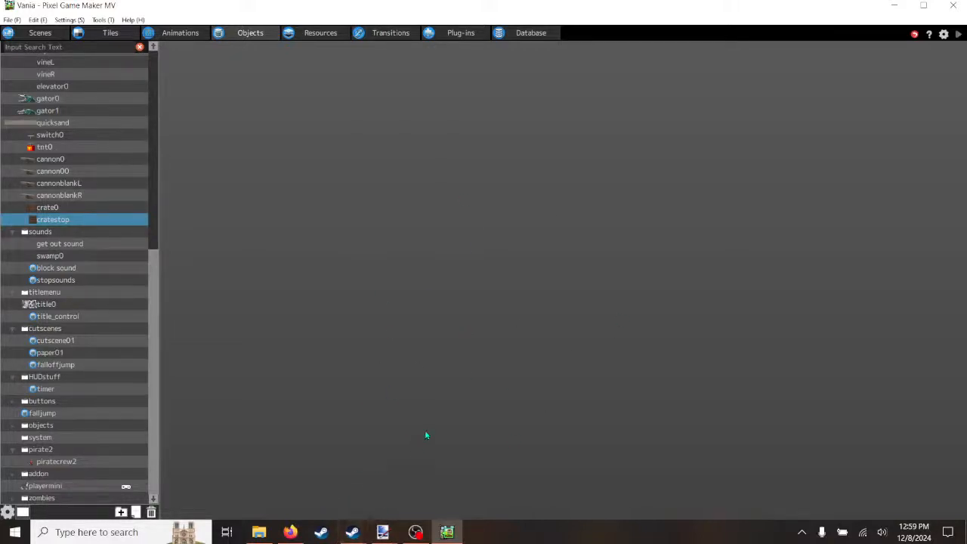
scroll(159, 349, up, 10)
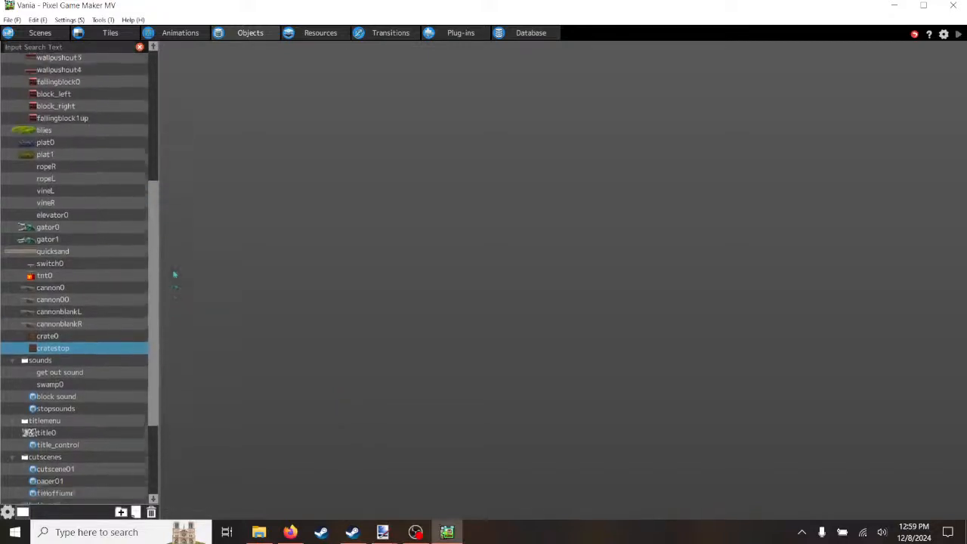